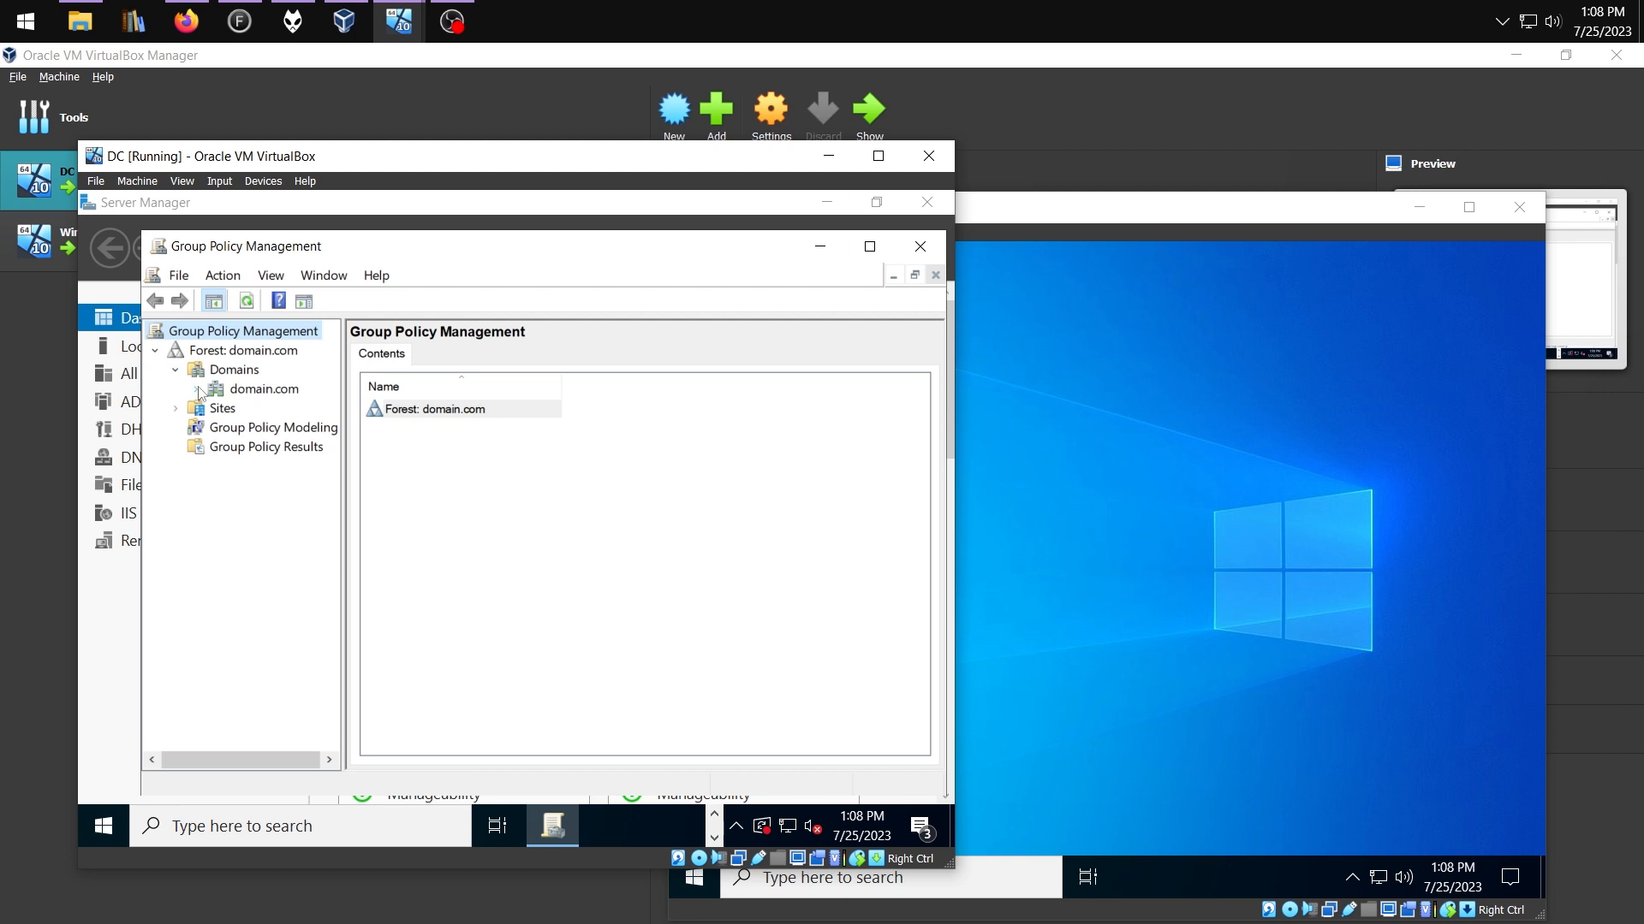
Select the Default Domain policy link under domain.com and dismiss the GPO link warning
left_click(198, 391)
left_click(261, 407)
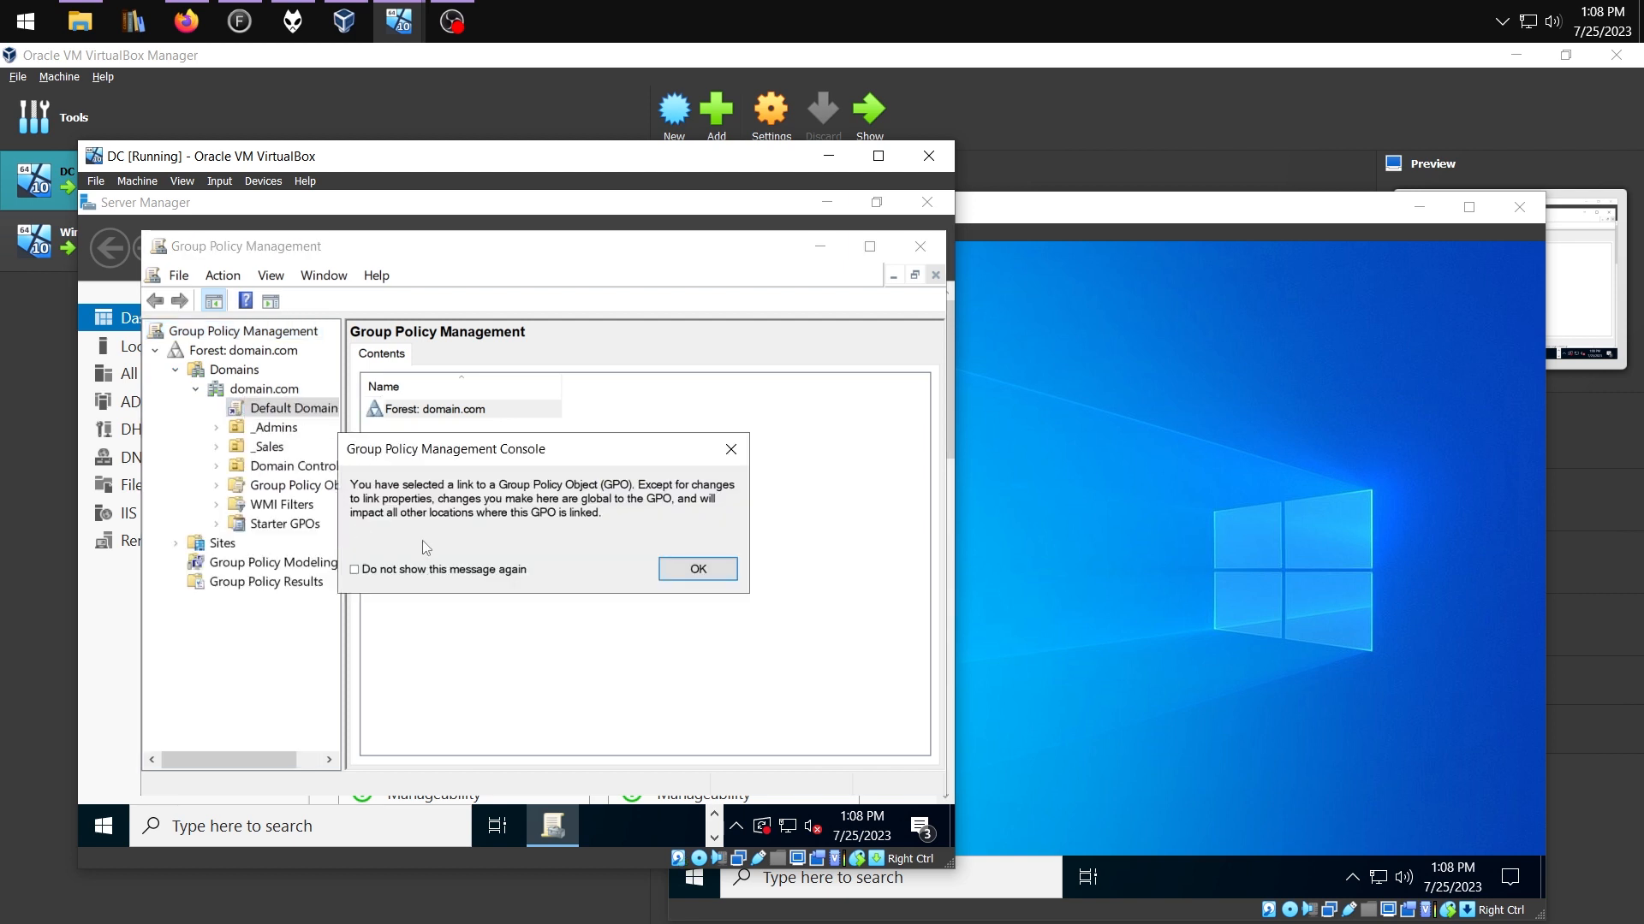
left_click(684, 569)
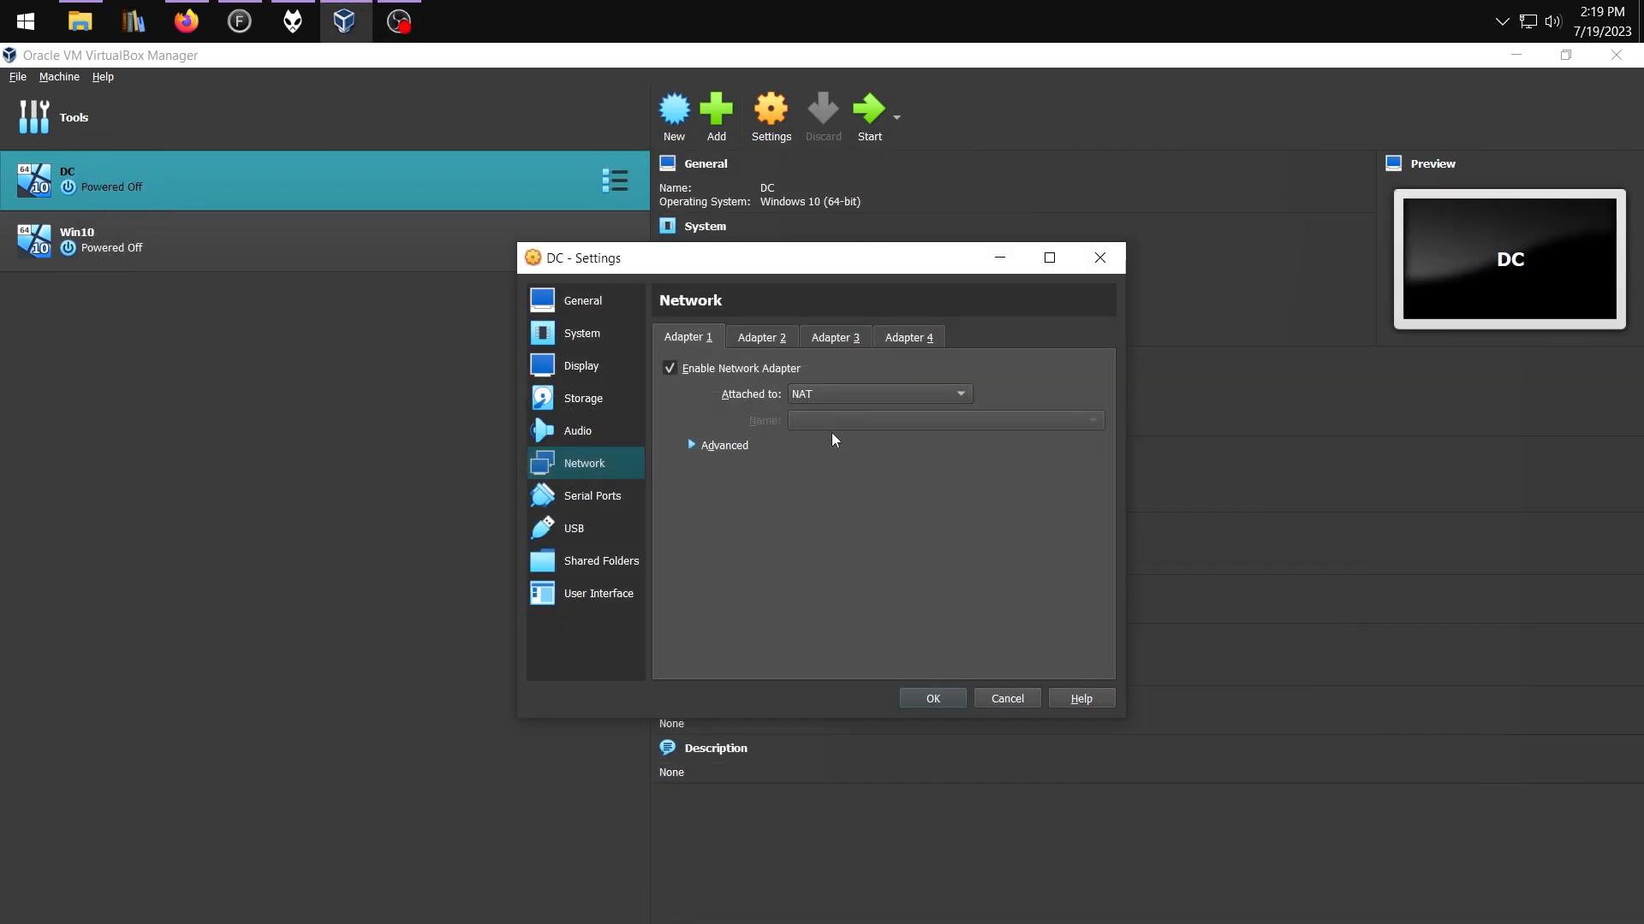
Enable the DC's second network adapter and attach it to Internal Network
left_click(757, 337)
left_click(723, 368)
left_click(847, 395)
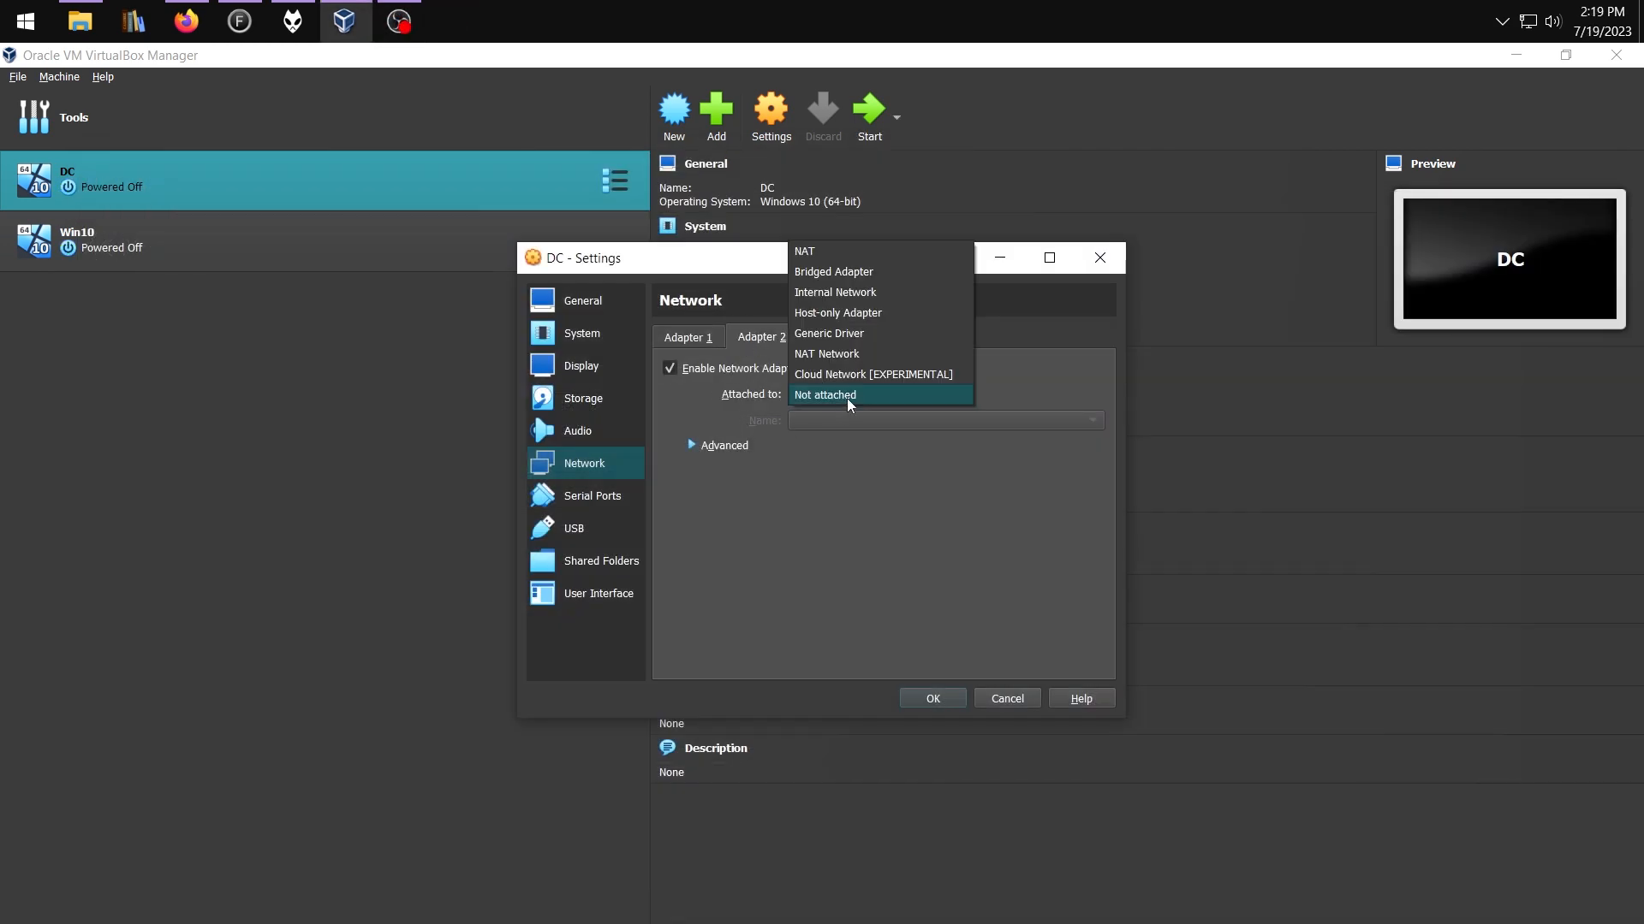
left_click(839, 291)
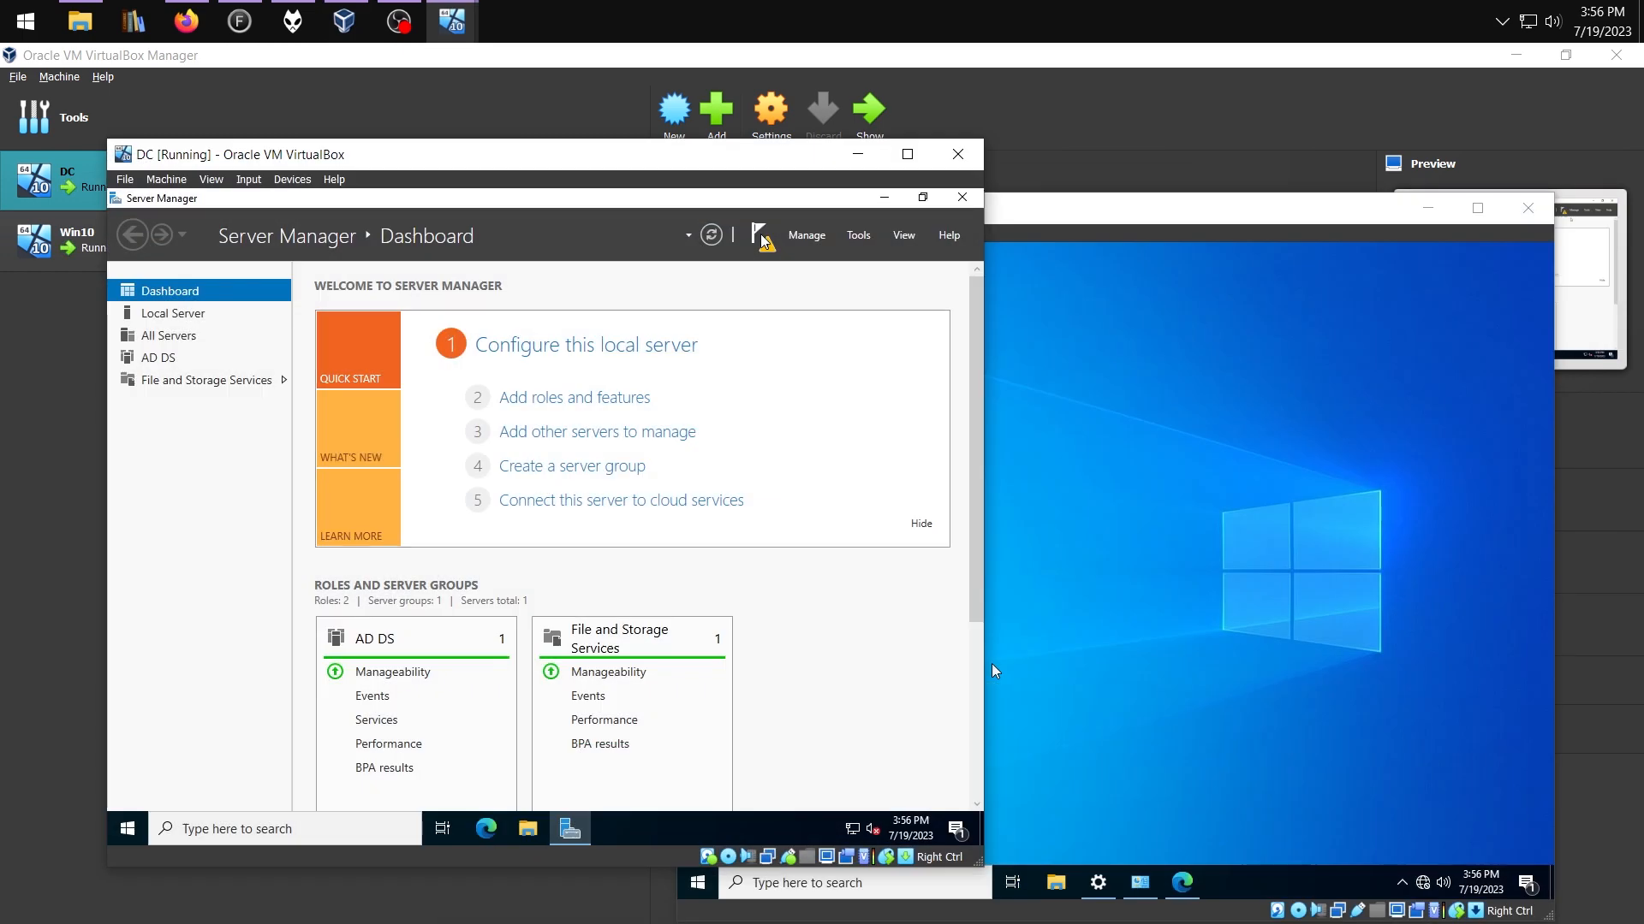
Check the post-deployment notifications and enter 172165 as the end address
left_click(763, 237)
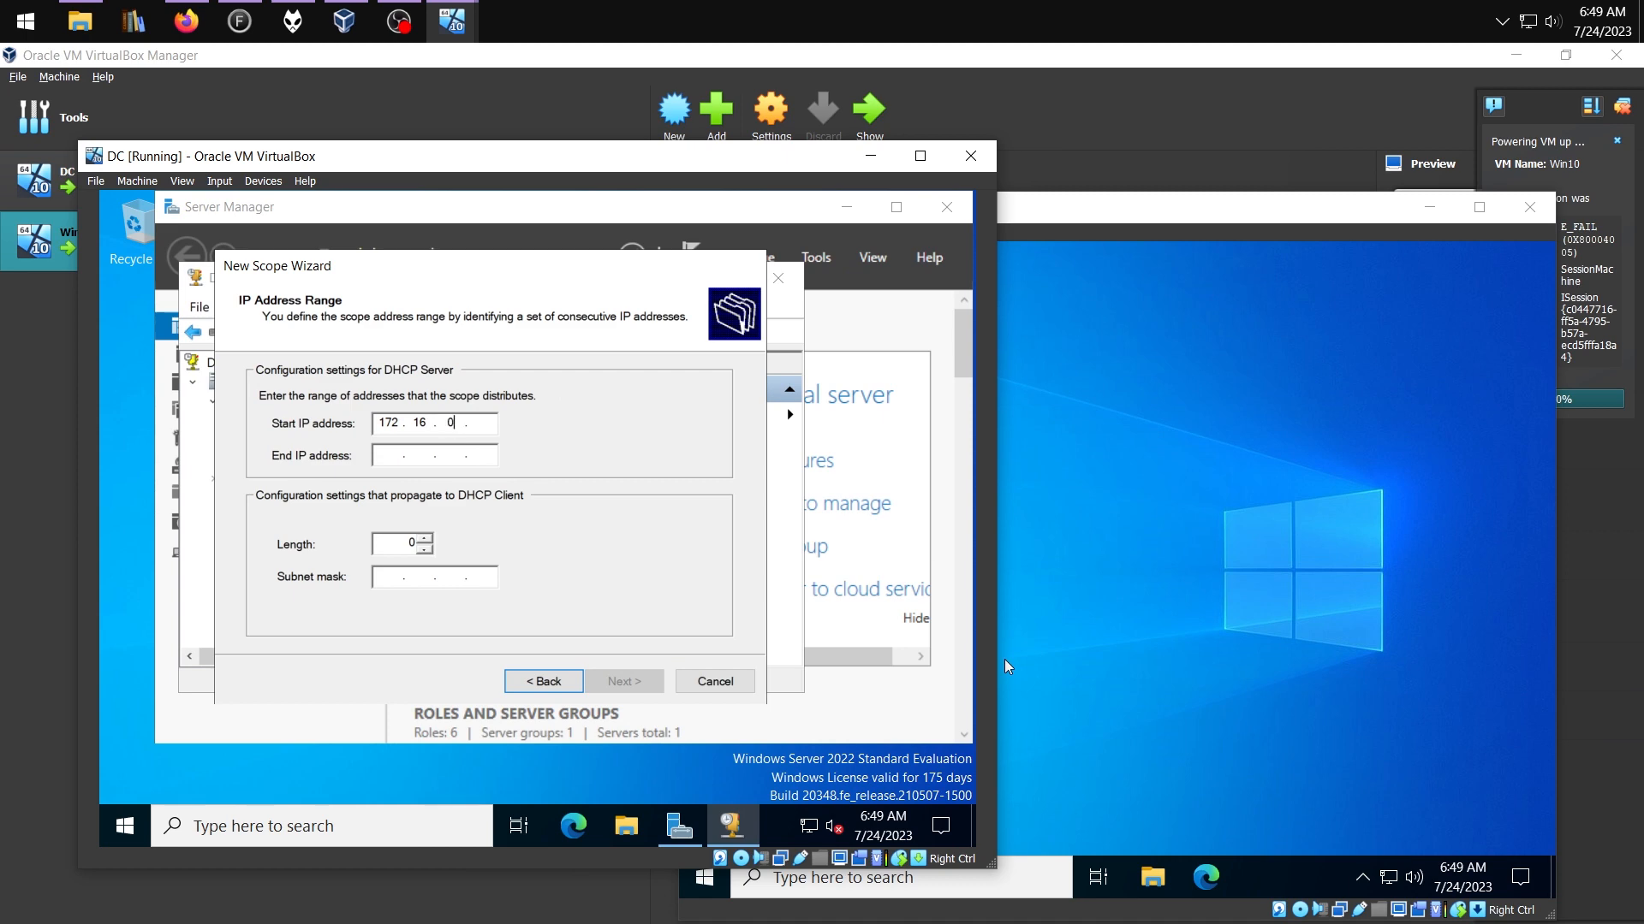
key("Tab")
type("17")
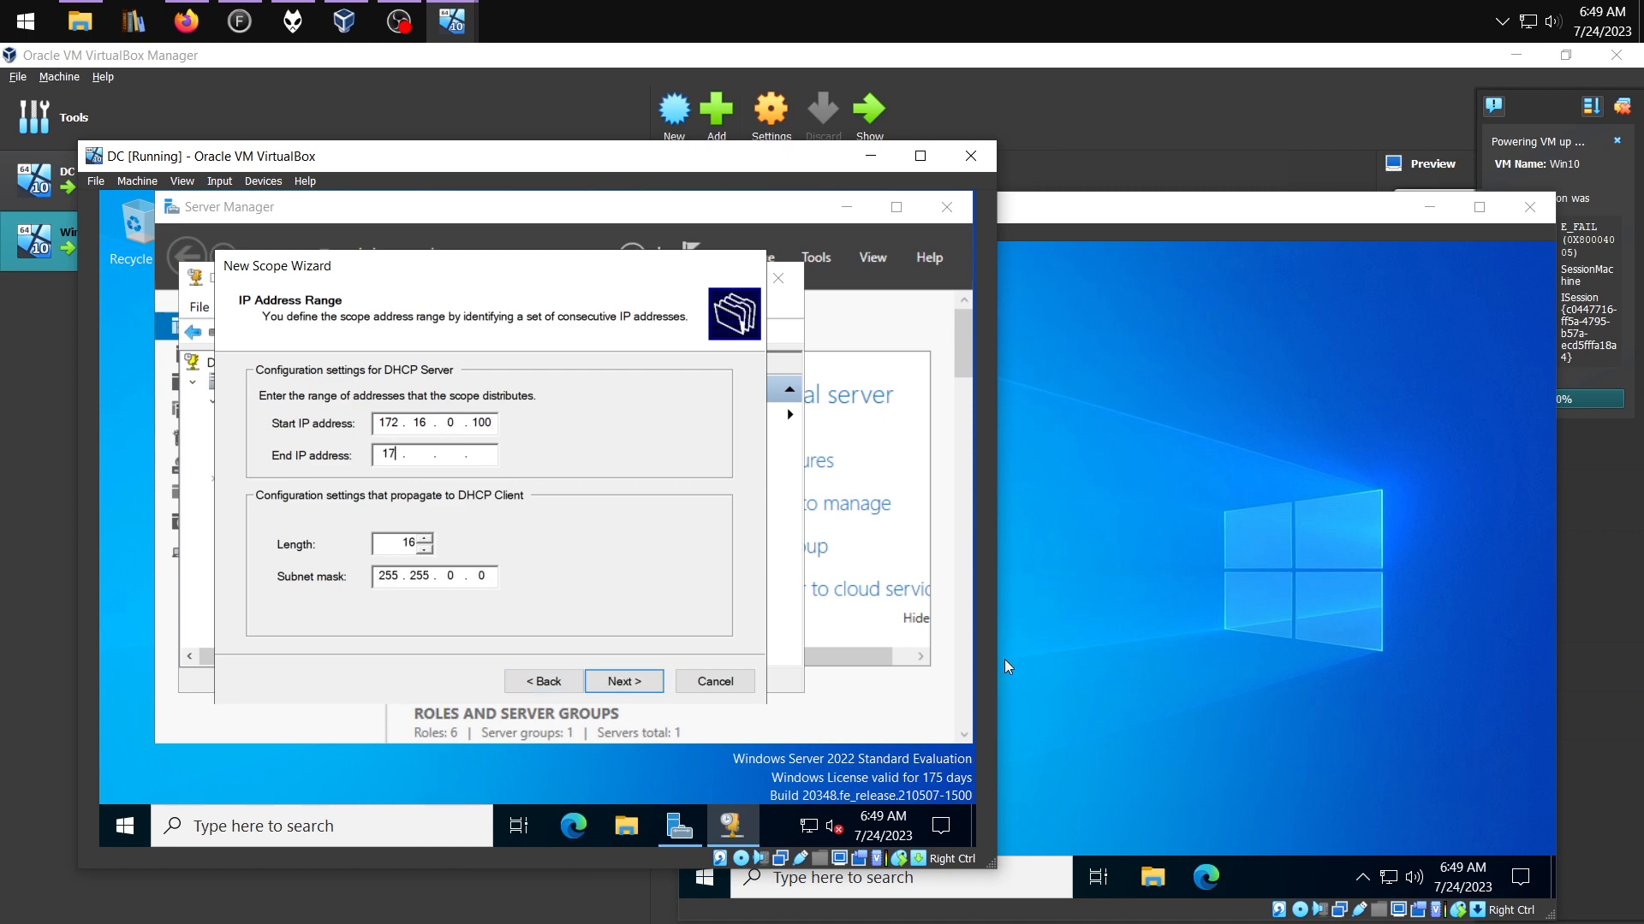
type("2165")
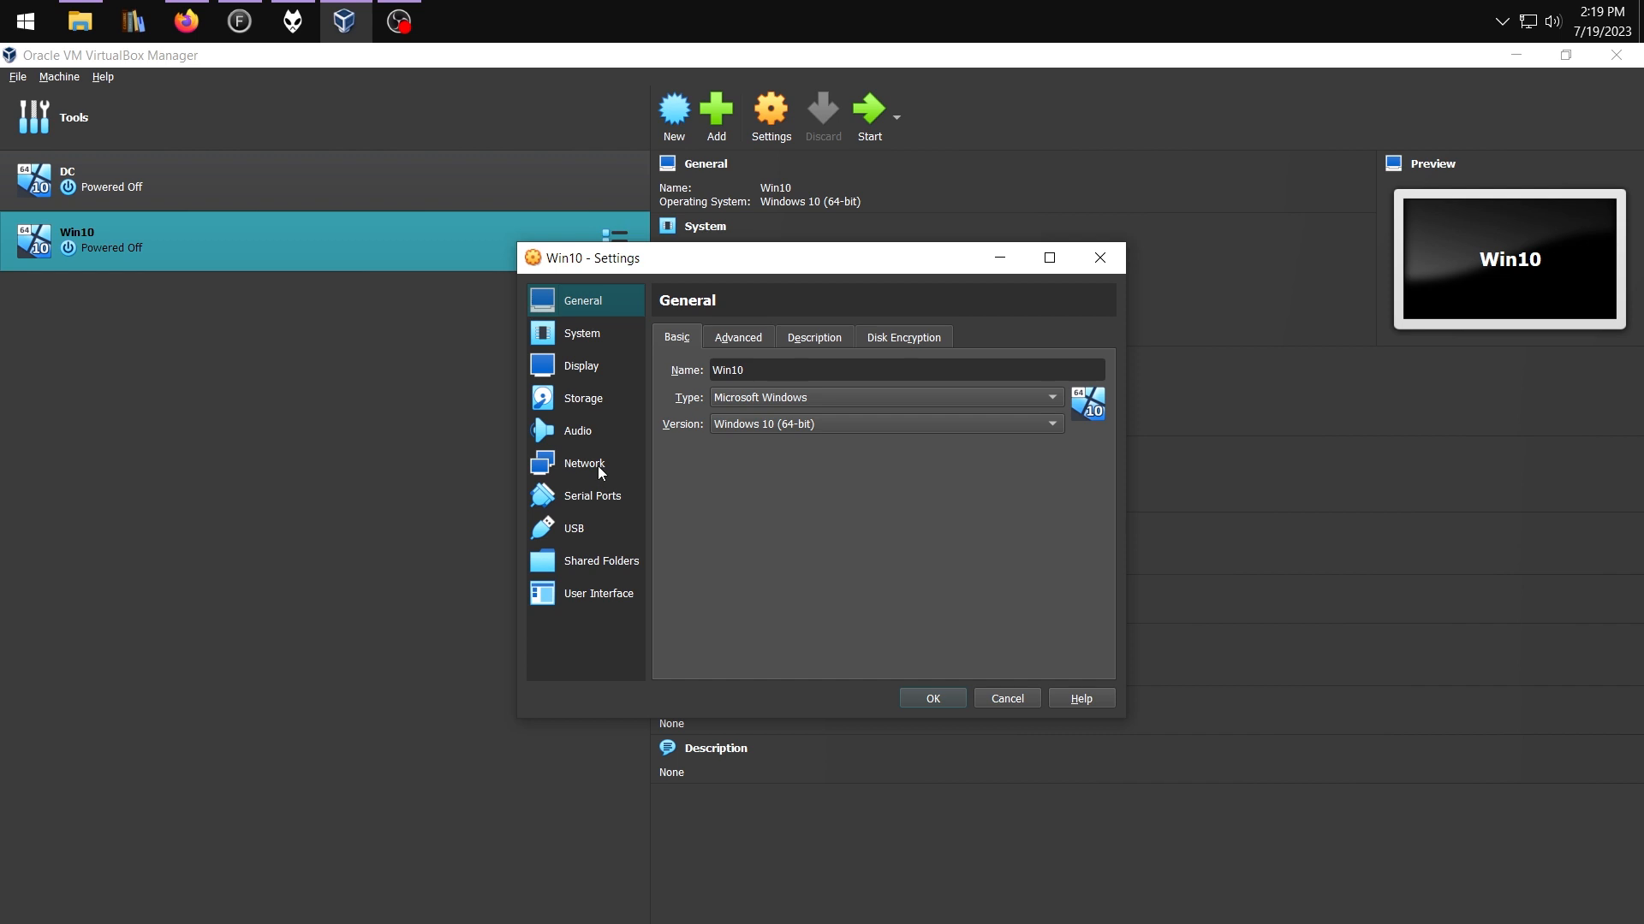
Attach Win10's adapter to Internal Network, then compare its 172.16.0.100 lease with the Win10 window
left_click(586, 464)
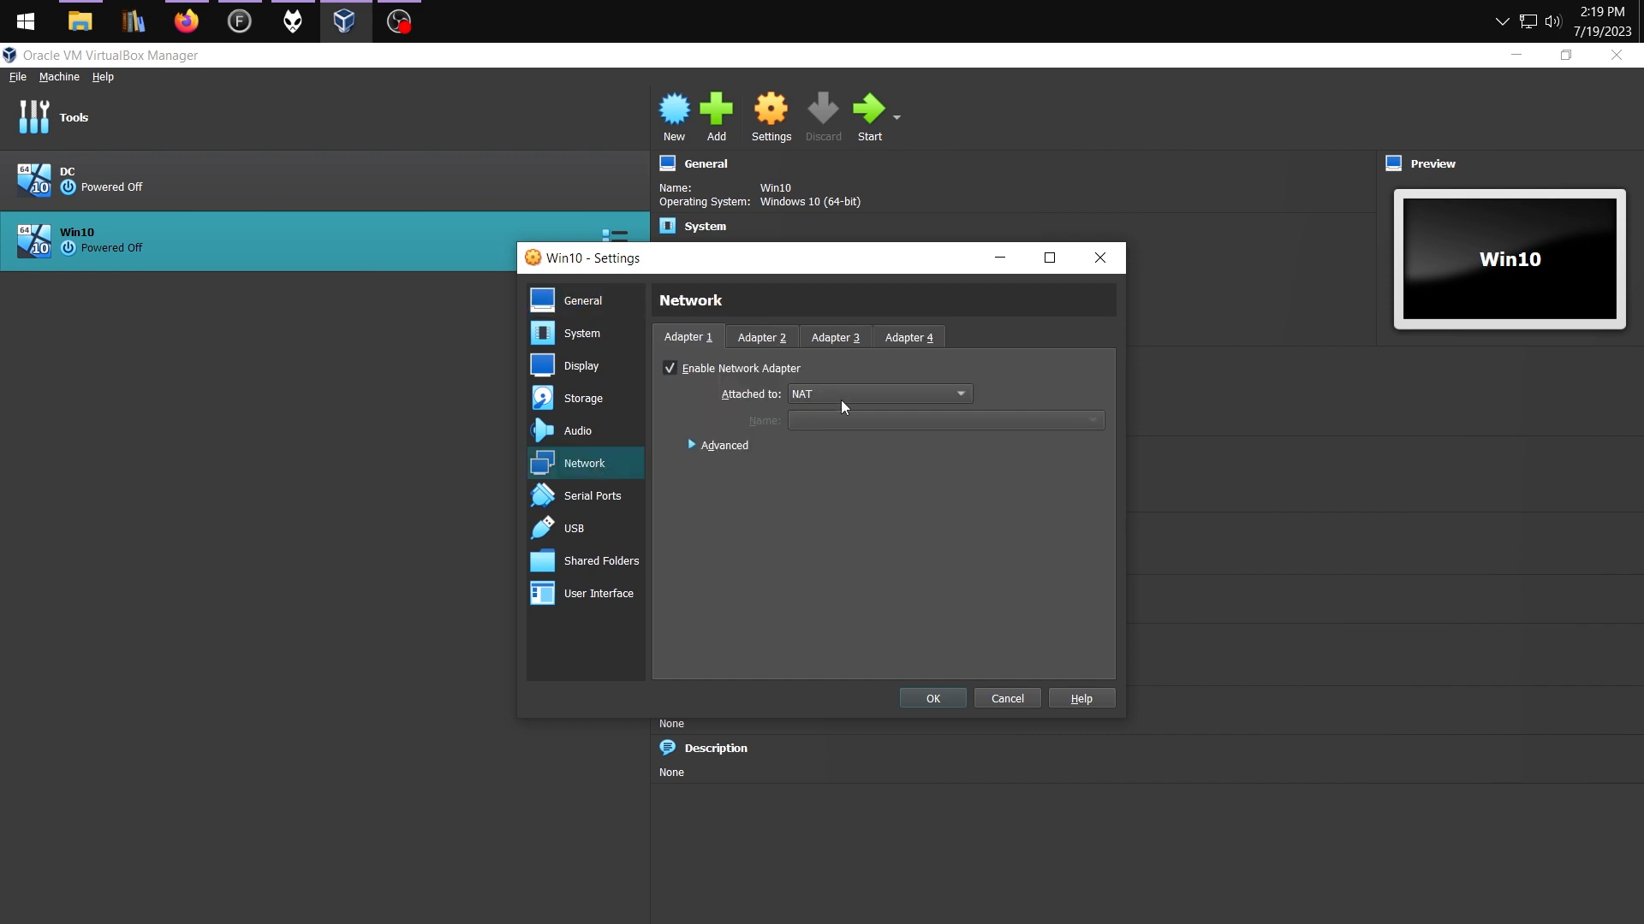
left_click(813, 396)
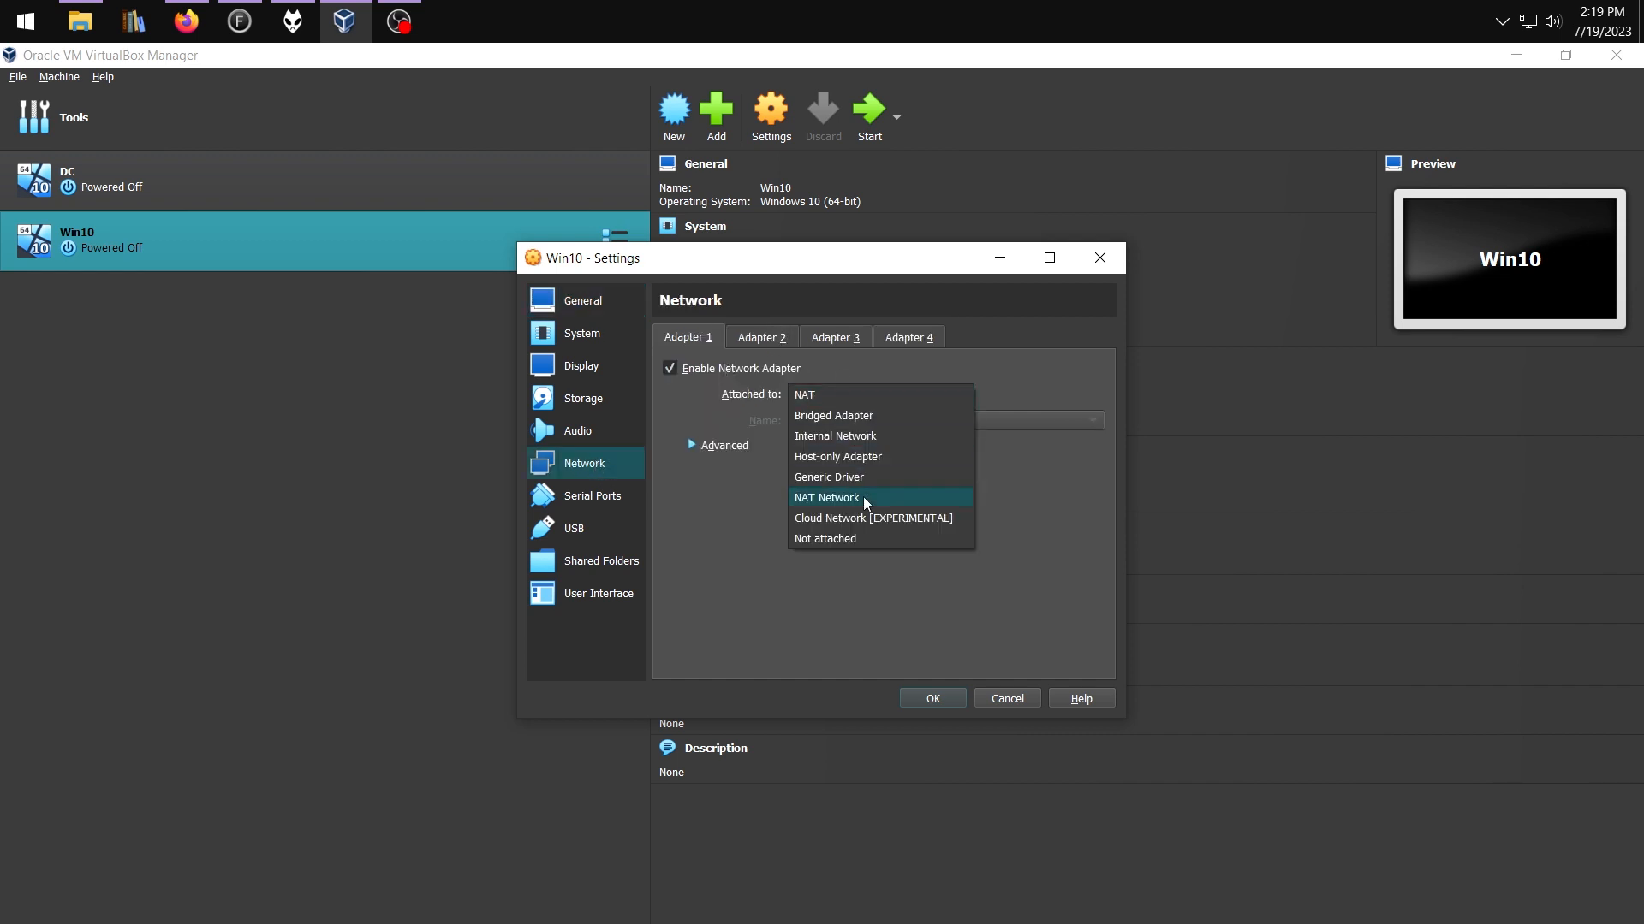
left_click(825, 437)
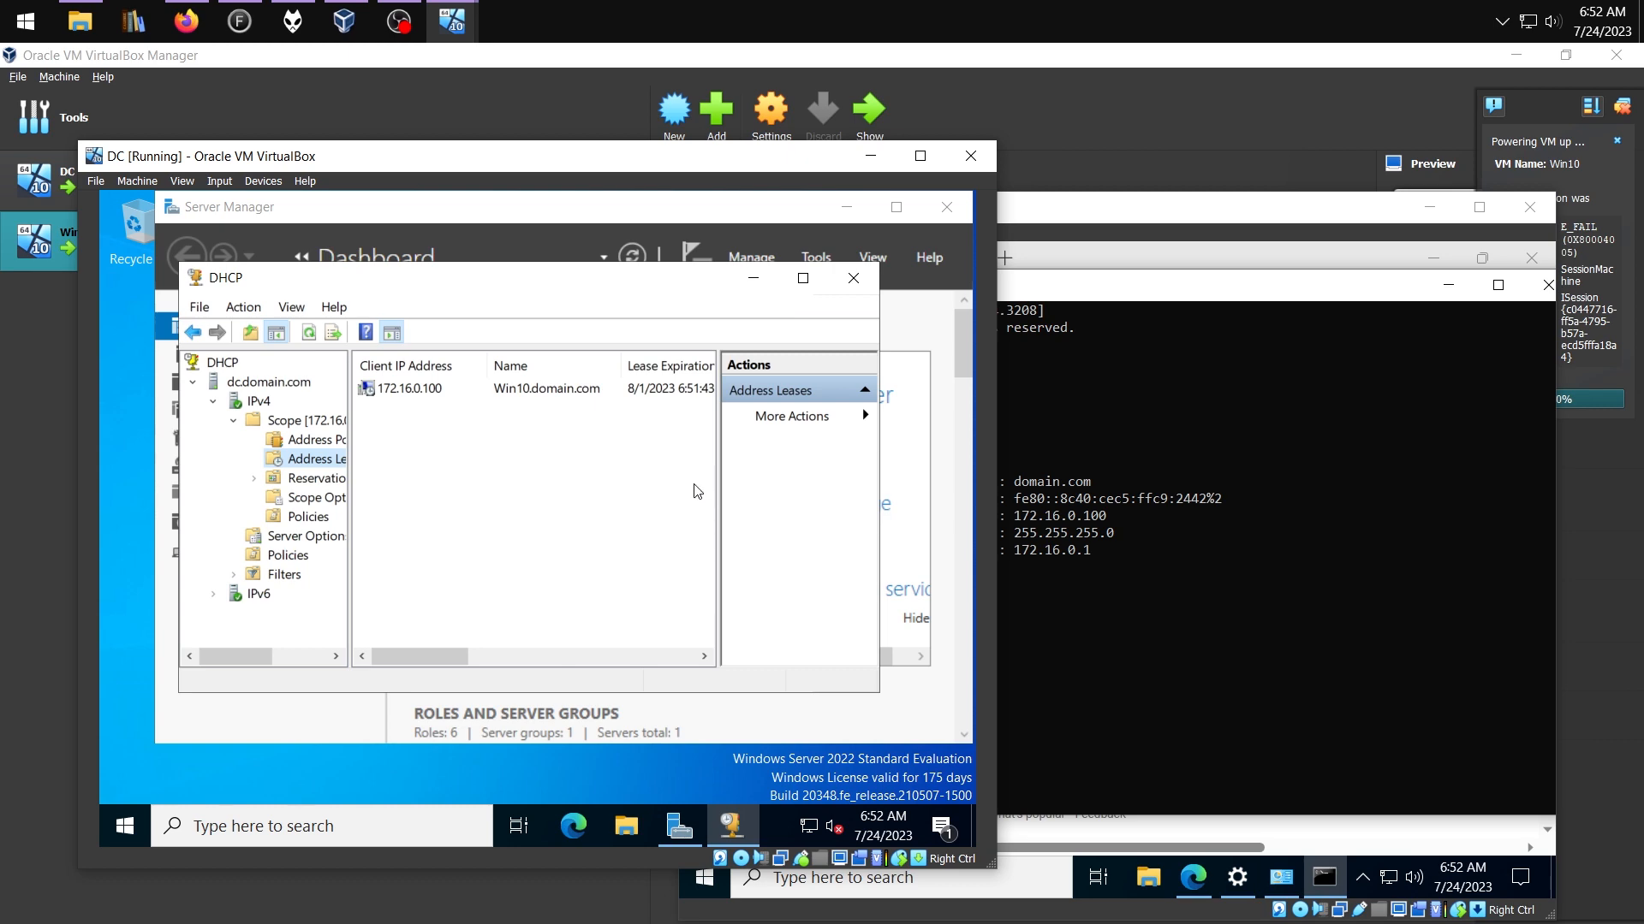
left_click(406, 391)
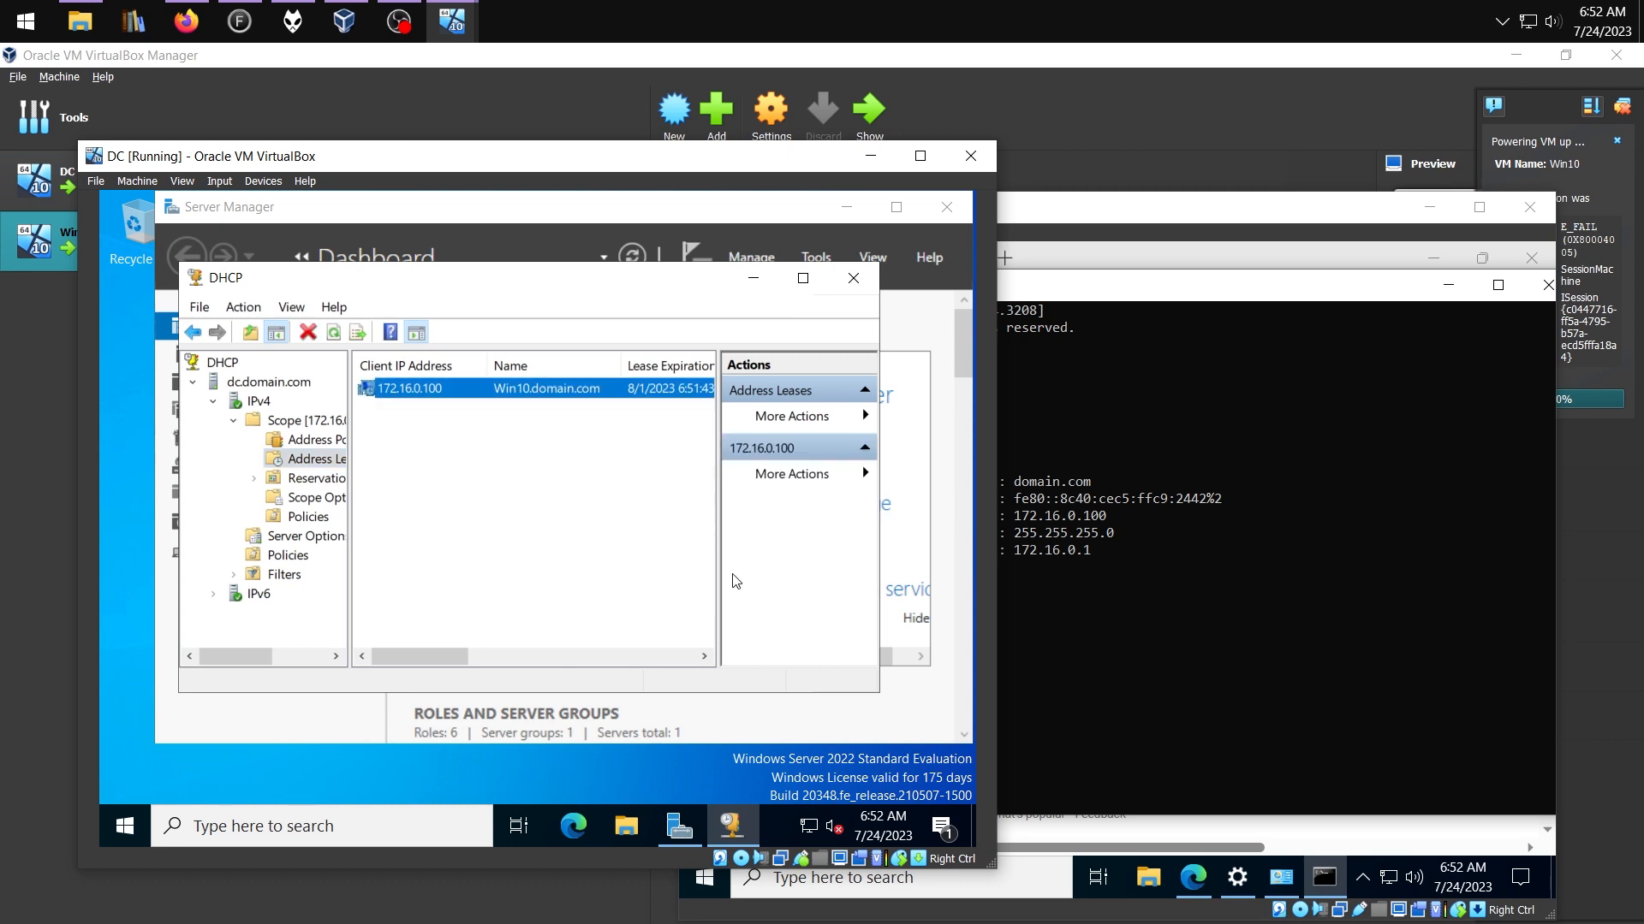
left_click(1151, 263)
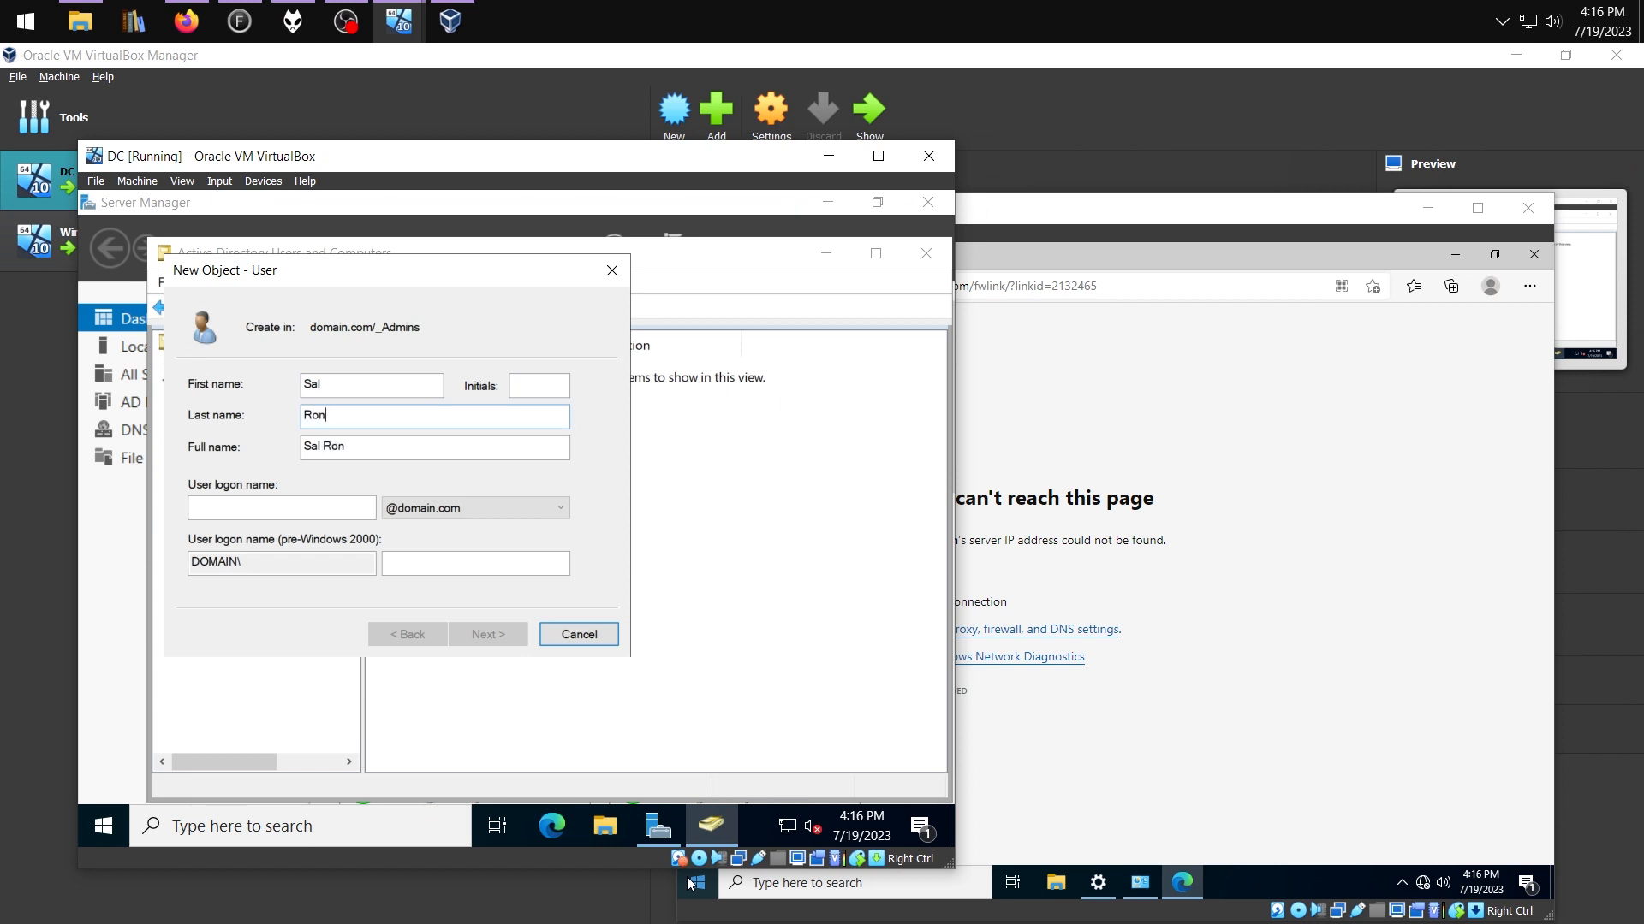
Enter a user logon name starting 'a-' and add group names admins and Sales
left_click(317, 509)
type("a-sron")
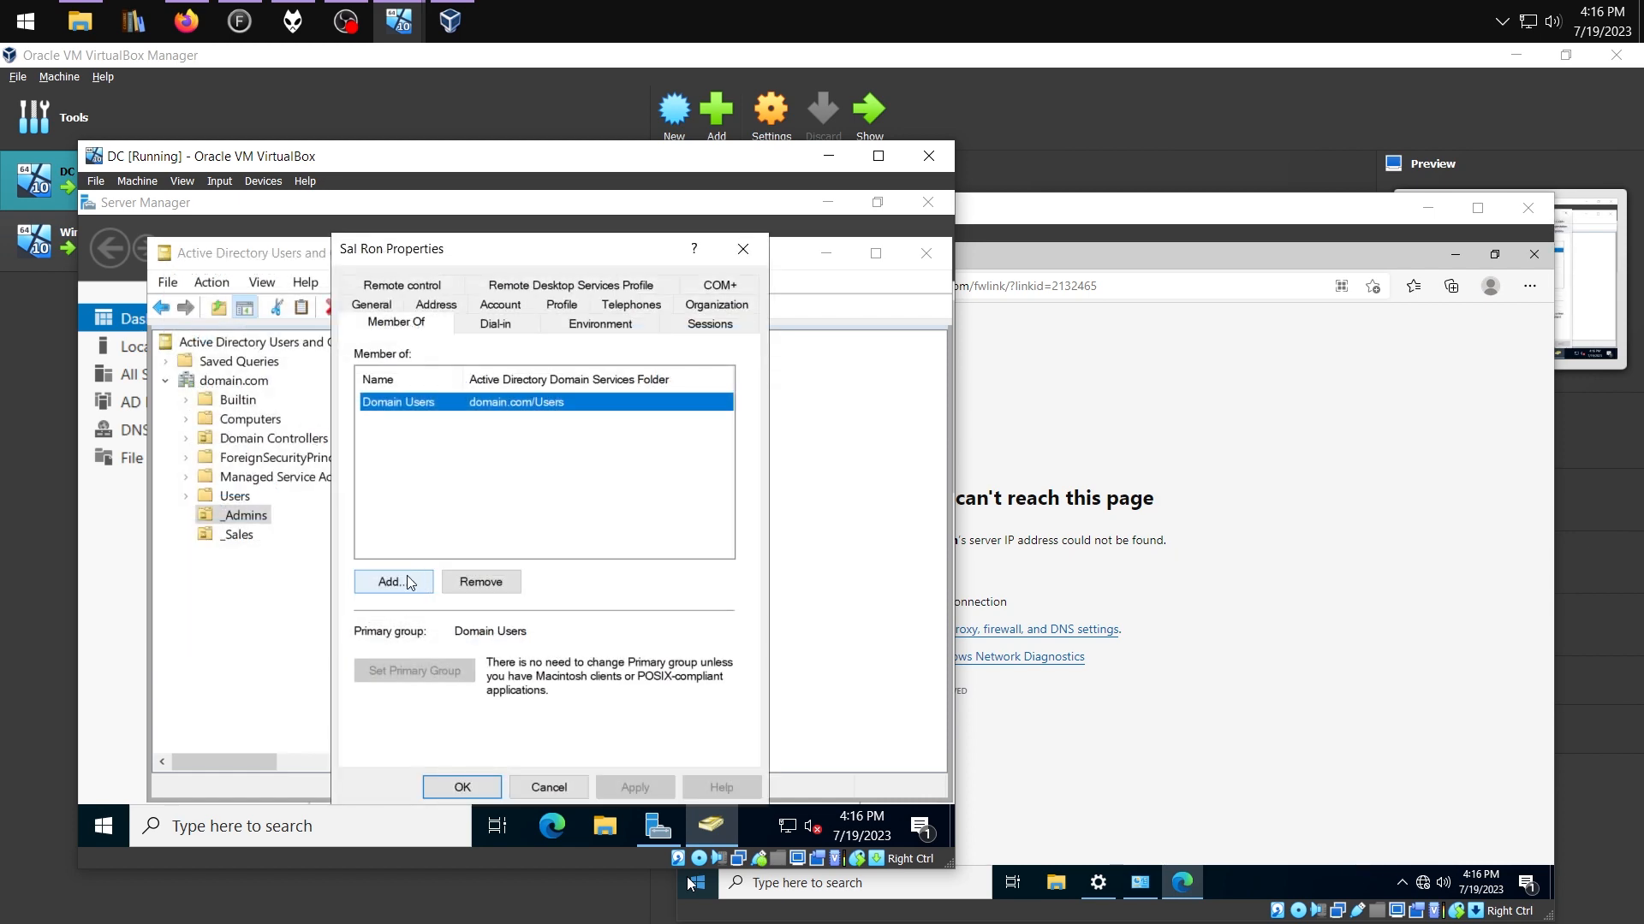
left_click(407, 577)
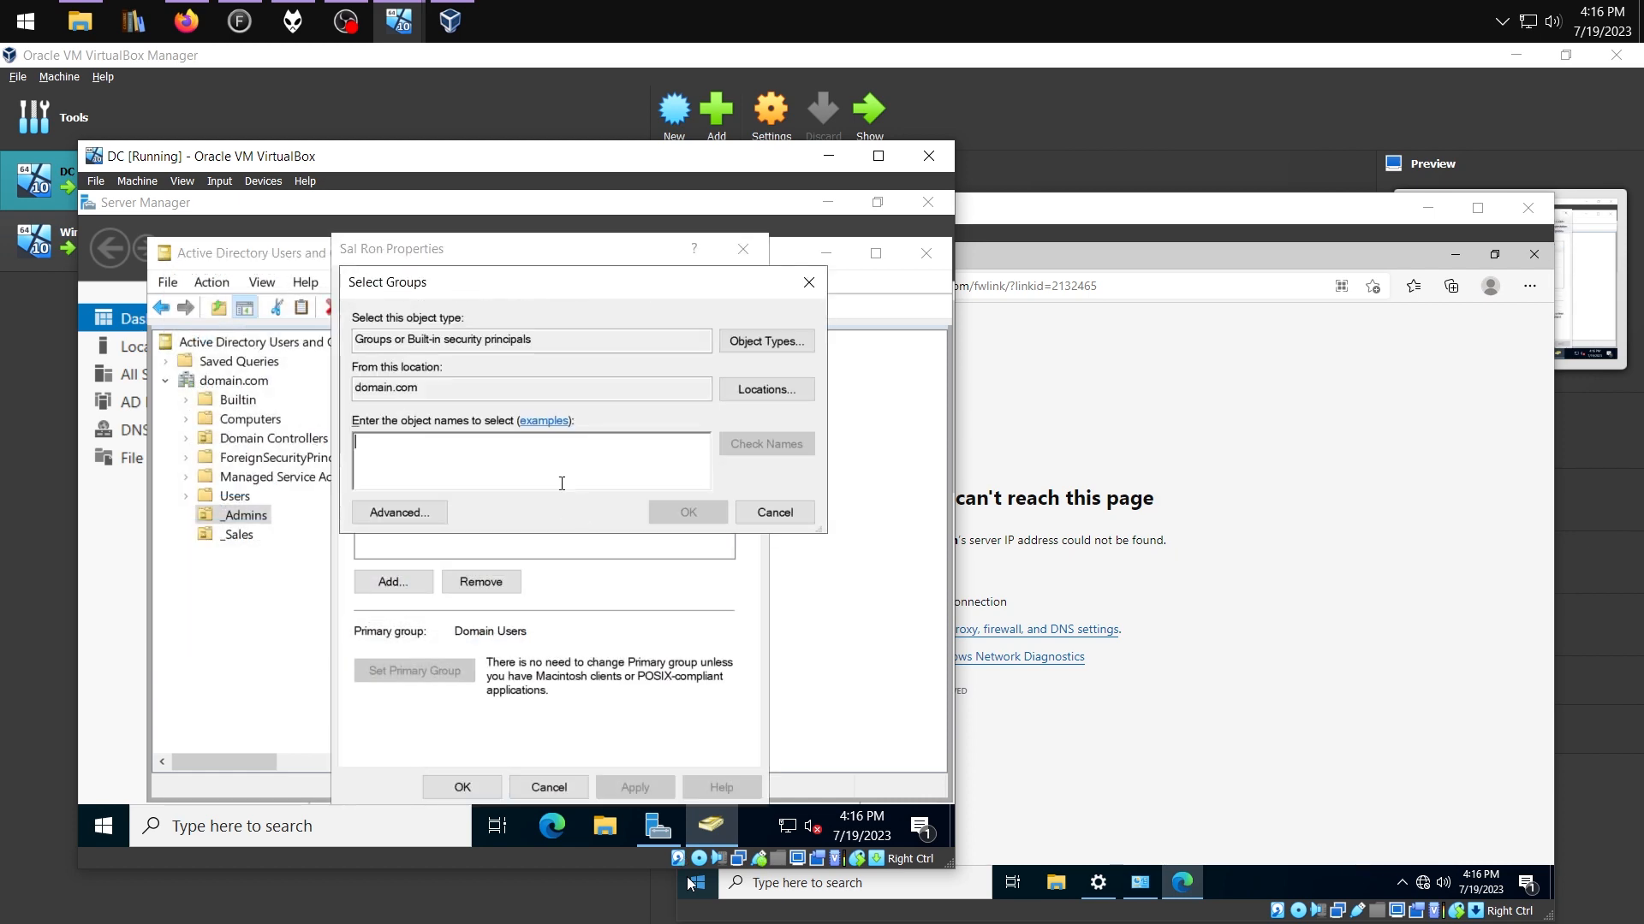
type("admins")
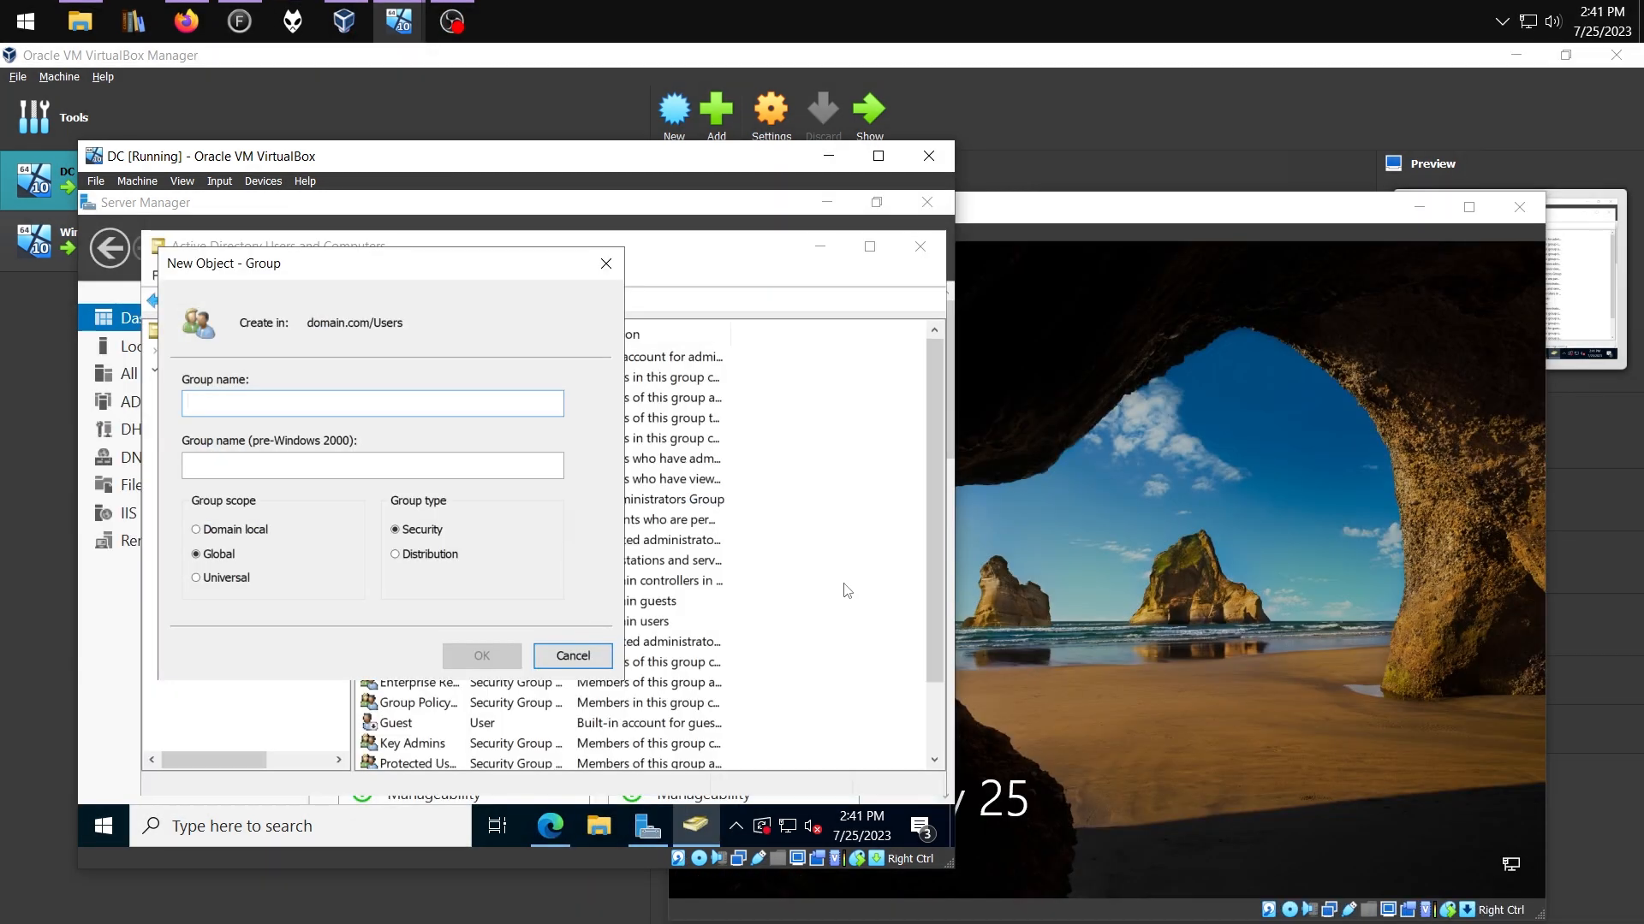
type("Sales")
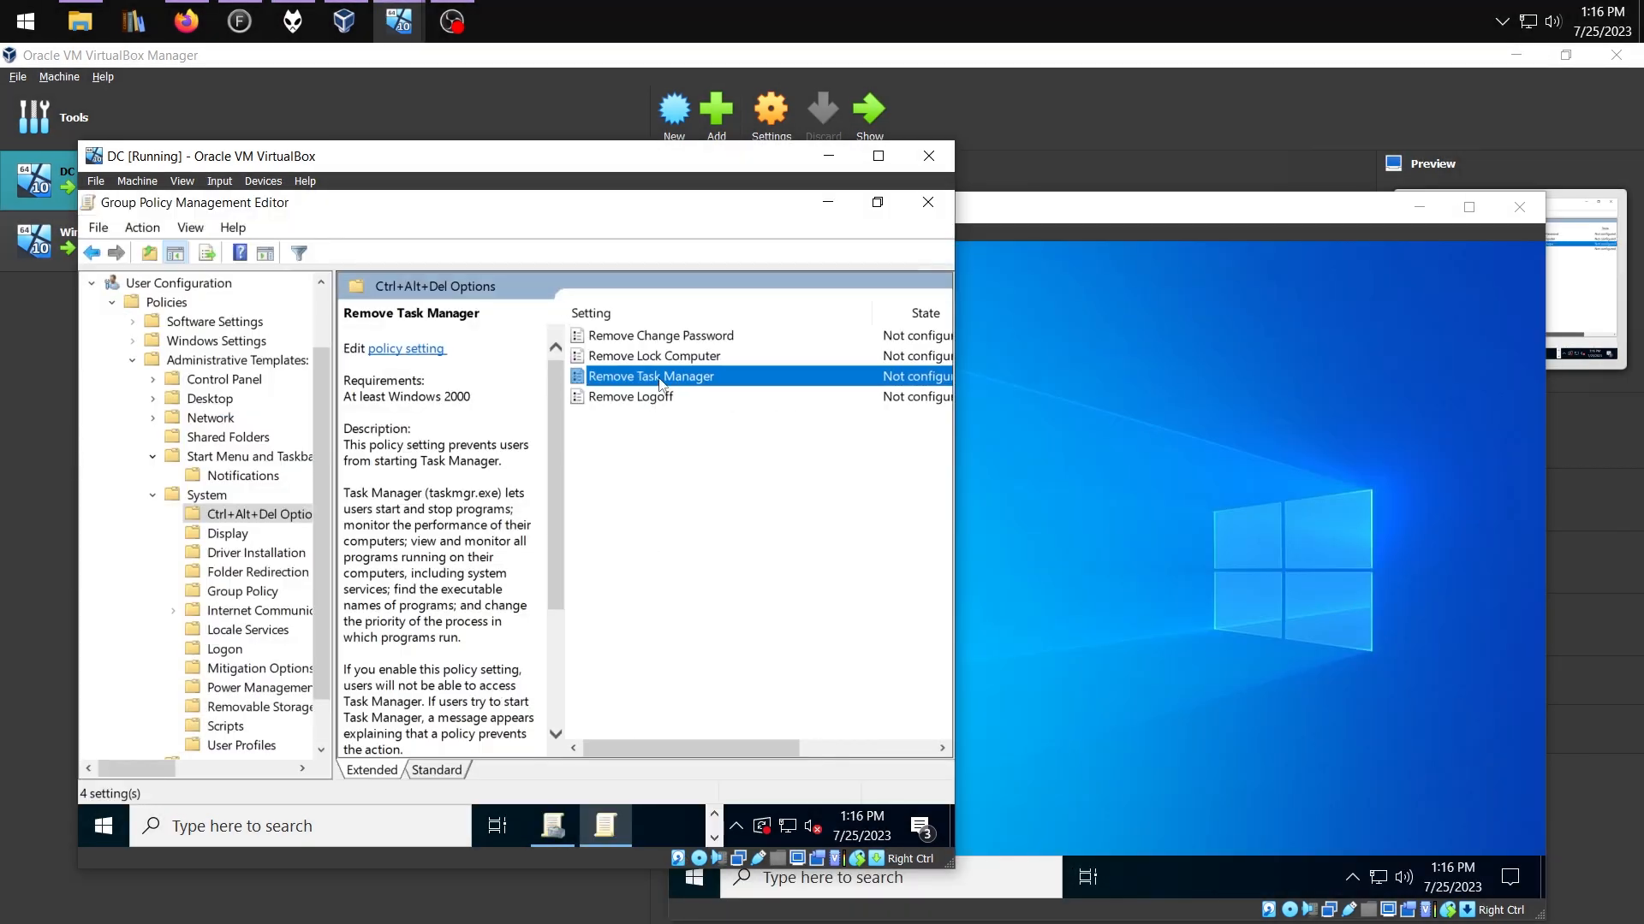
Enable the Remove Task Manager policy, then accept the remote session and request desktop control
double_click(660, 378)
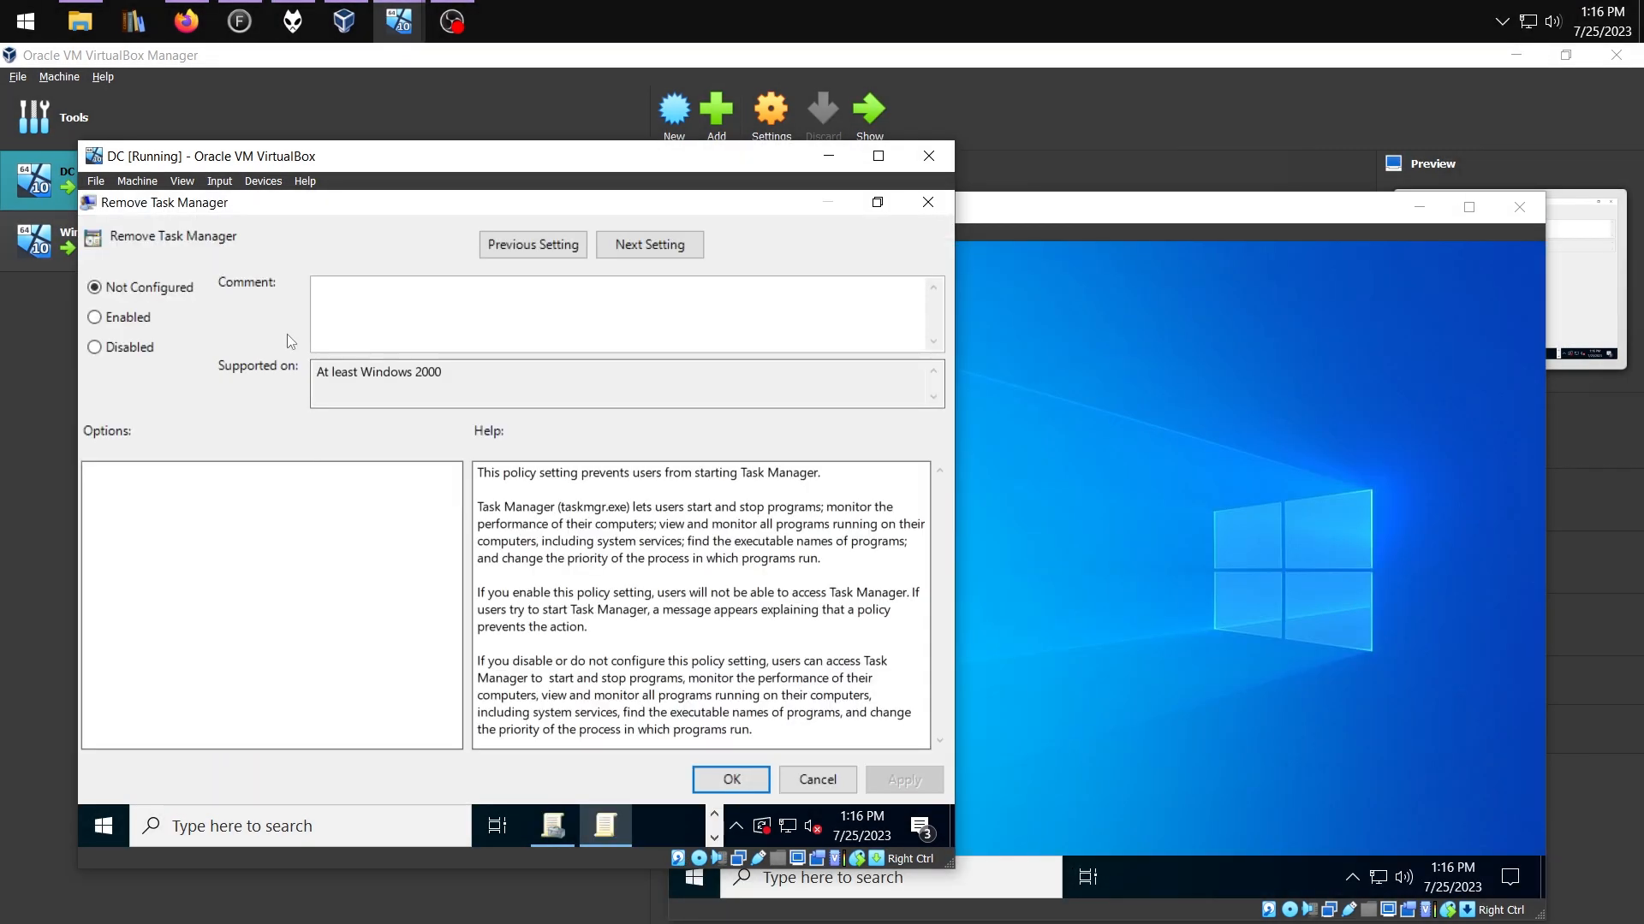
left_click(174, 317)
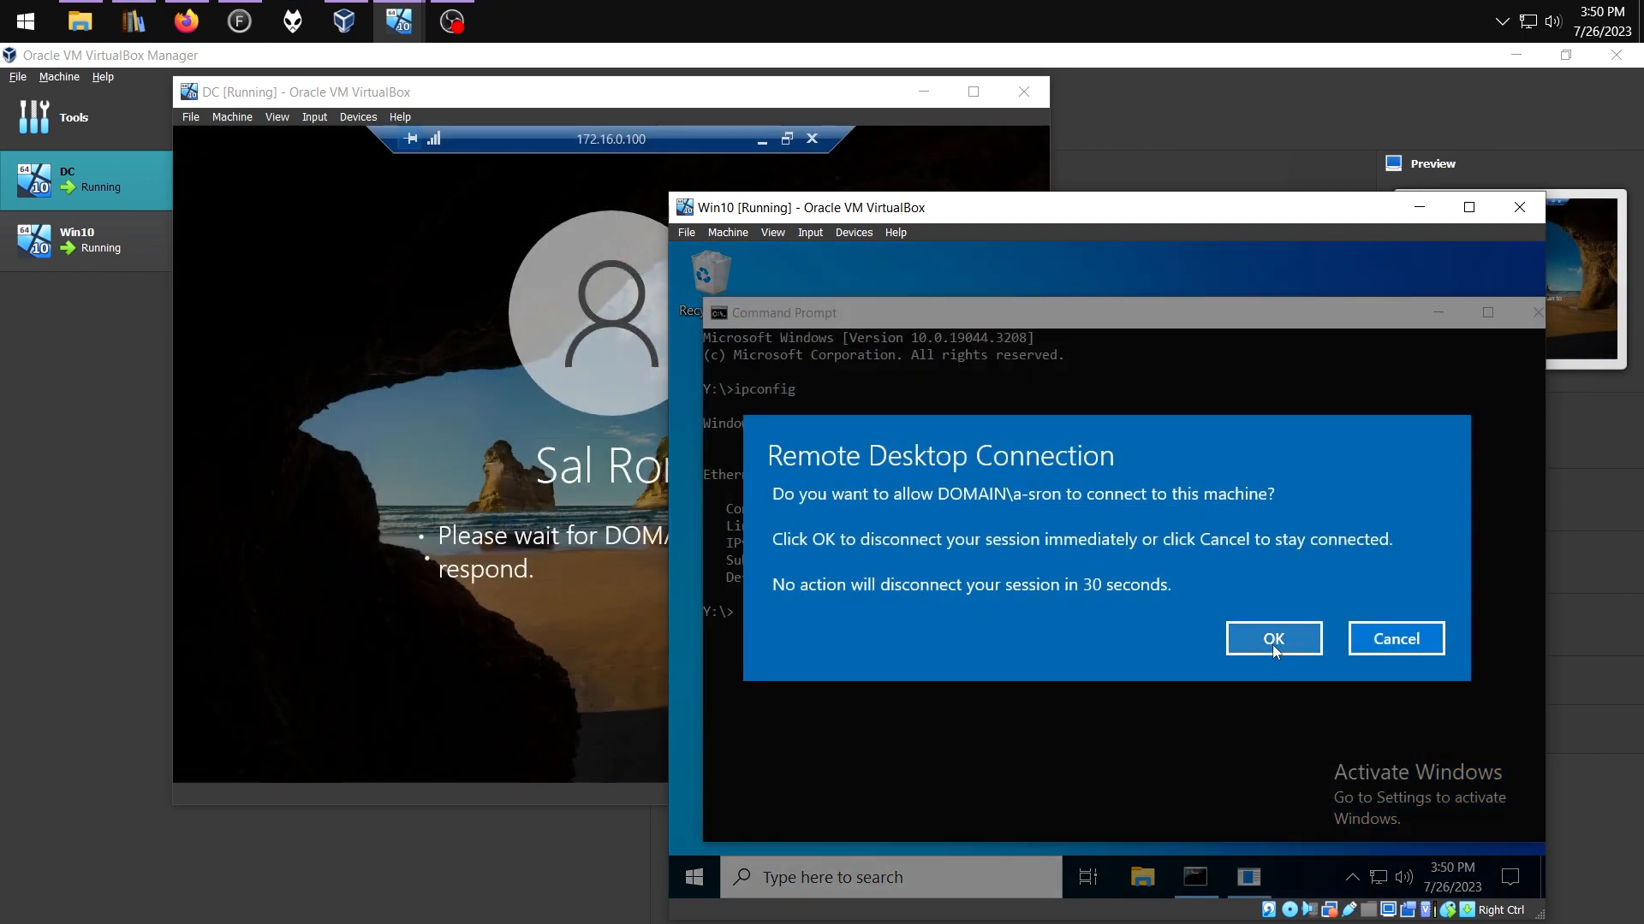
left_click(1272, 640)
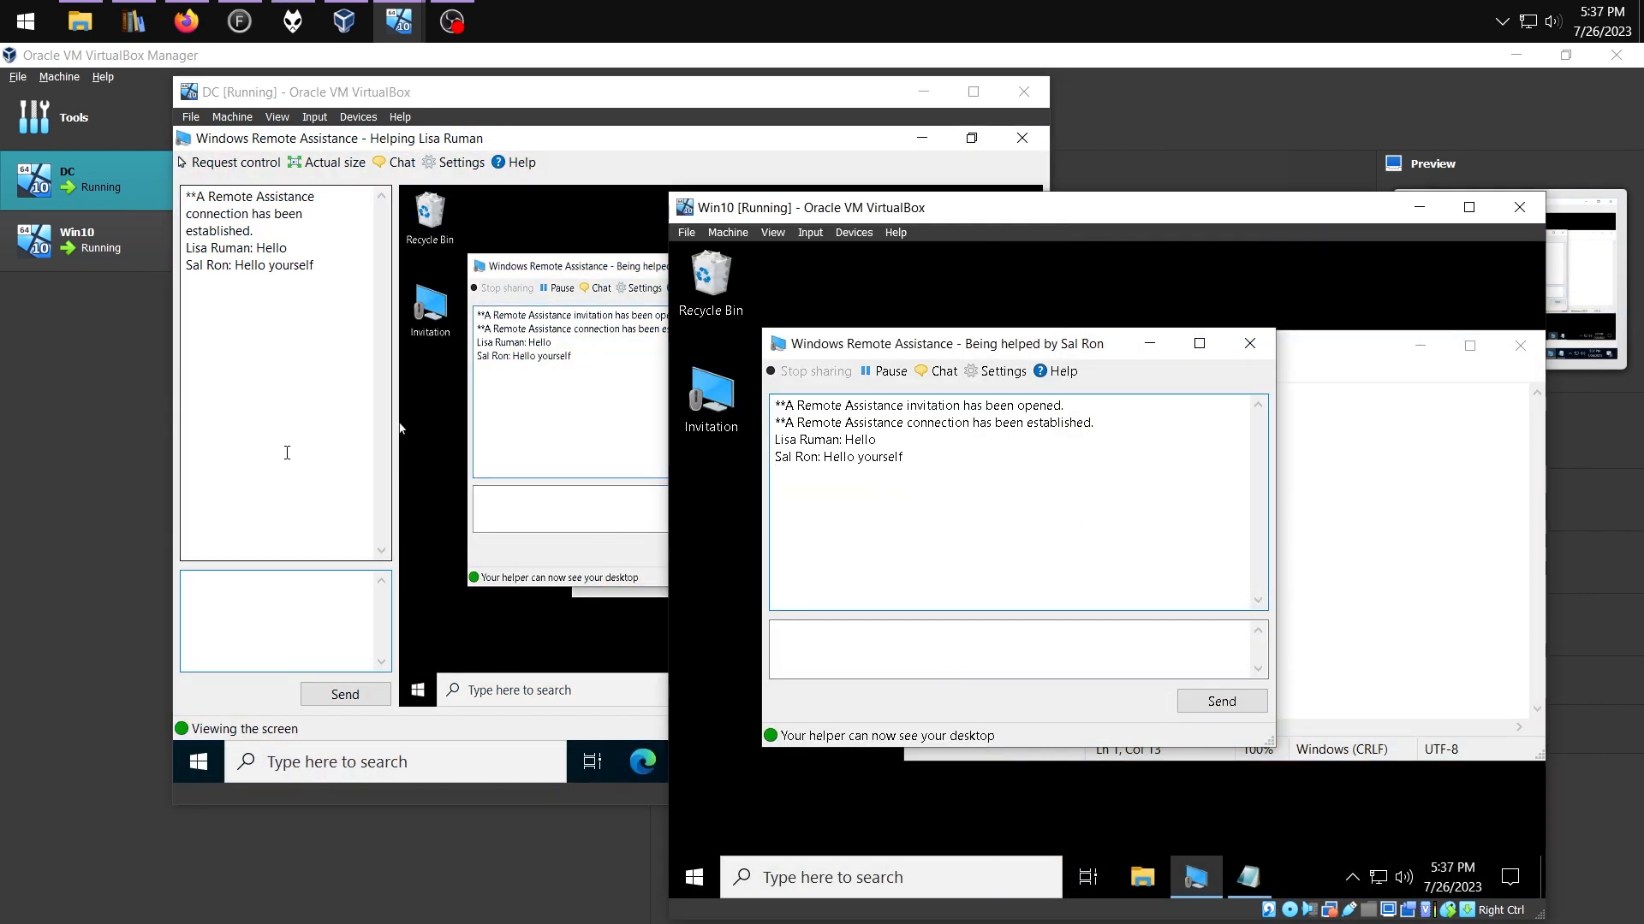
left_click(399, 428)
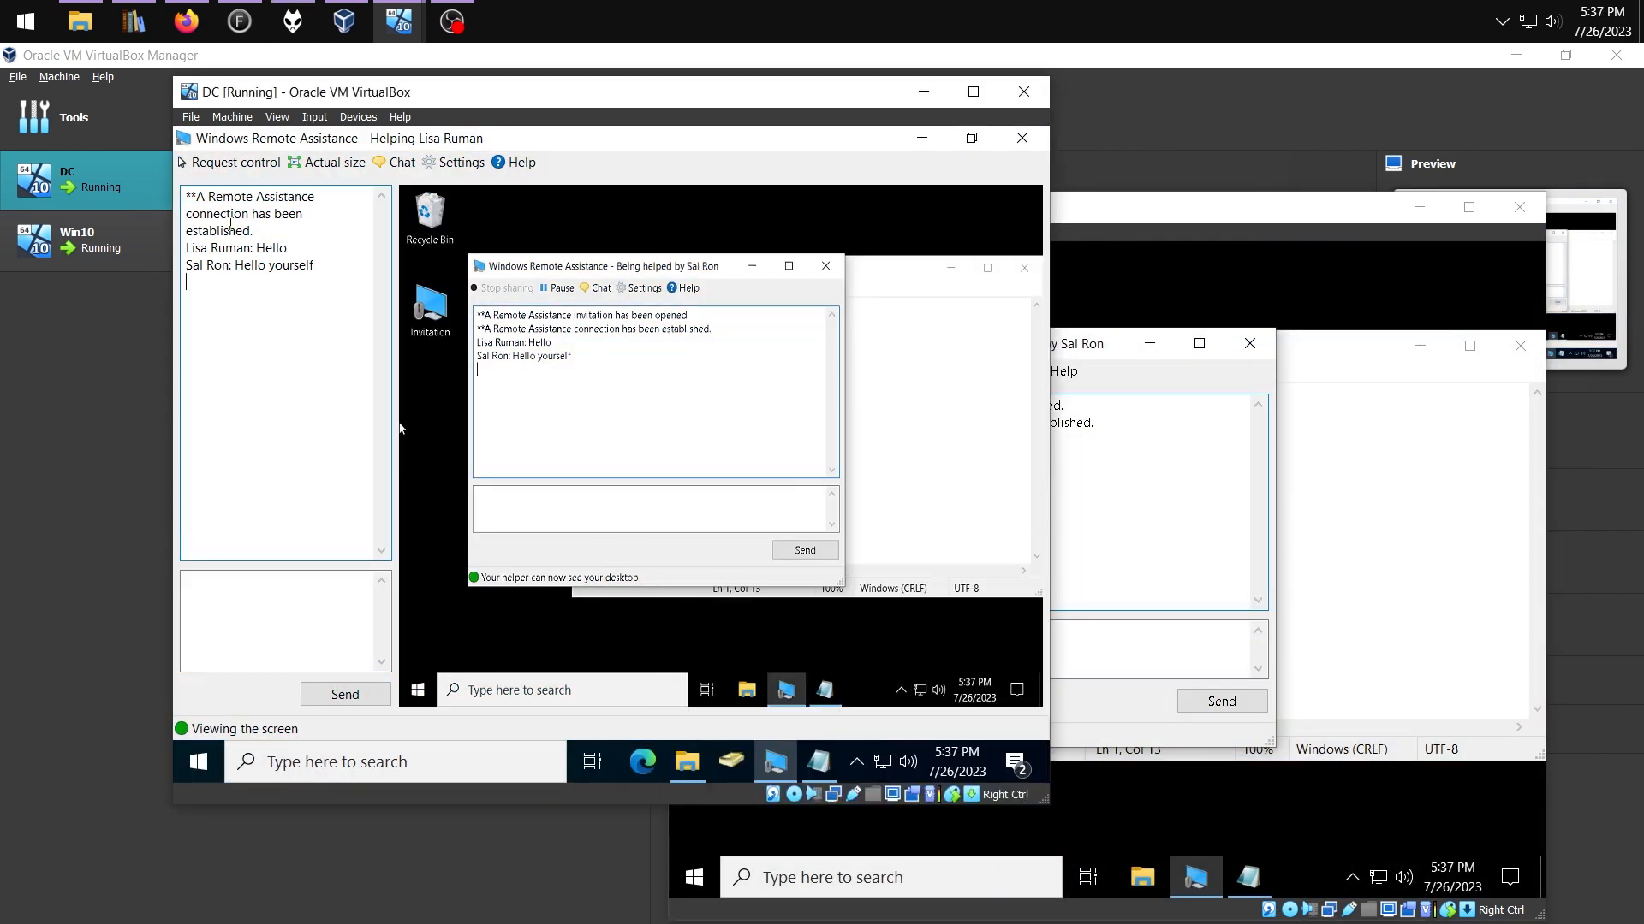
left_click(225, 168)
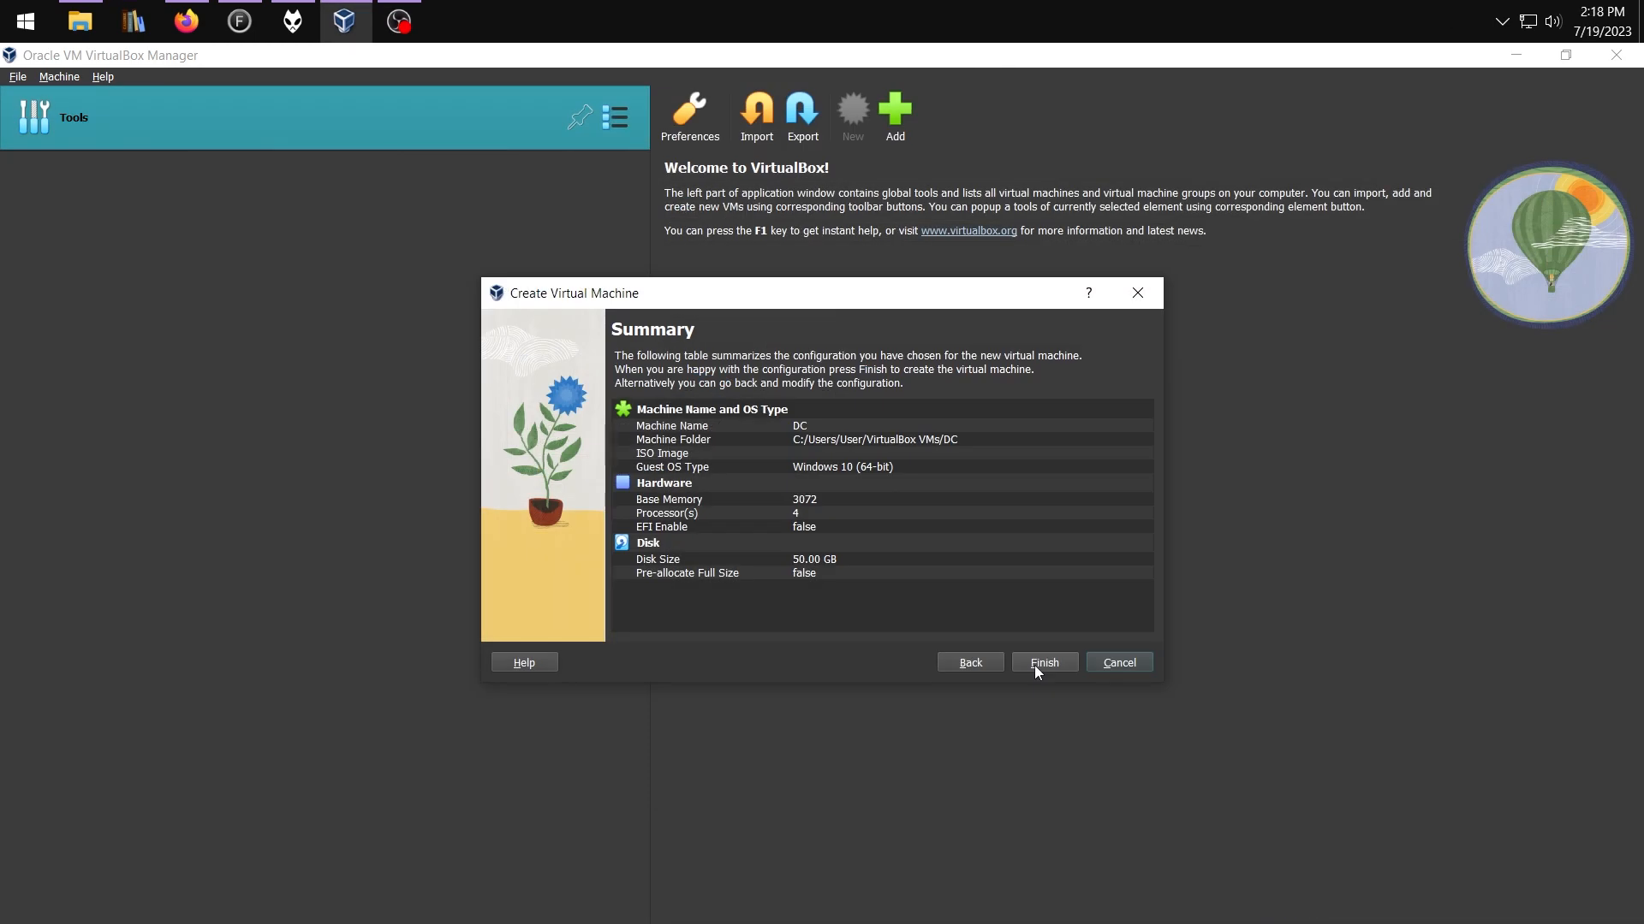
Finish the DC VM, enable Adapter 2 with an attachment type, and view Ethernet 2 details
left_click(1034, 667)
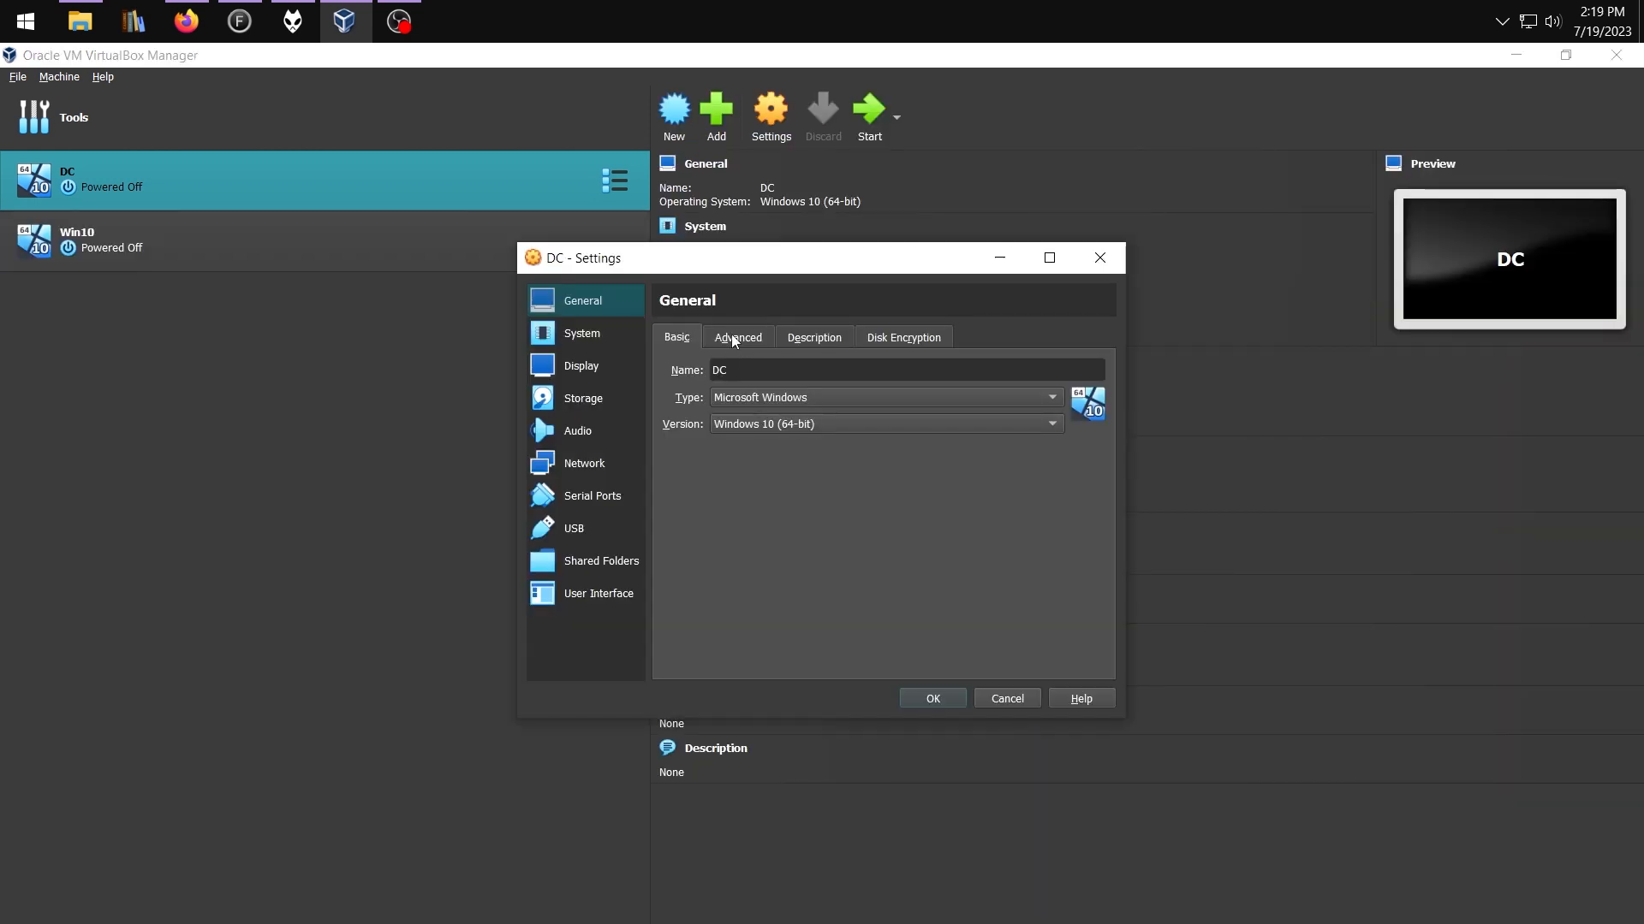
left_click(576, 469)
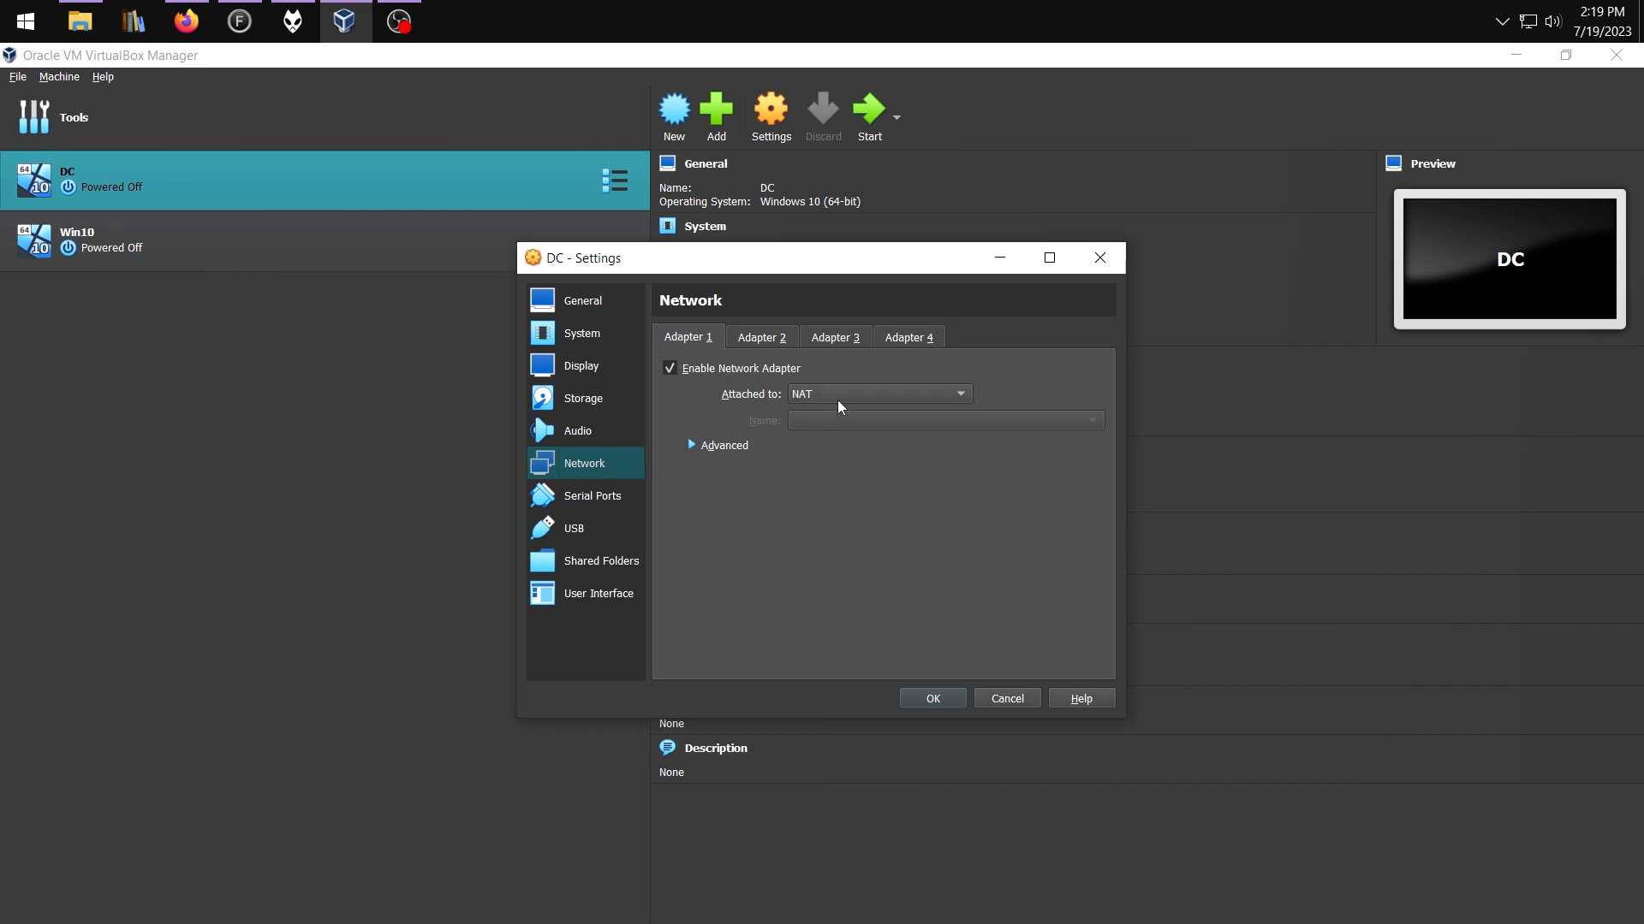
left_click(760, 339)
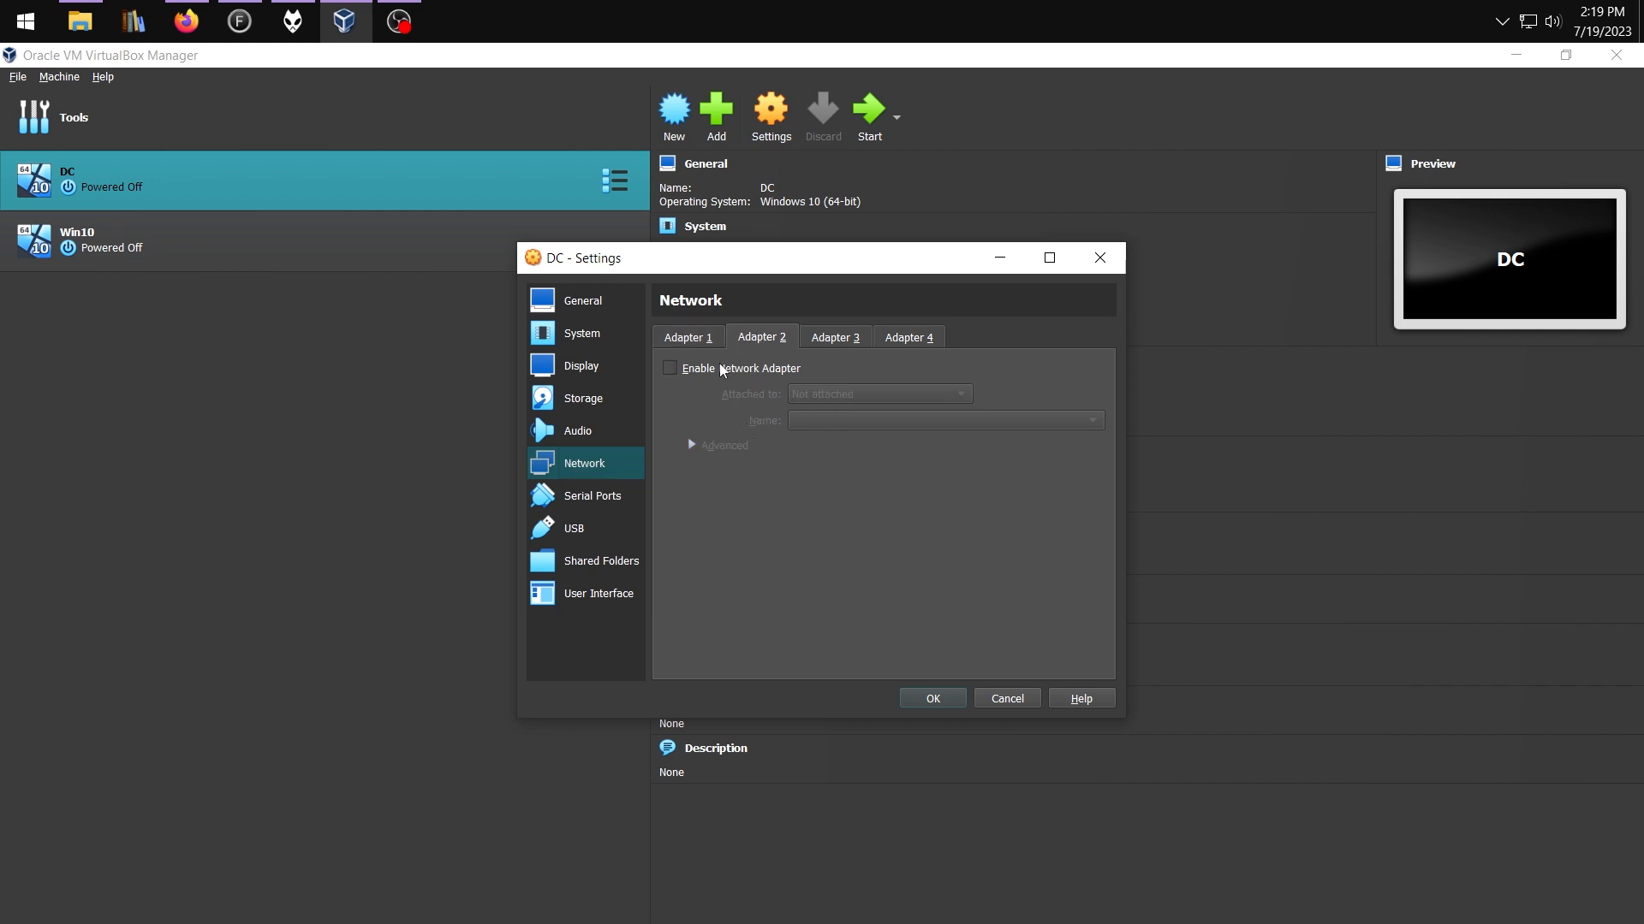
left_click(669, 368)
left_click(851, 402)
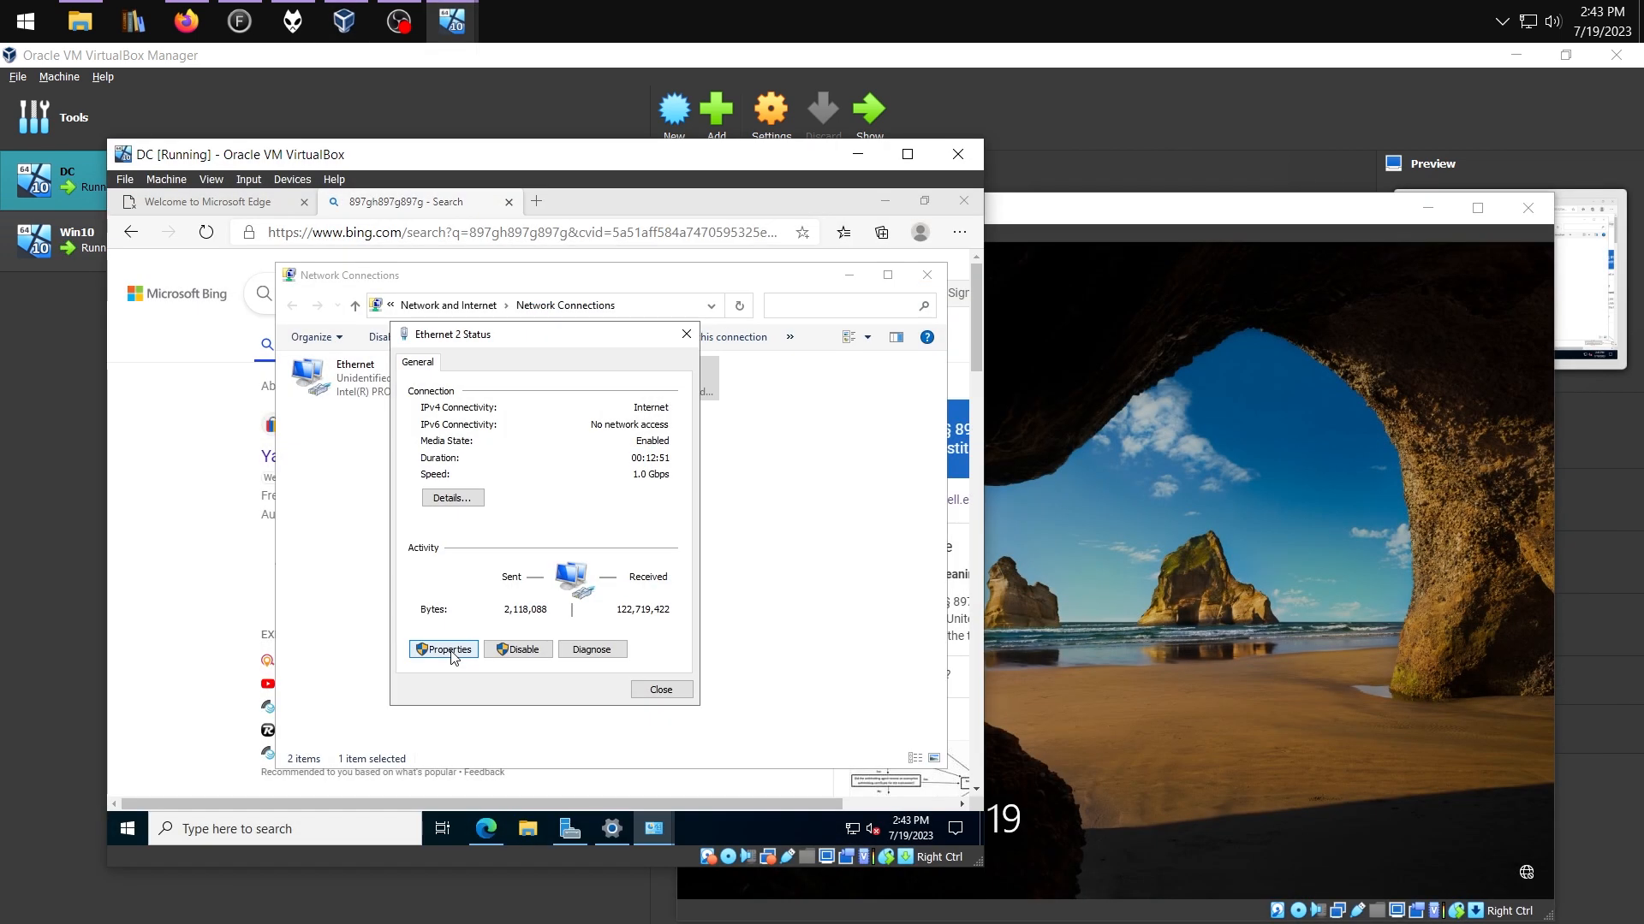
left_click(453, 499)
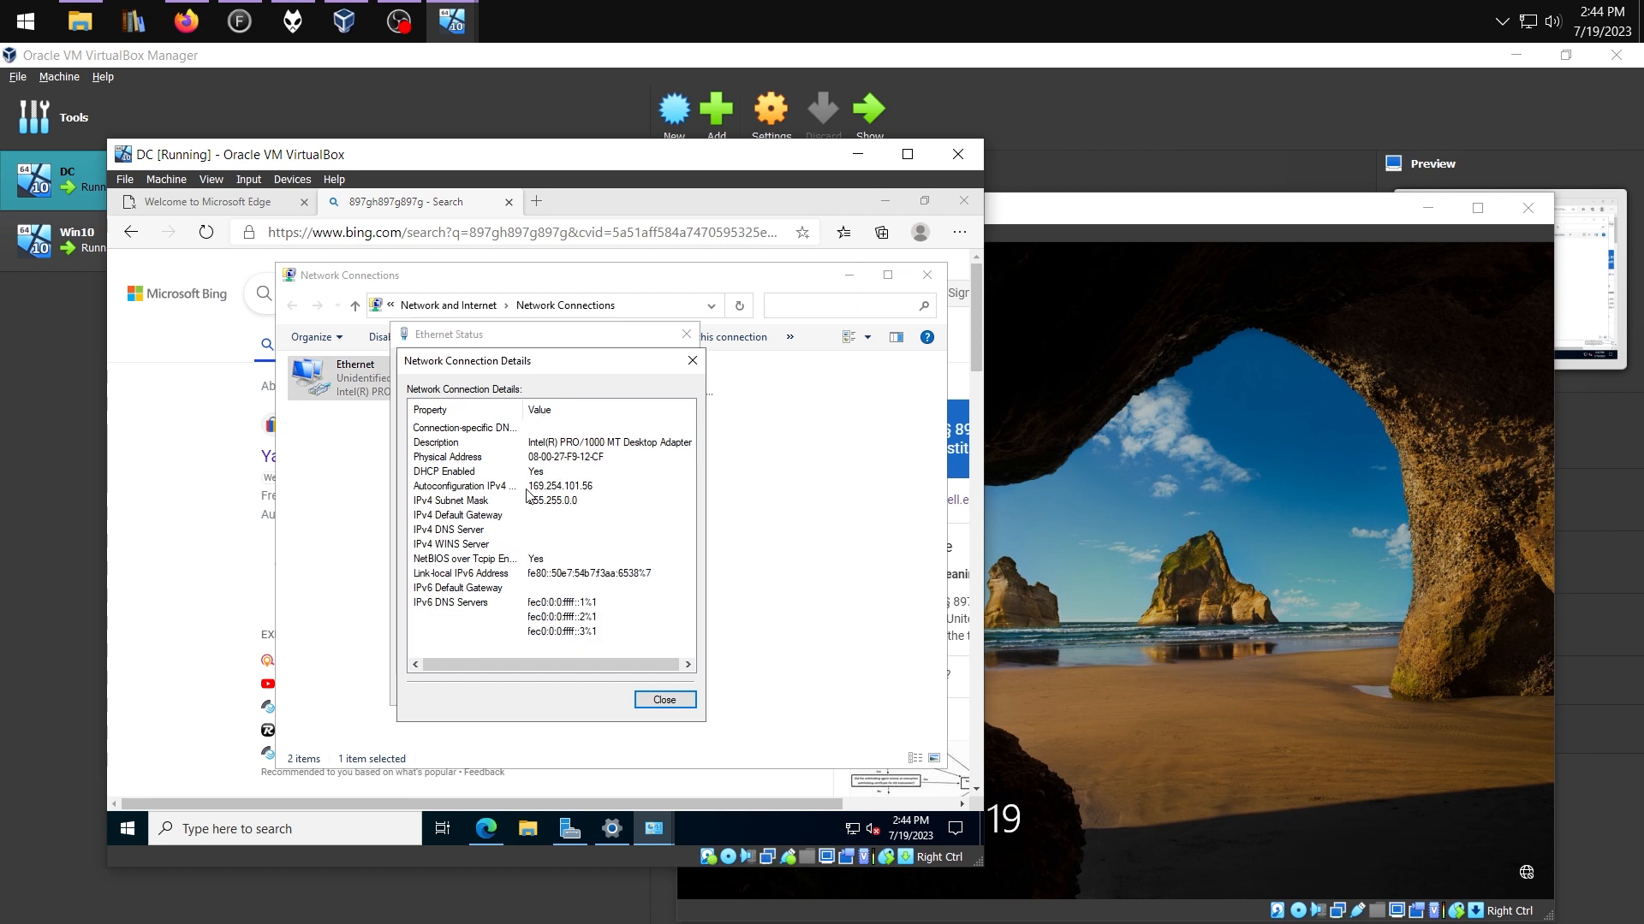
Rename the Ethernet connection to INTERNAL and Ethernet 2 to EXTERNAL
left_click(526, 490)
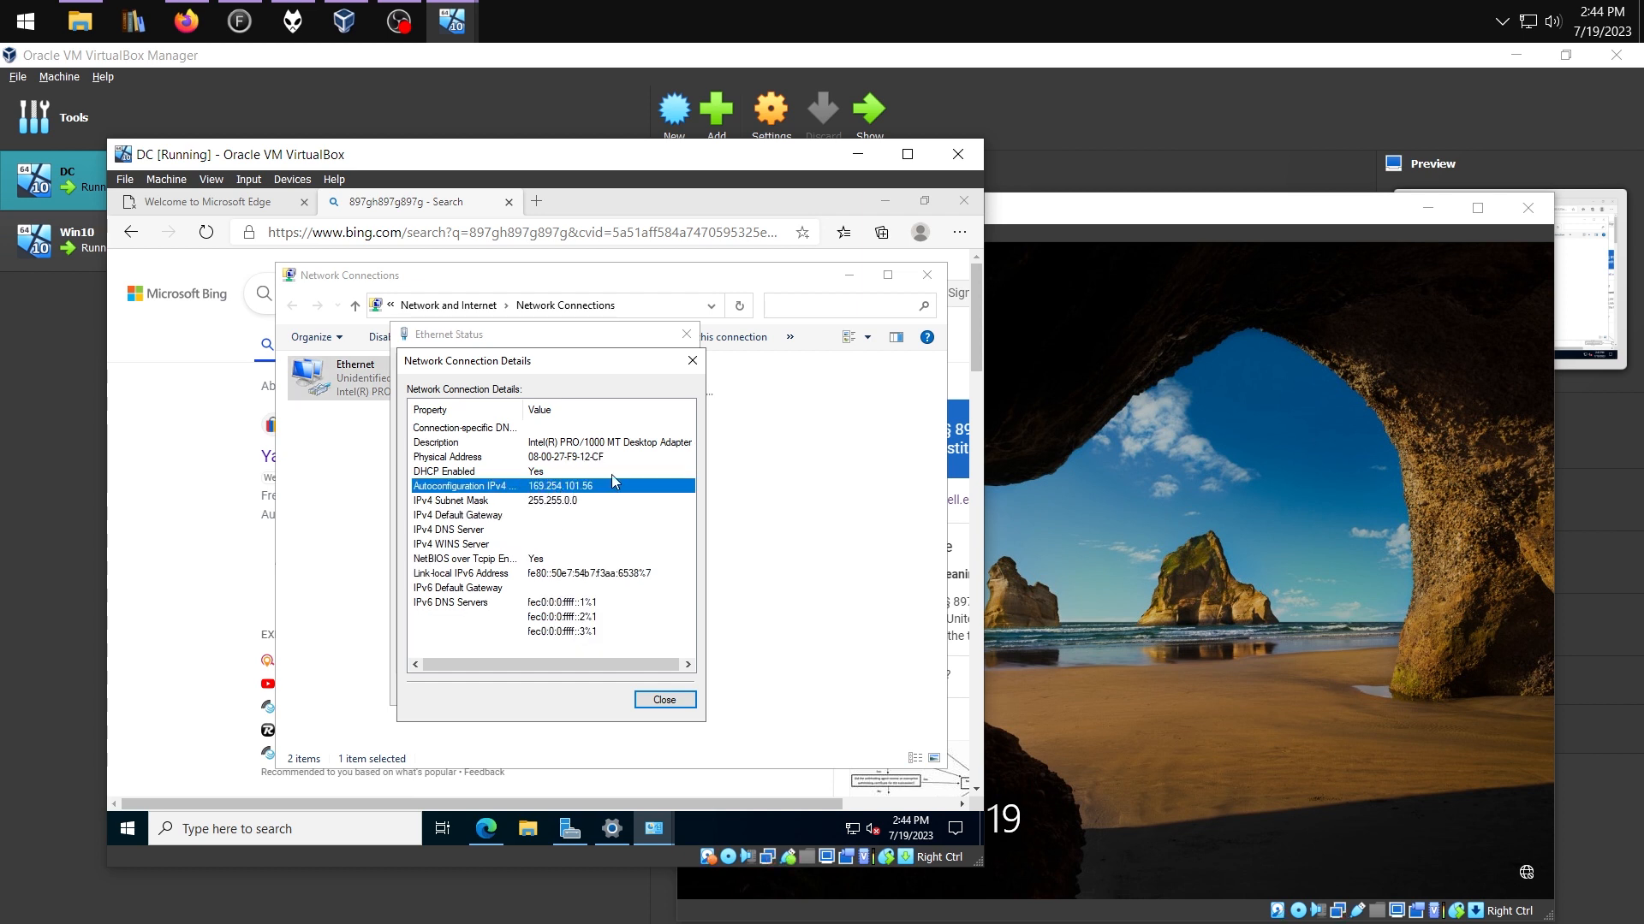
left_click(661, 698)
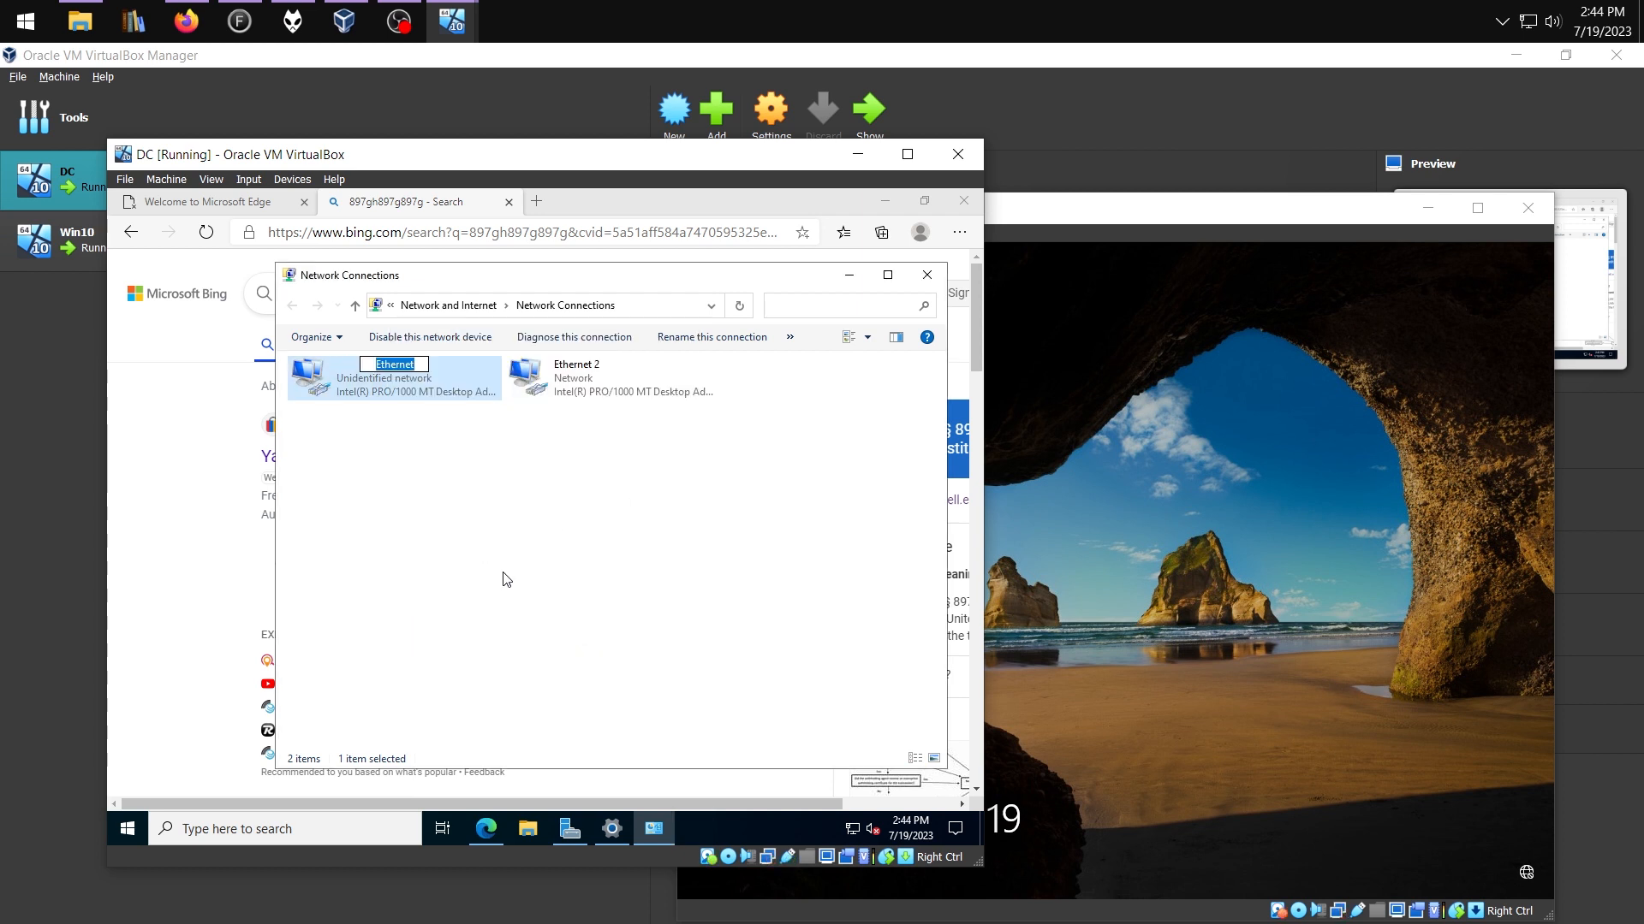
type("INTERNAL")
left_click(571, 382)
key("F2")
type("EZX")
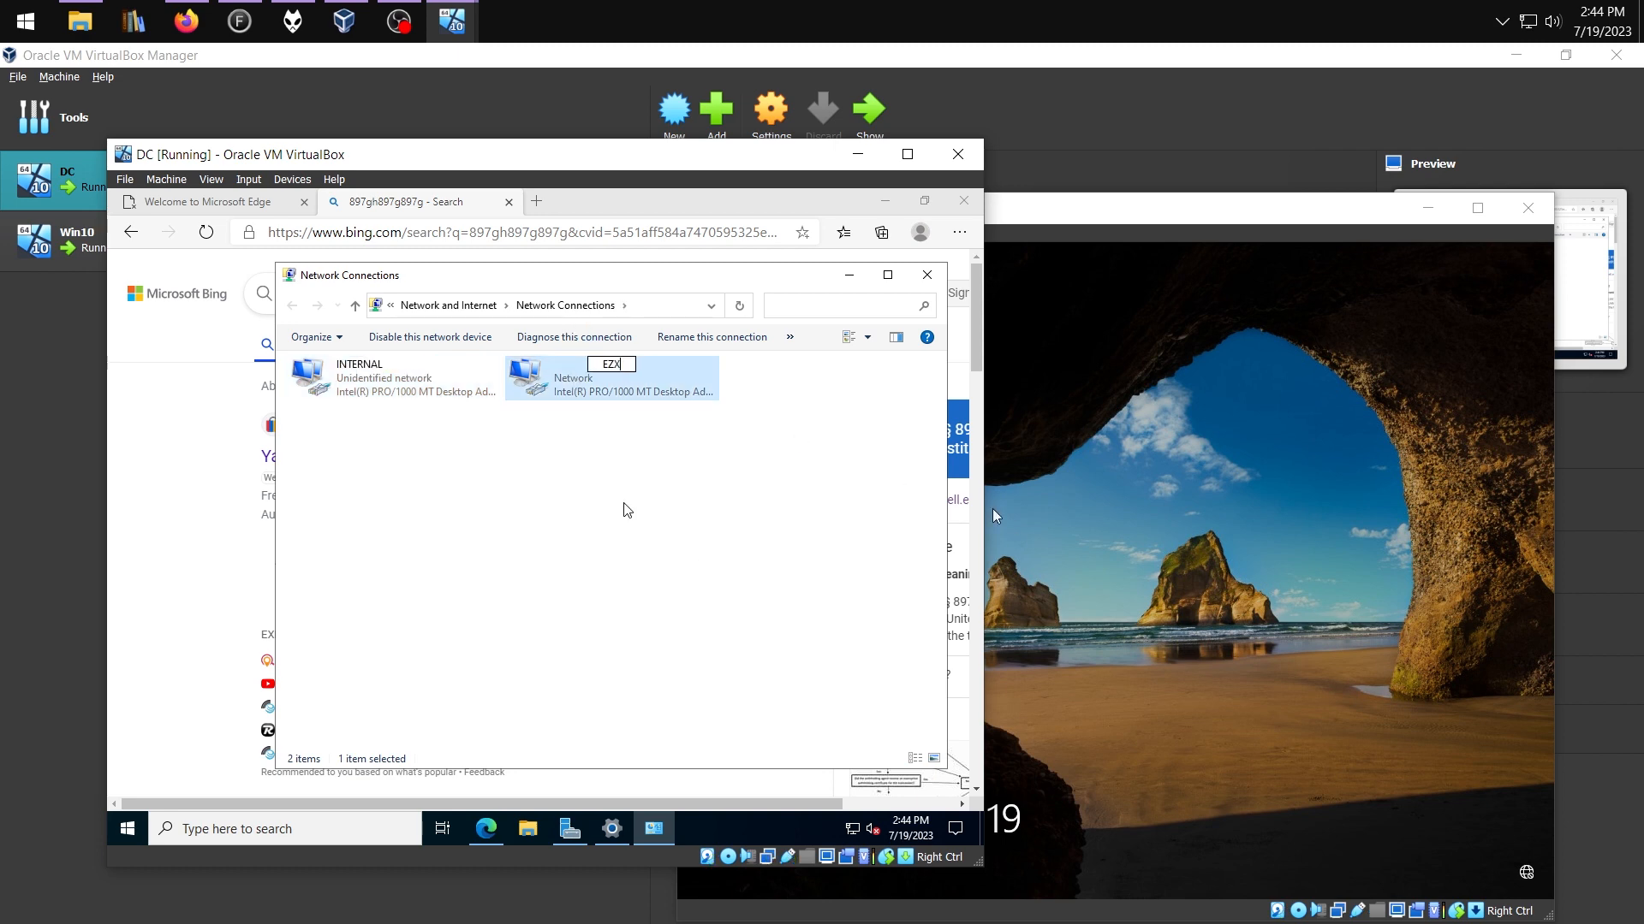
key("BackSpace")
key("BackSpace")
type("XTERNAL")
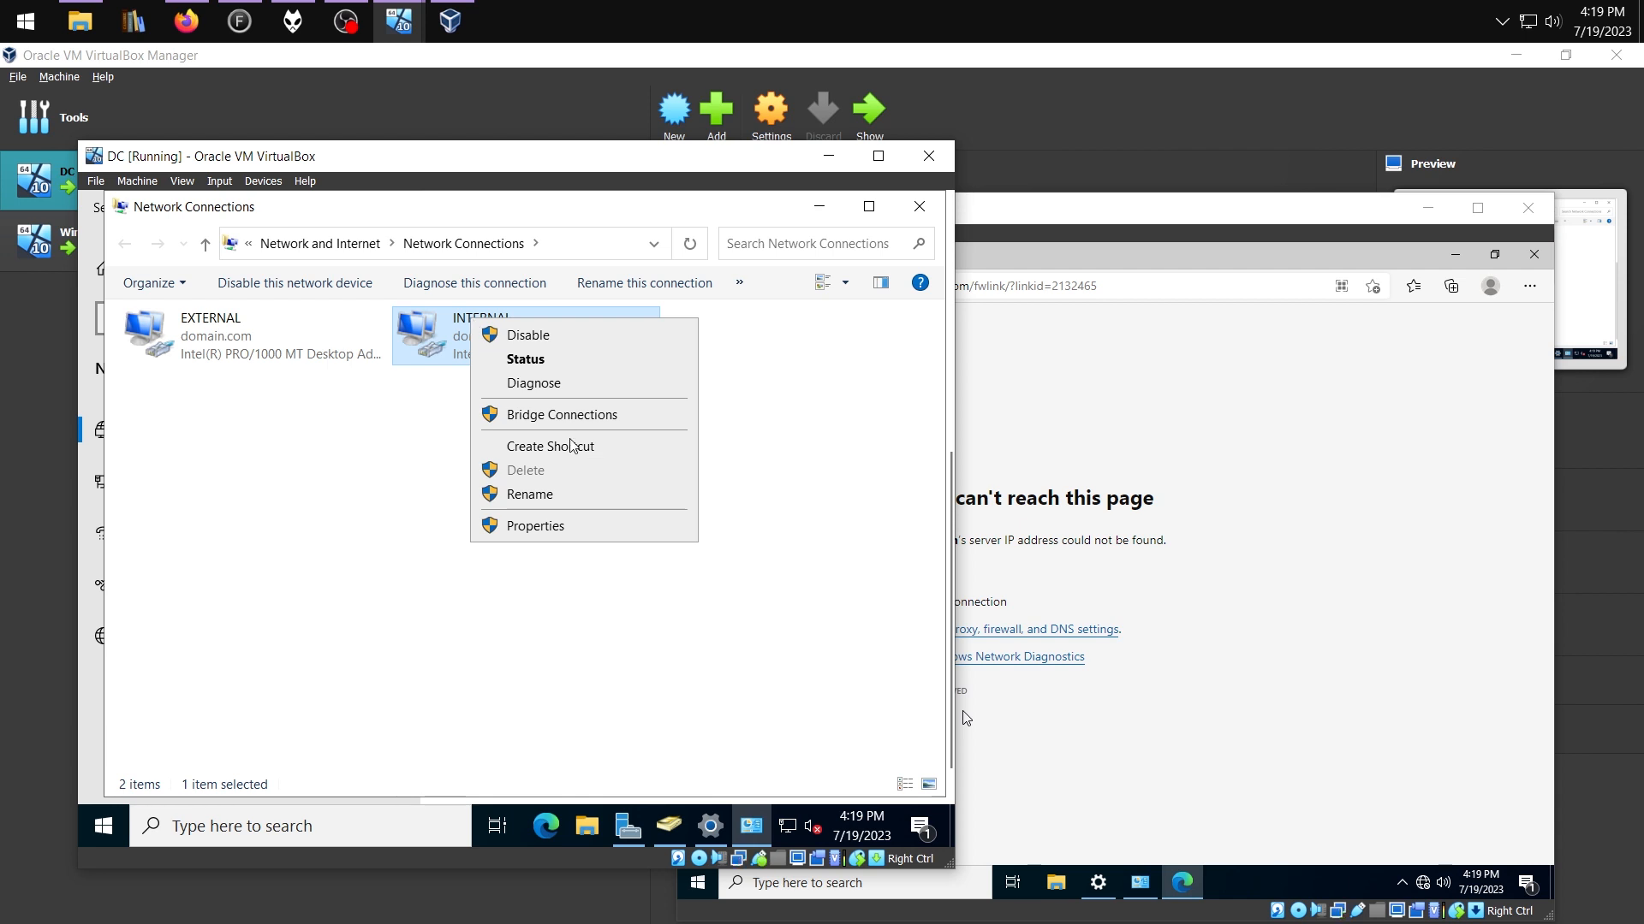
Set INTERNAL's IPv4 to static 172.16.0.1, accepting the 255.255.0.0 subnet mask
left_click(597, 525)
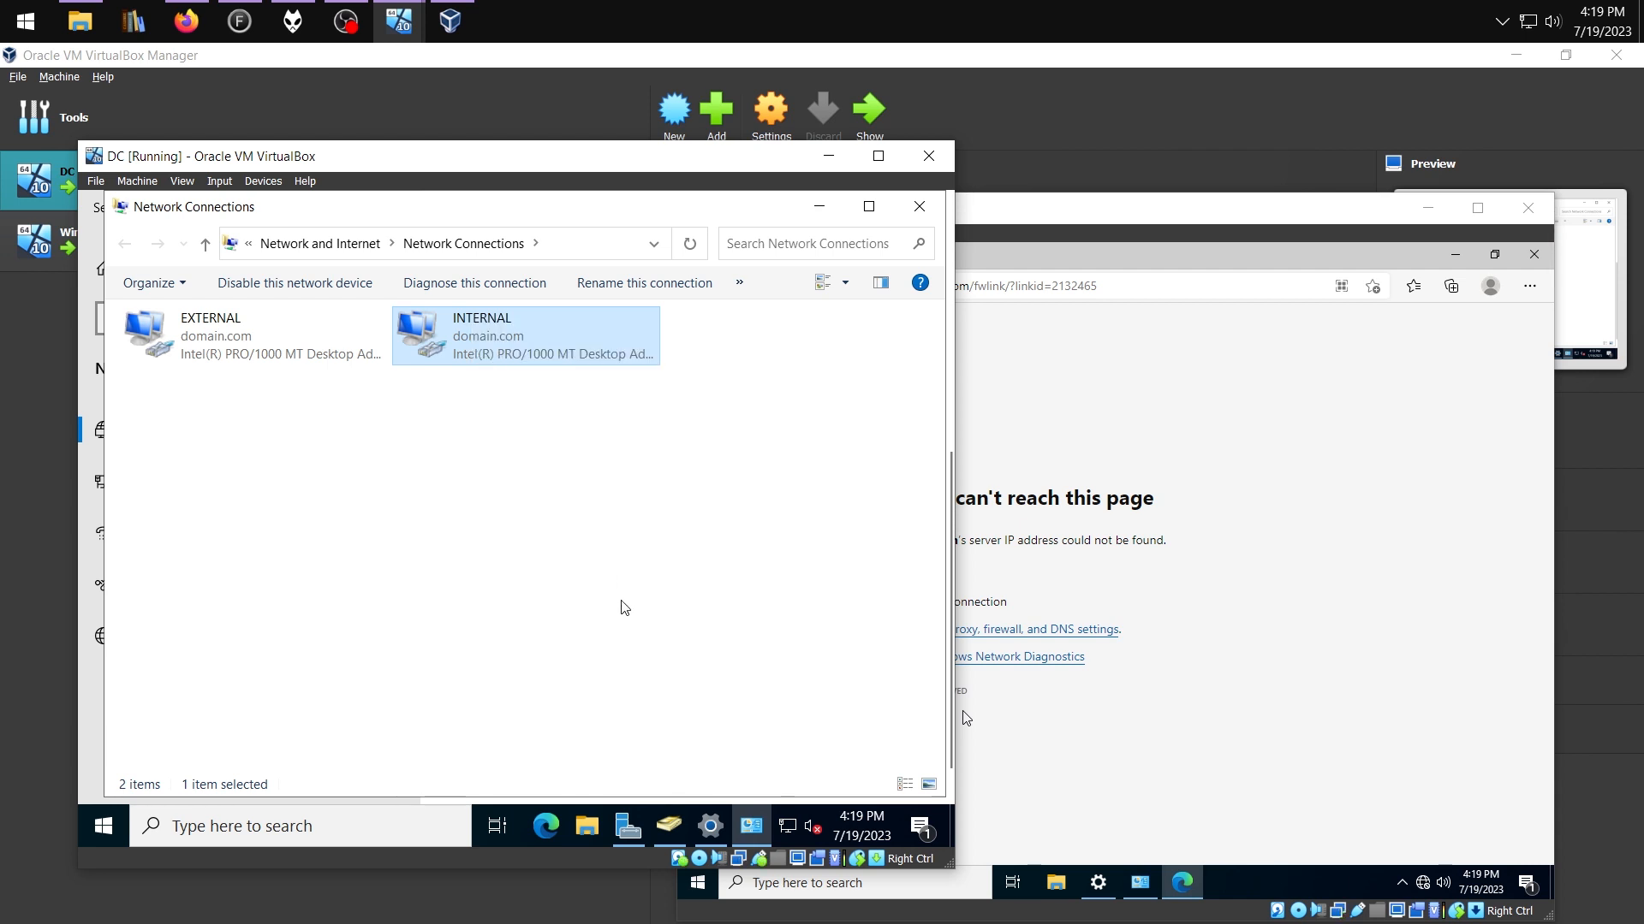
left_click(343, 523)
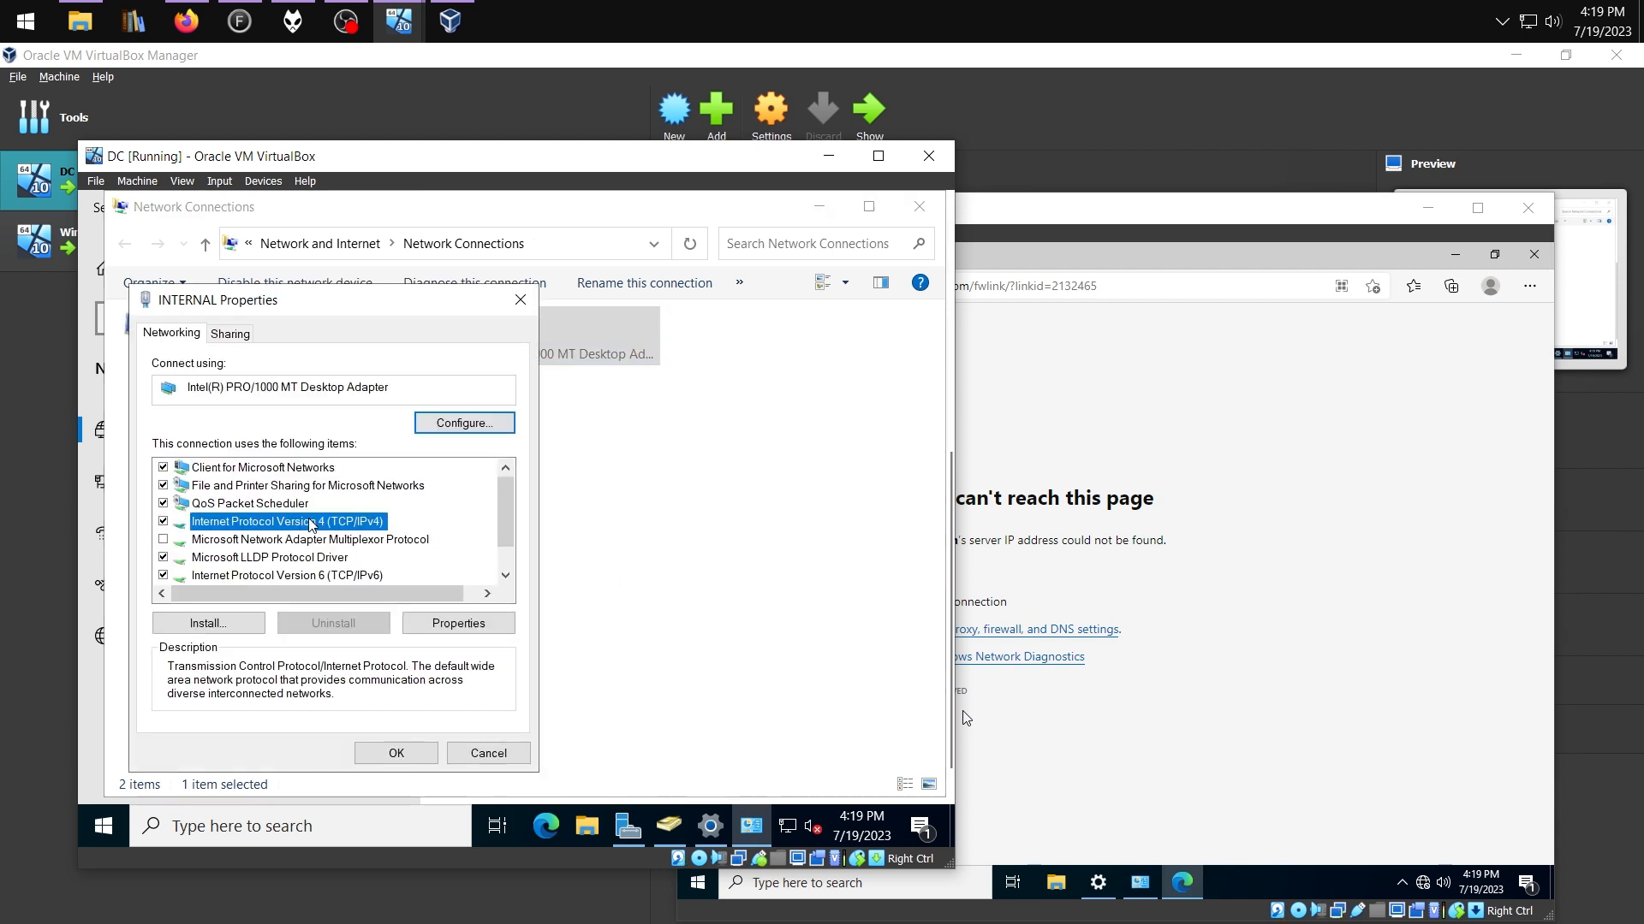
left_click(460, 625)
left_click(332, 482)
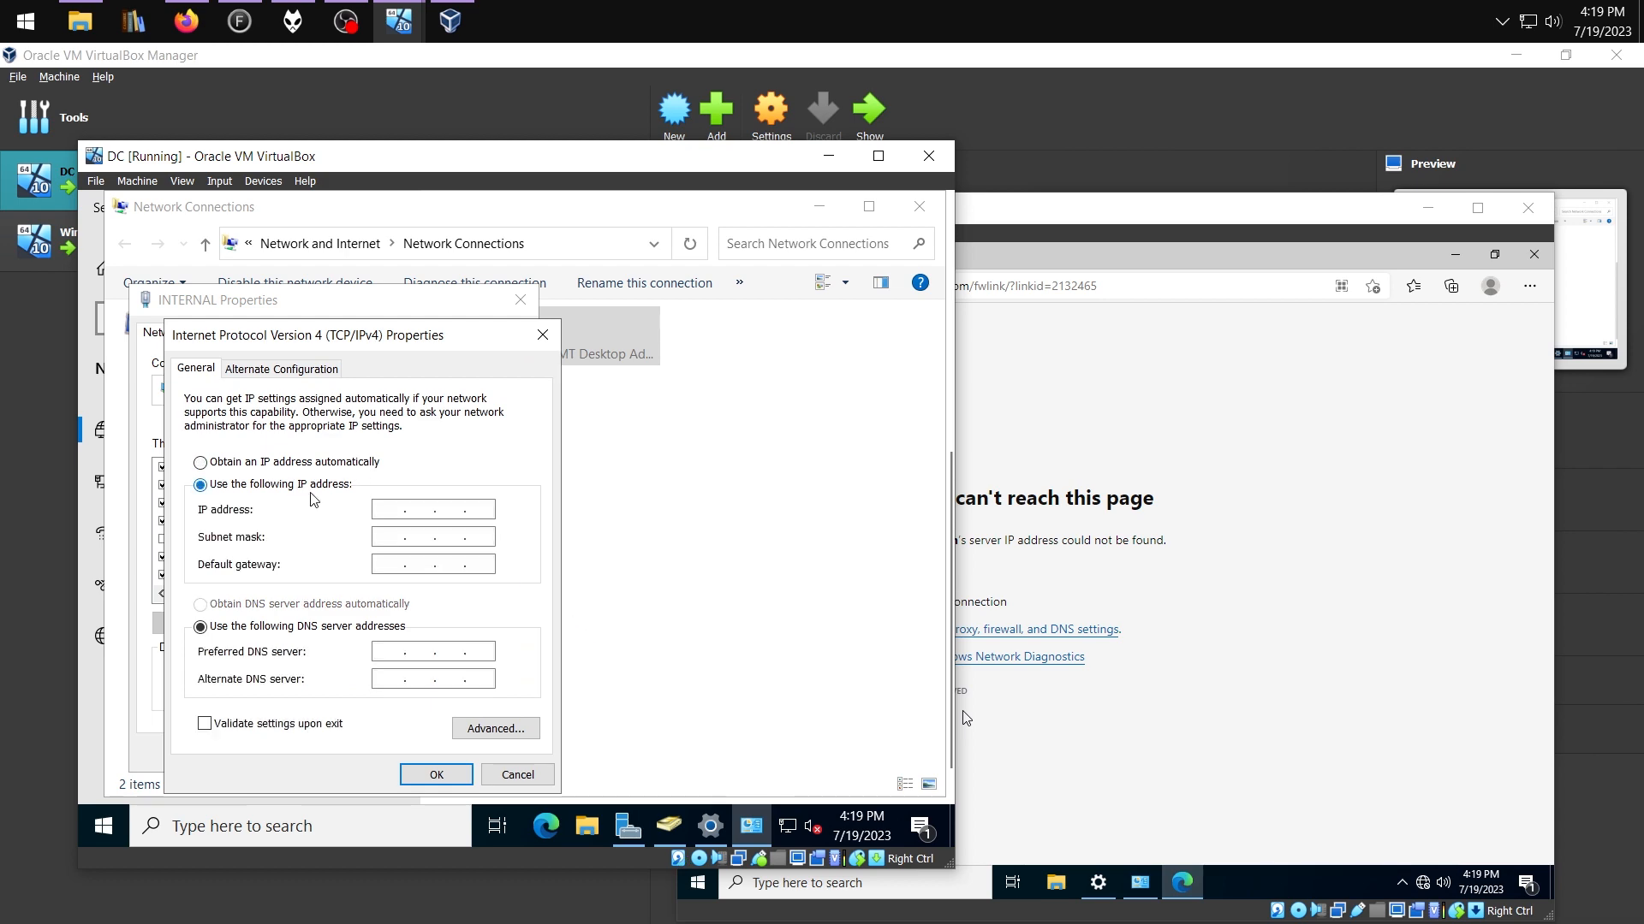
left_click(389, 508)
type("172.16.0.1")
key("Tab")
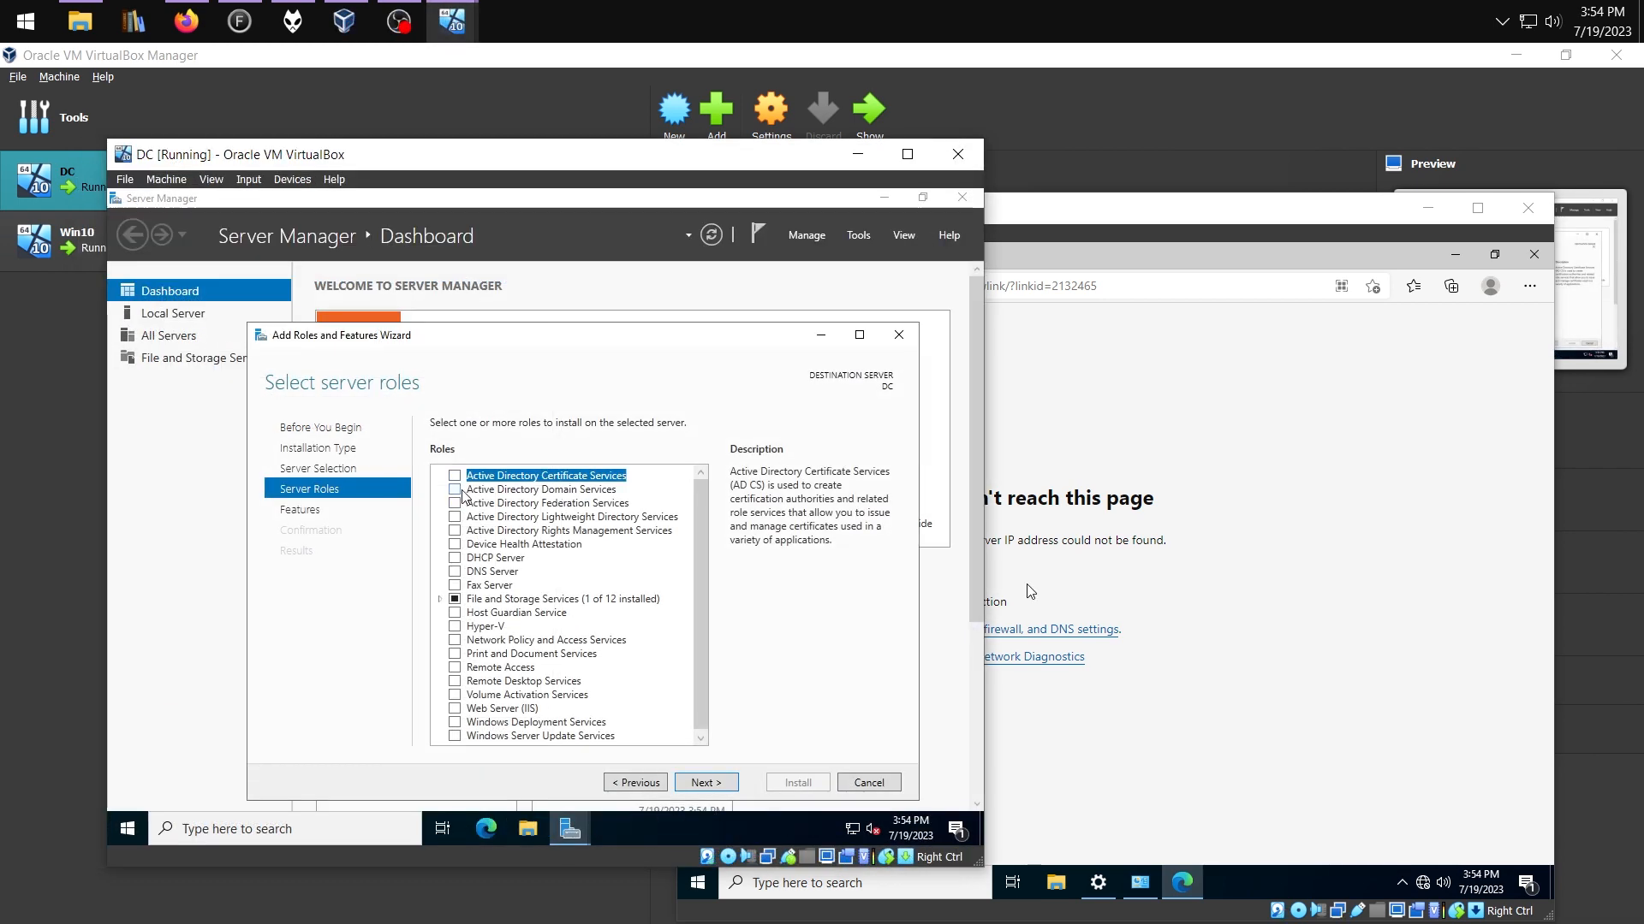
Add the AD DS role with its required features, then start domain controller promotion with 'dom' and the password
left_click(459, 492)
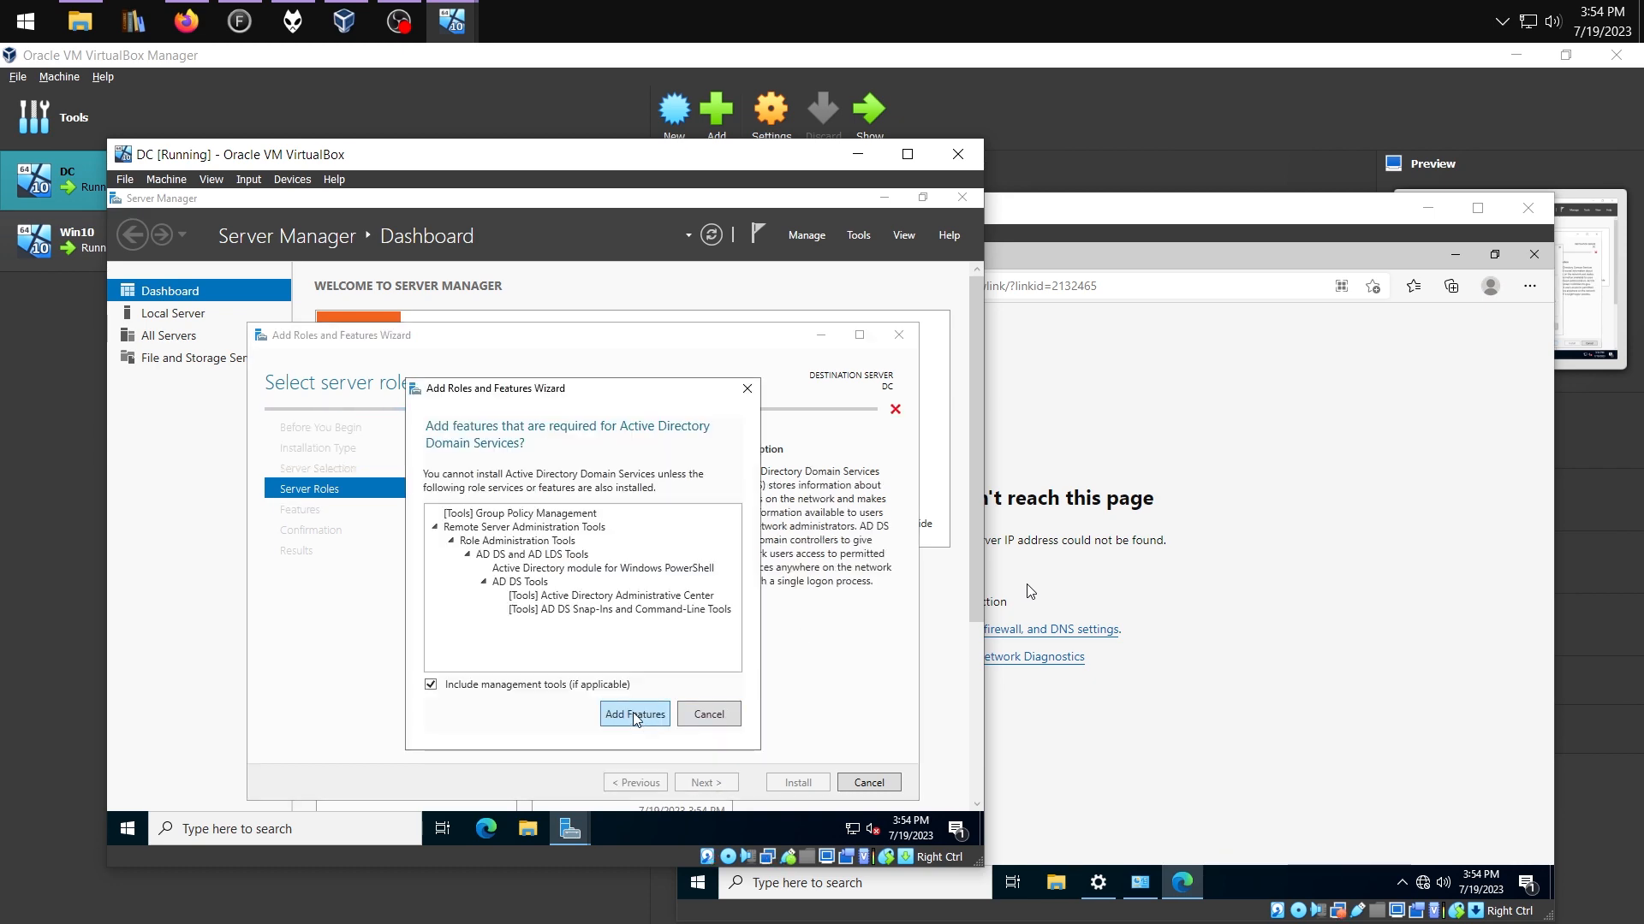
left_click(640, 721)
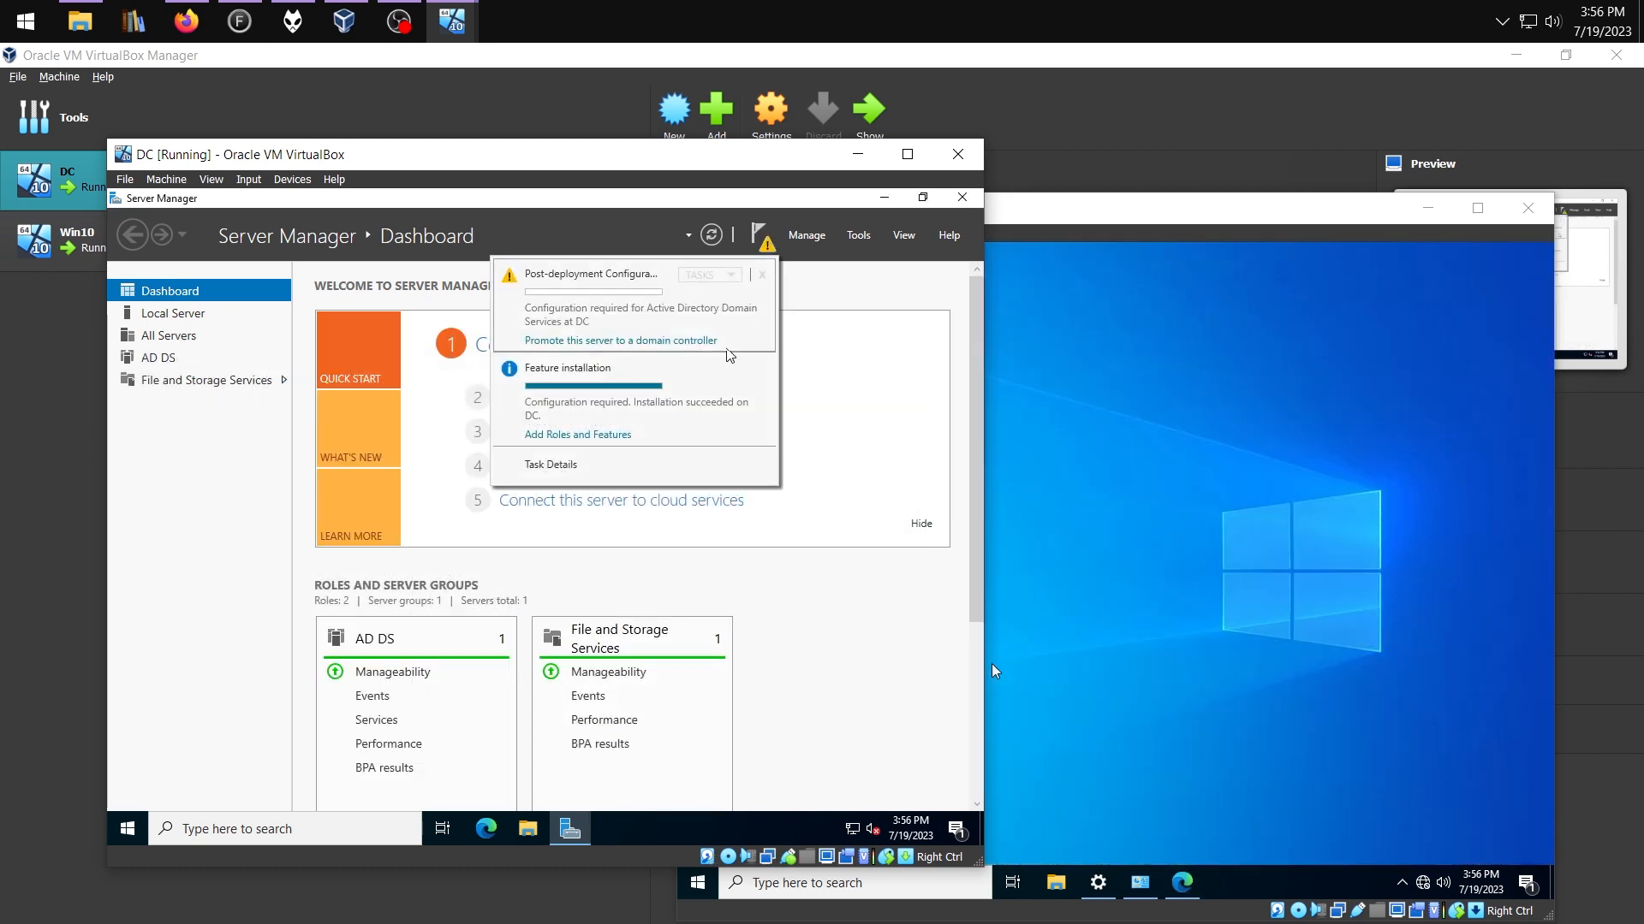
left_click(636, 340)
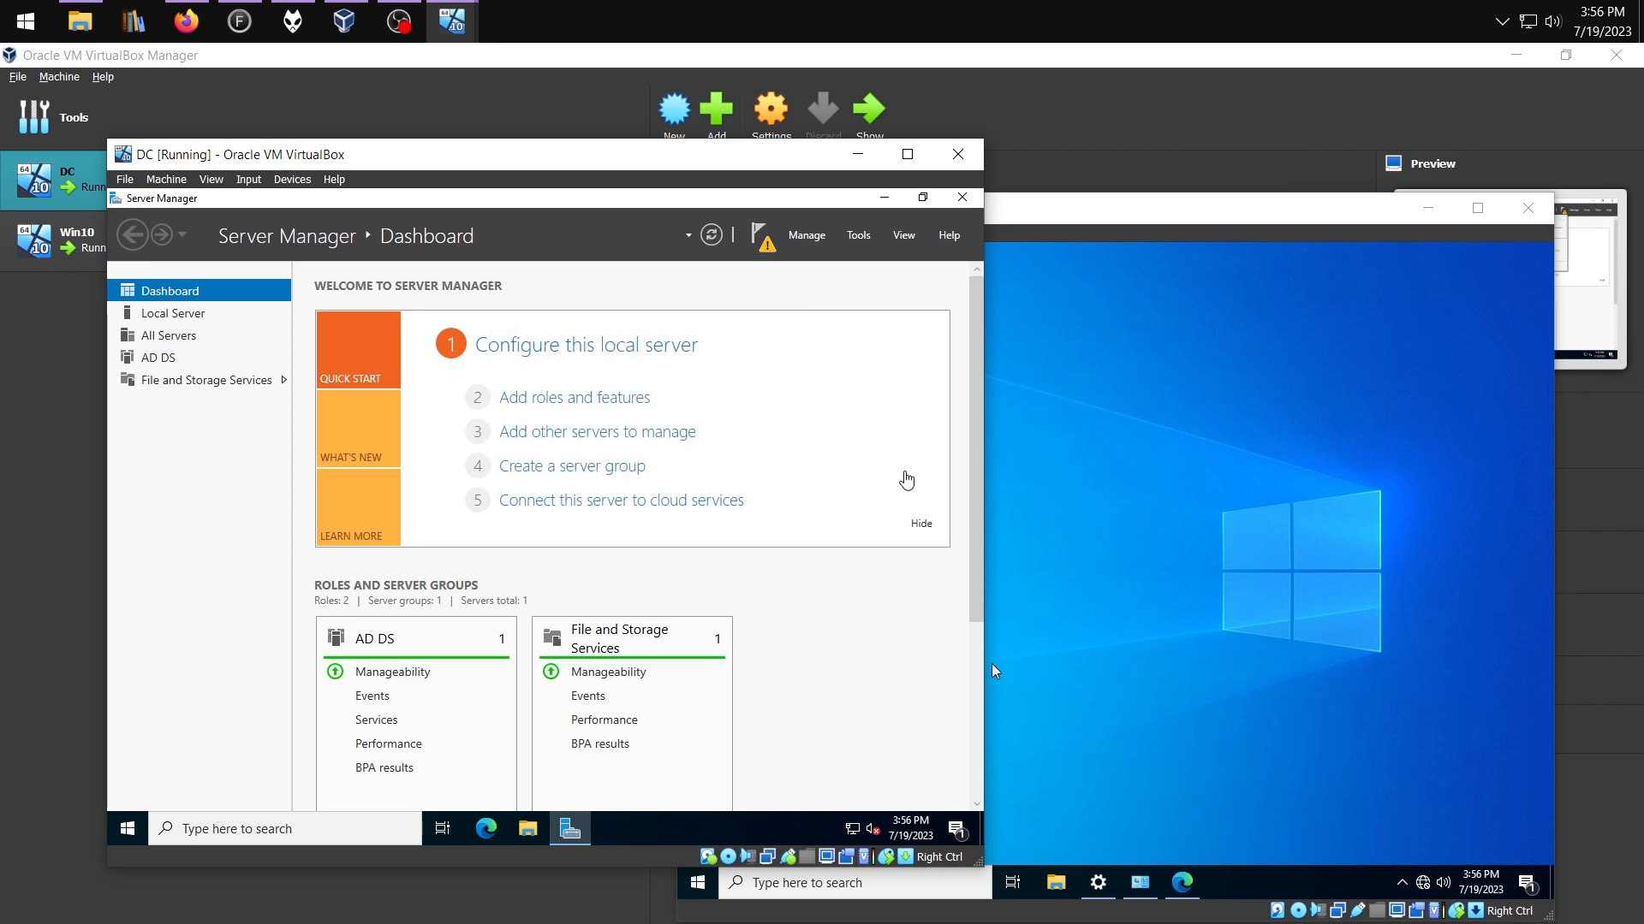
type("dom")
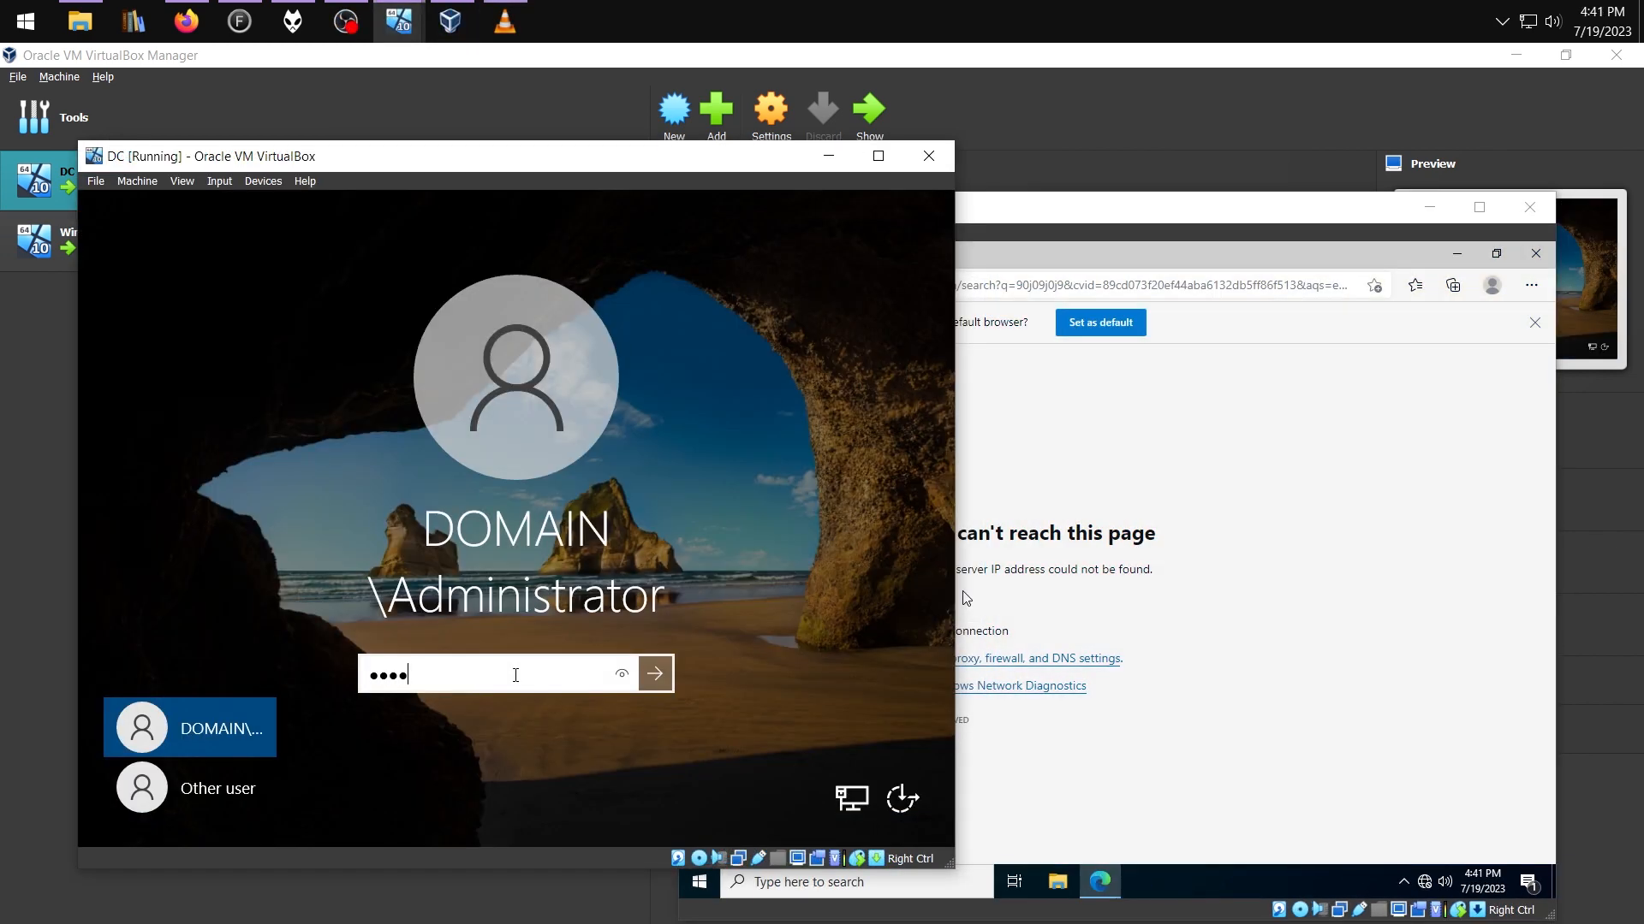
type("******")
key("Return")
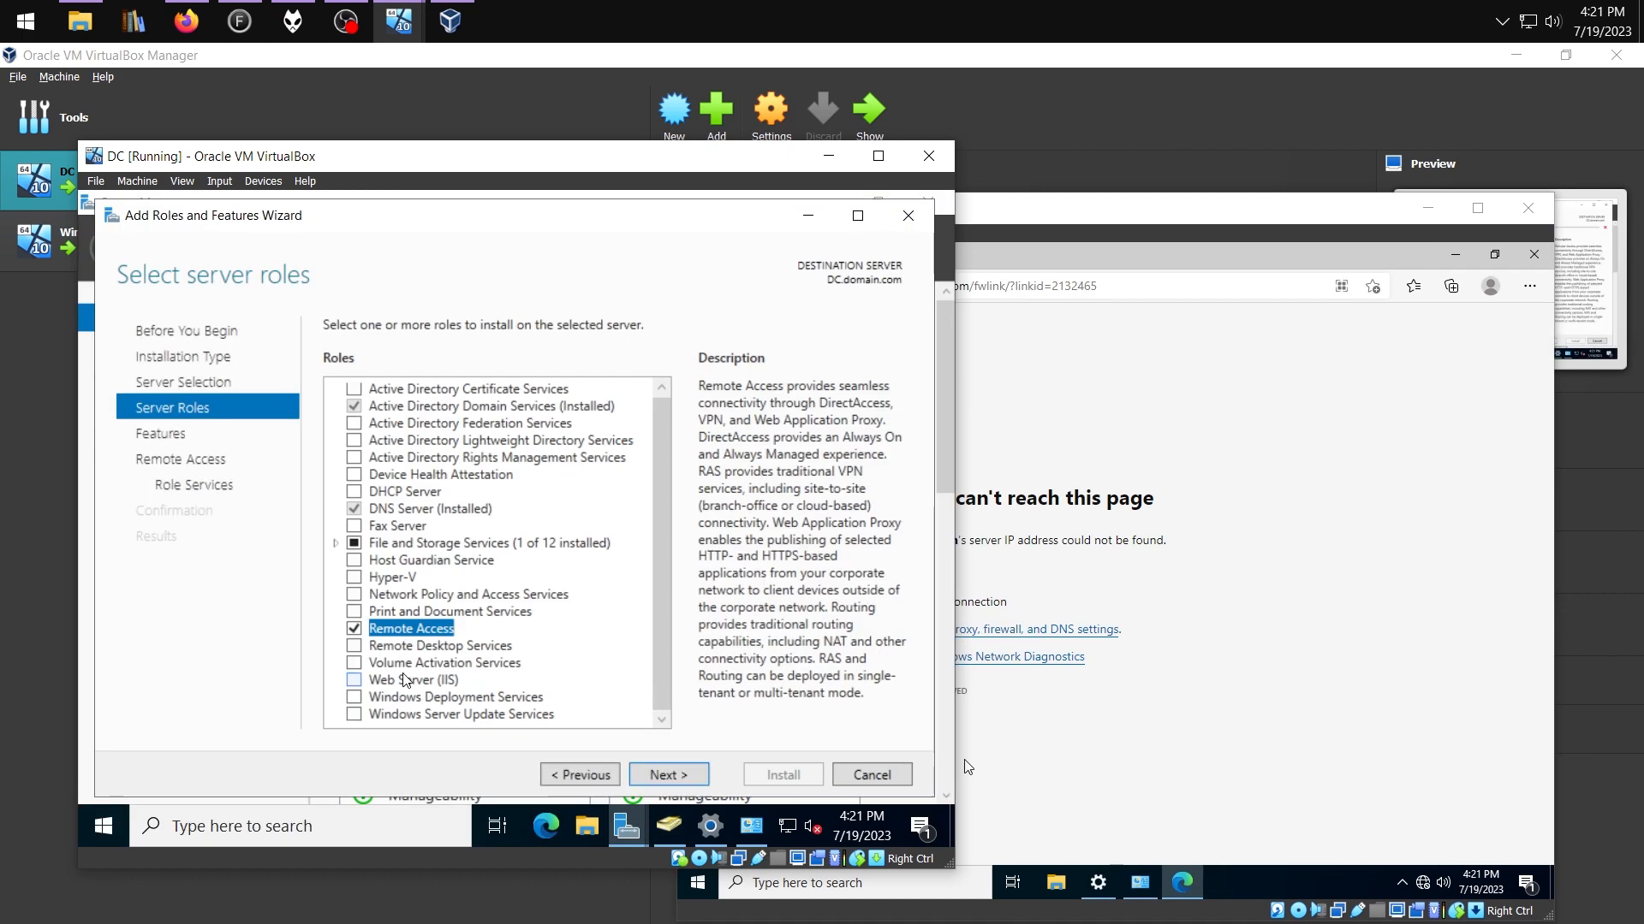
Advance to Remote Access role services and add Routing with its required features
left_click(676, 775)
left_click(682, 777)
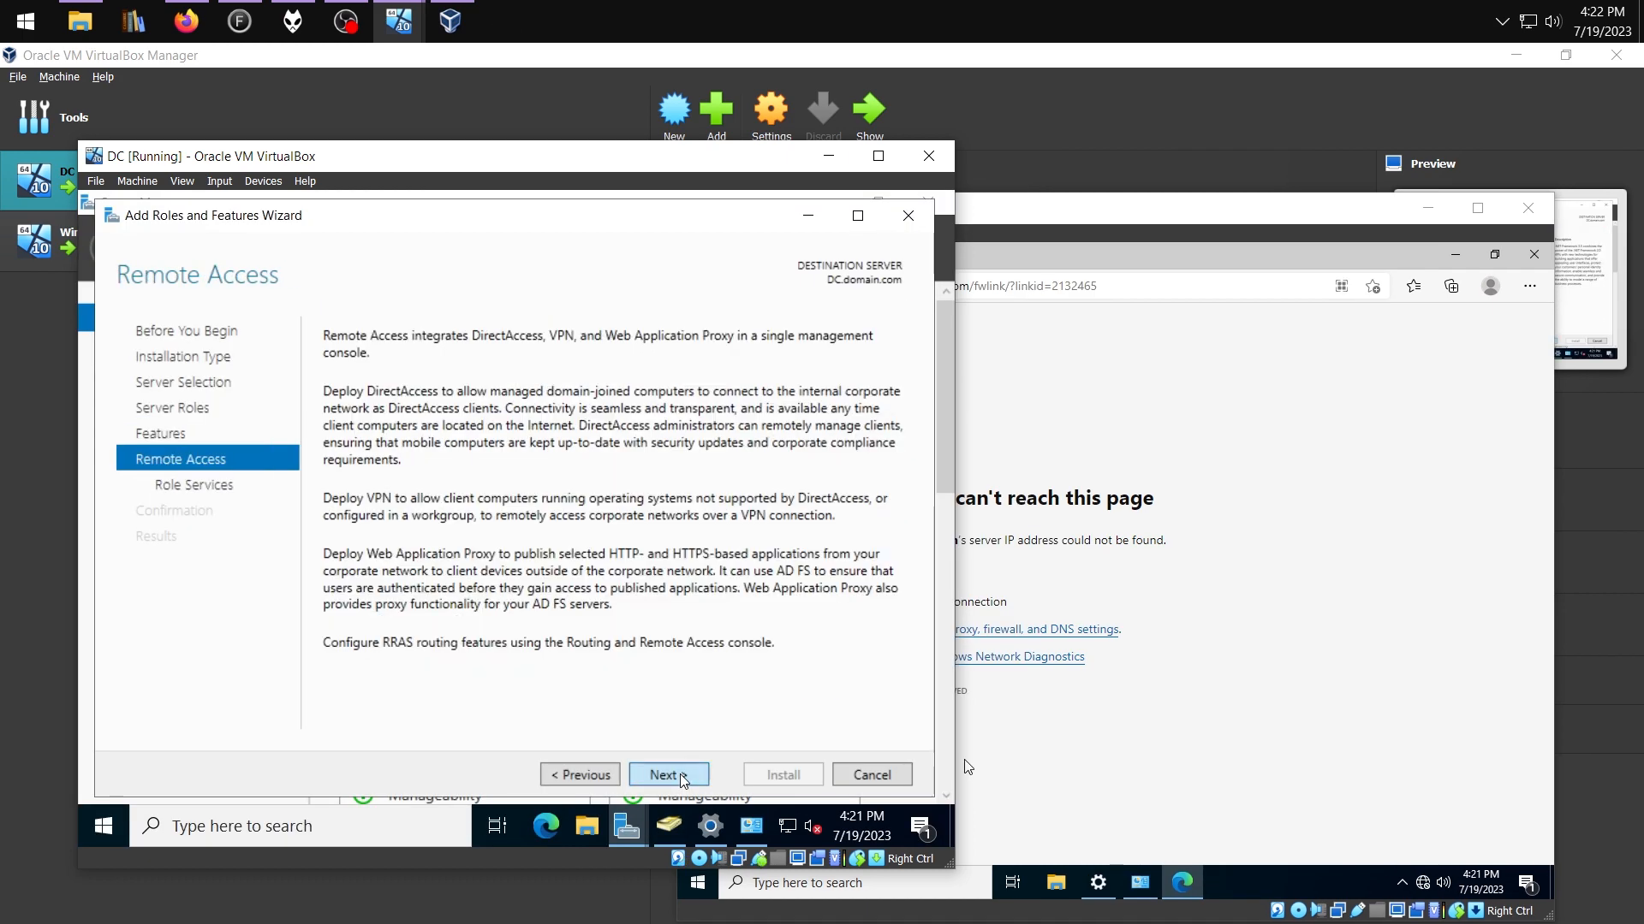
left_click(682, 776)
left_click(354, 409)
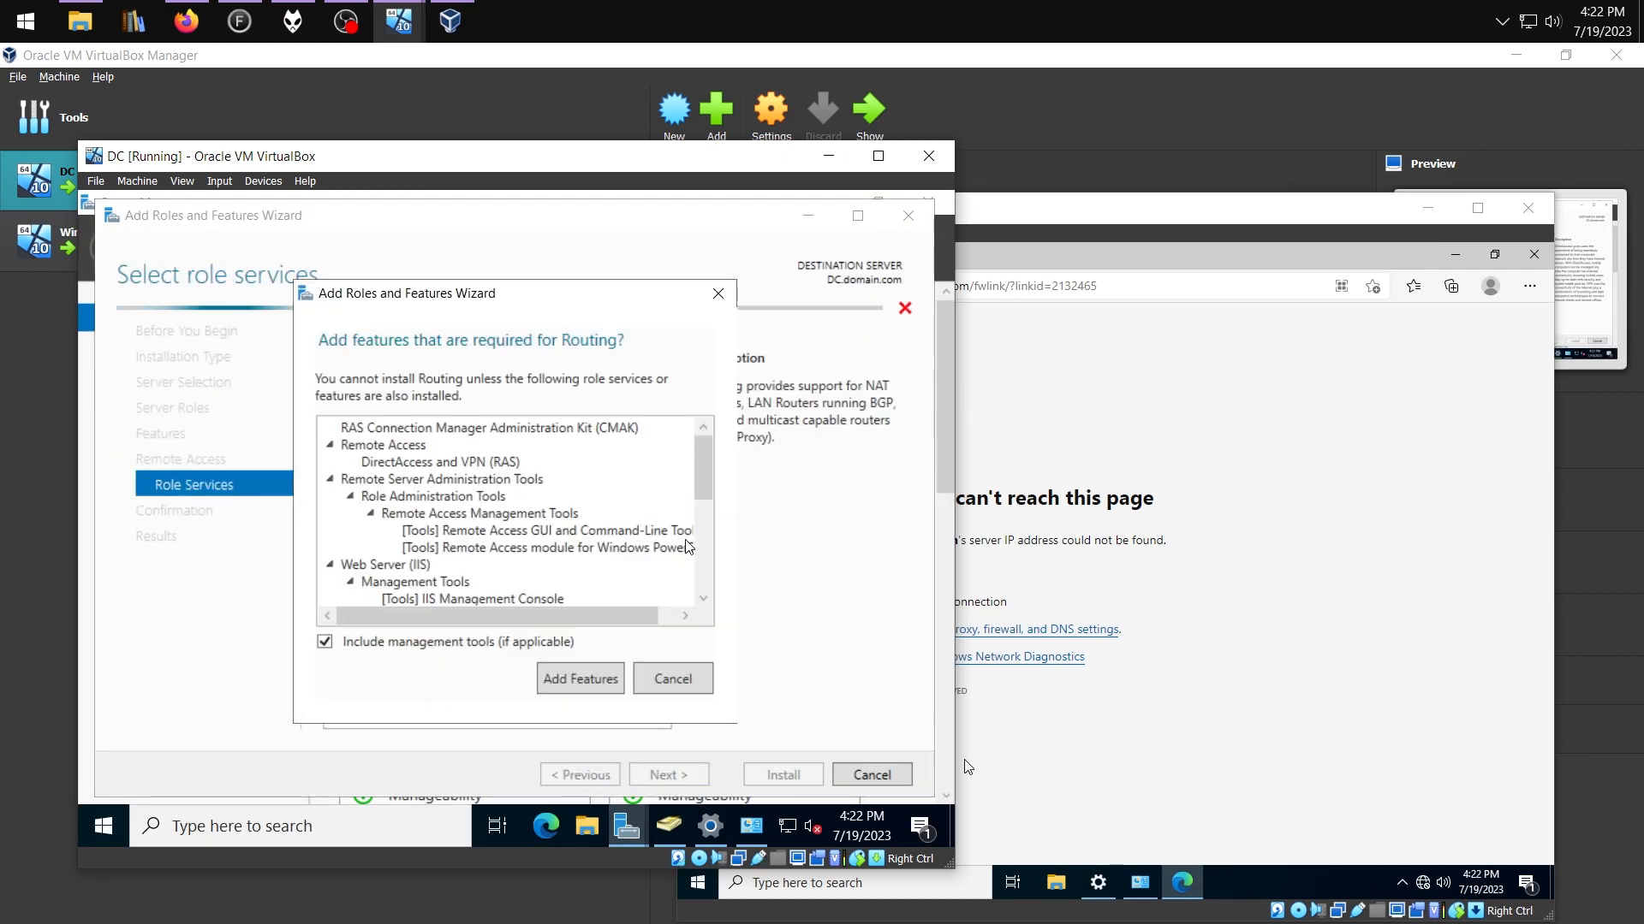
left_click(580, 680)
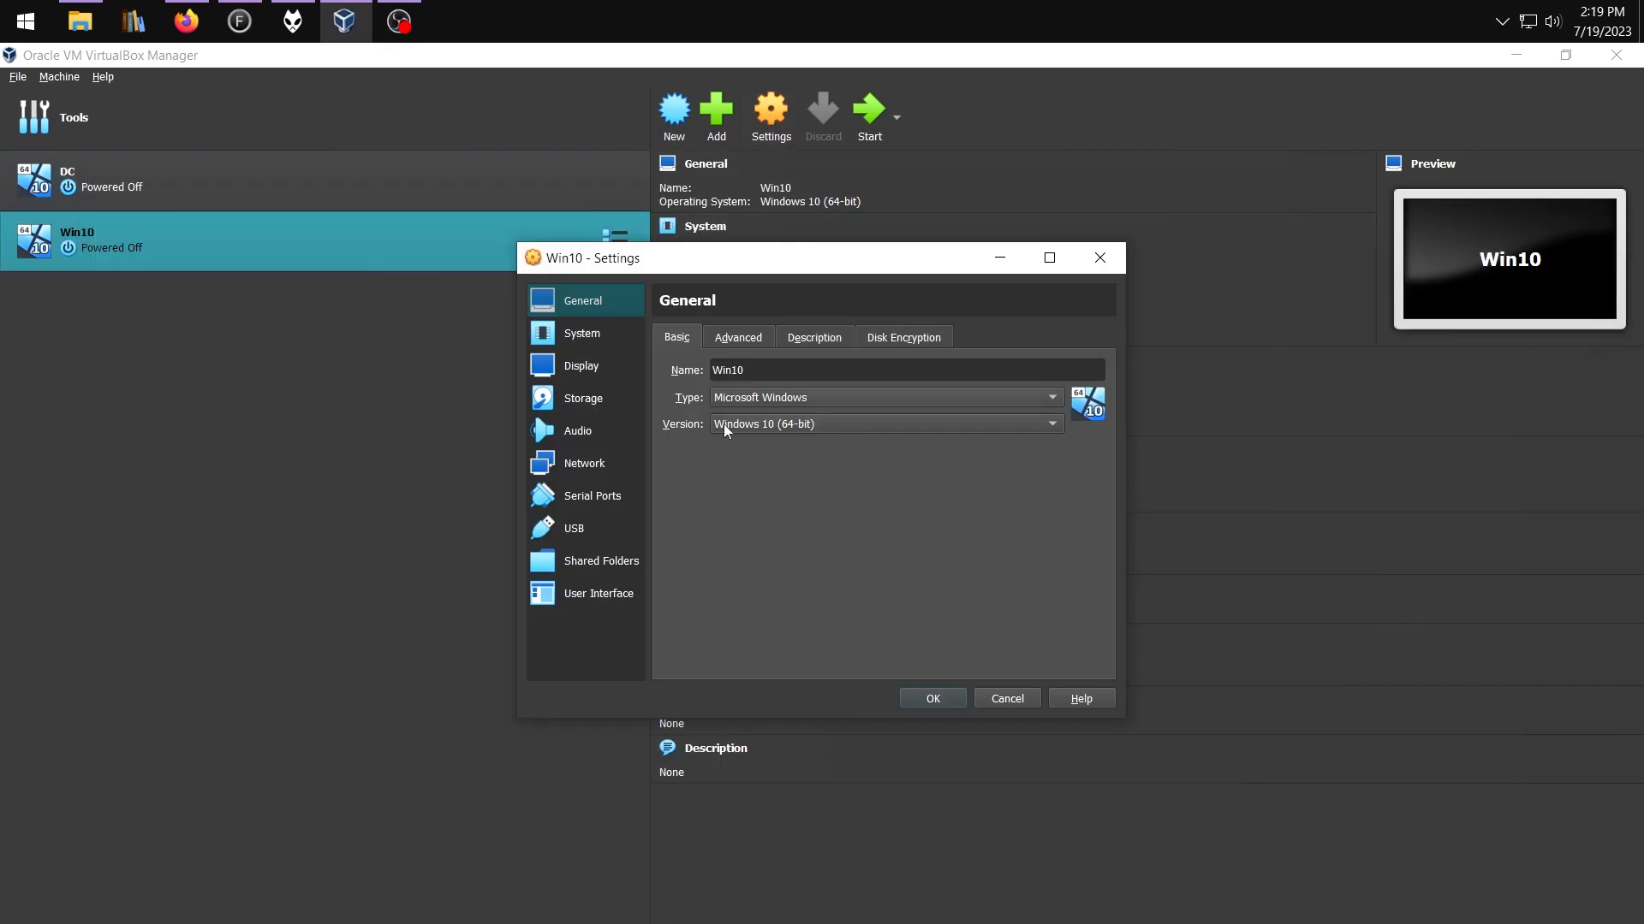
Attach Win10's Adapter 1 to Internal Network intnet, then check the guest's network status
left_click(596, 464)
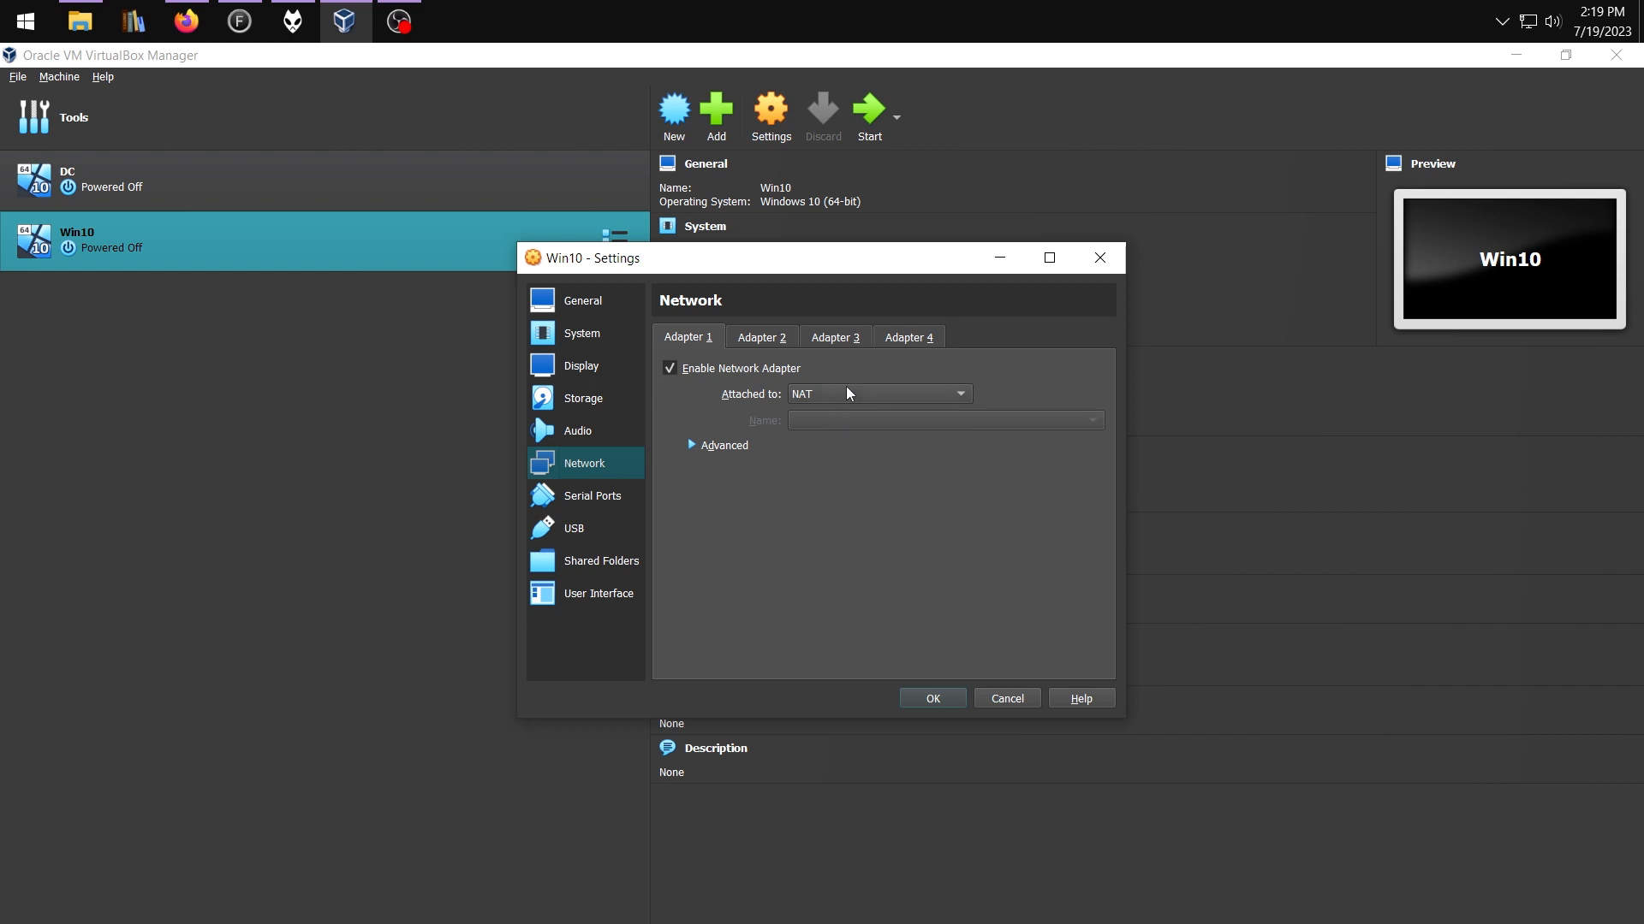
left_click(816, 399)
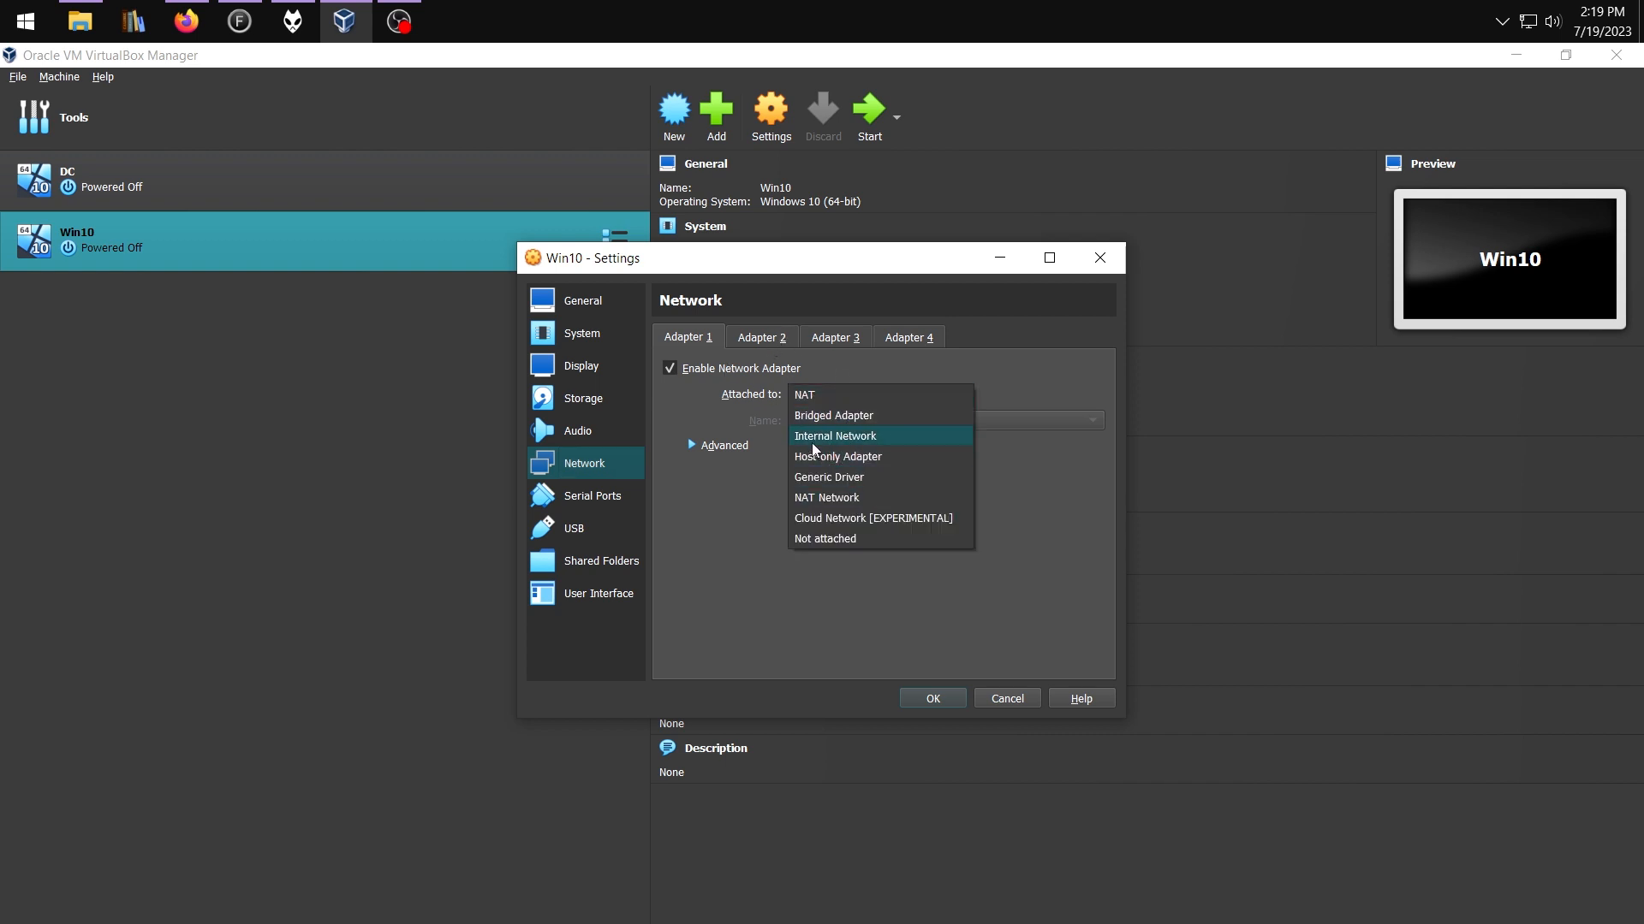
left_click(839, 436)
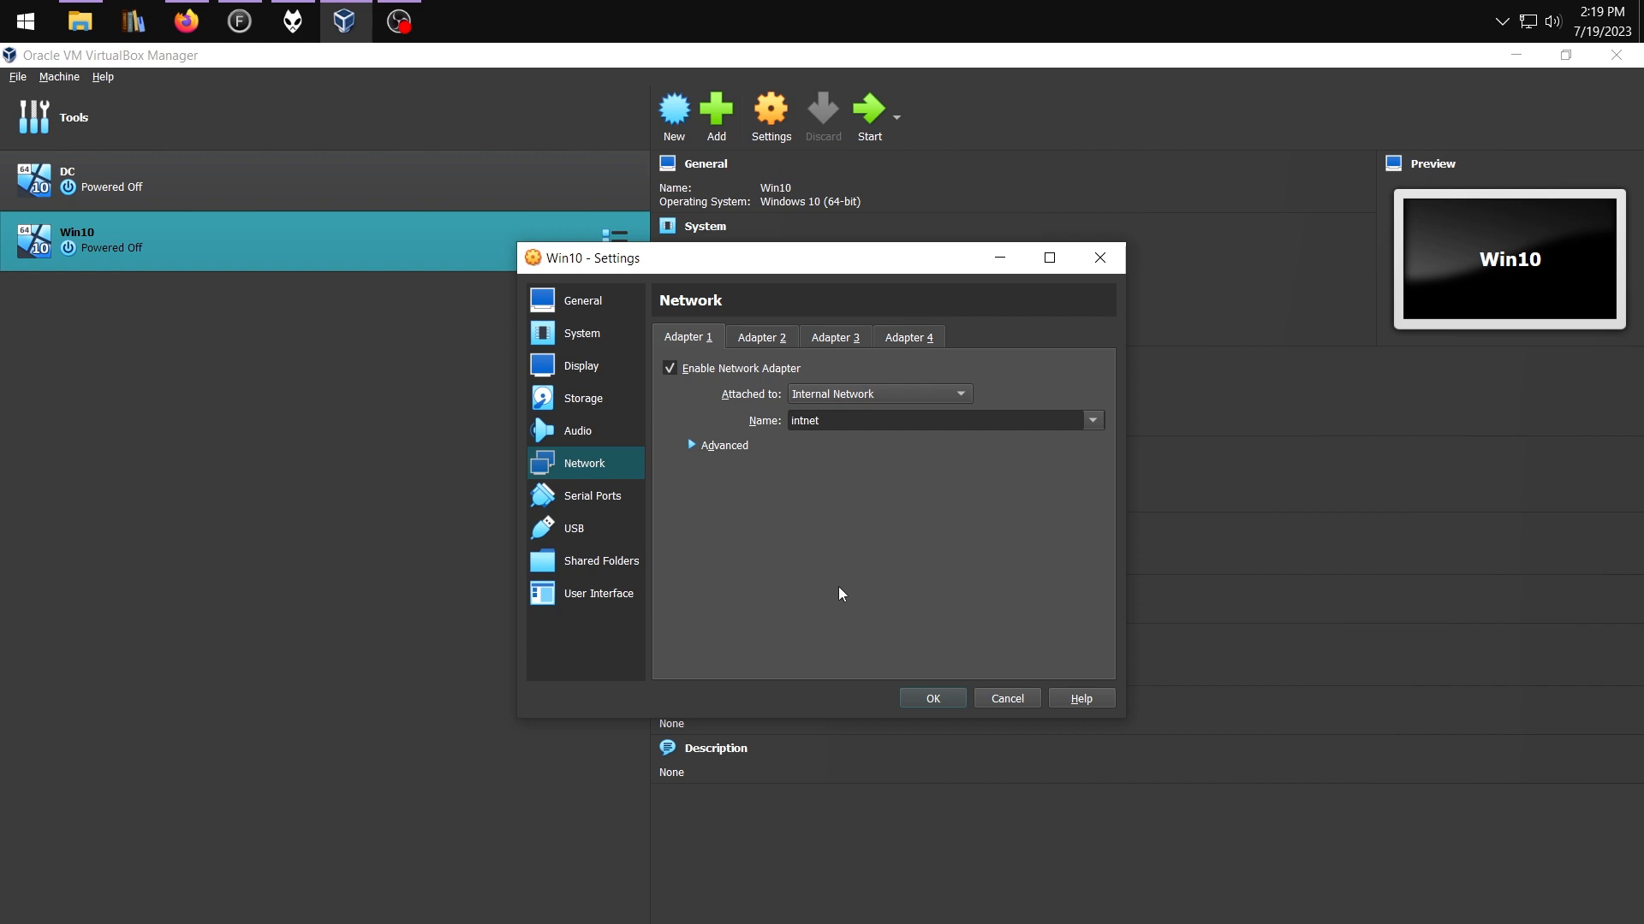
left_click(770, 336)
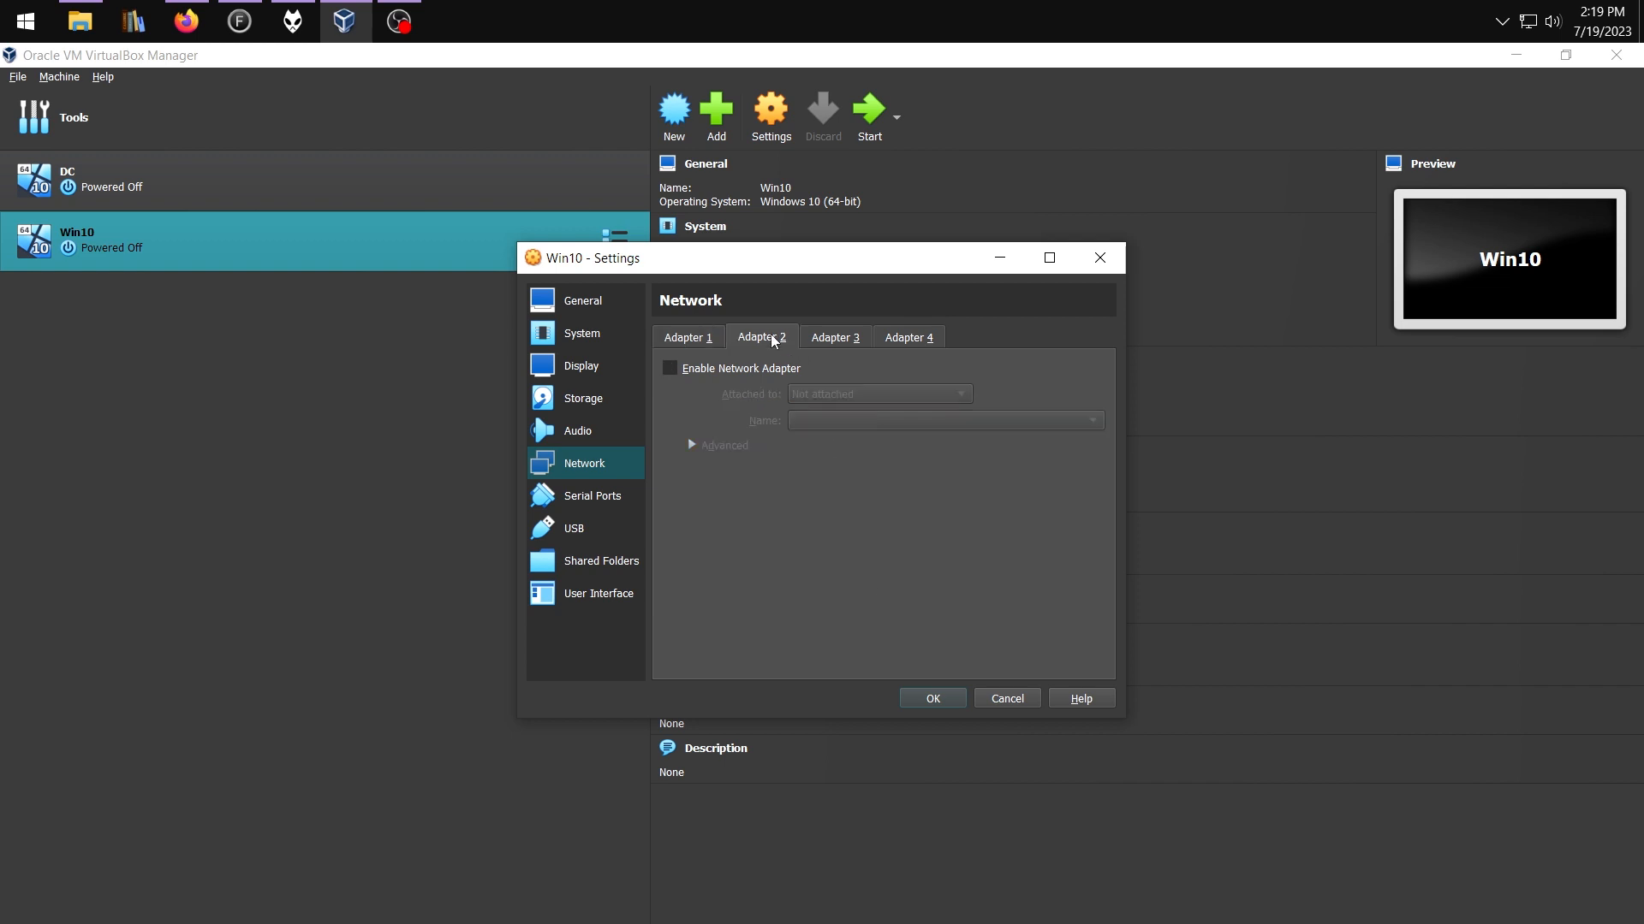
left_click(705, 337)
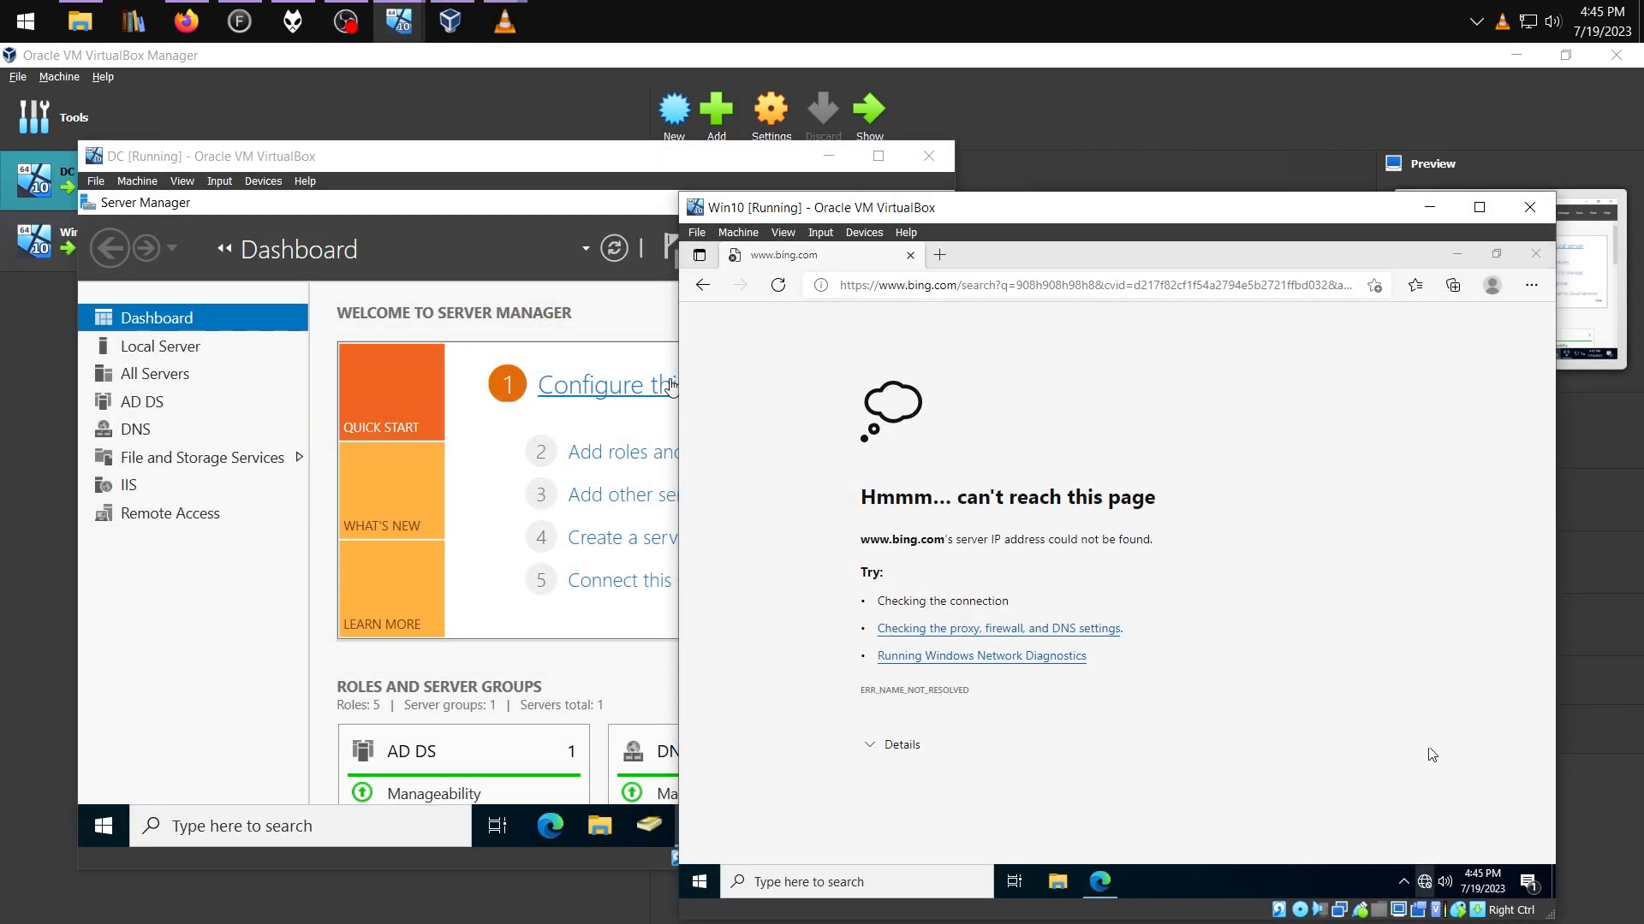
left_click(1424, 882)
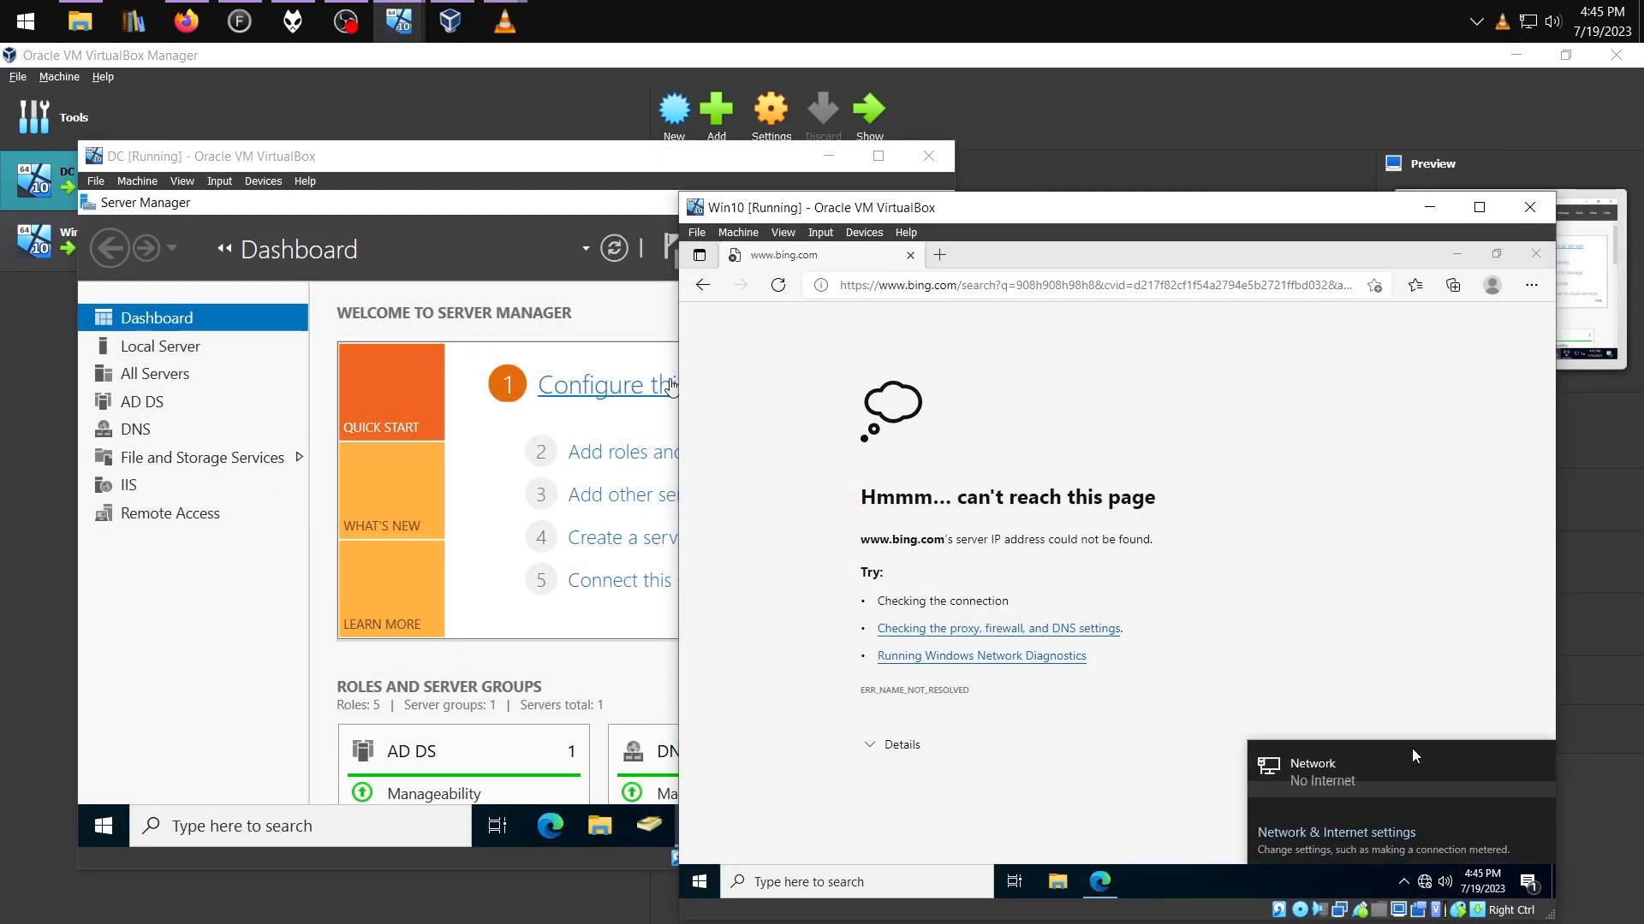
Give Win10's Ethernet the static IPv4 address 172.16.0.3 with mask 255.255.255.0
left_click(1335, 831)
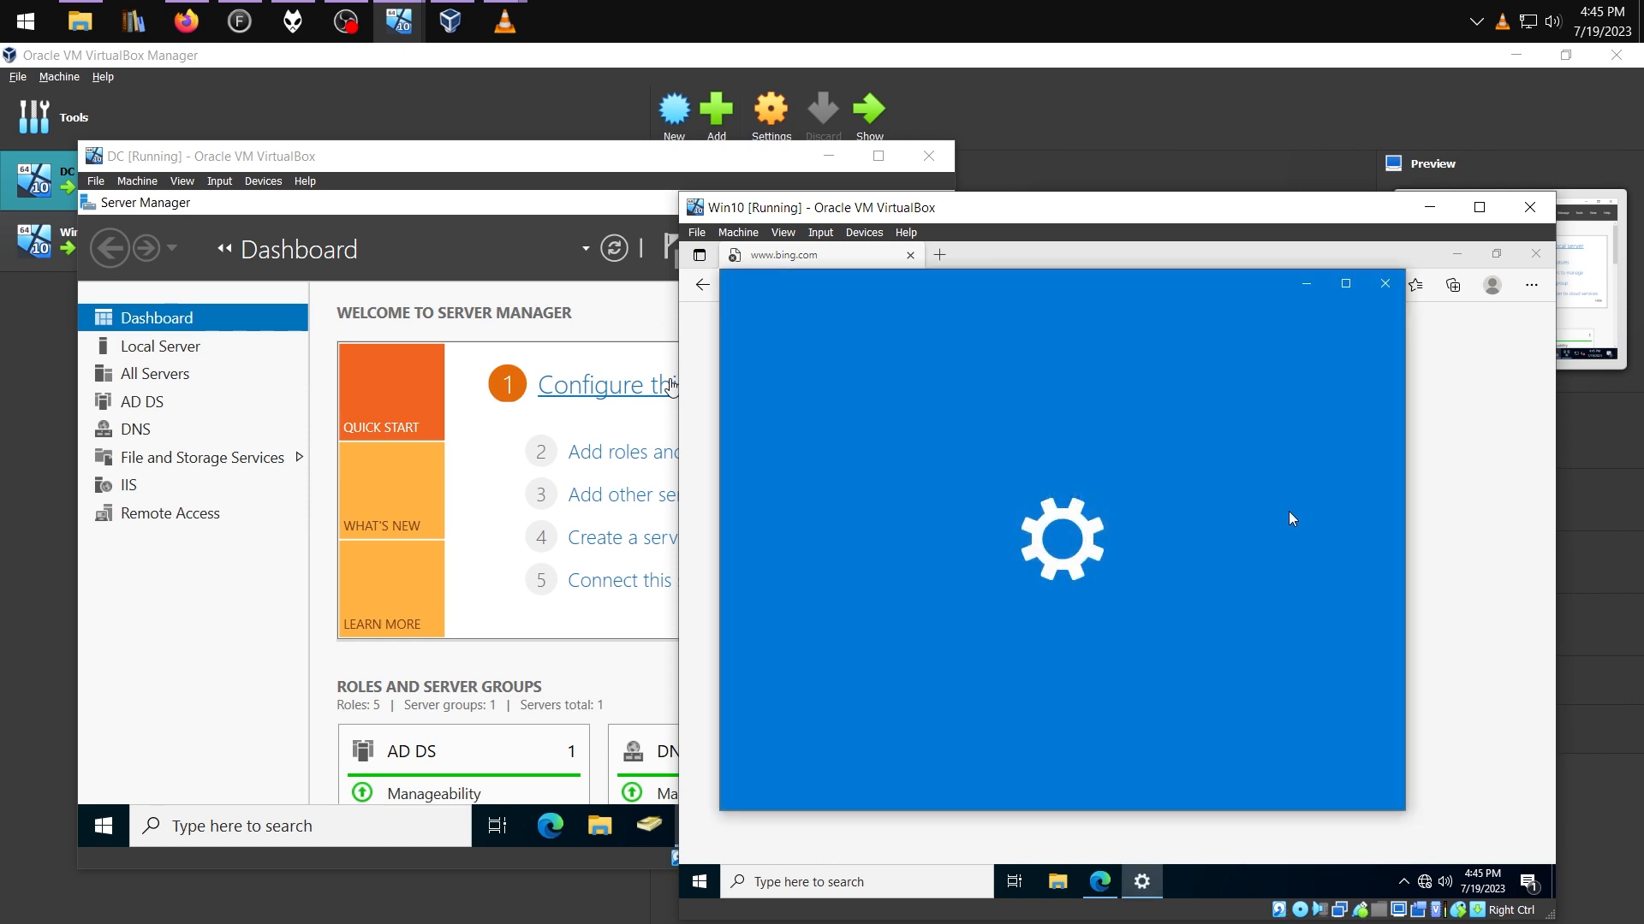
scroll(1184, 621, "down", 5)
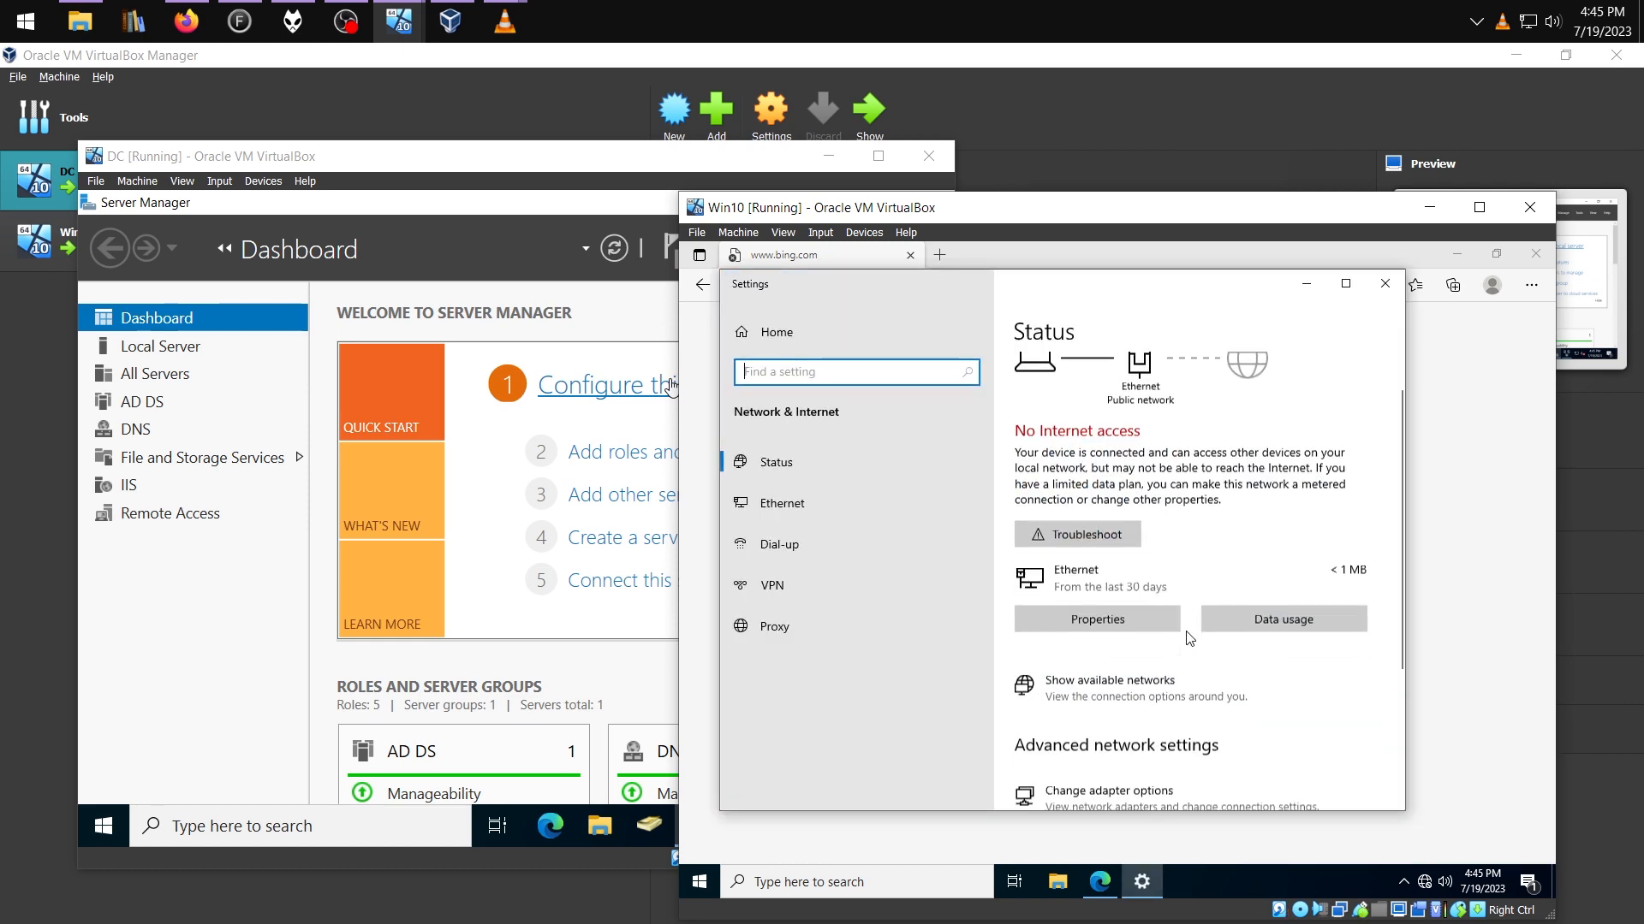
left_click(1144, 573)
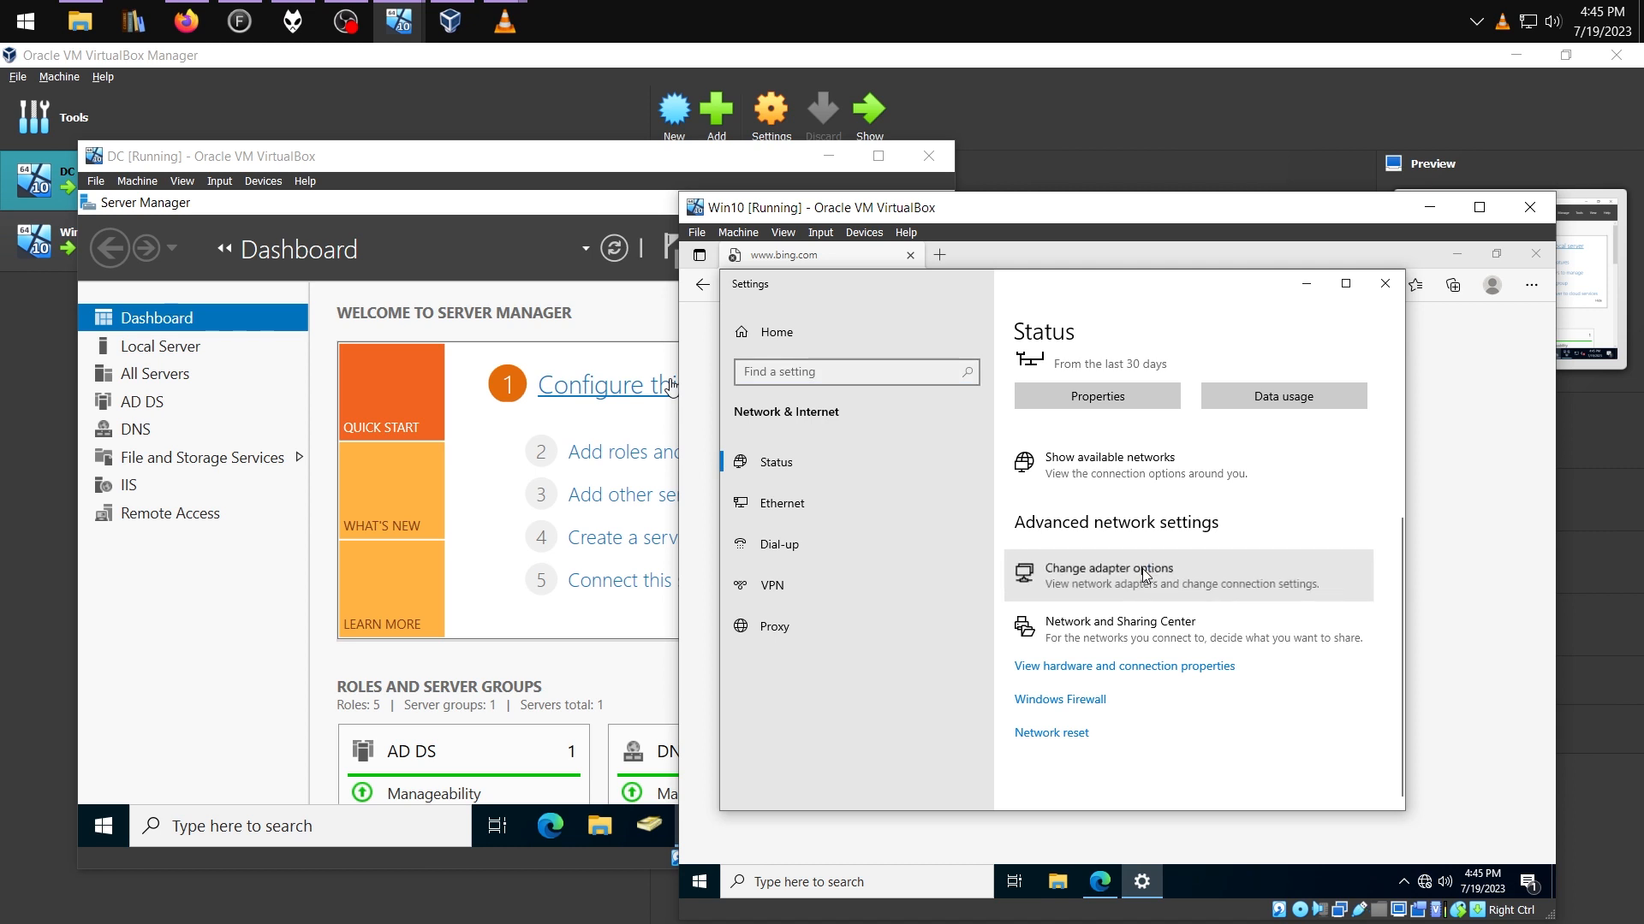
right_click(889, 413)
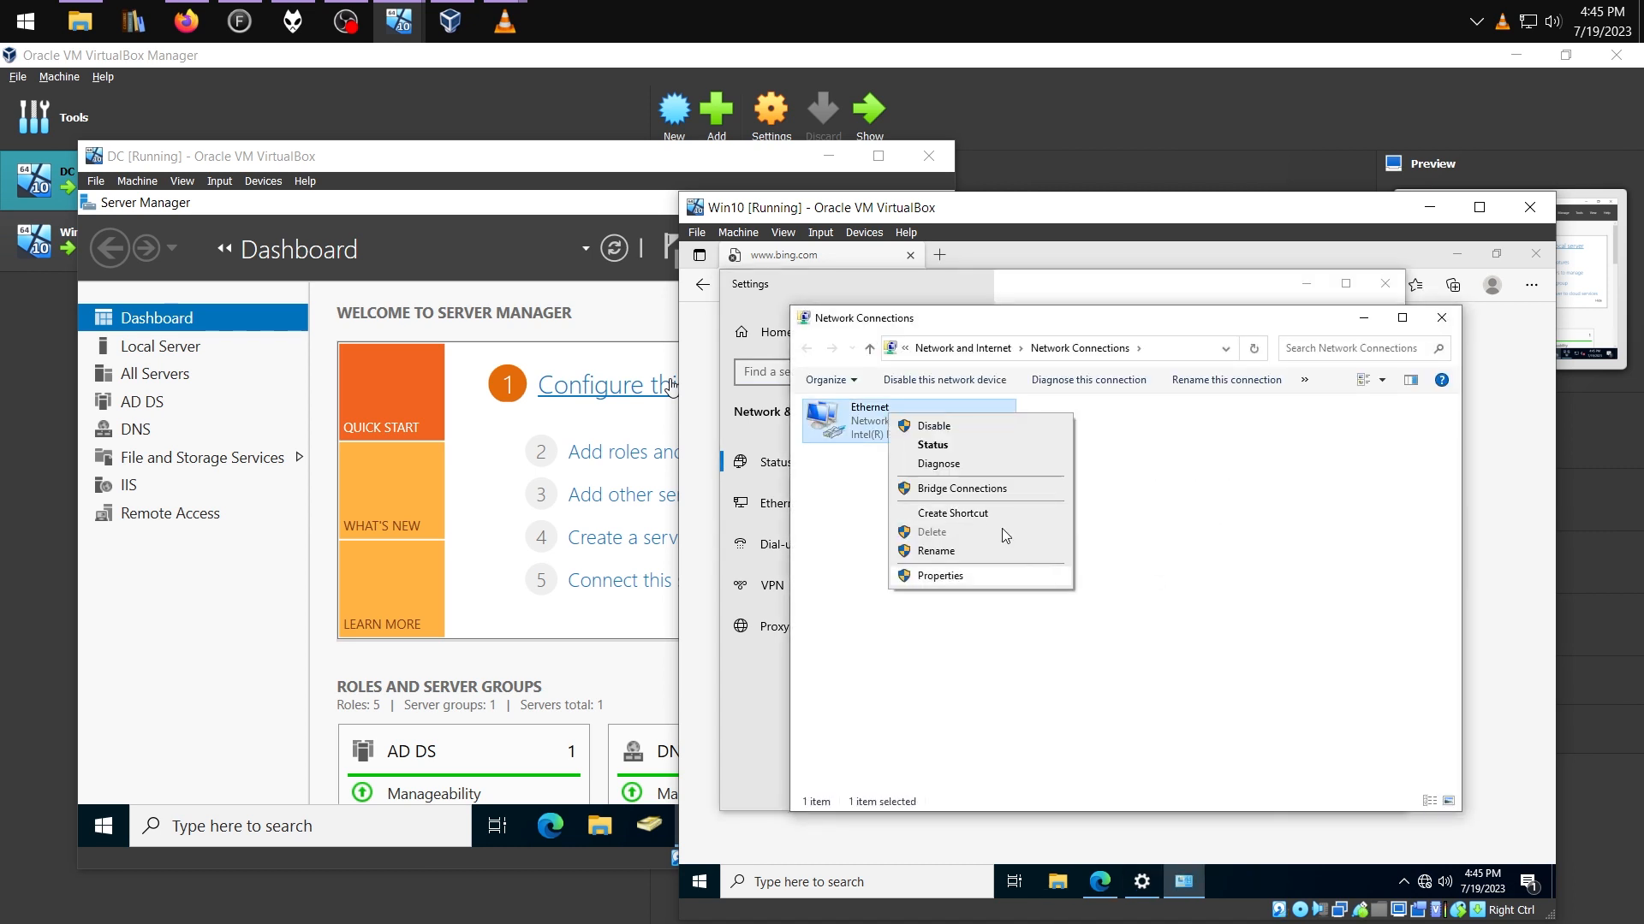
left_click(958, 576)
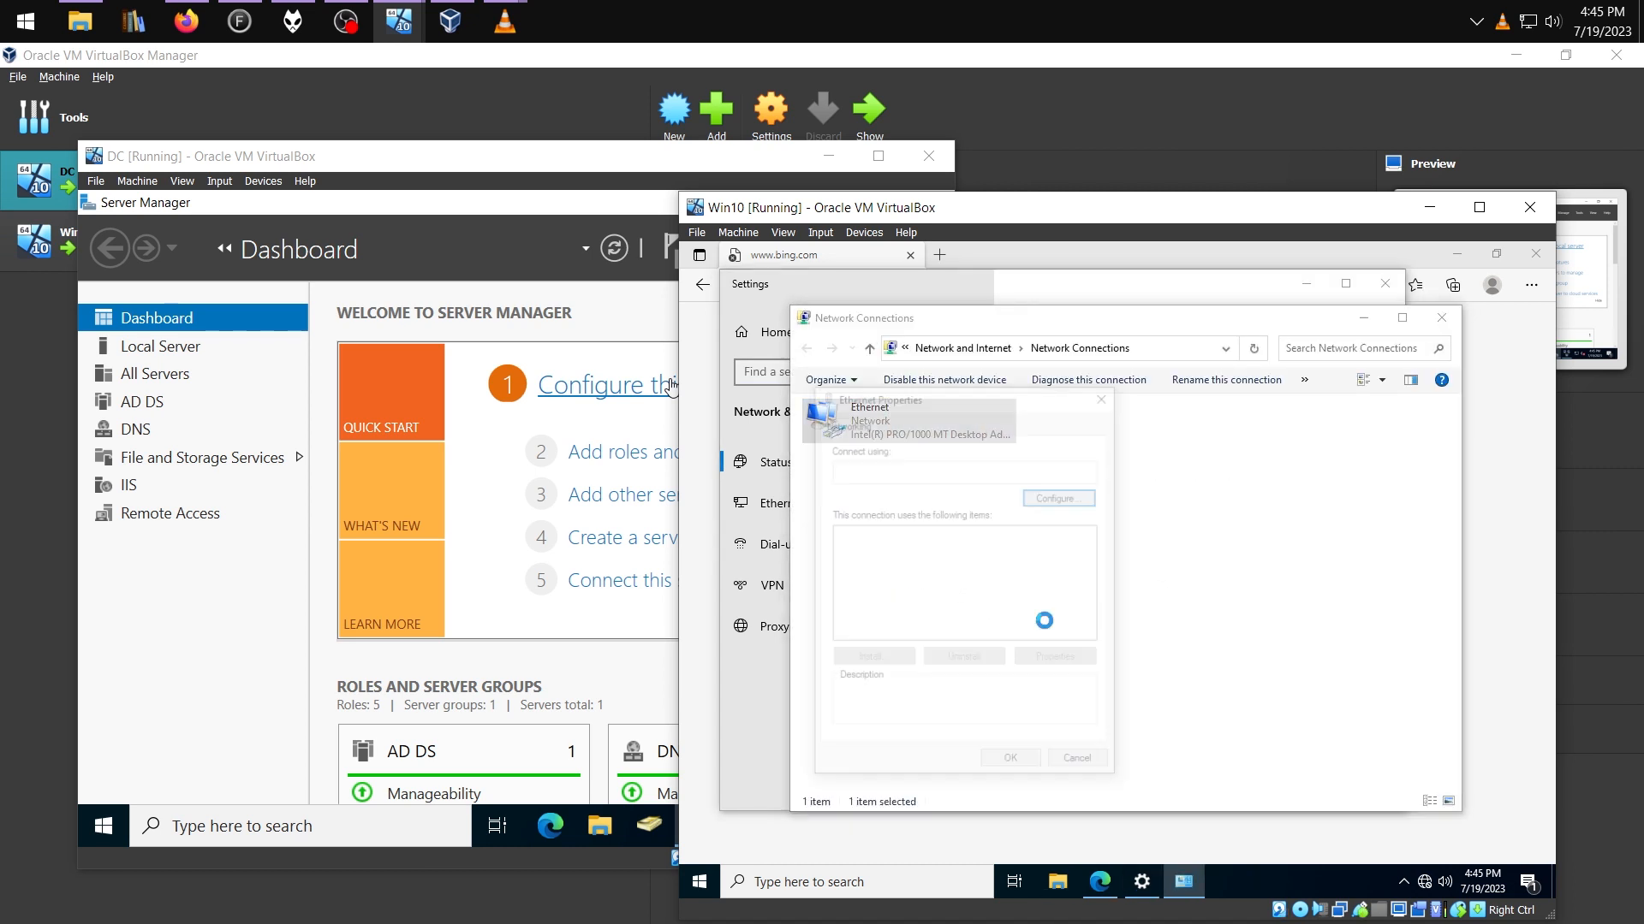
left_click(941, 577)
left_click(1058, 660)
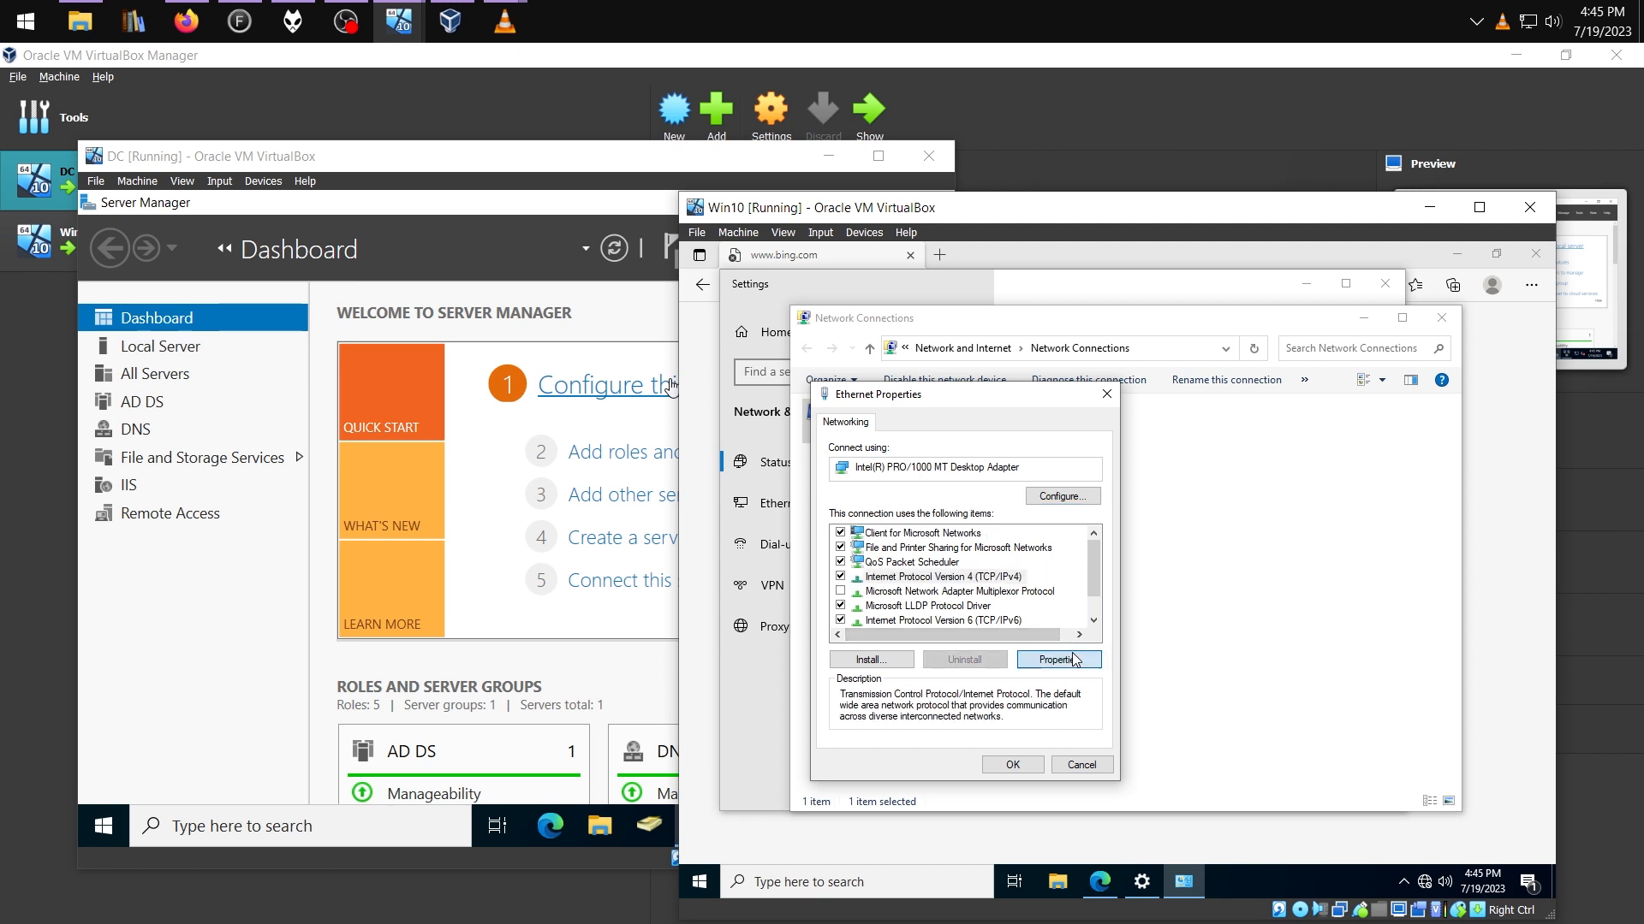
left_click(980, 587)
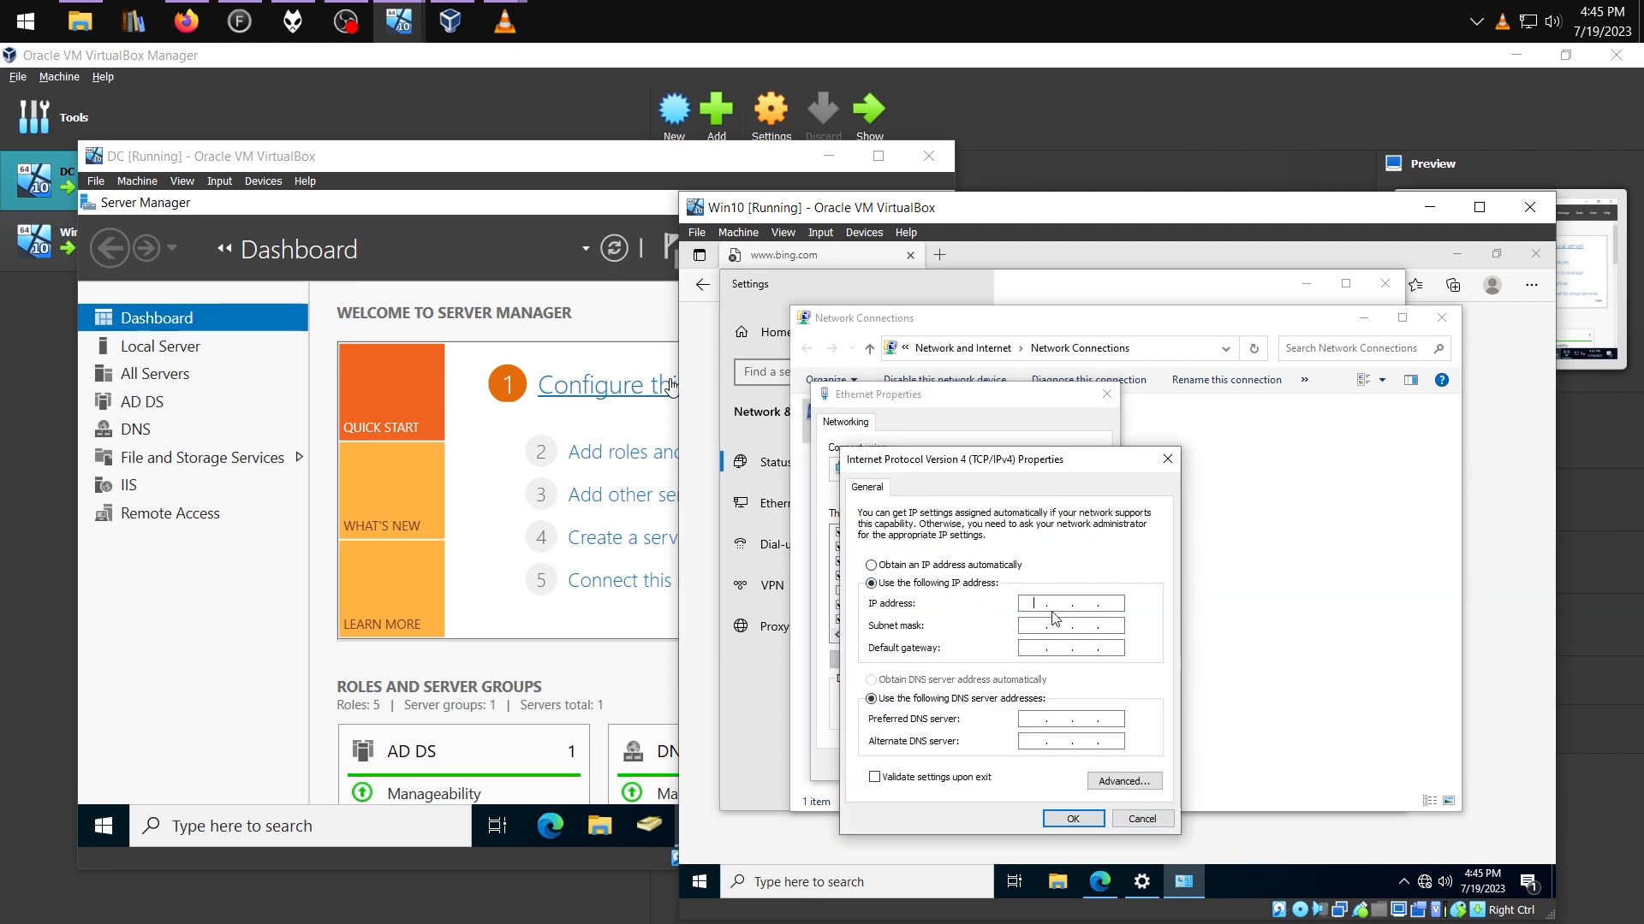
type("172.16.0.3")
key("Tab")
type("255.255.255.0")
key("Tab")
type("172.")
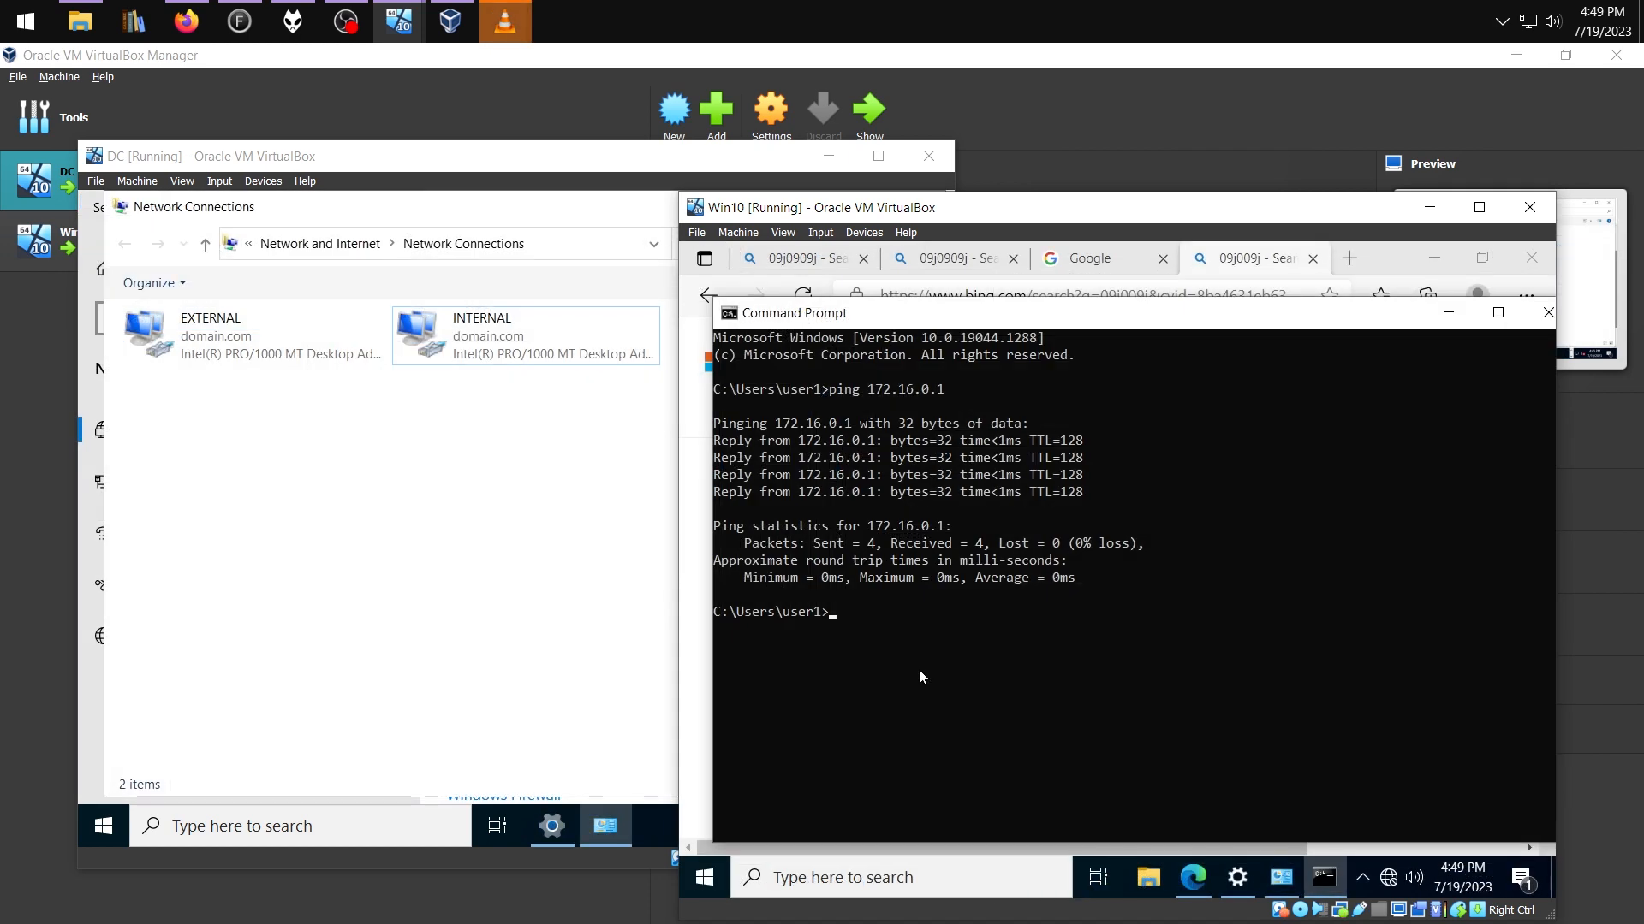
Ping 8.8.8.8 and search for 09j09j09j09j in Edge
type("ping 8.8.8.8")
key("Return")
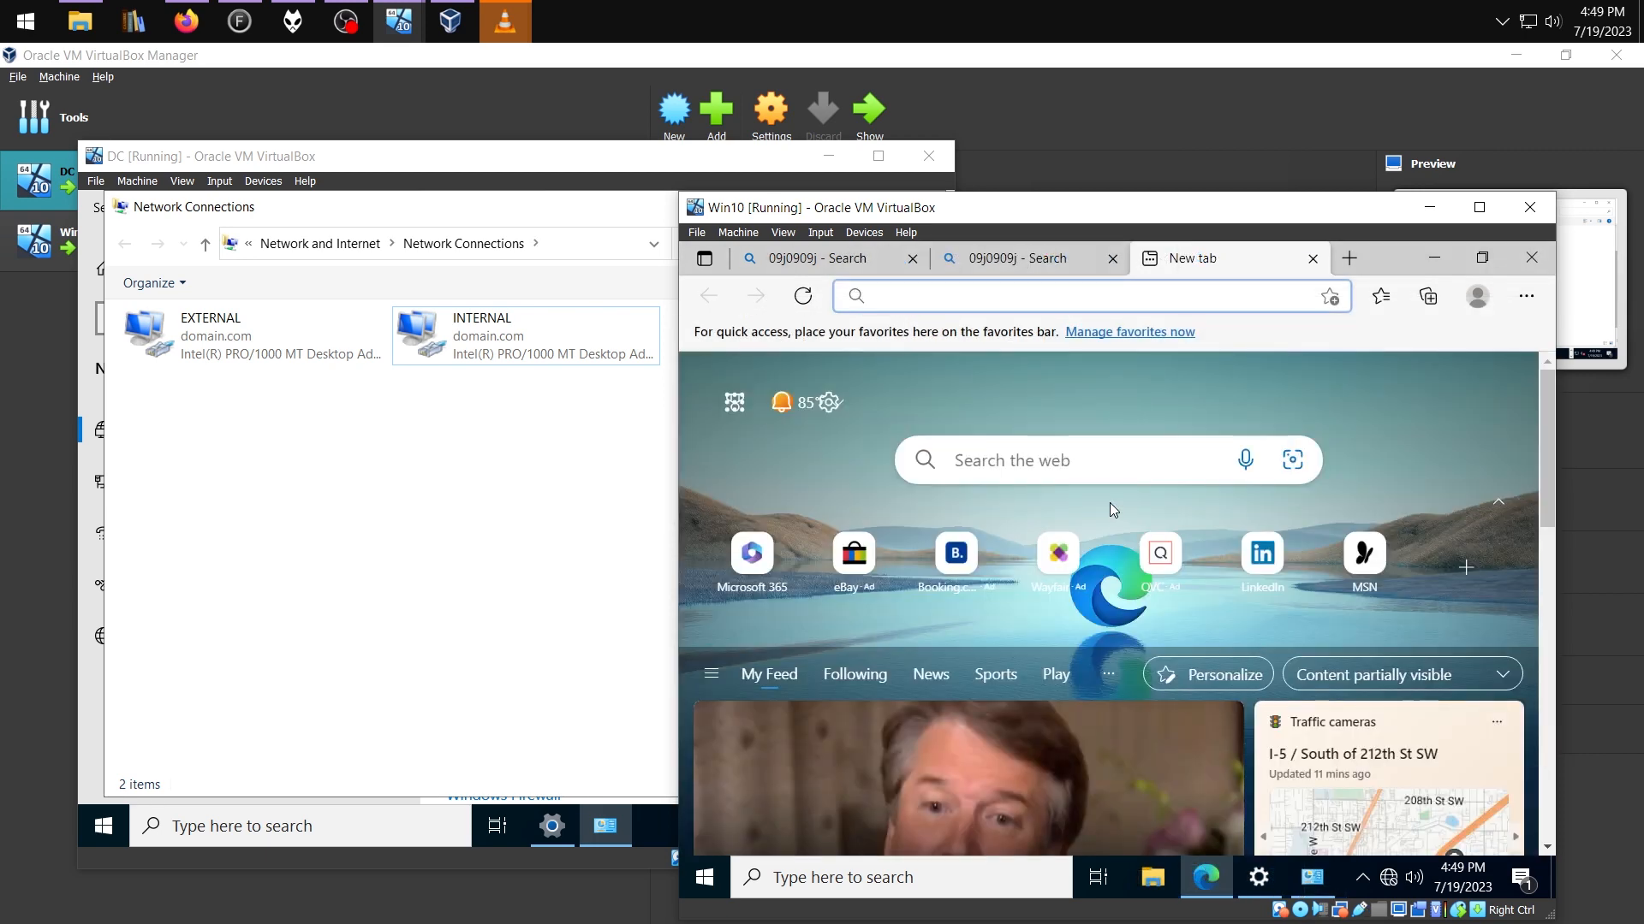
type("09j09j09j09j")
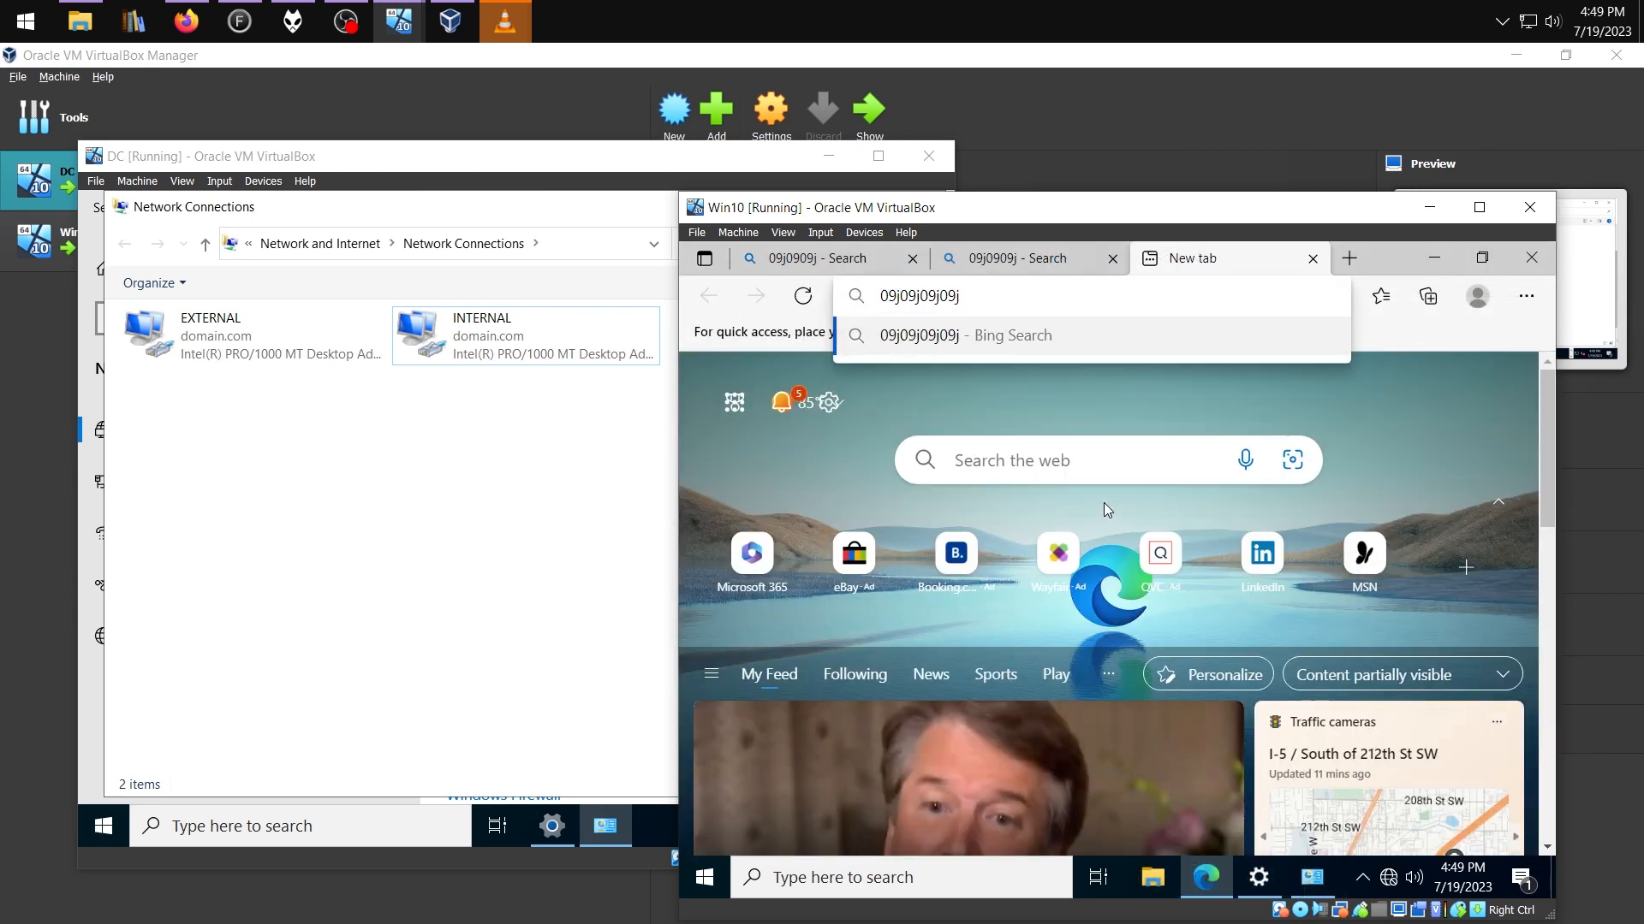
key("Return")
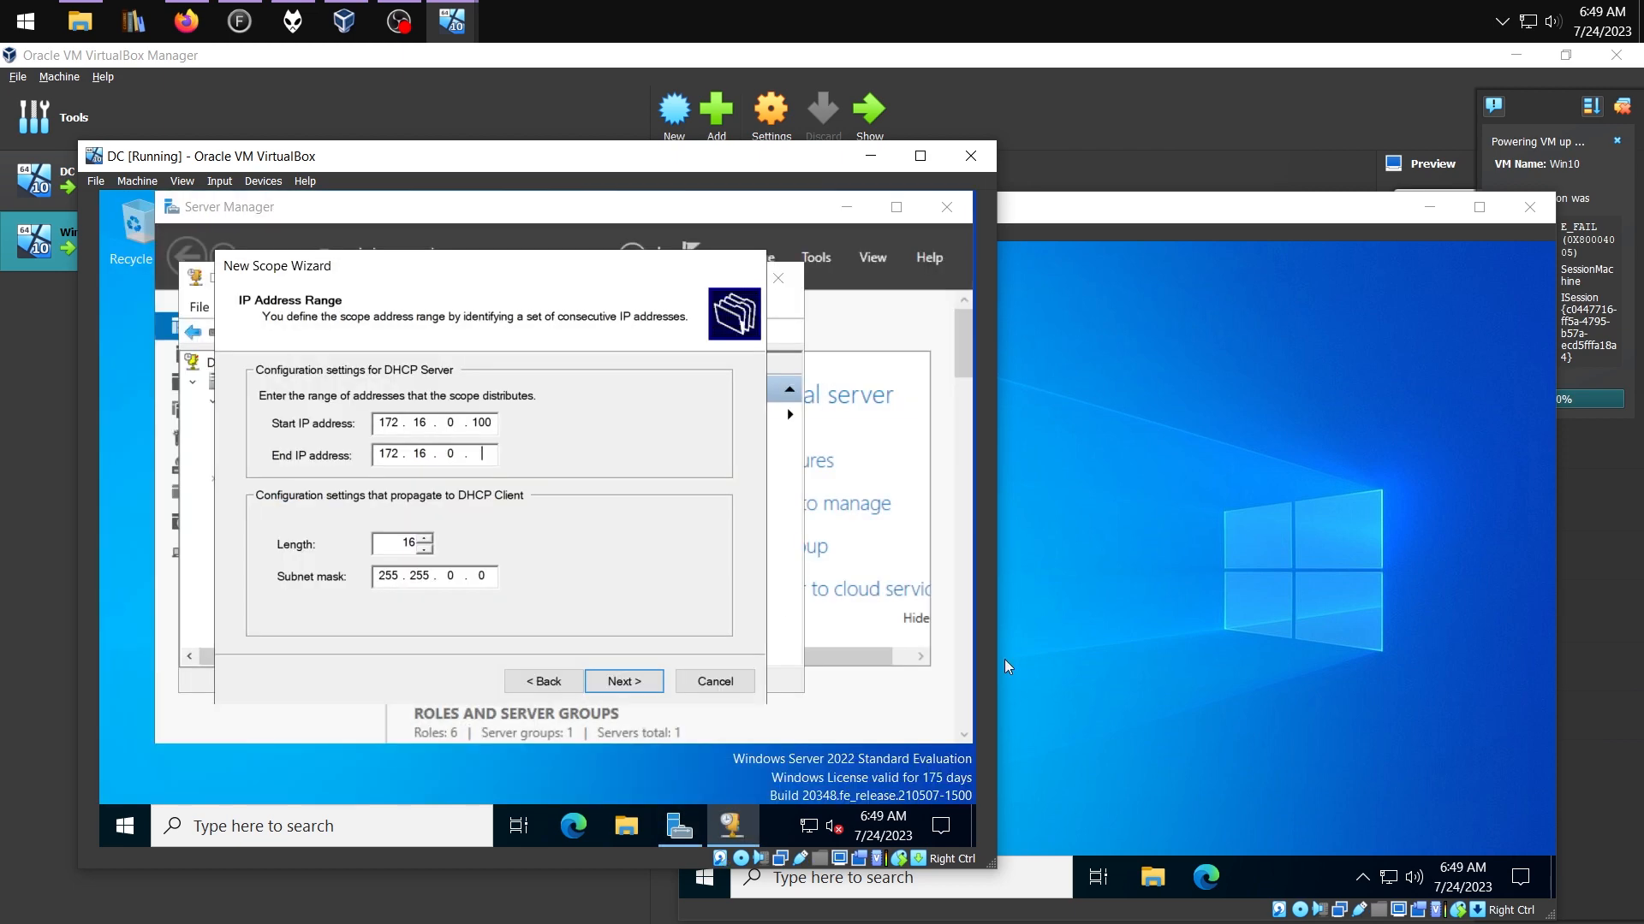
Switch Win10's Ethernet IPv4 back to obtaining the IP address and DNS automatically
type("200")
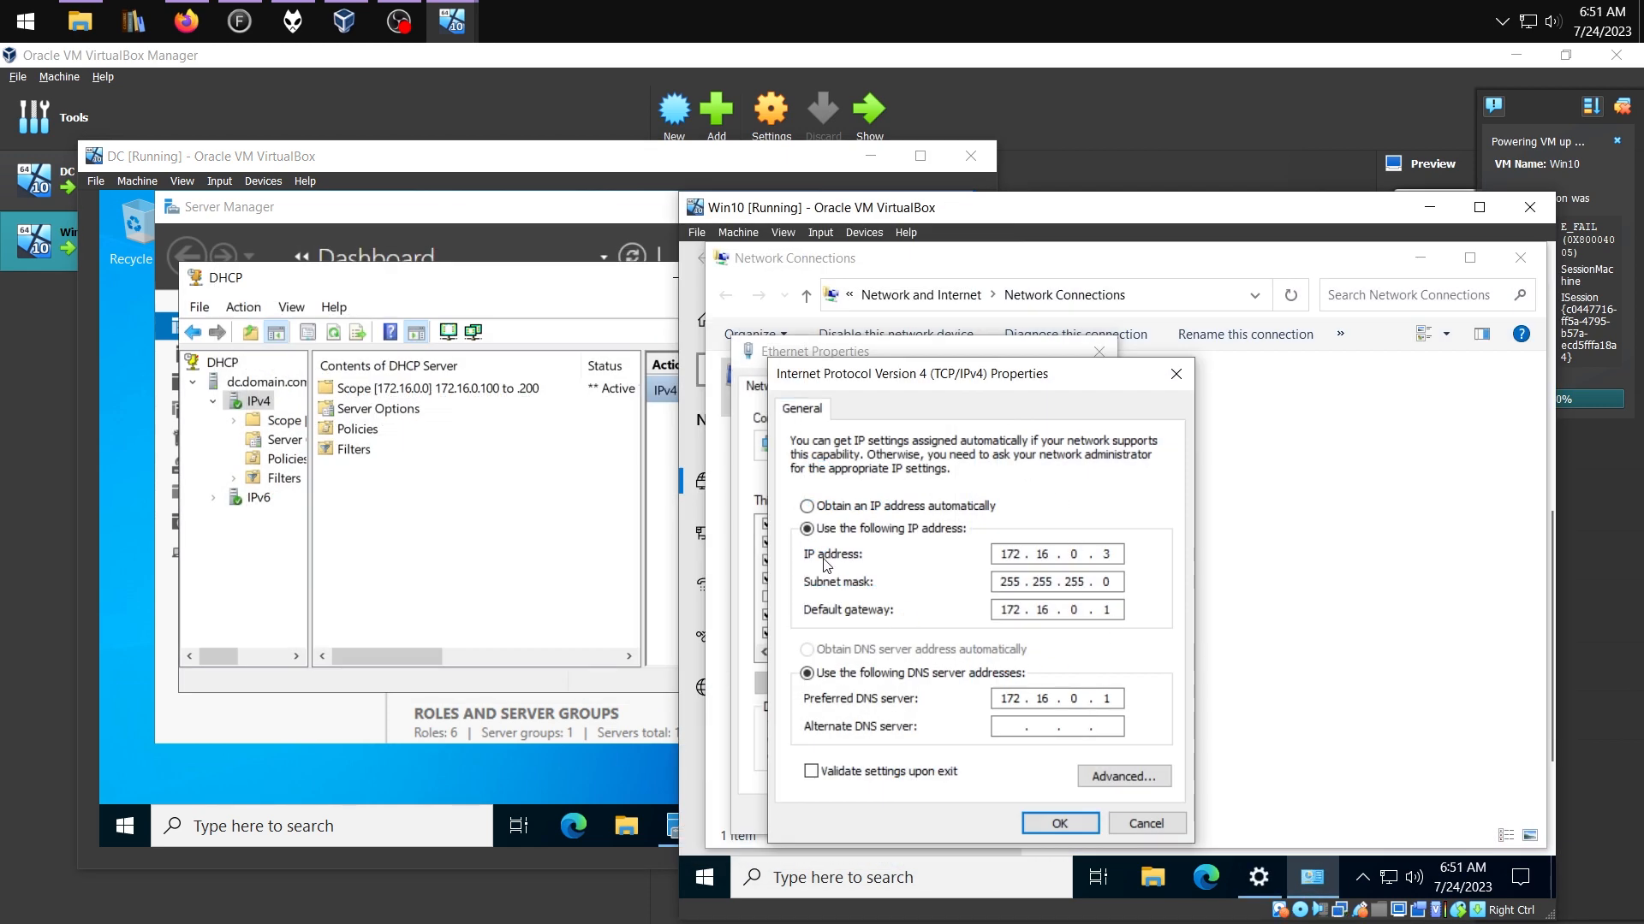
left_click(846, 507)
left_click(878, 651)
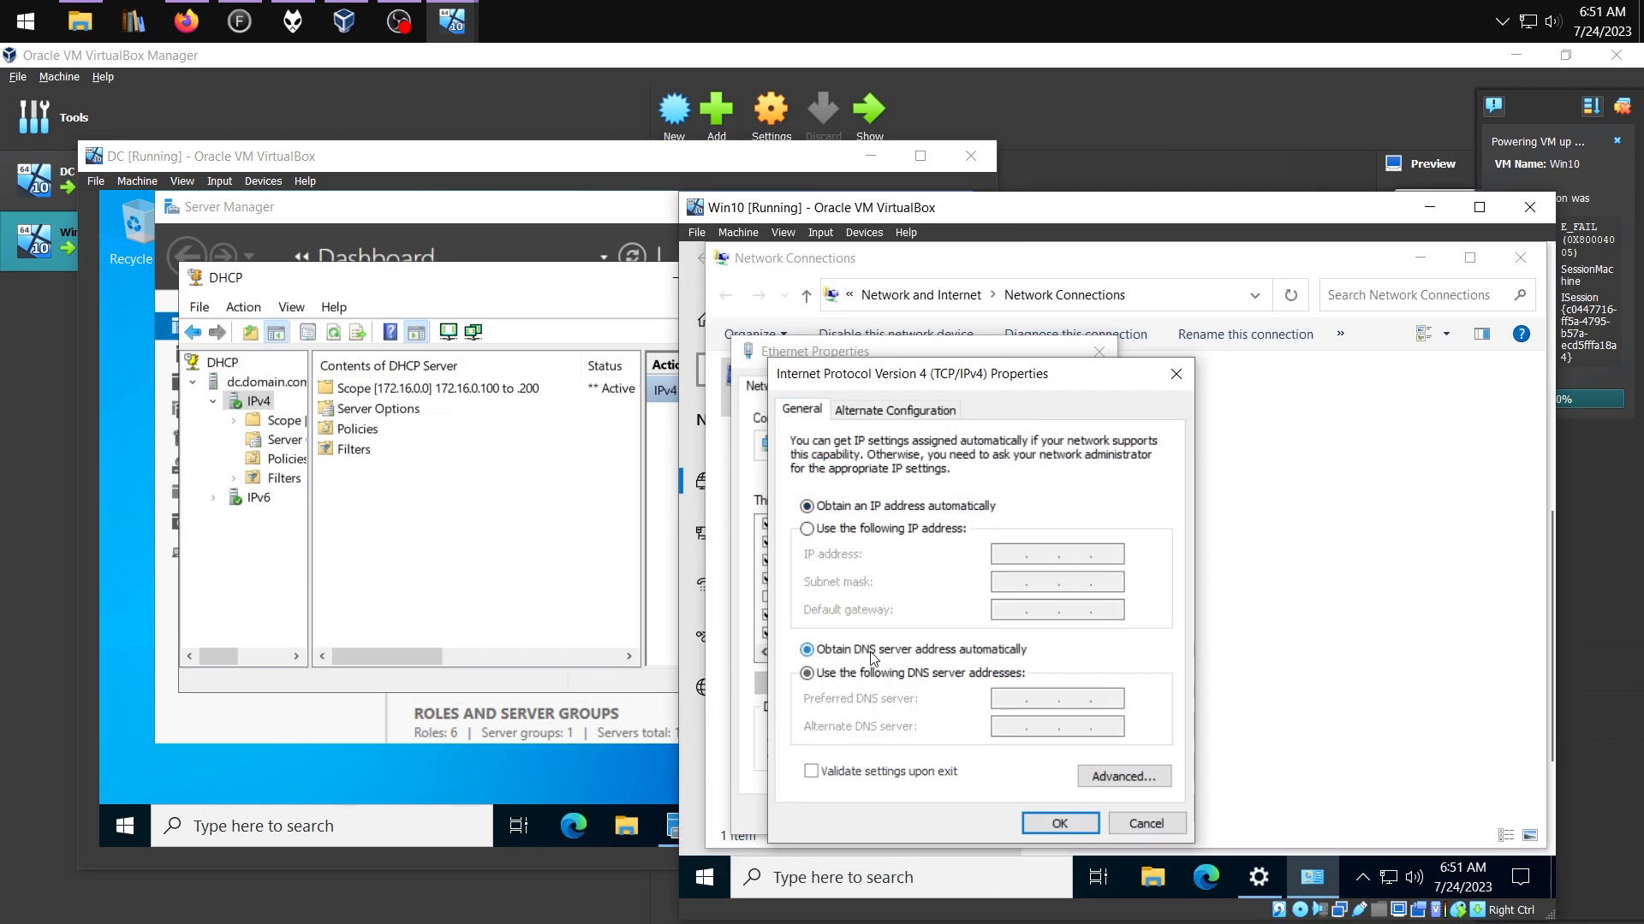
left_click(1082, 827)
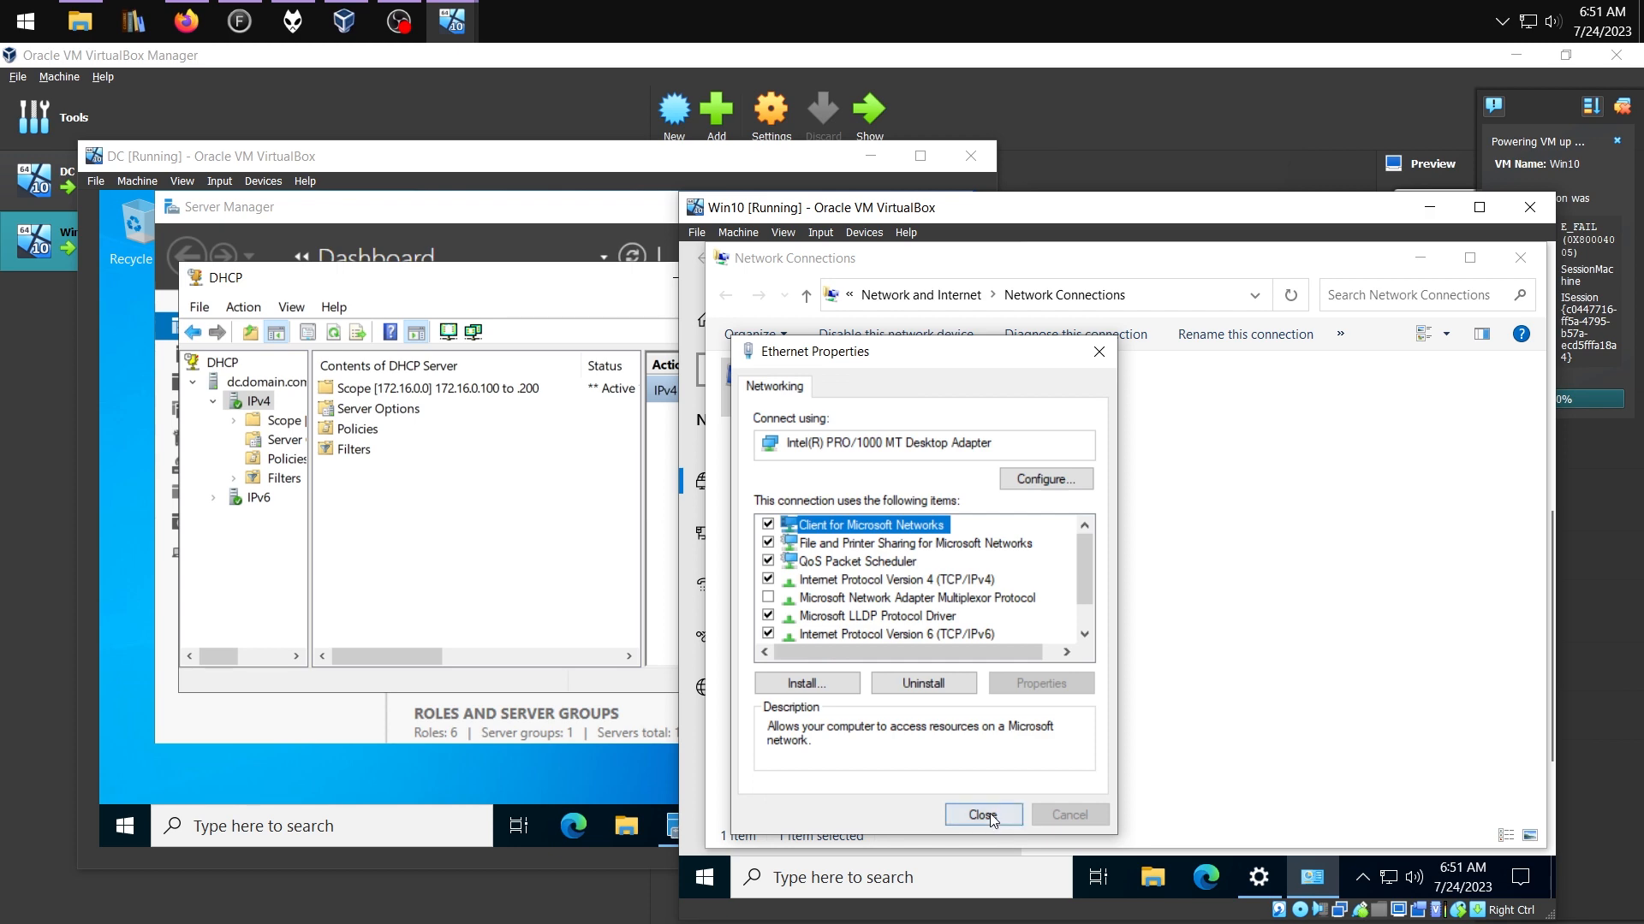
left_click(990, 813)
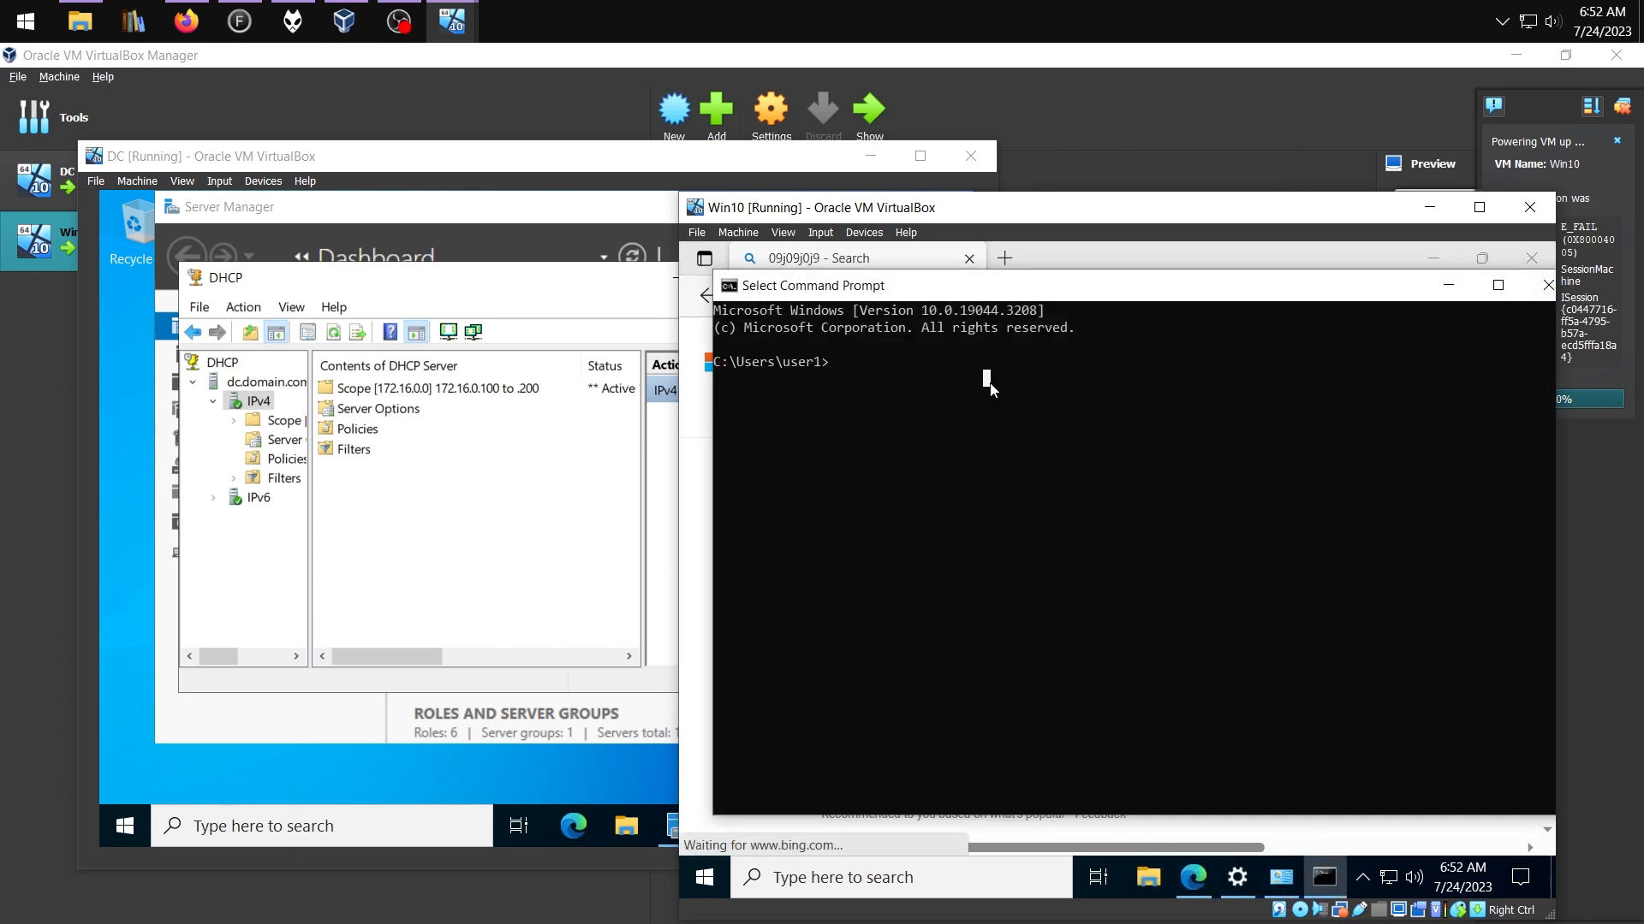
Run ipconfig on Win10 and compare it with the DC's 172.16.0.100 lease for Win10.domain.com
type("ipconfig")
key("Return")
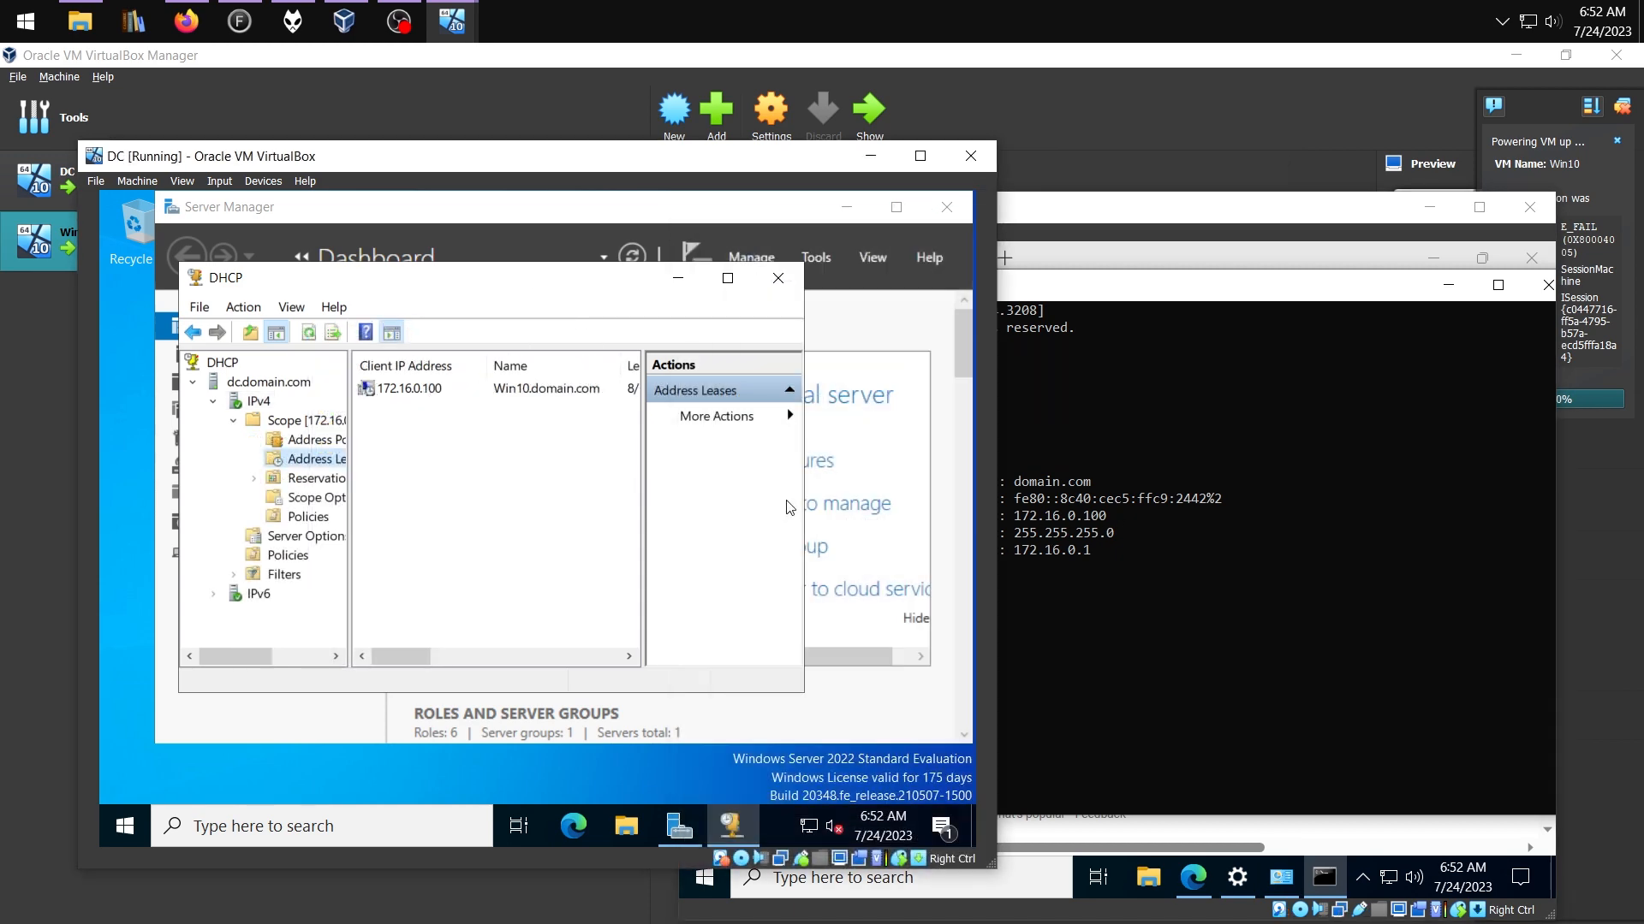
left_click_drag(803, 480, 879, 479)
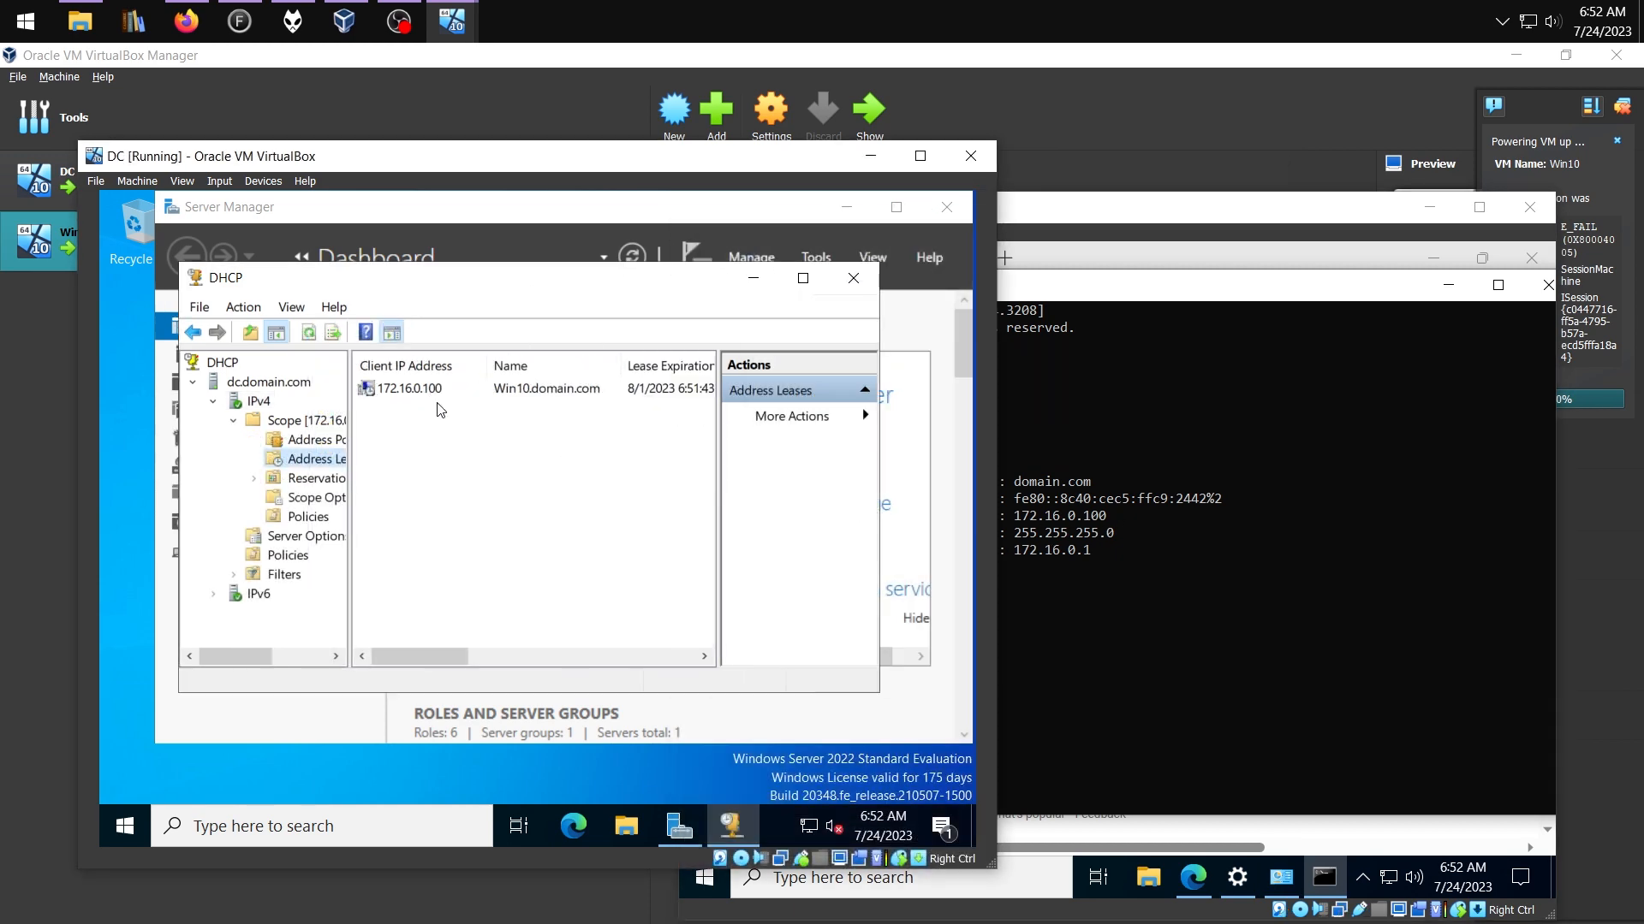
left_click(406, 390)
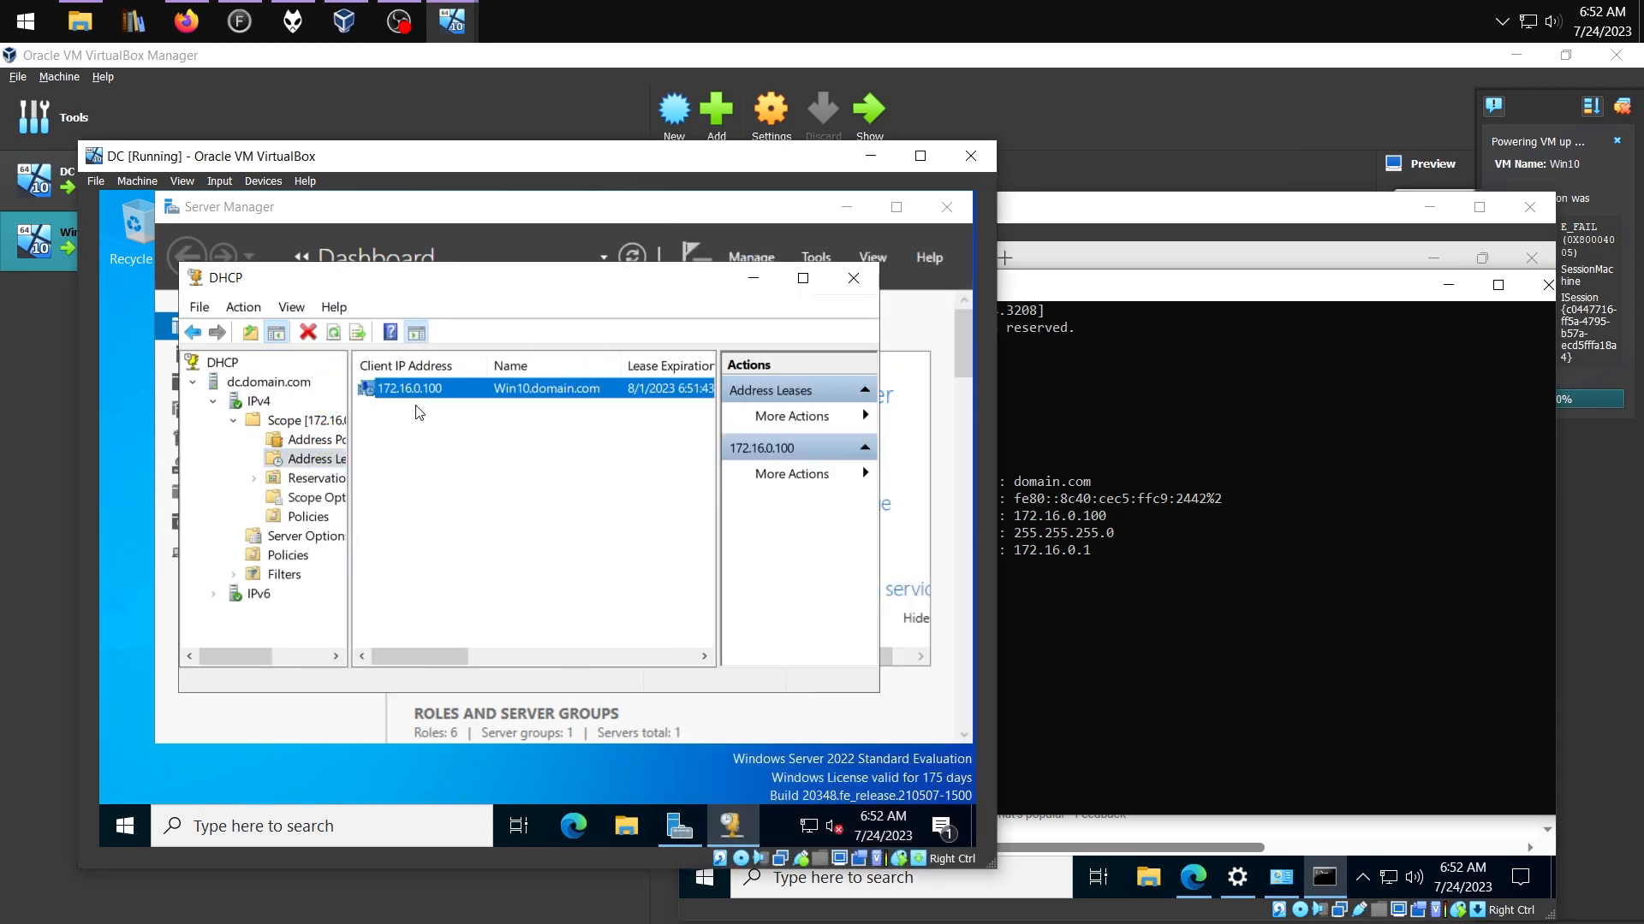
left_click(1149, 253)
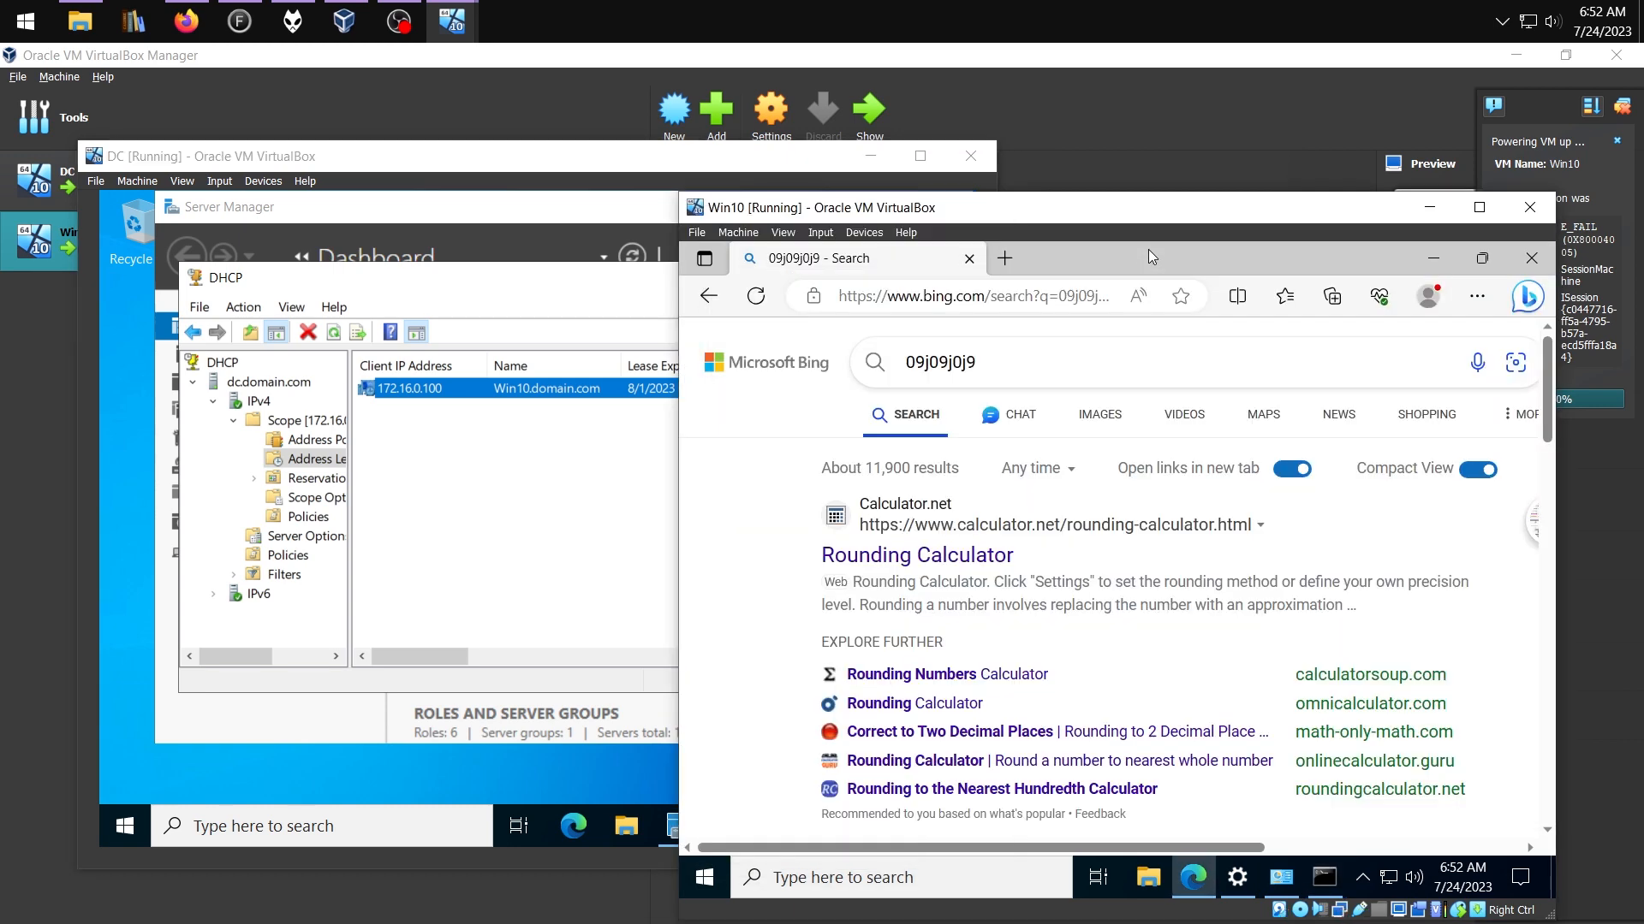
left_click(1324, 877)
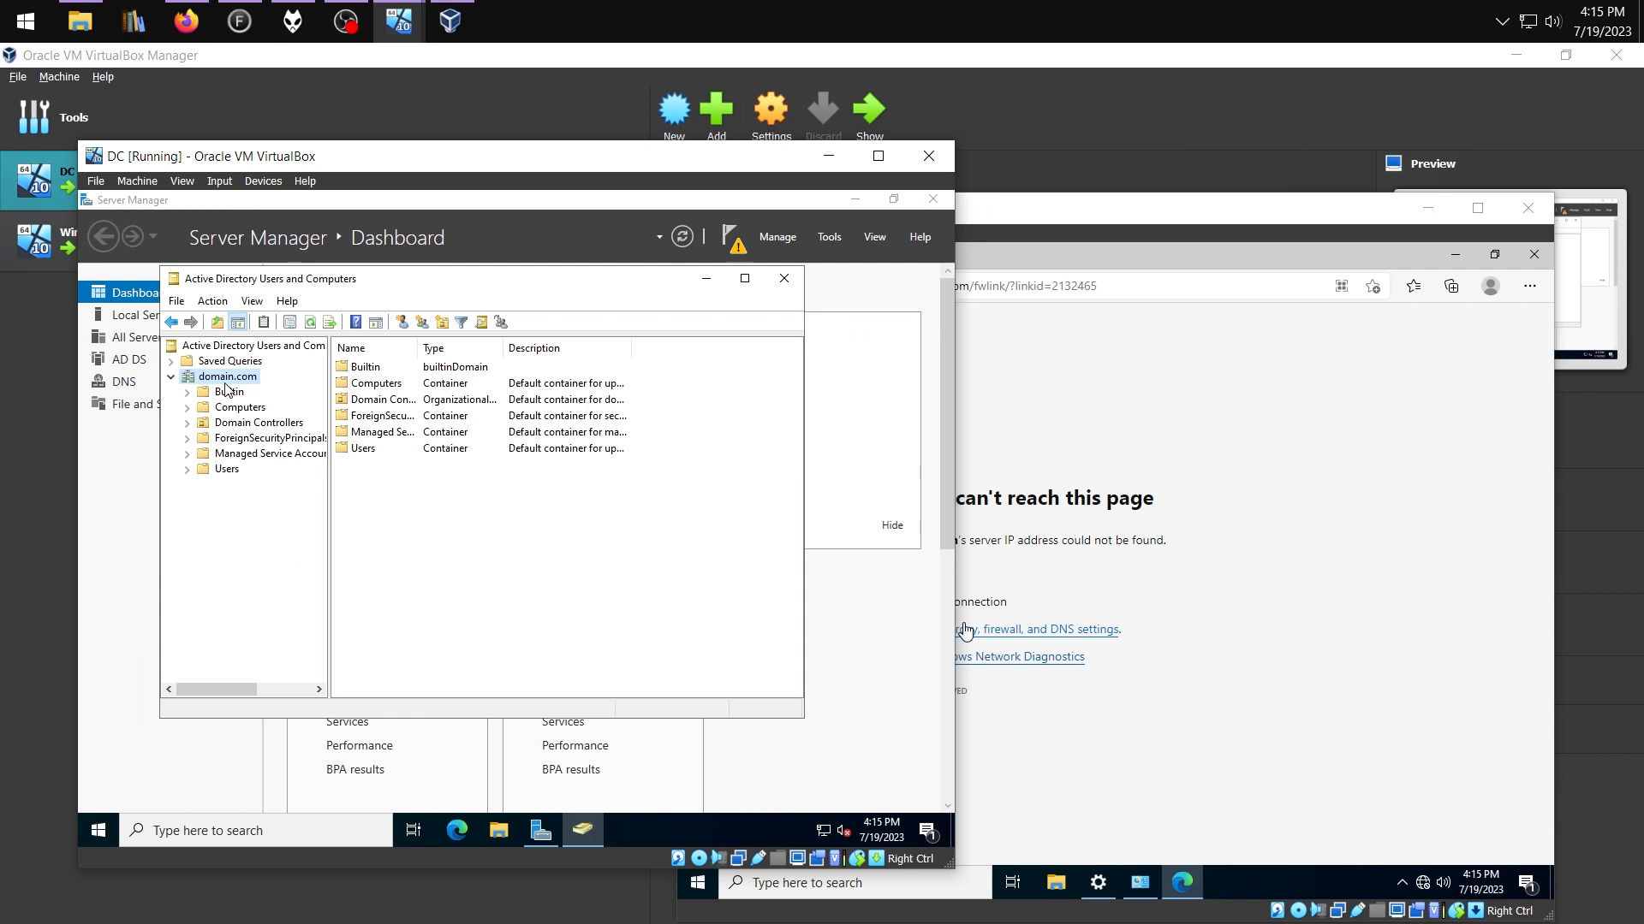
Create the _Admins organizational unit under domain.com
right_click(225, 382)
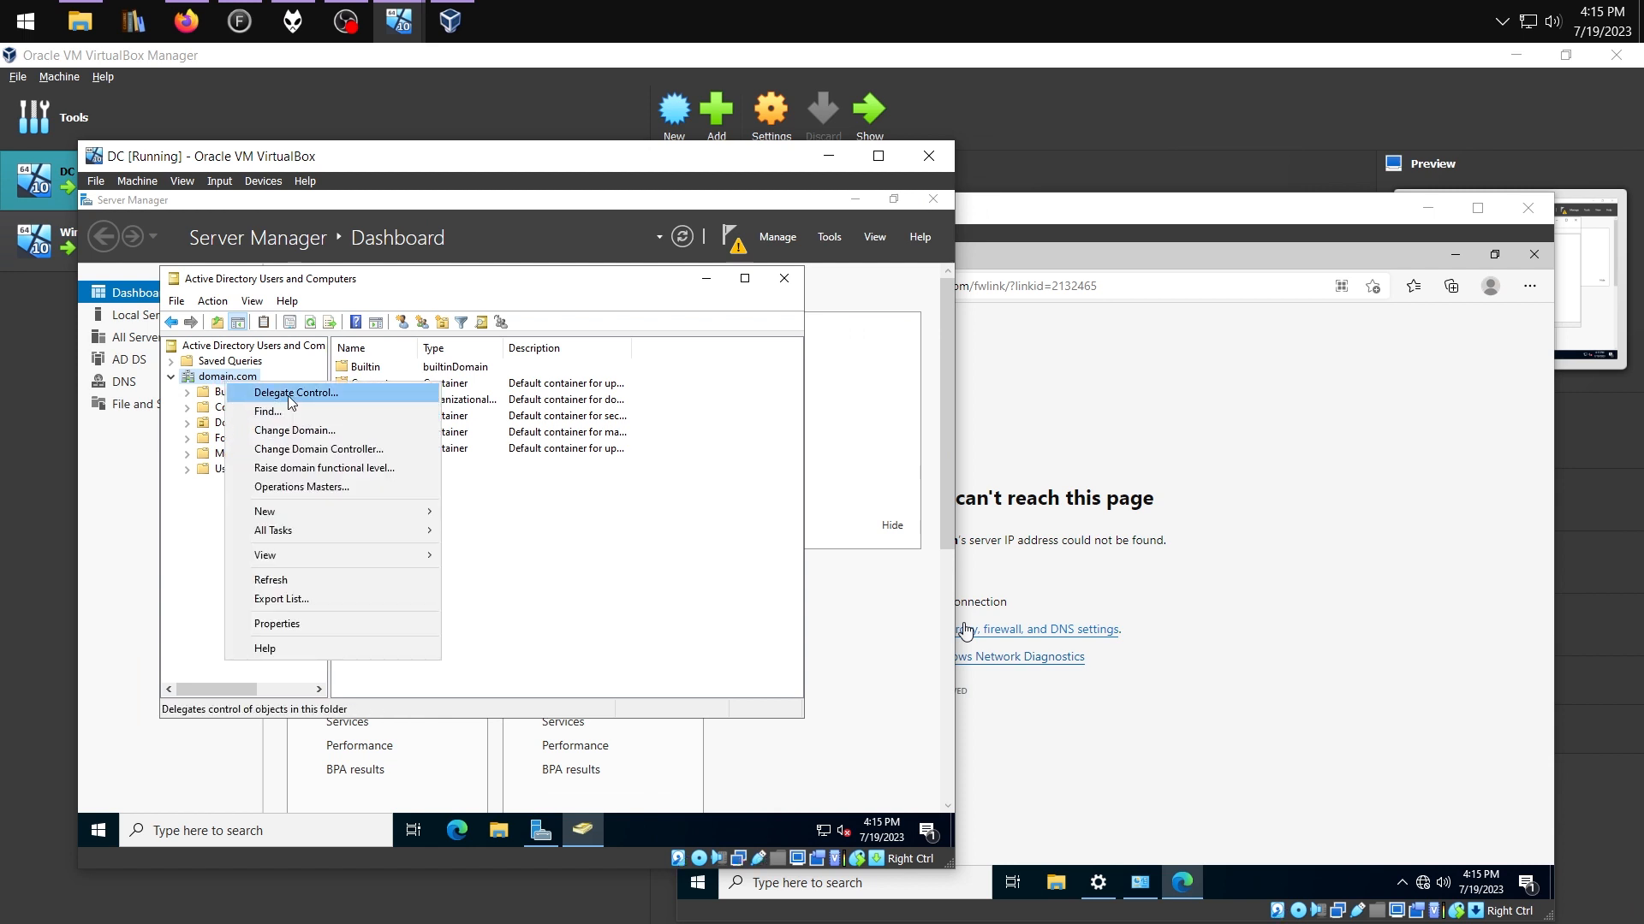
mouse_move(441, 521)
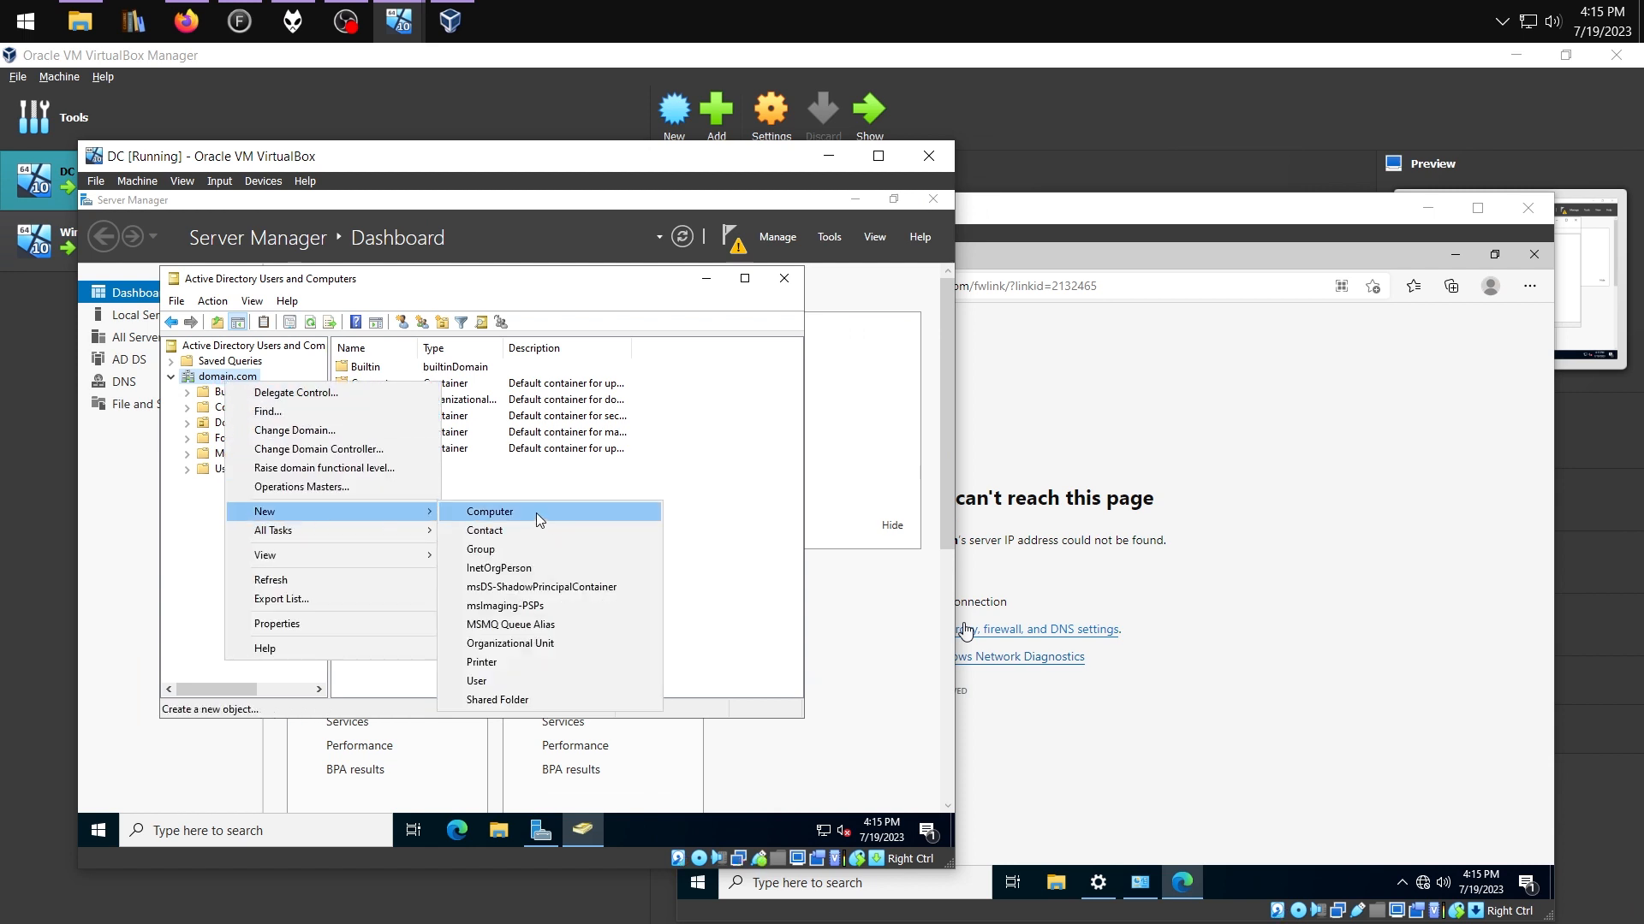
left_click(509, 644)
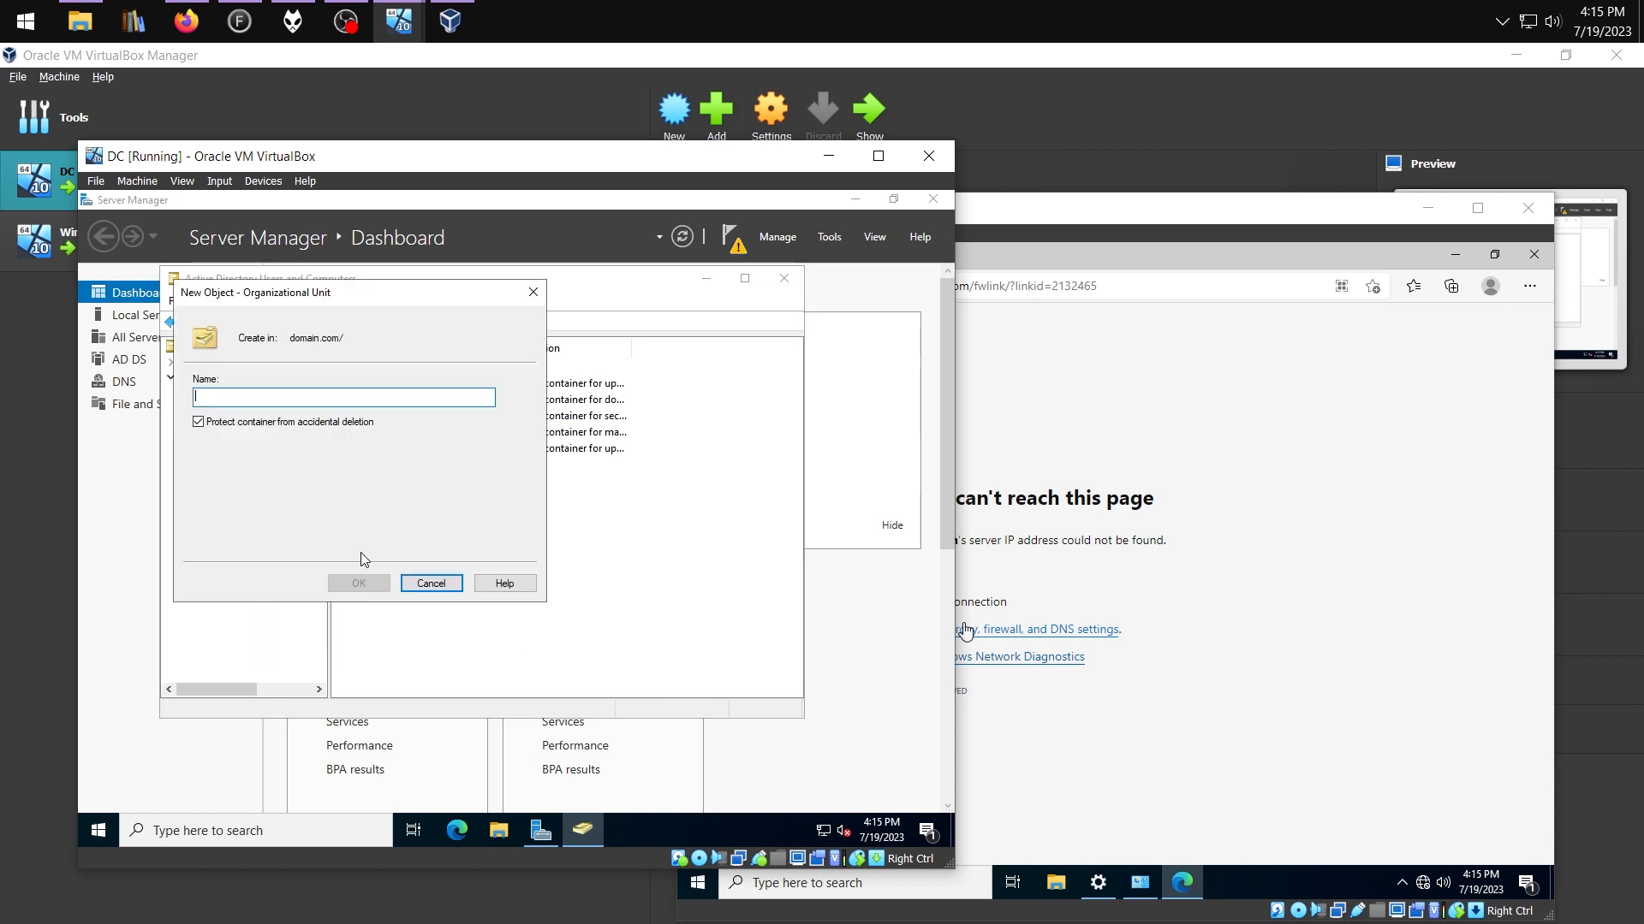
type("_")
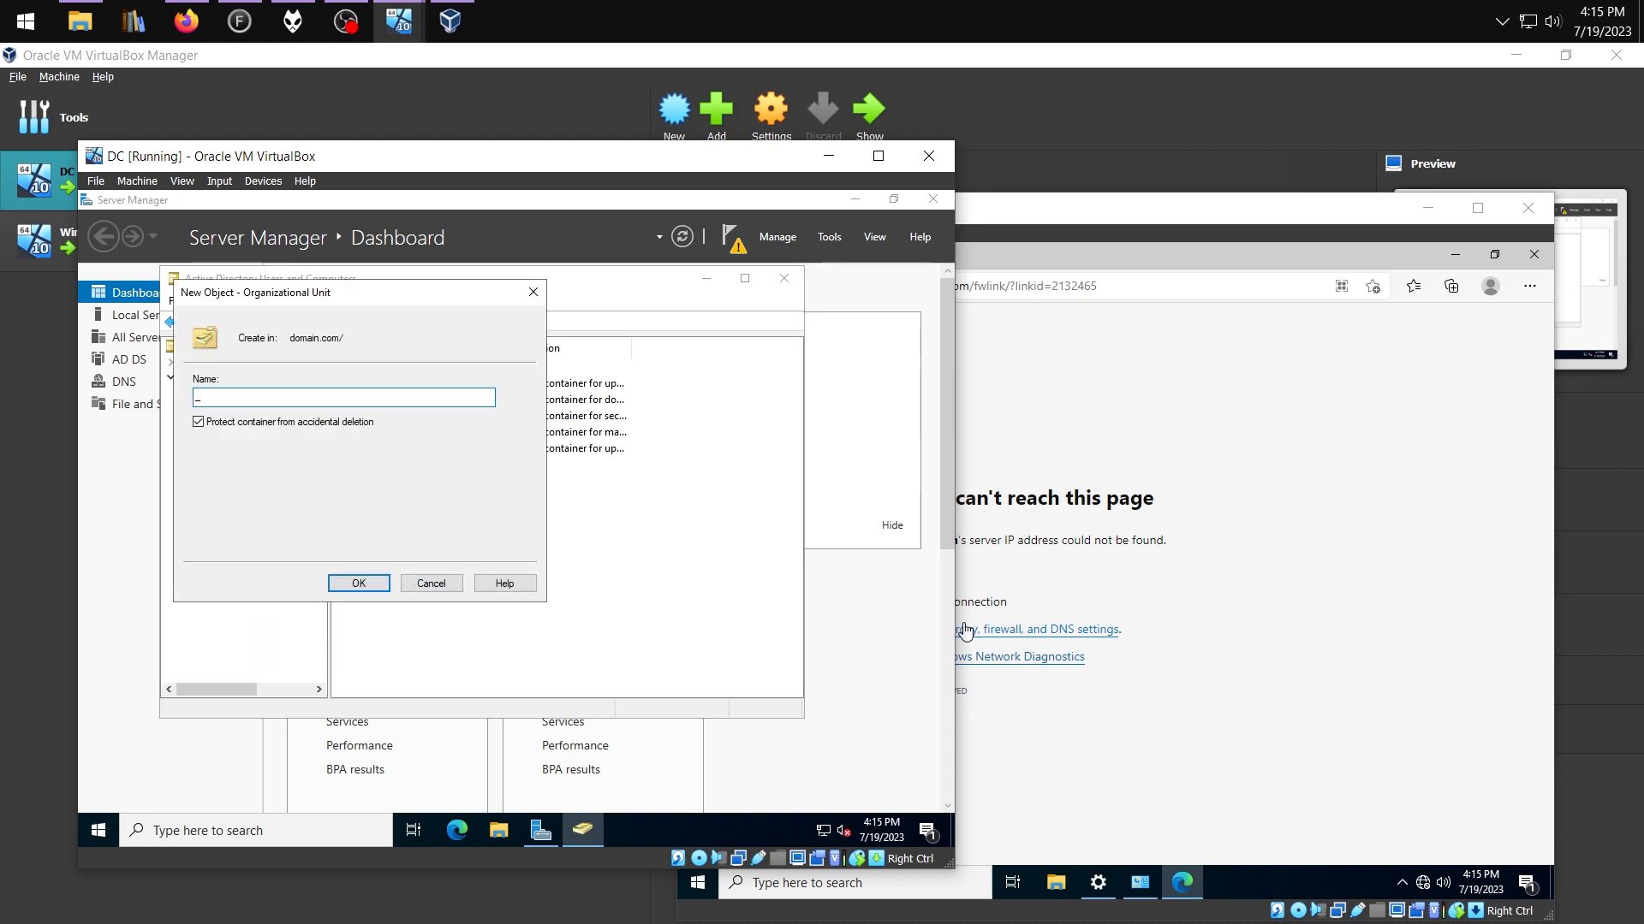
type("Admins")
key("Return")
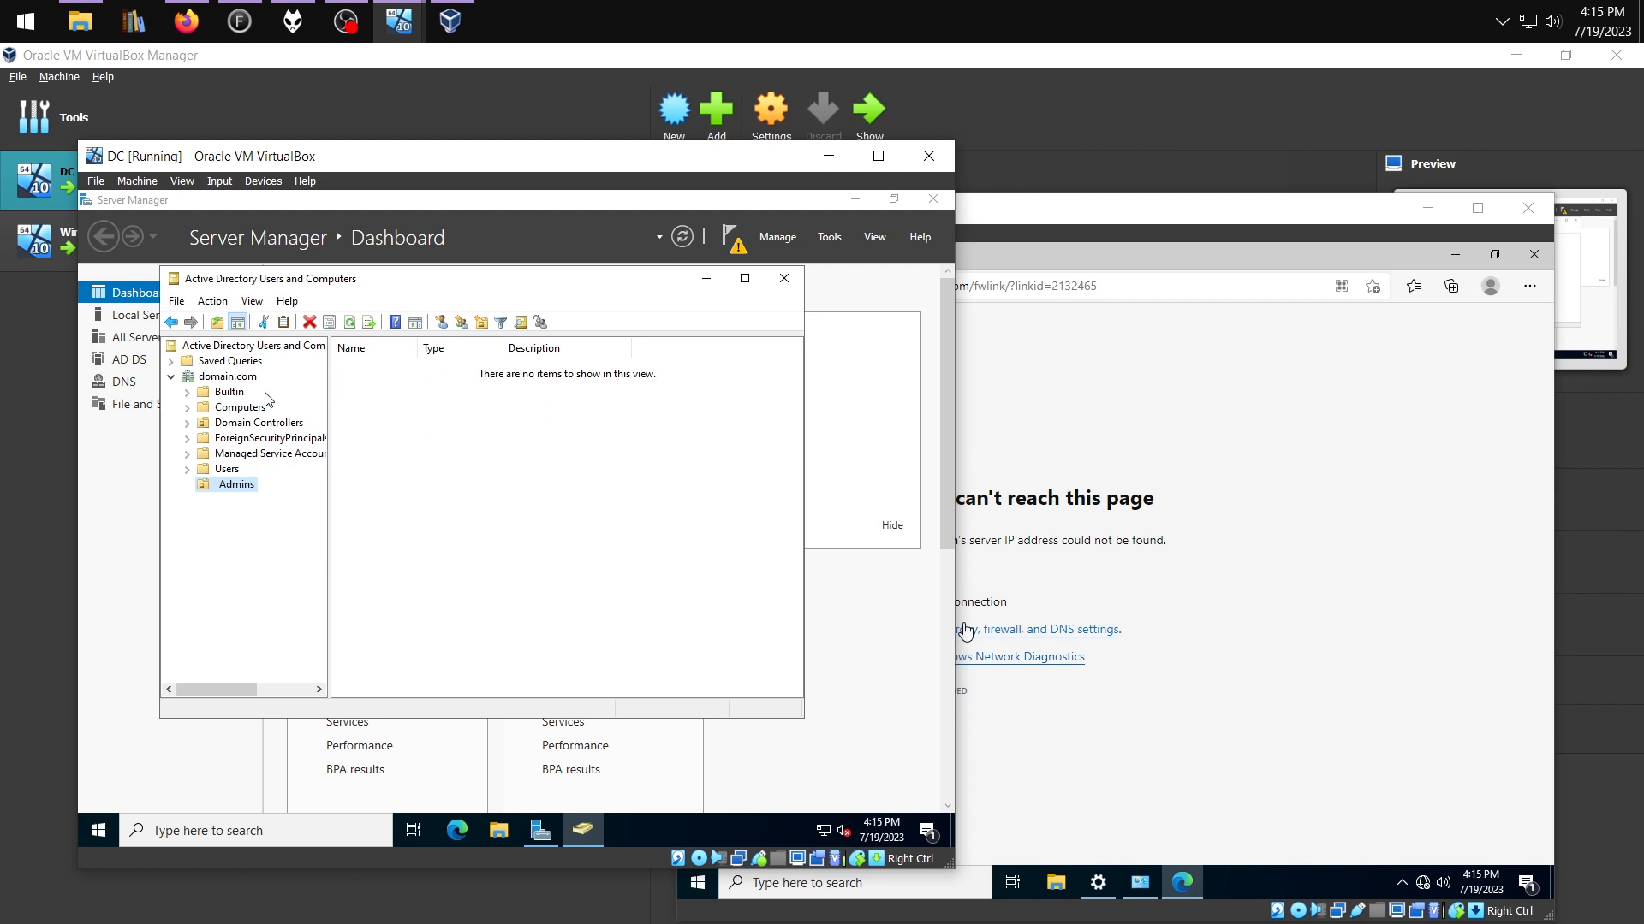
left_click(230, 380)
Add a second OU, _Sales, with protection from accidental deletion turned off
right_click(232, 383)
mouse_move(321, 512)
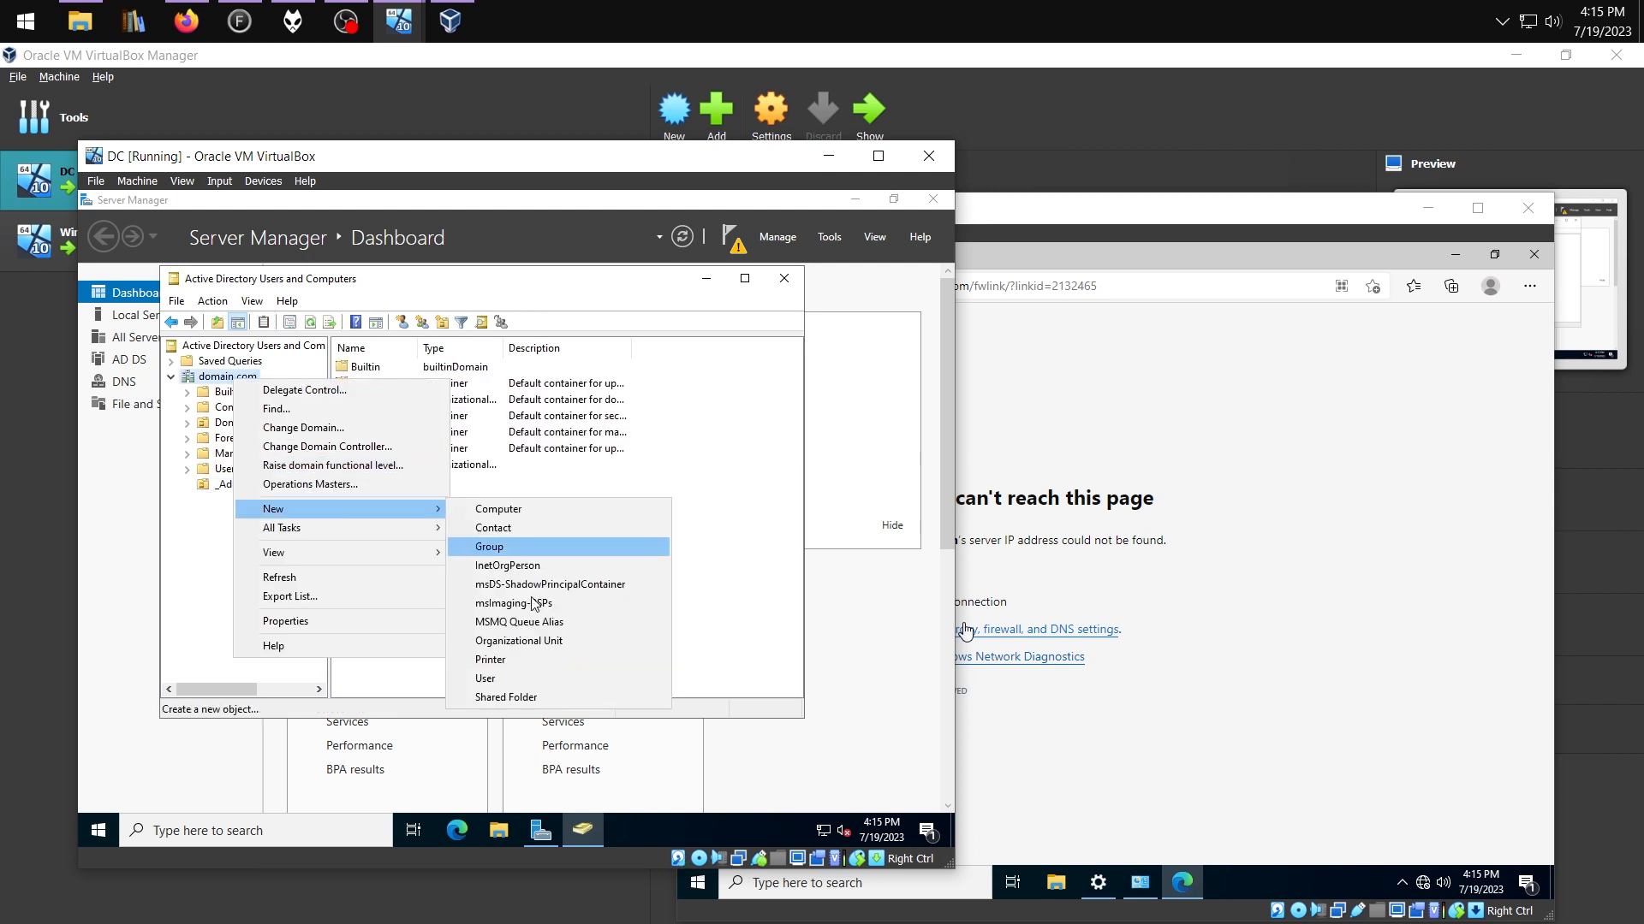
left_click(511, 642)
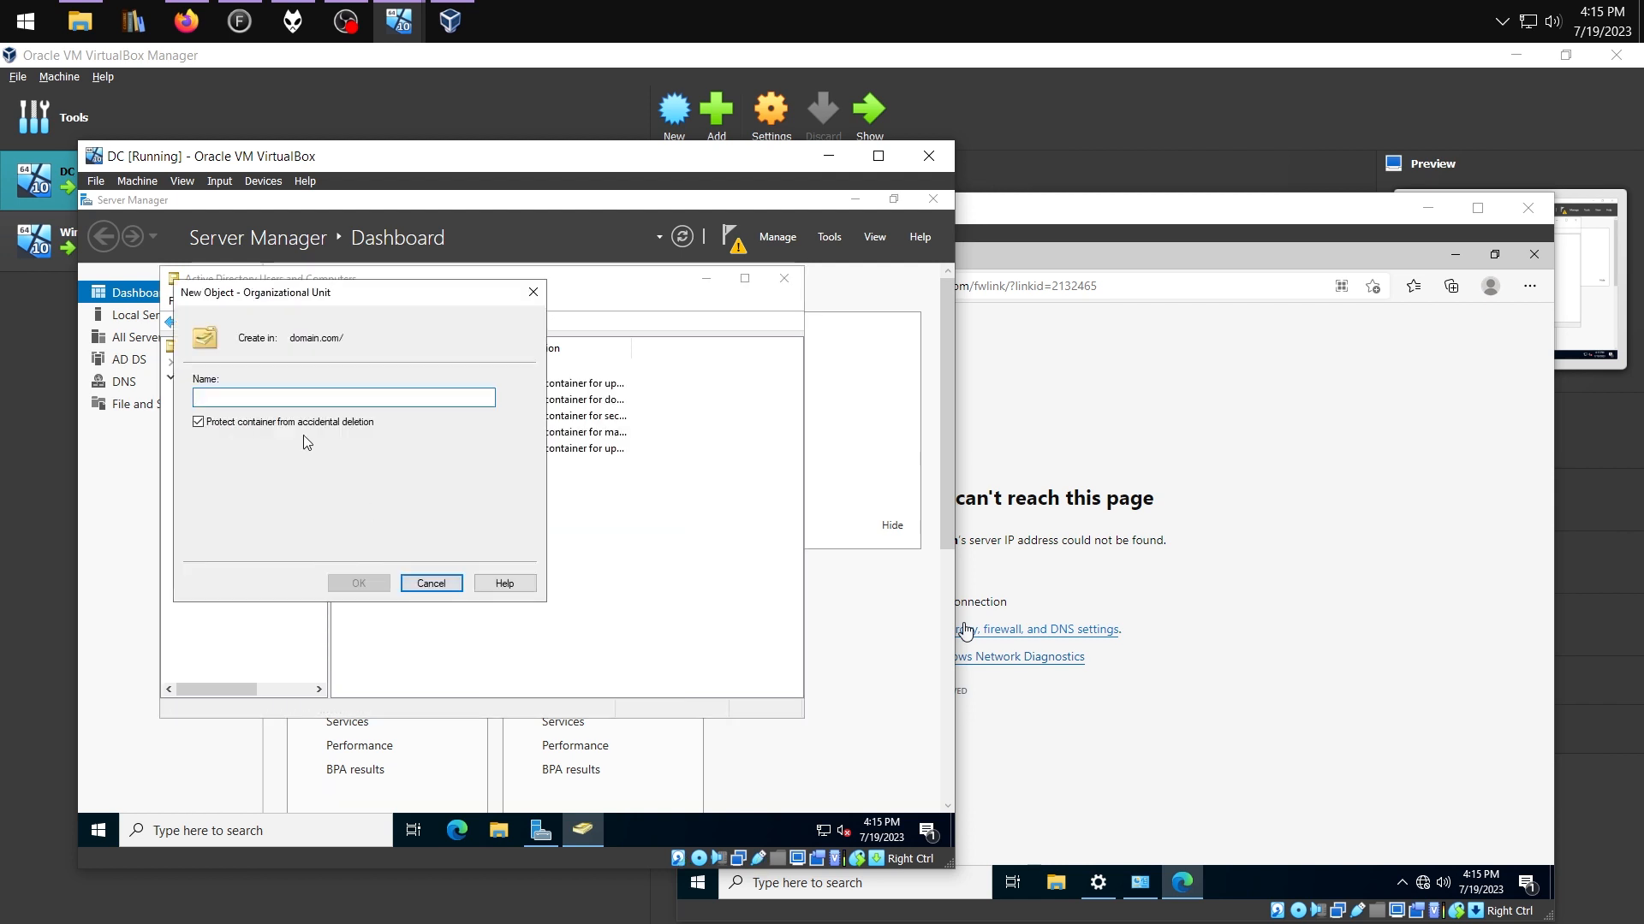
left_click(290, 422)
left_click(294, 396)
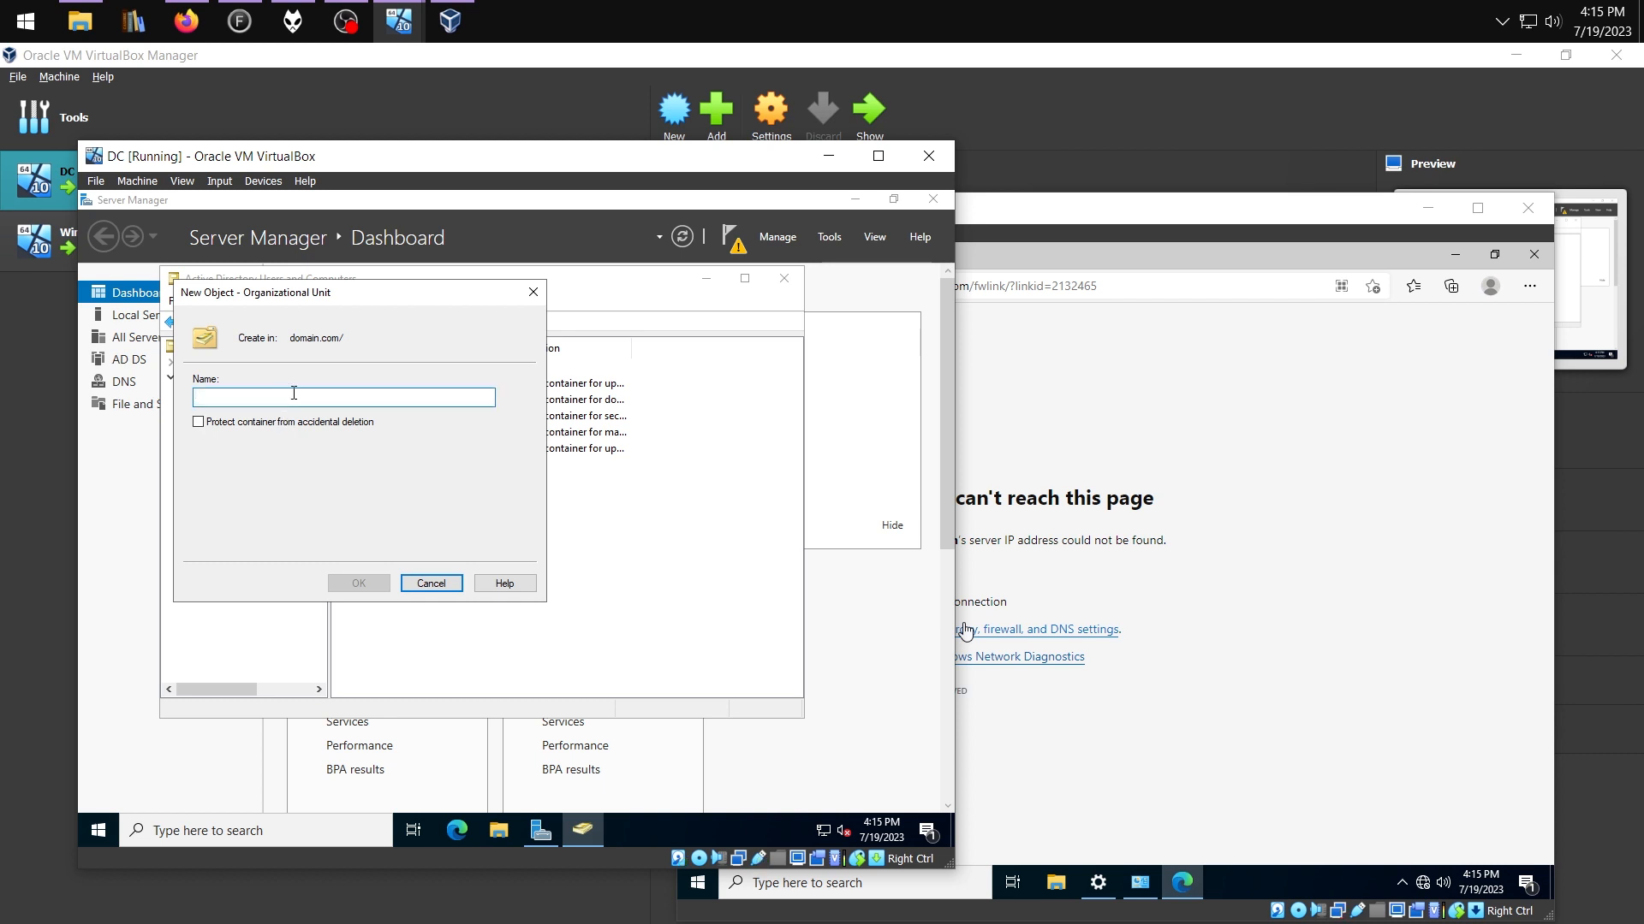
type("J")
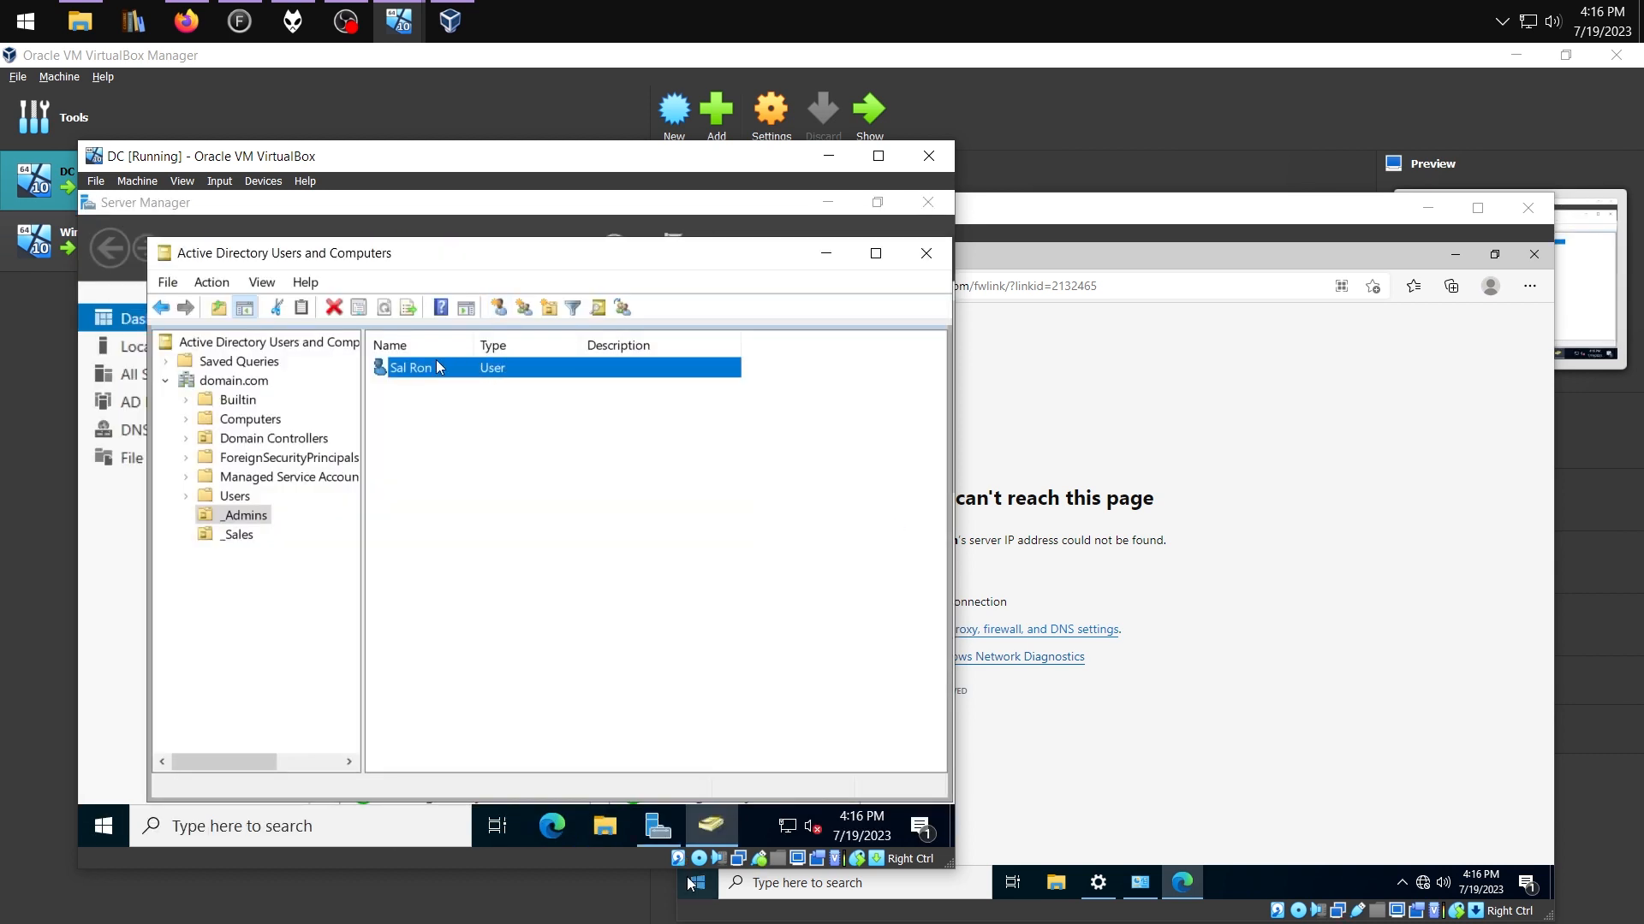
right_click(437, 363)
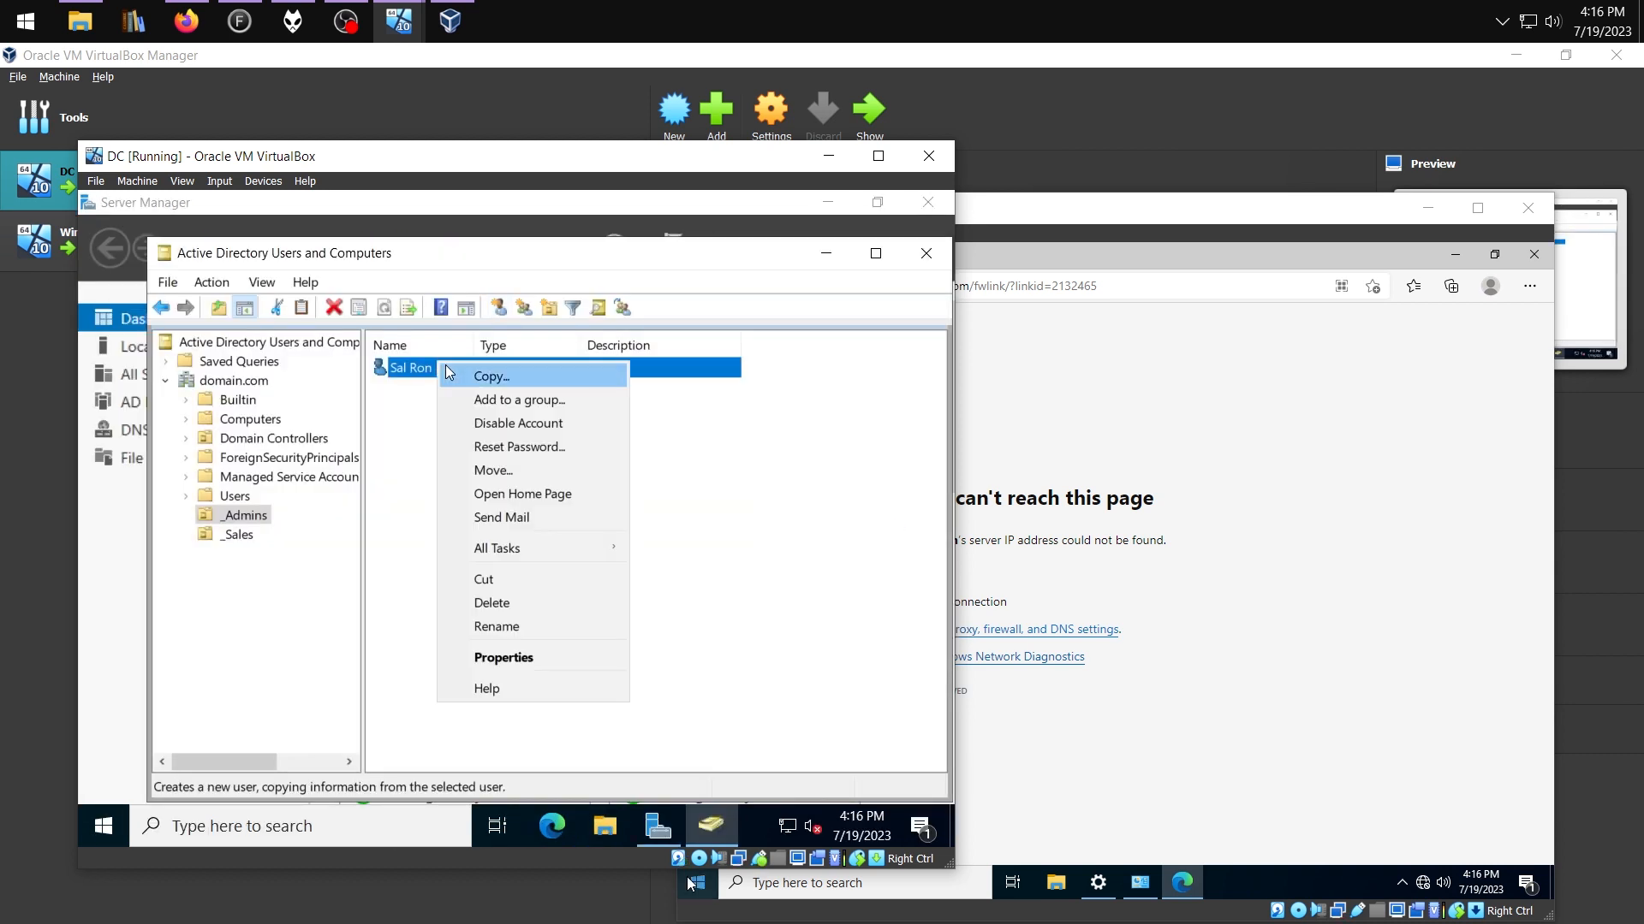
Add the _Admins user to the Domain Admins group
left_click(504, 656)
left_click(397, 284)
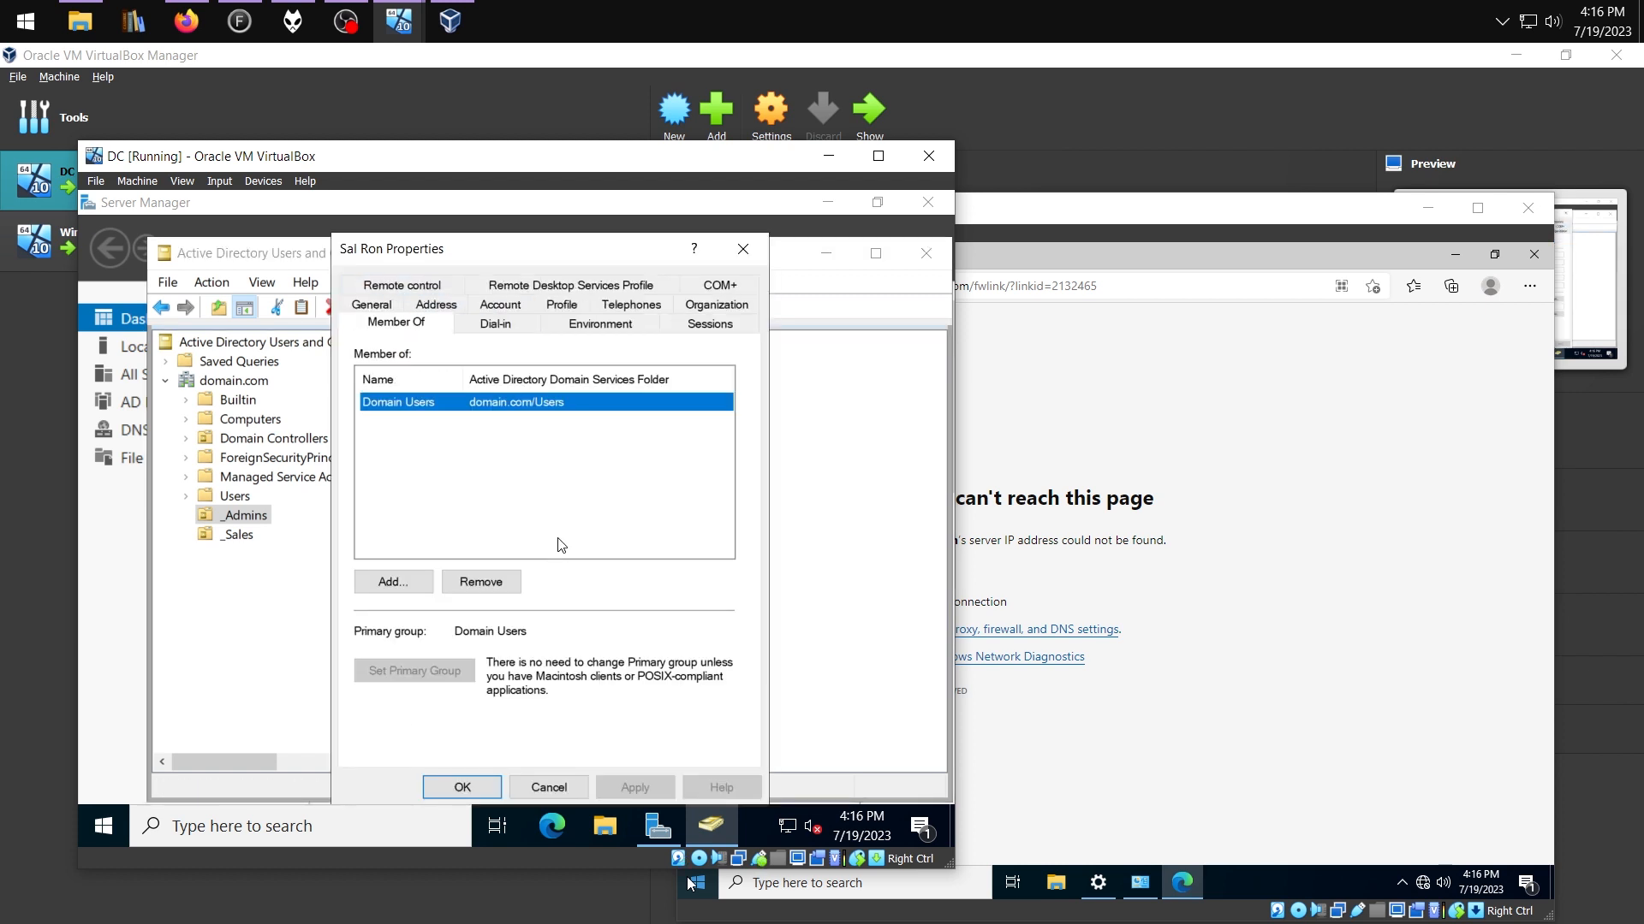
left_click(407, 582)
type("domain admins")
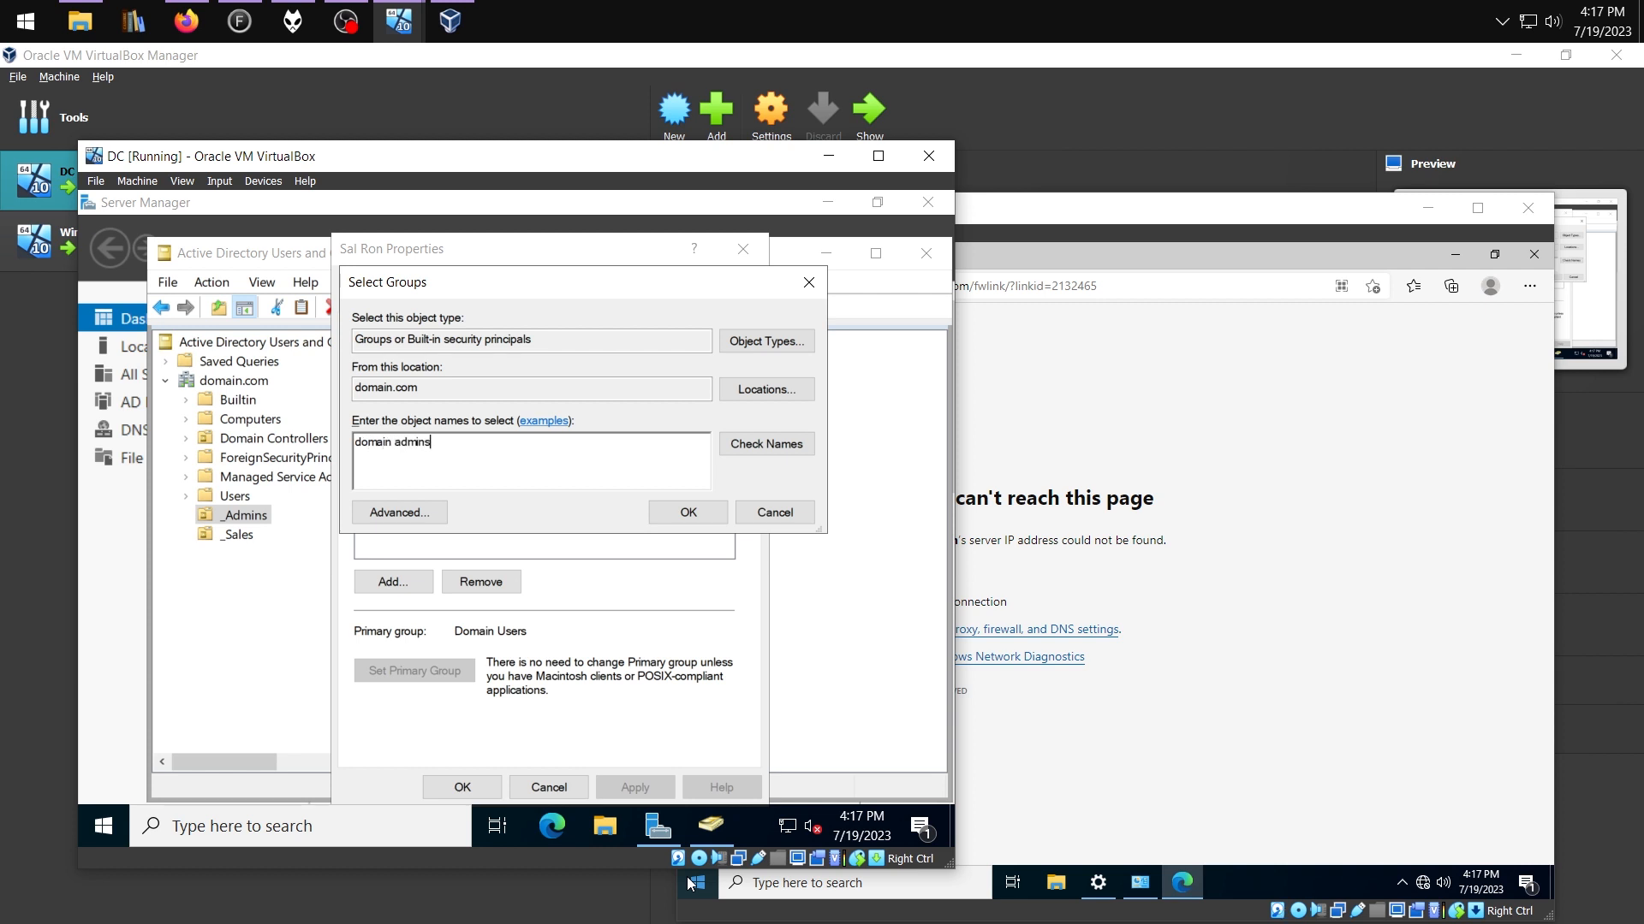
left_click(796, 447)
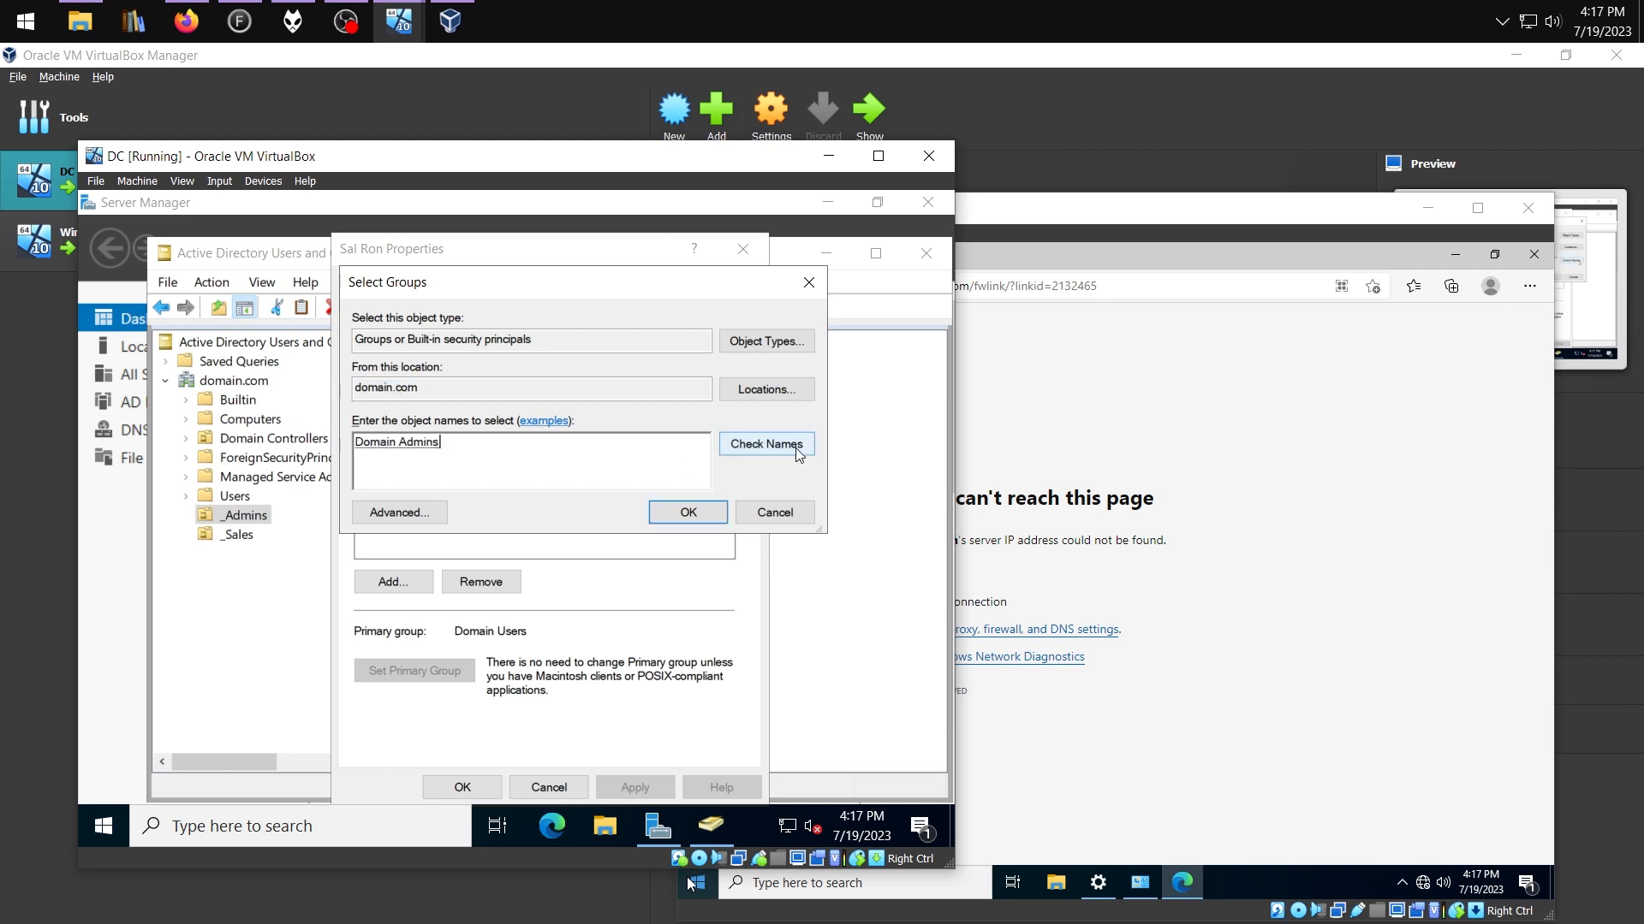
left_click(688, 512)
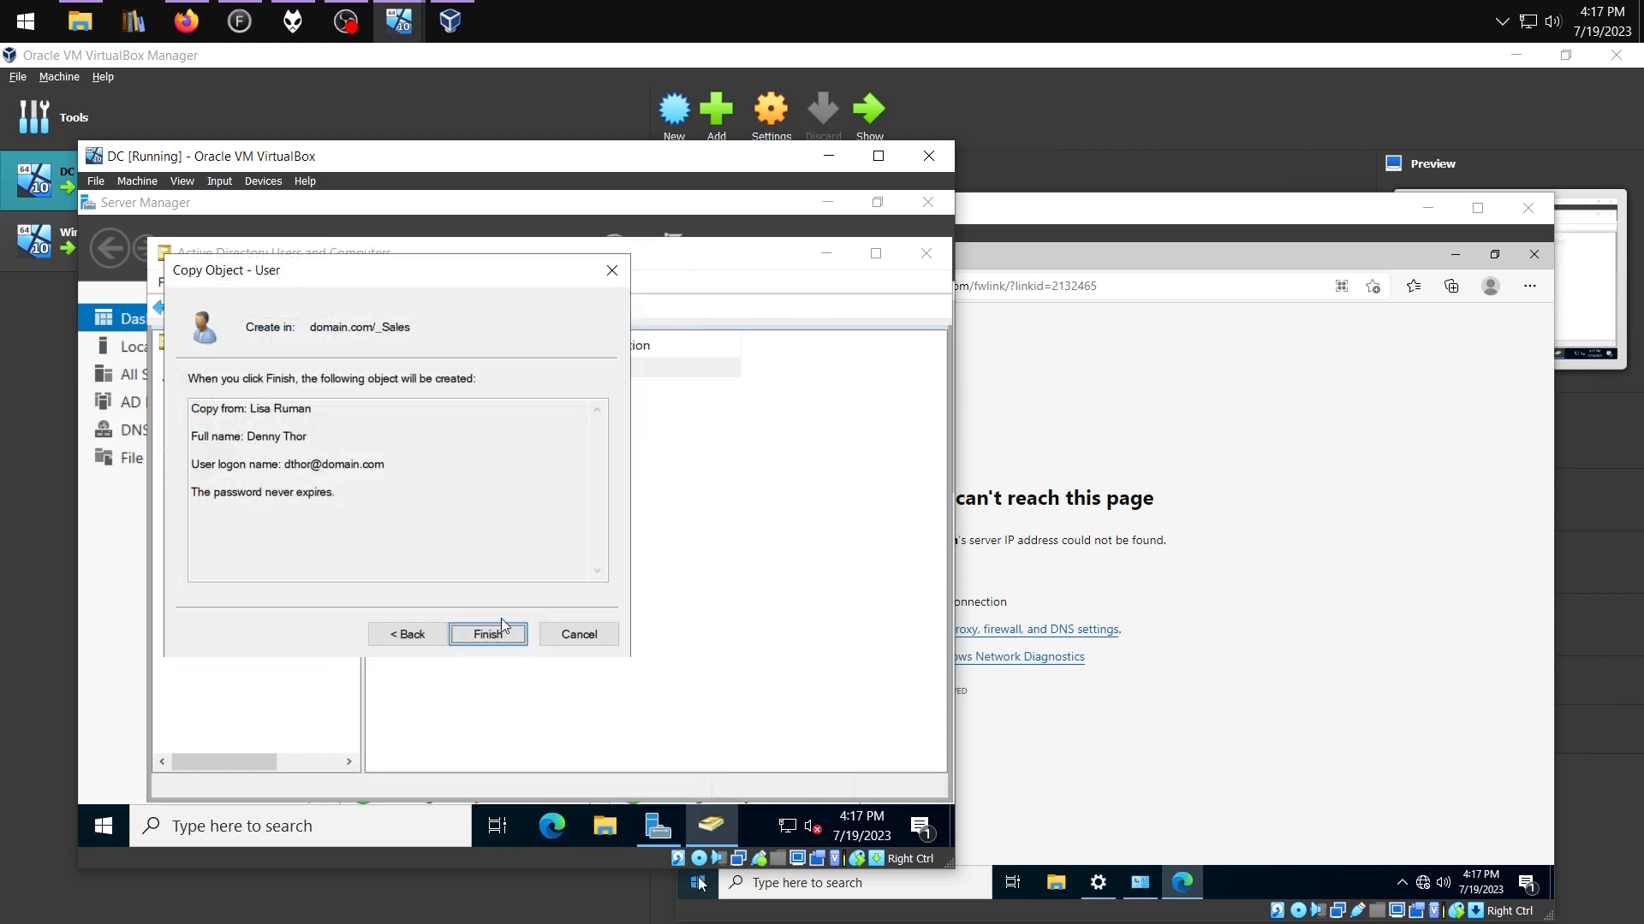
Finish the copied _Sales user, then view the original _Sales user's group memberships
left_click(487, 632)
left_click(459, 415)
left_click(447, 392)
right_click(446, 394)
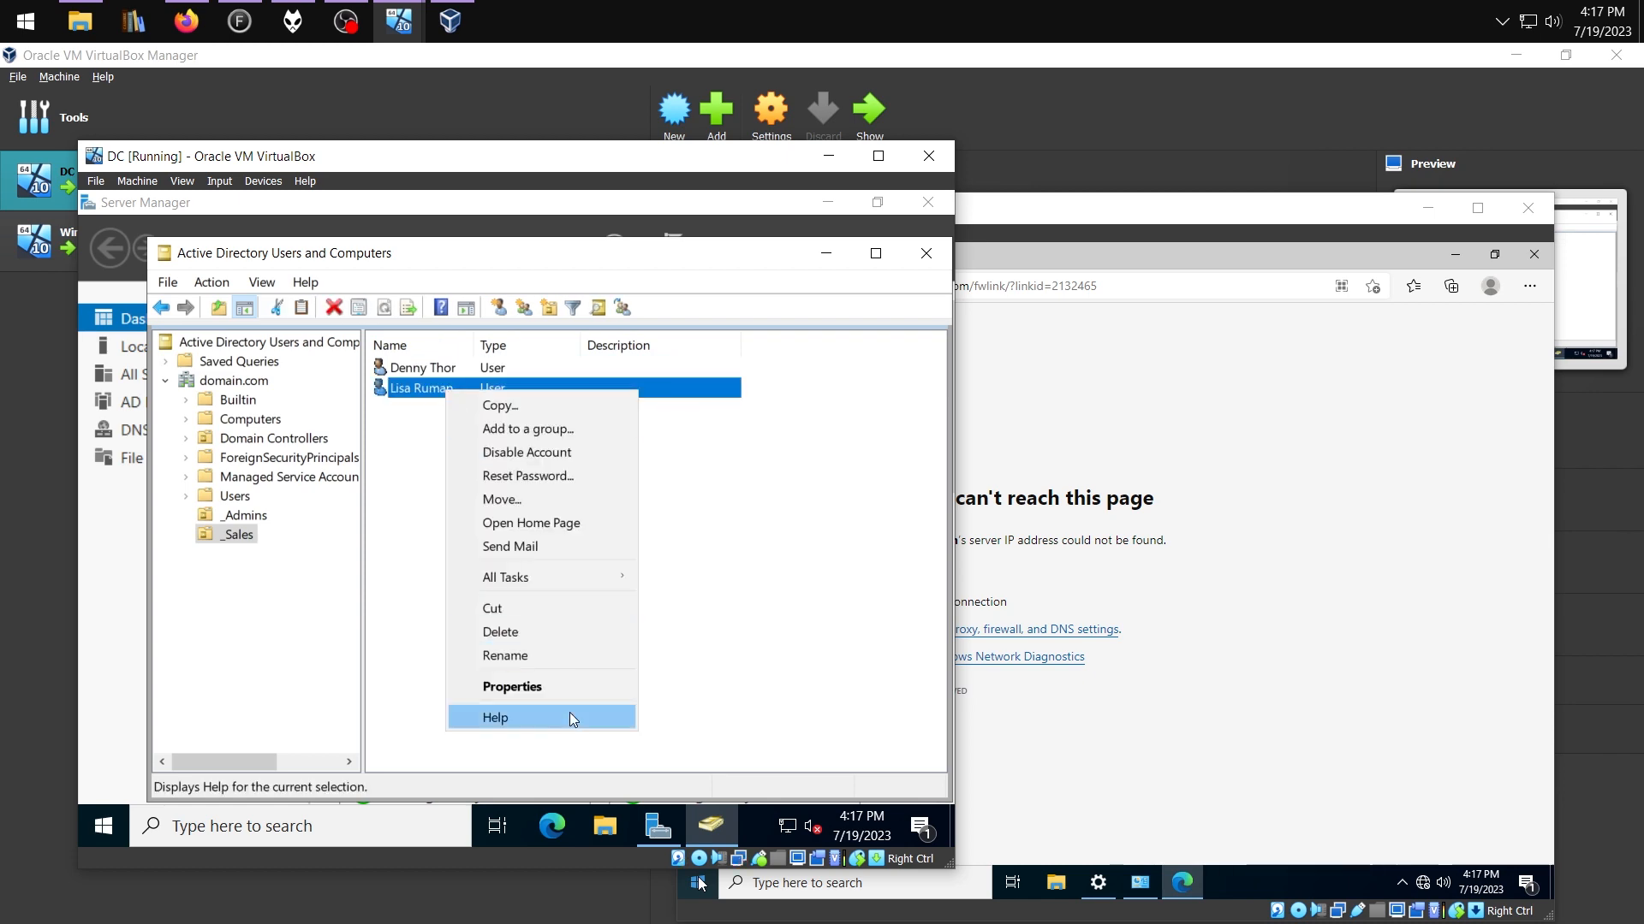
left_click(544, 684)
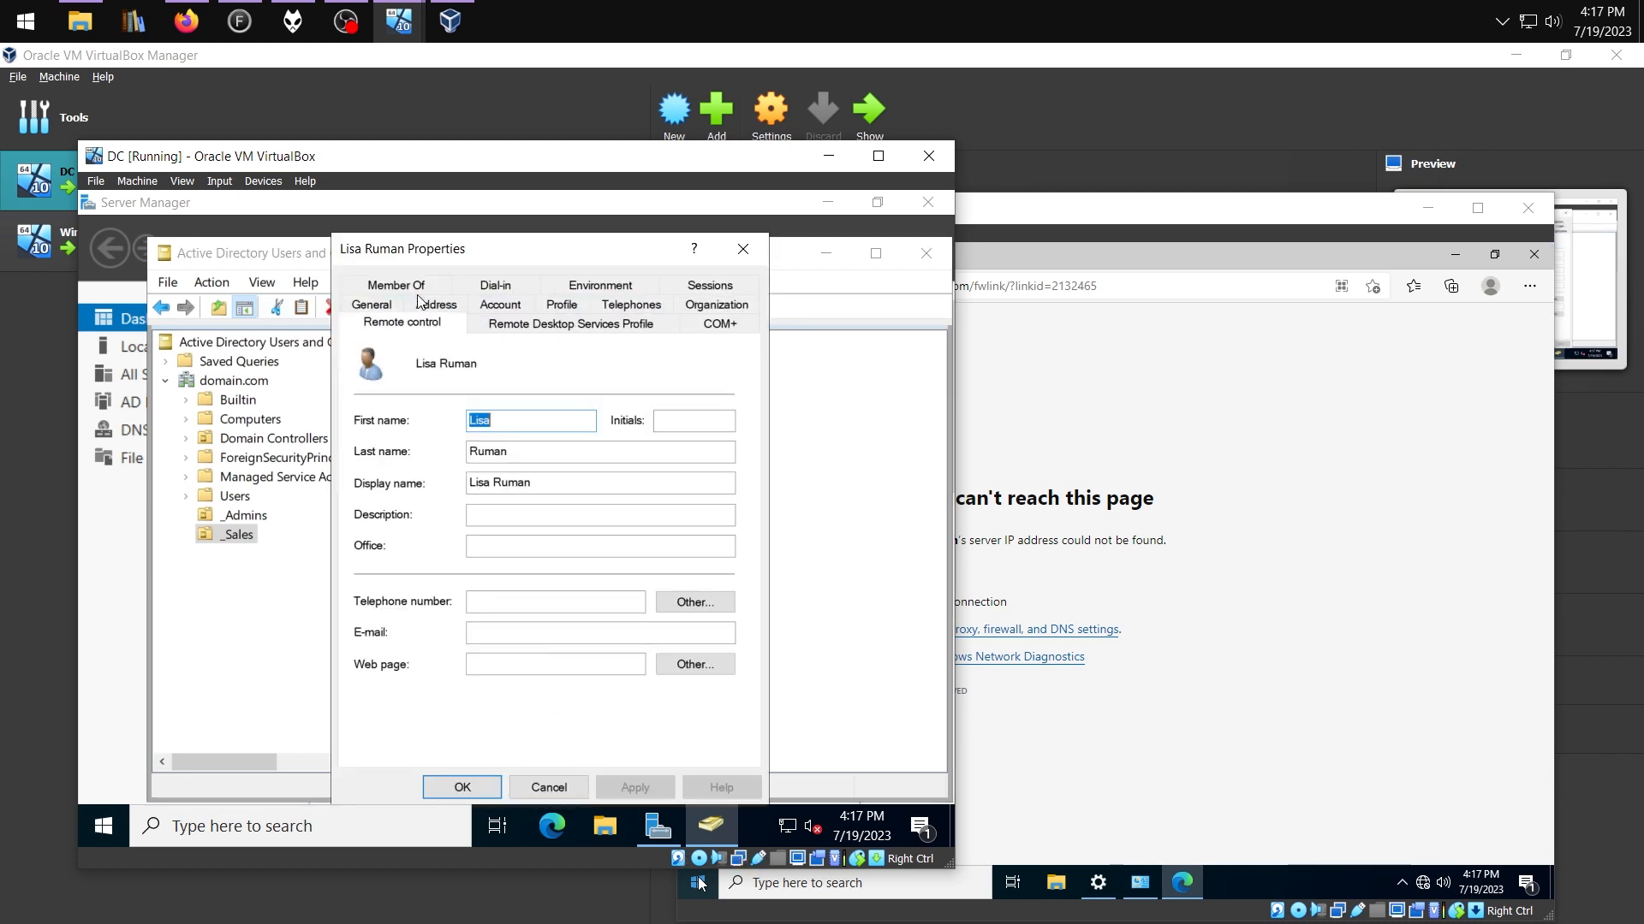
left_click(395, 285)
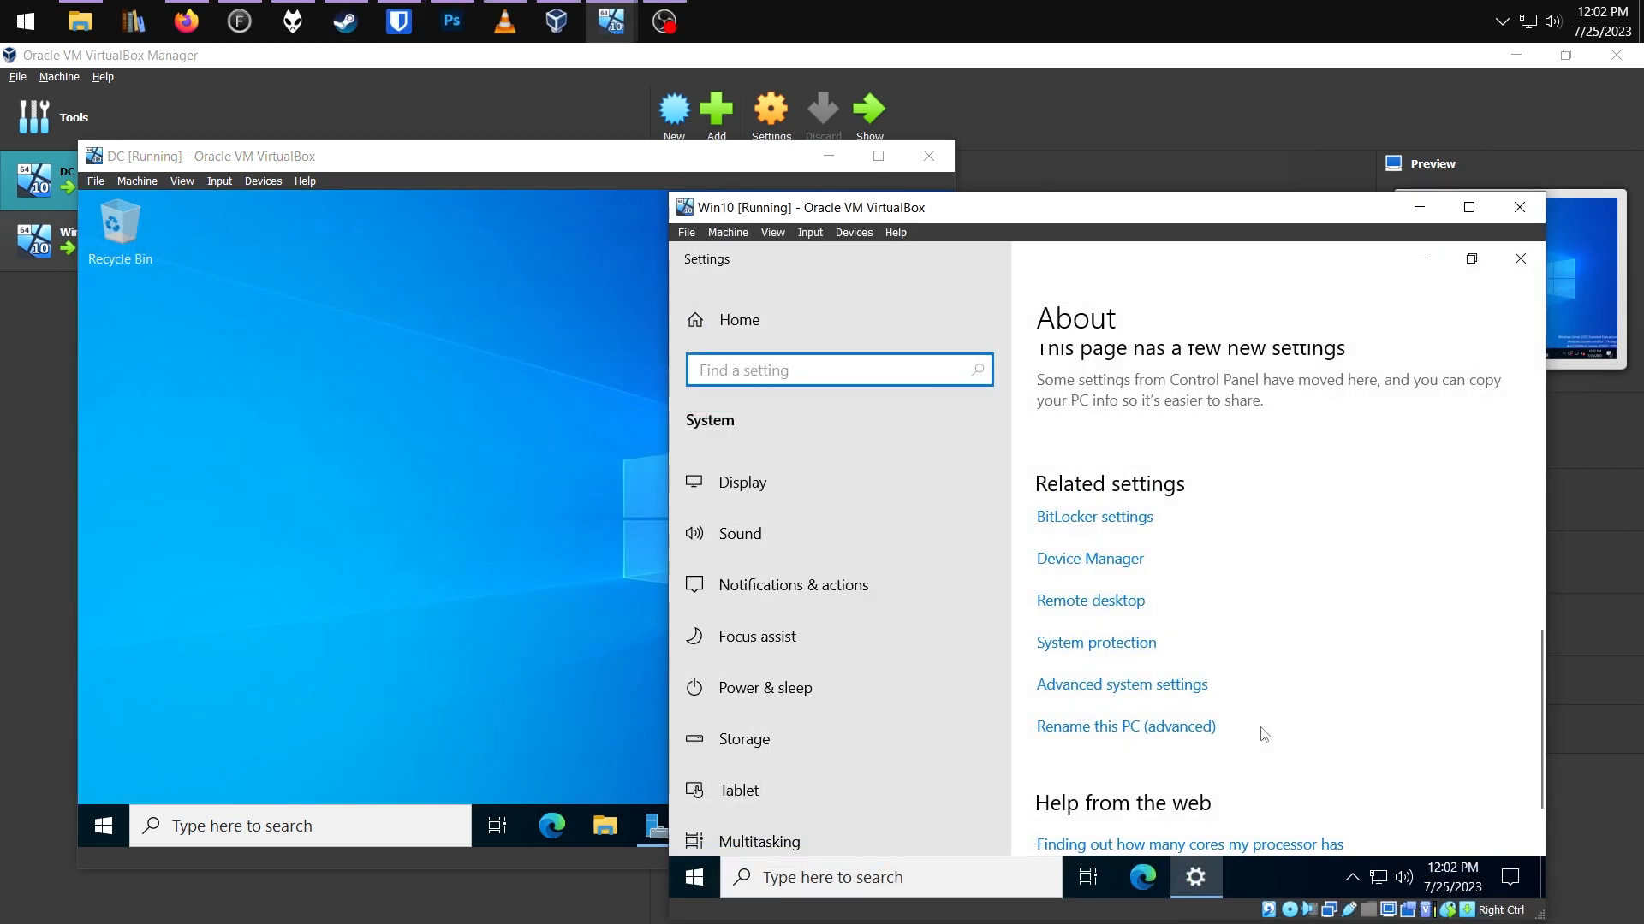
Change the Win10 PC's membership from workgroup to the domain.com domain
left_click(1168, 728)
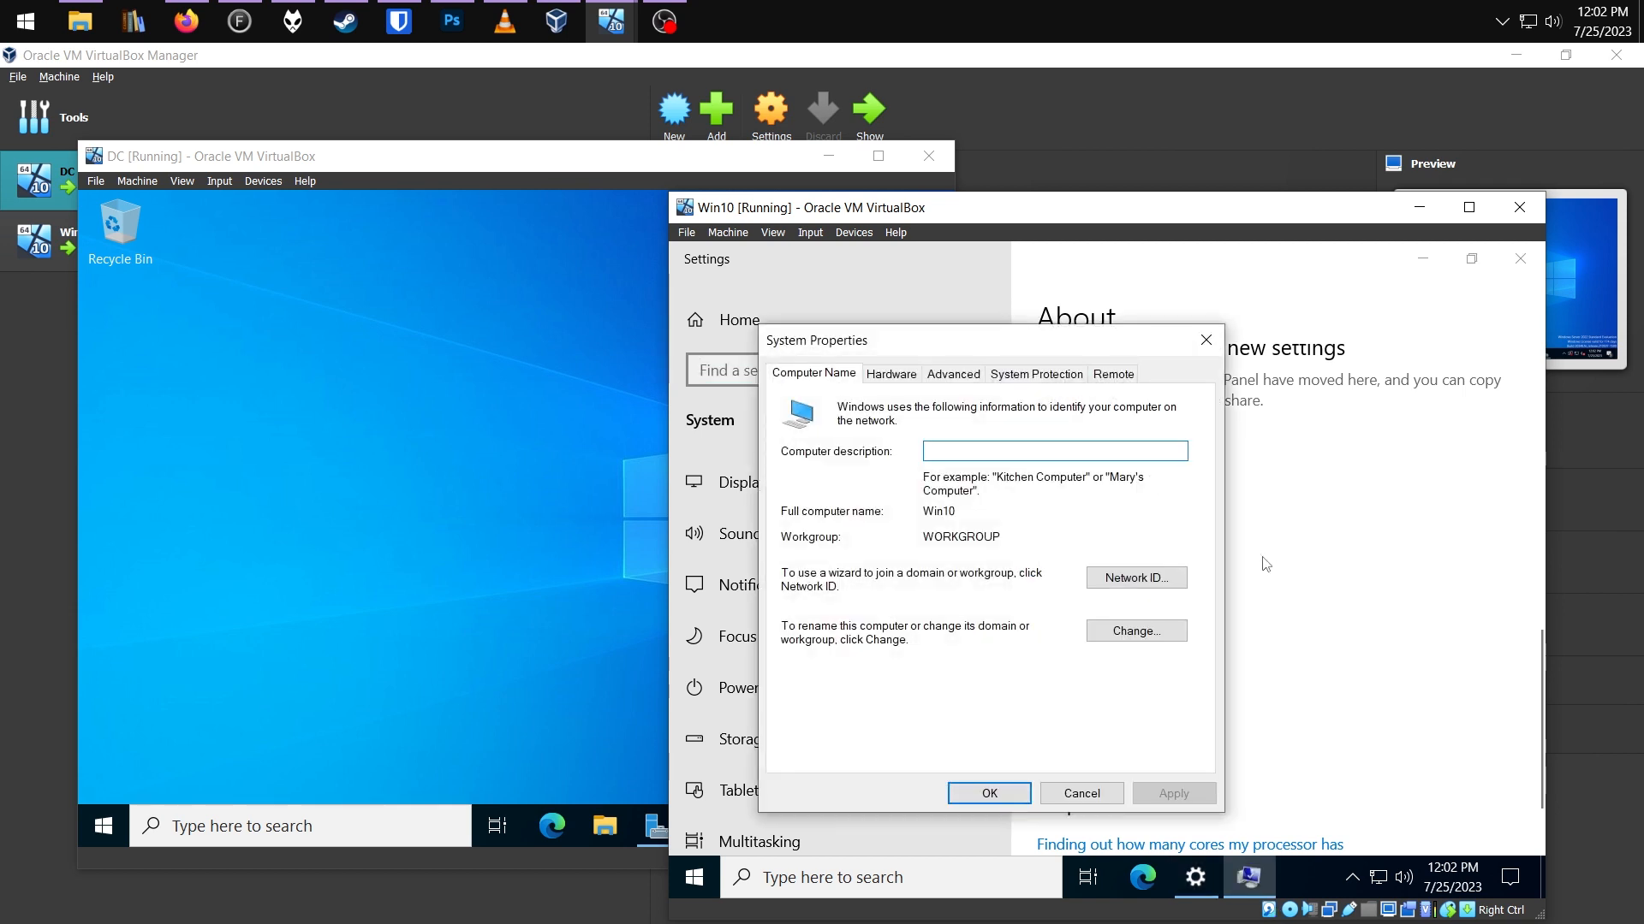
left_click(1147, 638)
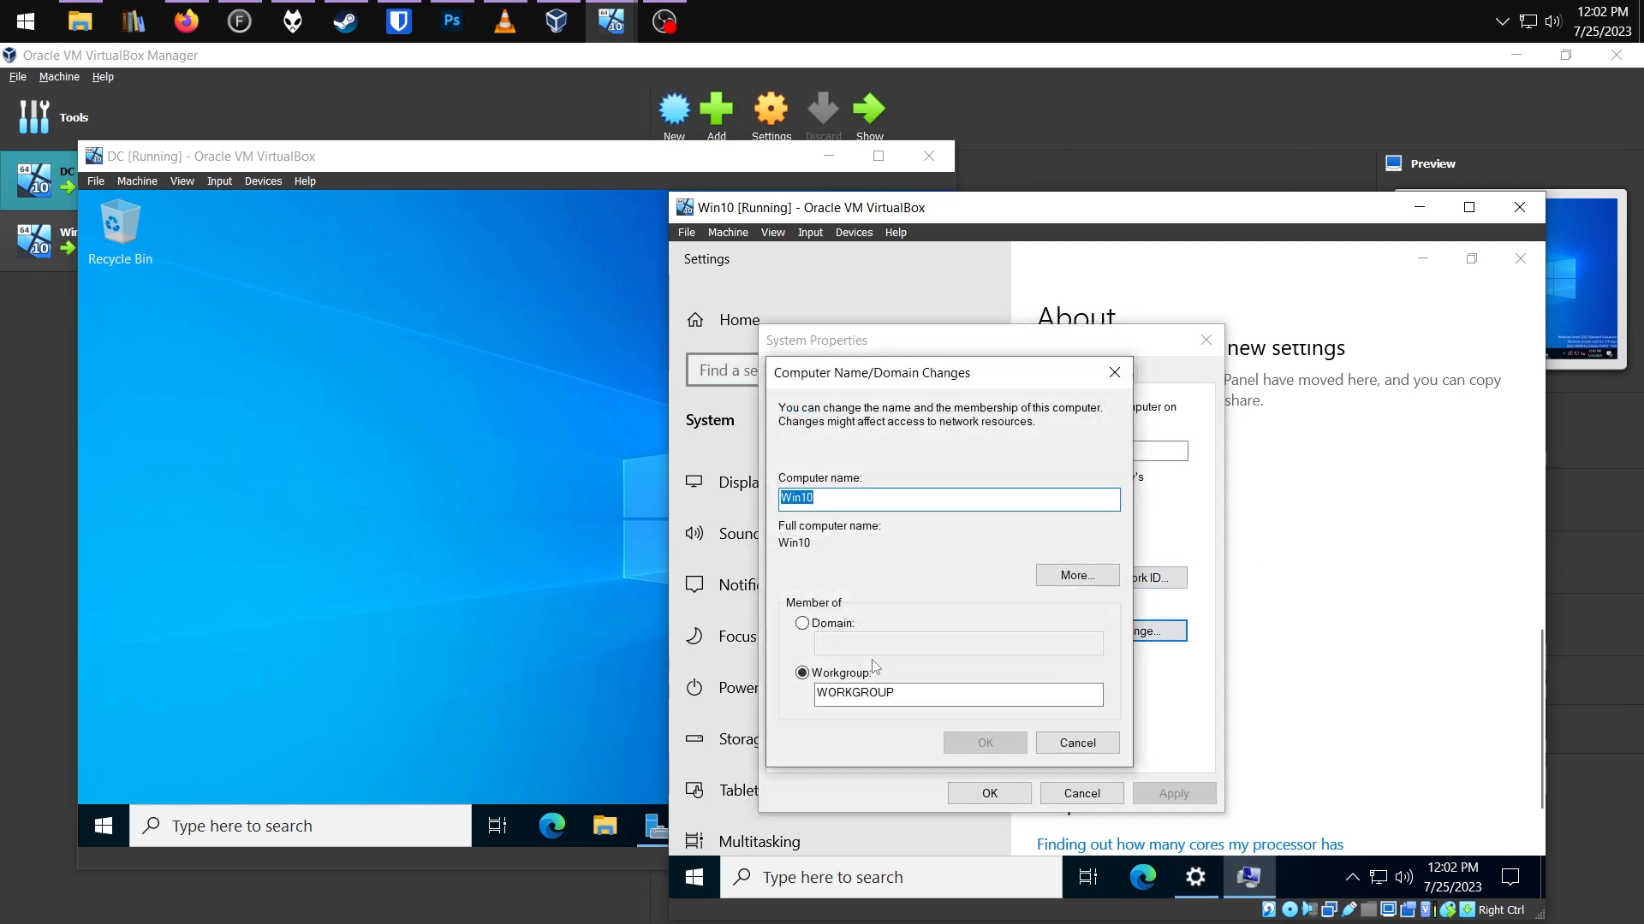
left_click(863, 624)
left_click(894, 644)
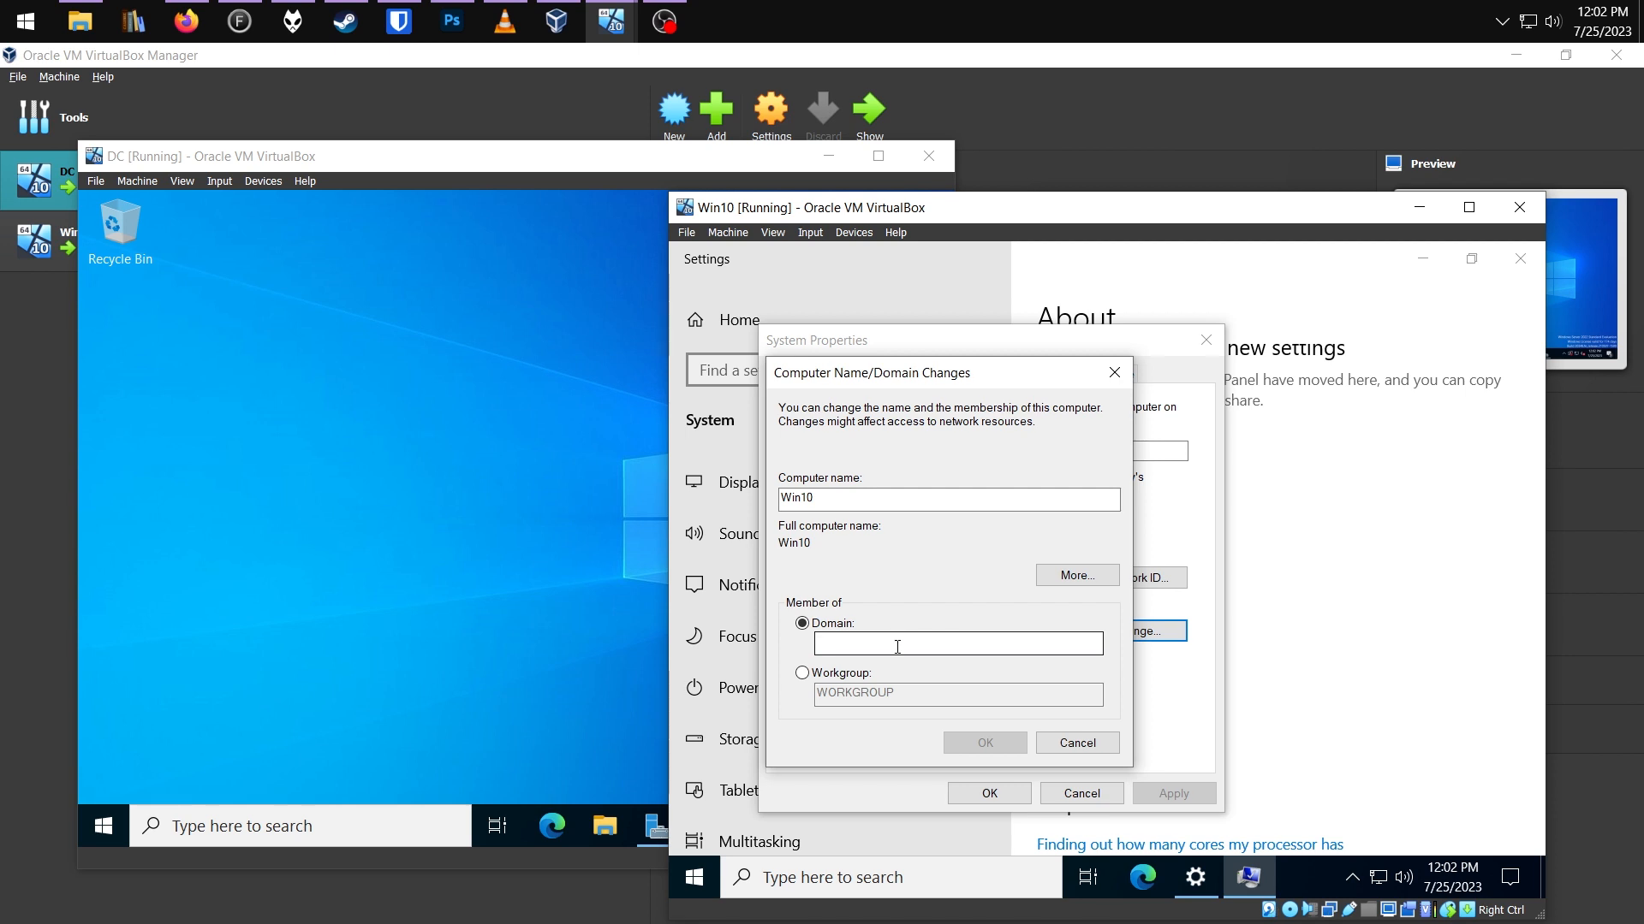
type("domain.com")
left_click(985, 742)
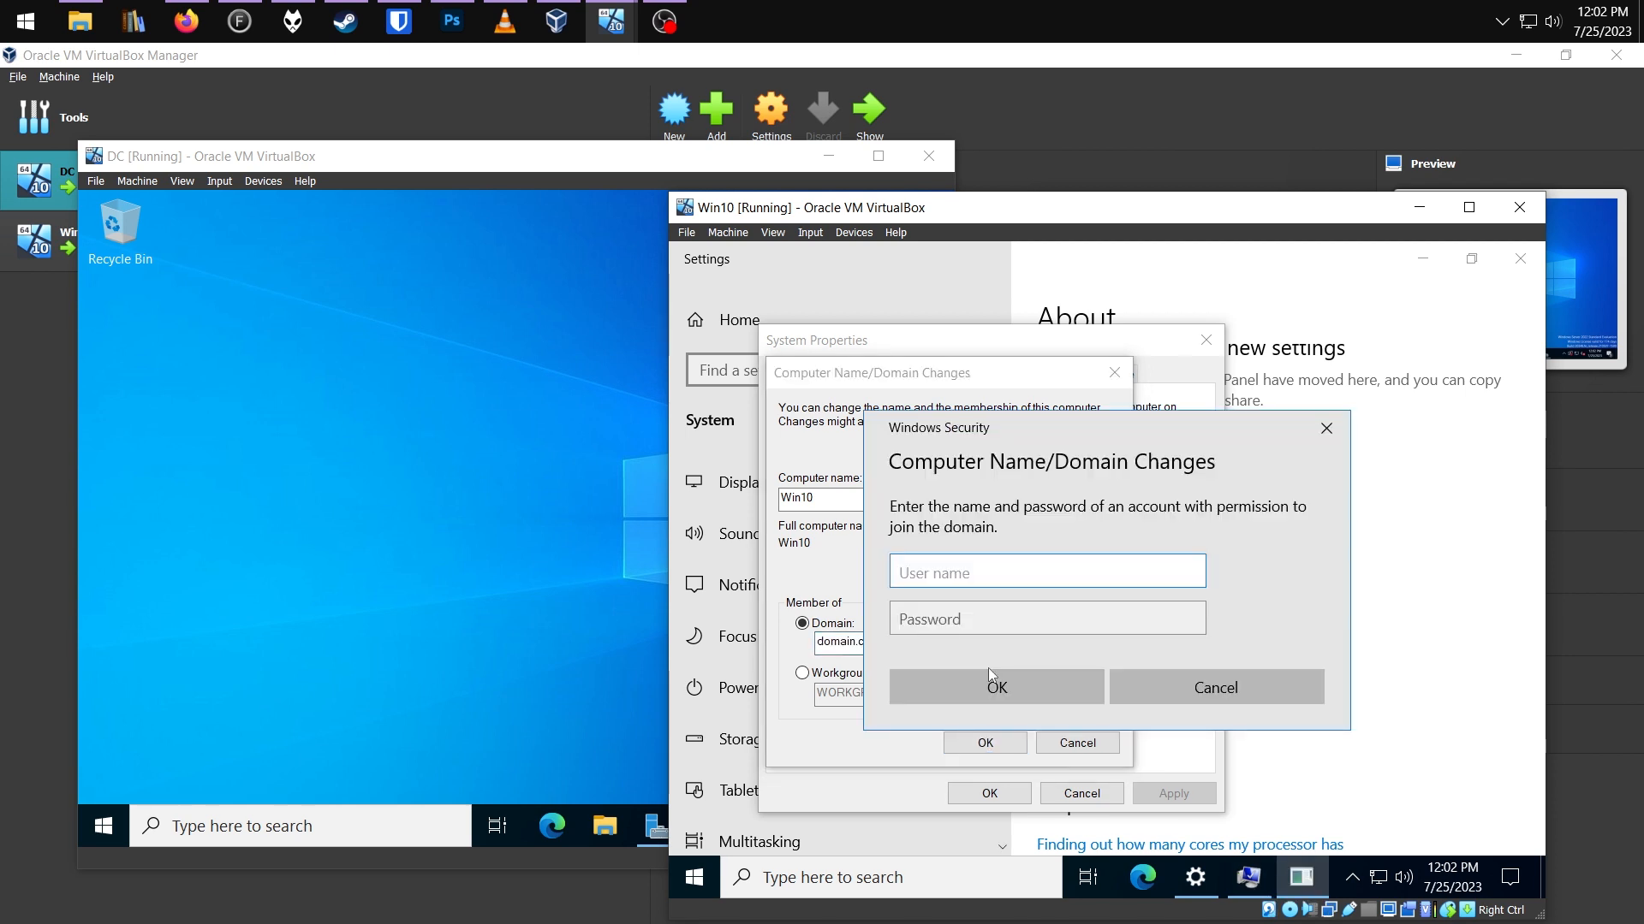
Authenticate with the domain administrator's credentials and acknowledge the welcome to domain.com
type("a-sron")
key("Tab")
type("•••••••")
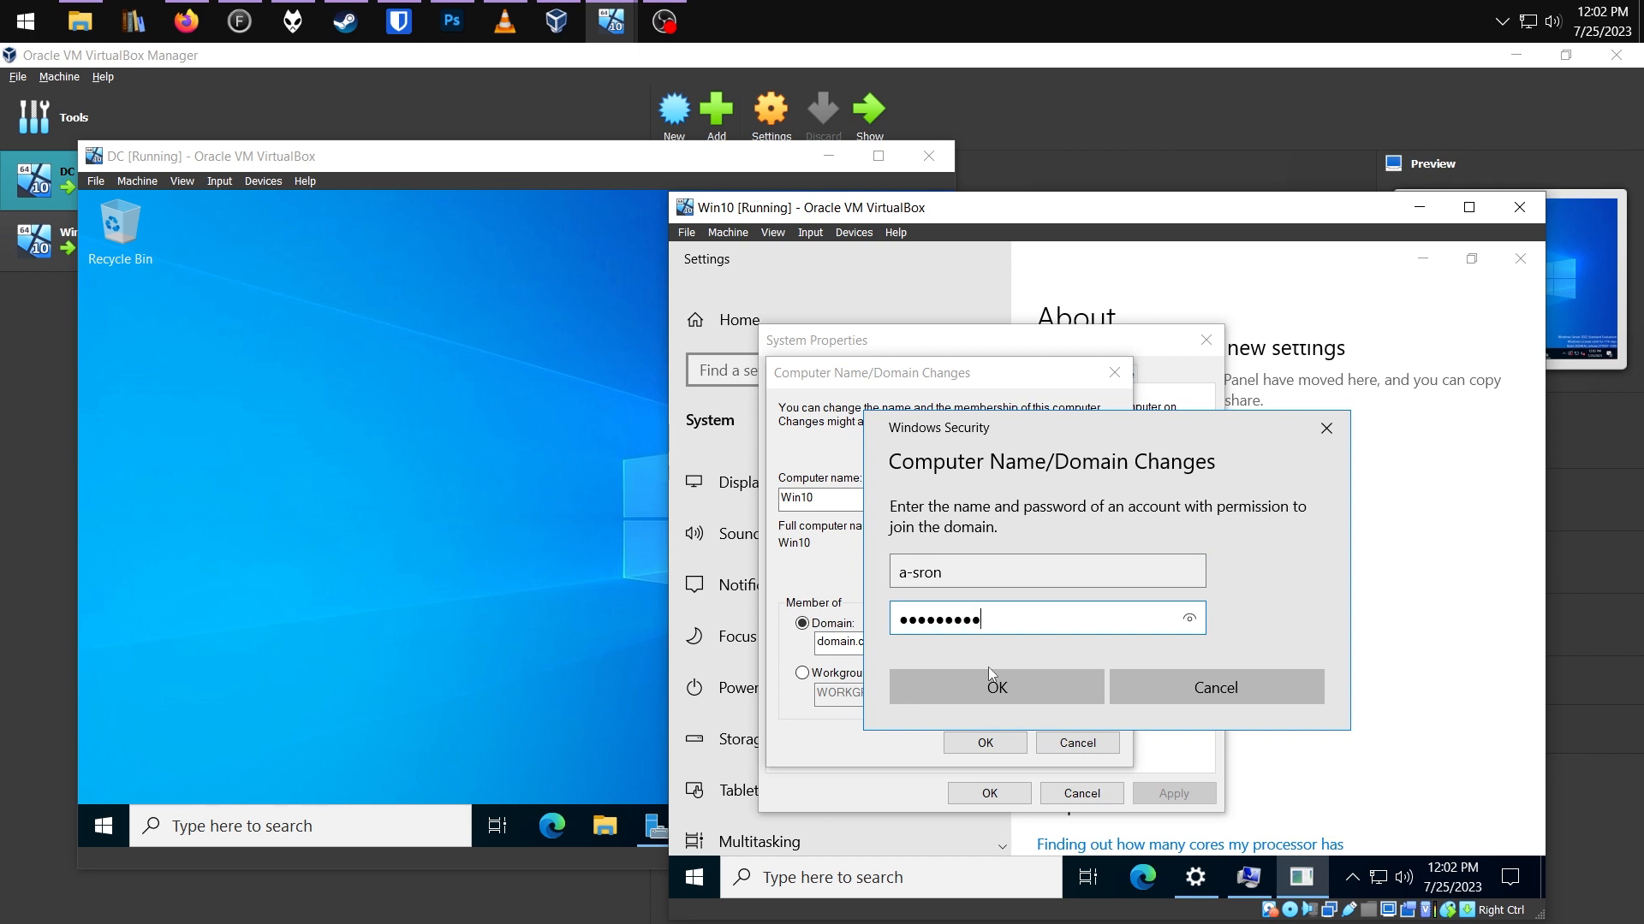
left_click(990, 696)
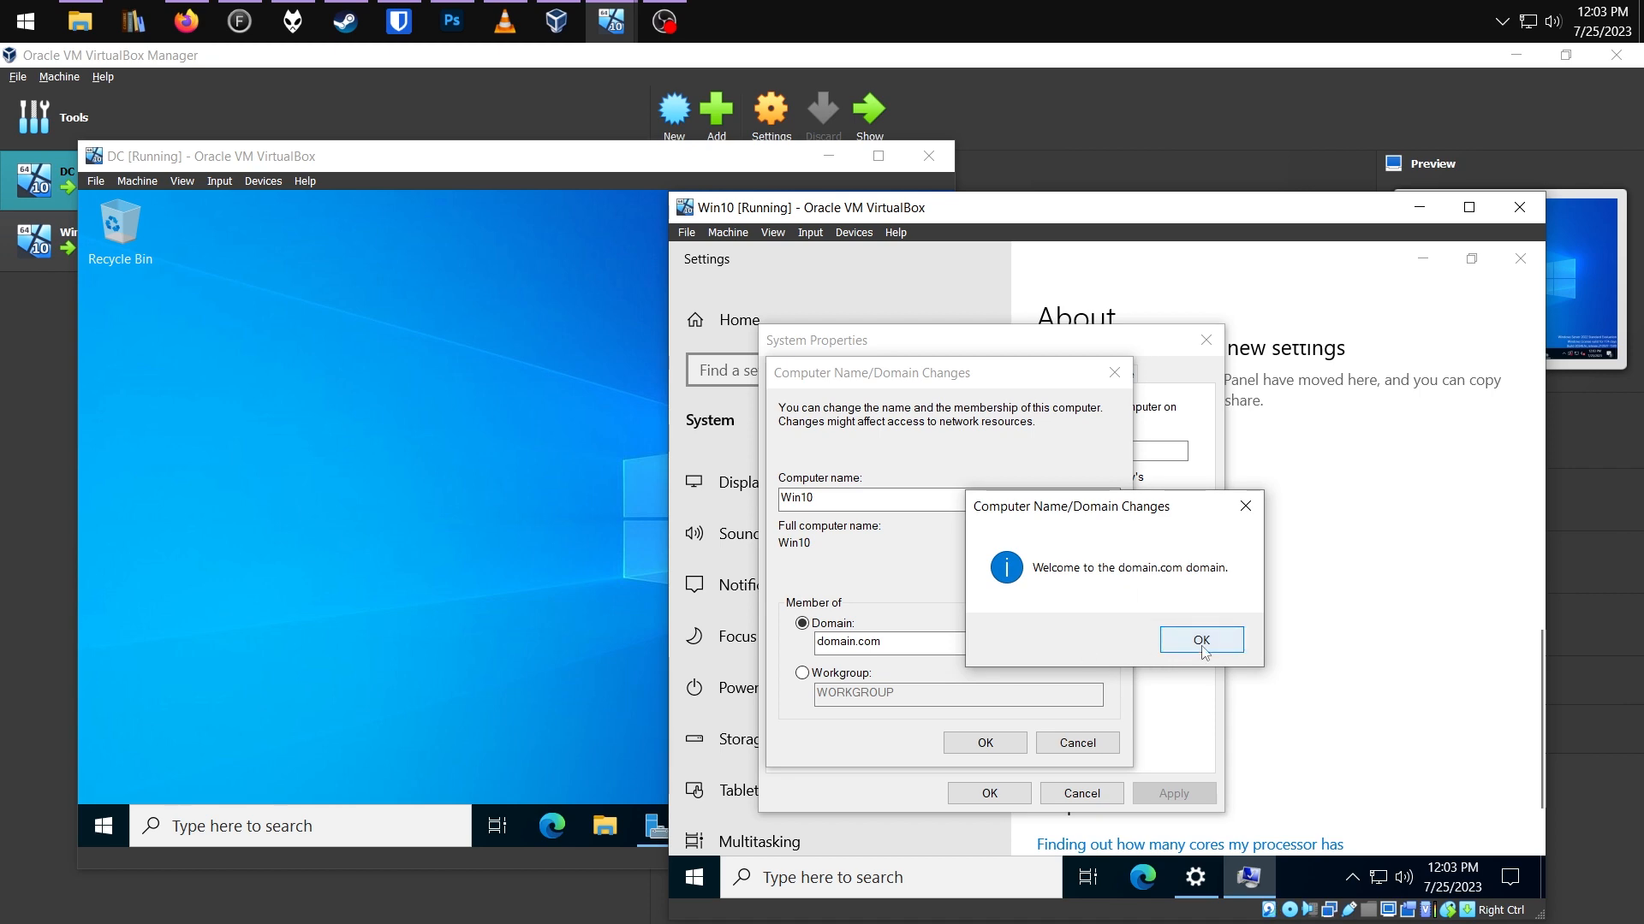
left_click(1203, 649)
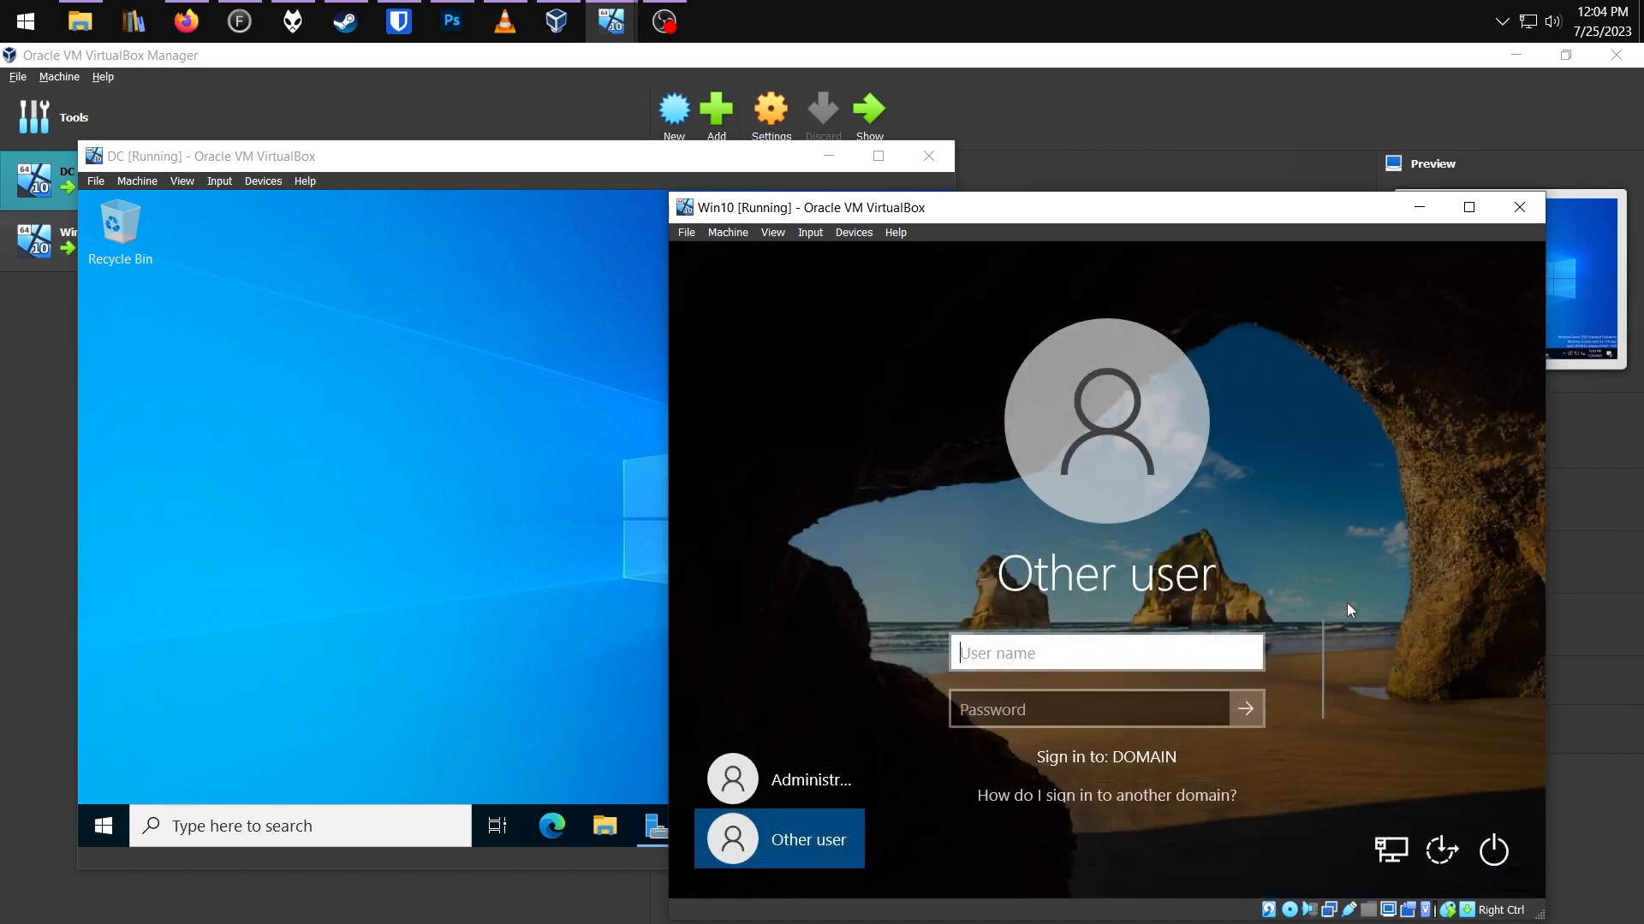
Sign in on Win10 as the domain user, then select WIN10 under the DC's Computers container
key("Tab")
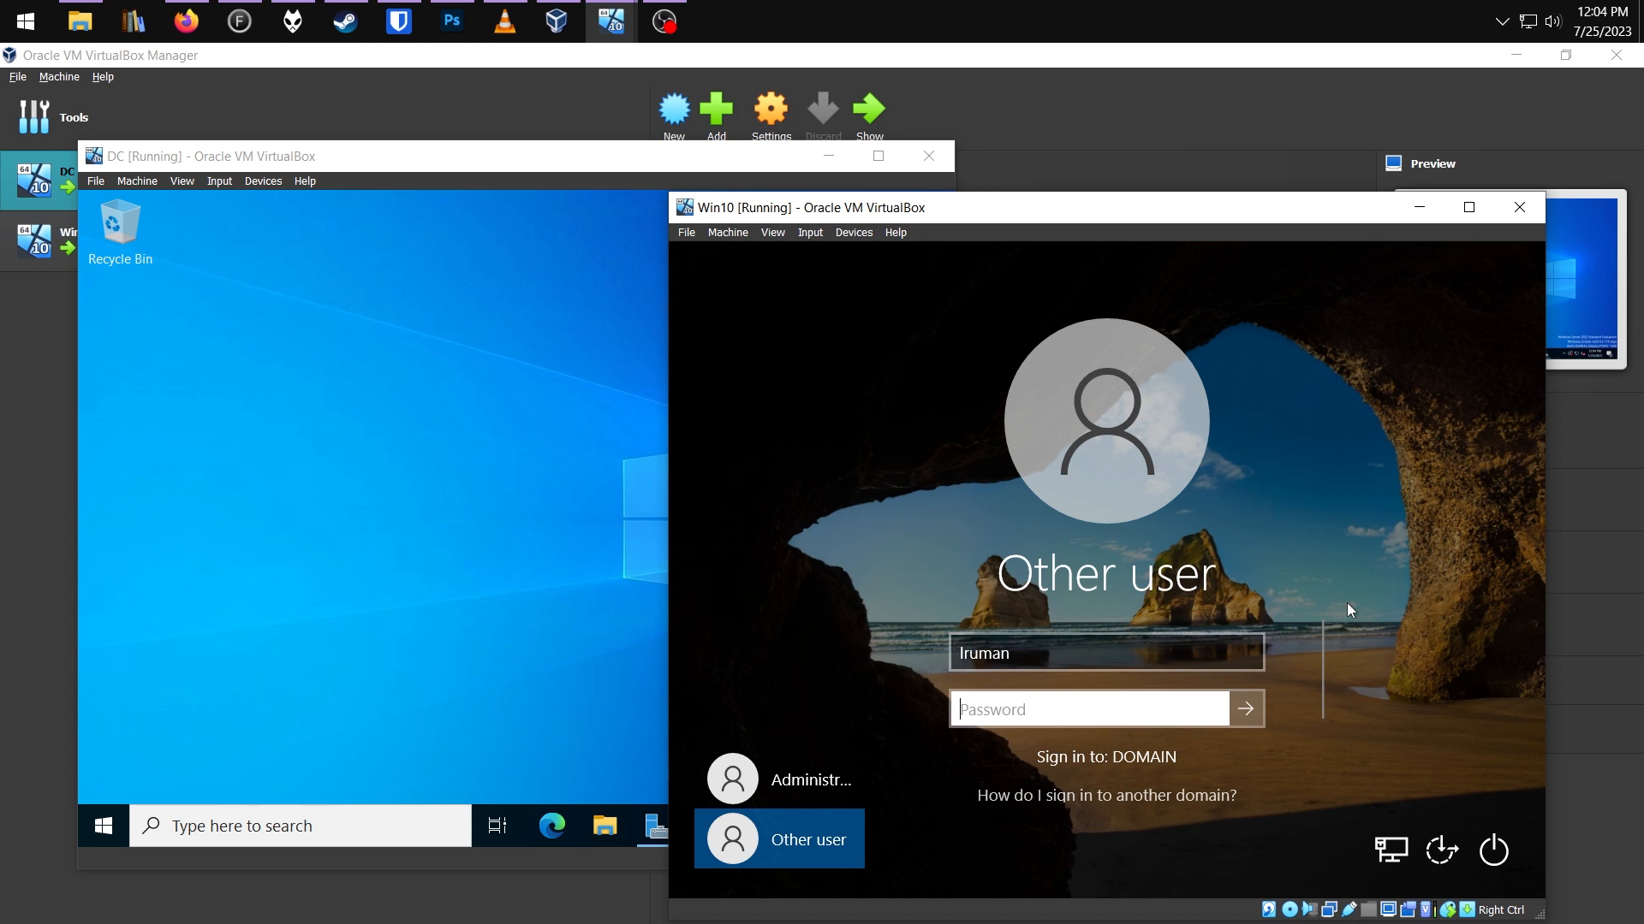
type("••")
key("Return")
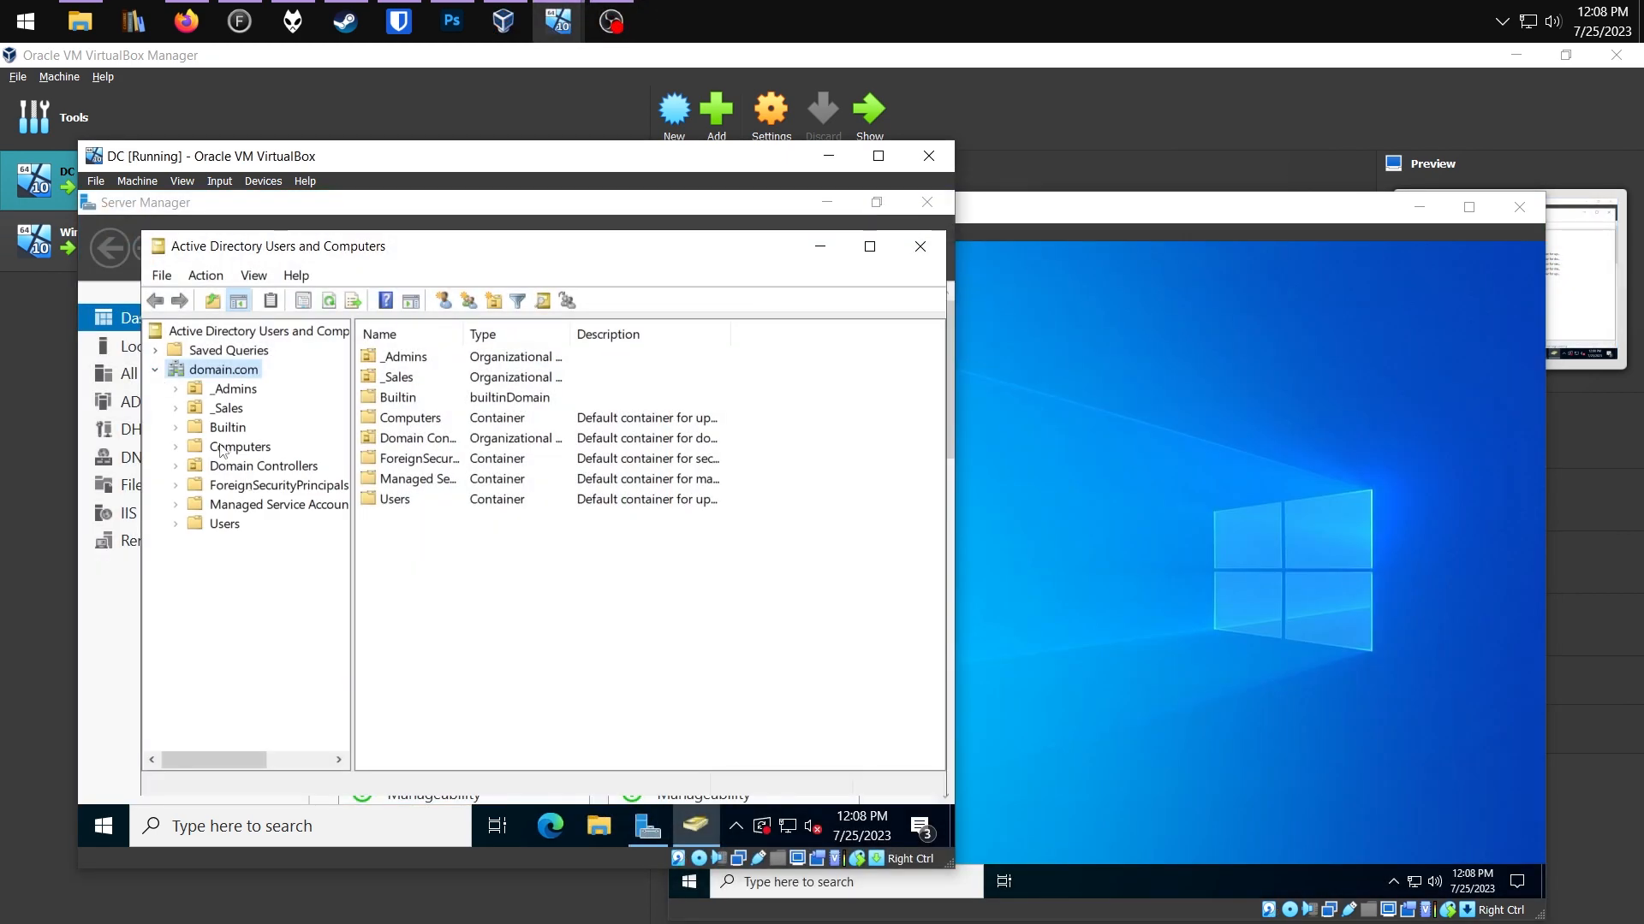
left_click(223, 451)
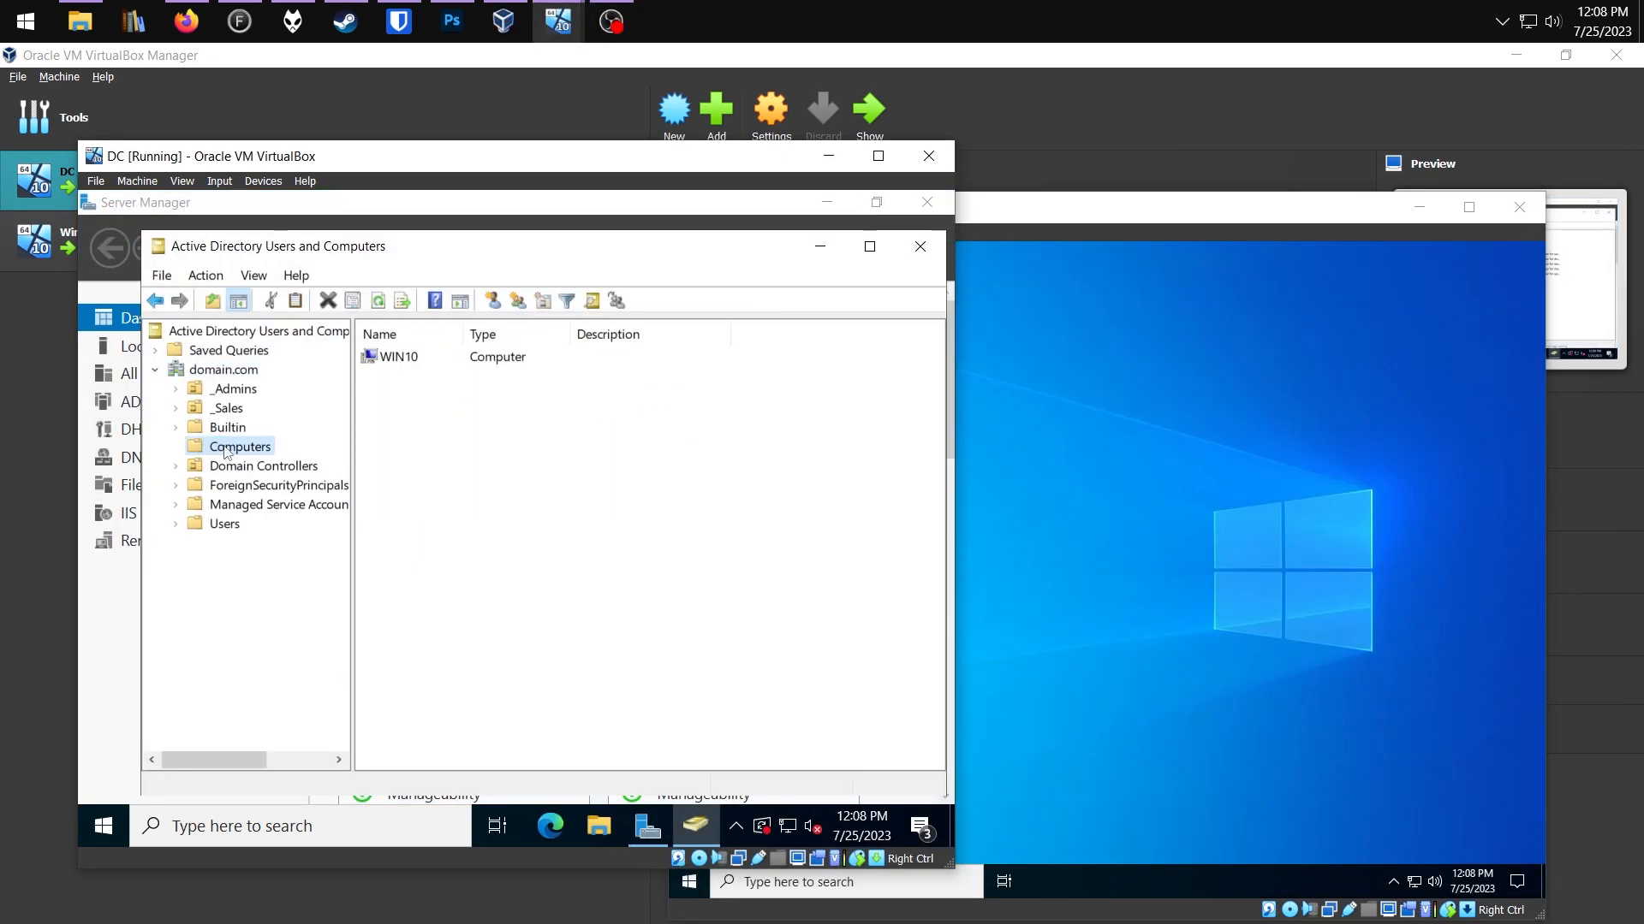
left_click(404, 364)
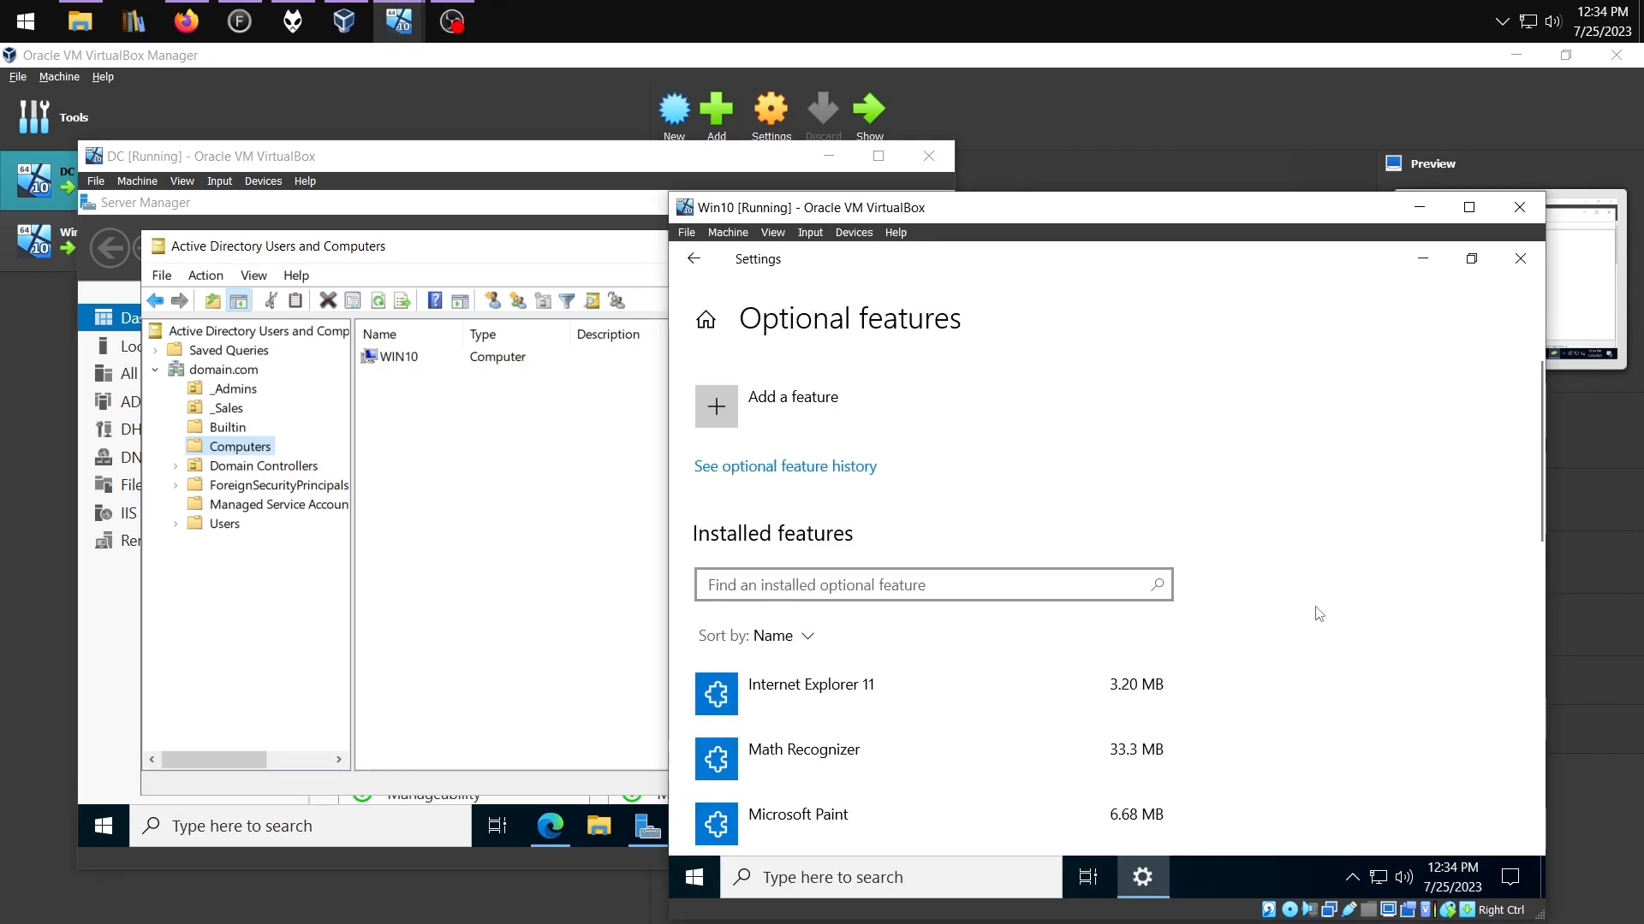
Browse the optional features to add, then drag a user from _Admins onto the _Sales OU
left_click(840, 428)
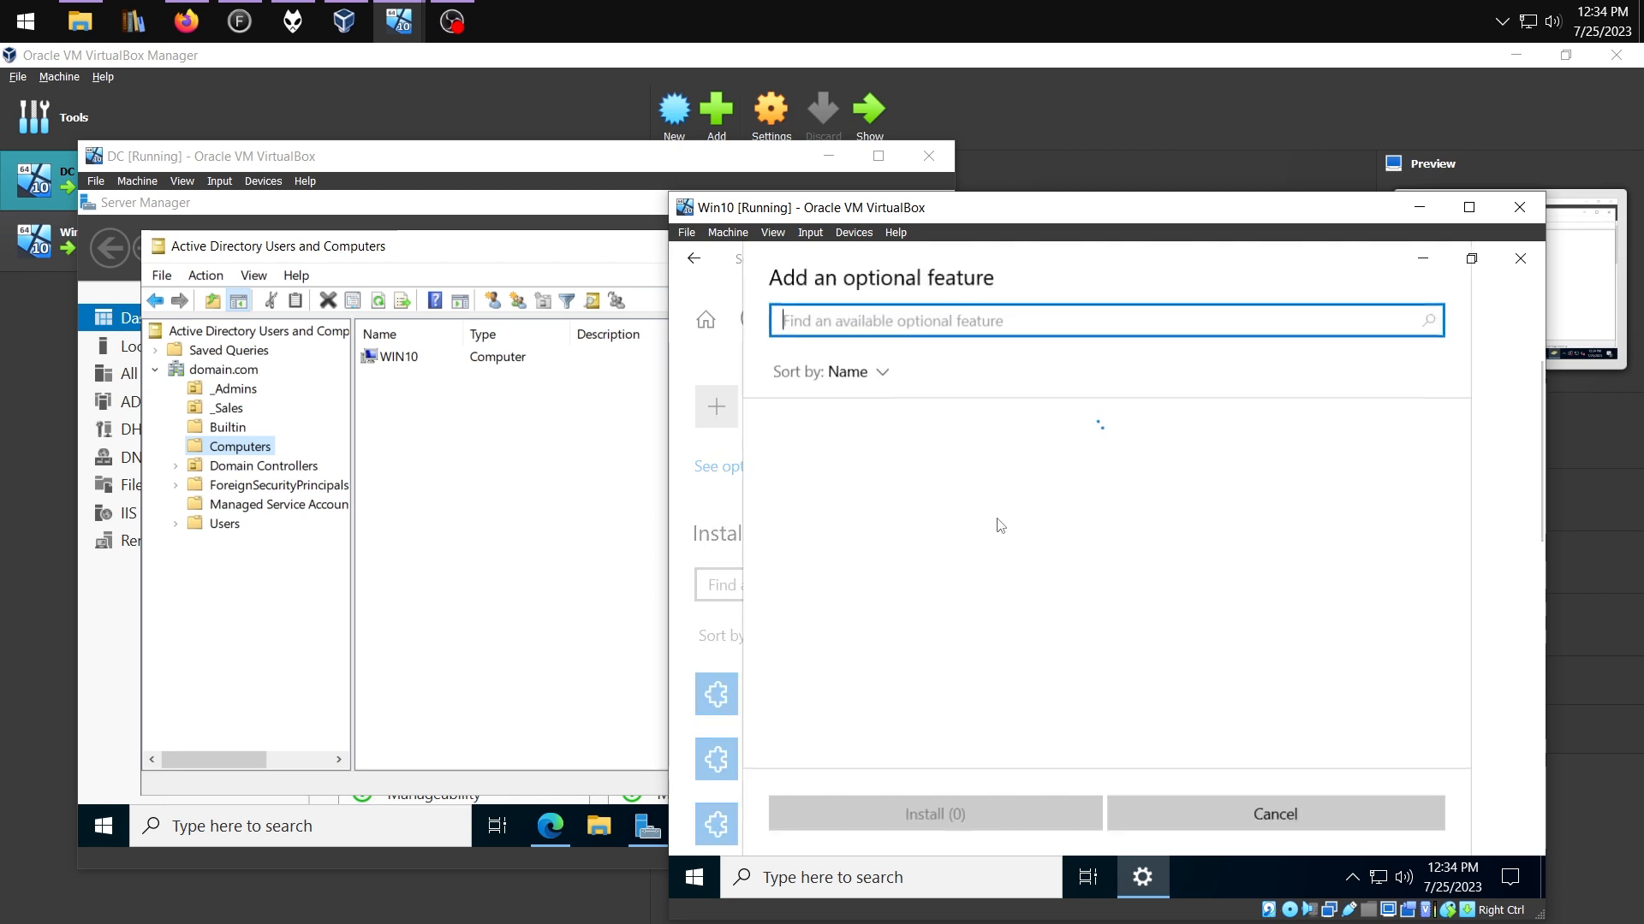
scroll(1078, 599, "down", 15)
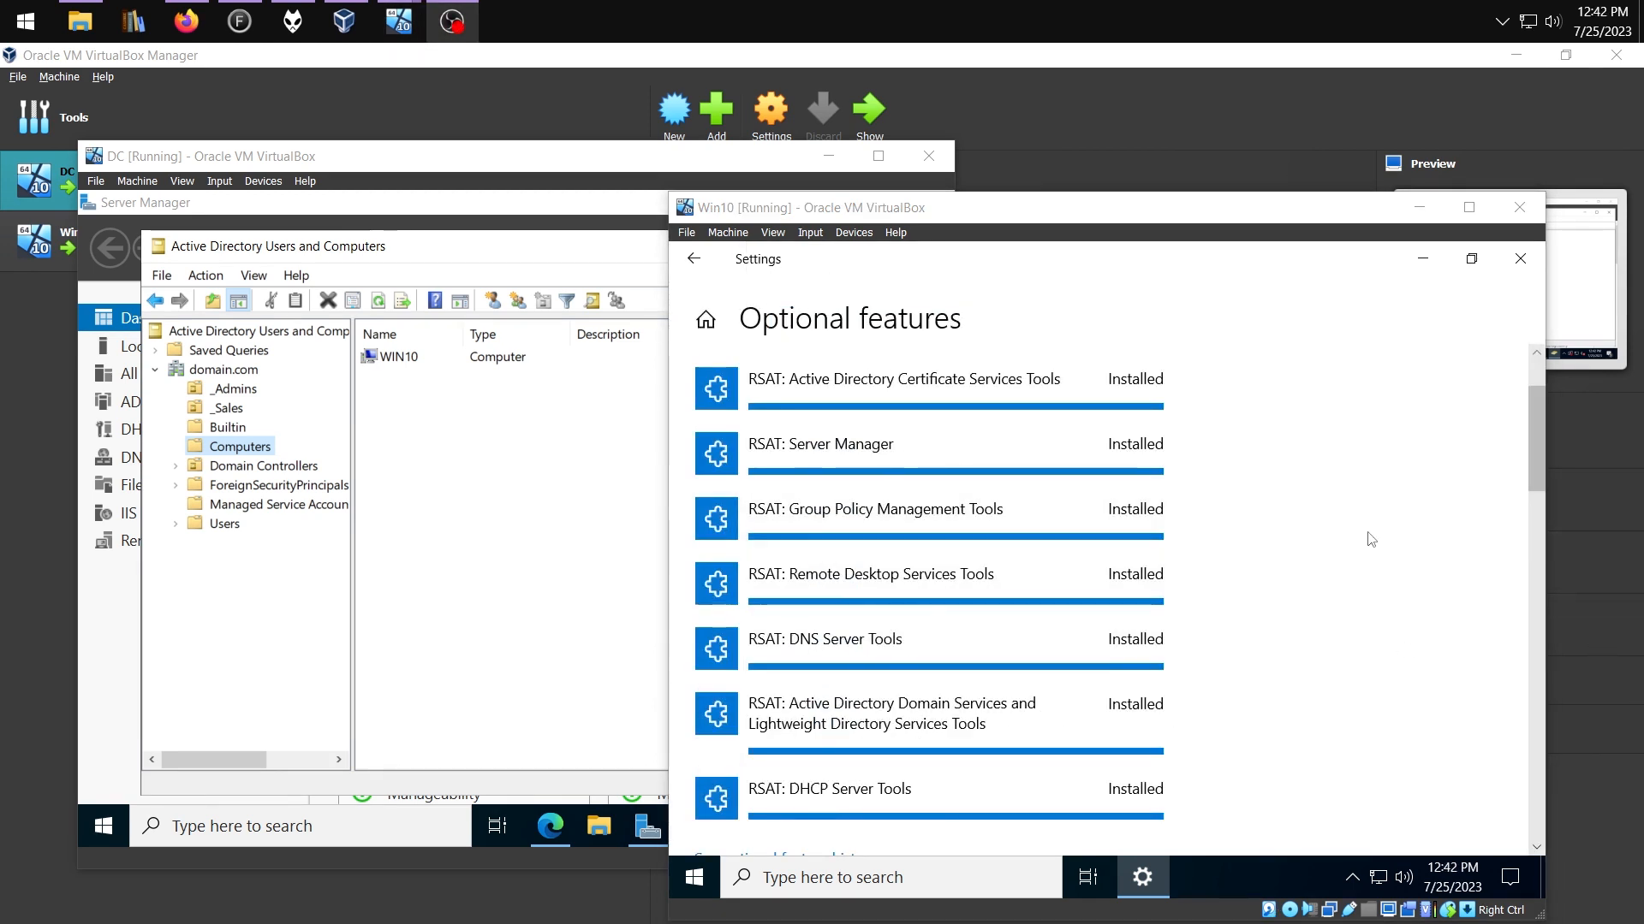
left_click_drag(997, 409, 815, 460)
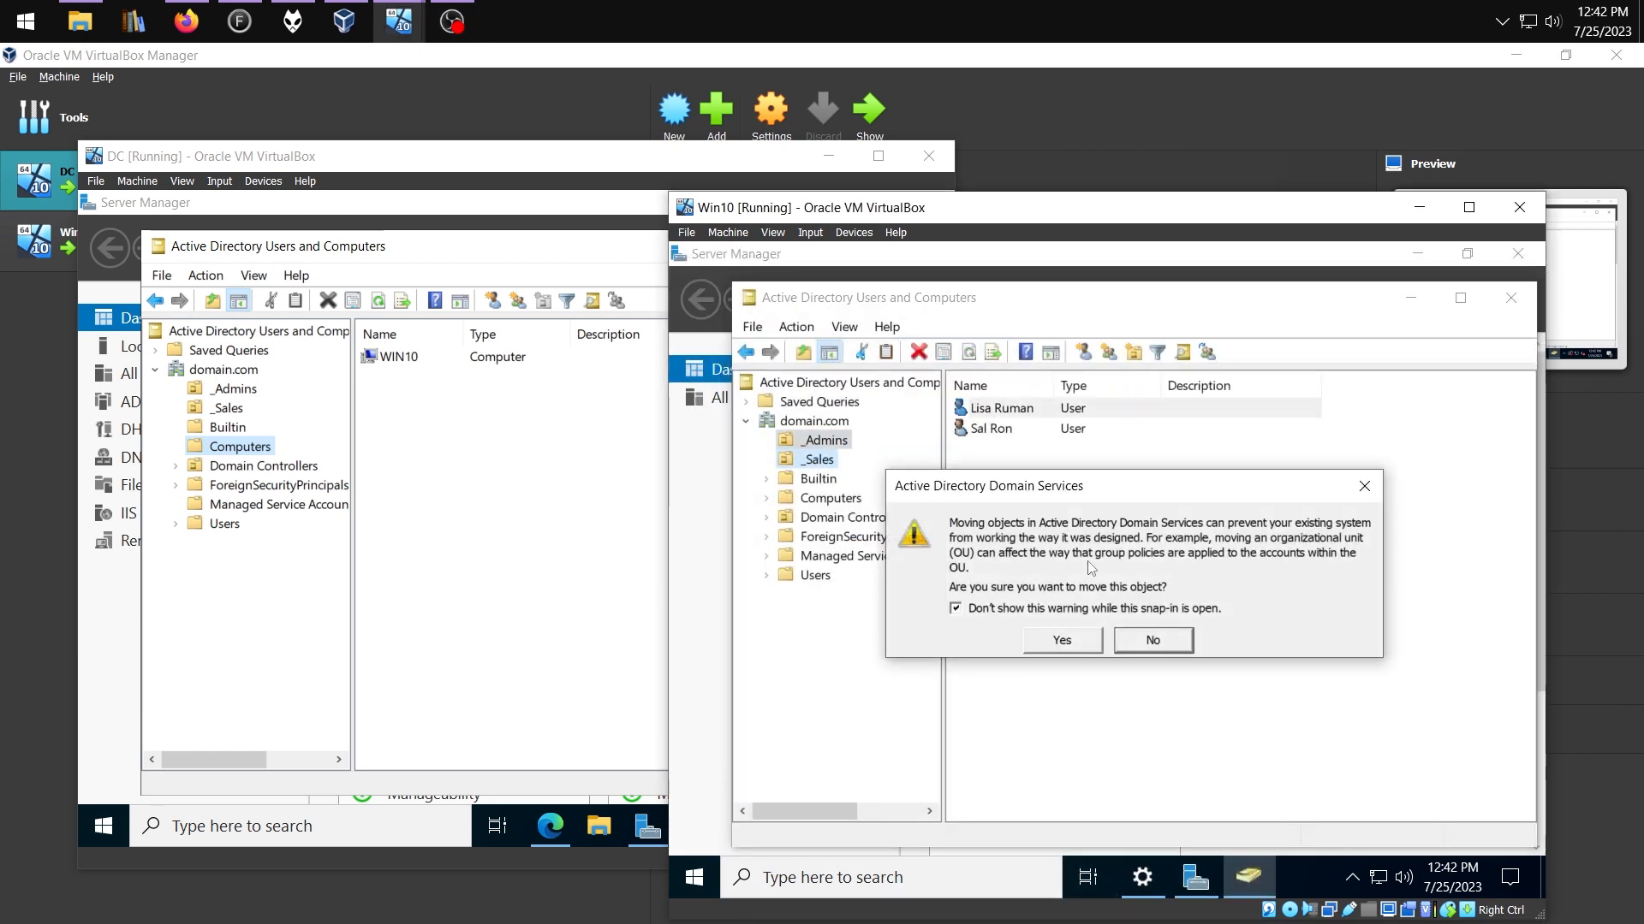
Confirm moving the user into _Sales, view the OU, and sign out of the client
left_click(1043, 642)
left_click(817, 460)
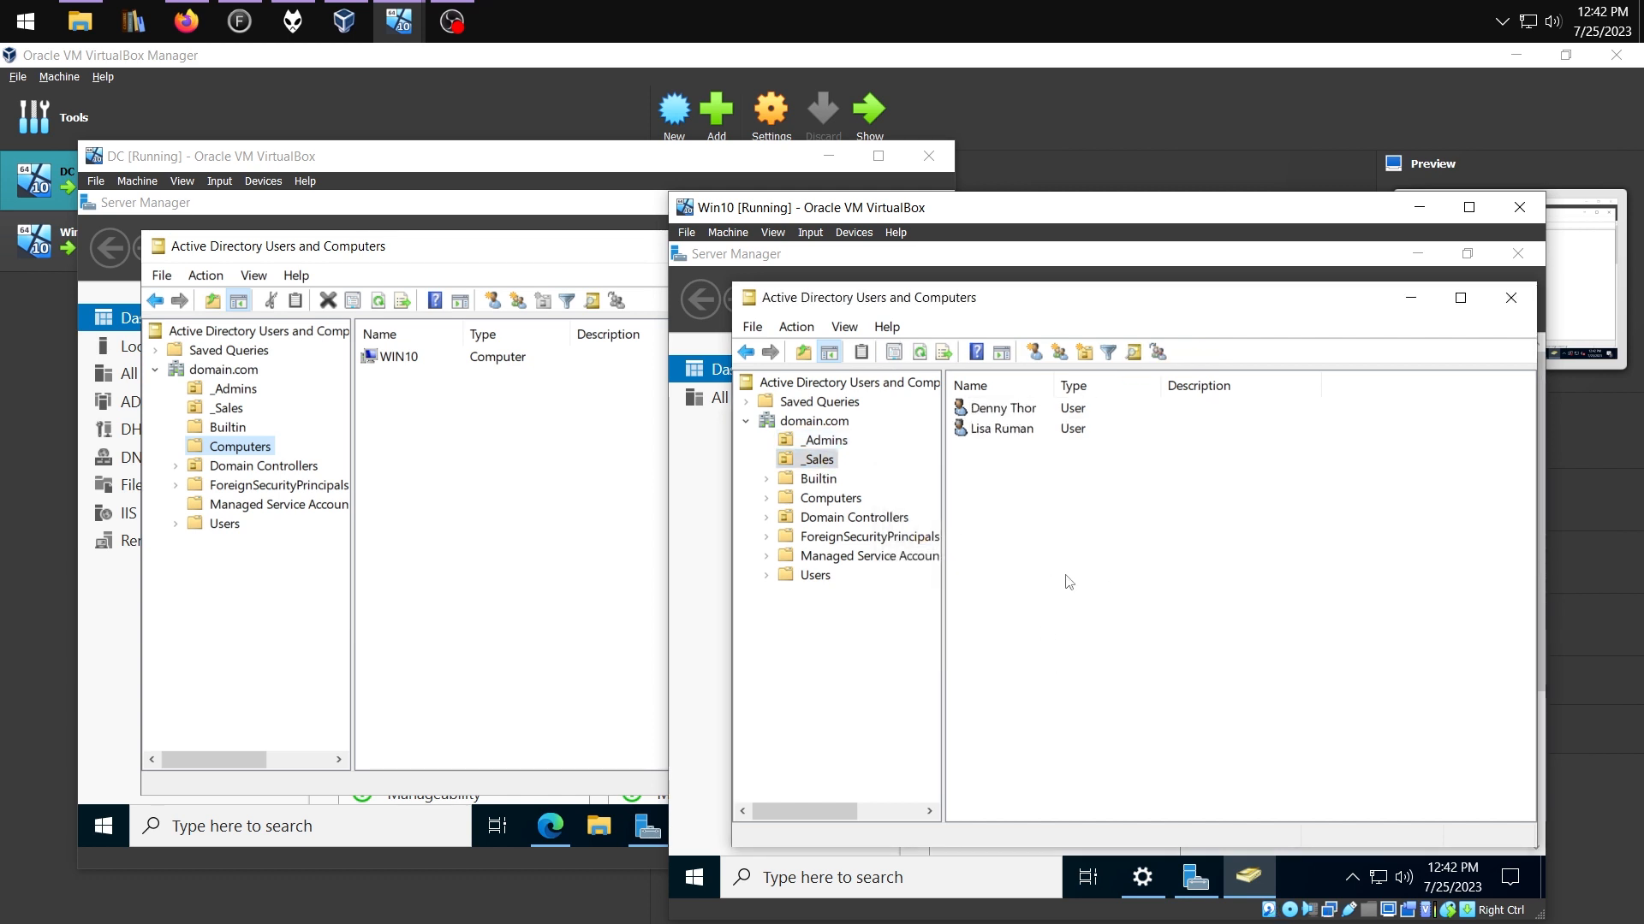
right_click(691, 878)
mouse_move(800, 818)
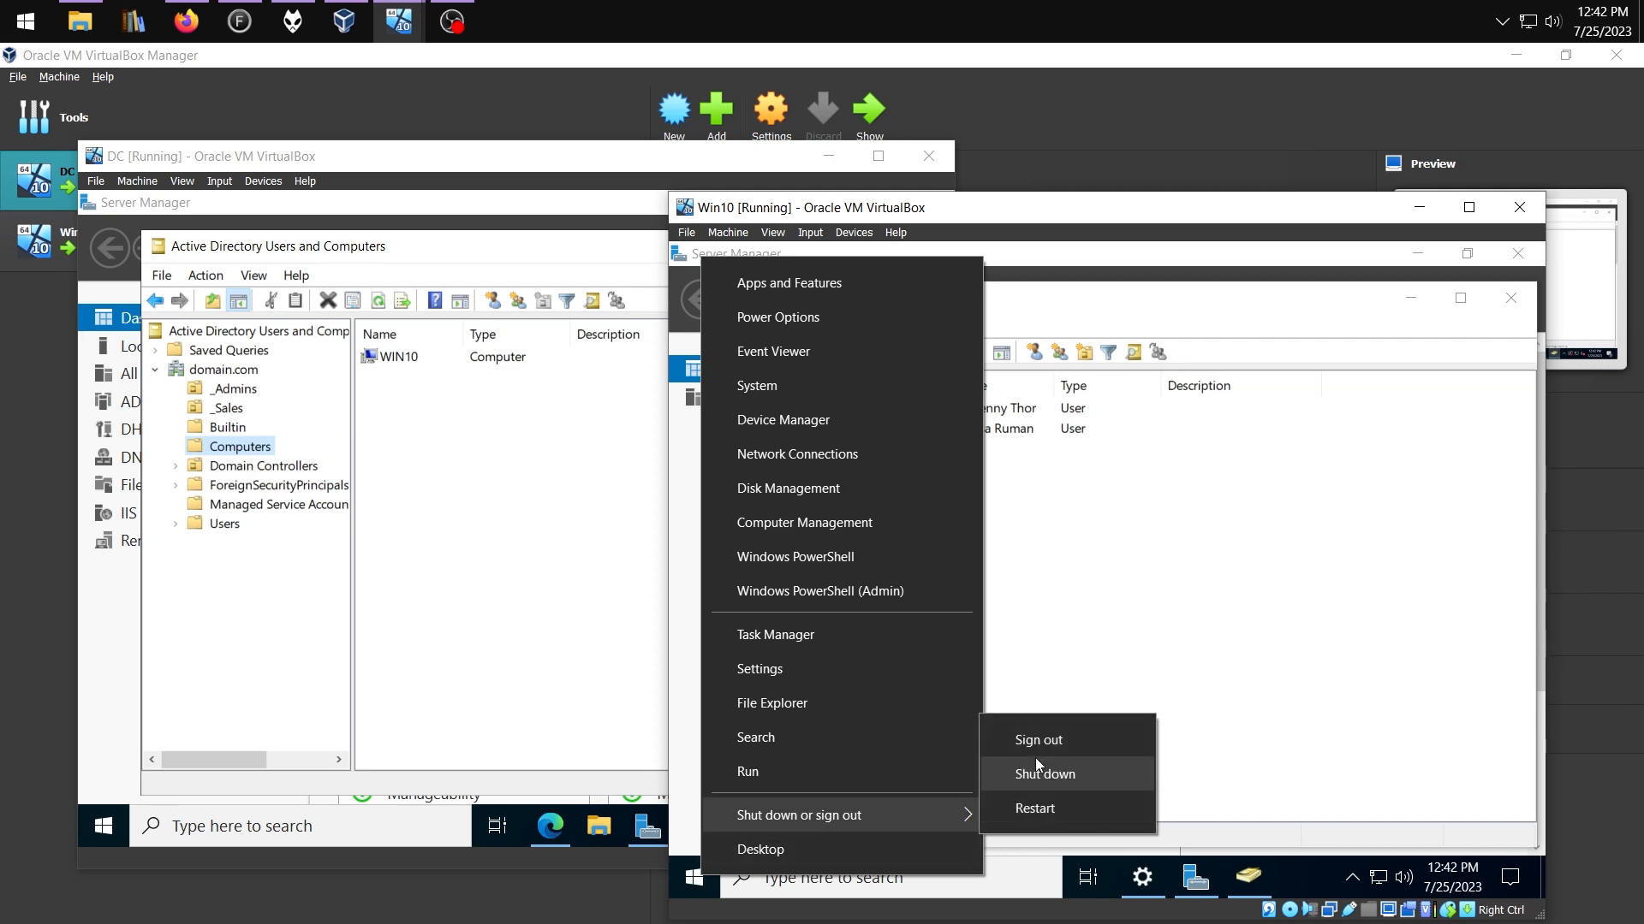
left_click(1046, 732)
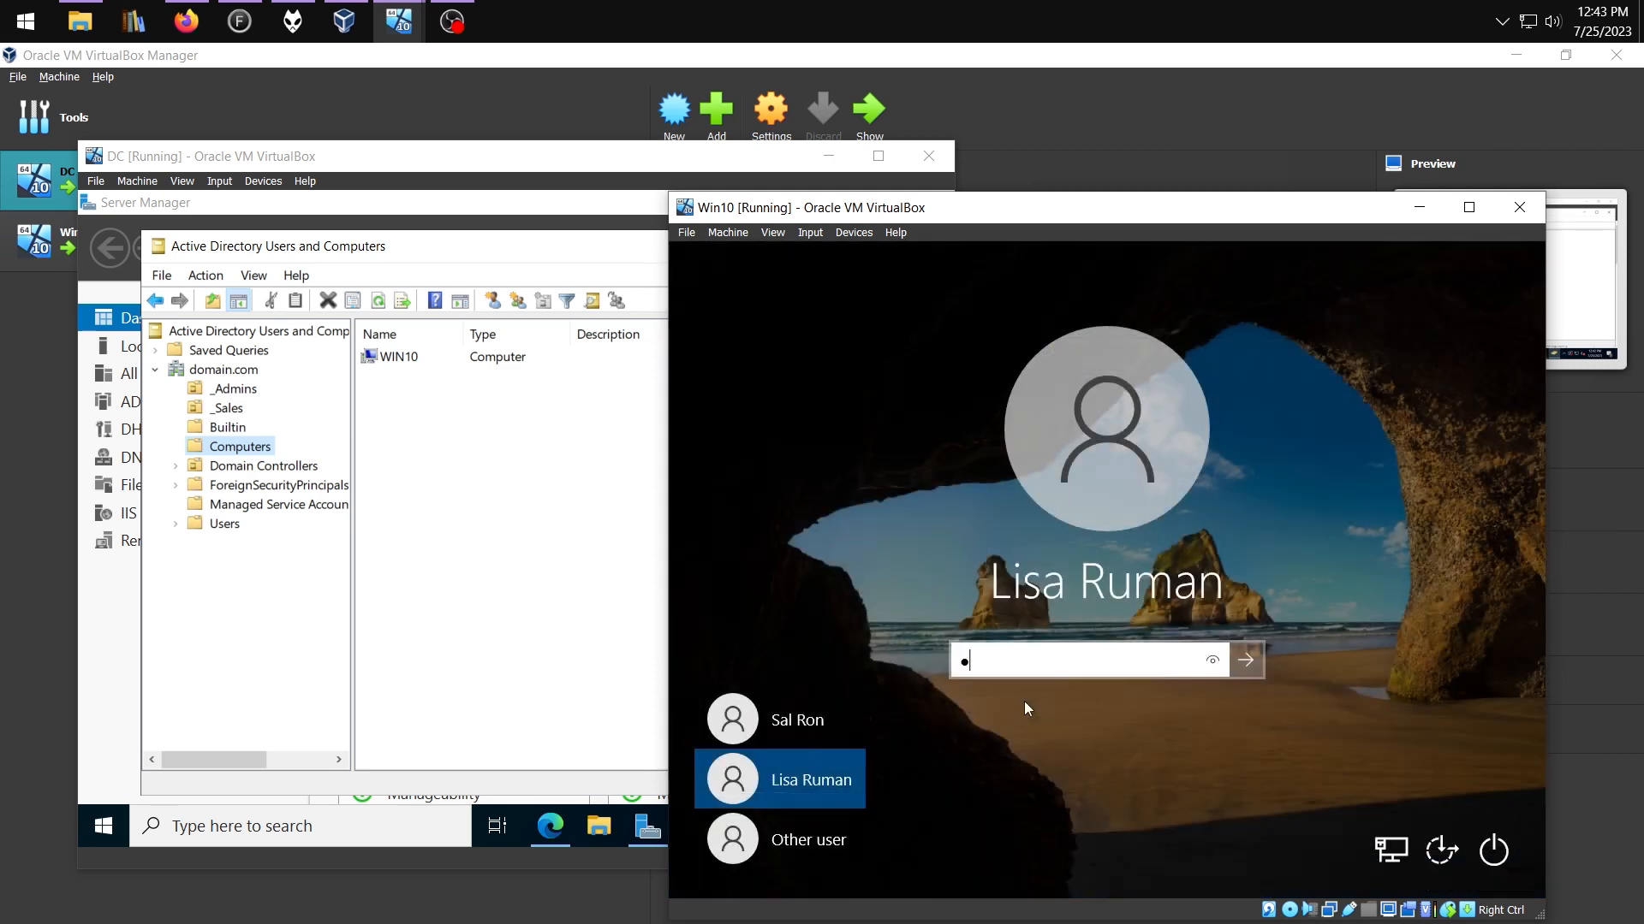
Sign in as the sales user and attempt moving a sales user into _Admins, which is denied
key("Return")
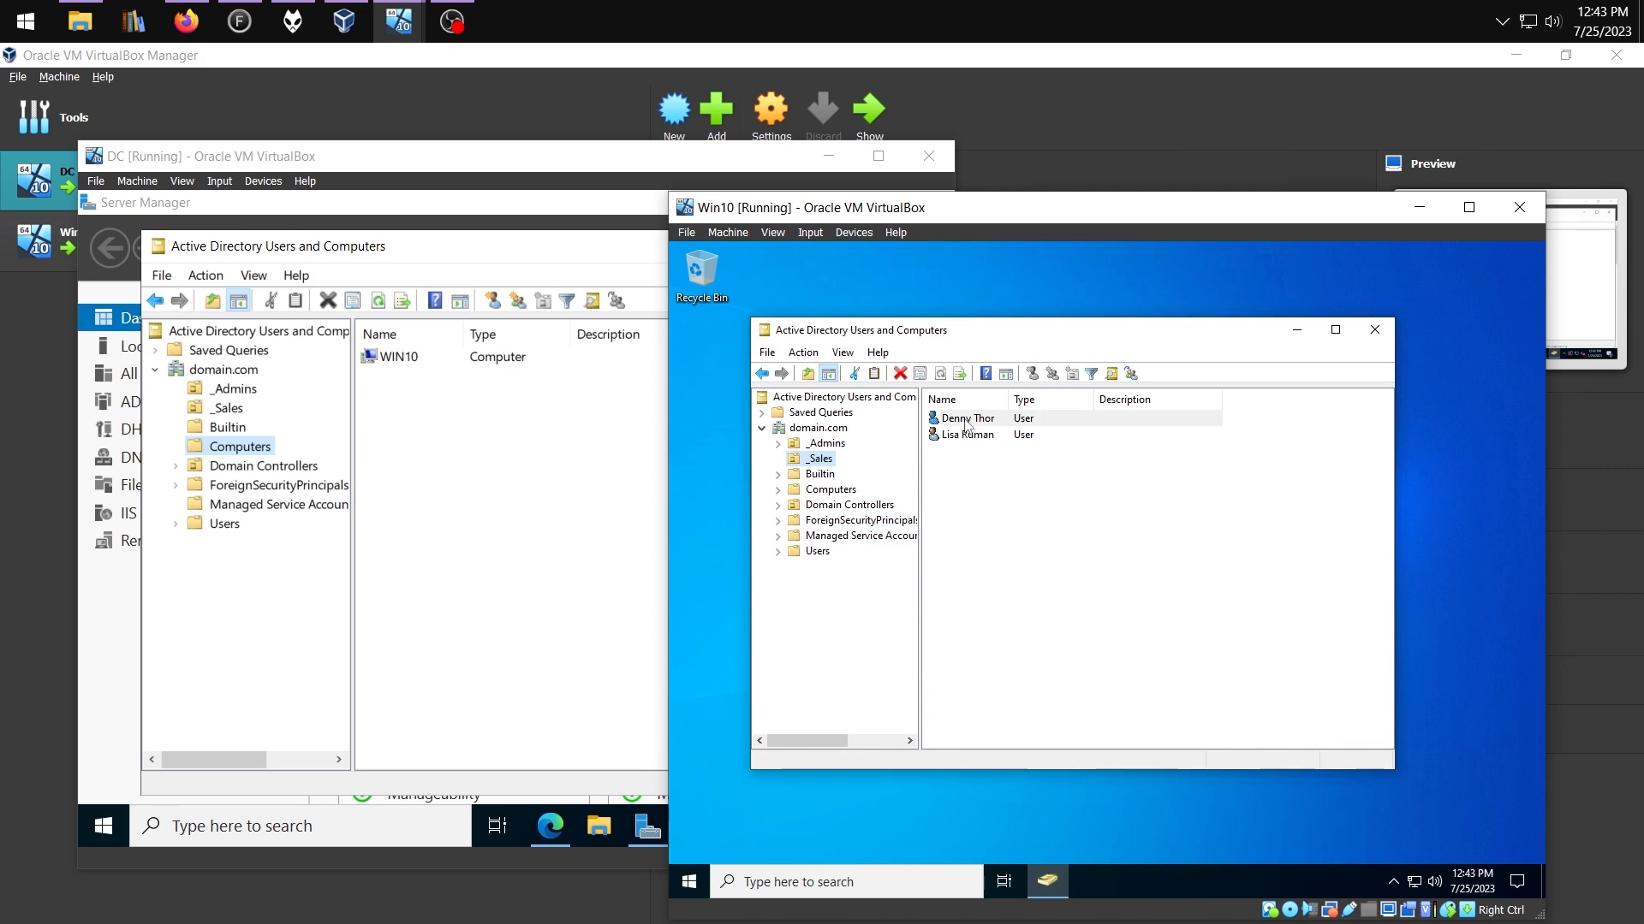
left_click_drag(968, 423, 820, 445)
left_click(1013, 603)
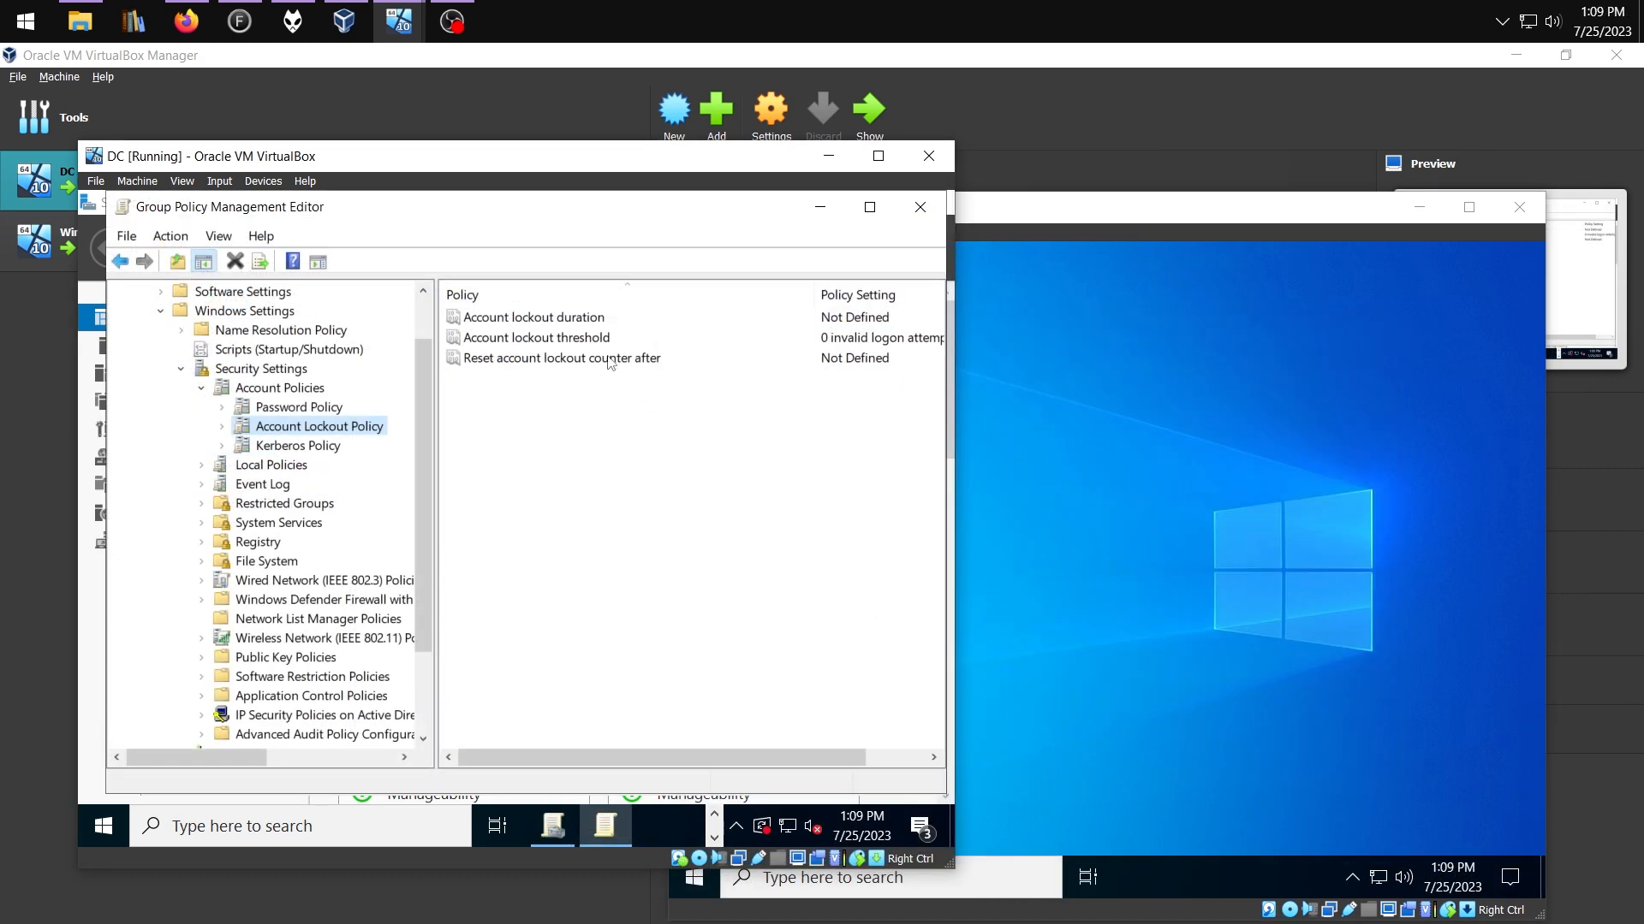
Set Account lockout threshold to 5 and accept the suggested 30-minute lockout values
double_click(561, 339)
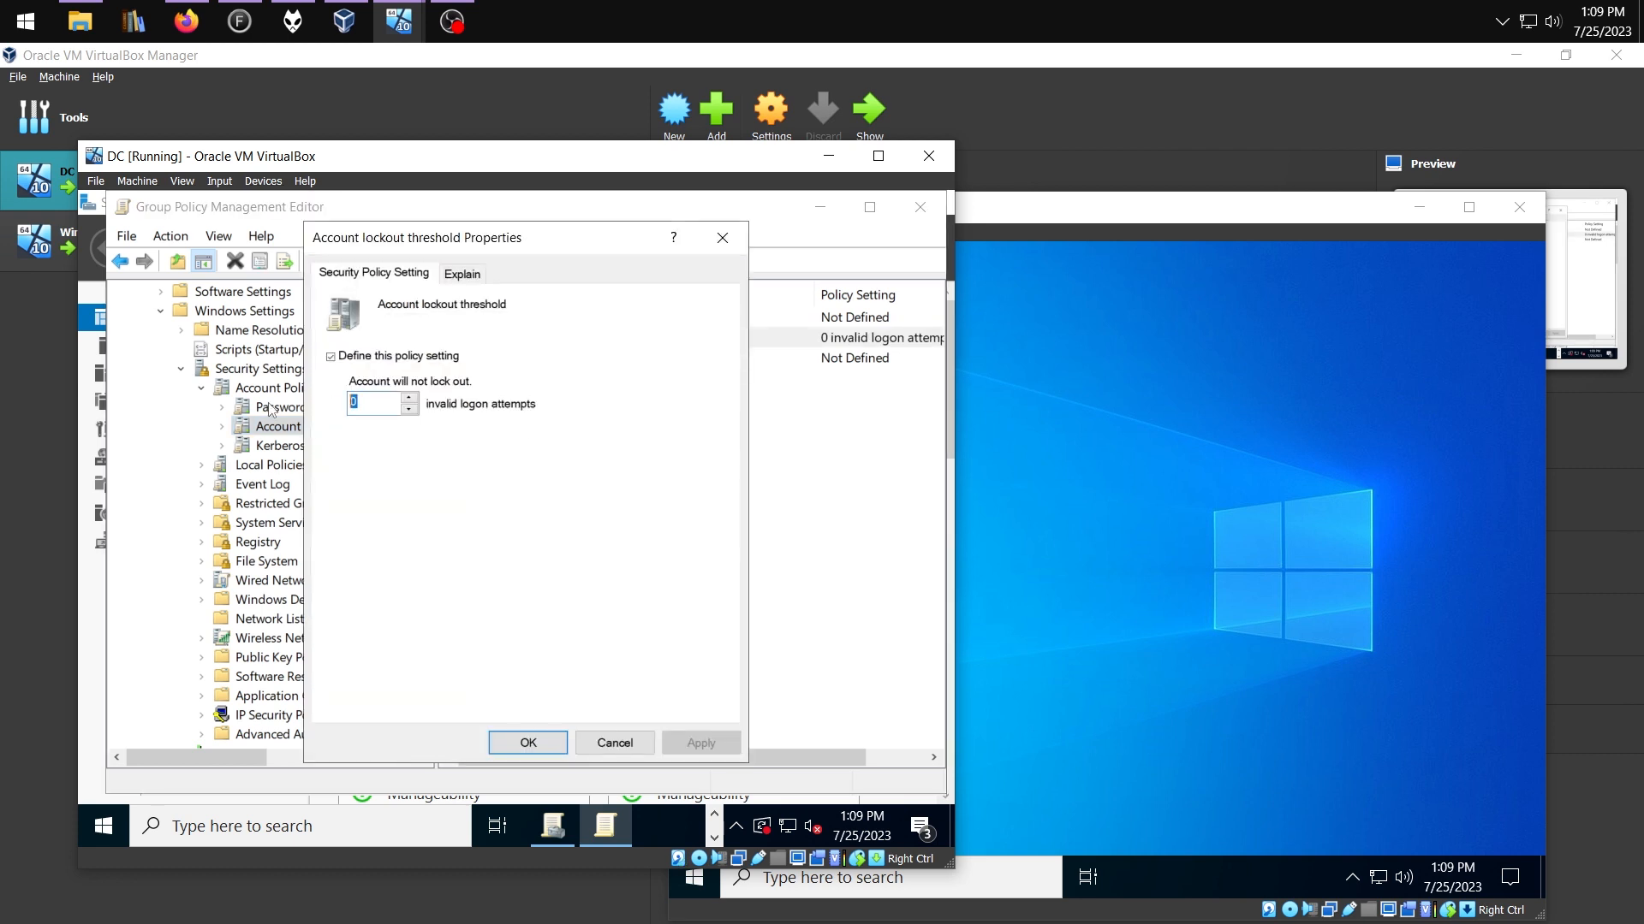
type("5")
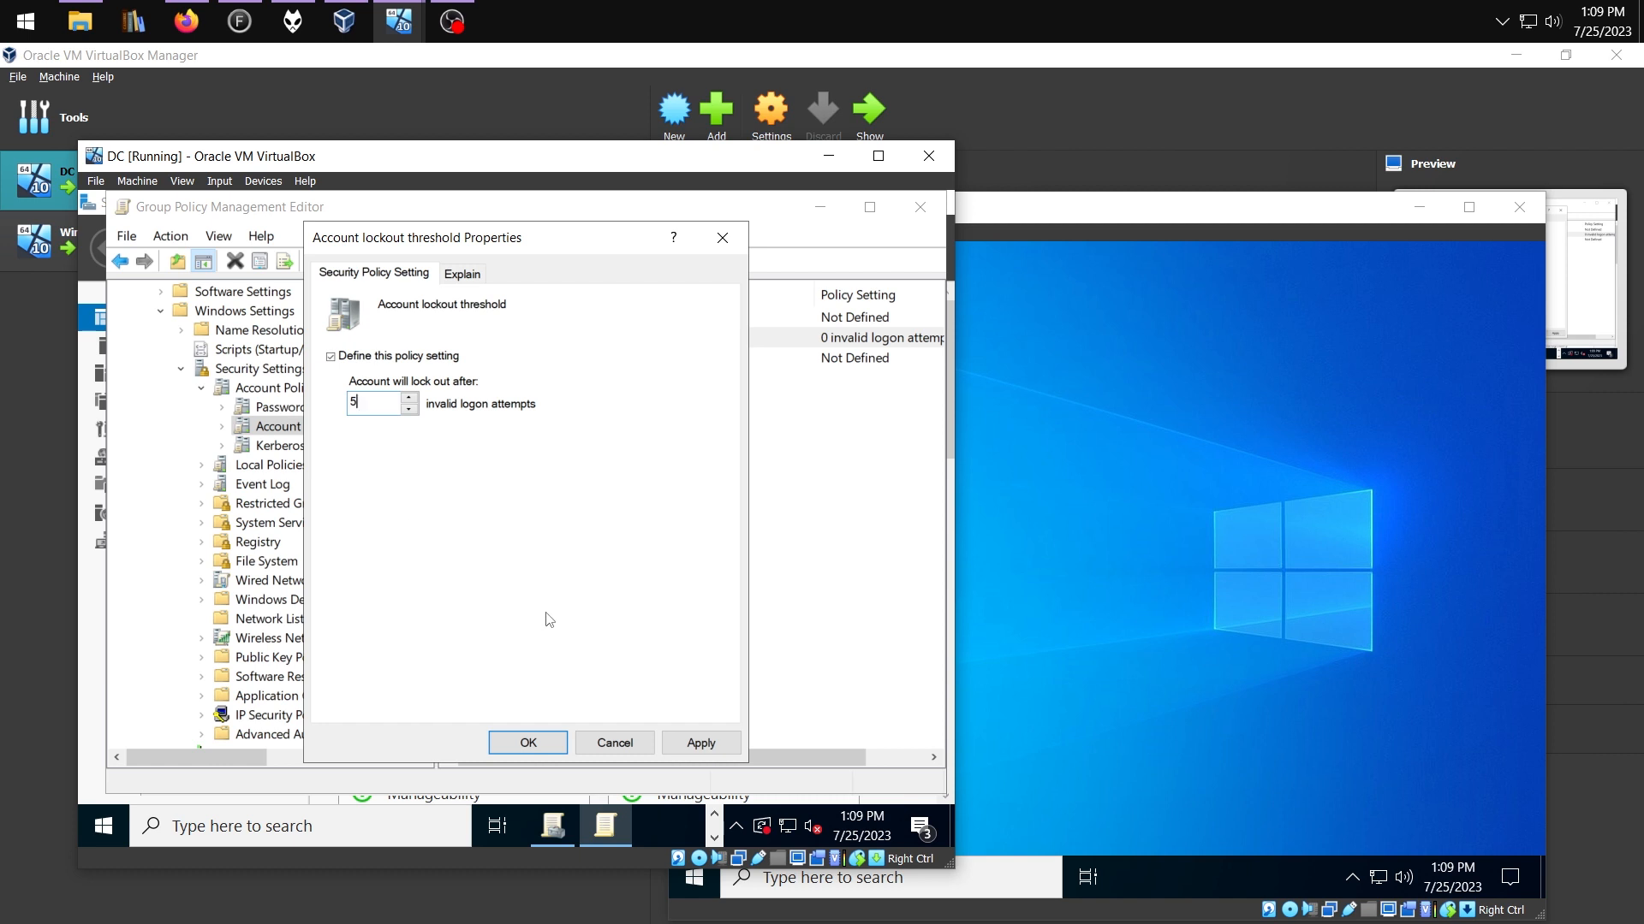
left_click(528, 743)
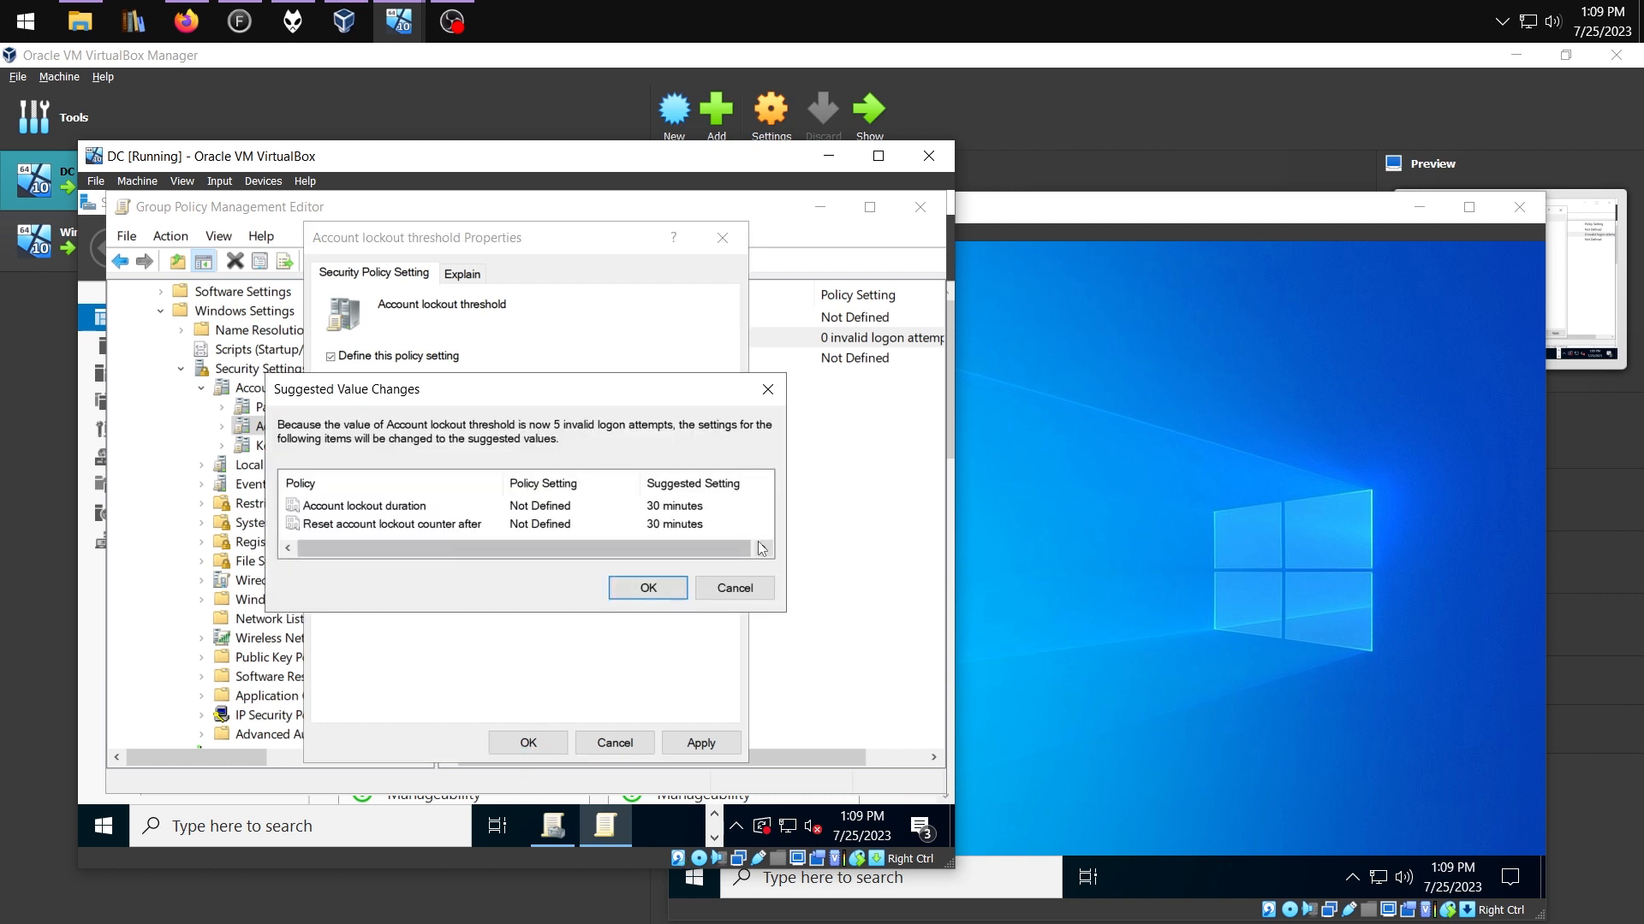
left_click(648, 588)
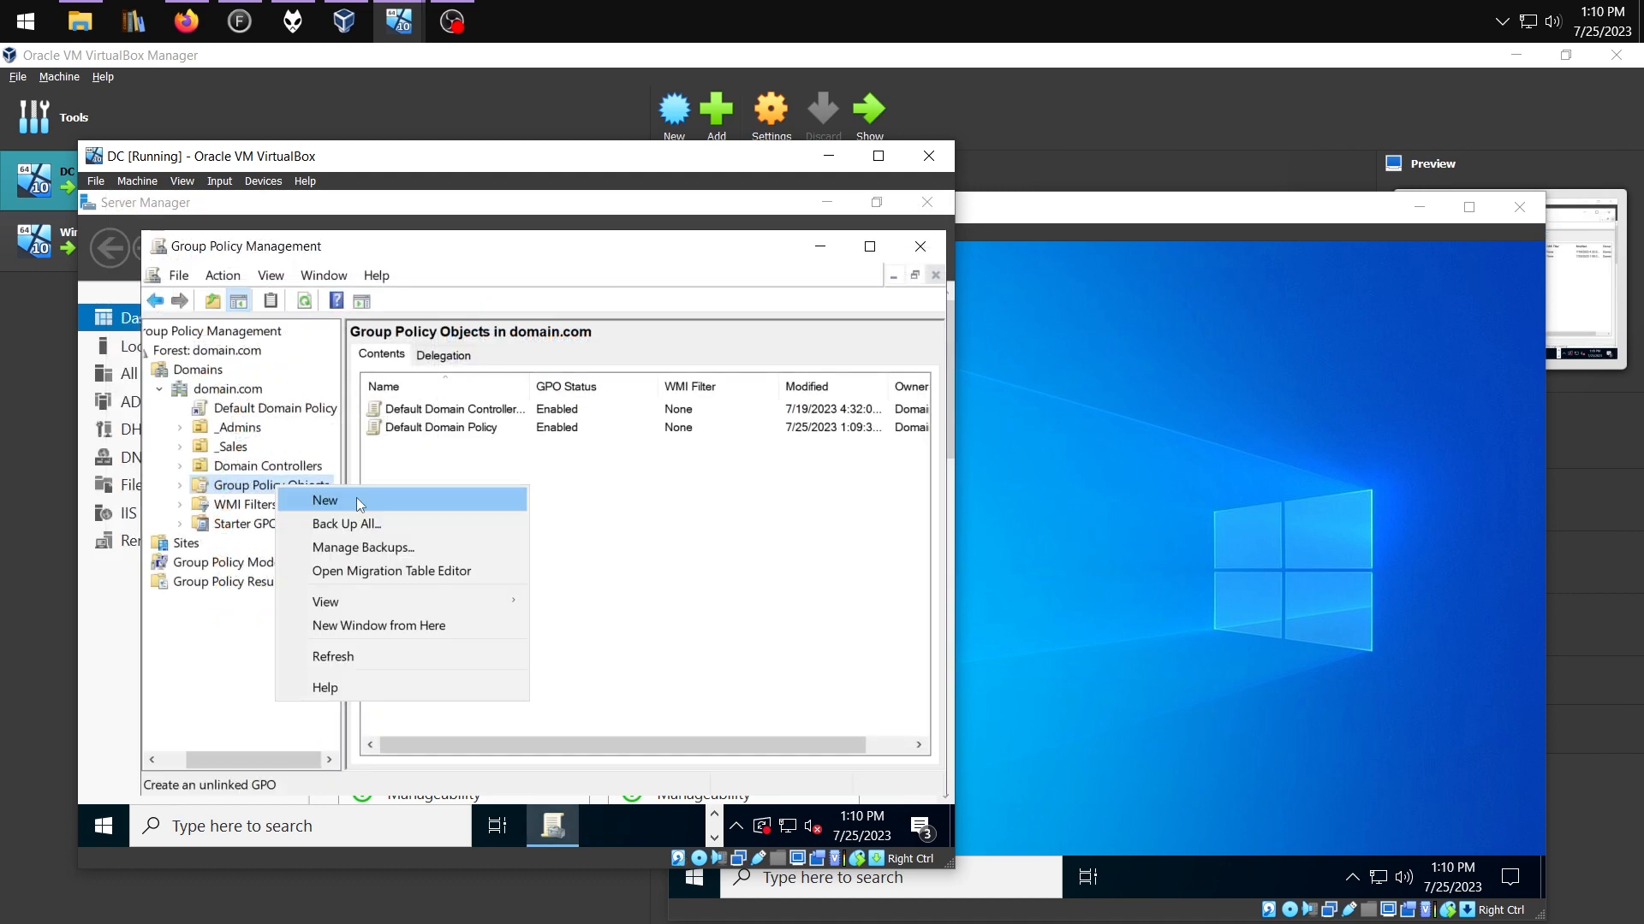
Create the 'Disable Task and Shut' GPO and enable removal of shutdown and restart commands
left_click(356, 497)
type("Disa")
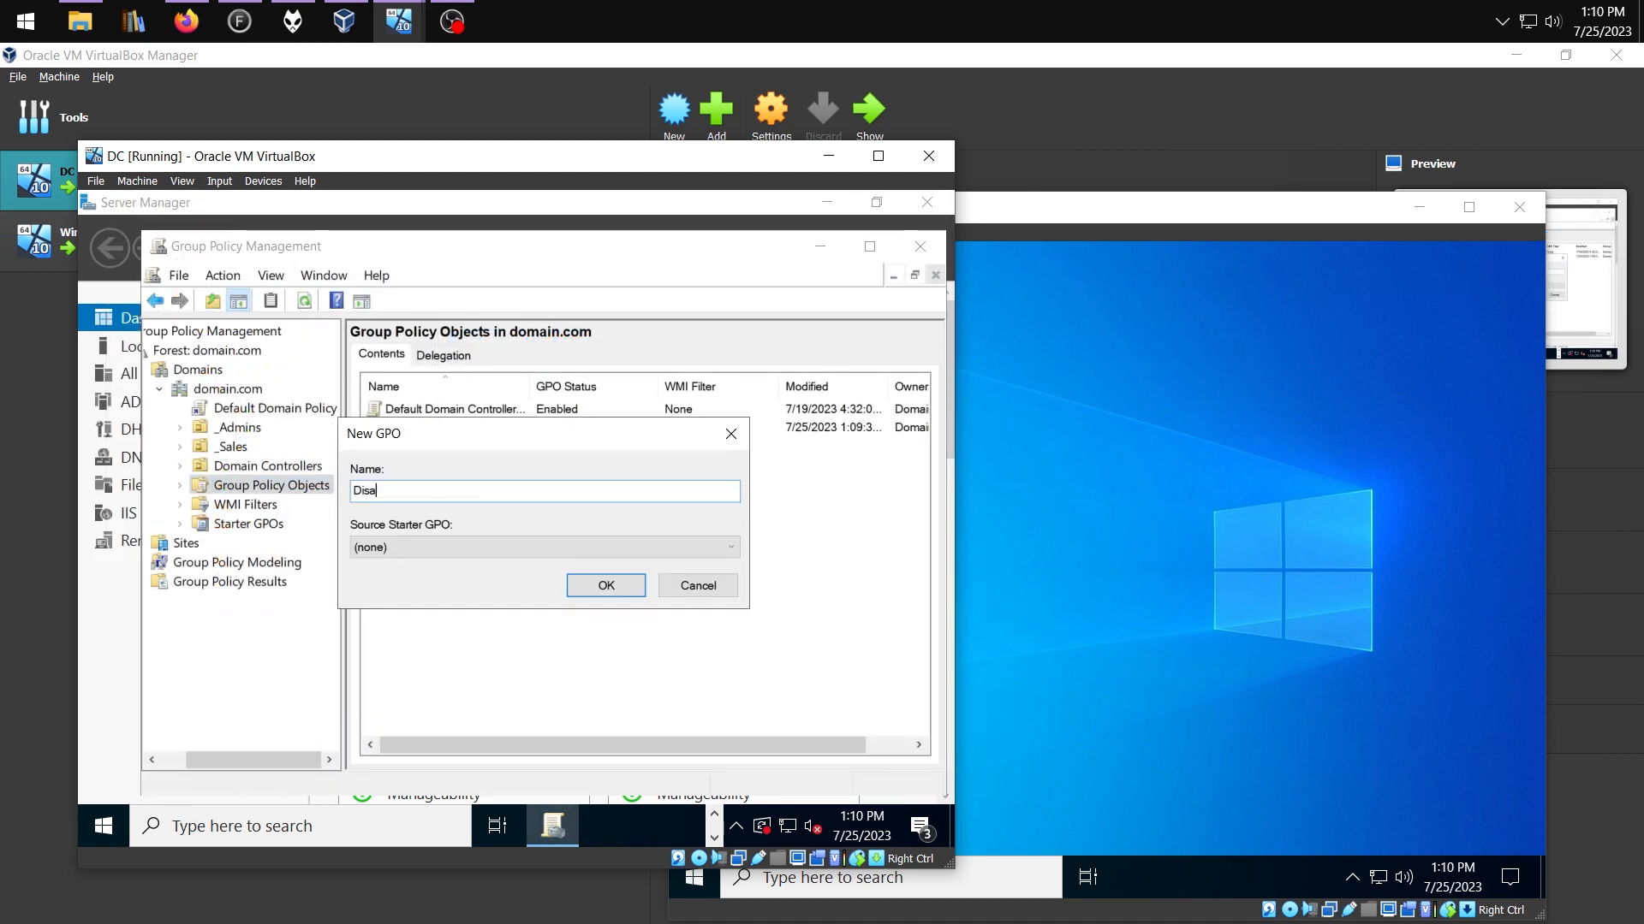
type("ble Task and Shut")
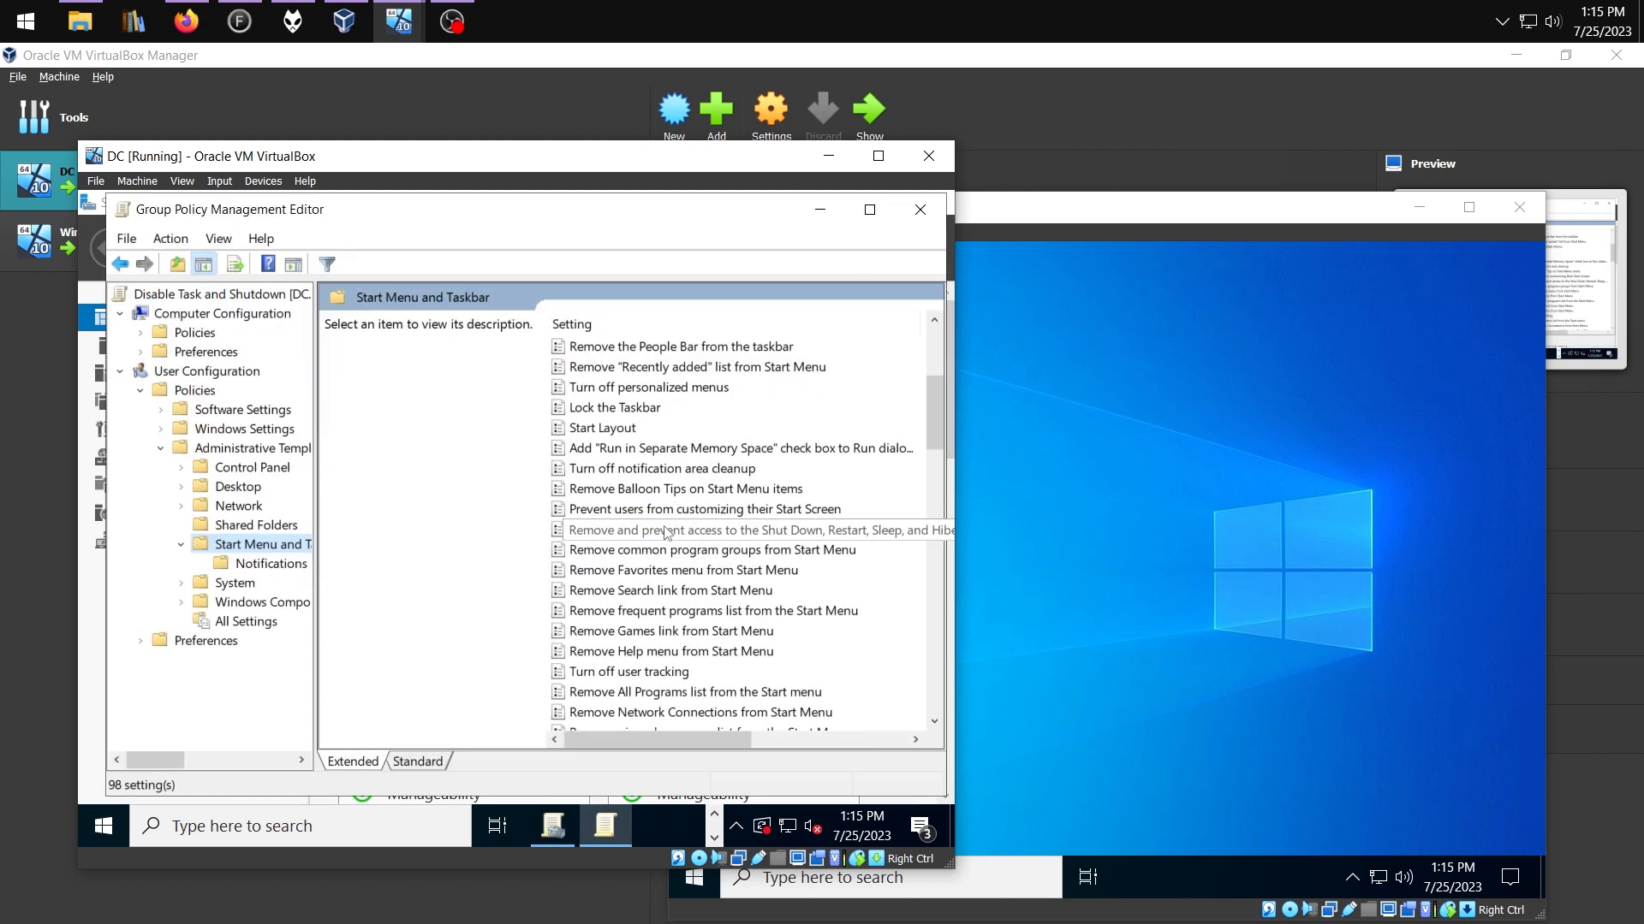
left_click(665, 531)
double_click(666, 531)
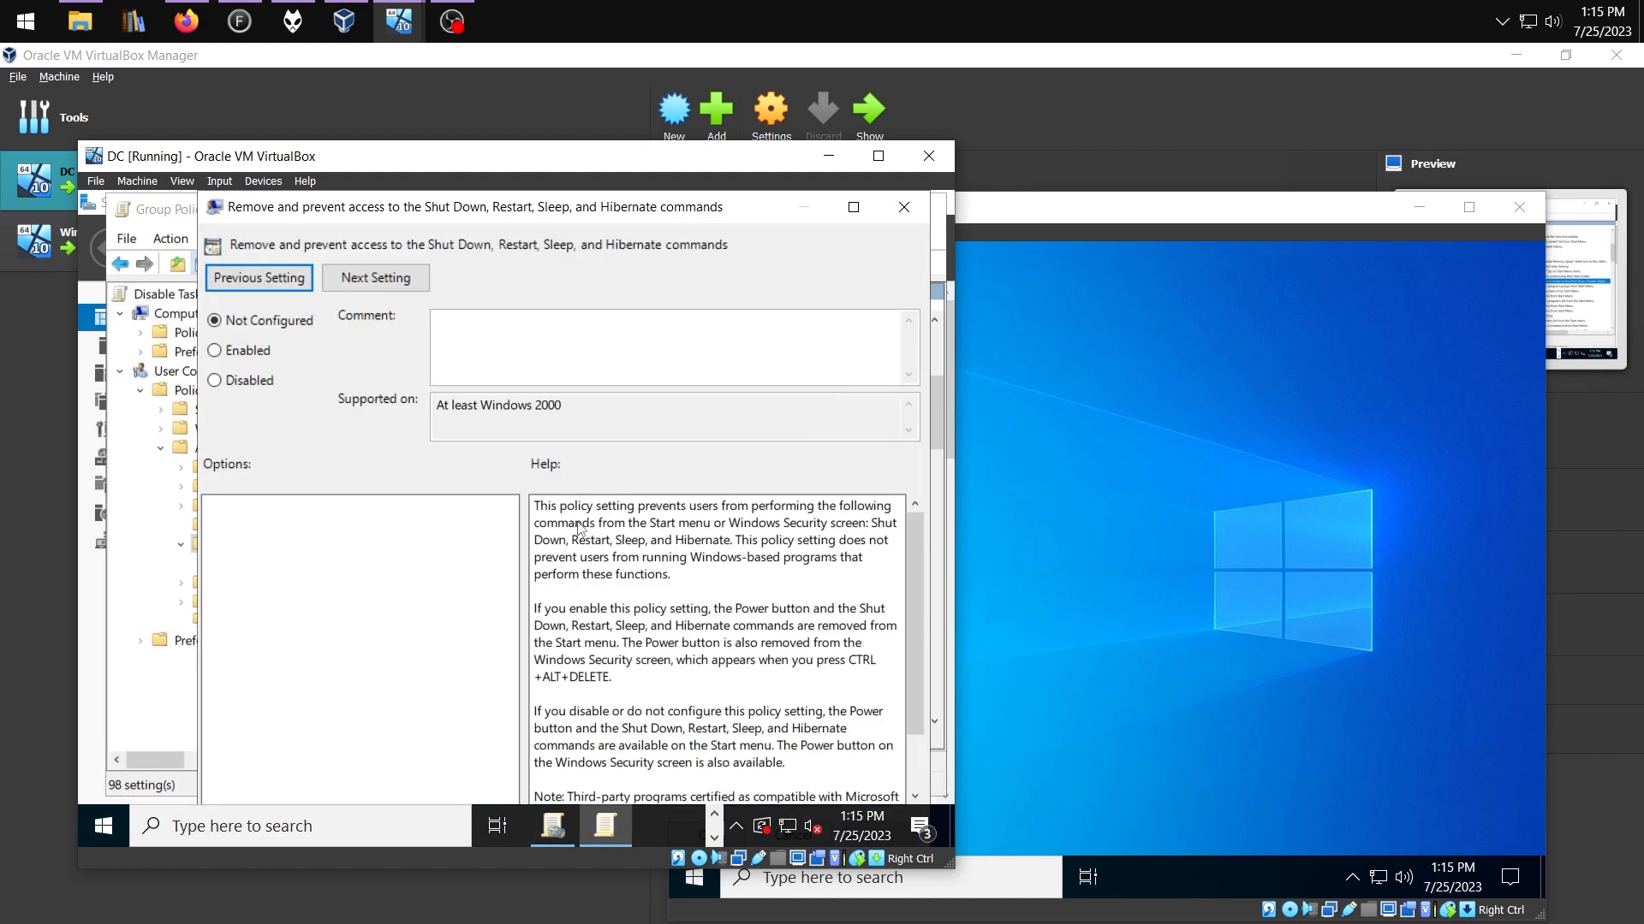
left_click(214, 350)
left_click(835, 207)
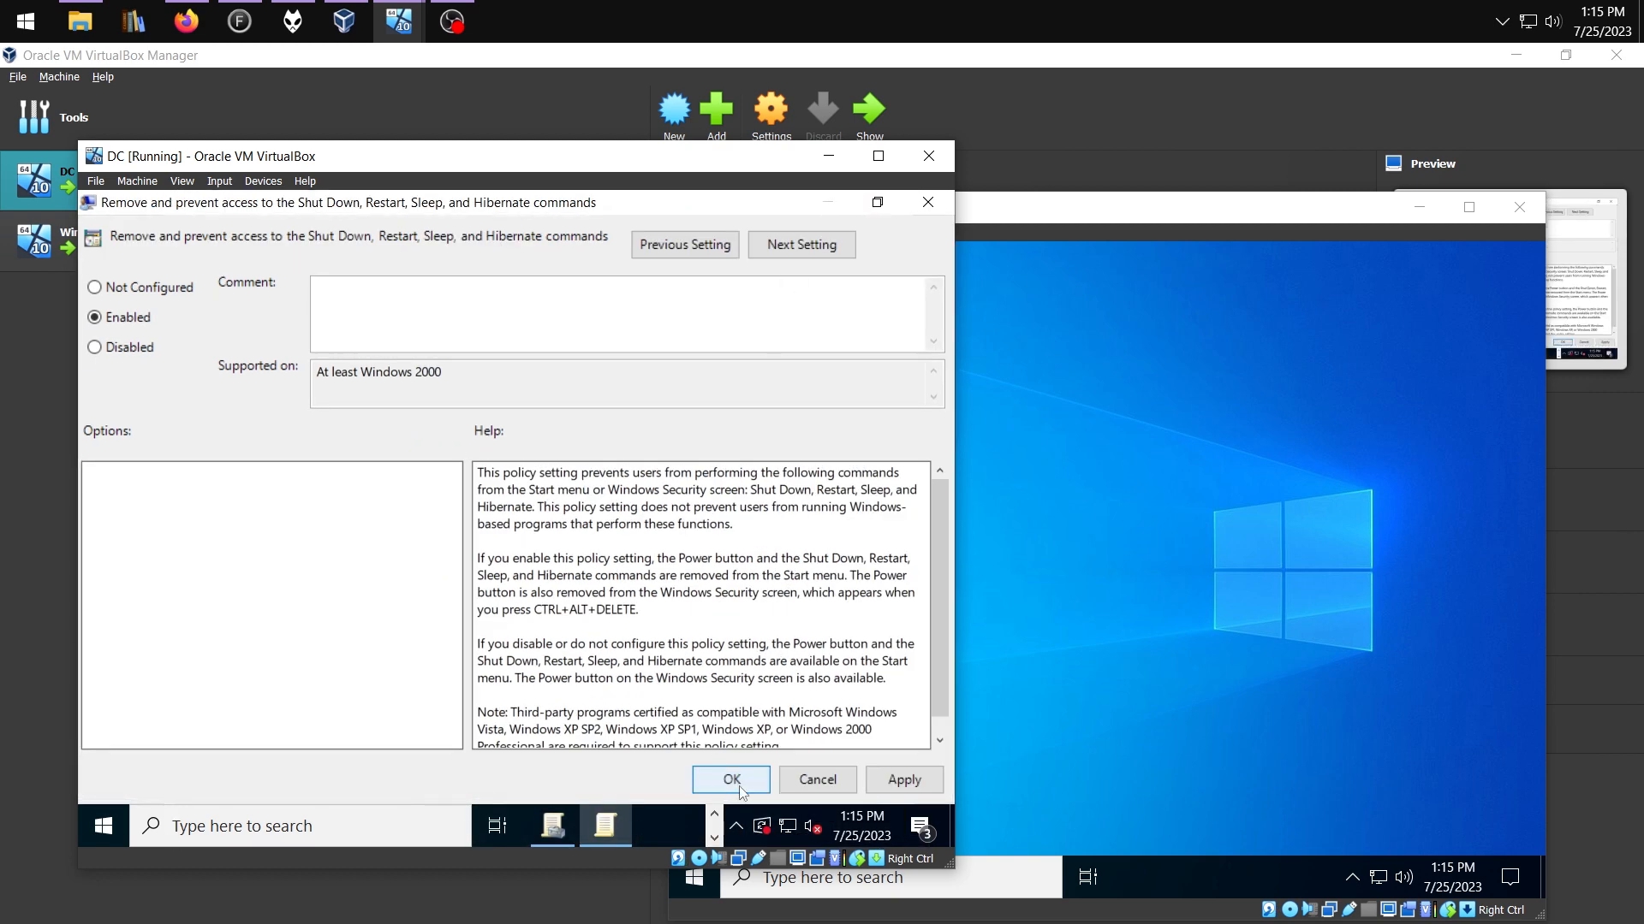
left_click(735, 779)
Enable the Remove Task Manager policy in the same GPO
left_click_drag(674, 743, 711, 743)
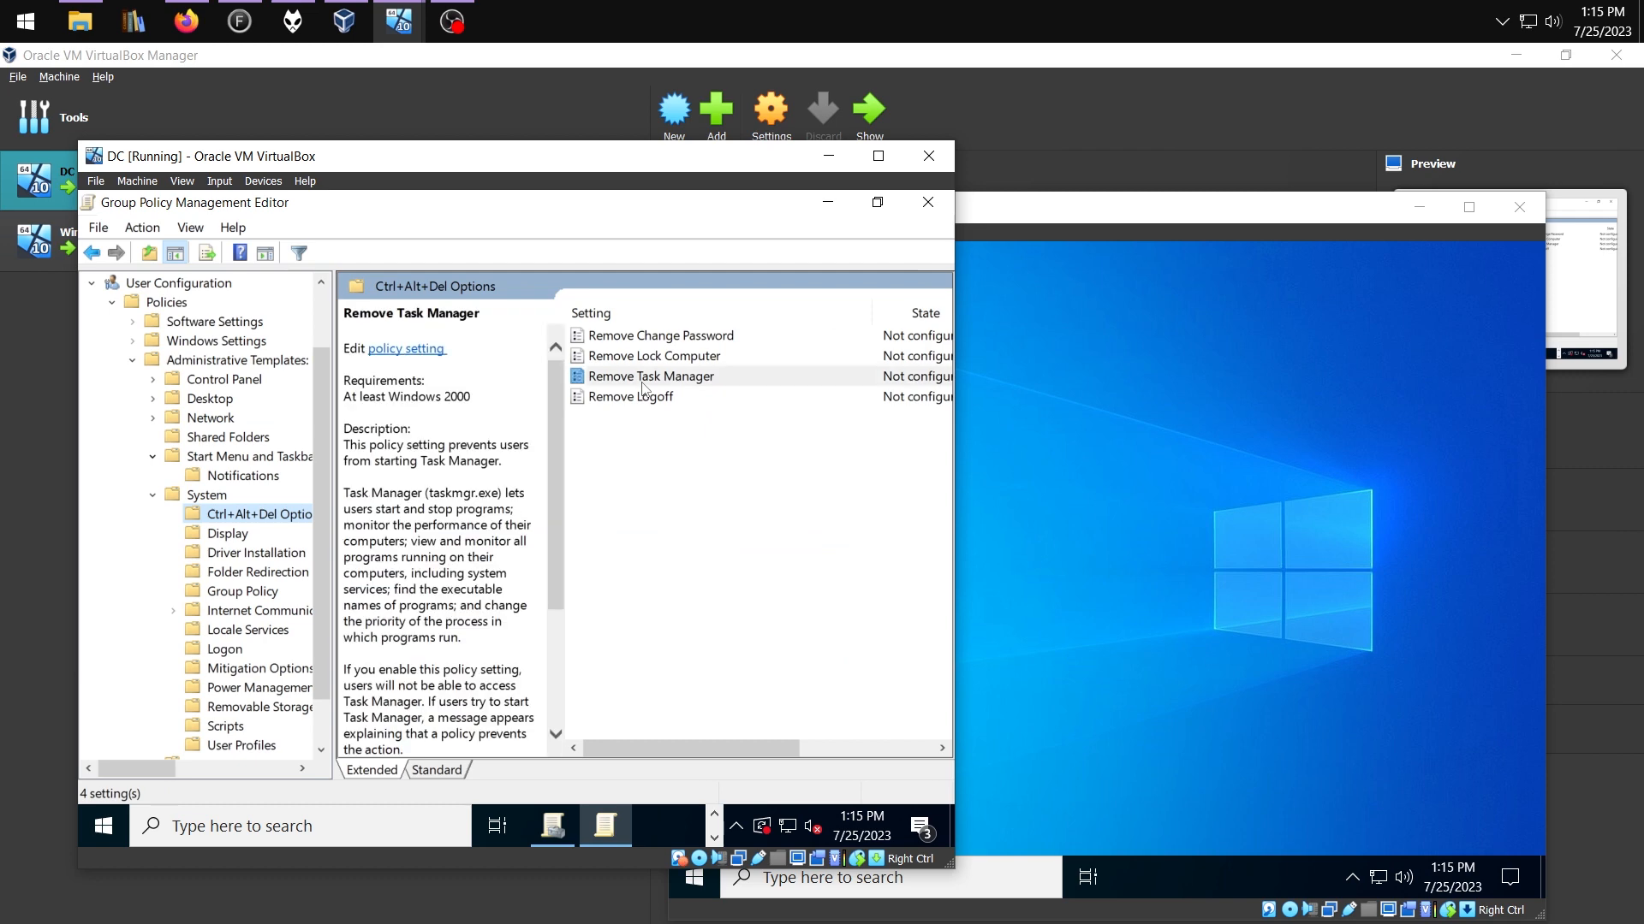
left_click(643, 385)
left_click_drag(739, 748, 648, 550)
double_click(661, 384)
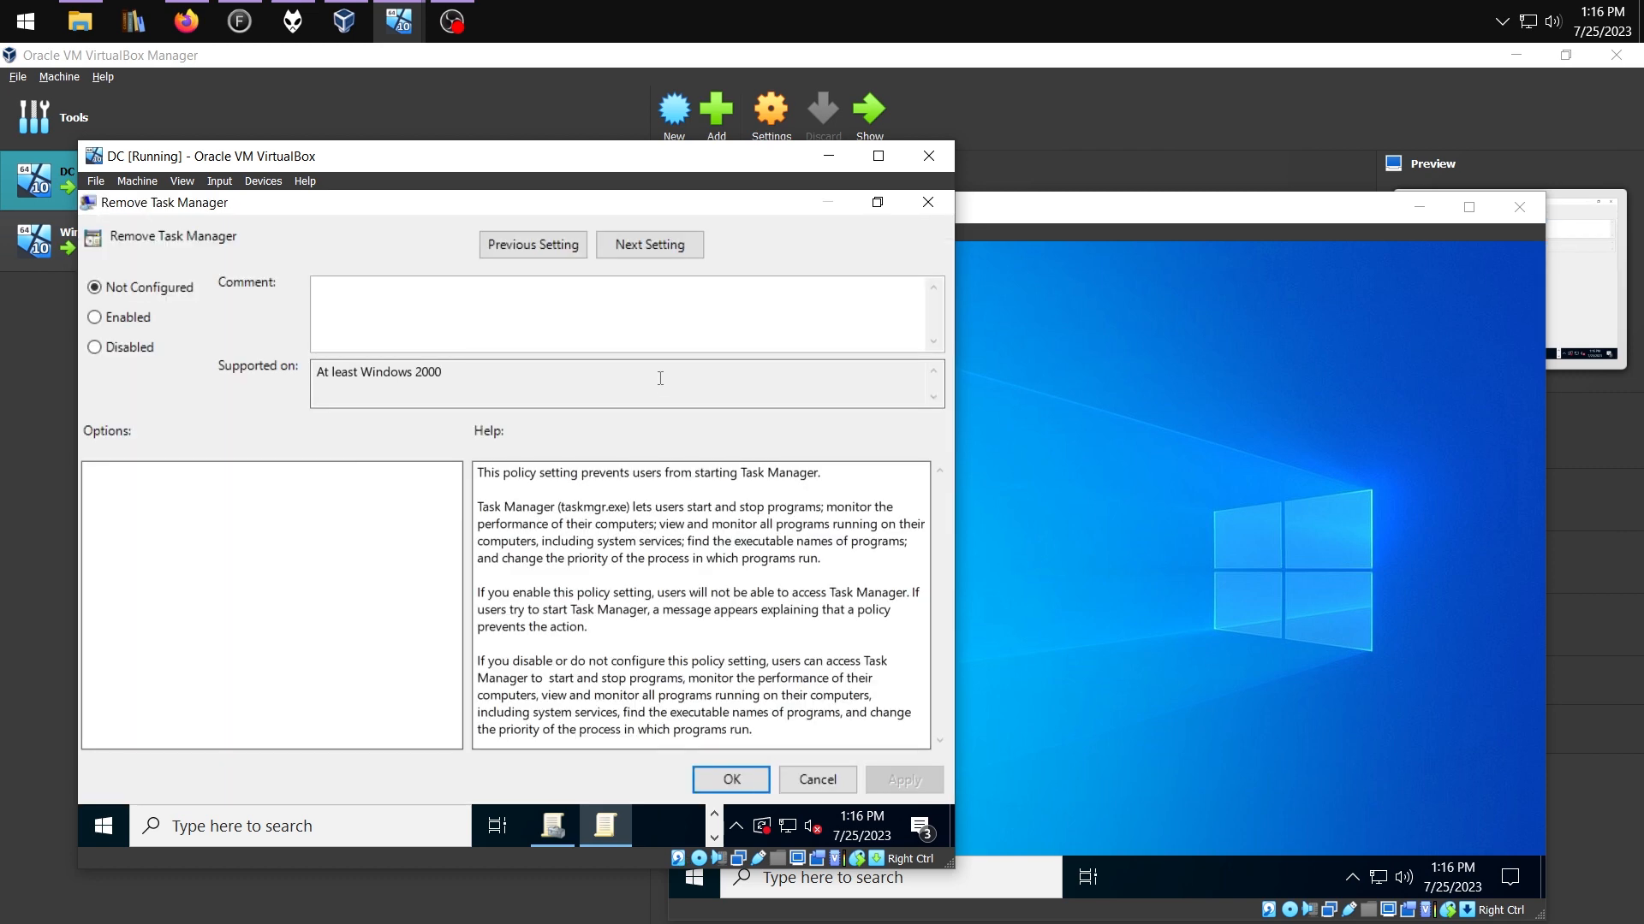
left_click(127, 318)
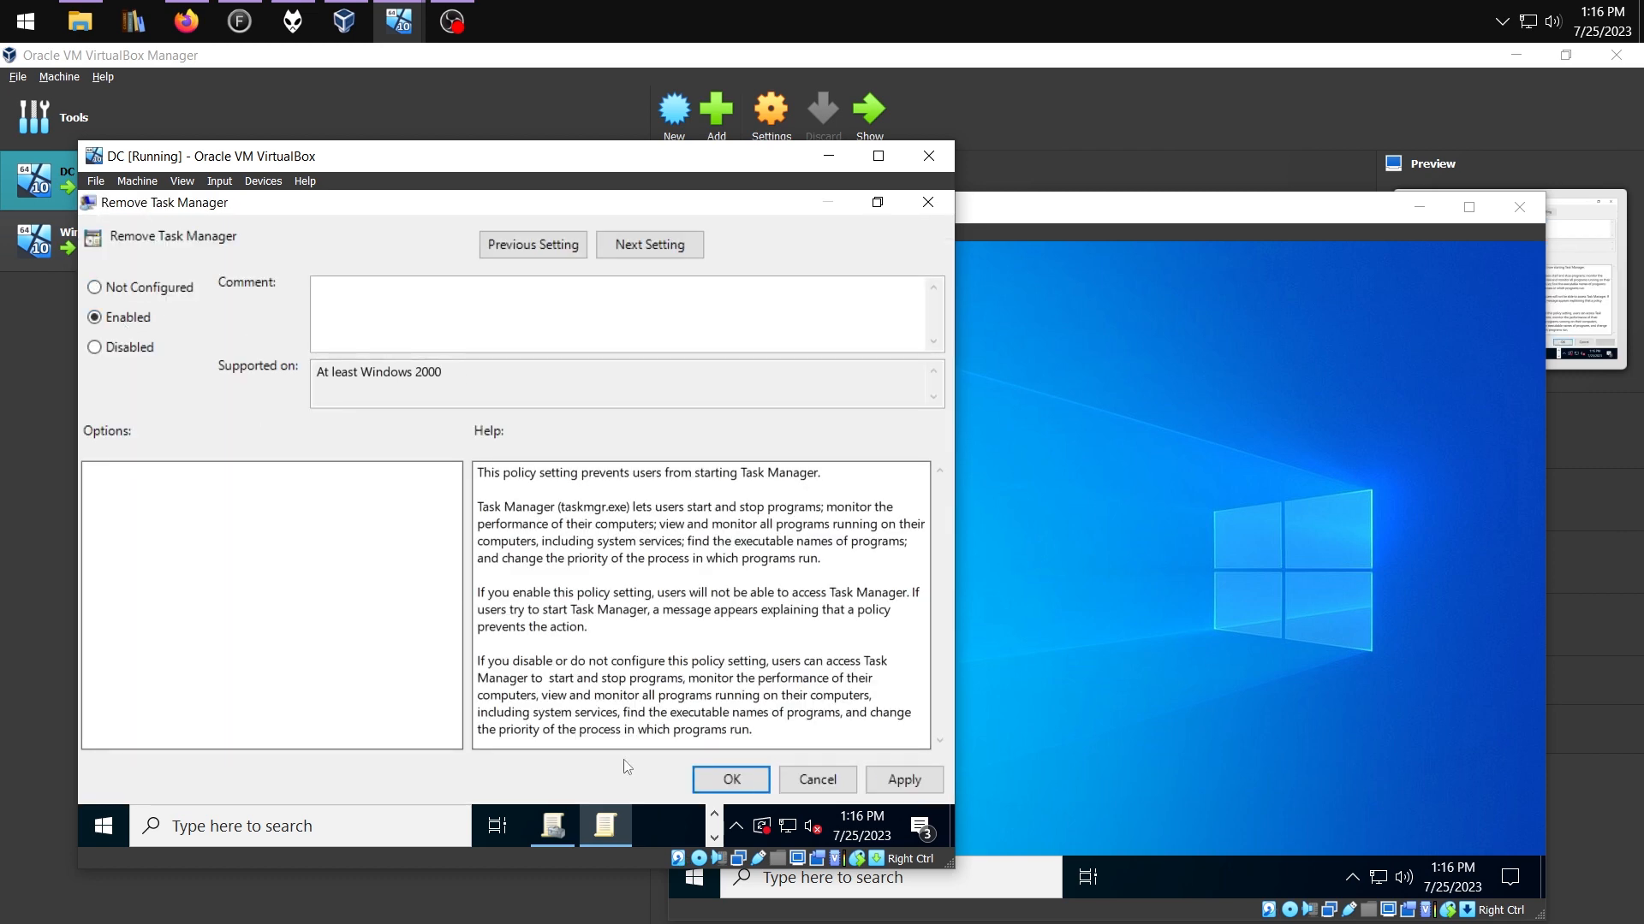
left_click(730, 782)
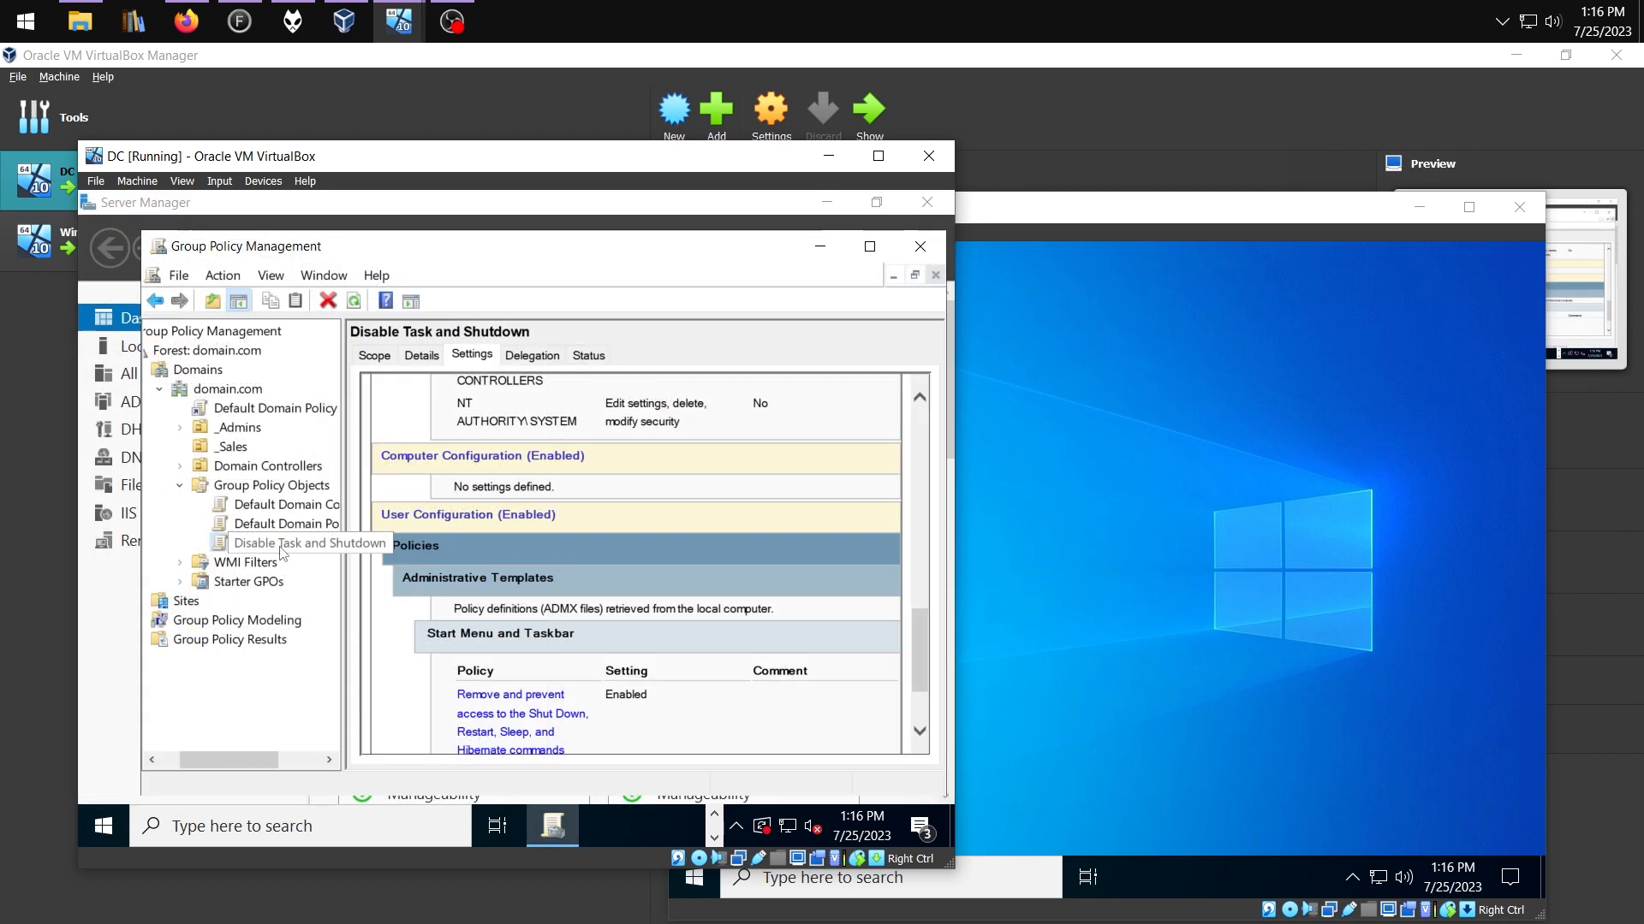
Link the new GPO to the _Sales OU and set the link to Enforced
left_click_drag(283, 552, 244, 453)
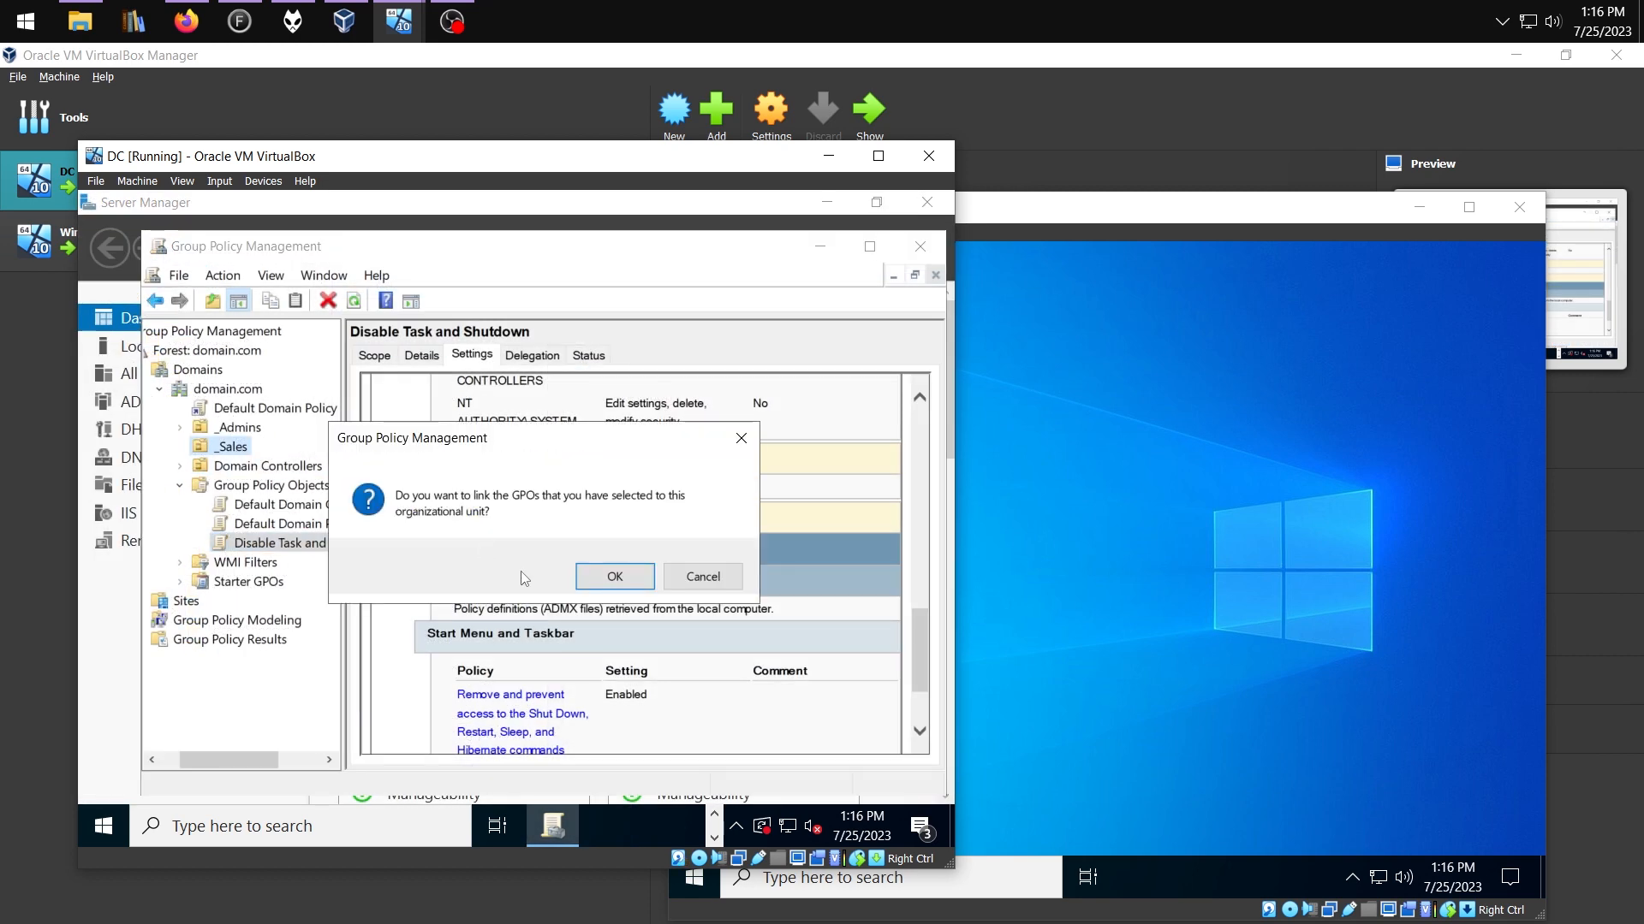
left_click(615, 576)
right_click(251, 467)
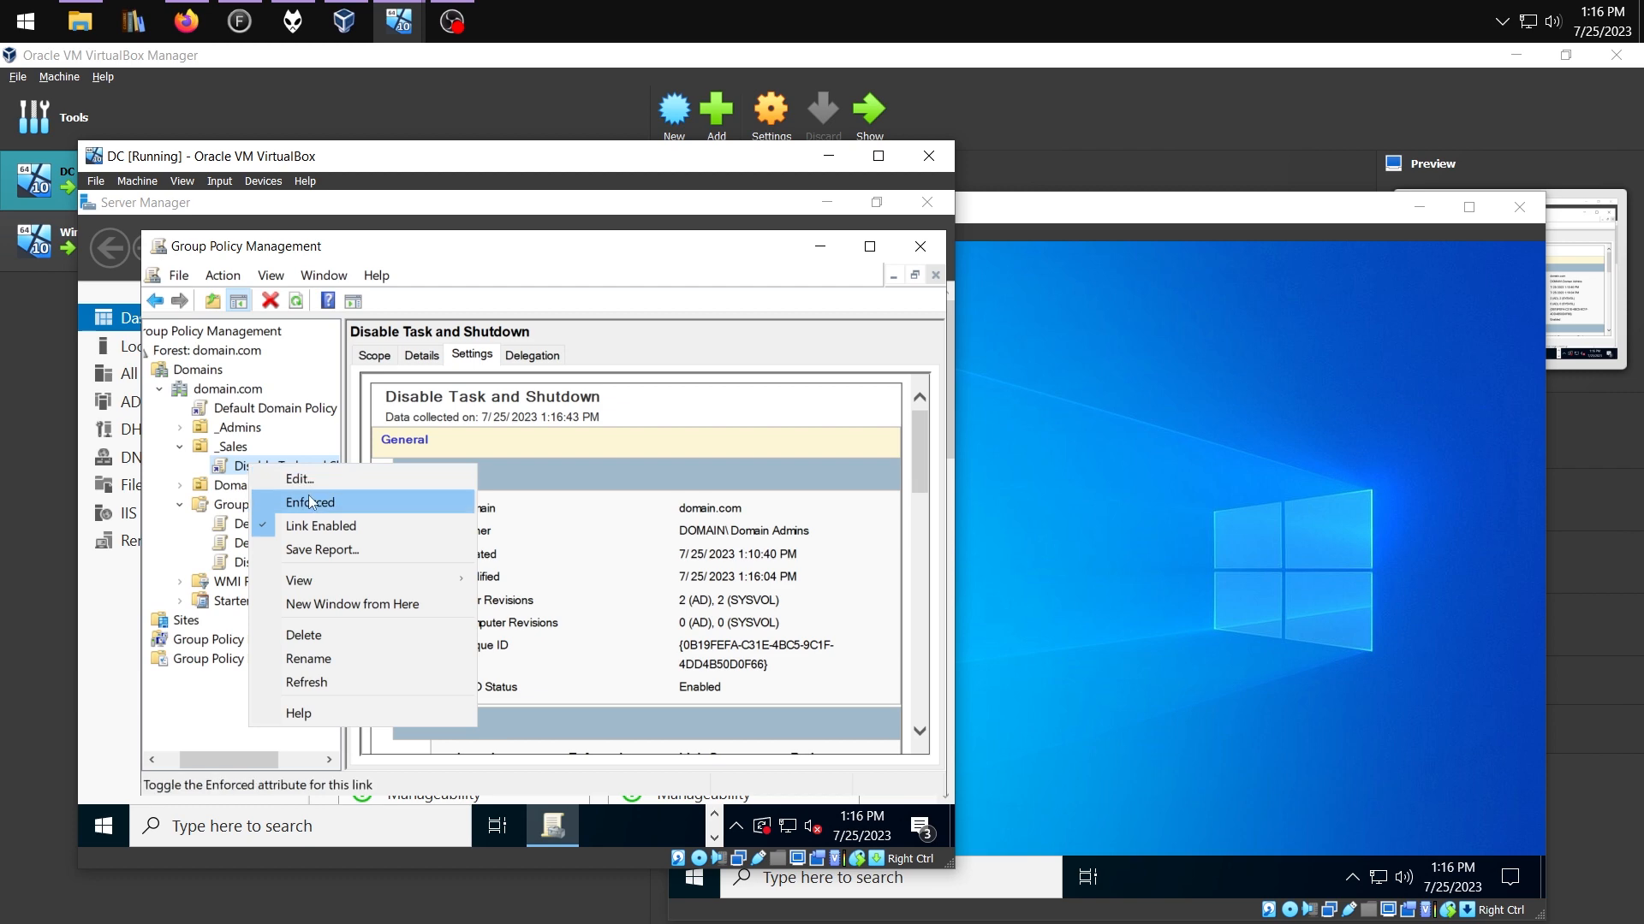
left_click(305, 501)
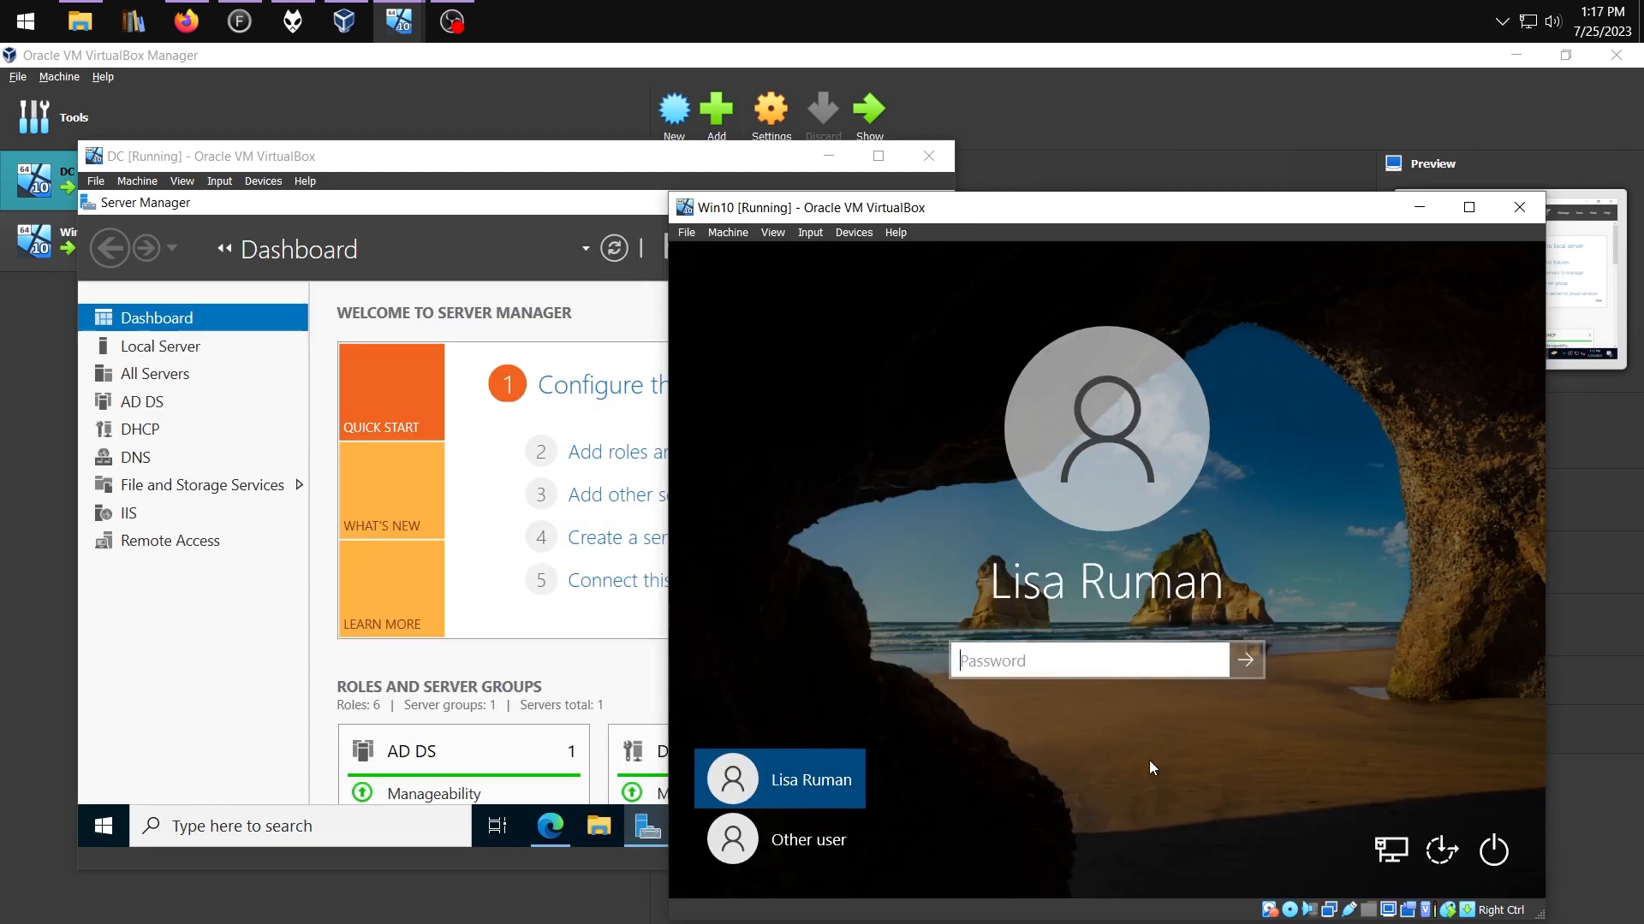
Sign in as the sales user, run taskmgr to see it blocked, then search for cmd
type("•••••••••")
key("Return")
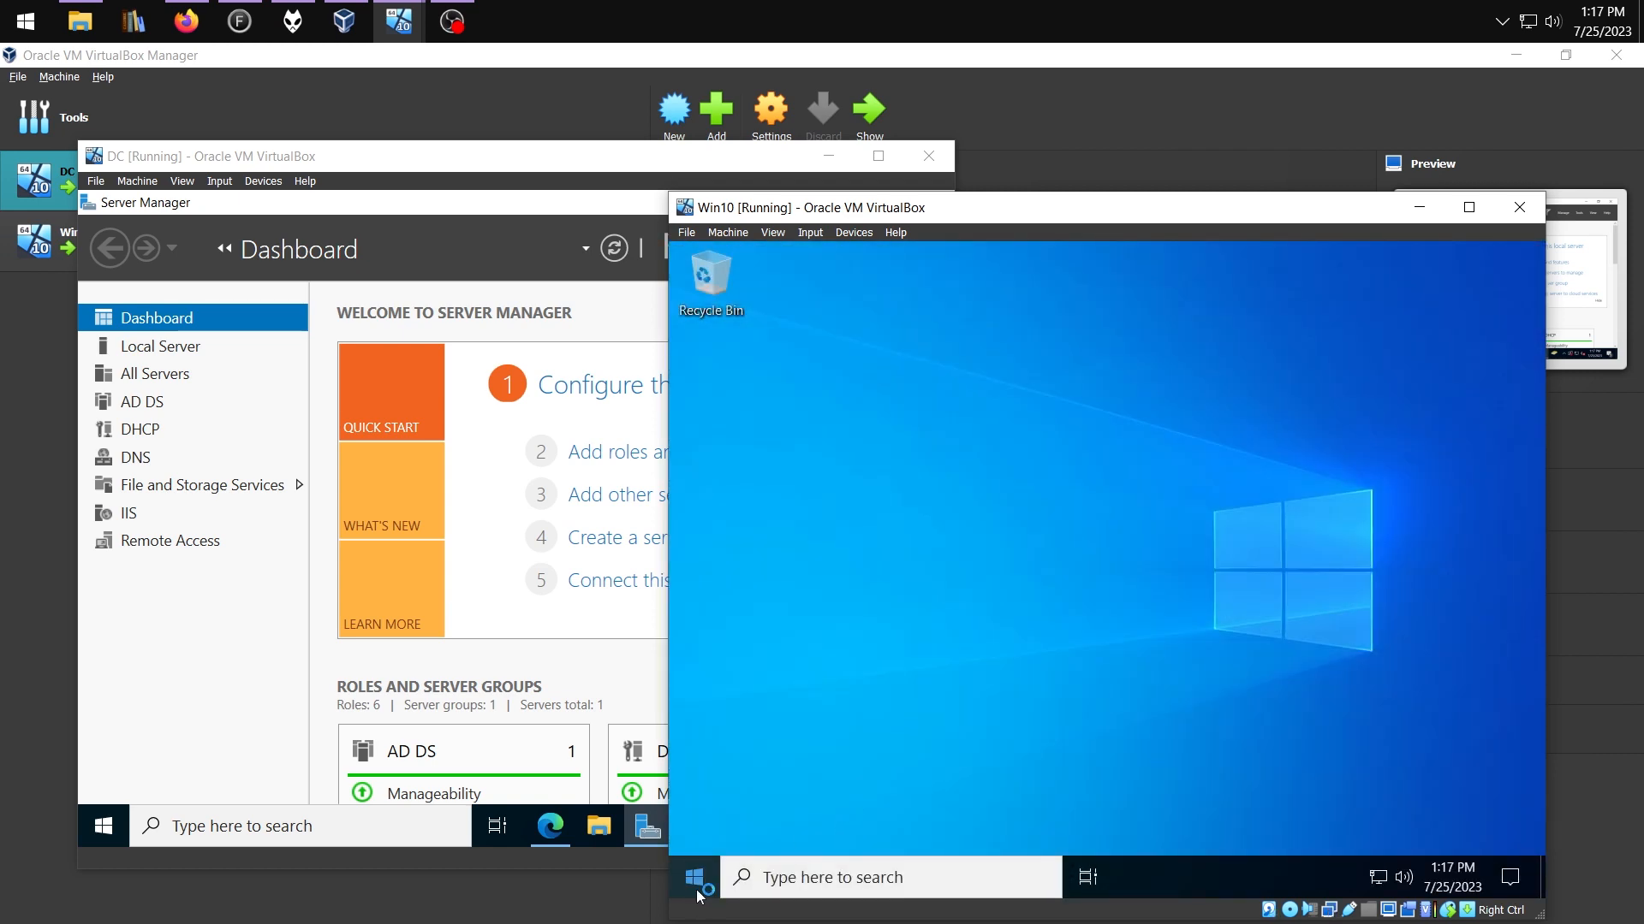
right_click(694, 878)
mouse_move(807, 829)
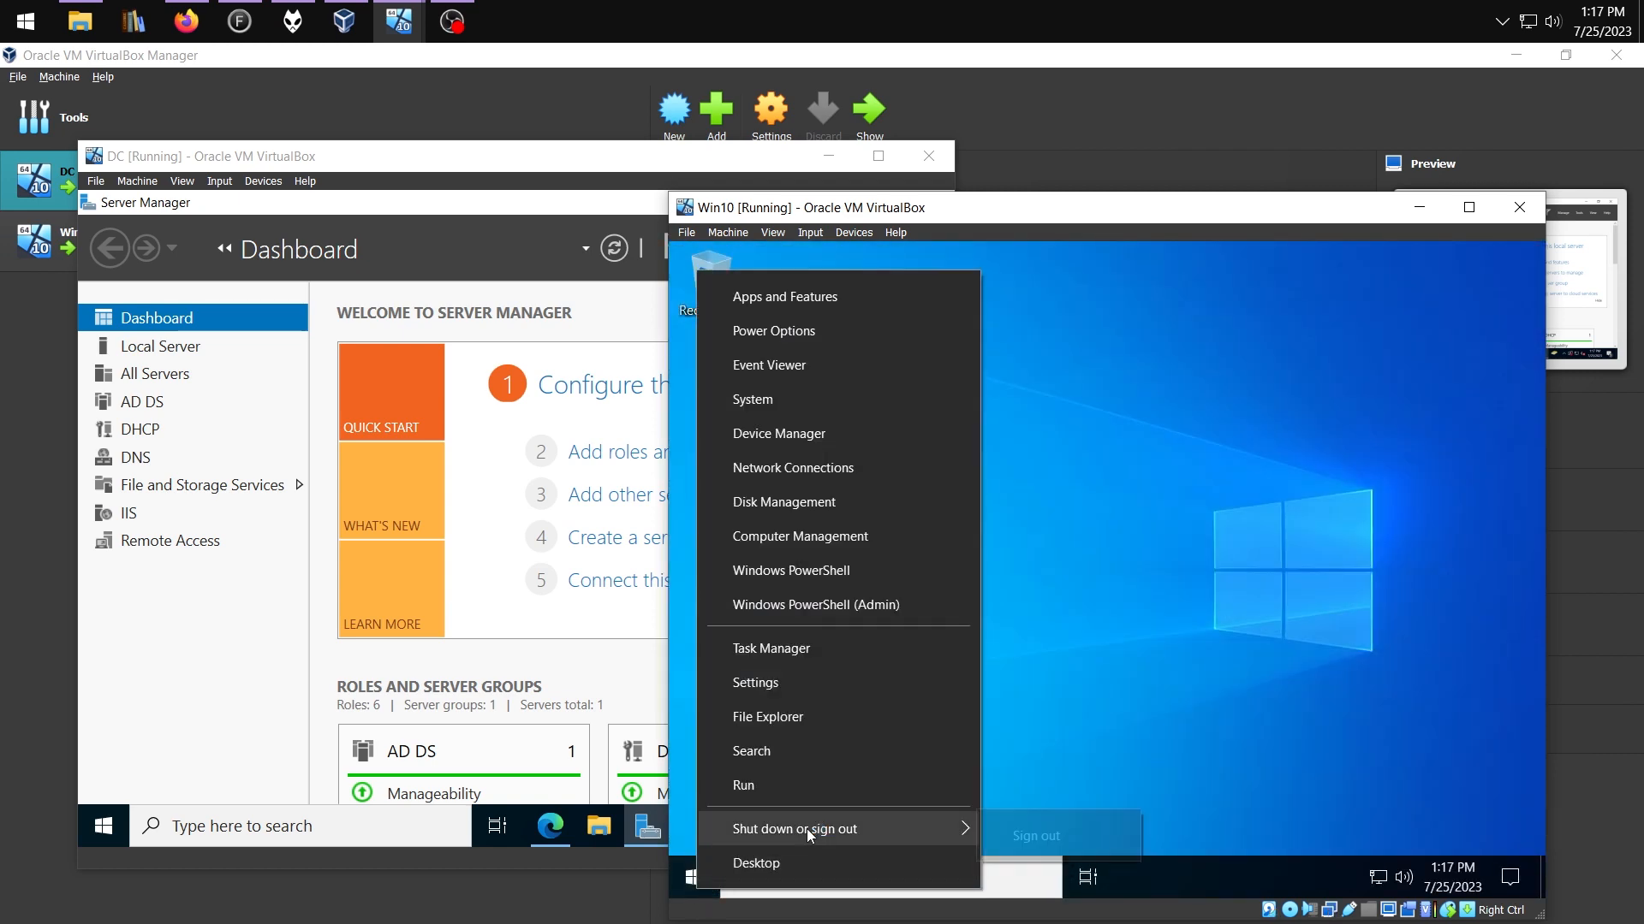
type("ta")
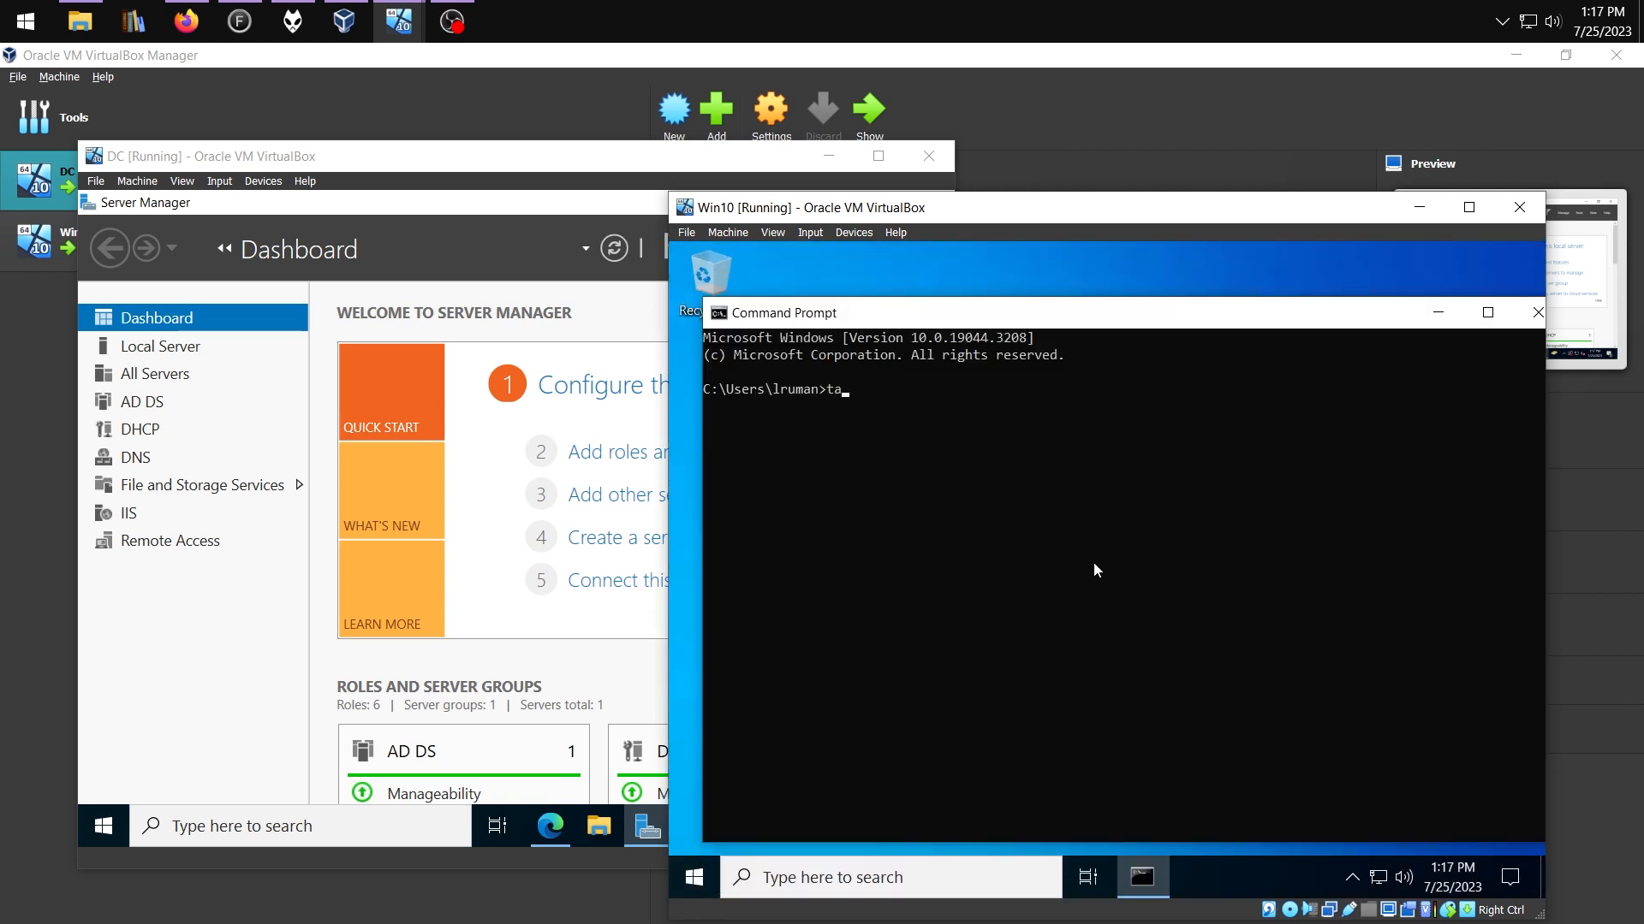
type("skmgr")
key("Return")
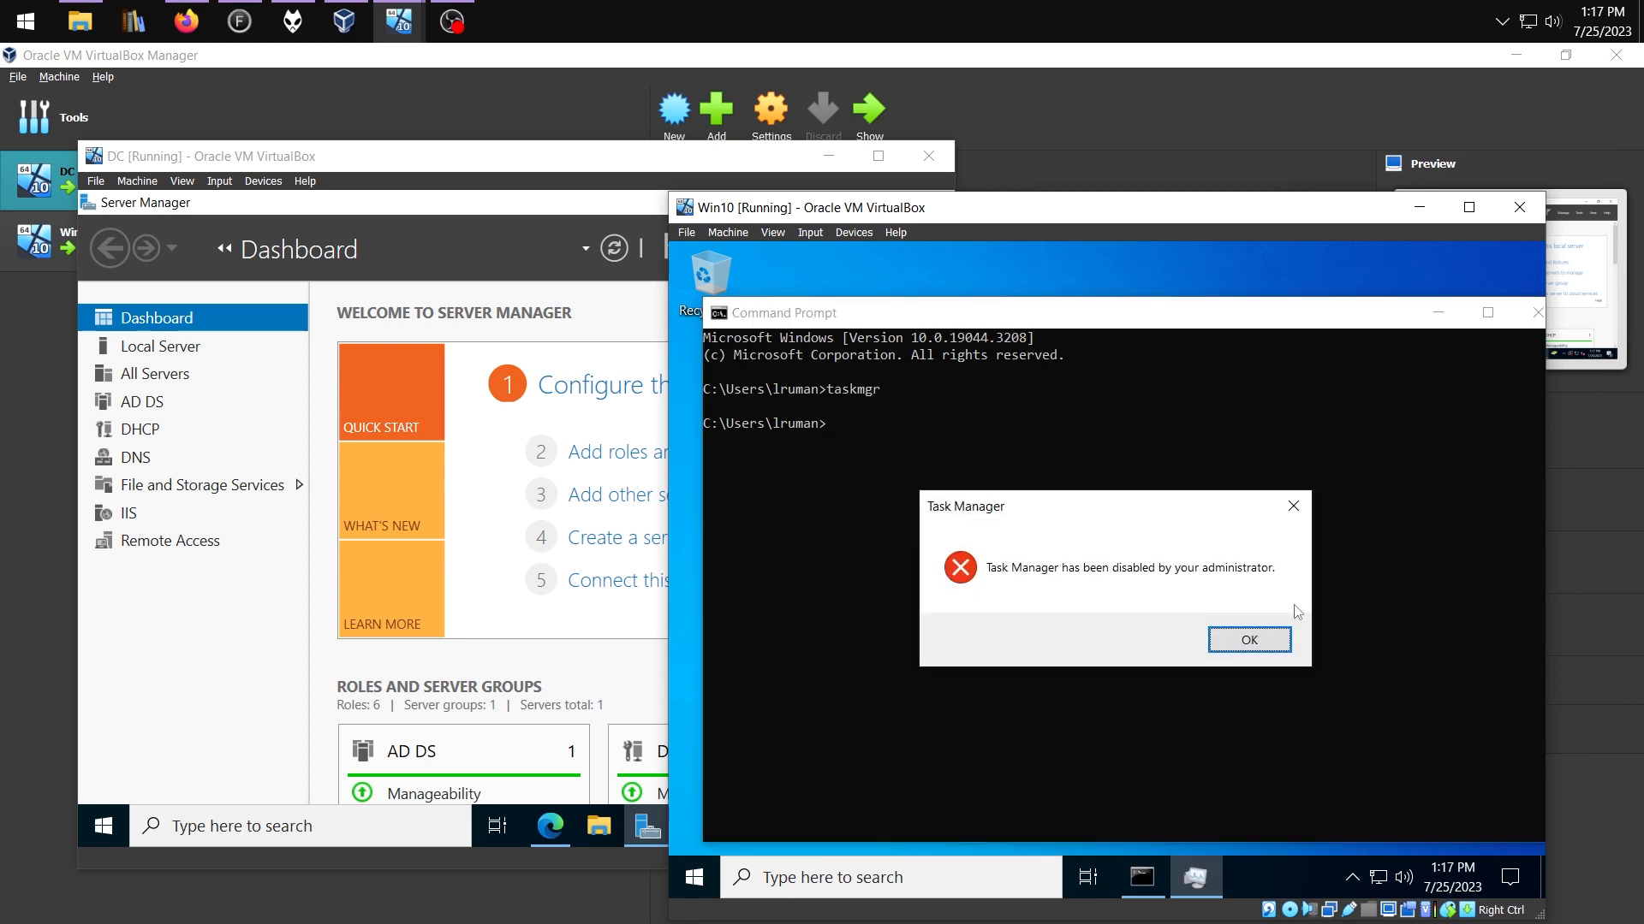
type("cmd")
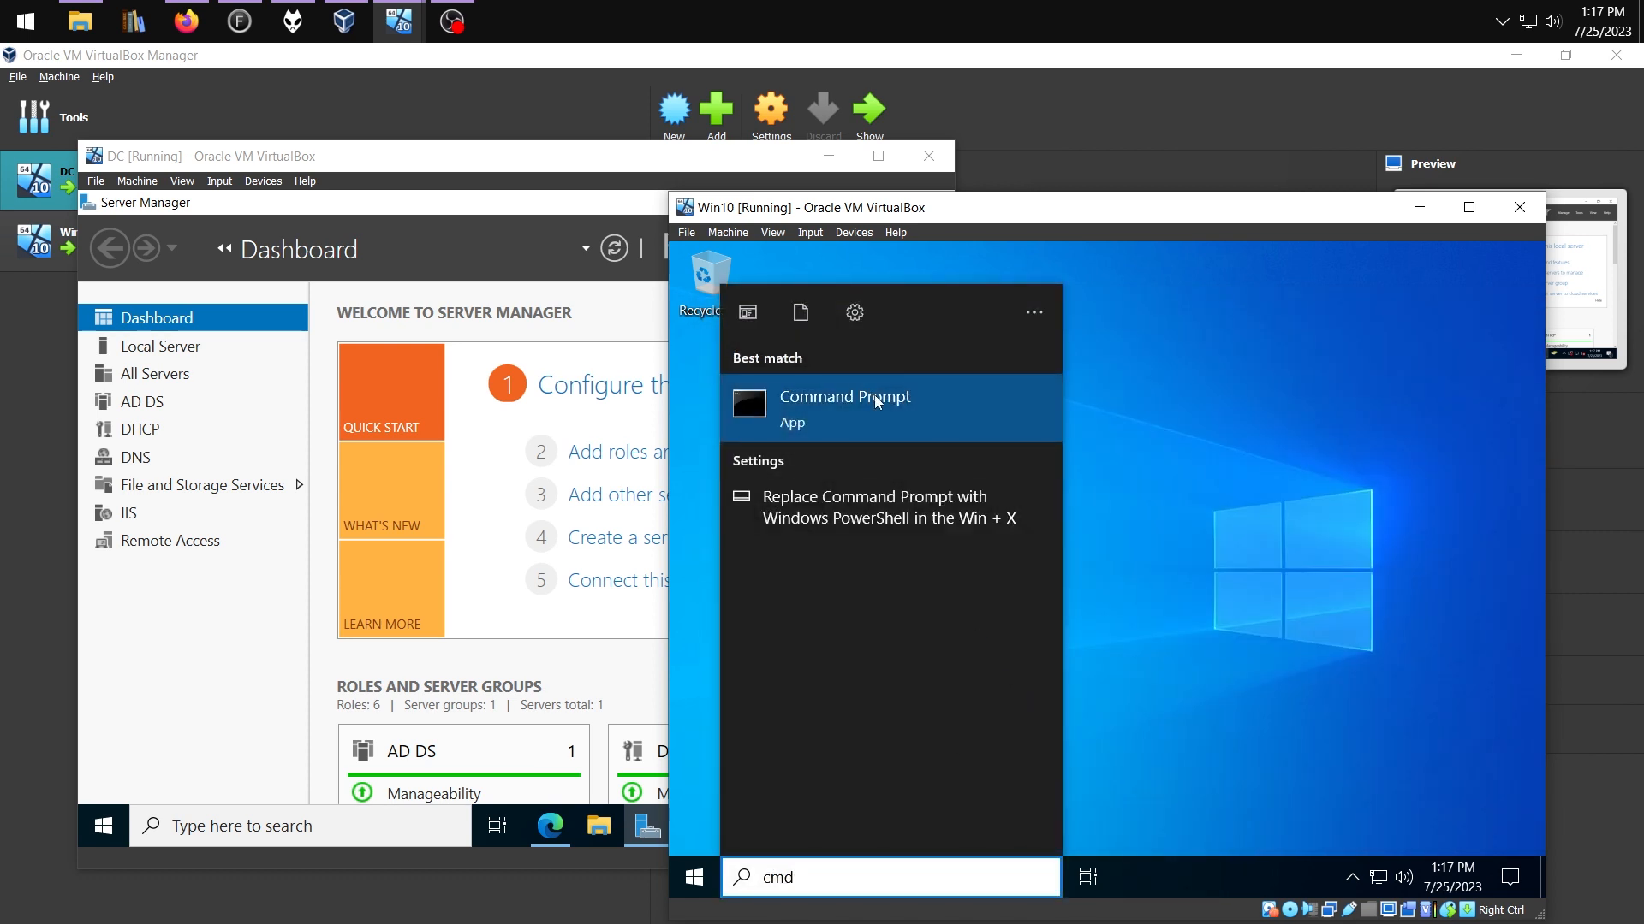
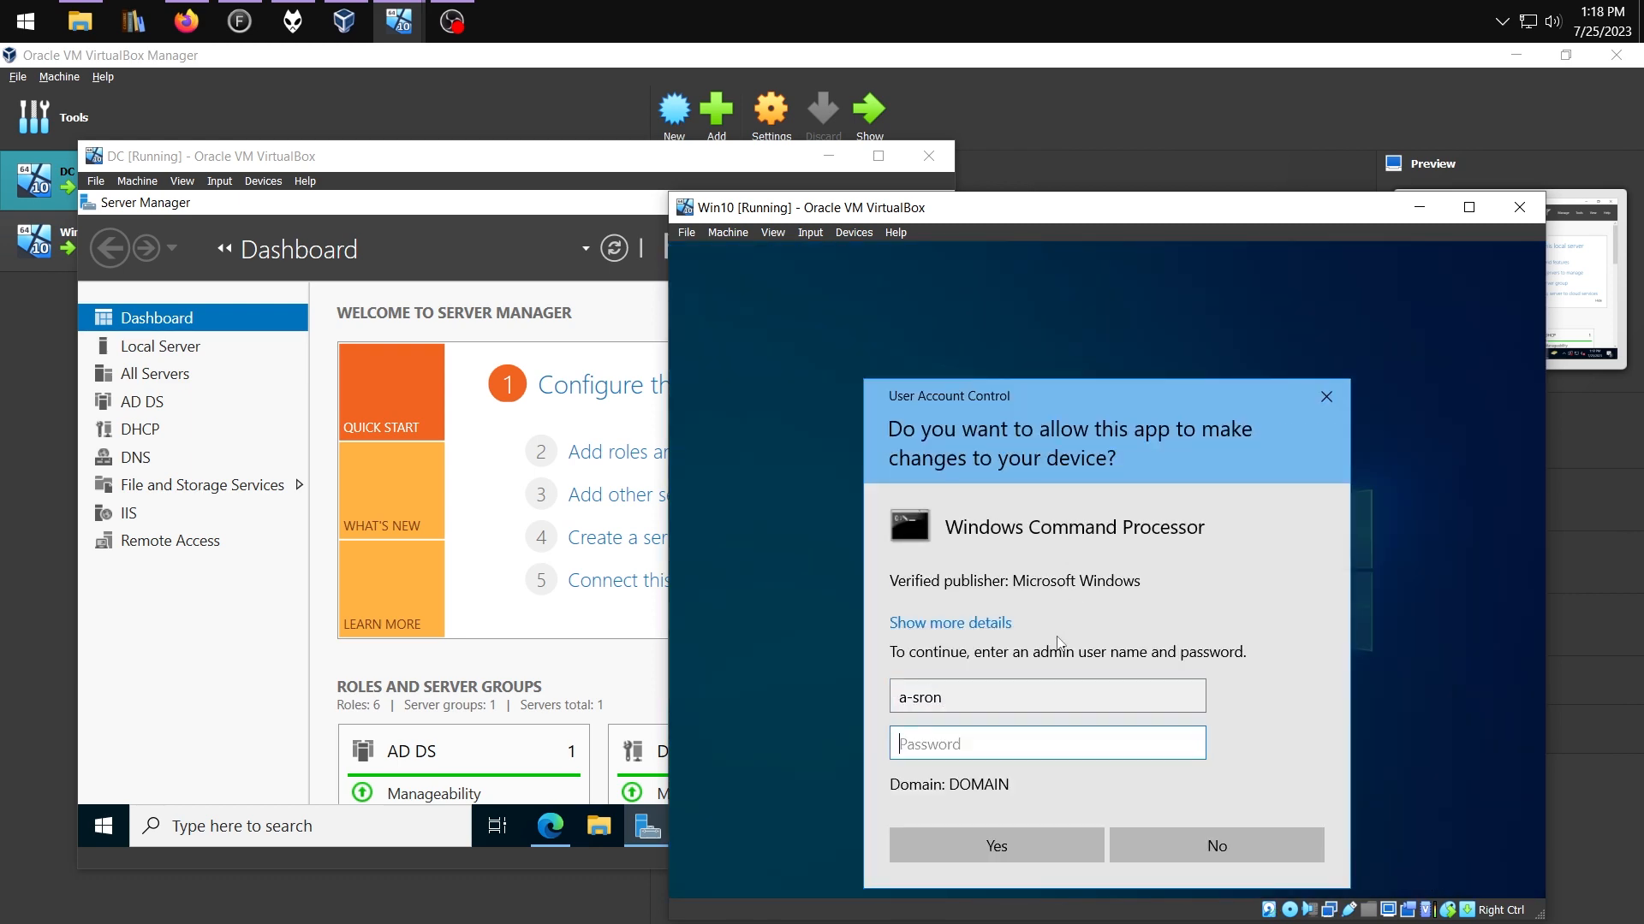
Elevate with admin credentials, launch taskmgr from the elevated Command Prompt, then maximize it with More details
type("••")
key("Return")
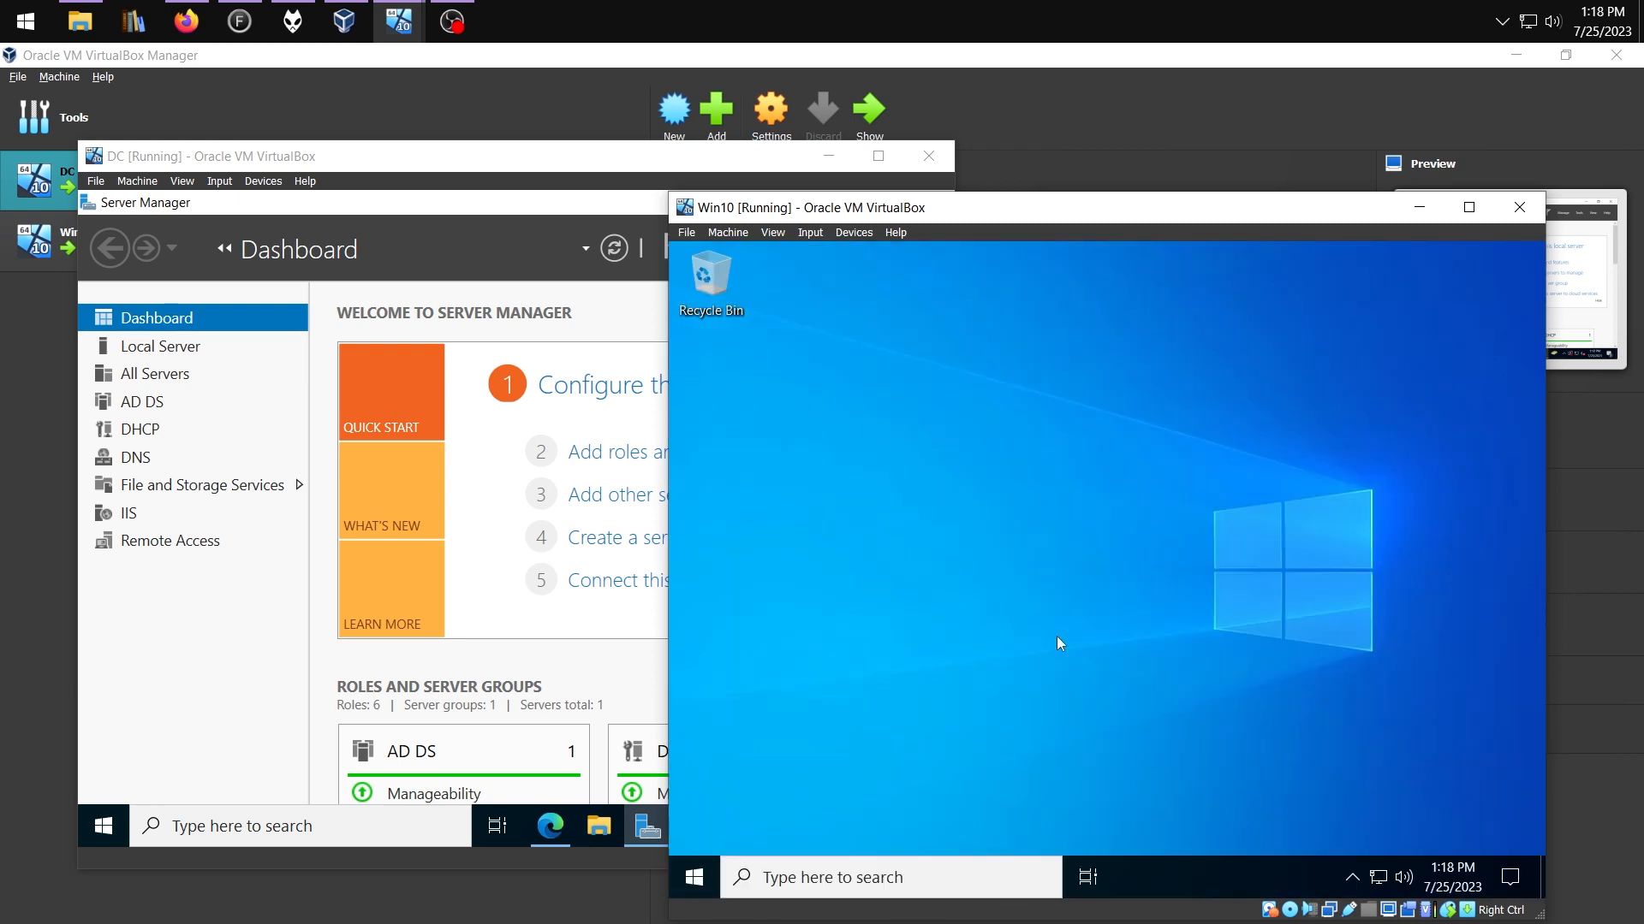
type("taskmgr")
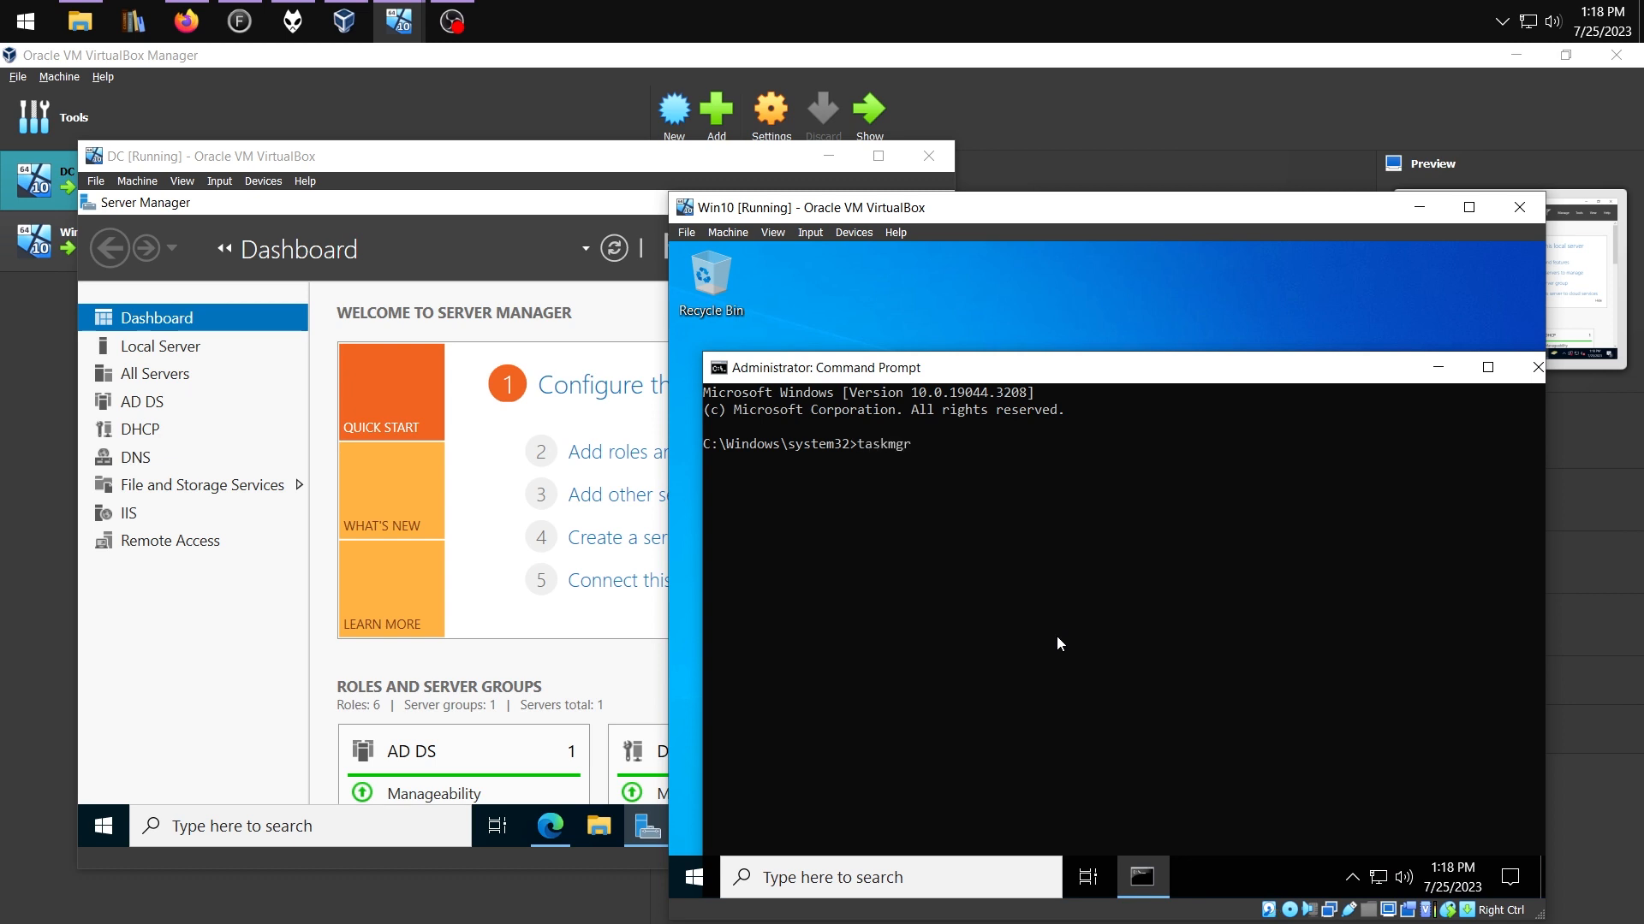
key("Return")
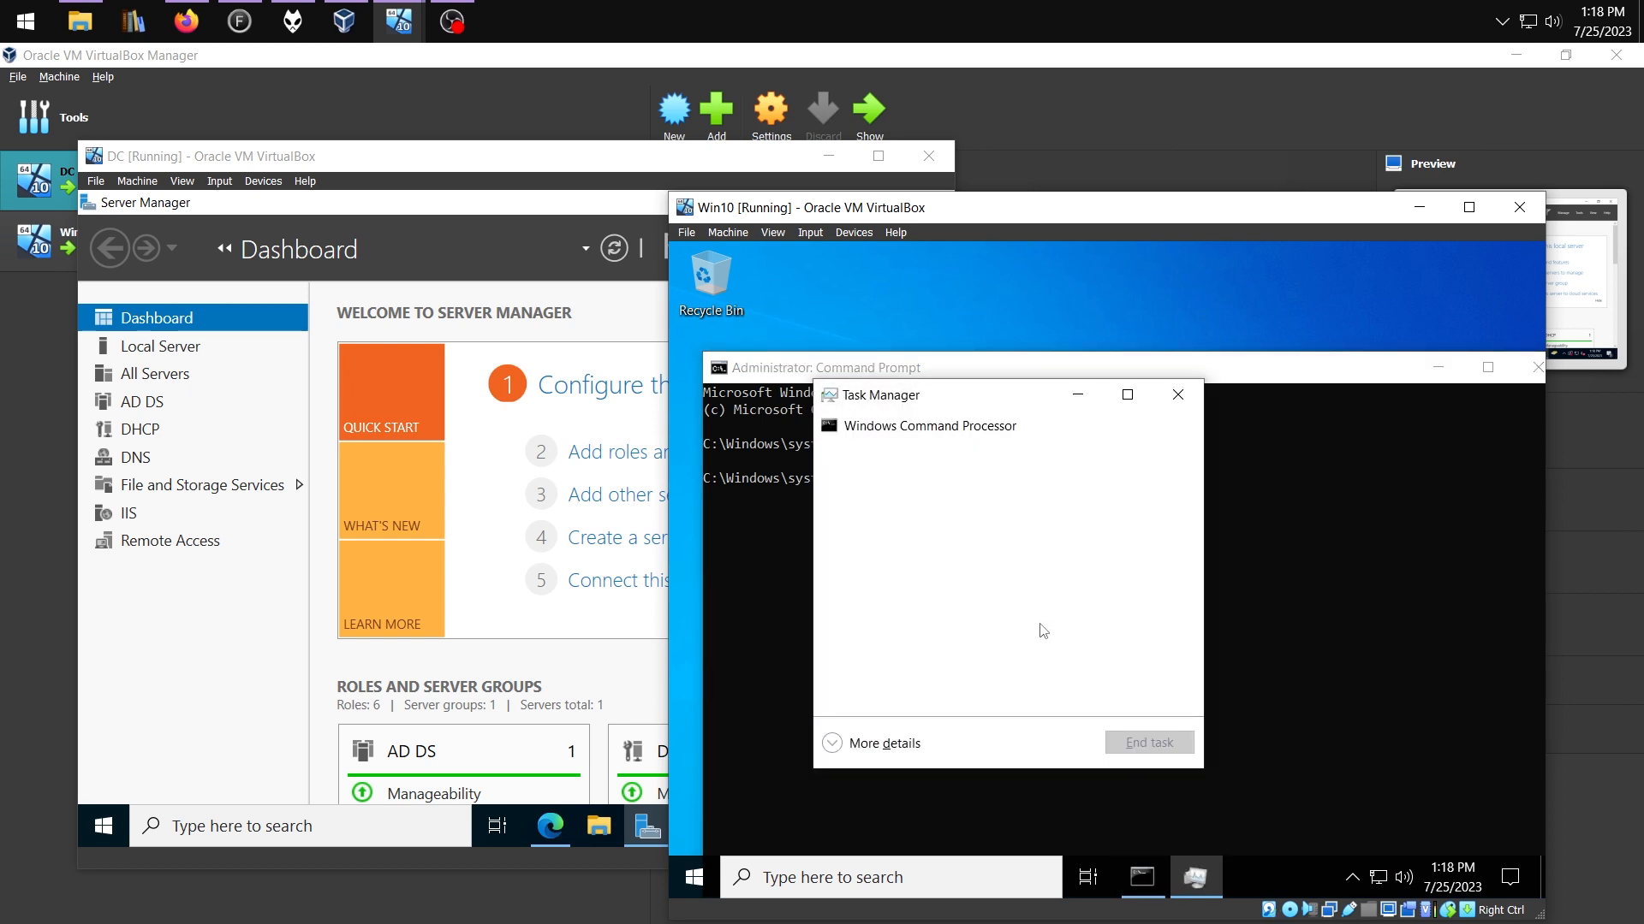
left_click(1128, 395)
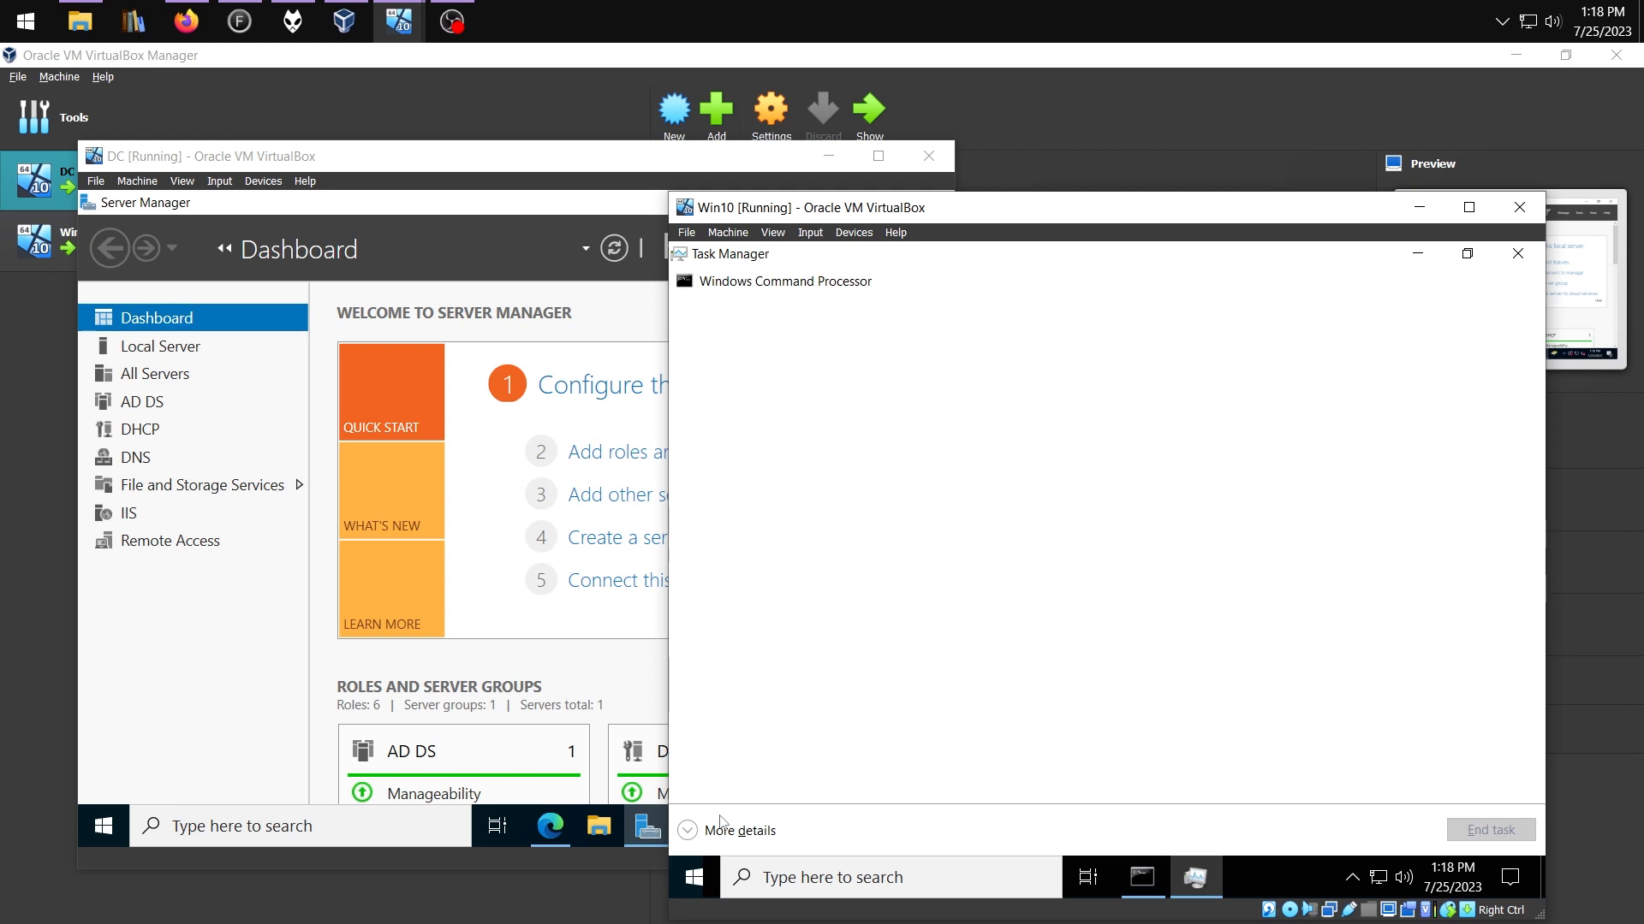
left_click(724, 827)
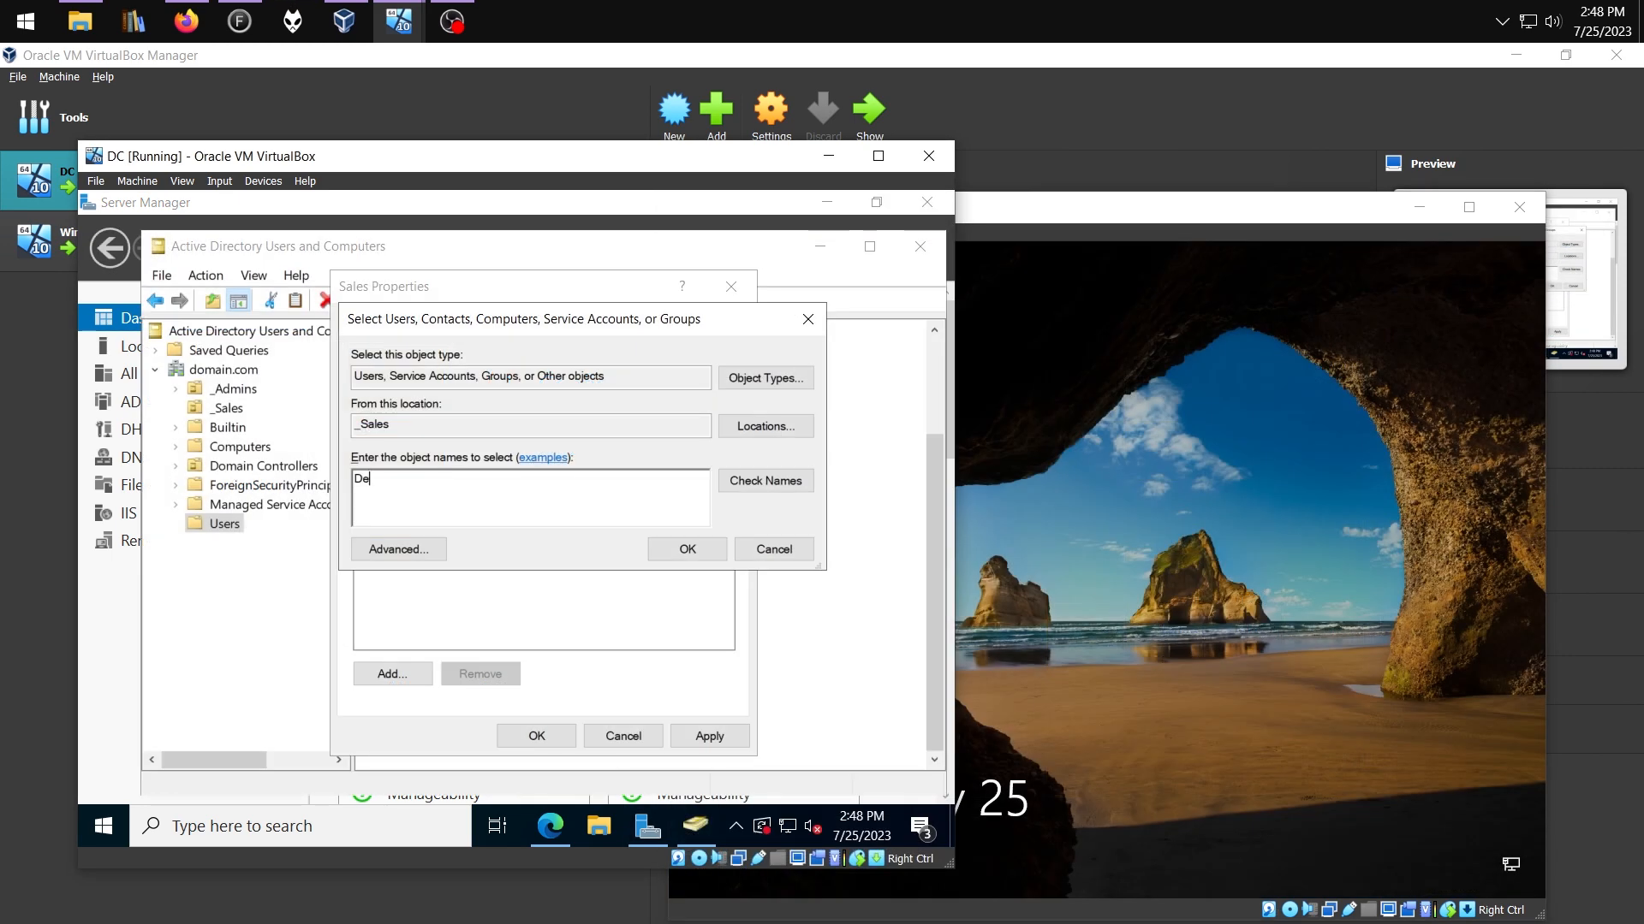
Add the entered user to the Sales group via Check Names and save the group
left_click(768, 481)
left_click(687, 548)
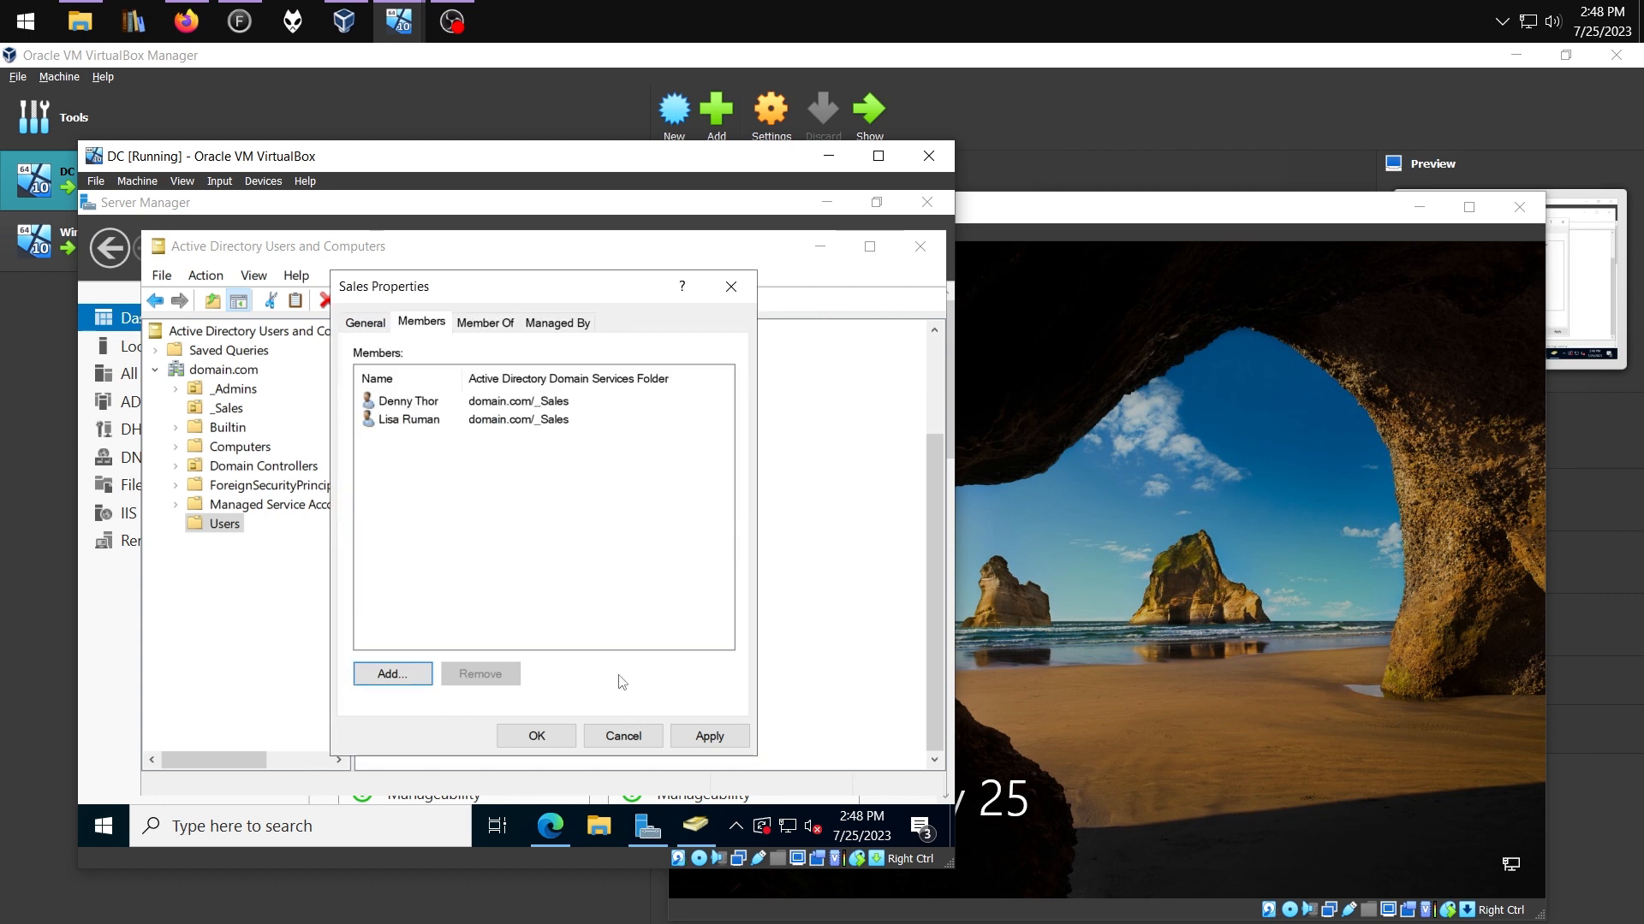
left_click(541, 743)
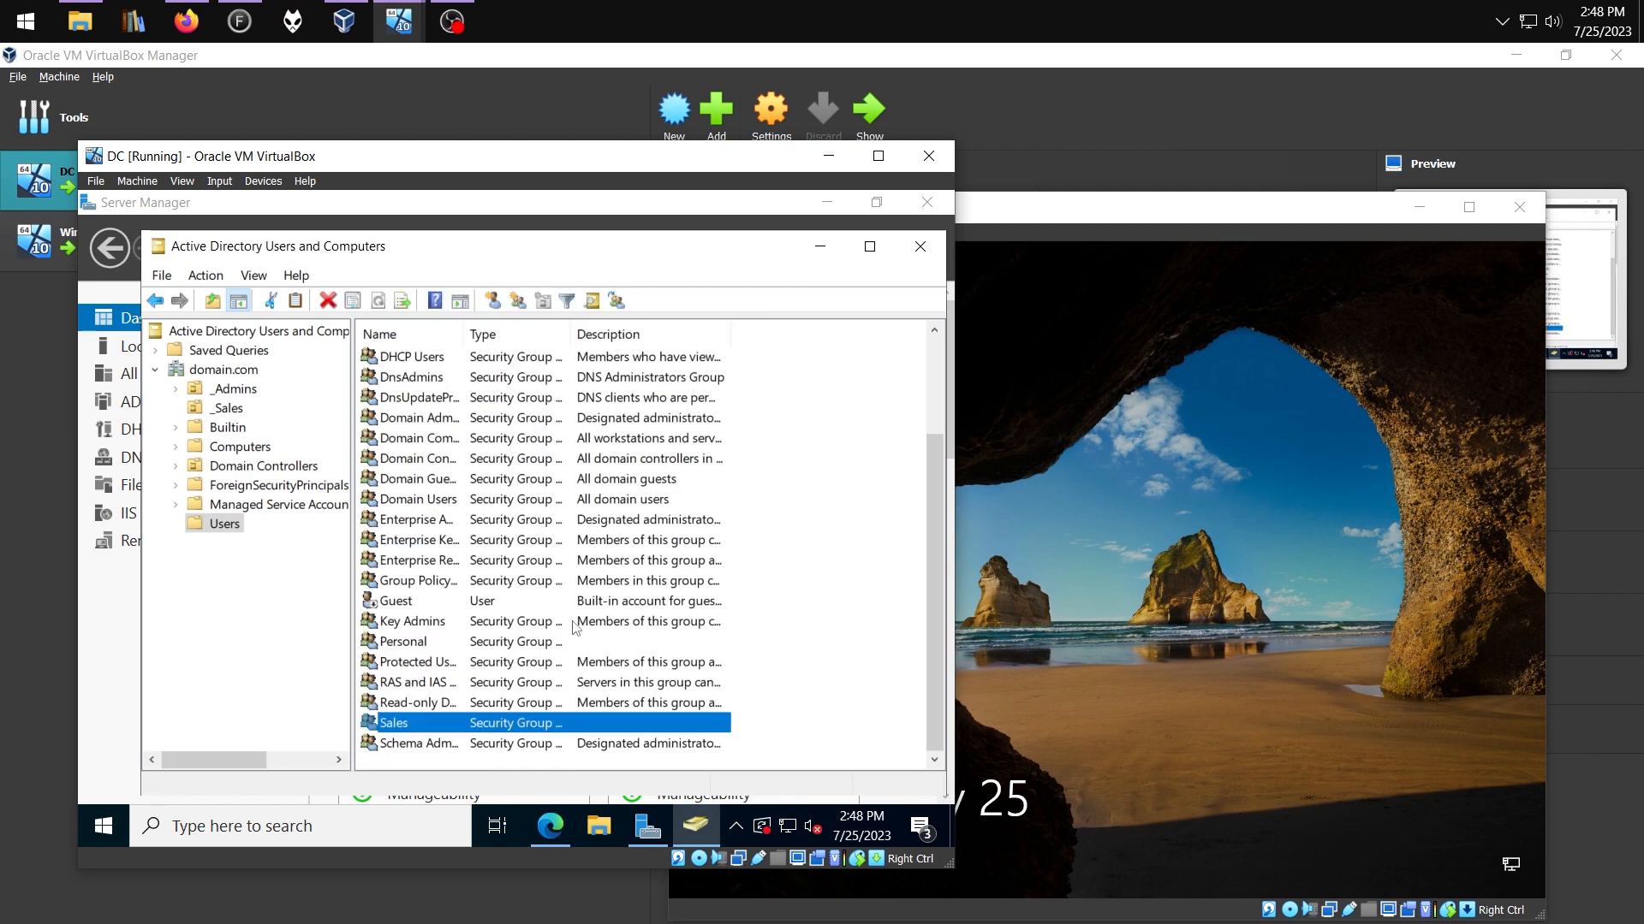
Review the Personal group's members, then go to File and Storage Services in Server Manager
right_click(423, 743)
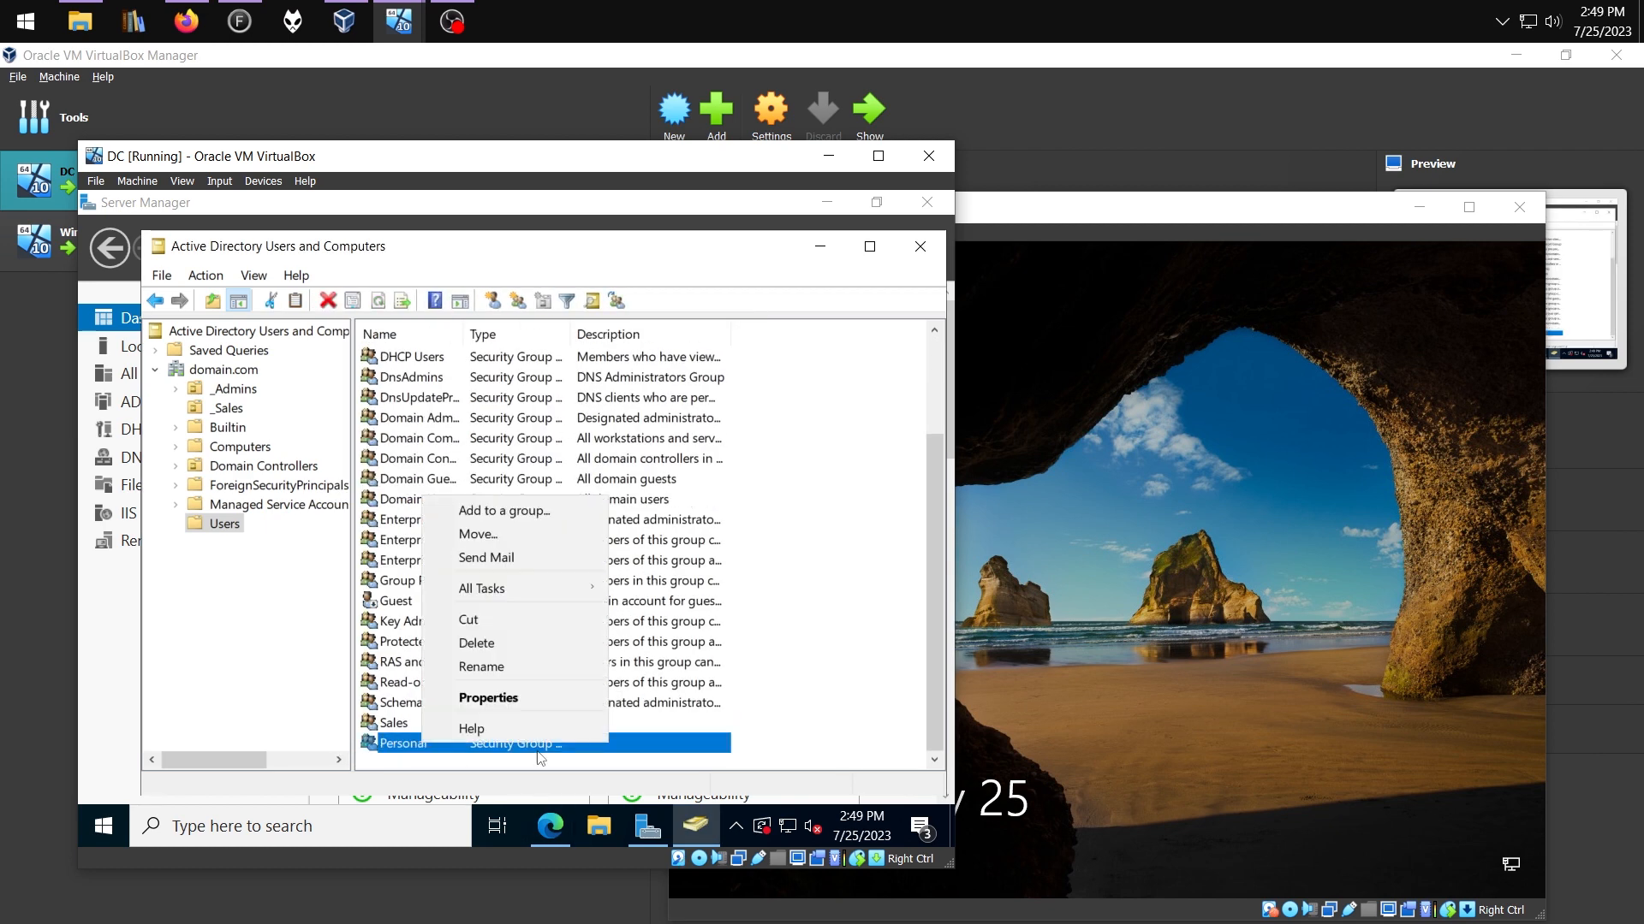
left_click(530, 695)
left_click(440, 272)
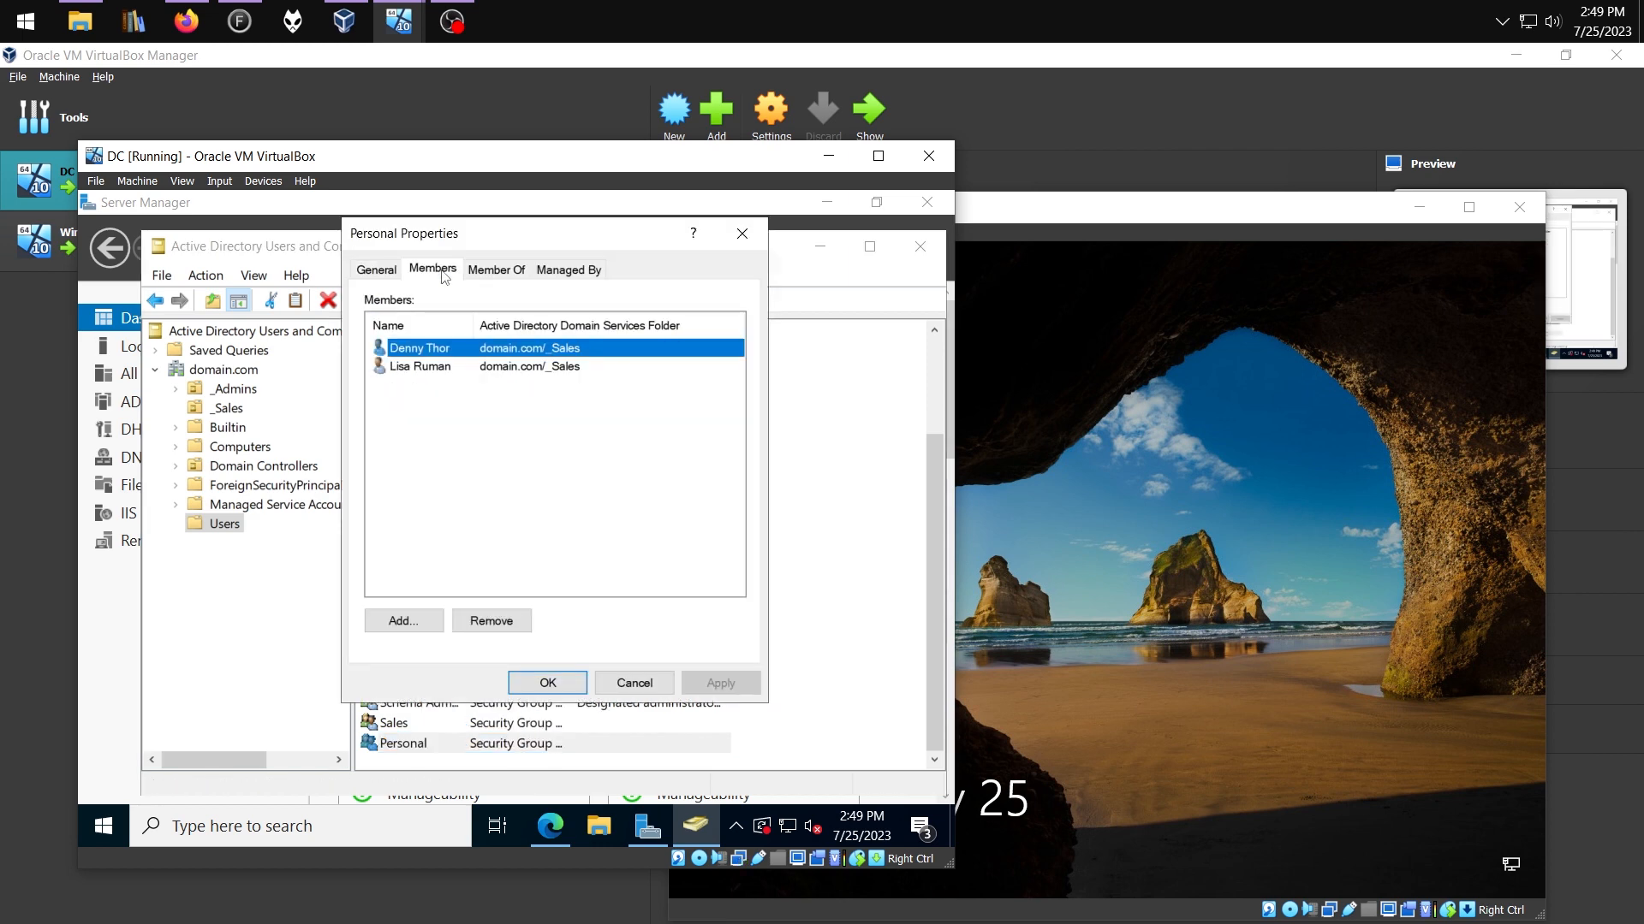
left_click(535, 685)
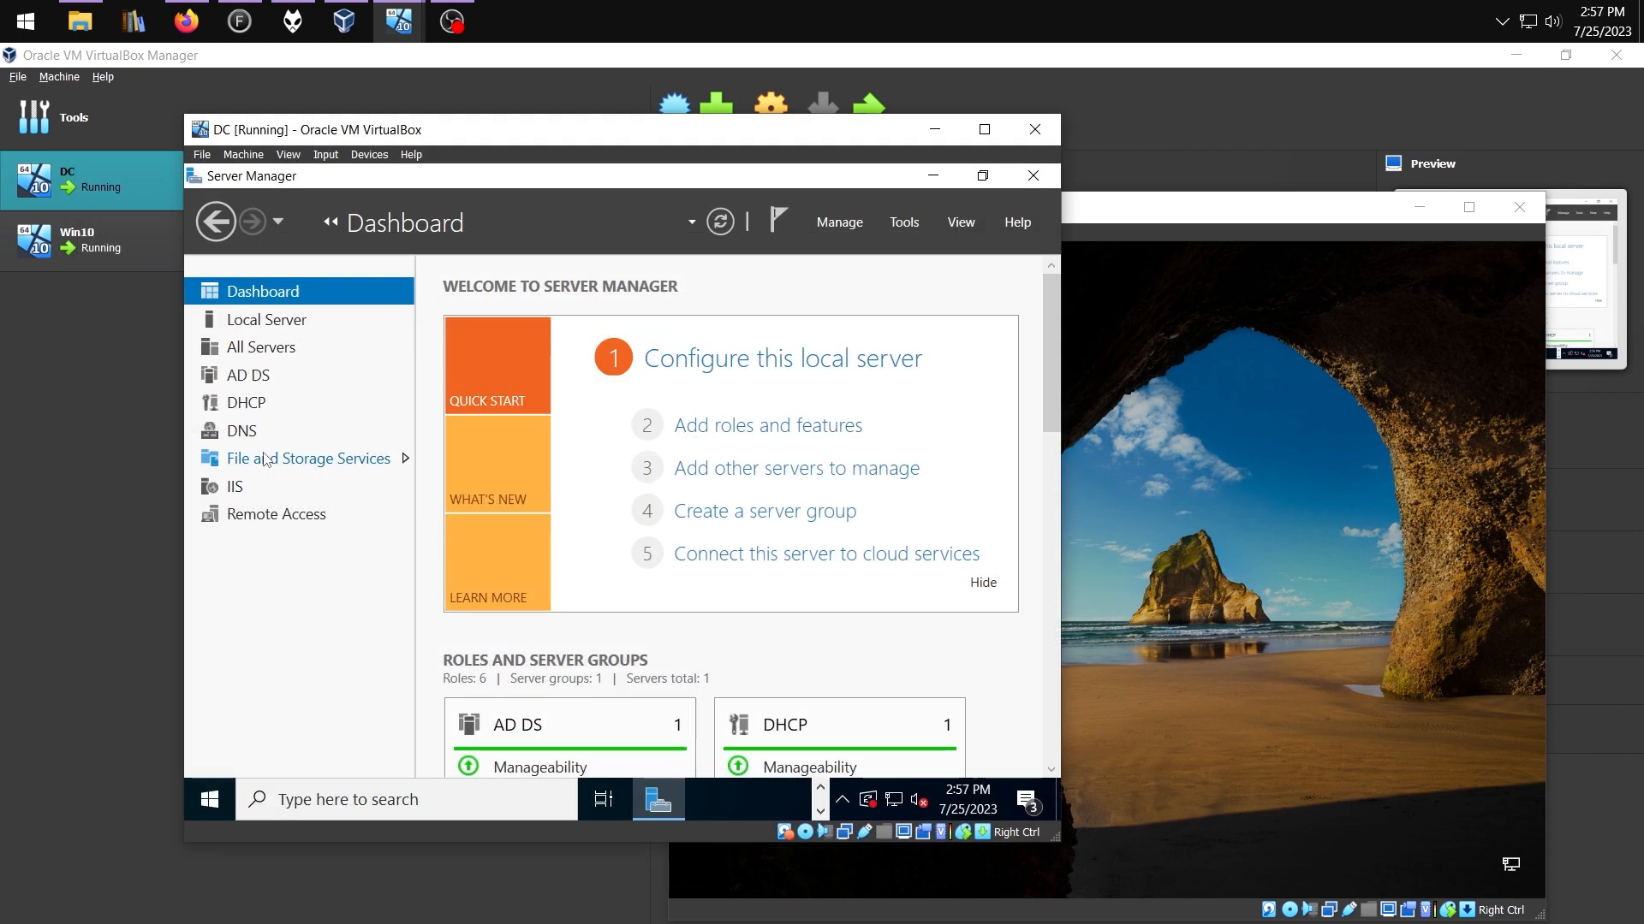
left_click(289, 461)
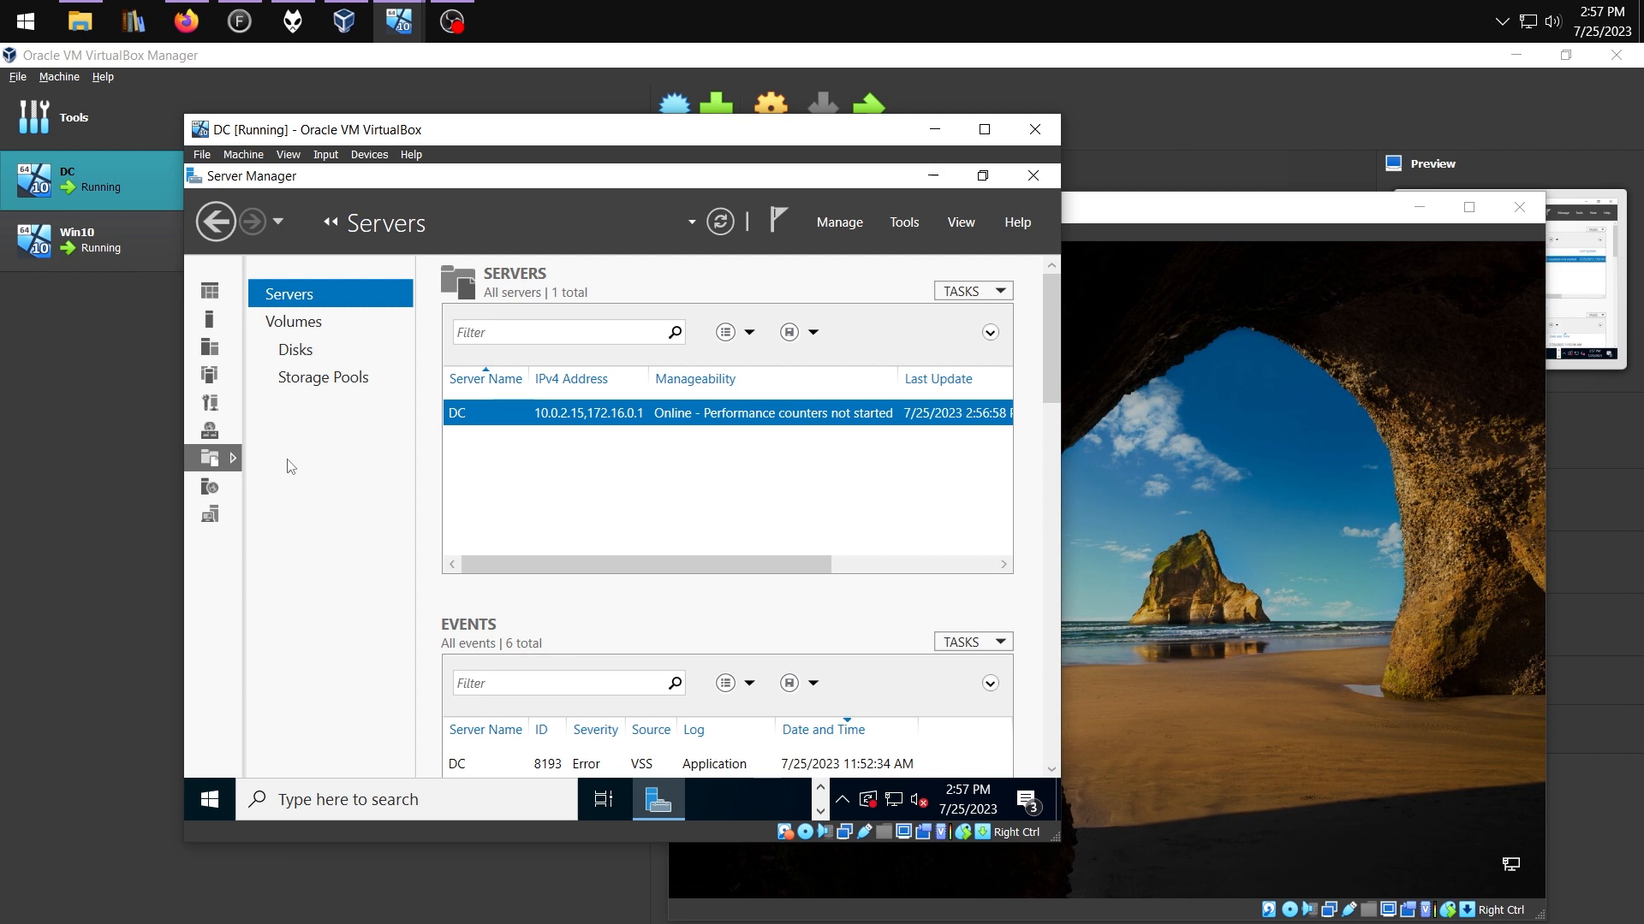
Look over storage pools and the servers list, then open Computer Management from the Win+X menu
left_click(324, 377)
left_click(290, 294)
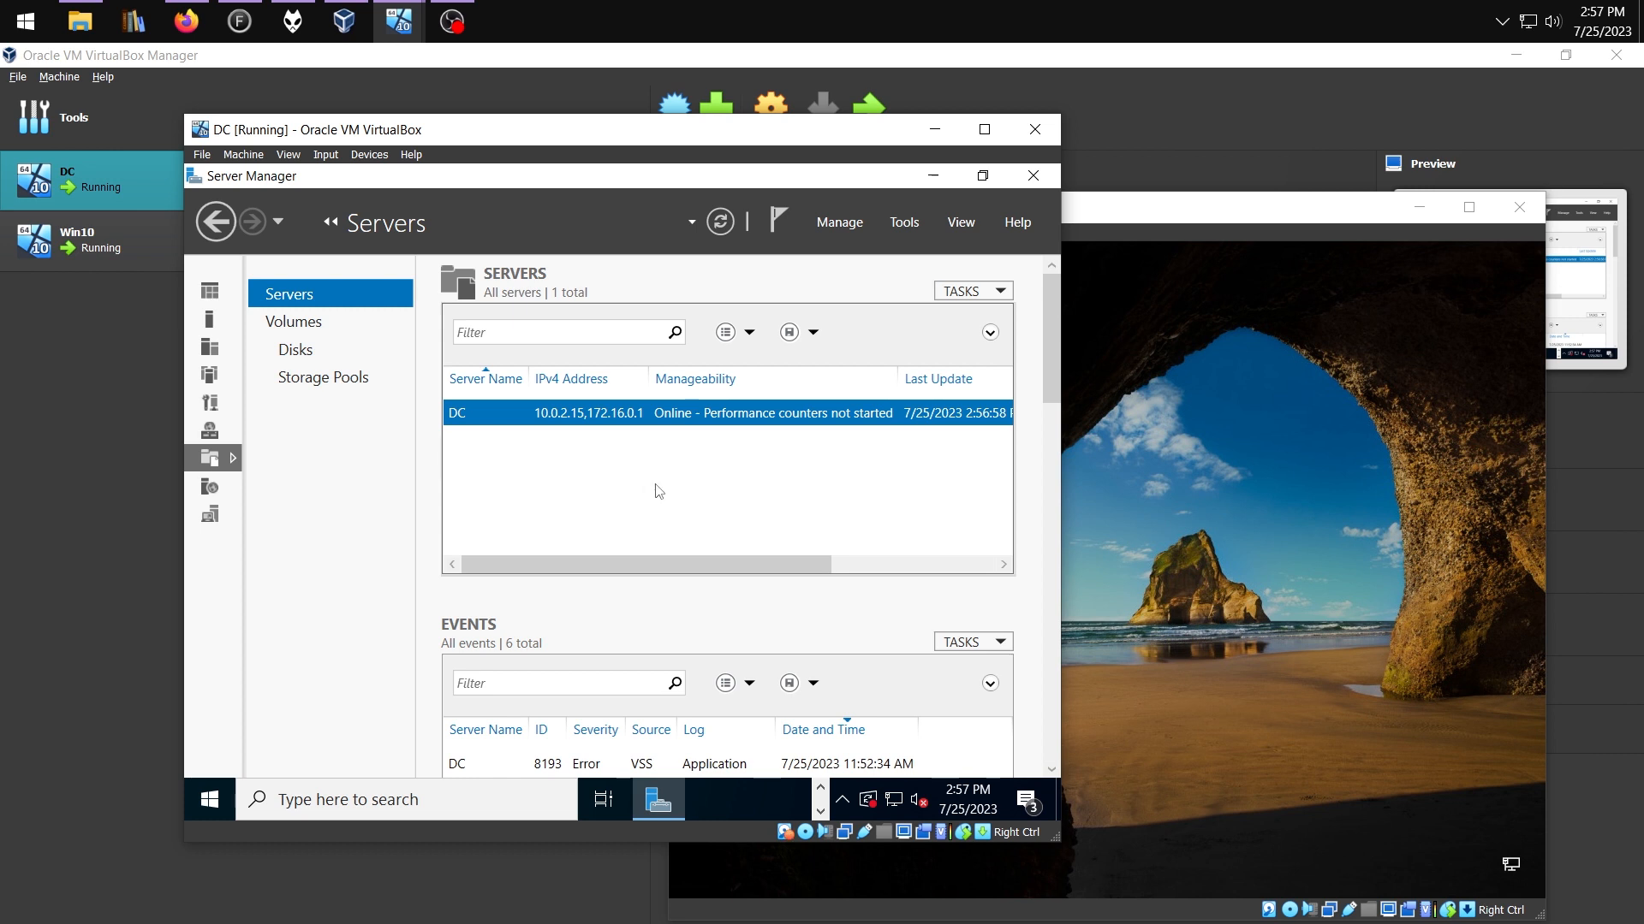
right_click(202, 809)
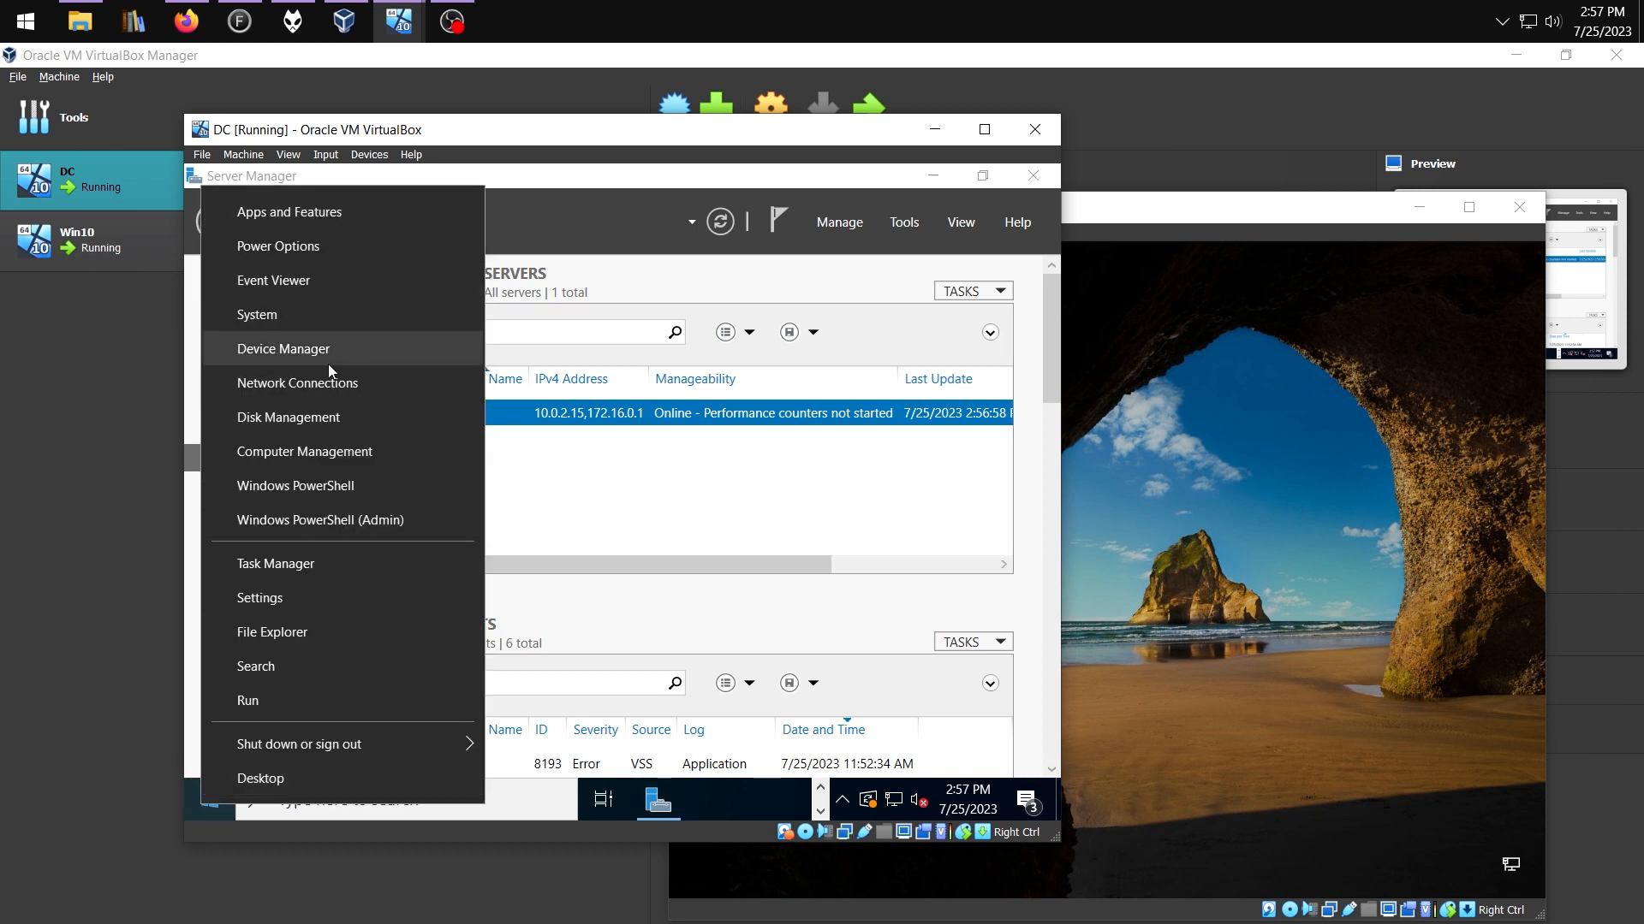
left_click(326, 461)
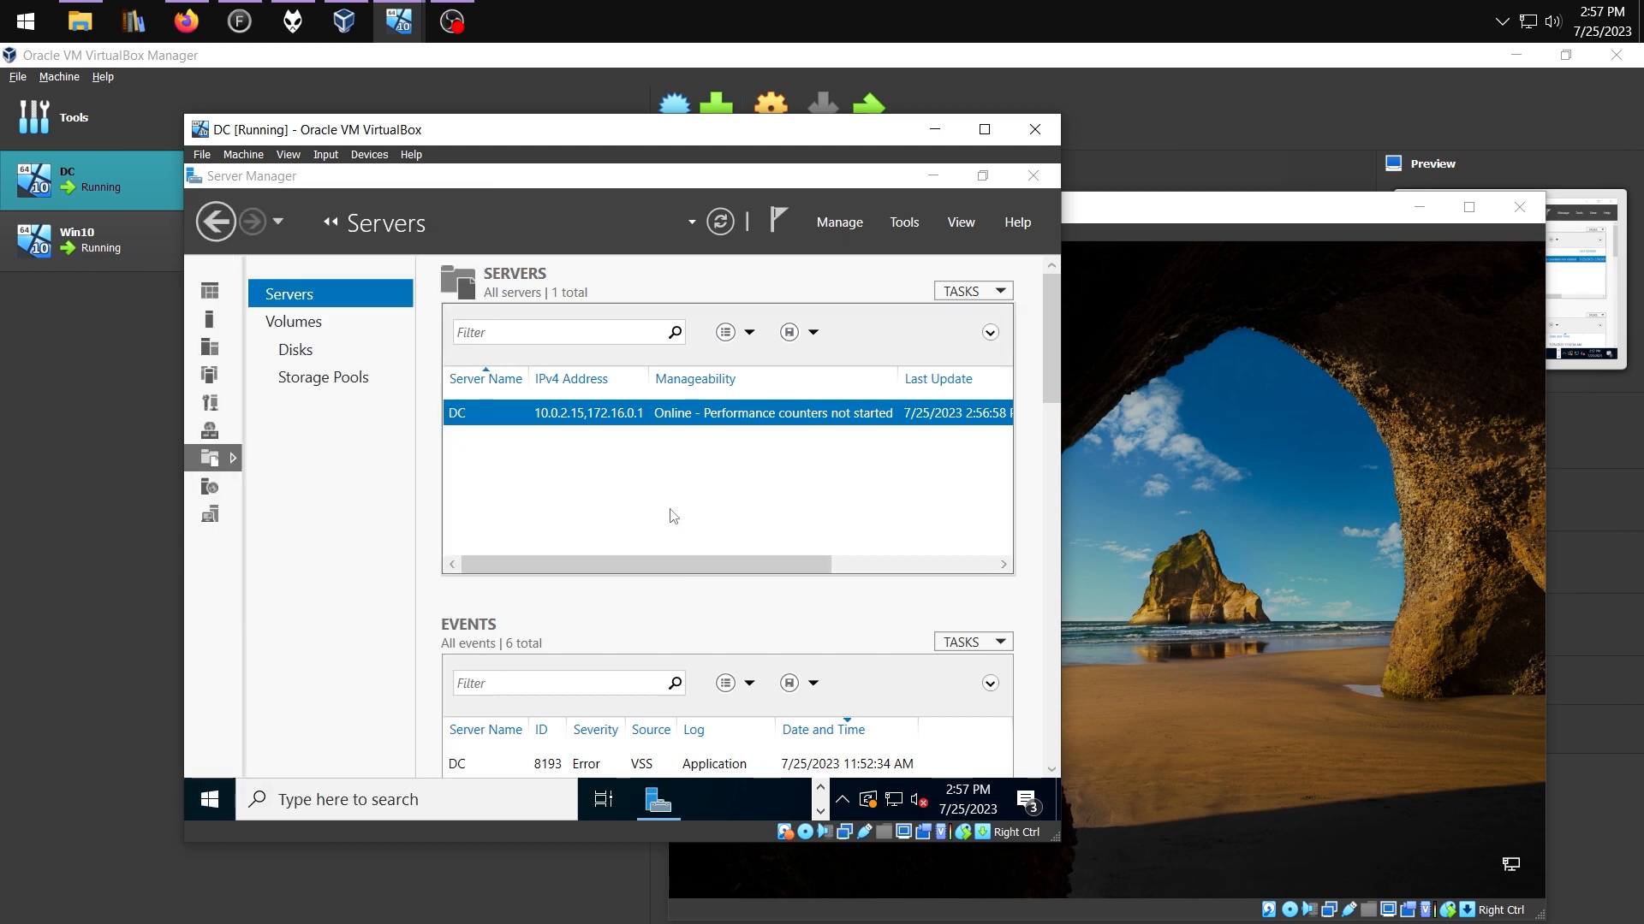
Create a new share for C:\Shares\Sales, letting the wizard create the missing folder
left_click(298, 343)
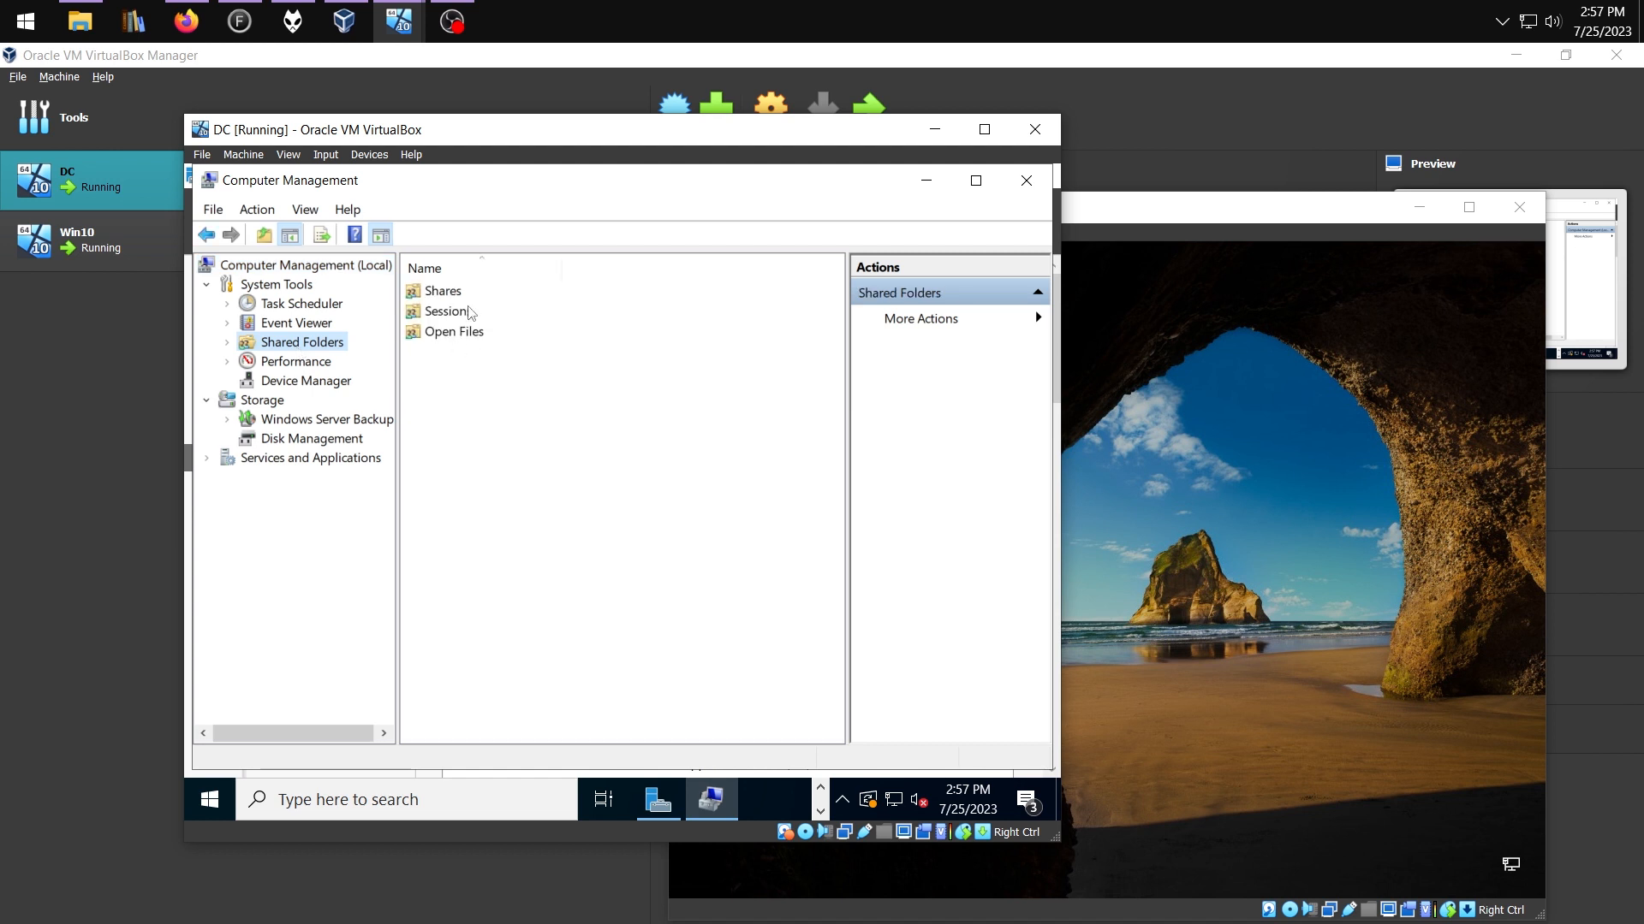
double_click(456, 293)
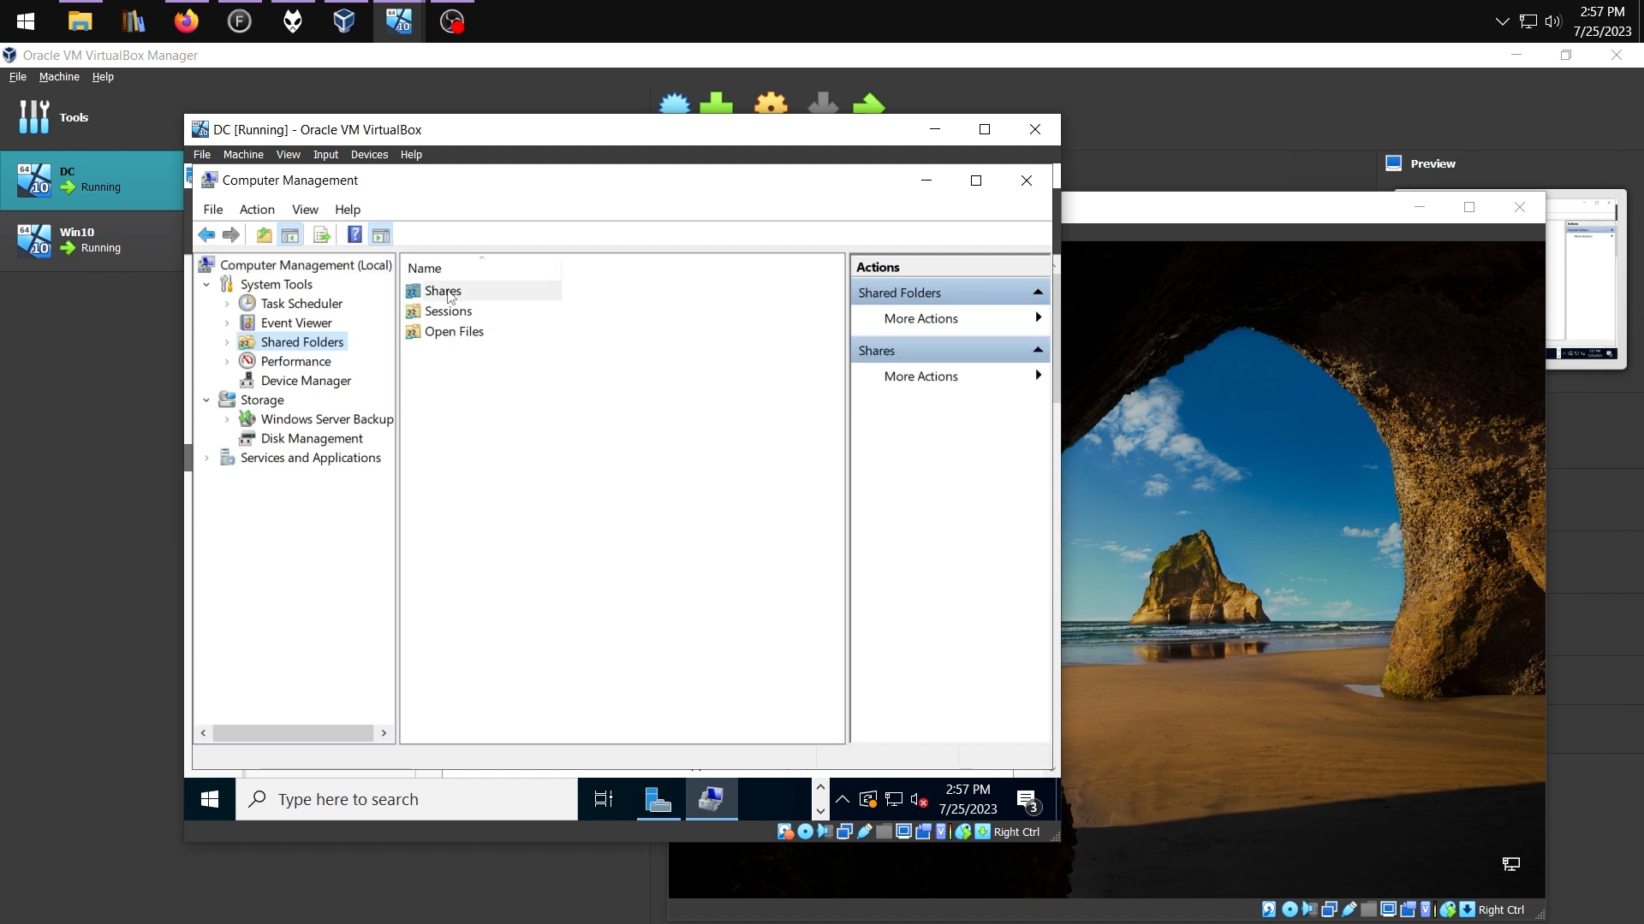
right_click(489, 462)
left_click(518, 471)
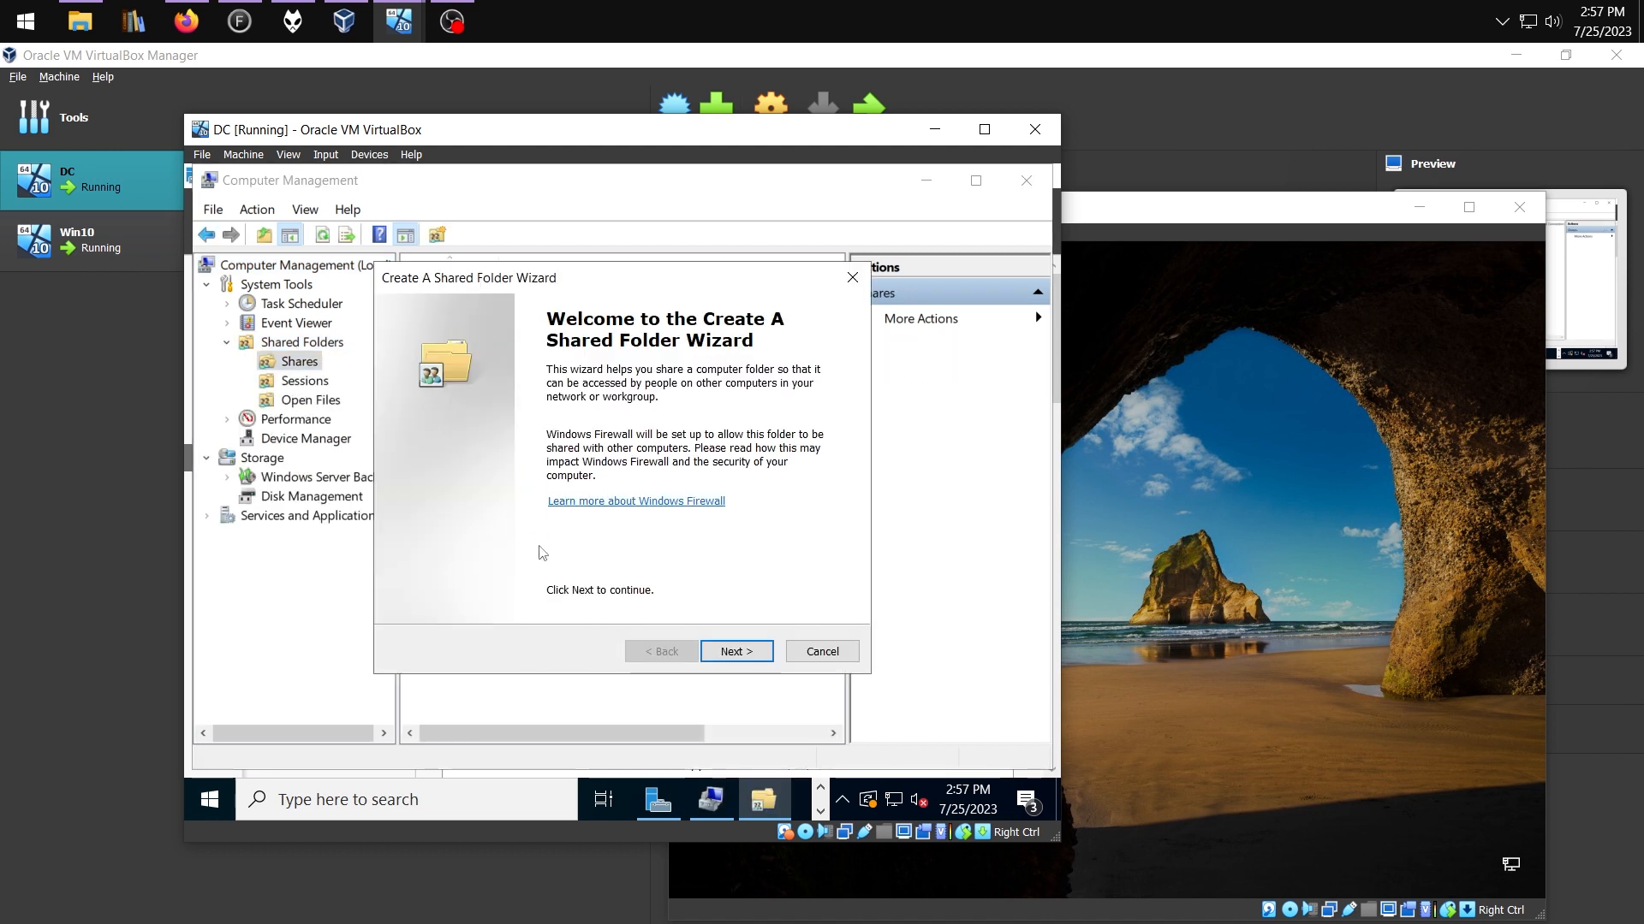
left_click(726, 652)
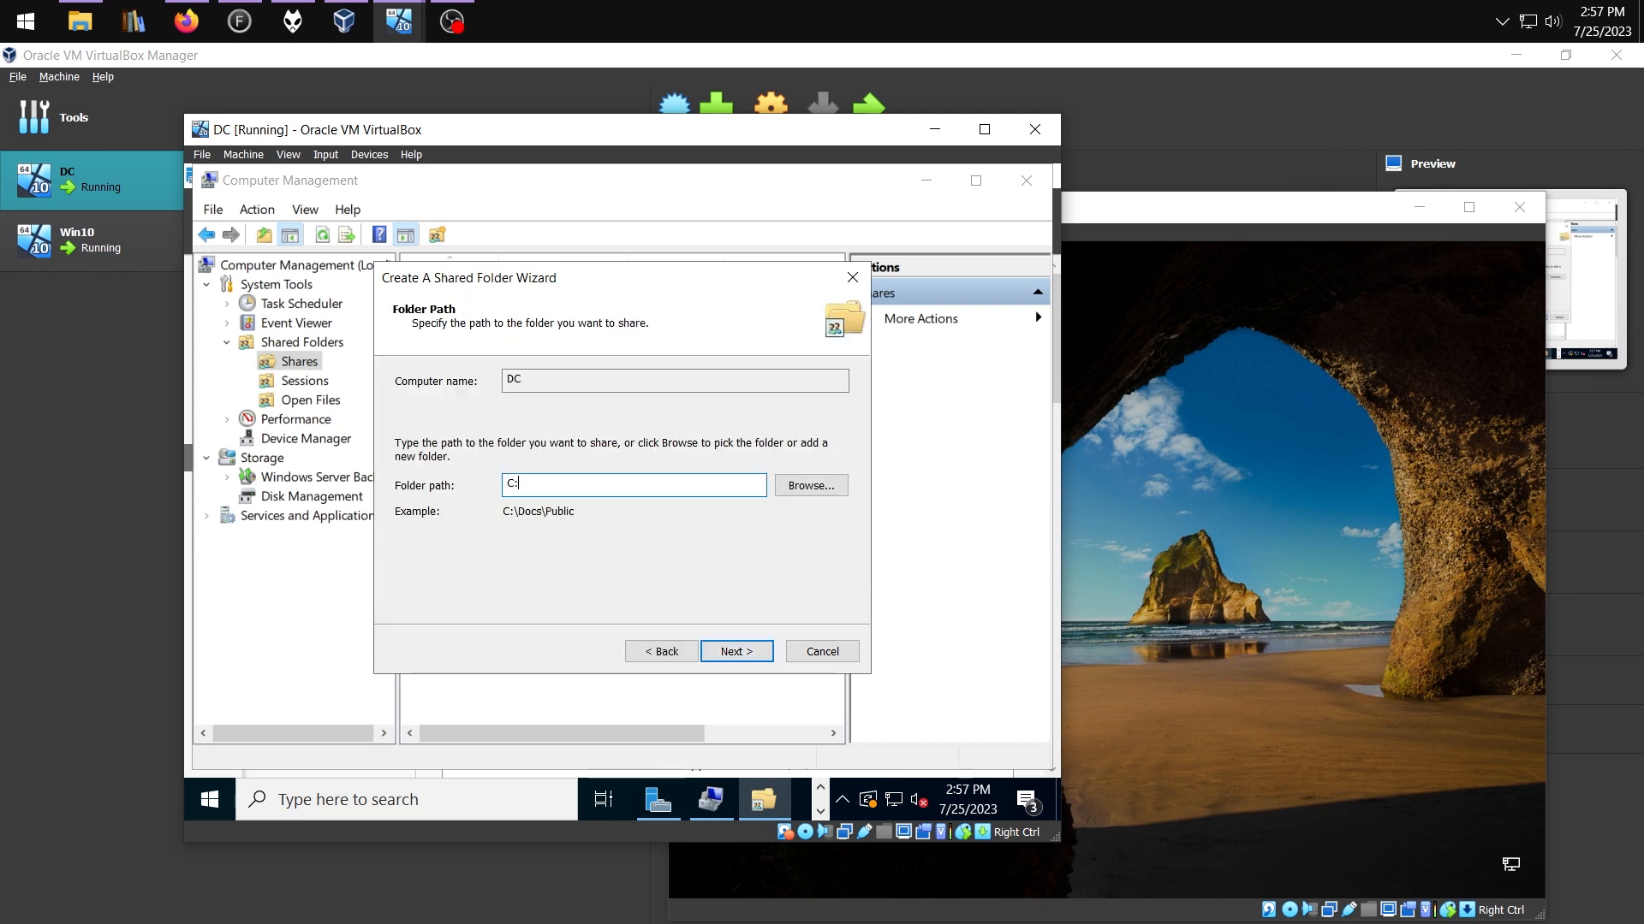
type("C:\\Shares\\Sales")
left_click(738, 652)
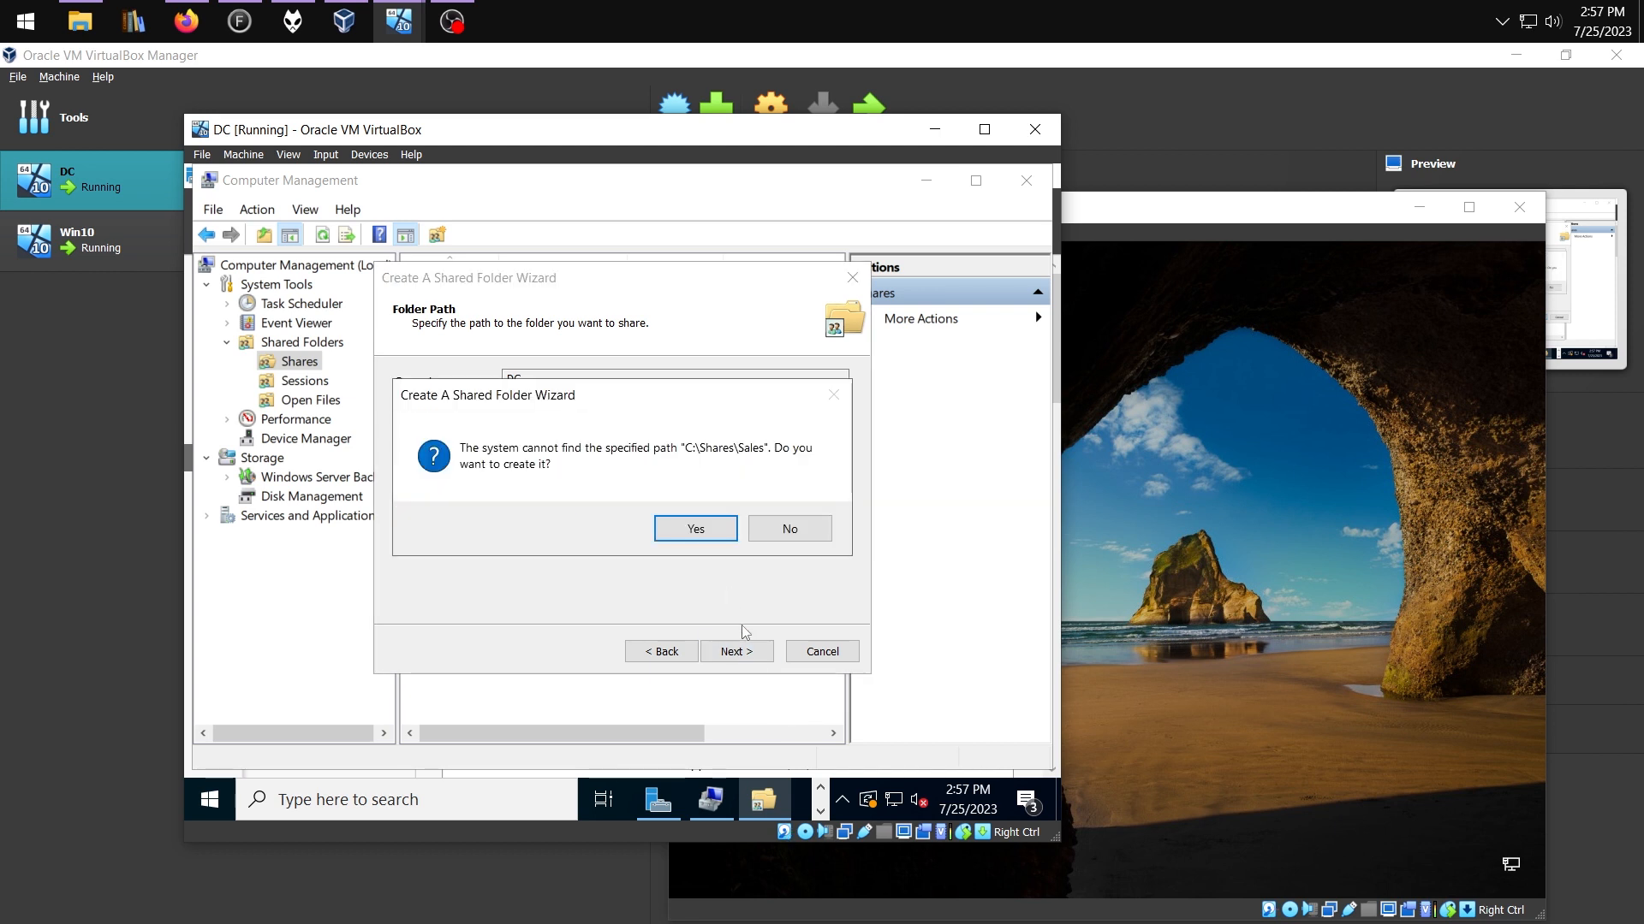
left_click(713, 529)
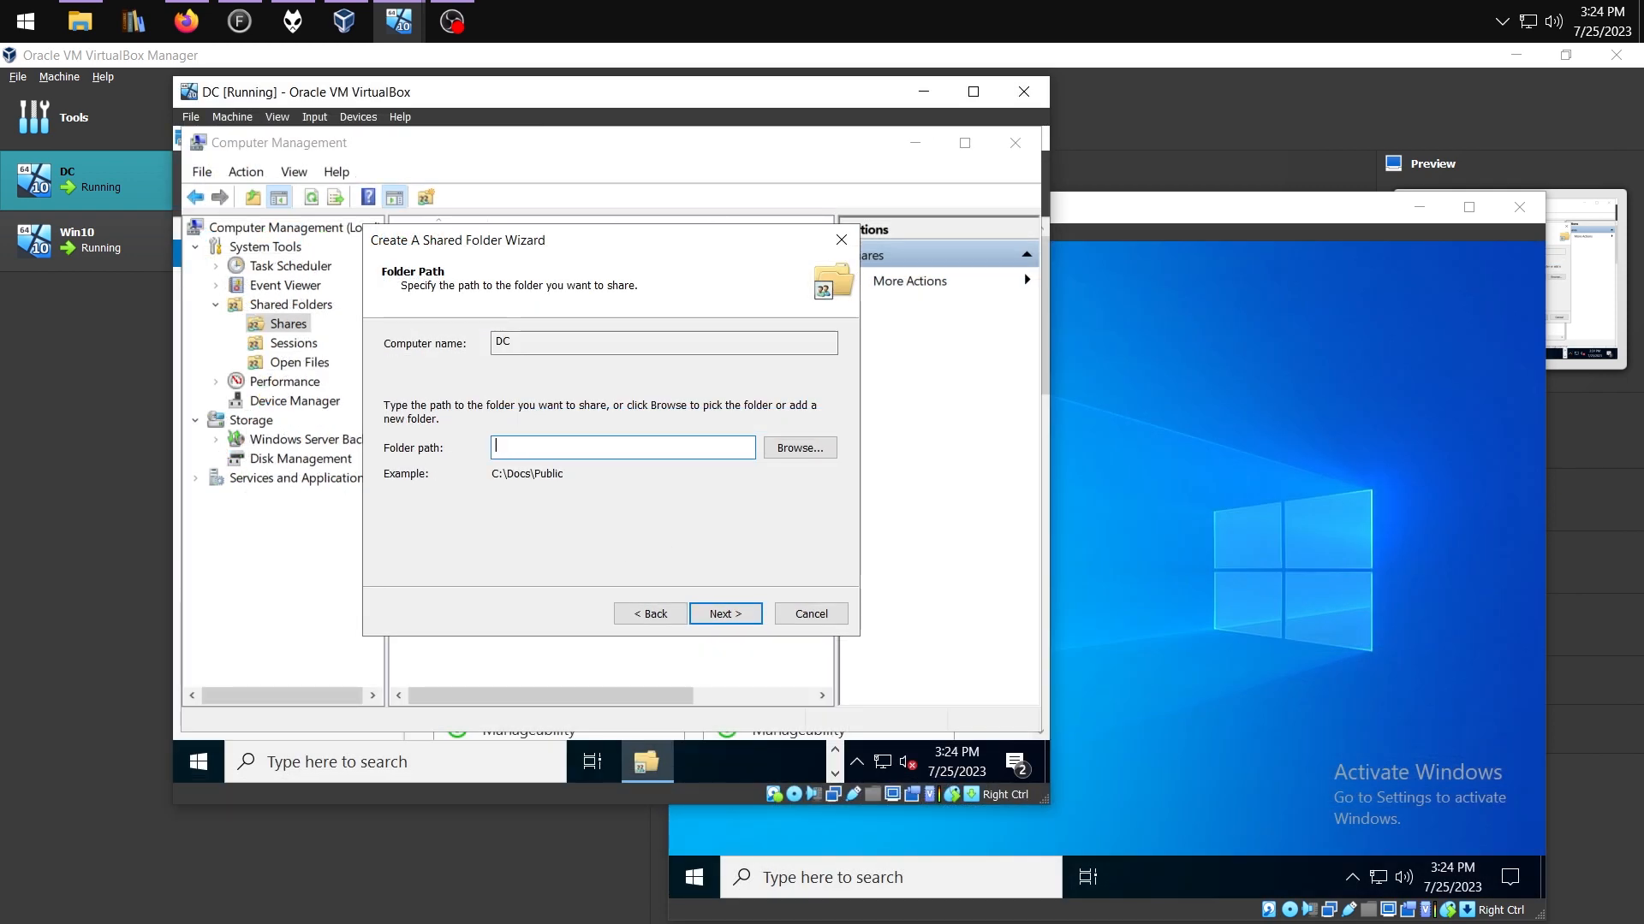
Share C:\Shares\Personal, check the Shares list, and close Computer Management
type("C:")
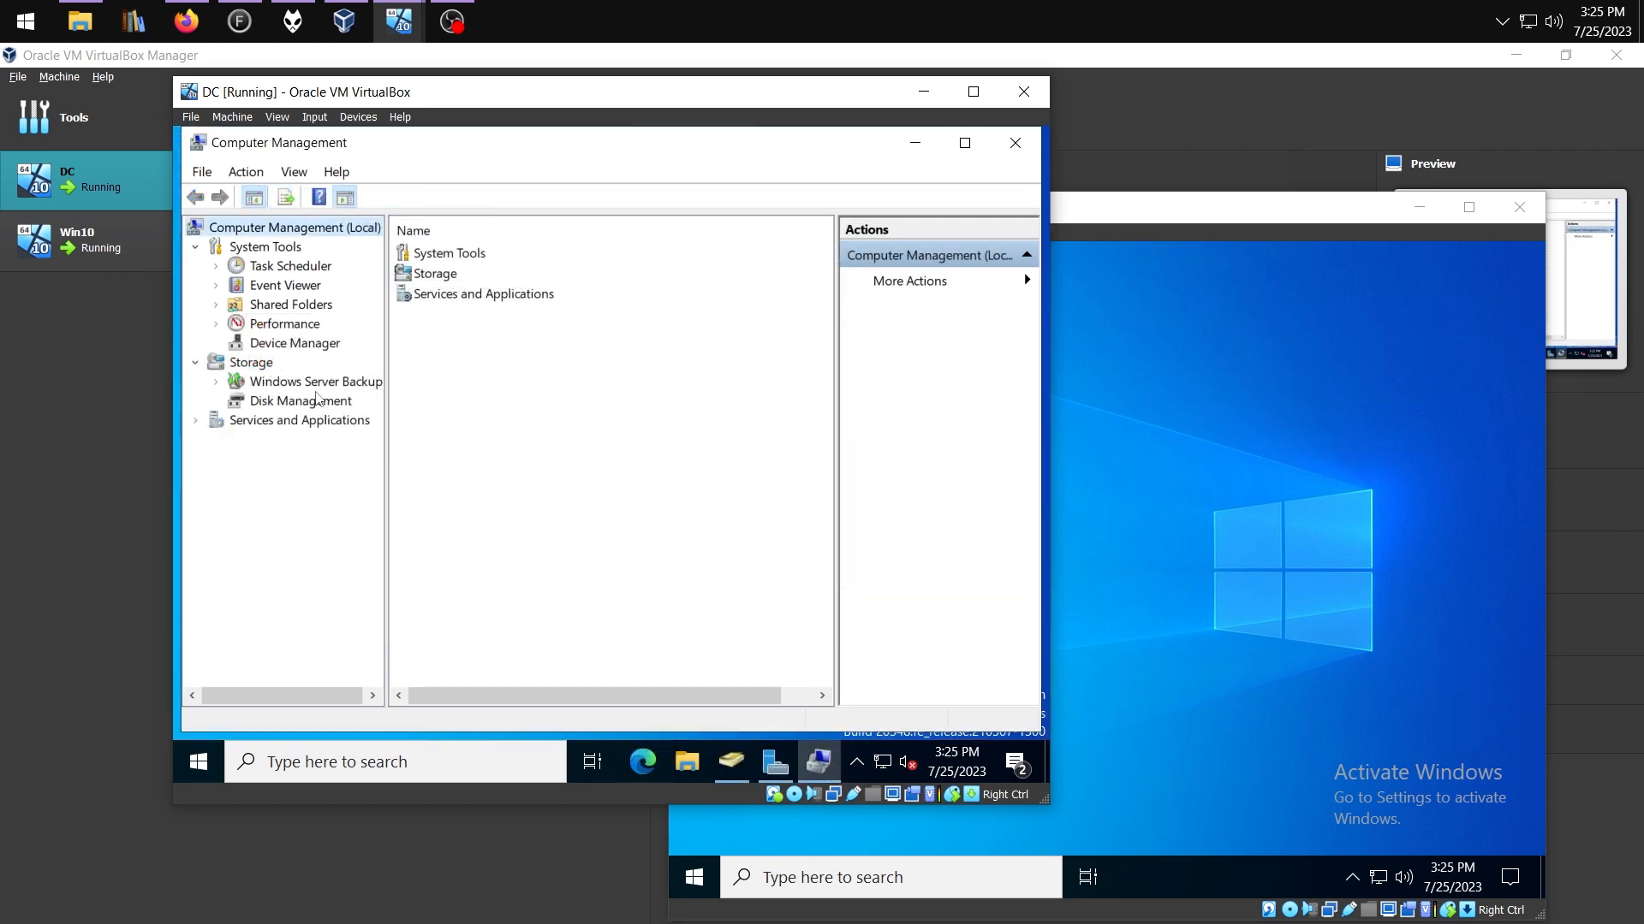
left_click(283, 307)
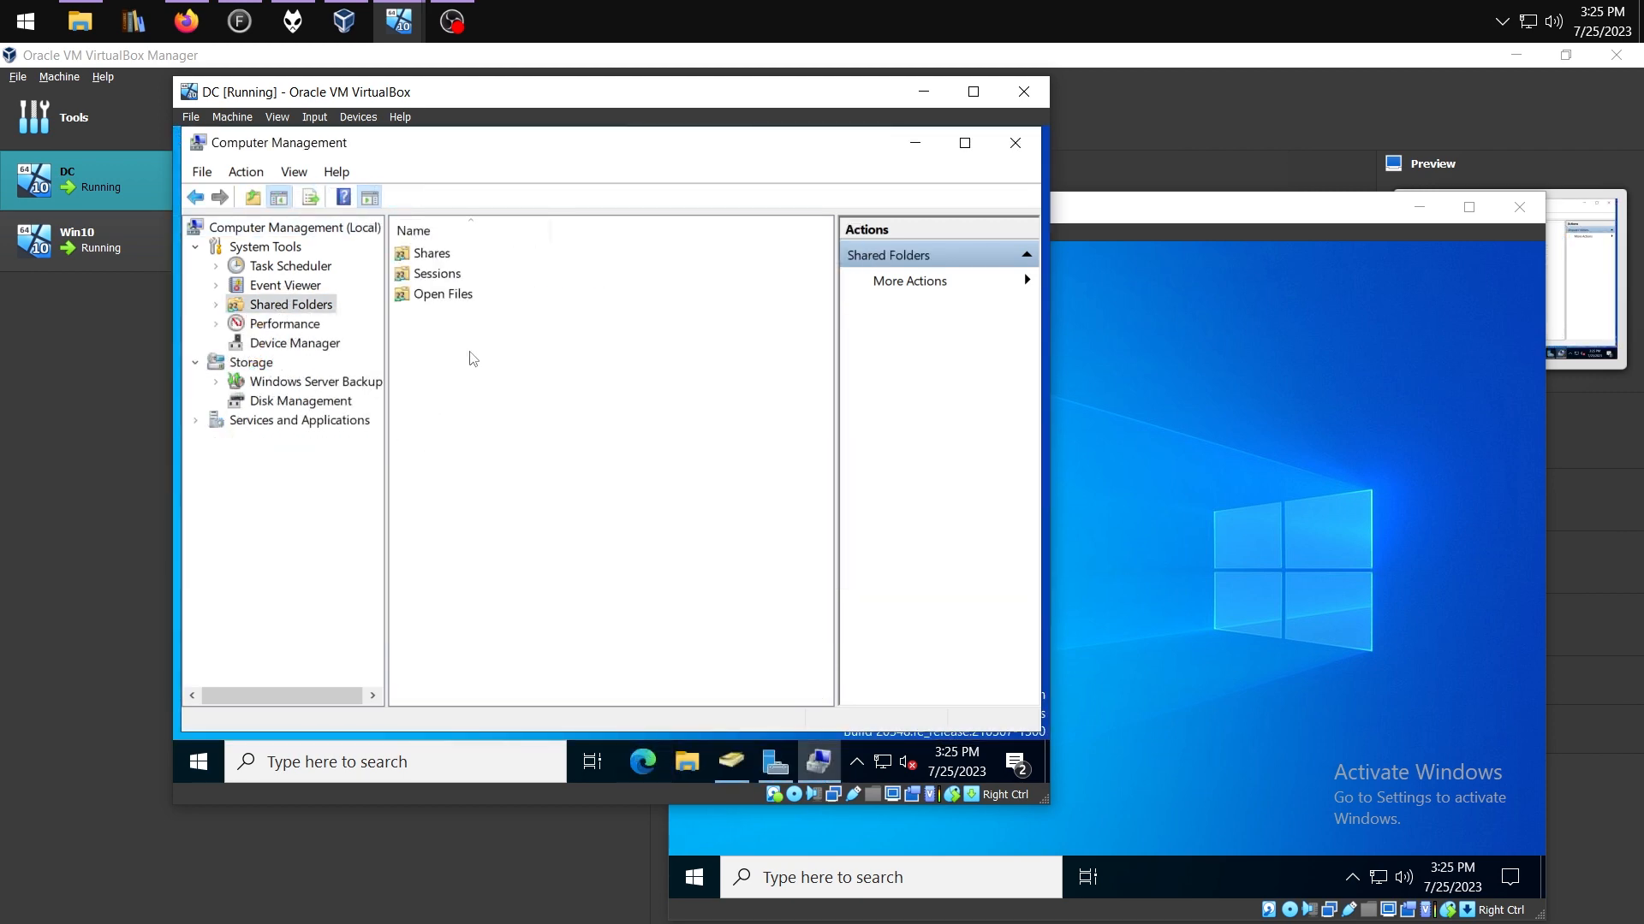
double_click(432, 255)
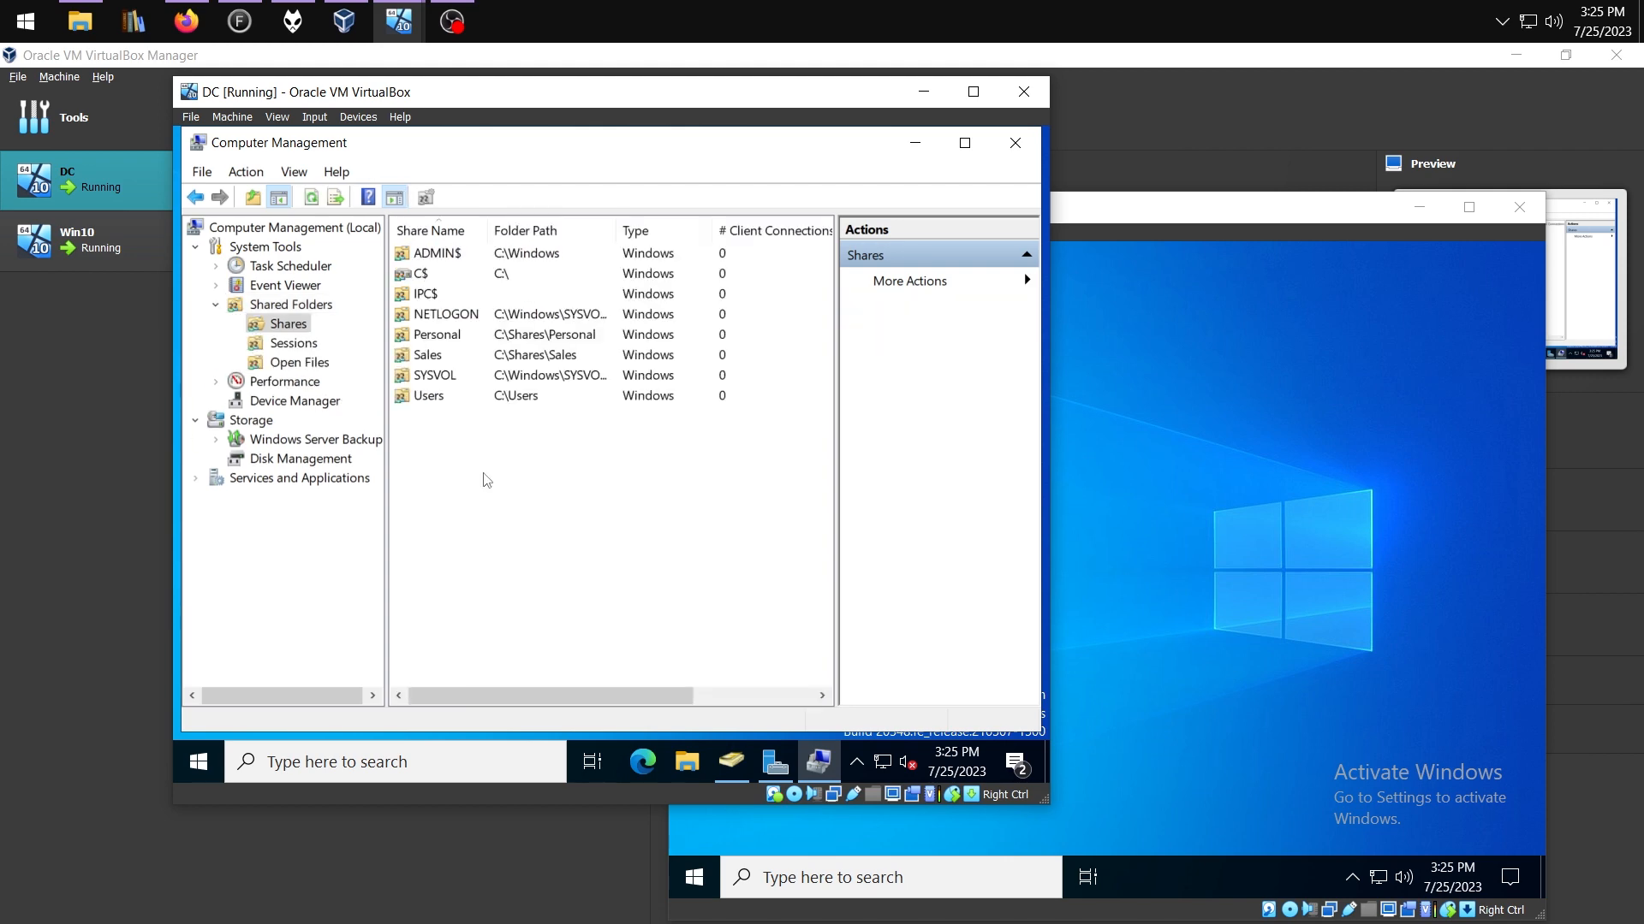
key("alt+F4")
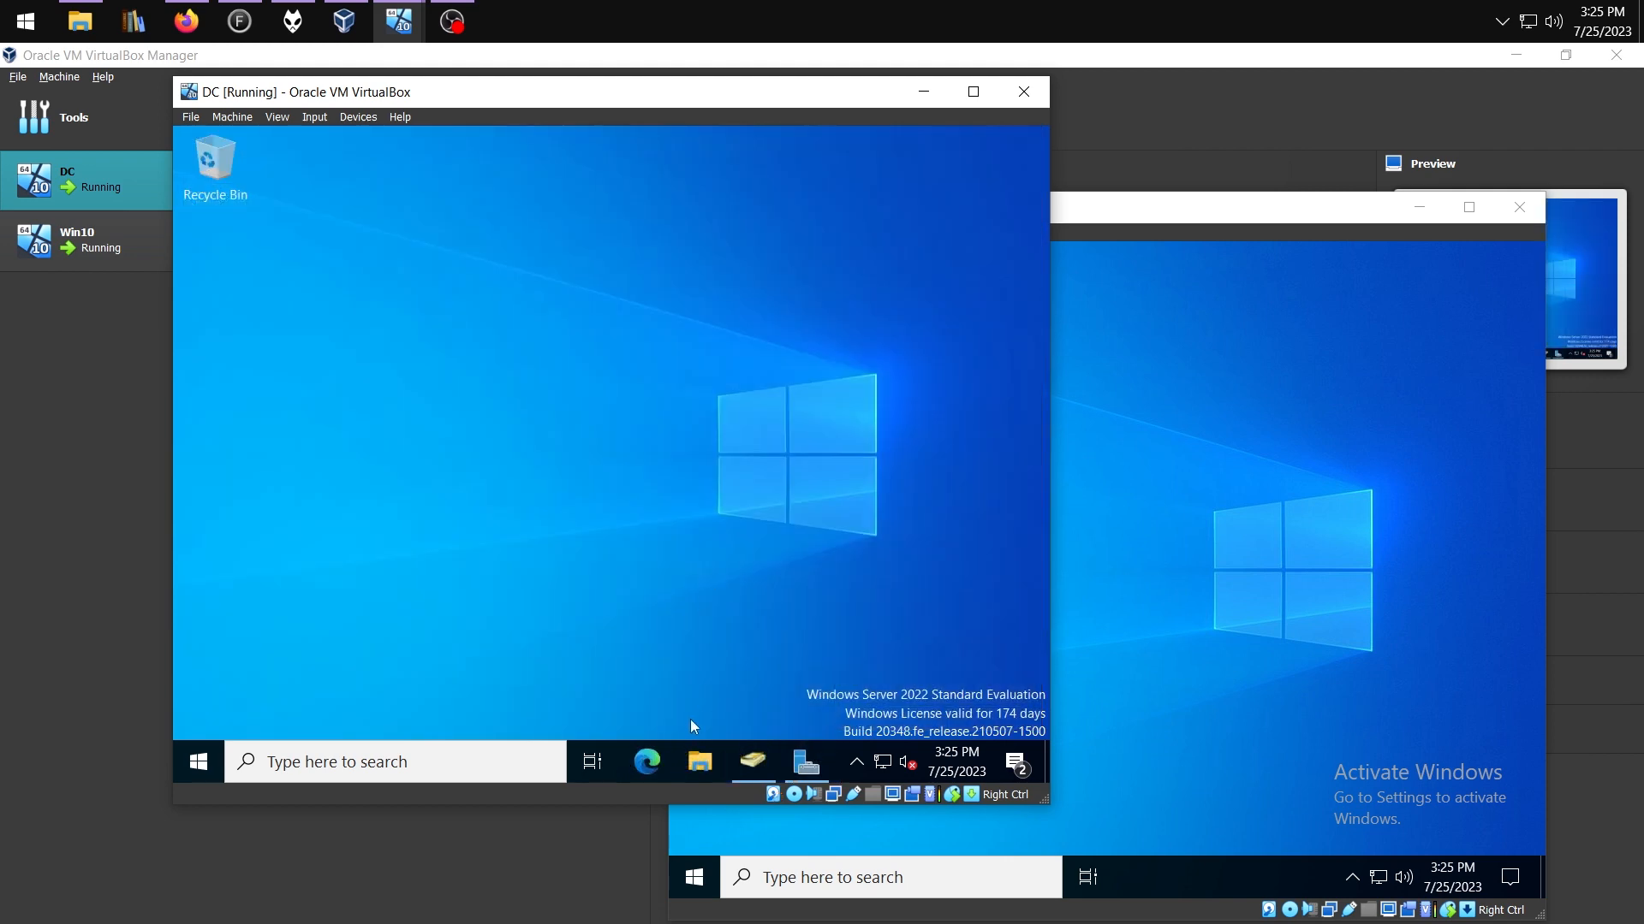
Open the advanced security settings of the C:\Shares\Sales folder in File Explorer
key("super+e")
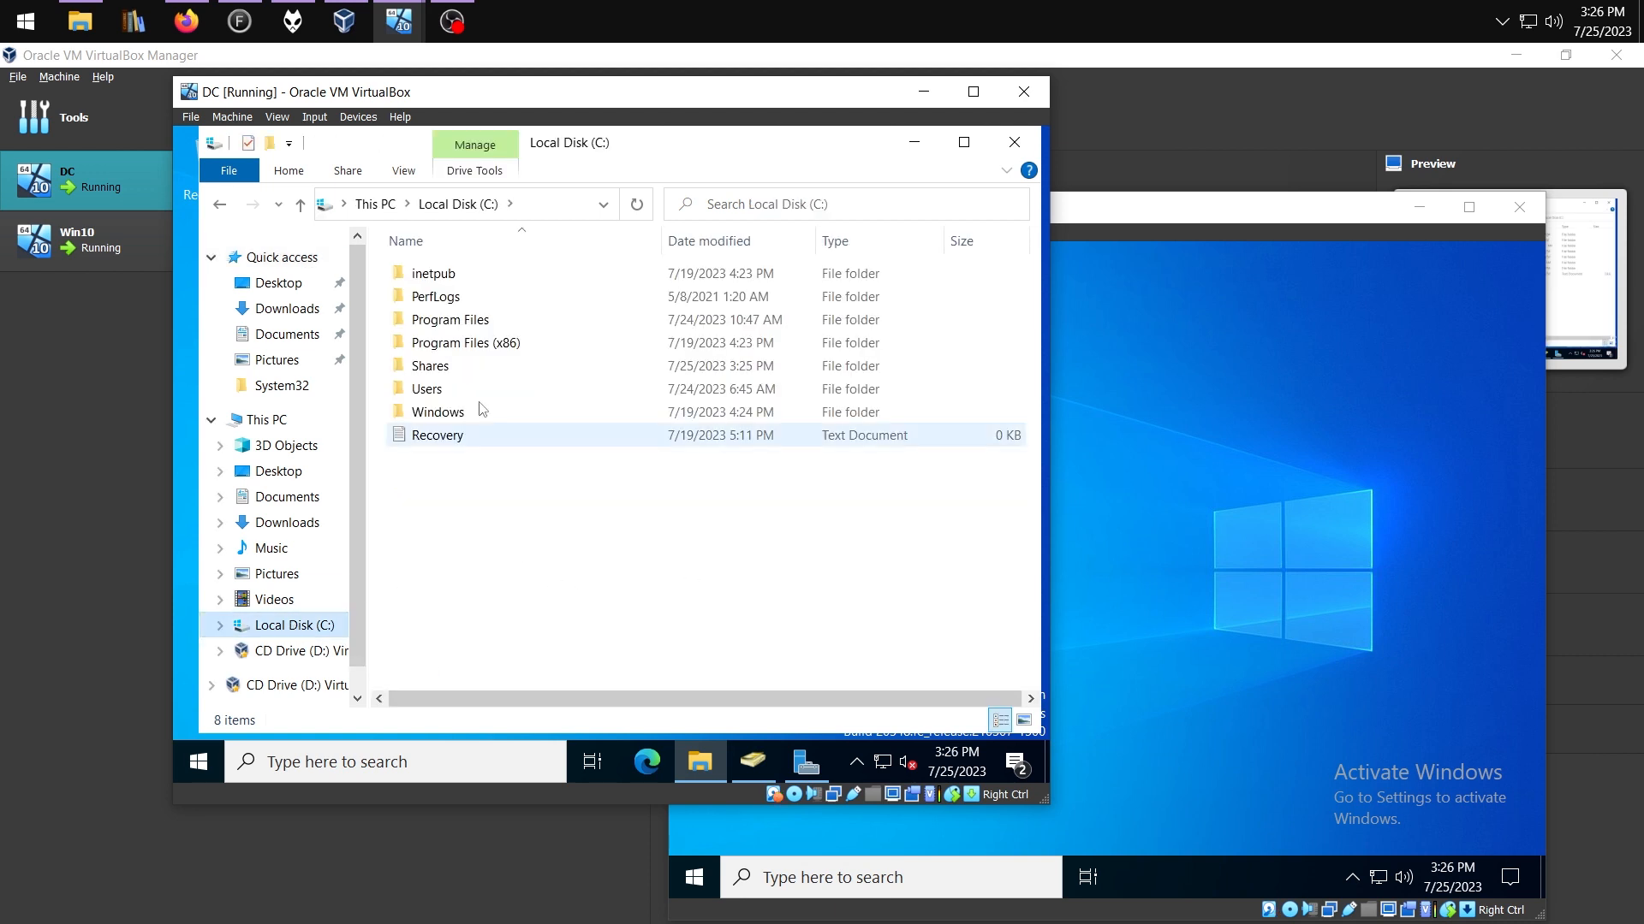
left_click(447, 368)
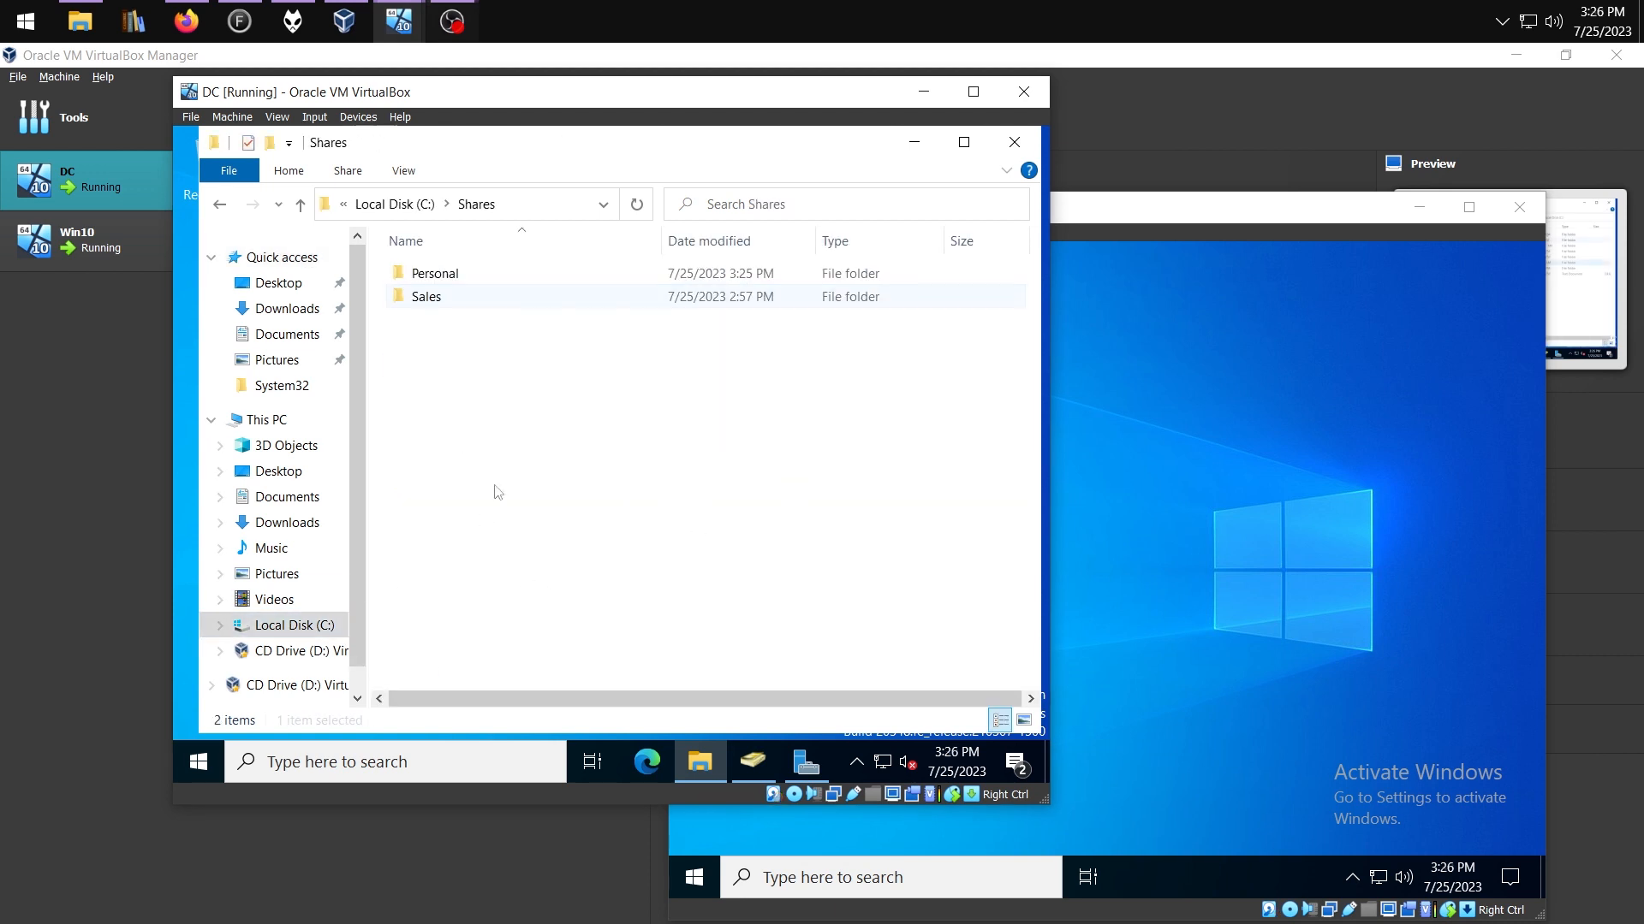
left_click(427, 296)
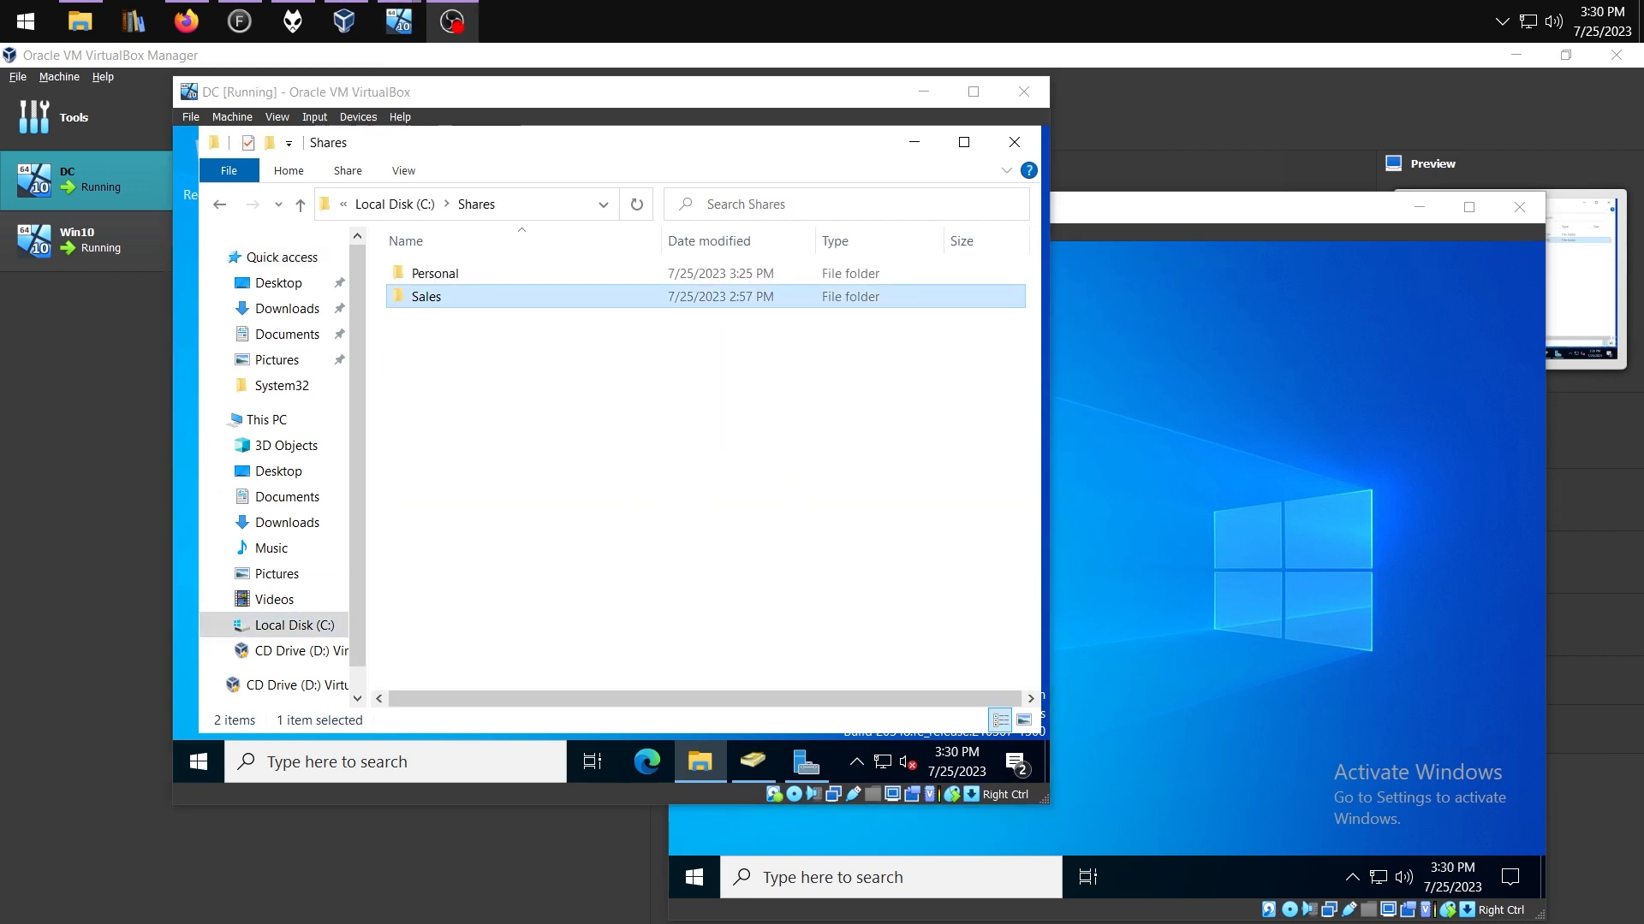
right_click(418, 291)
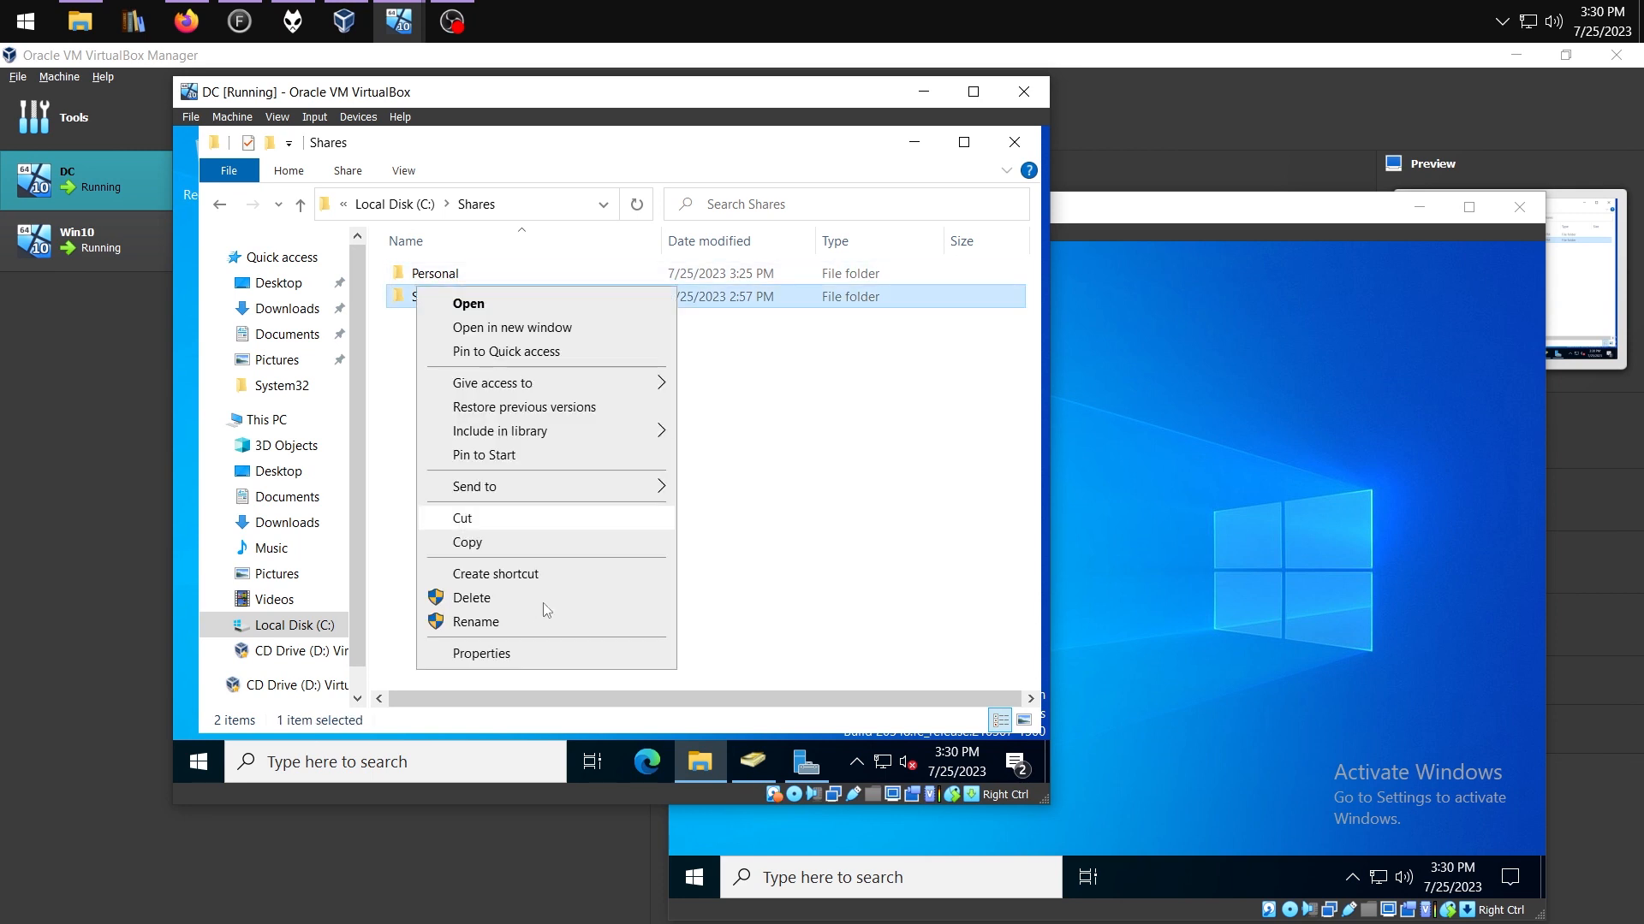
left_click(516, 657)
left_click(573, 272)
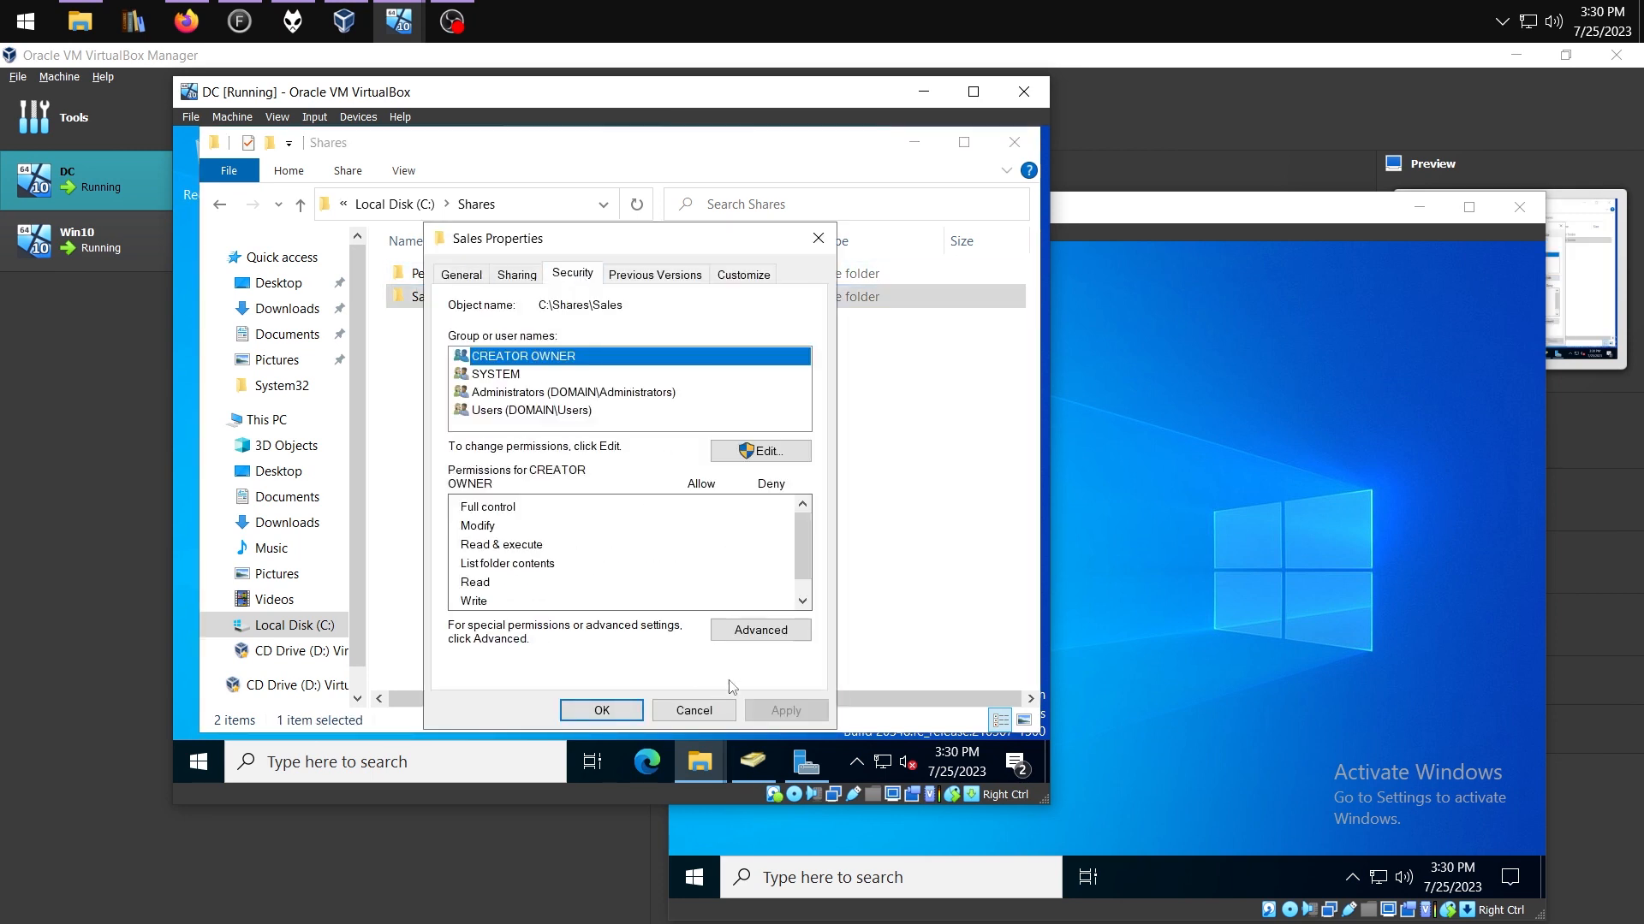
left_click(781, 631)
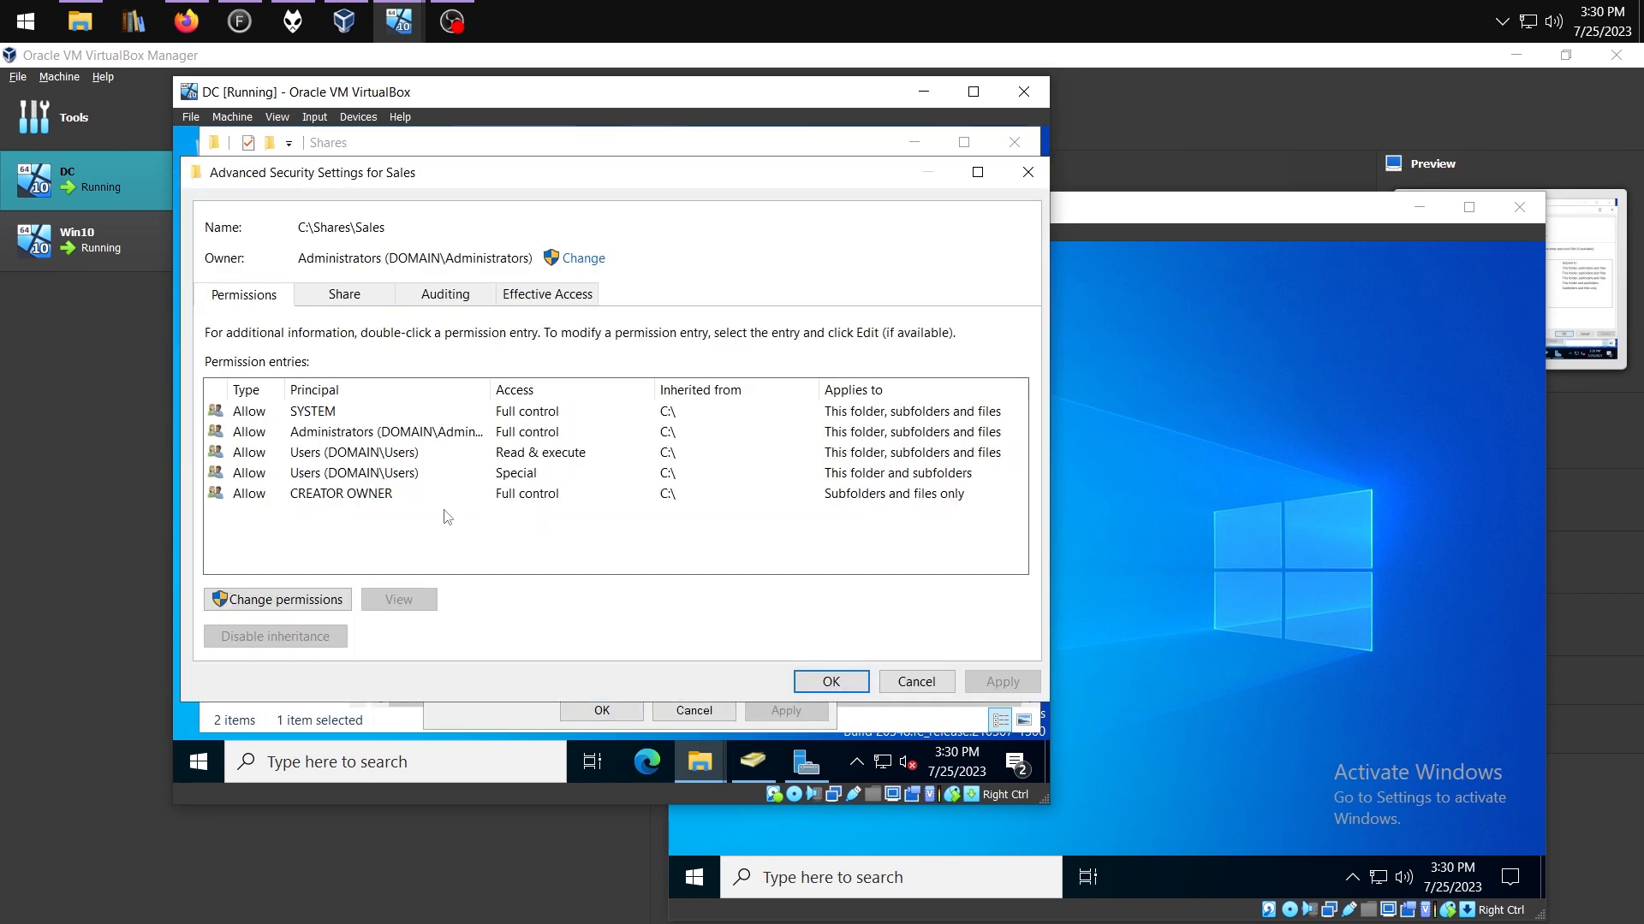
Add a permission entry granting the Sales group Modify access
left_click(299, 601)
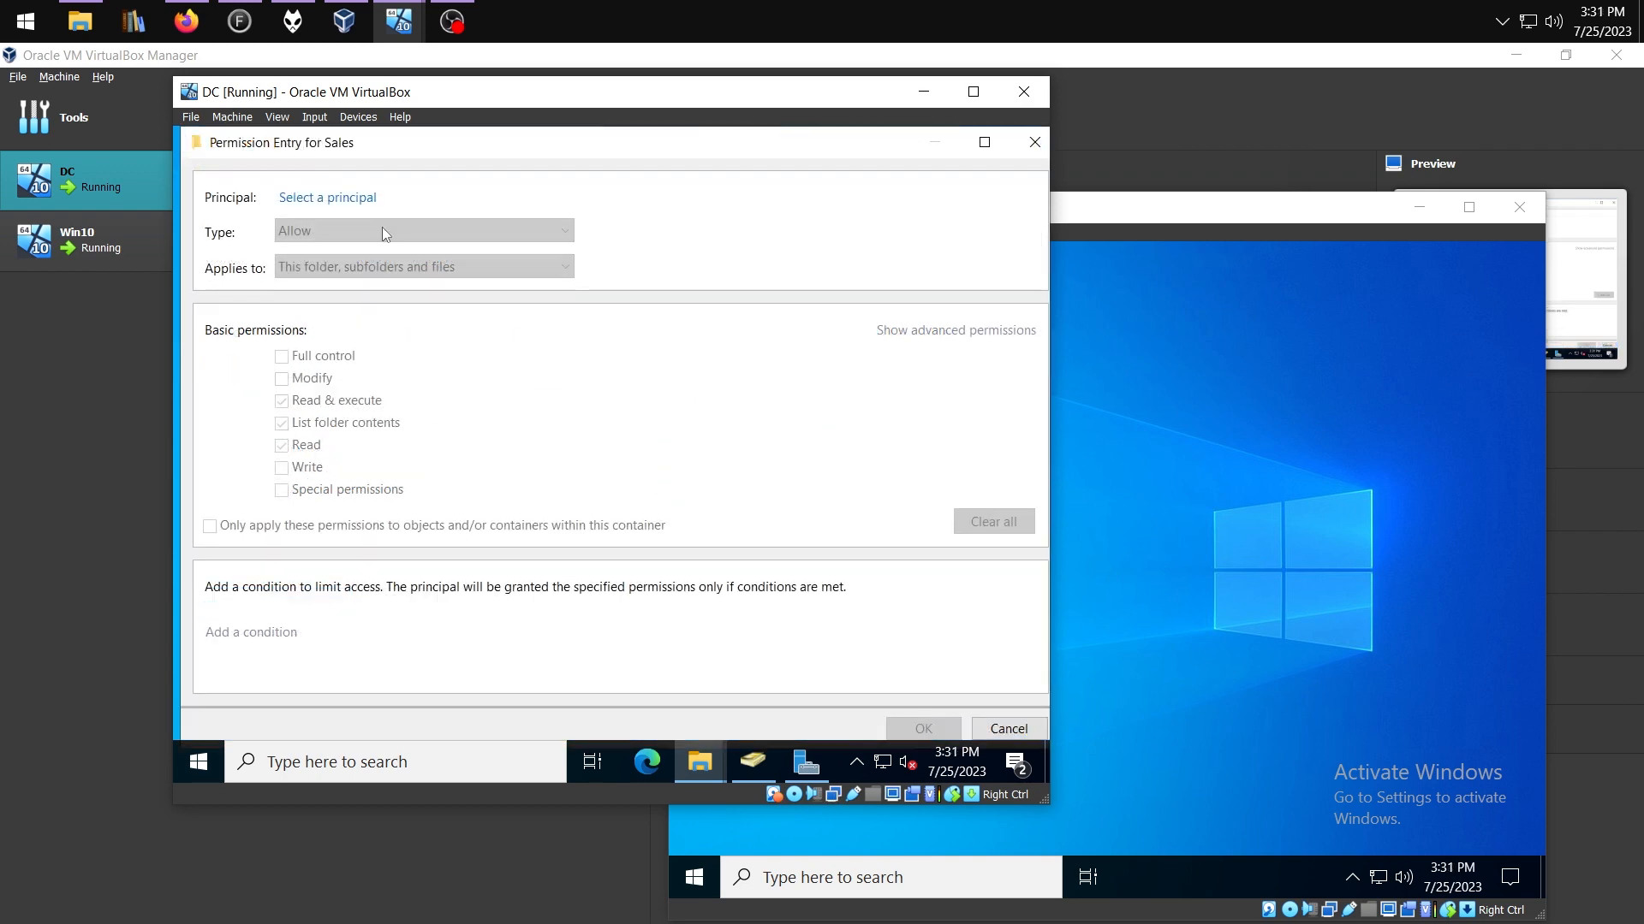
left_click(321, 200)
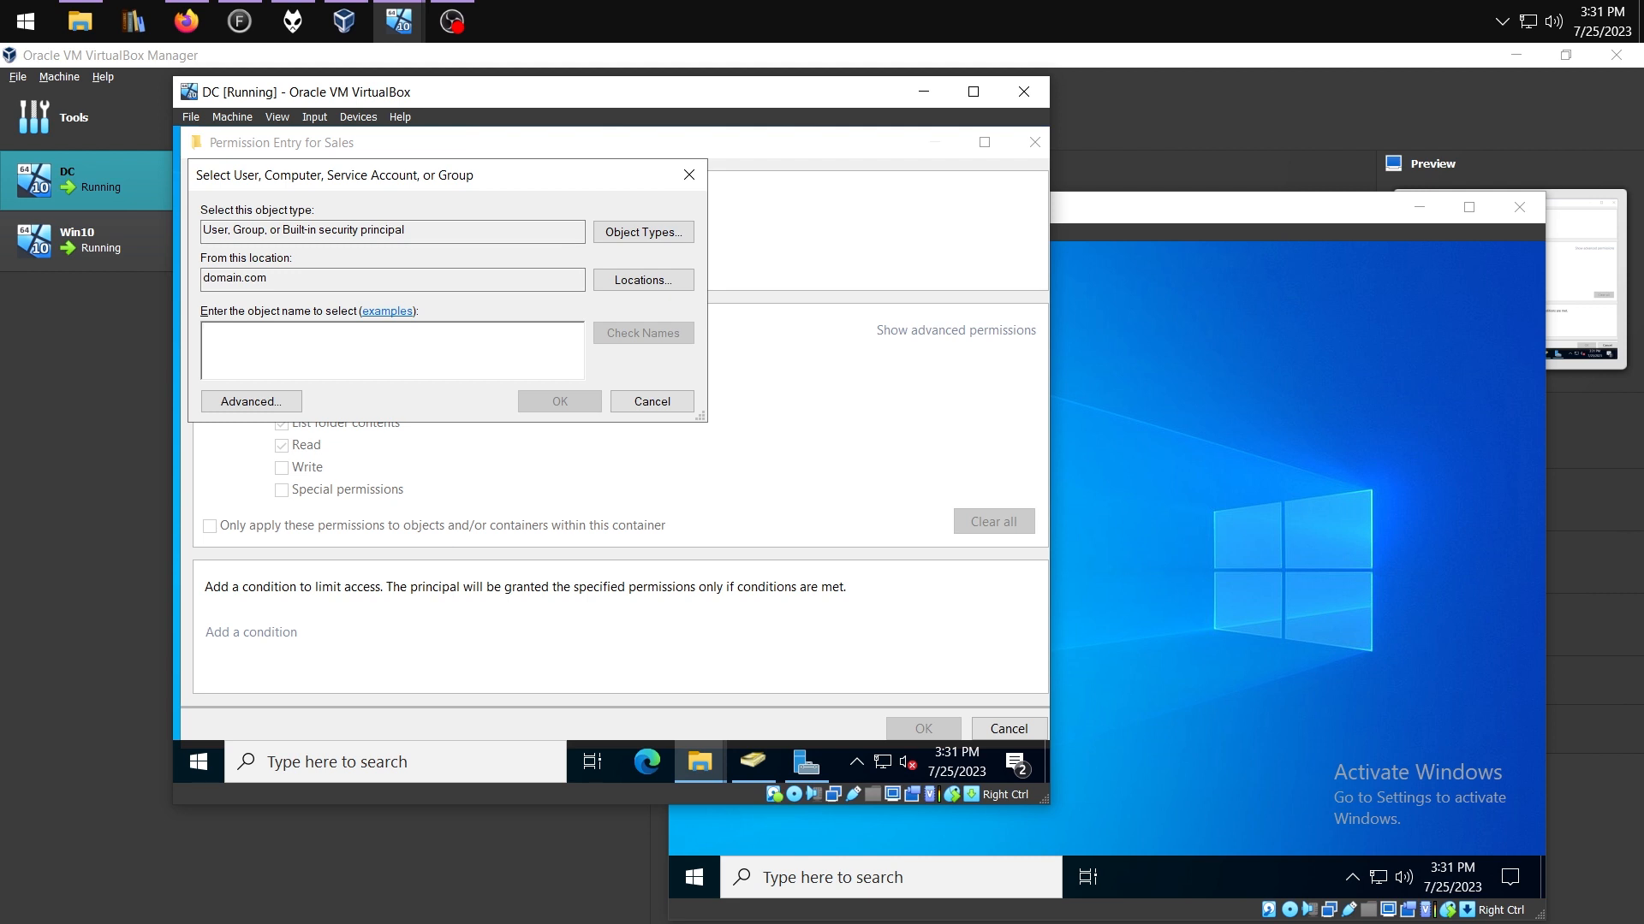
type("Sales")
left_click(632, 333)
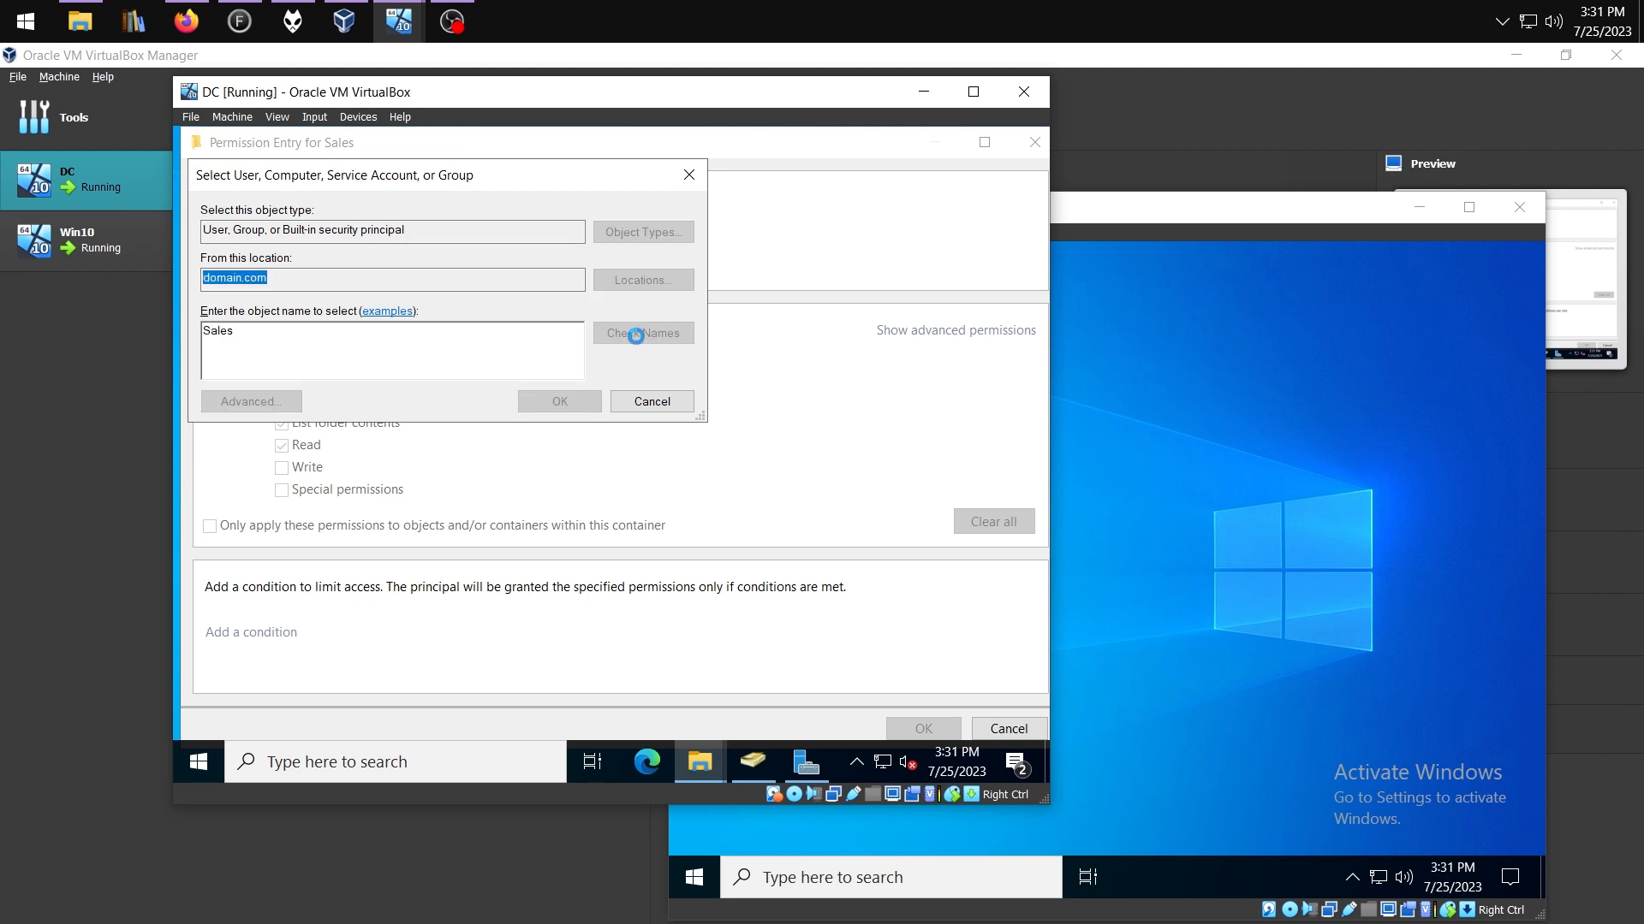
left_click(557, 402)
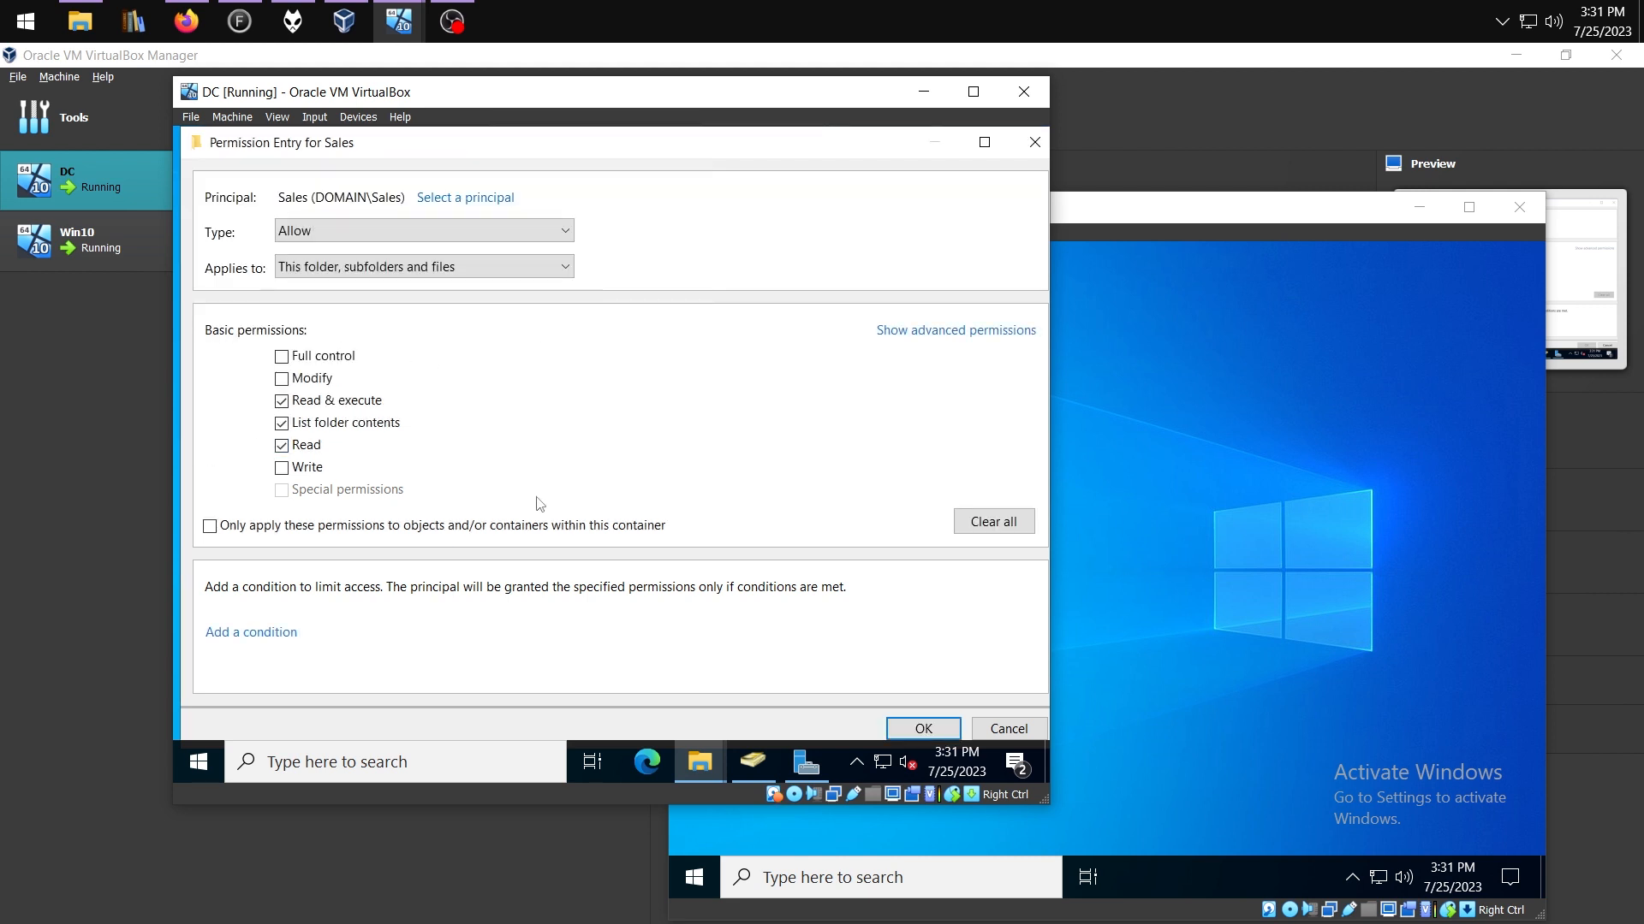
left_click(281, 380)
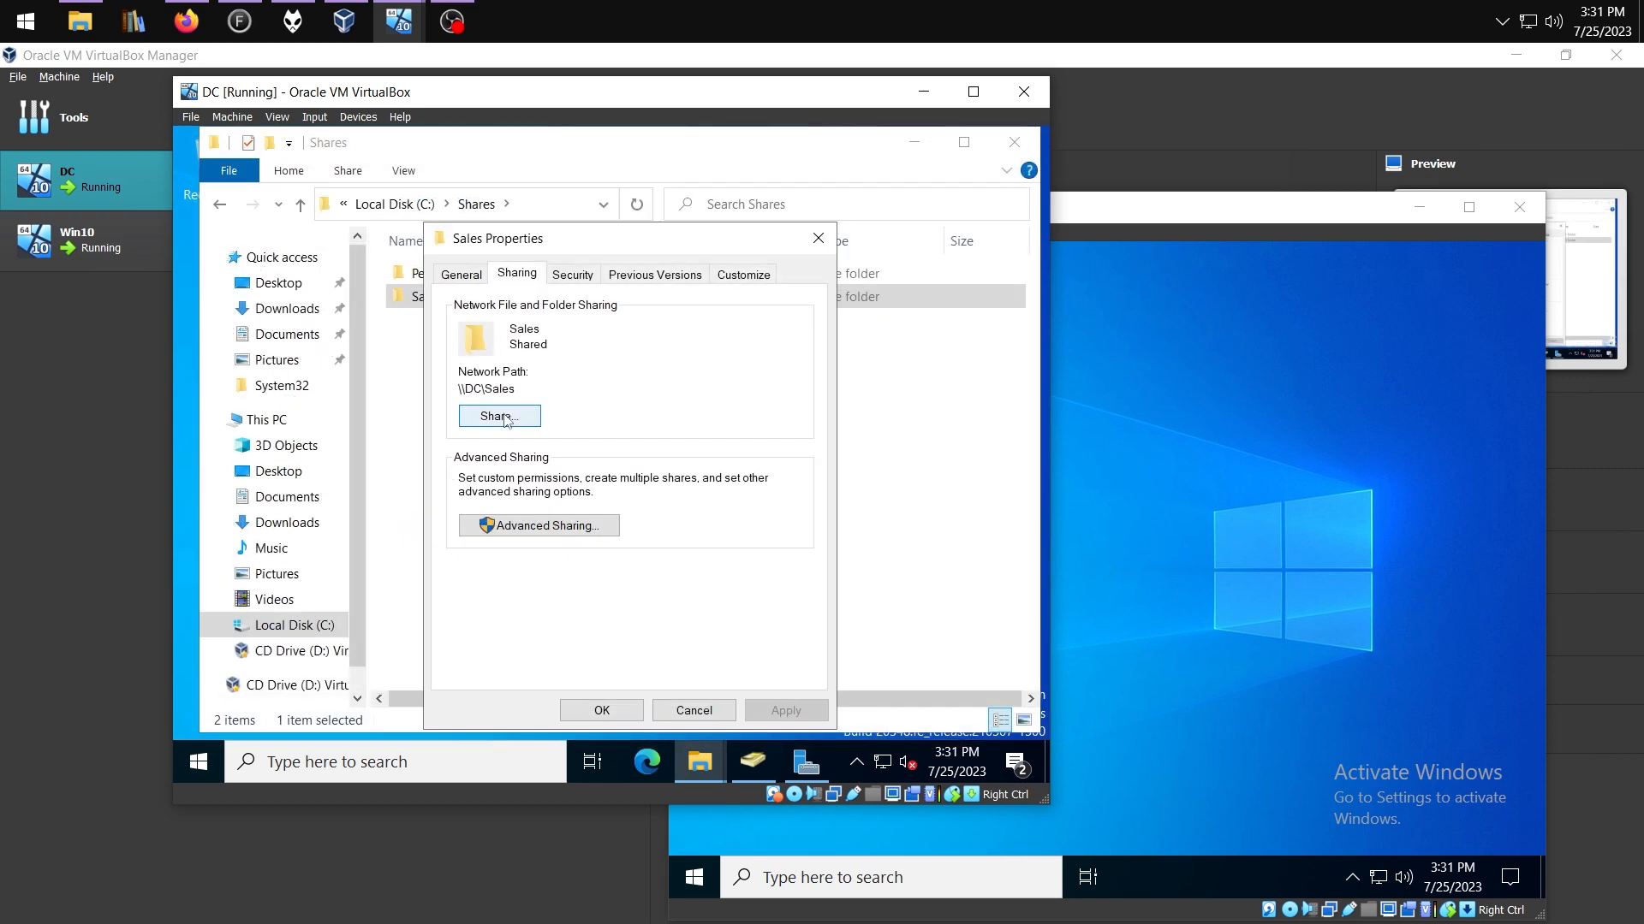
Add Domain Admins to the Sales folder's network sharing with Read/Write access
left_click(508, 421)
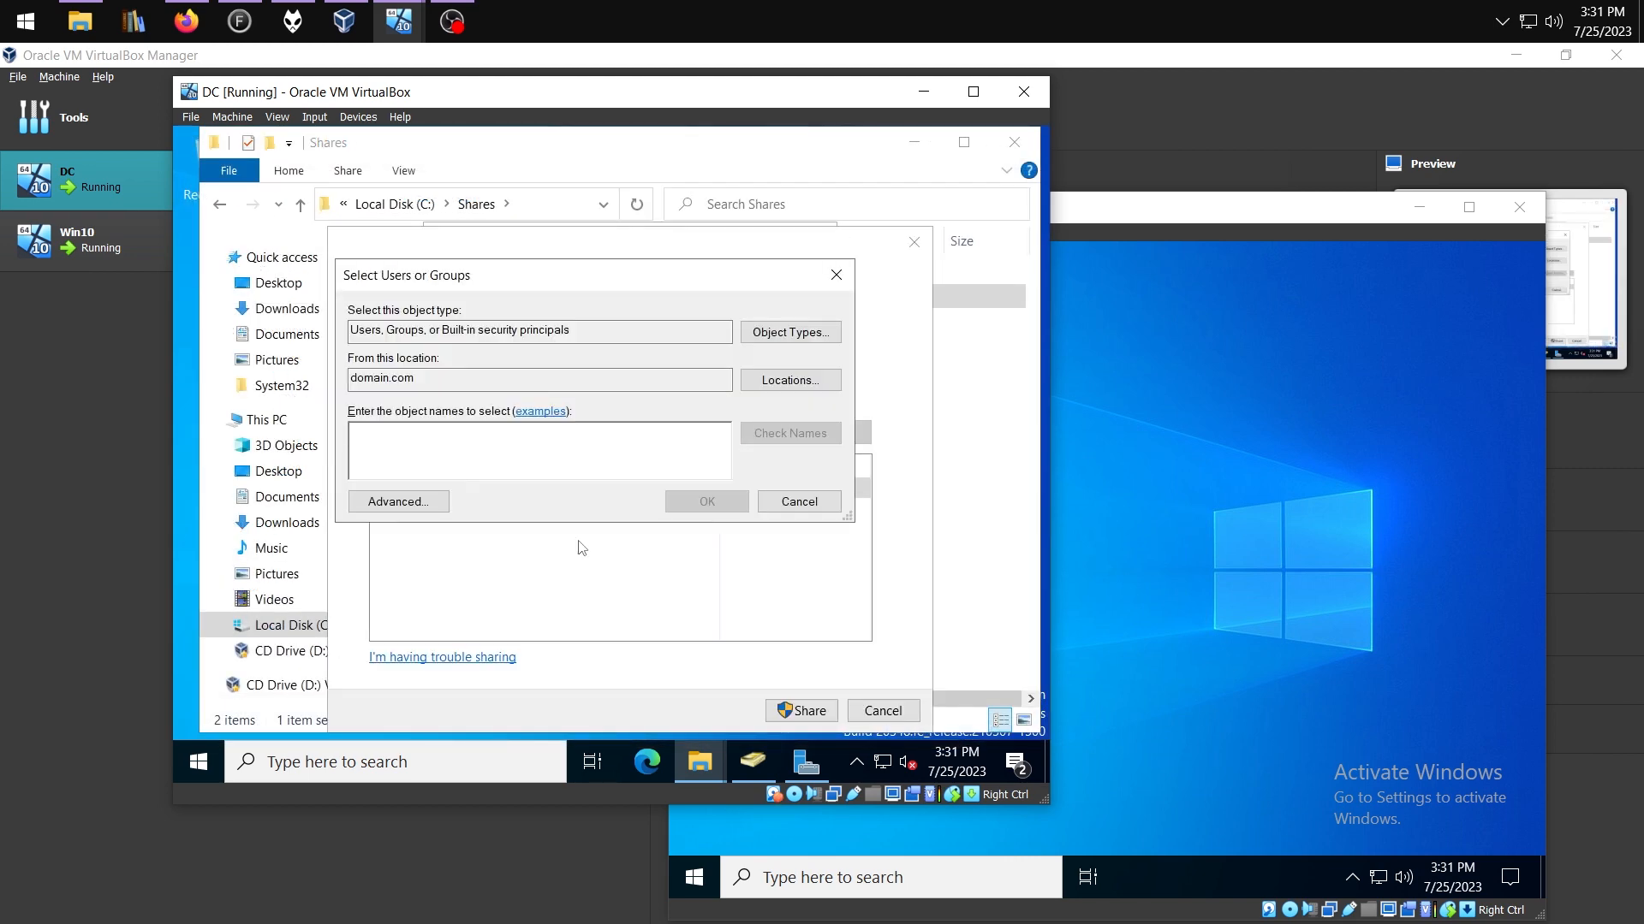
type("domain admi")
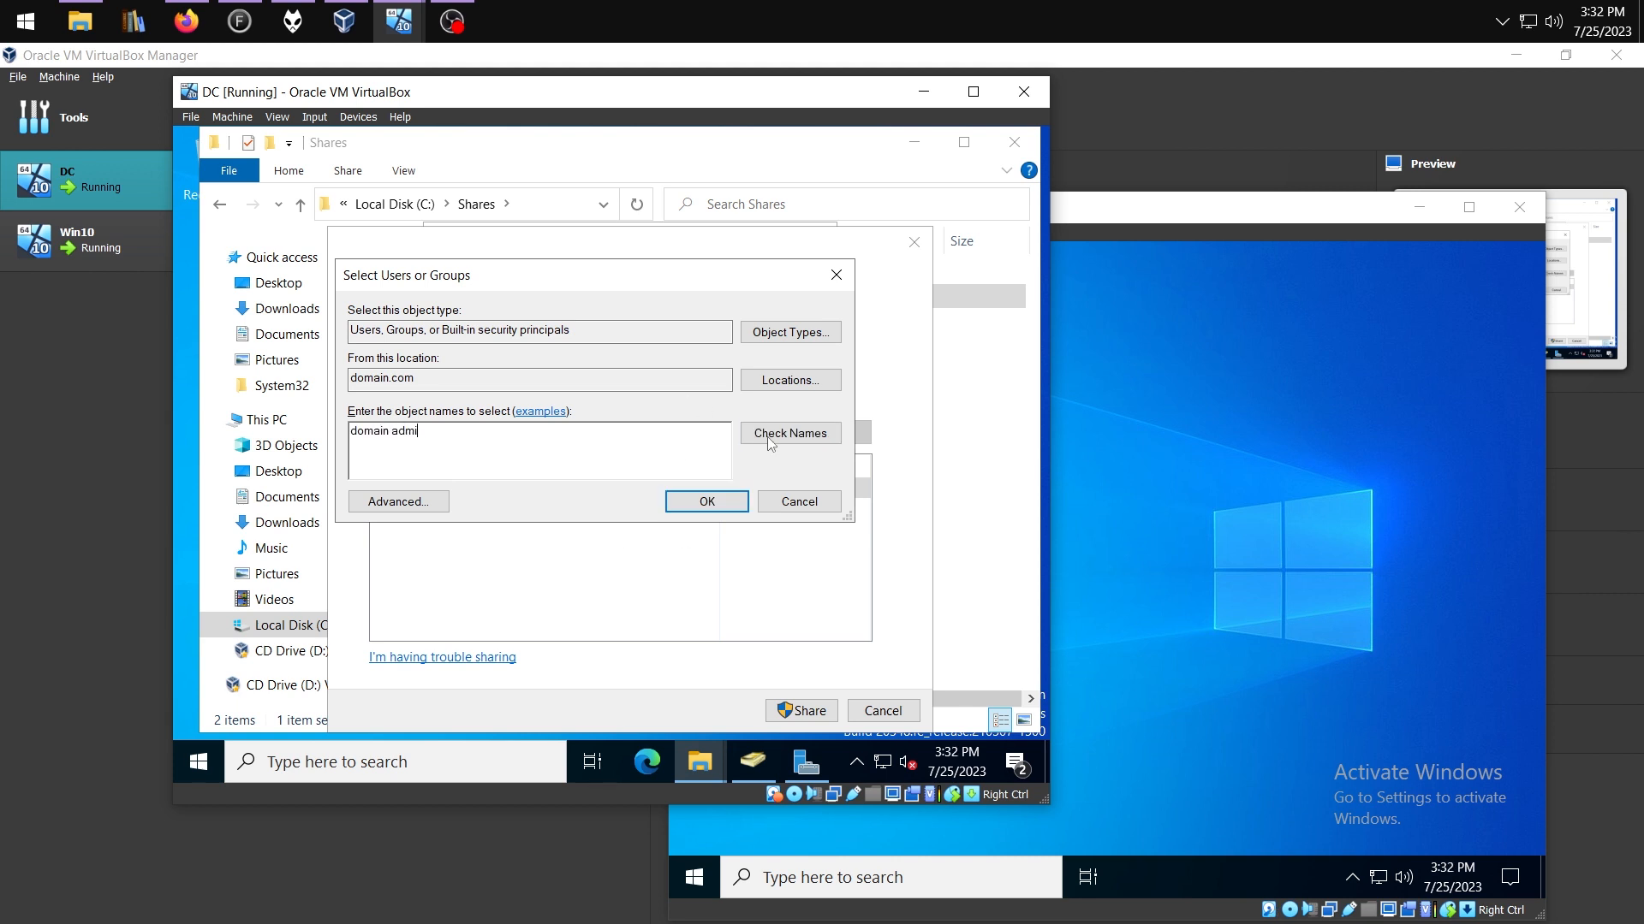
left_click(770, 433)
left_click(707, 501)
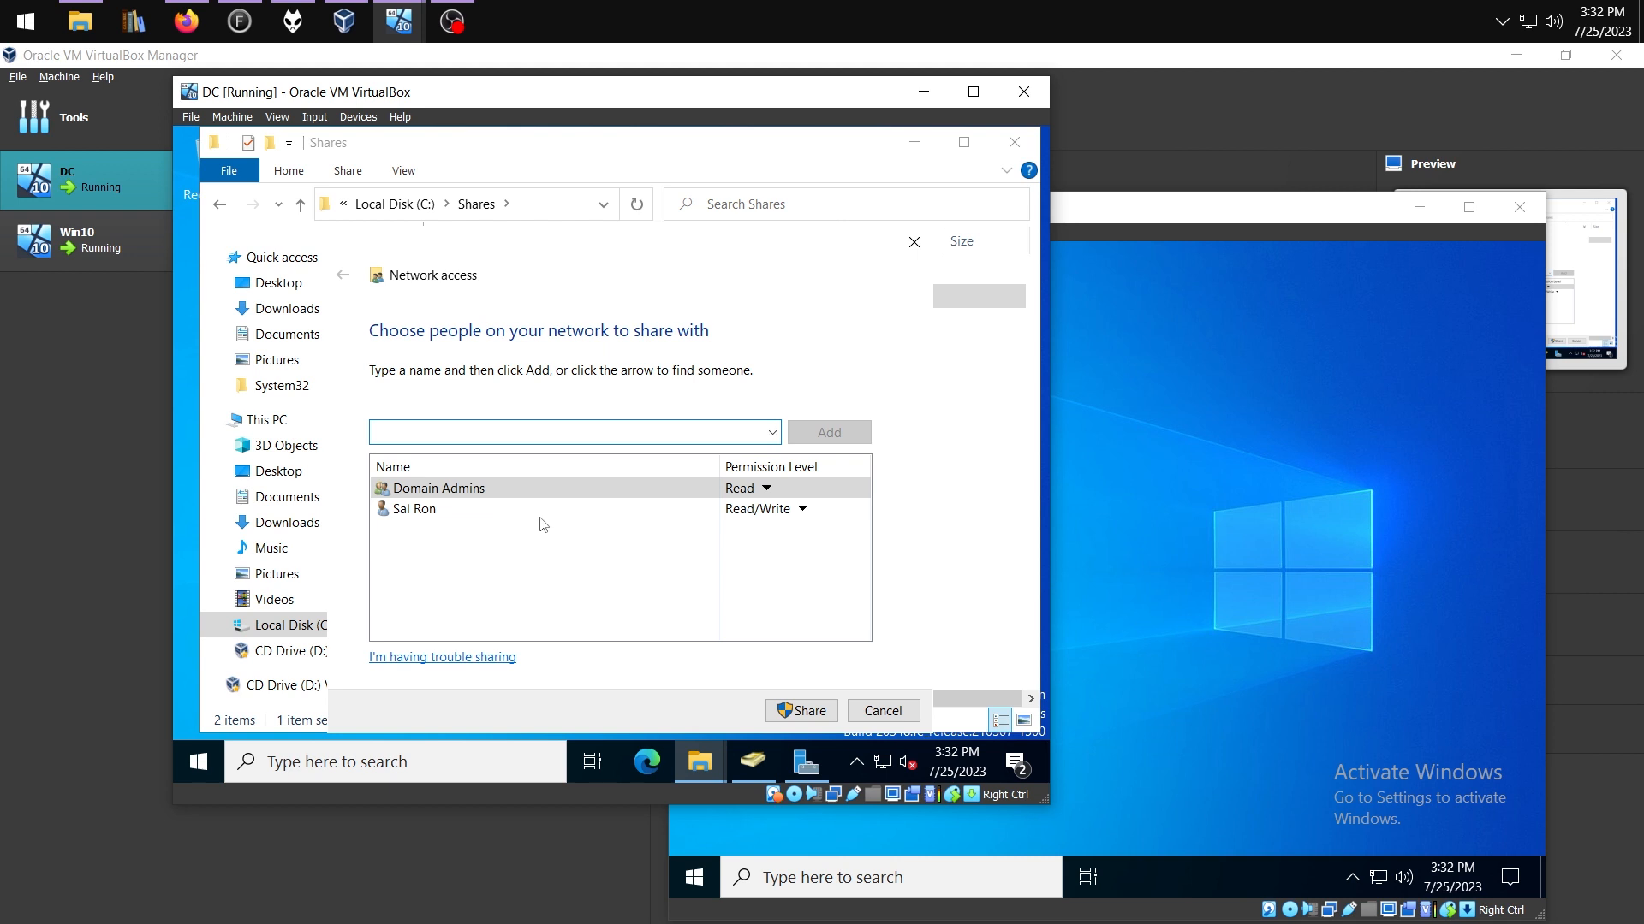
left_click(759, 492)
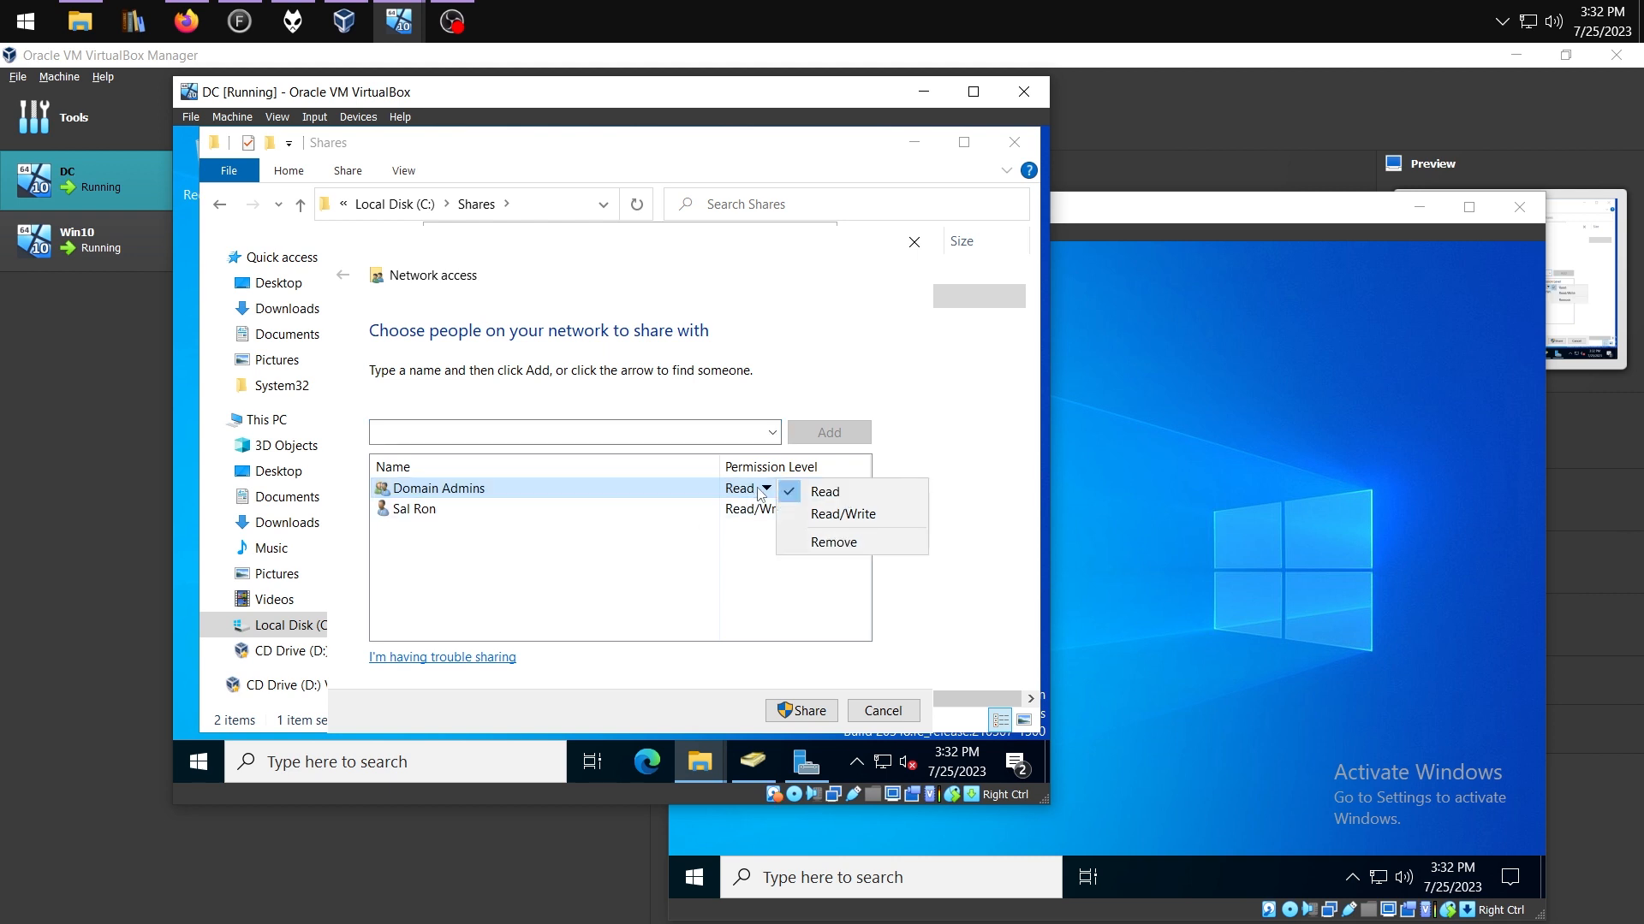
left_click(811, 514)
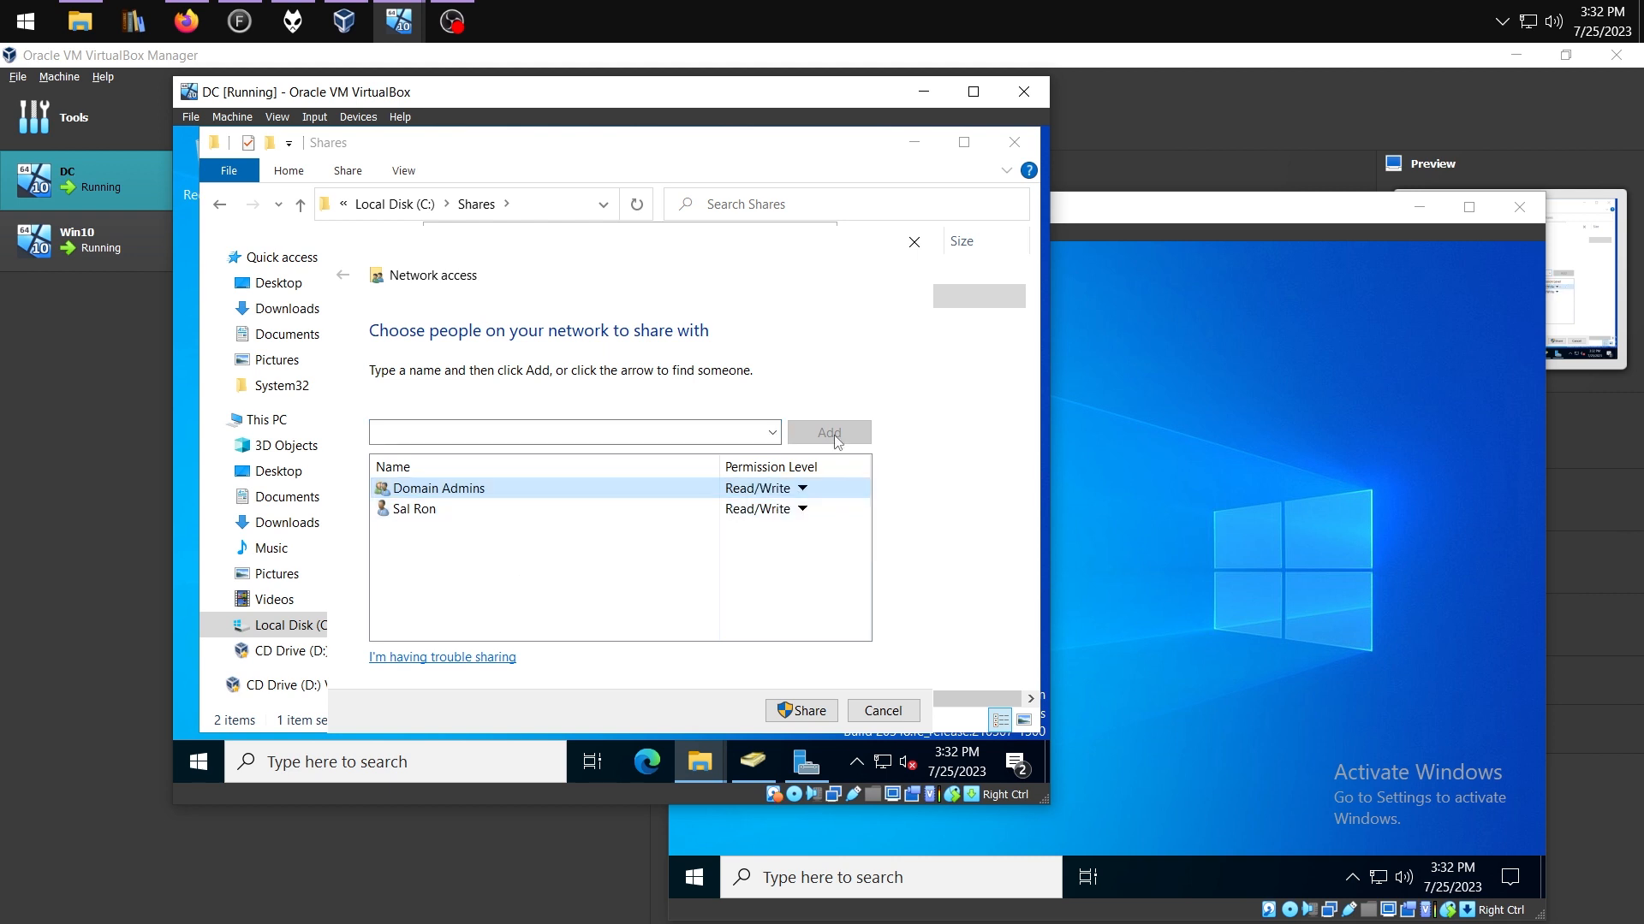
Add the Sales group with Read/Write access and apply the share
left_click(770, 434)
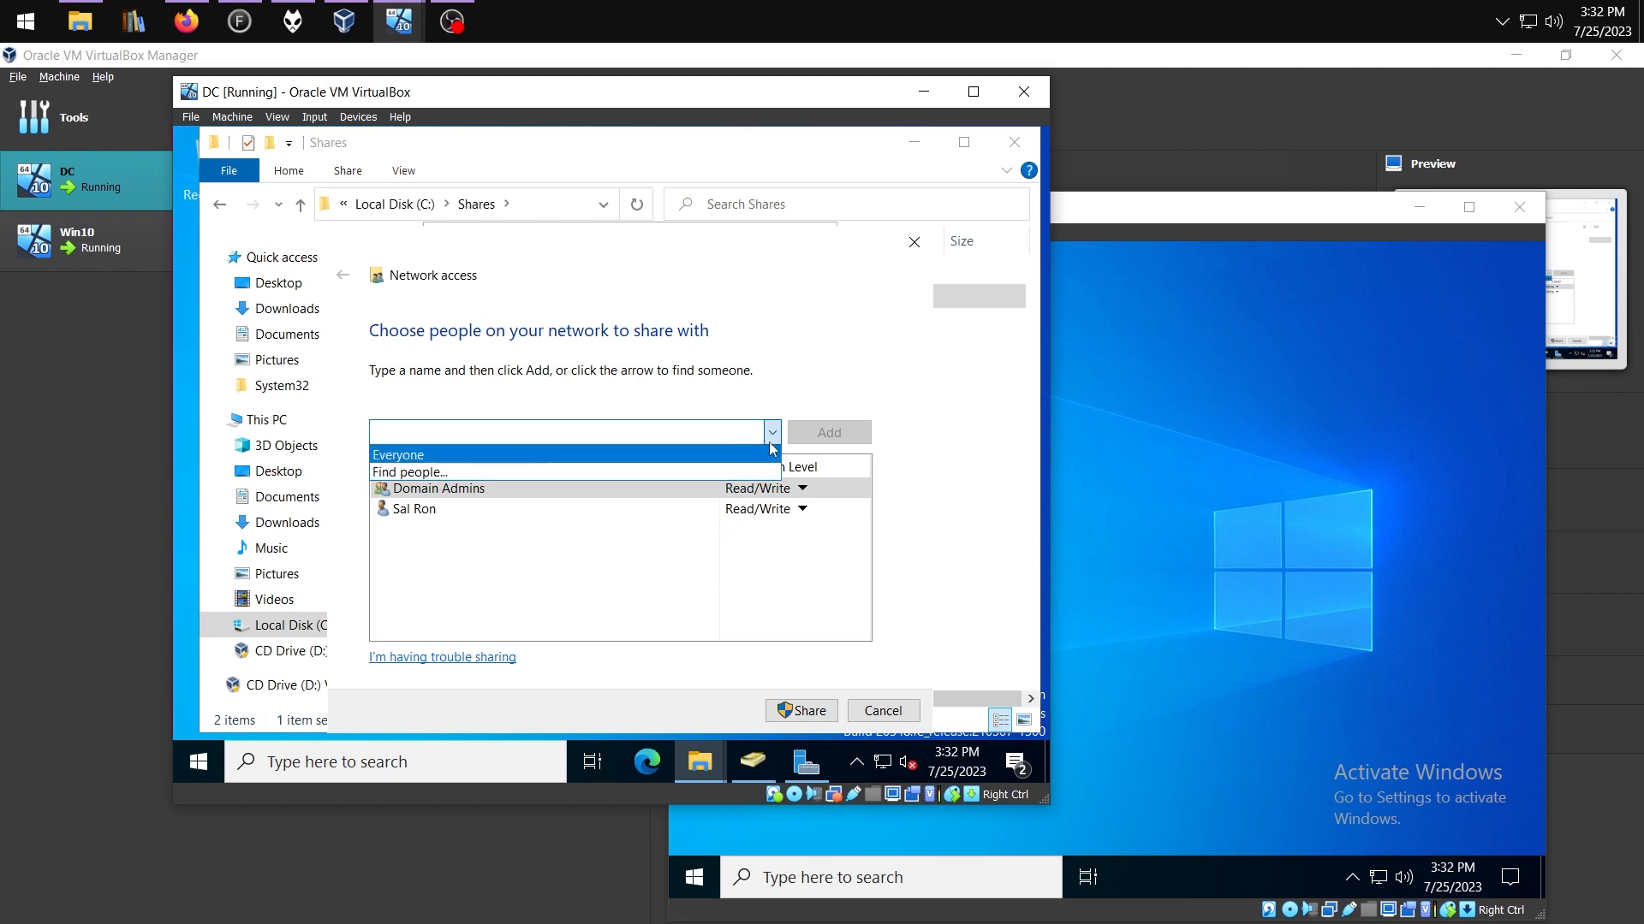
left_click(532, 469)
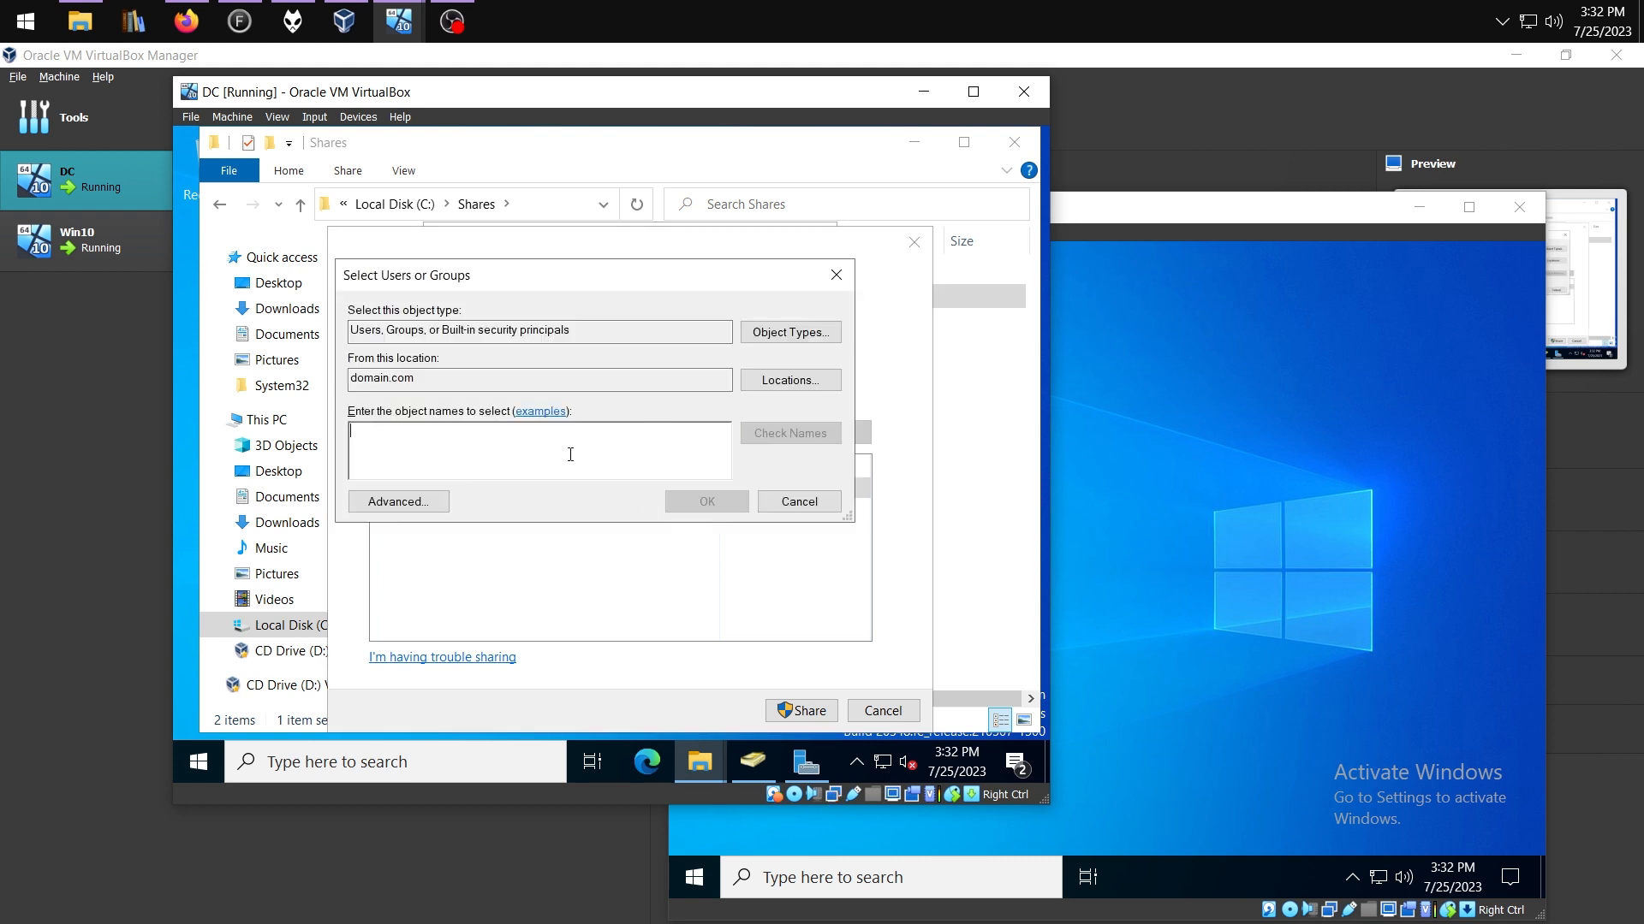
type("sales")
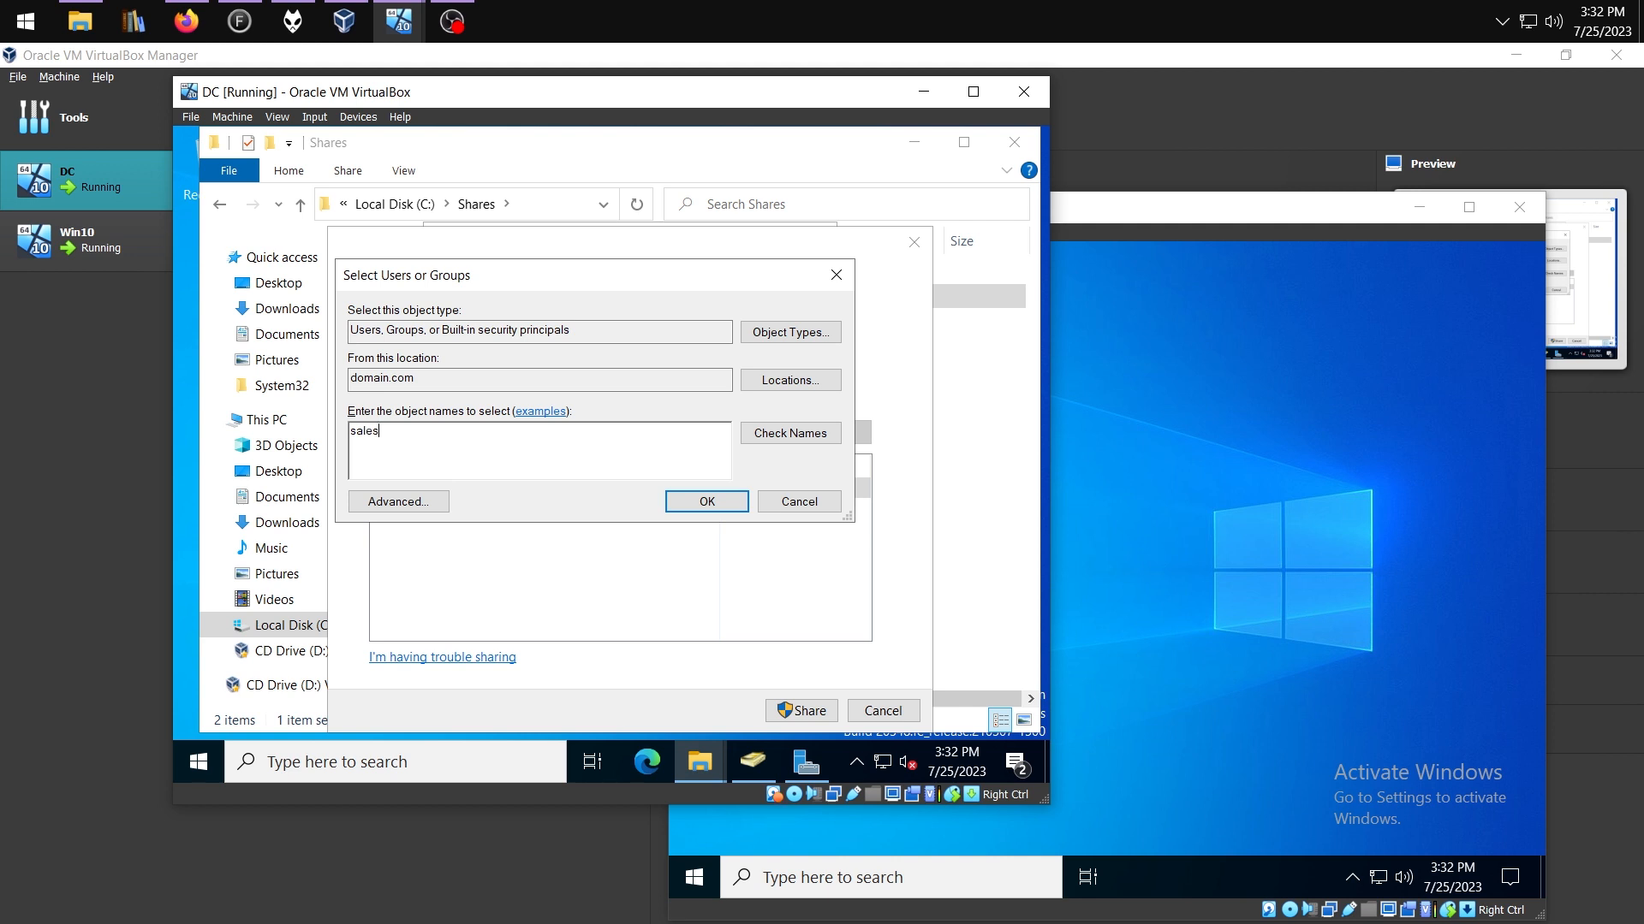
left_click(705, 500)
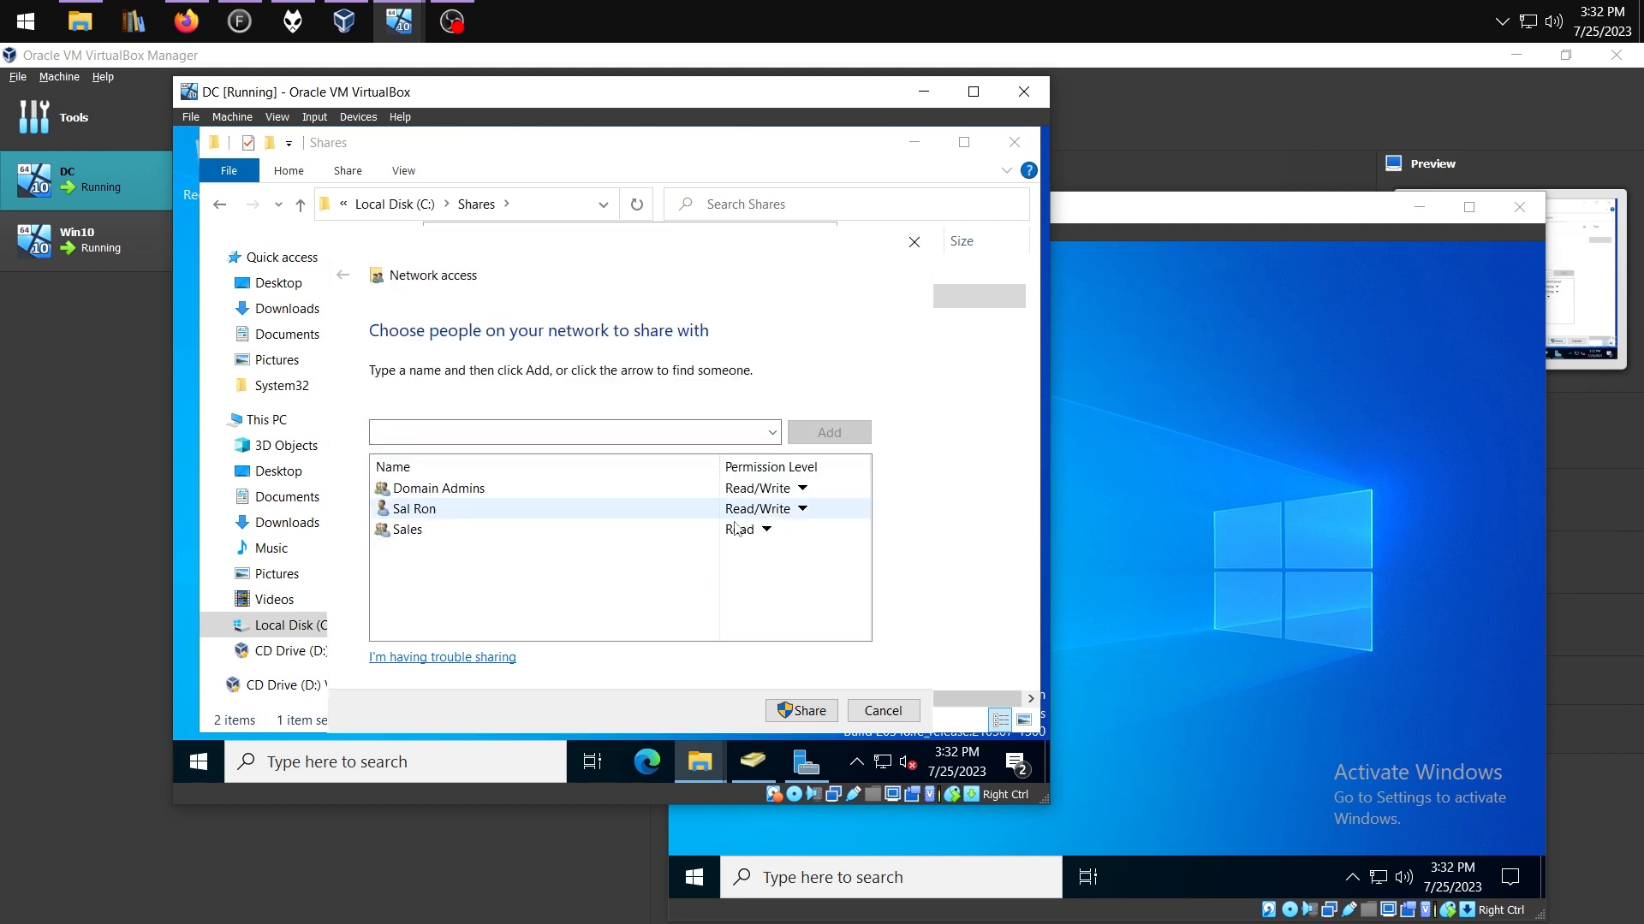
left_click(766, 529)
left_click(847, 555)
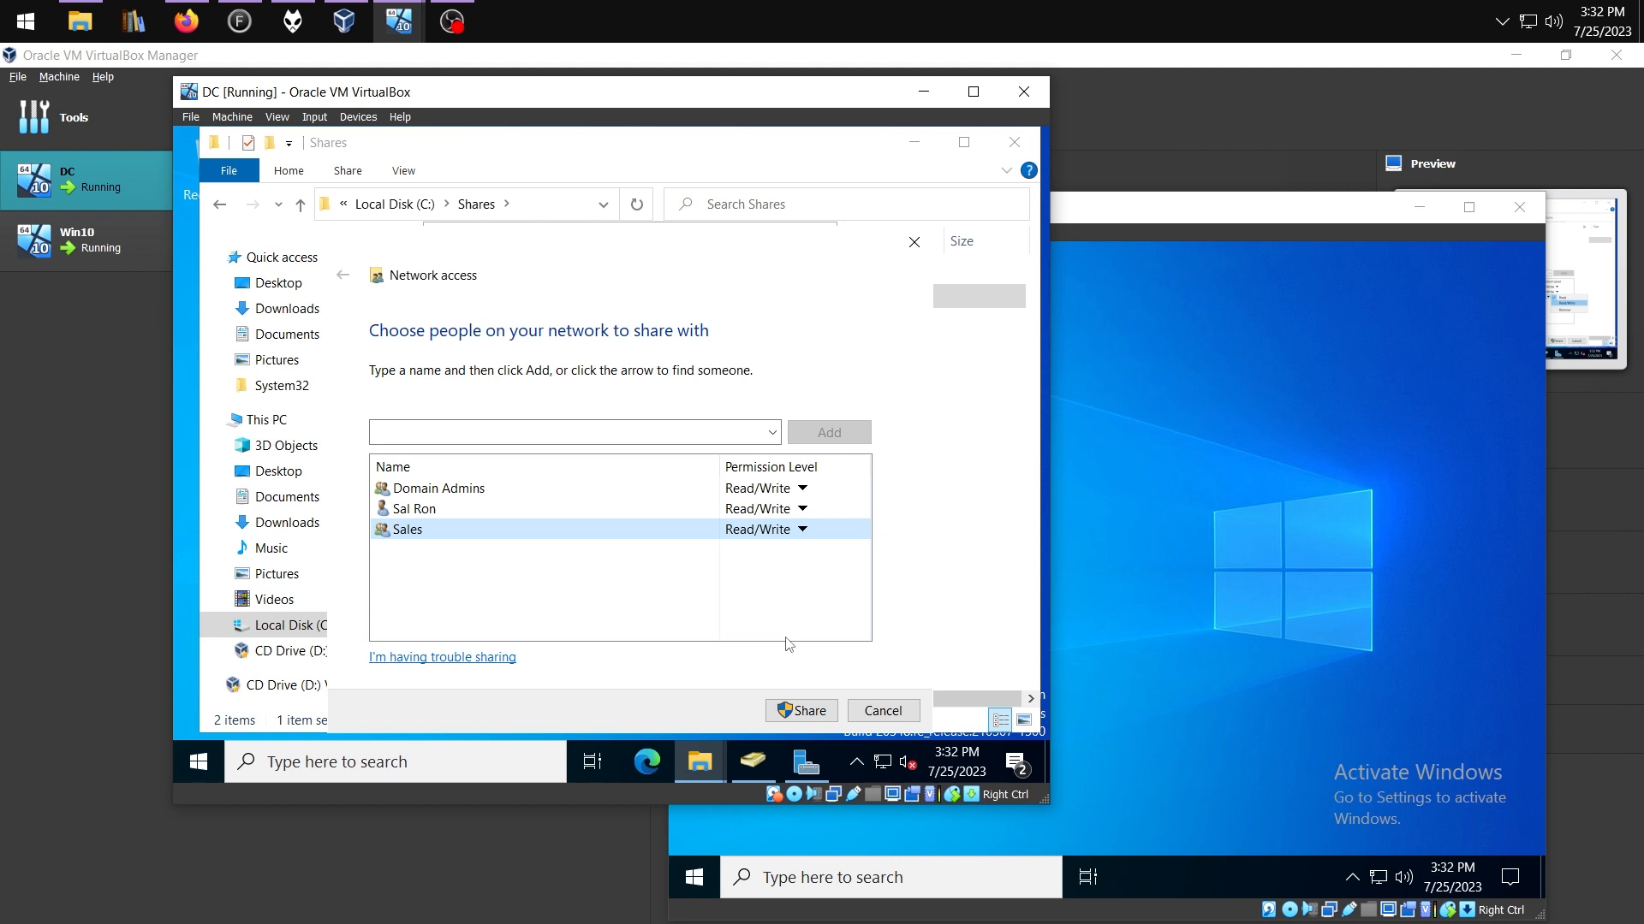
left_click(810, 712)
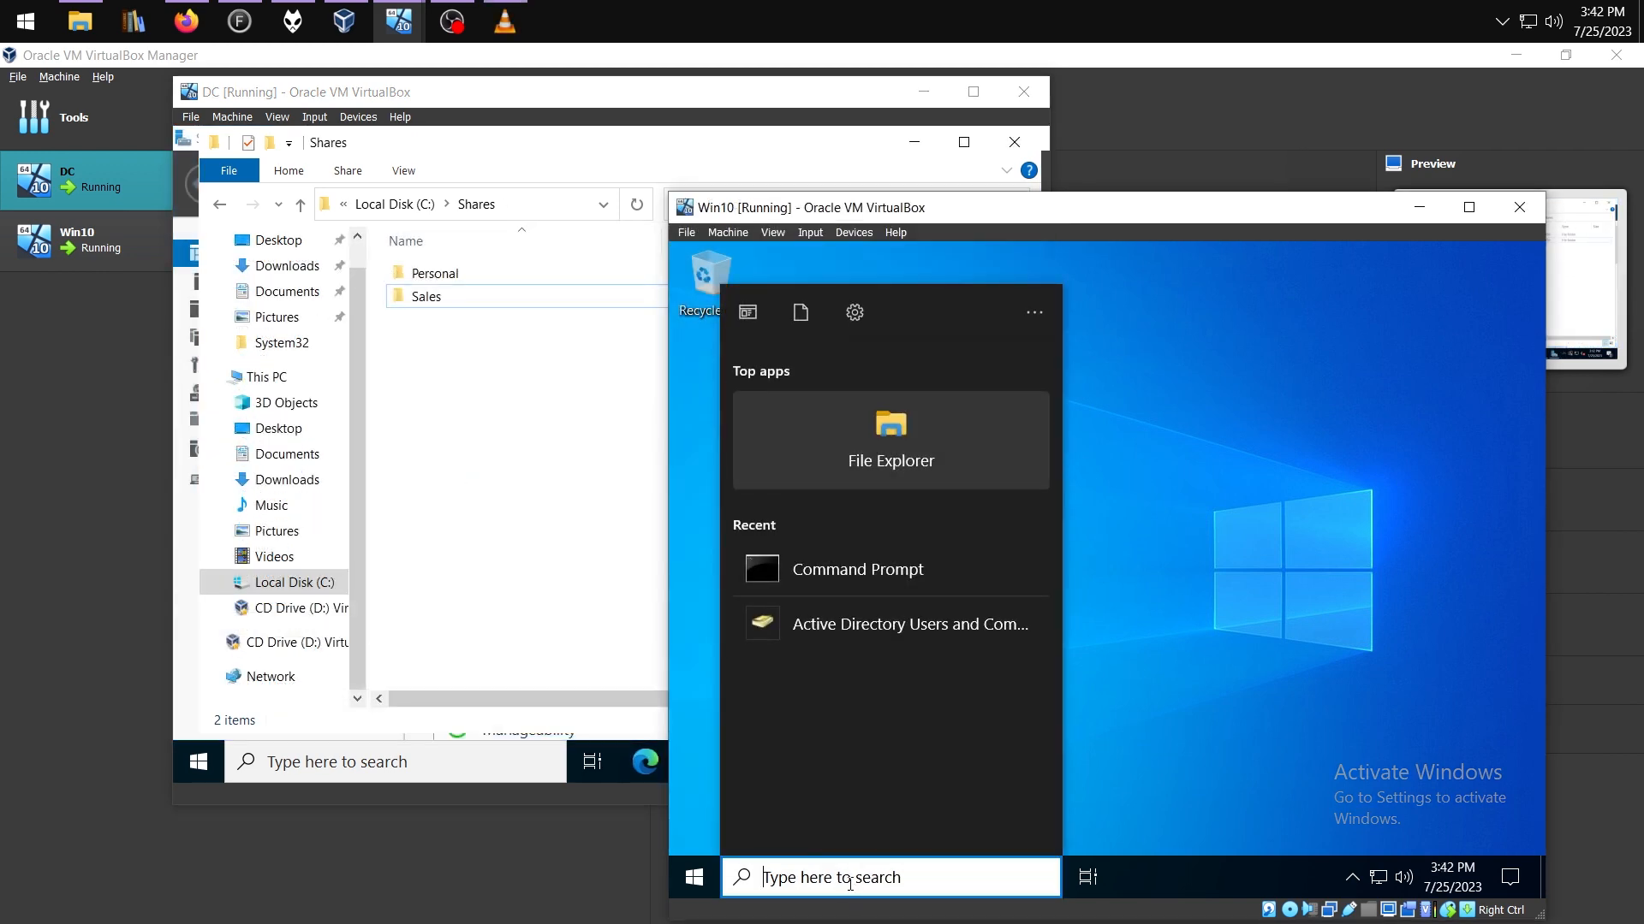
Search 'file' and pin File Explorer to the Win10 taskbar
type("file")
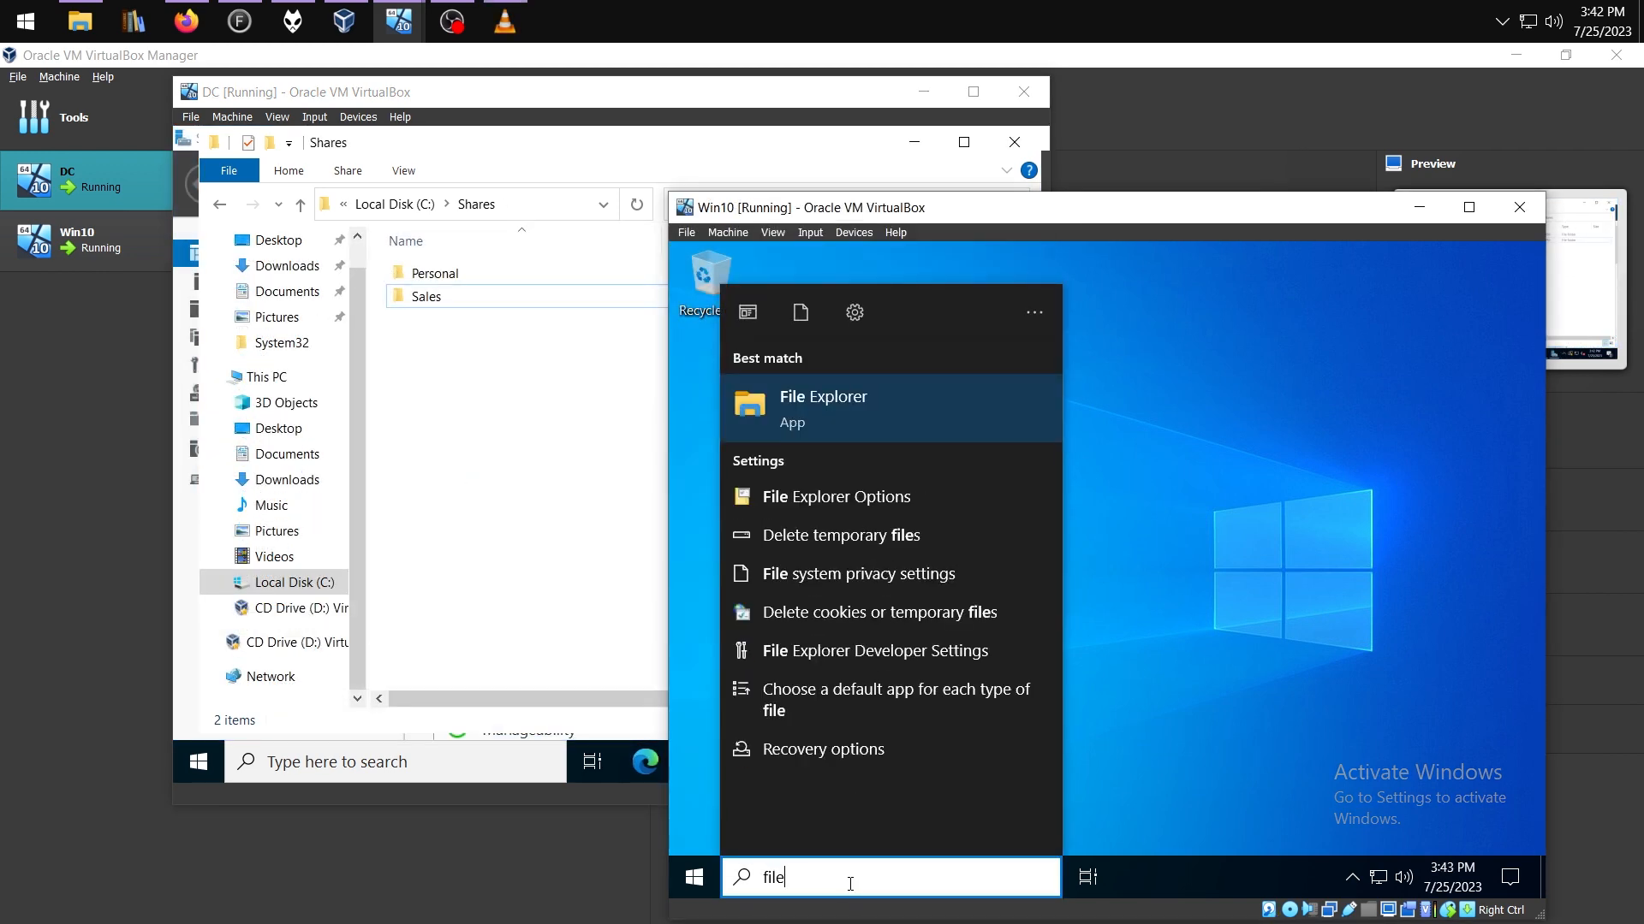
right_click(954, 414)
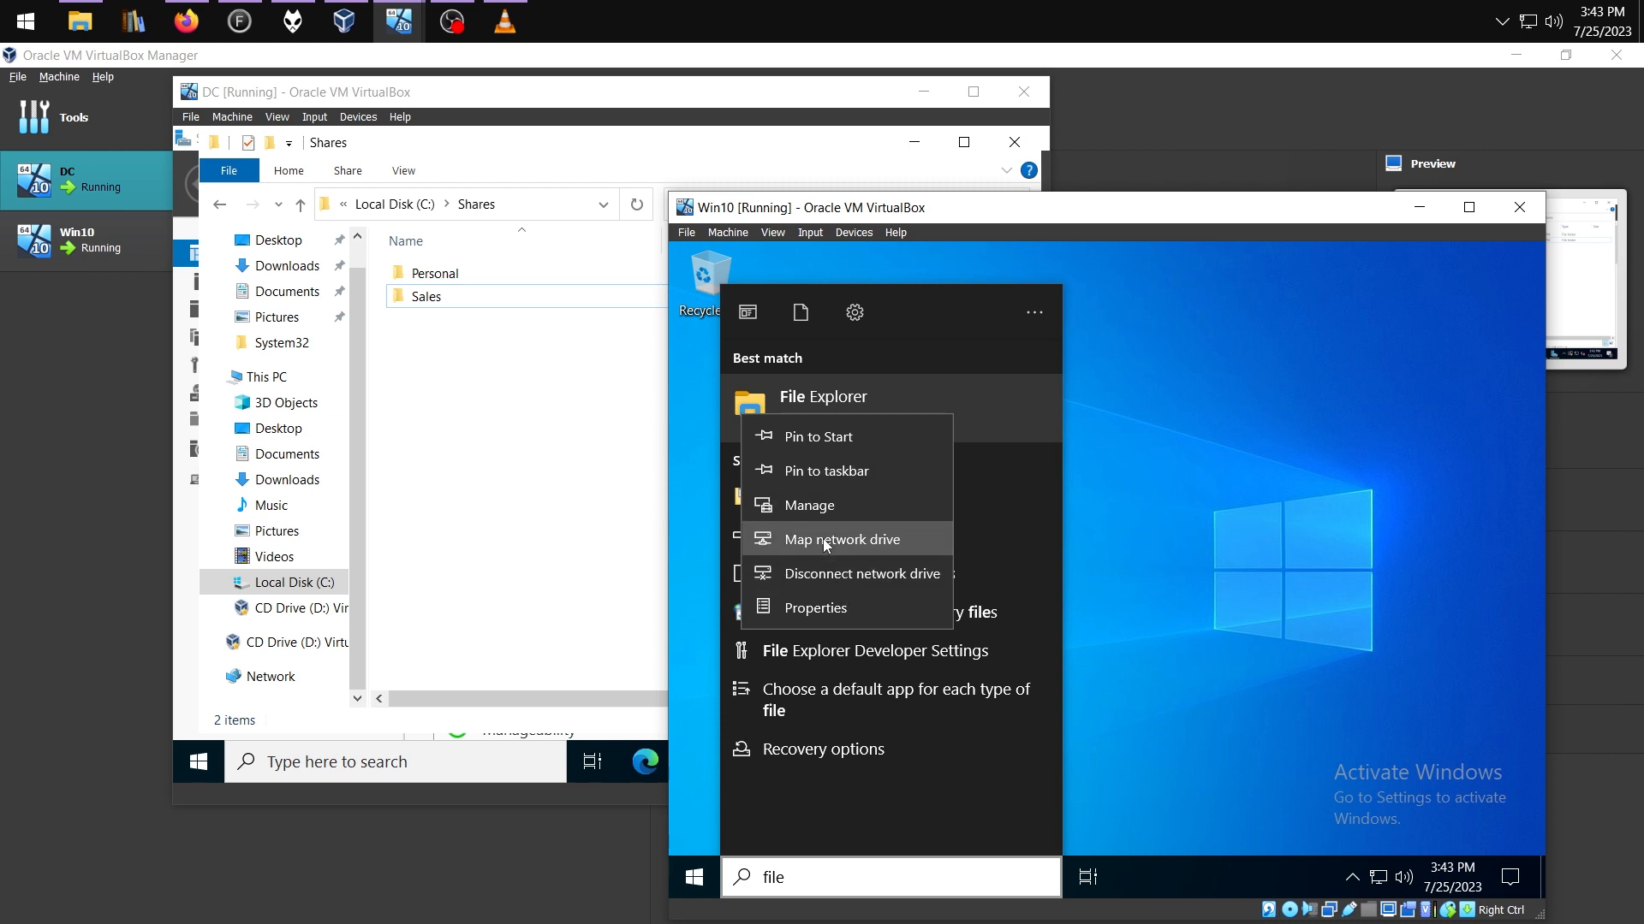
left_click(815, 469)
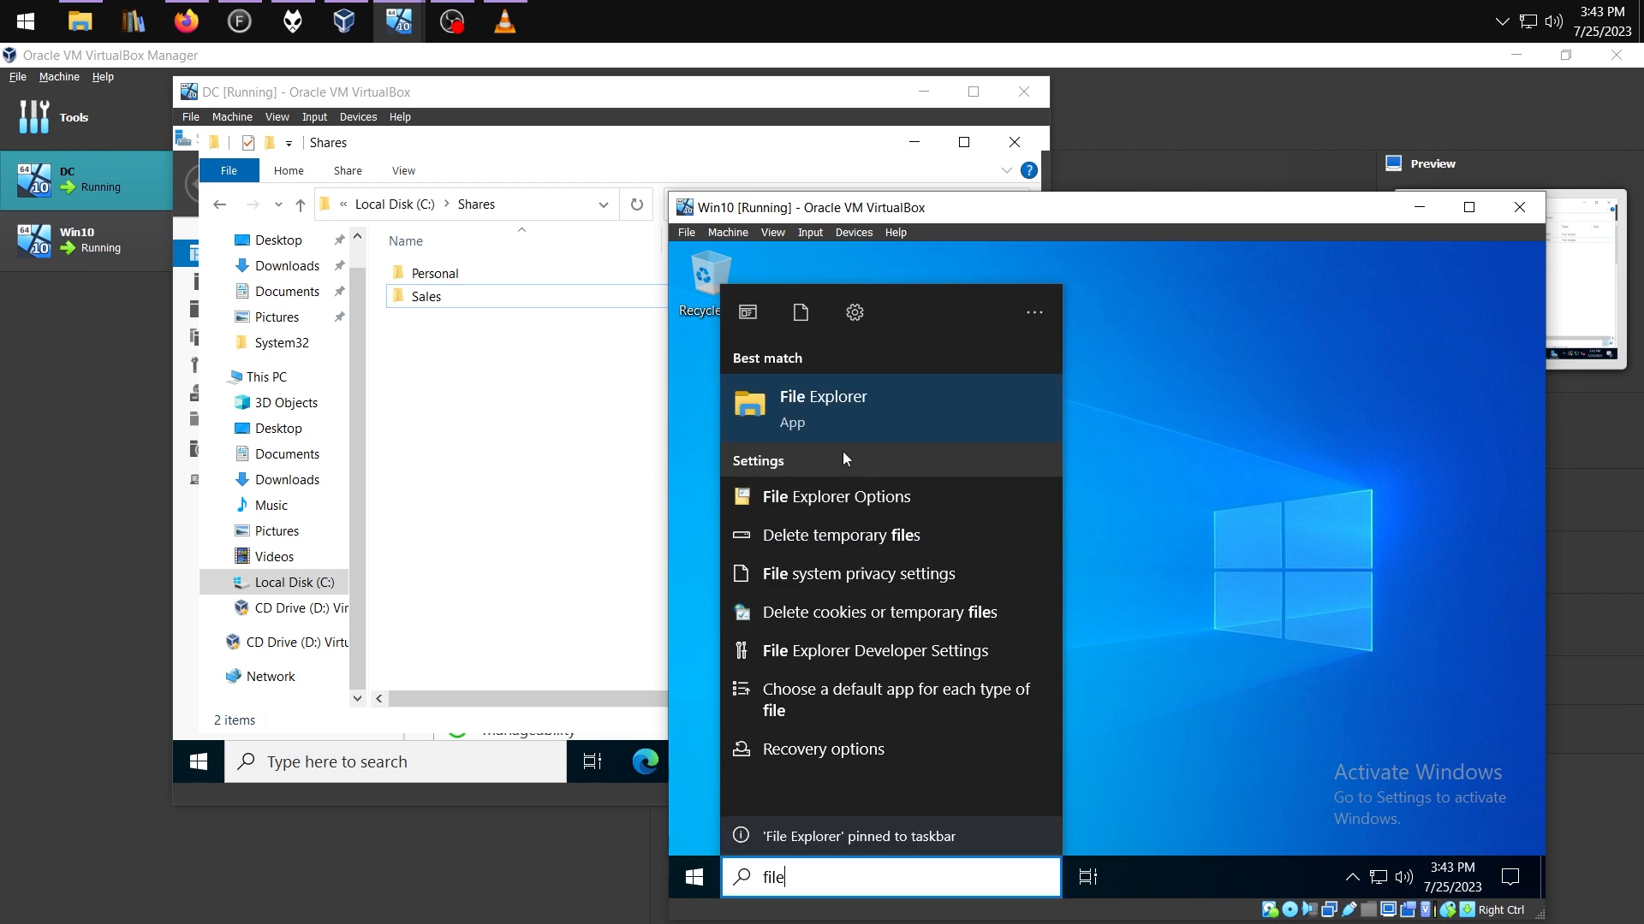
Map the \\DC\Sales share as drive Z:, checking its network path on the DC
right_click(840, 406)
left_click(932, 526)
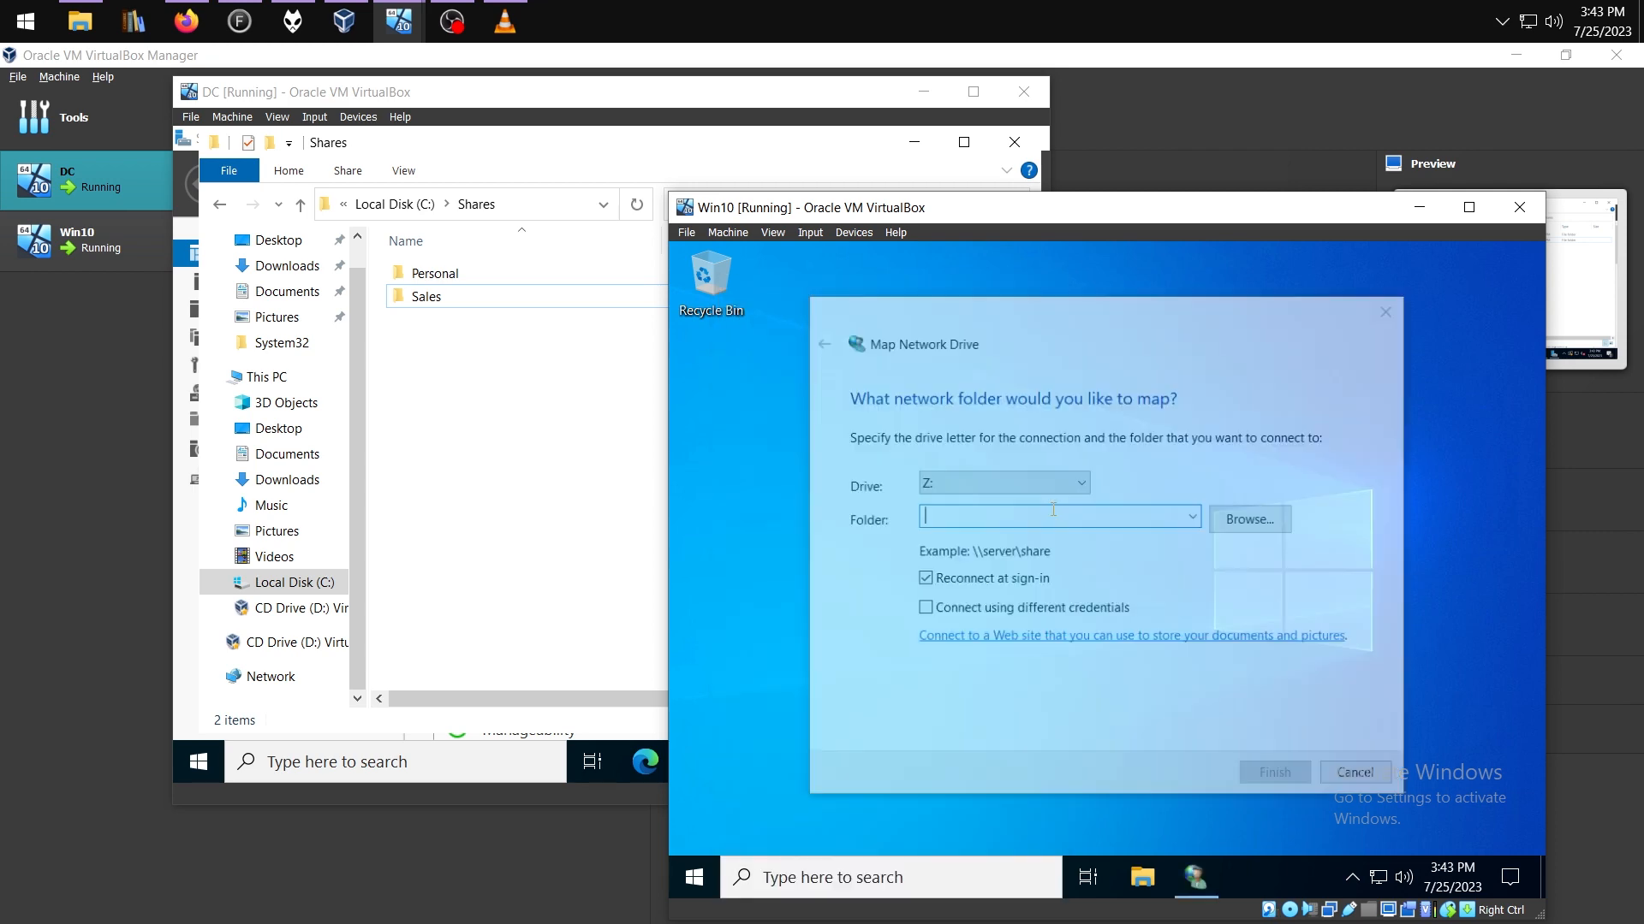
left_click(427, 297)
right_click(427, 297)
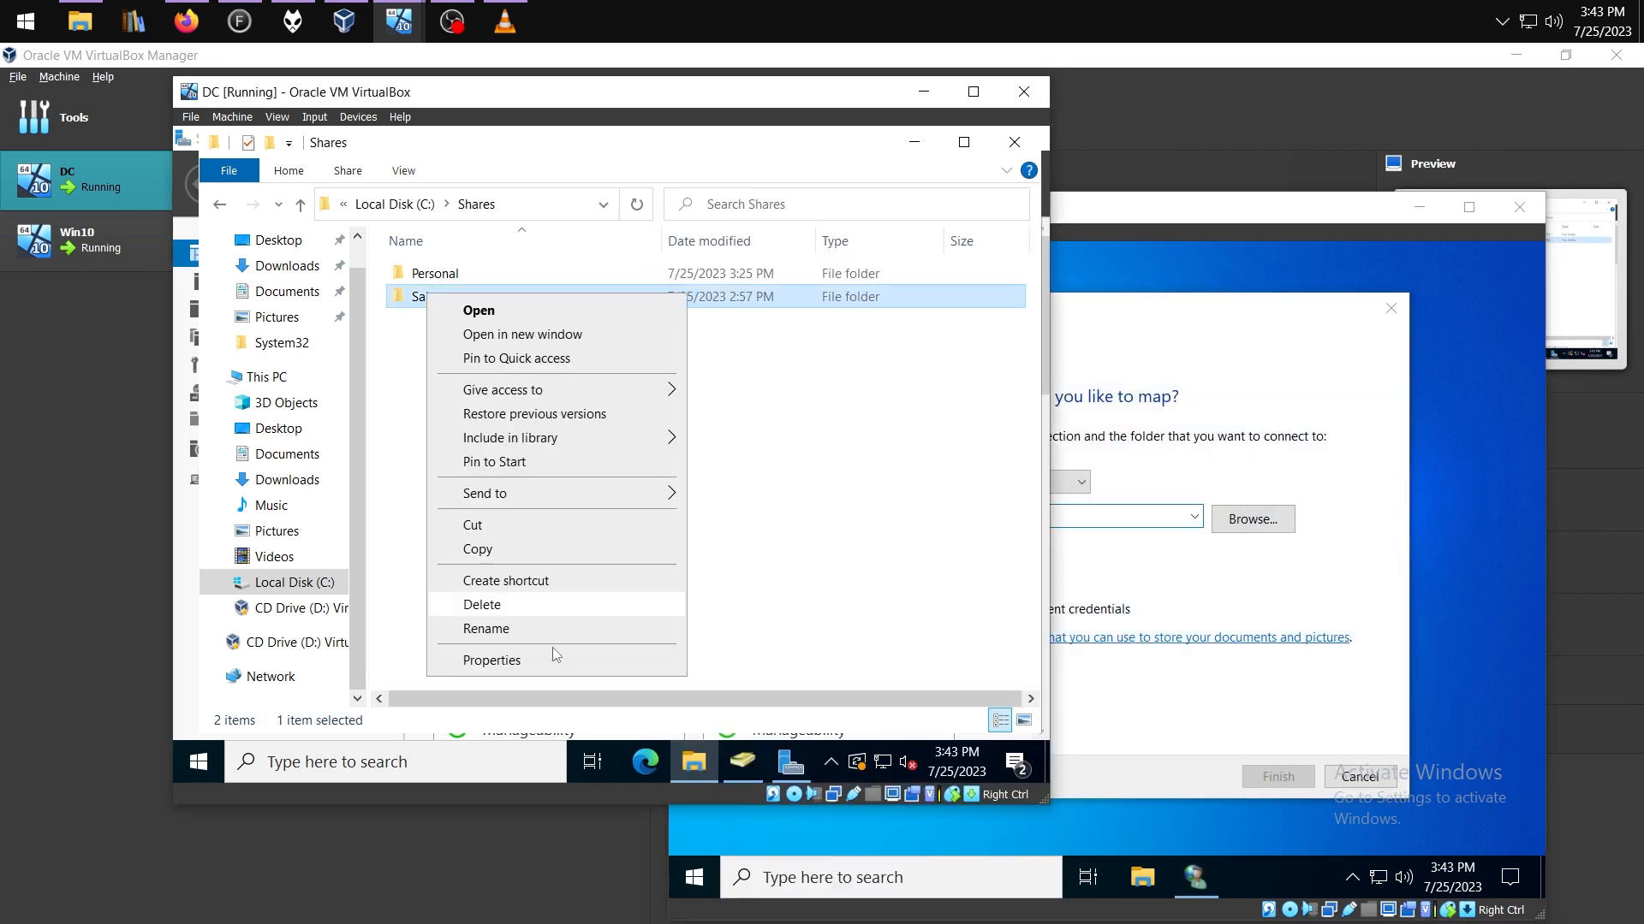
left_click(555, 659)
left_click(528, 276)
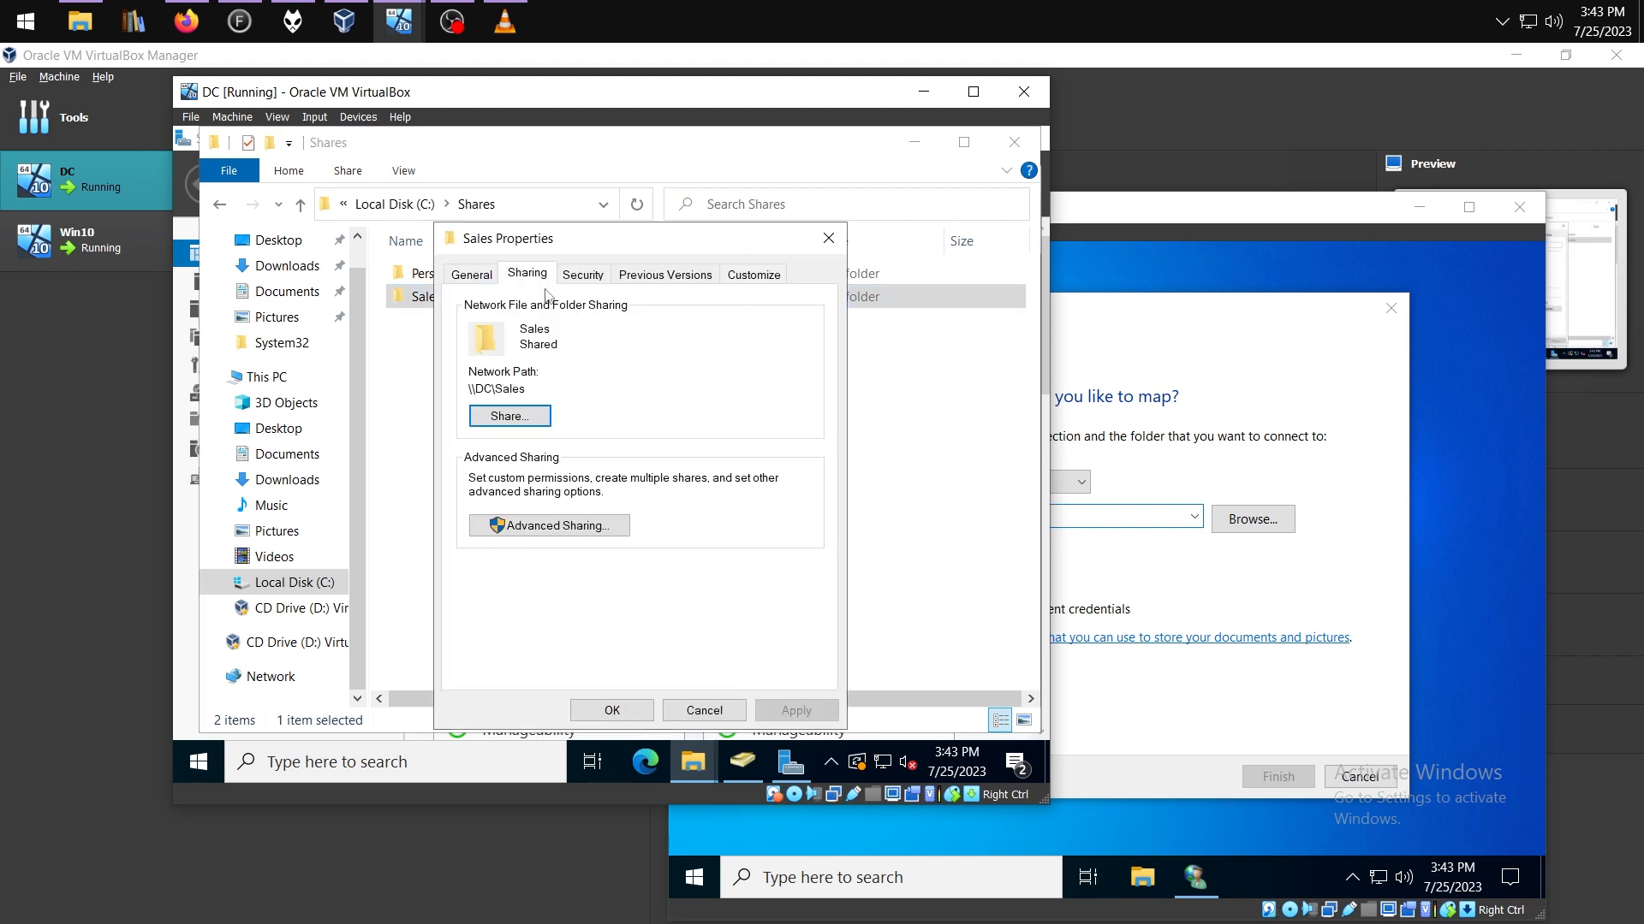
left_click(1189, 371)
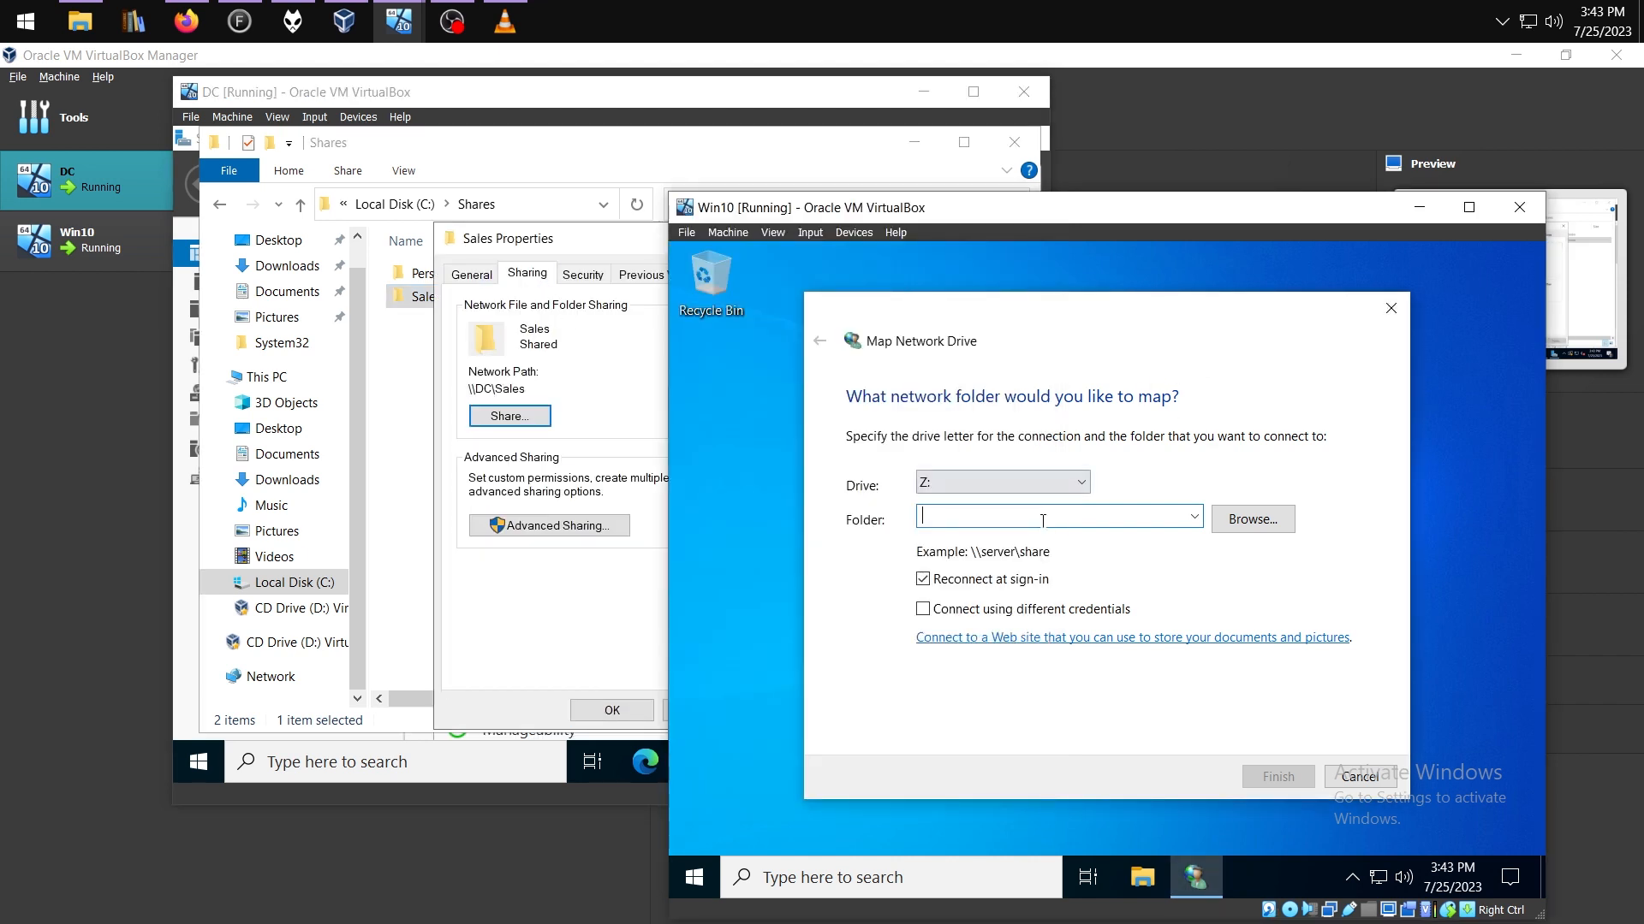
type("\\\\DC\\Sales")
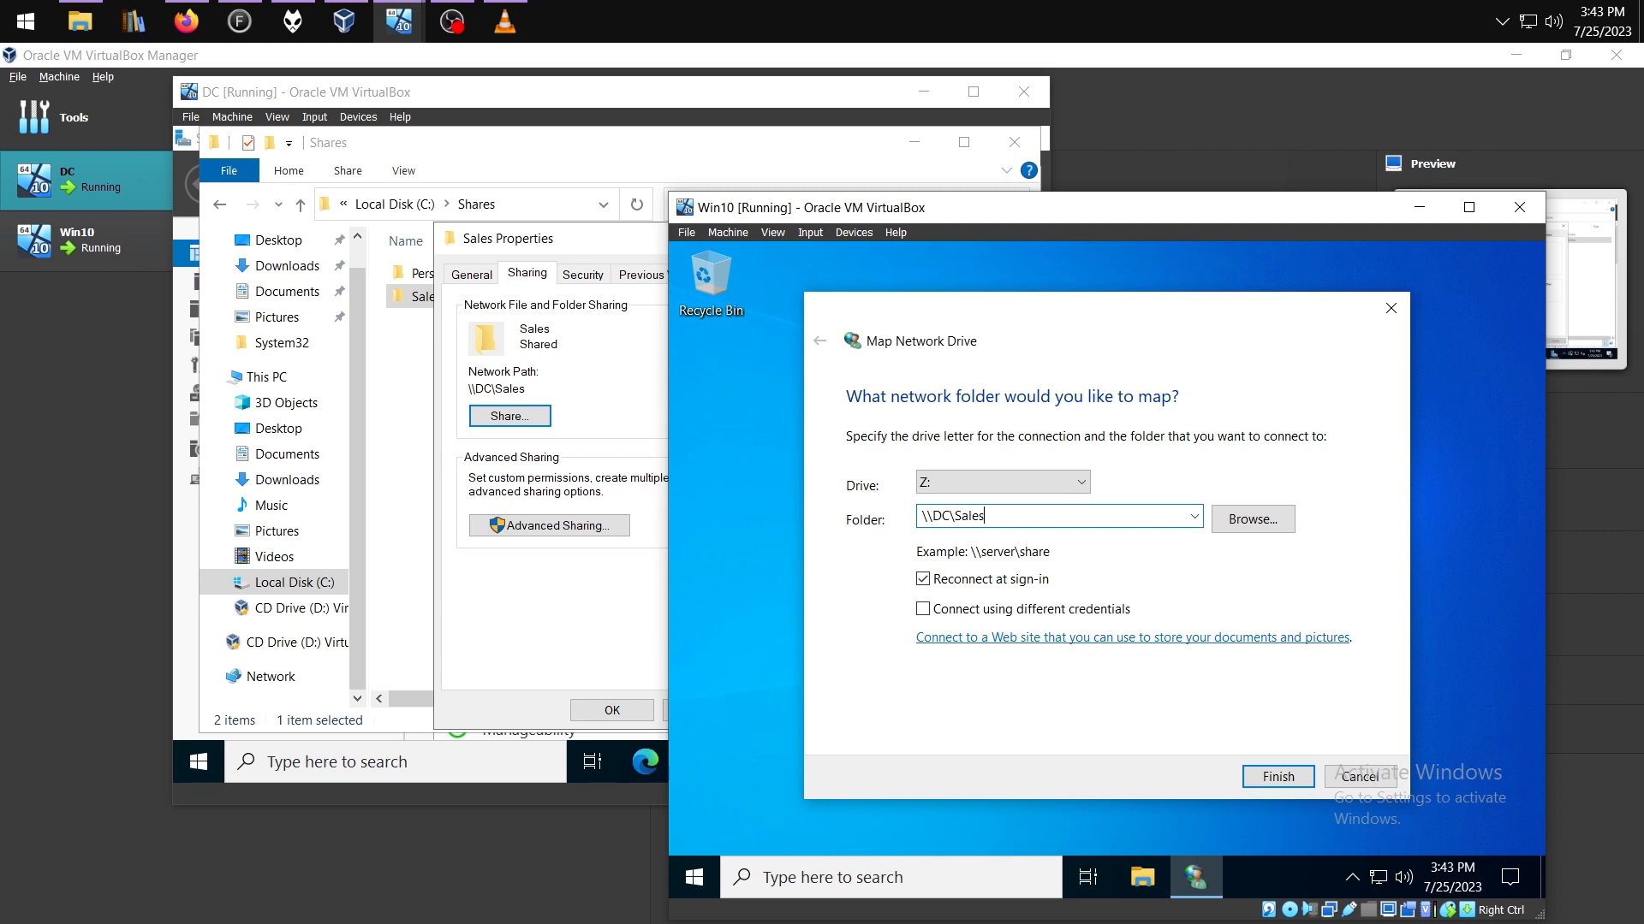
left_click(1275, 776)
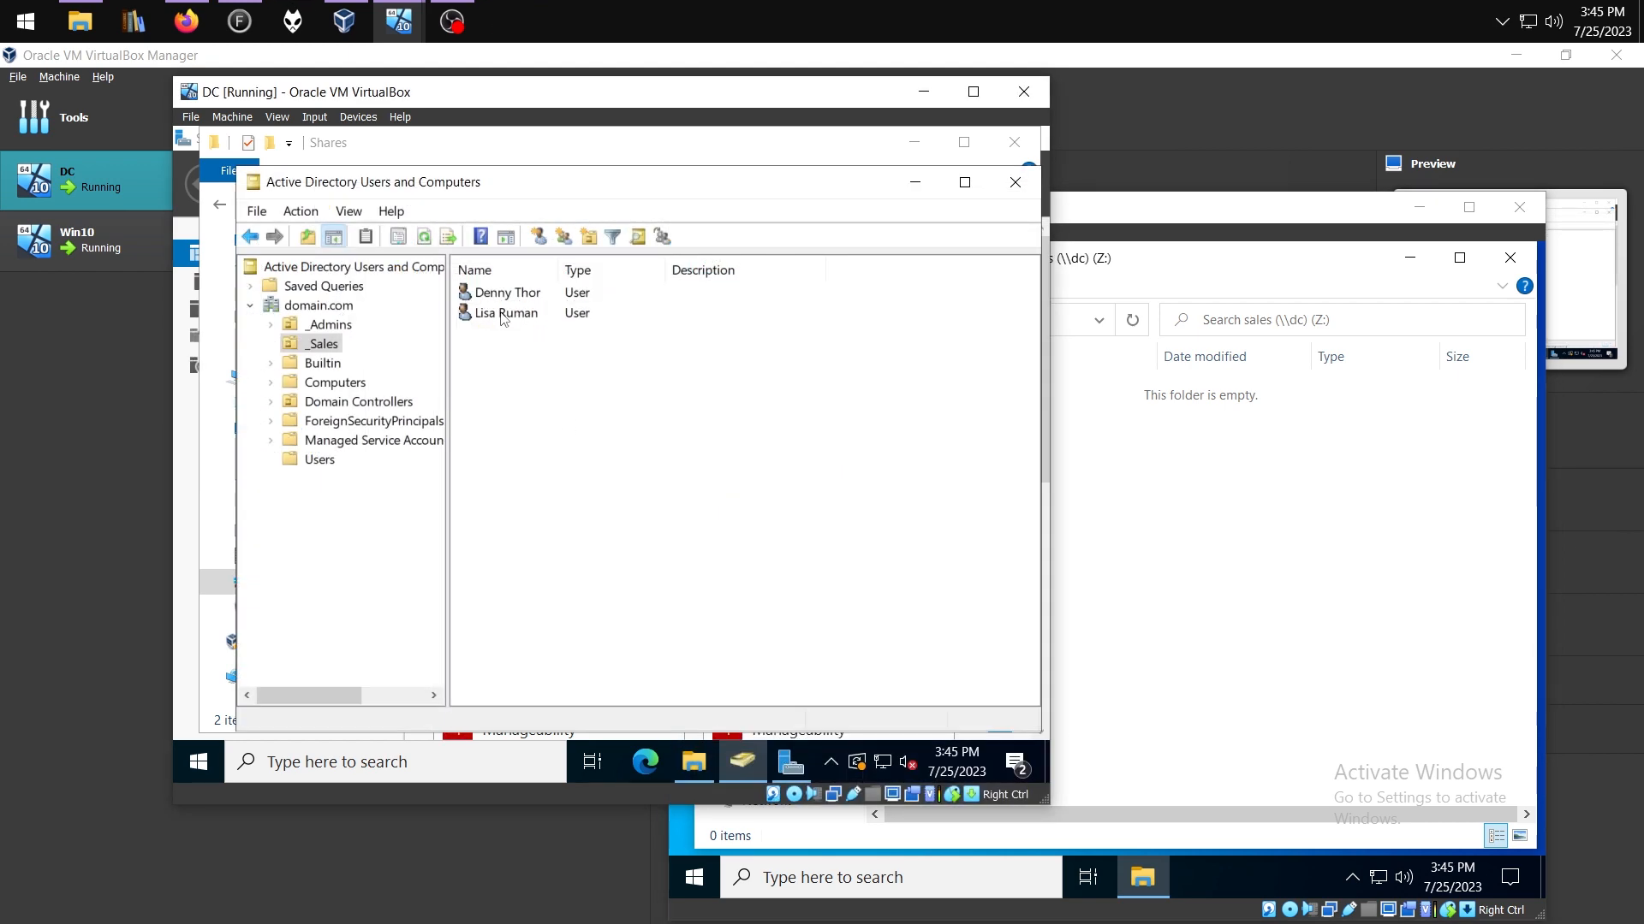
Set the Sales user's home folder to connect Y: to \\DC\Personal\%username% and save
right_click(501, 314)
left_click(598, 610)
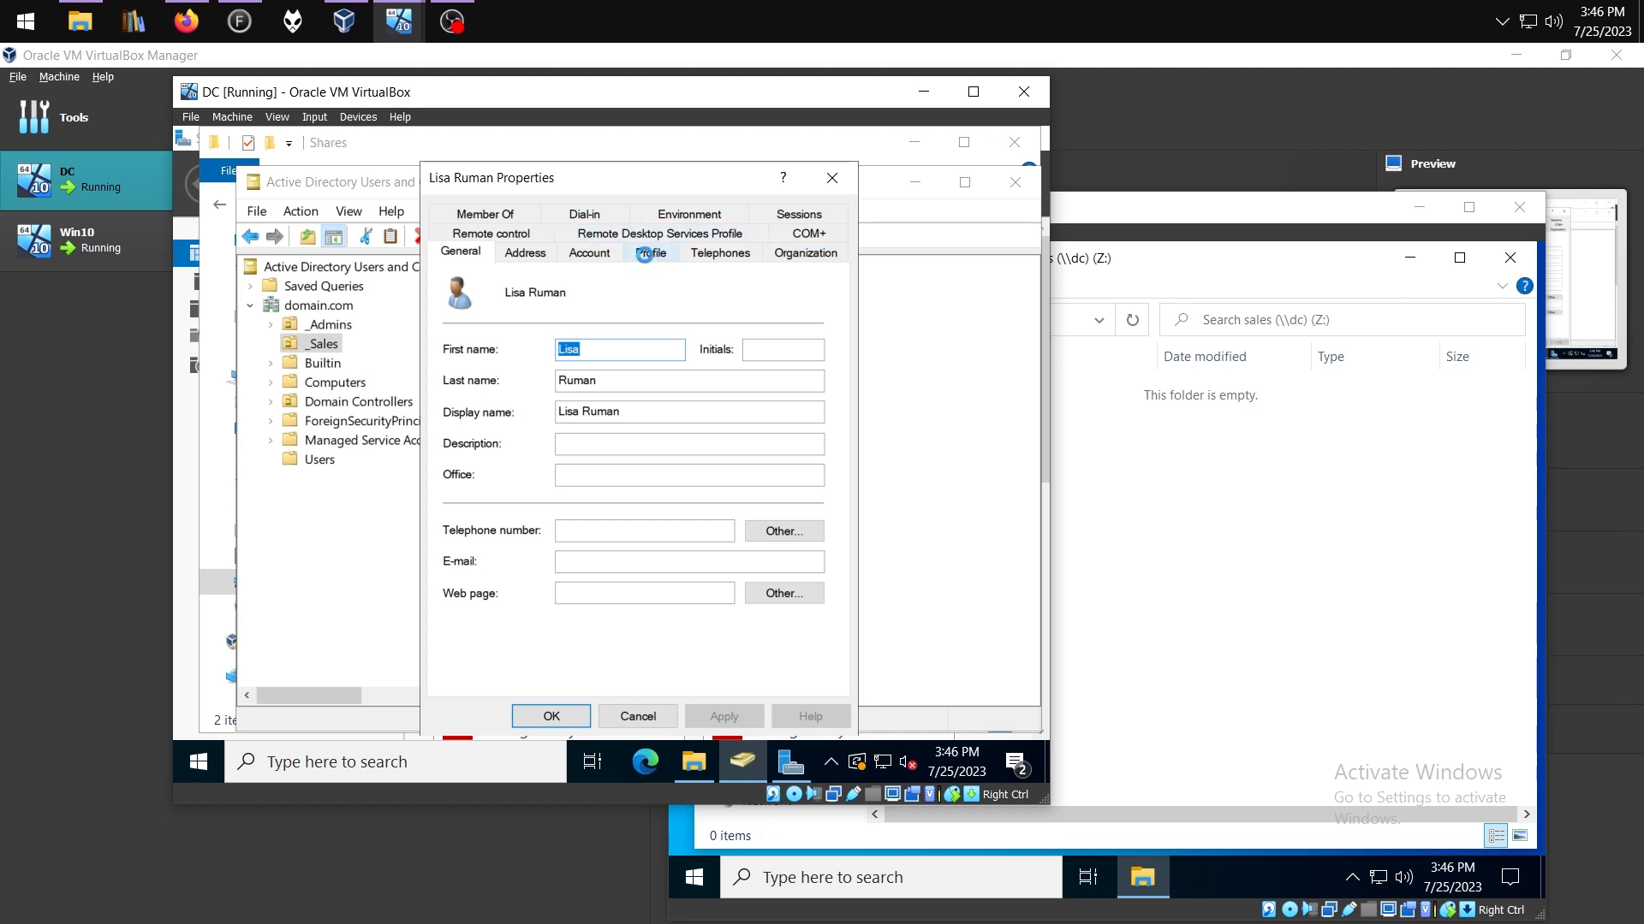
left_click(648, 255)
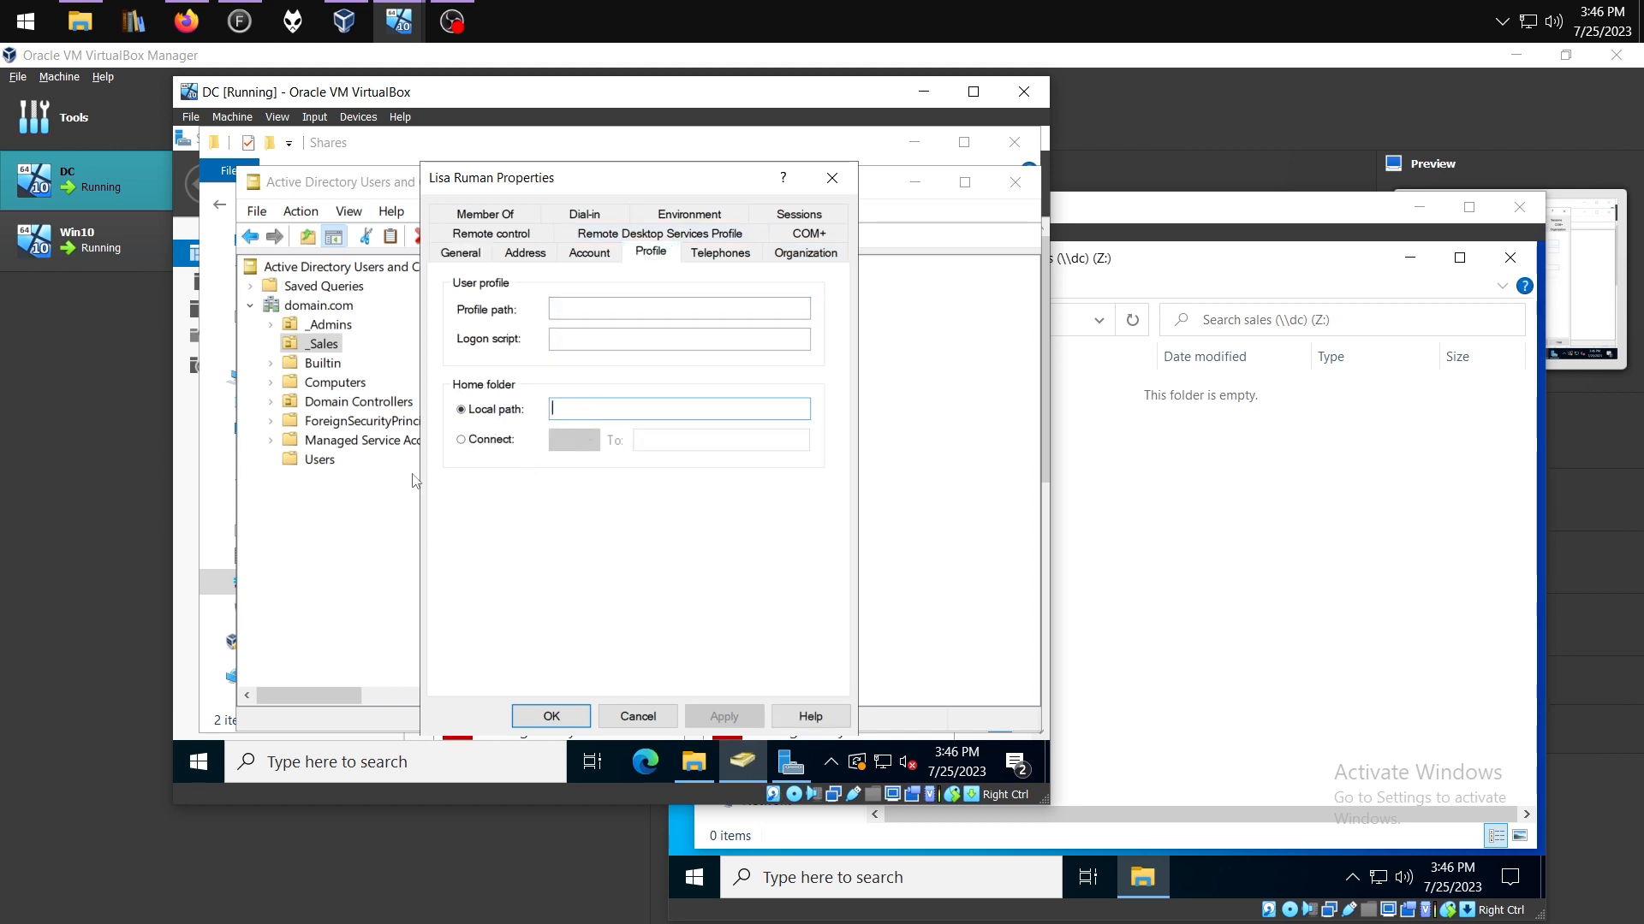
left_click(461, 440)
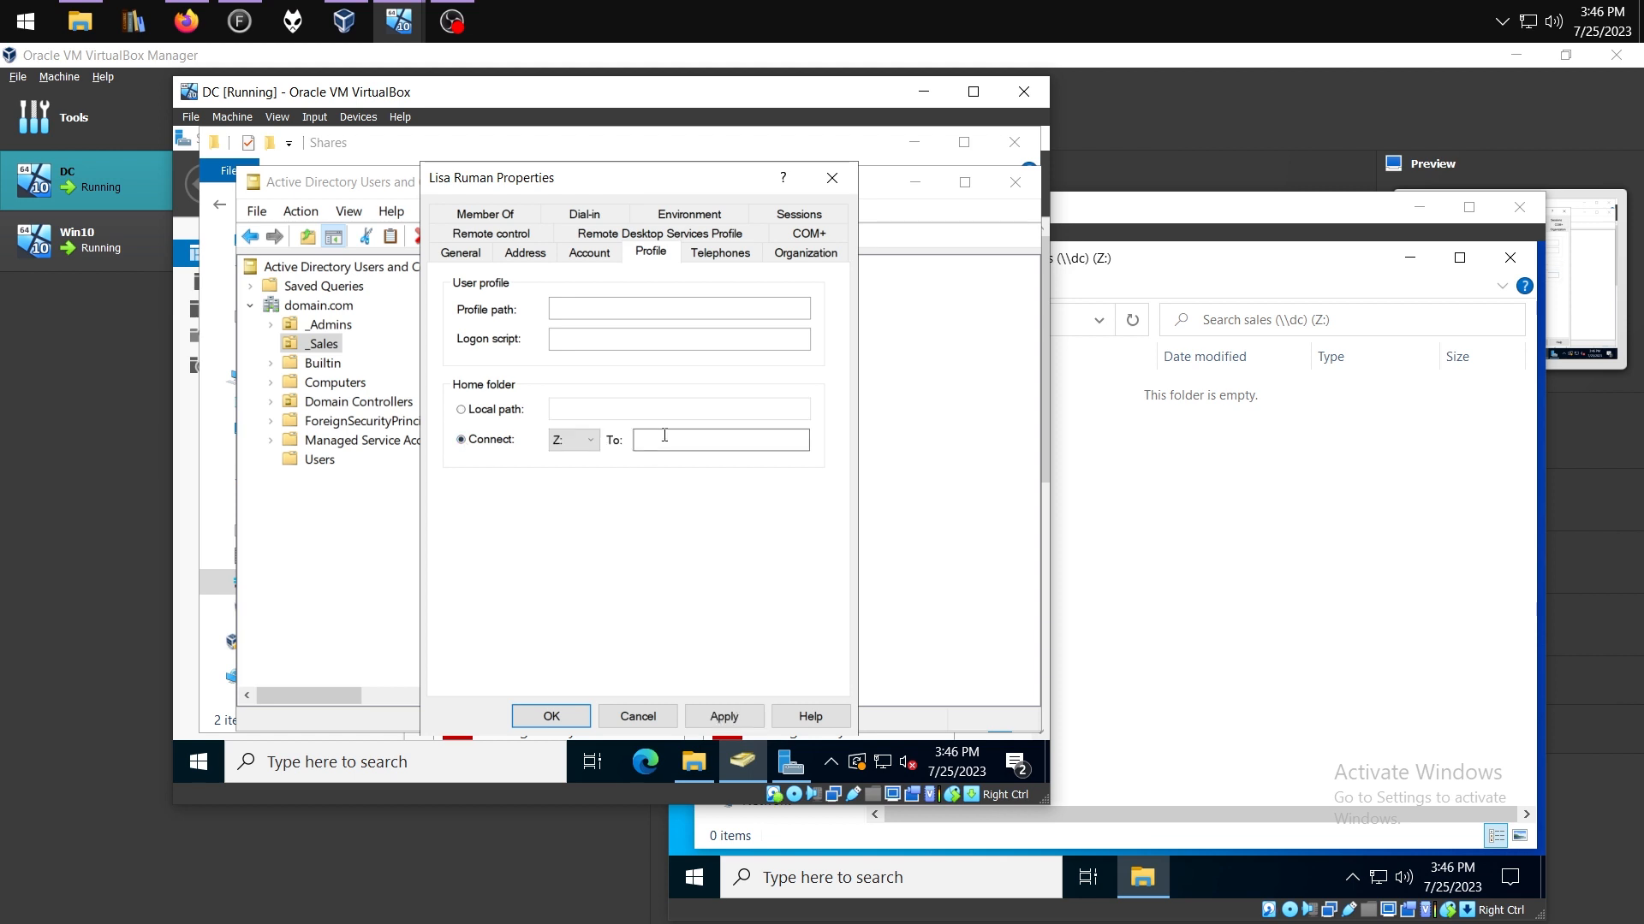
left_click(587, 440)
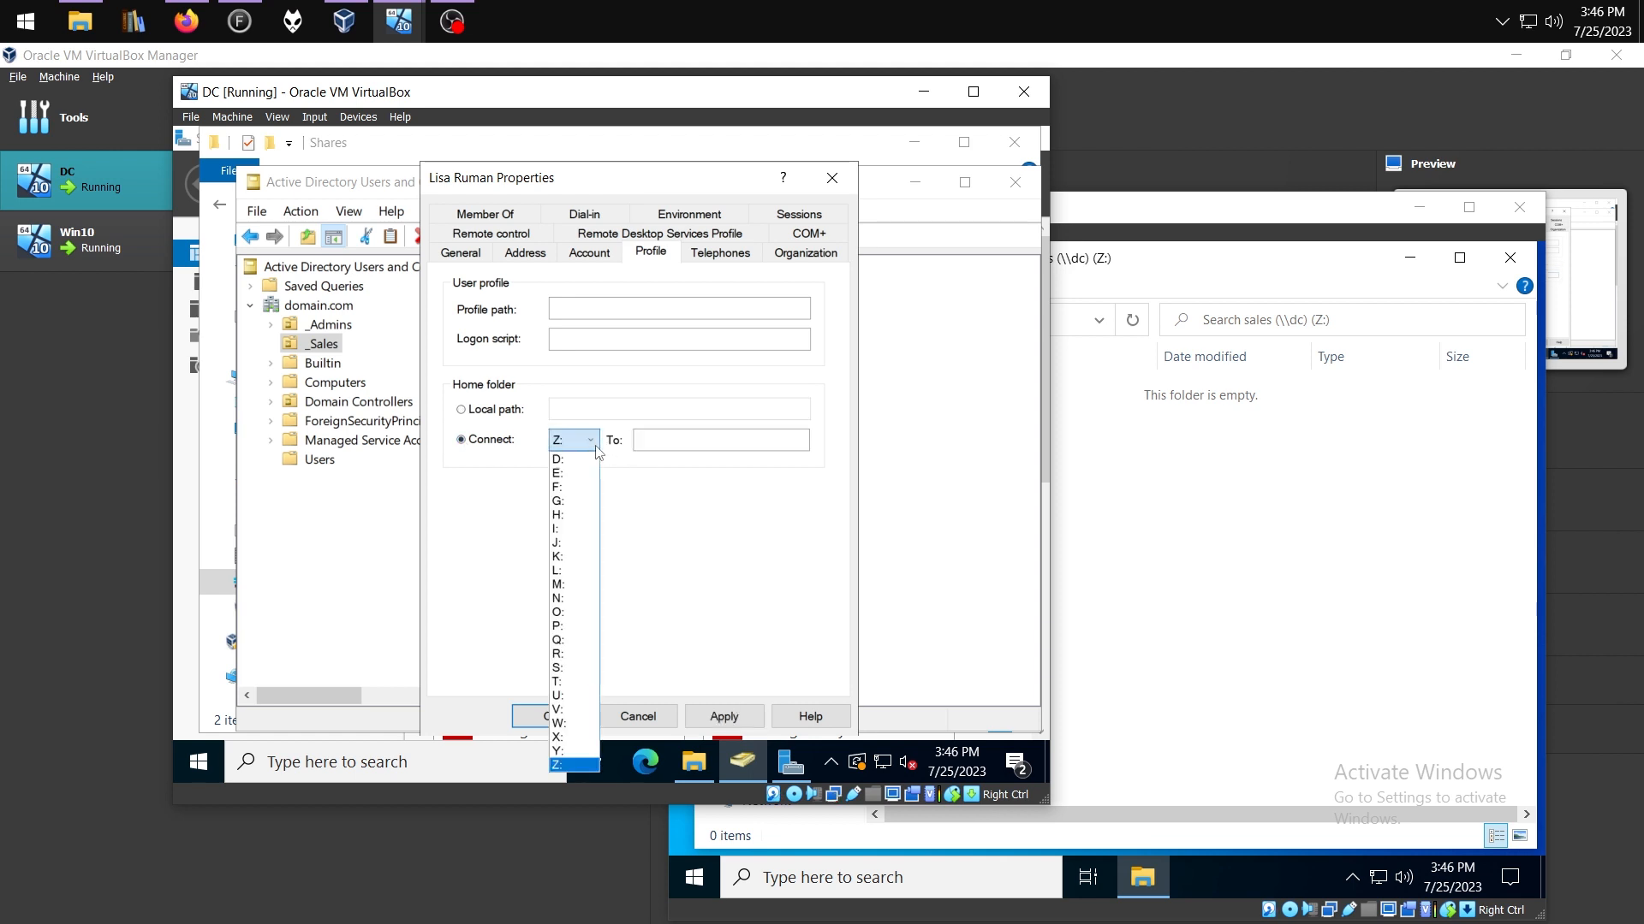
left_click(558, 751)
left_click(719, 440)
type("\\D")
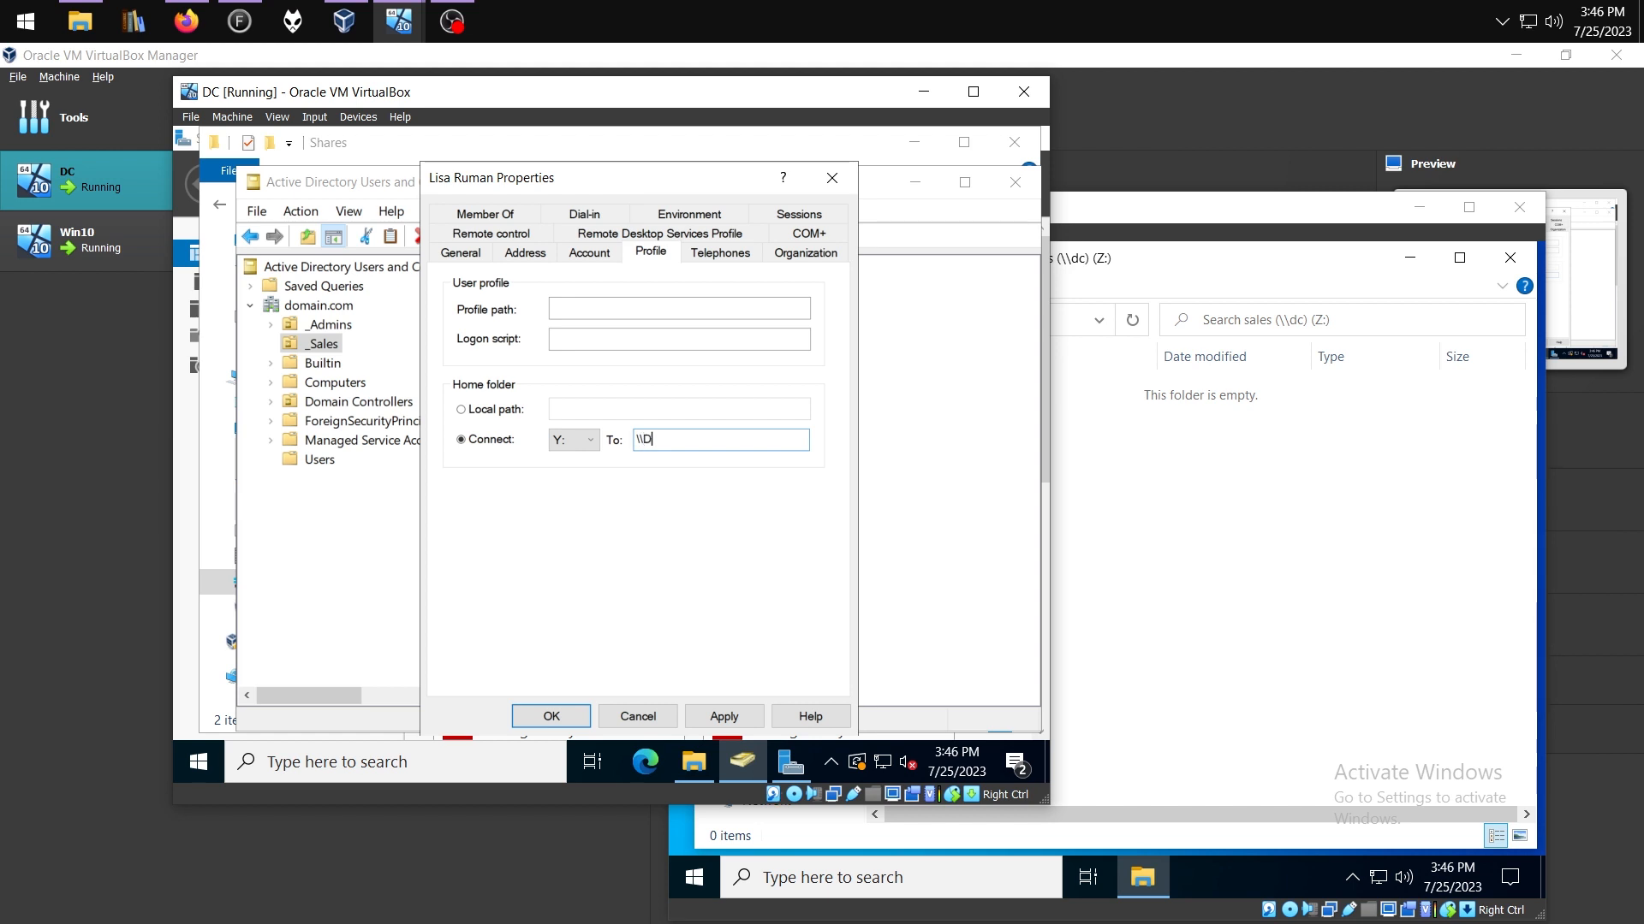
type("C\\Personal\\%username%")
left_click(724, 717)
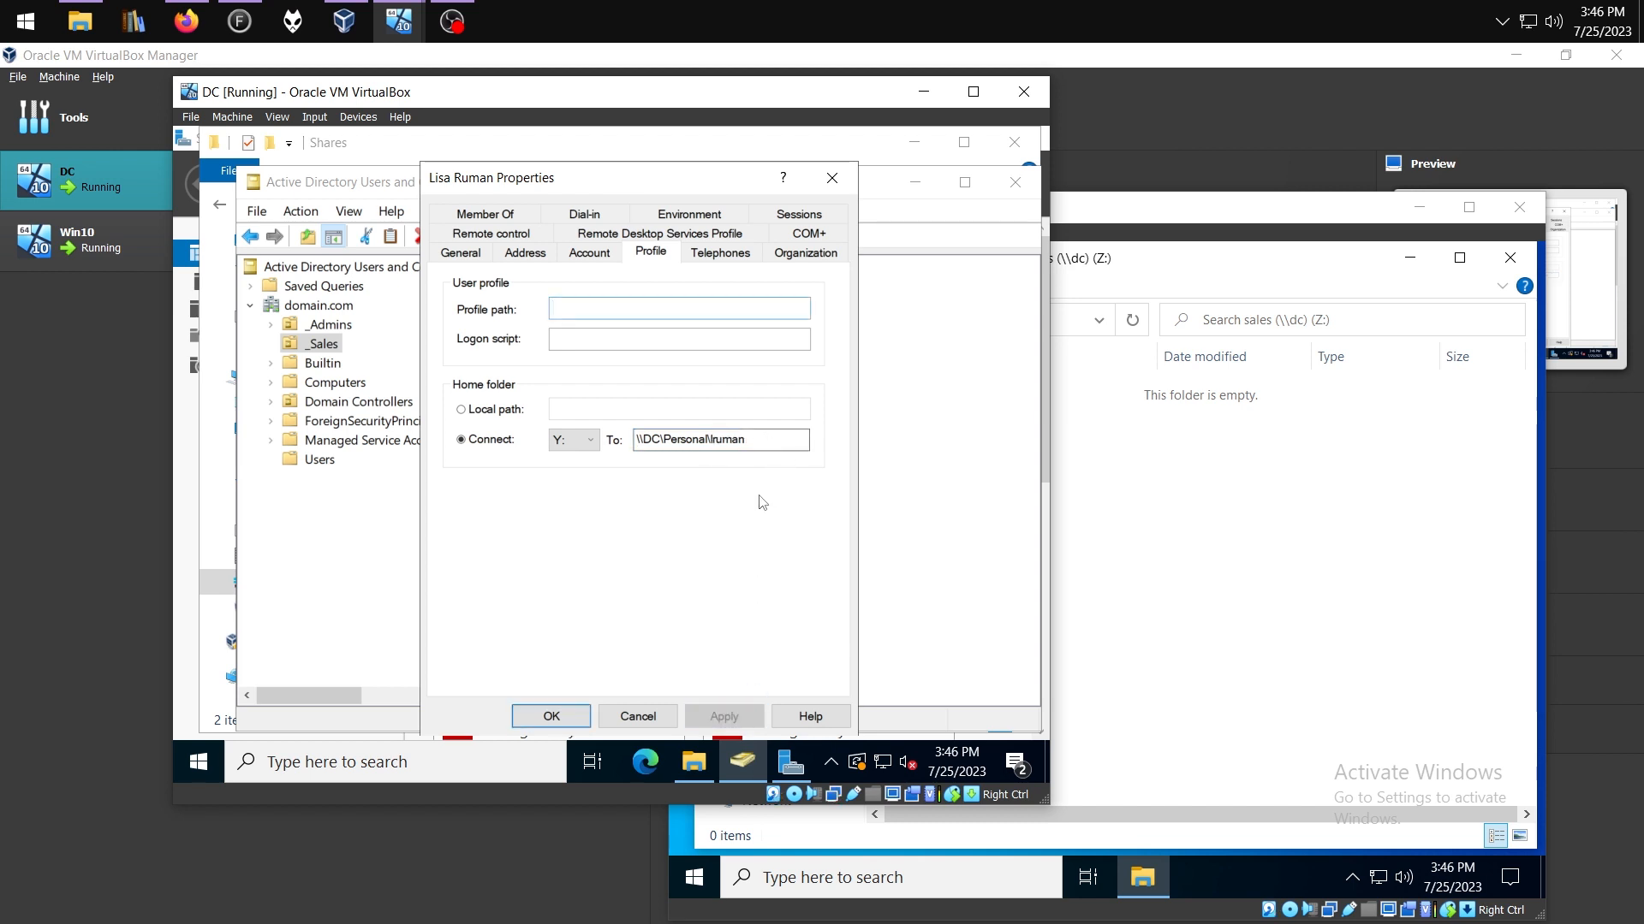
left_click(551, 717)
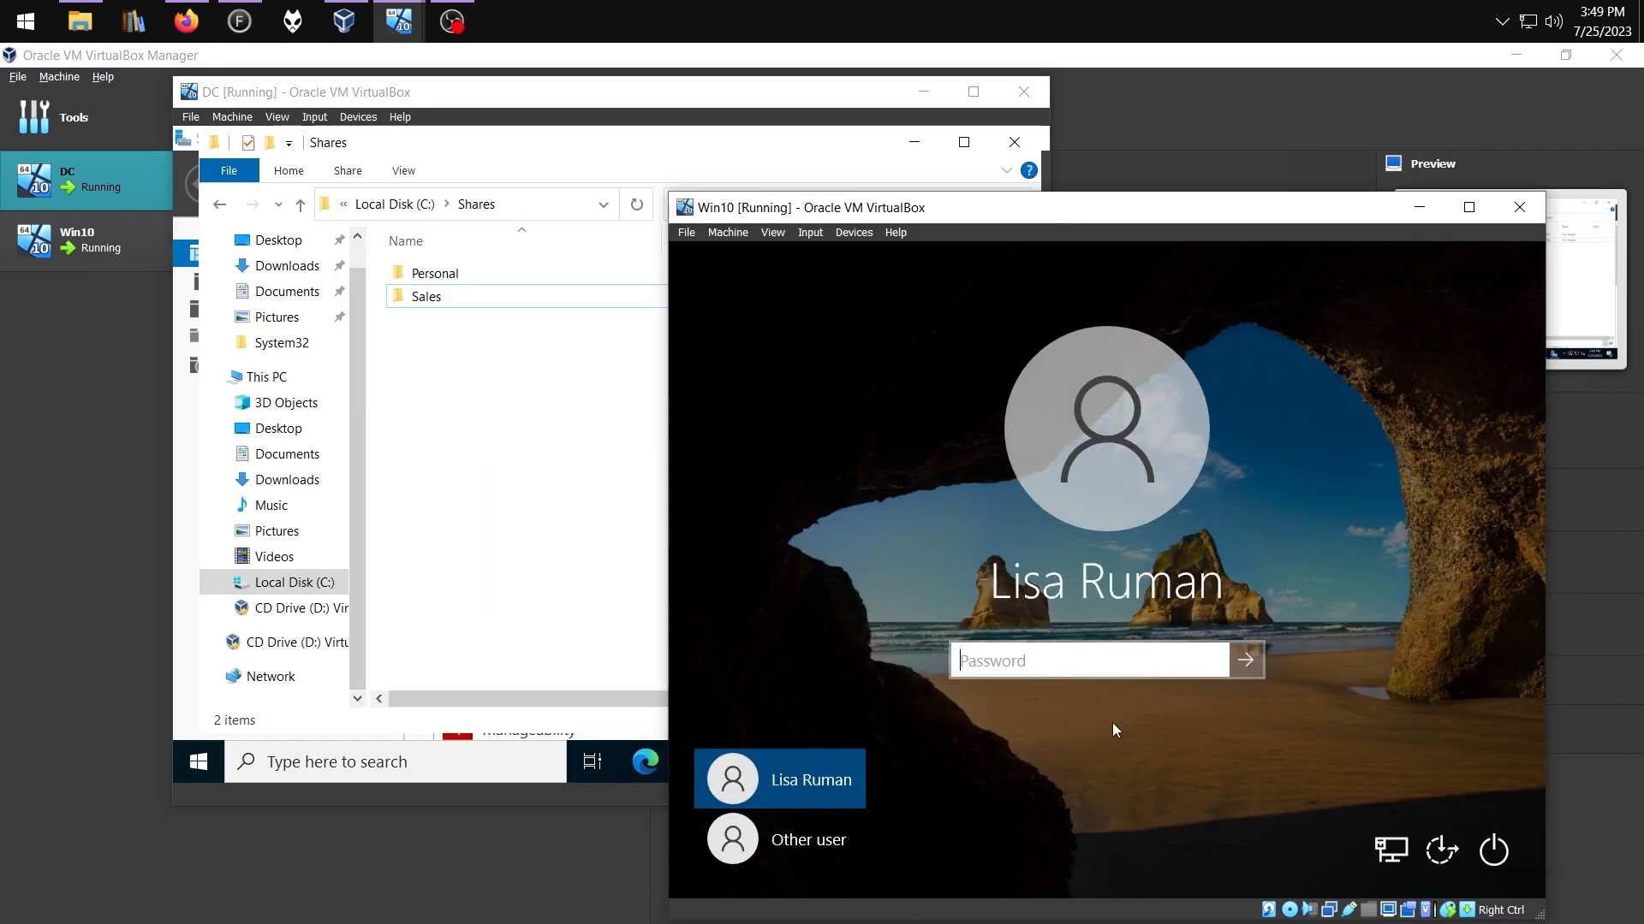
Sign in to Win10 and open the mapped Y: home drive and Sales Z: drive in File Explorer
type("•••••••••")
key("Return")
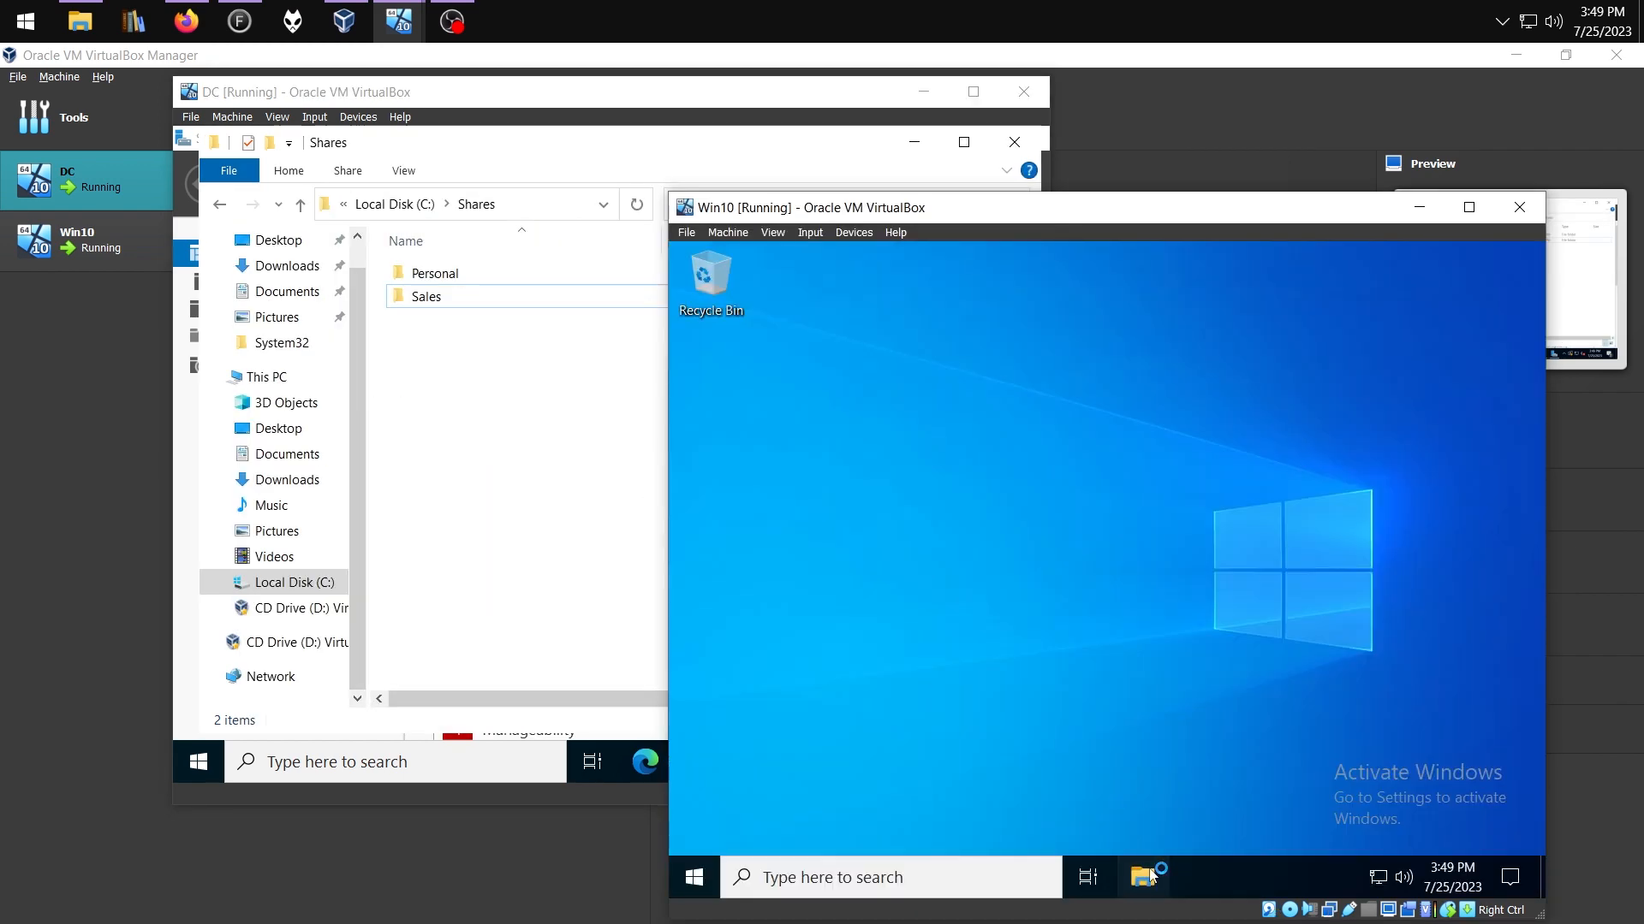
left_click(1145, 875)
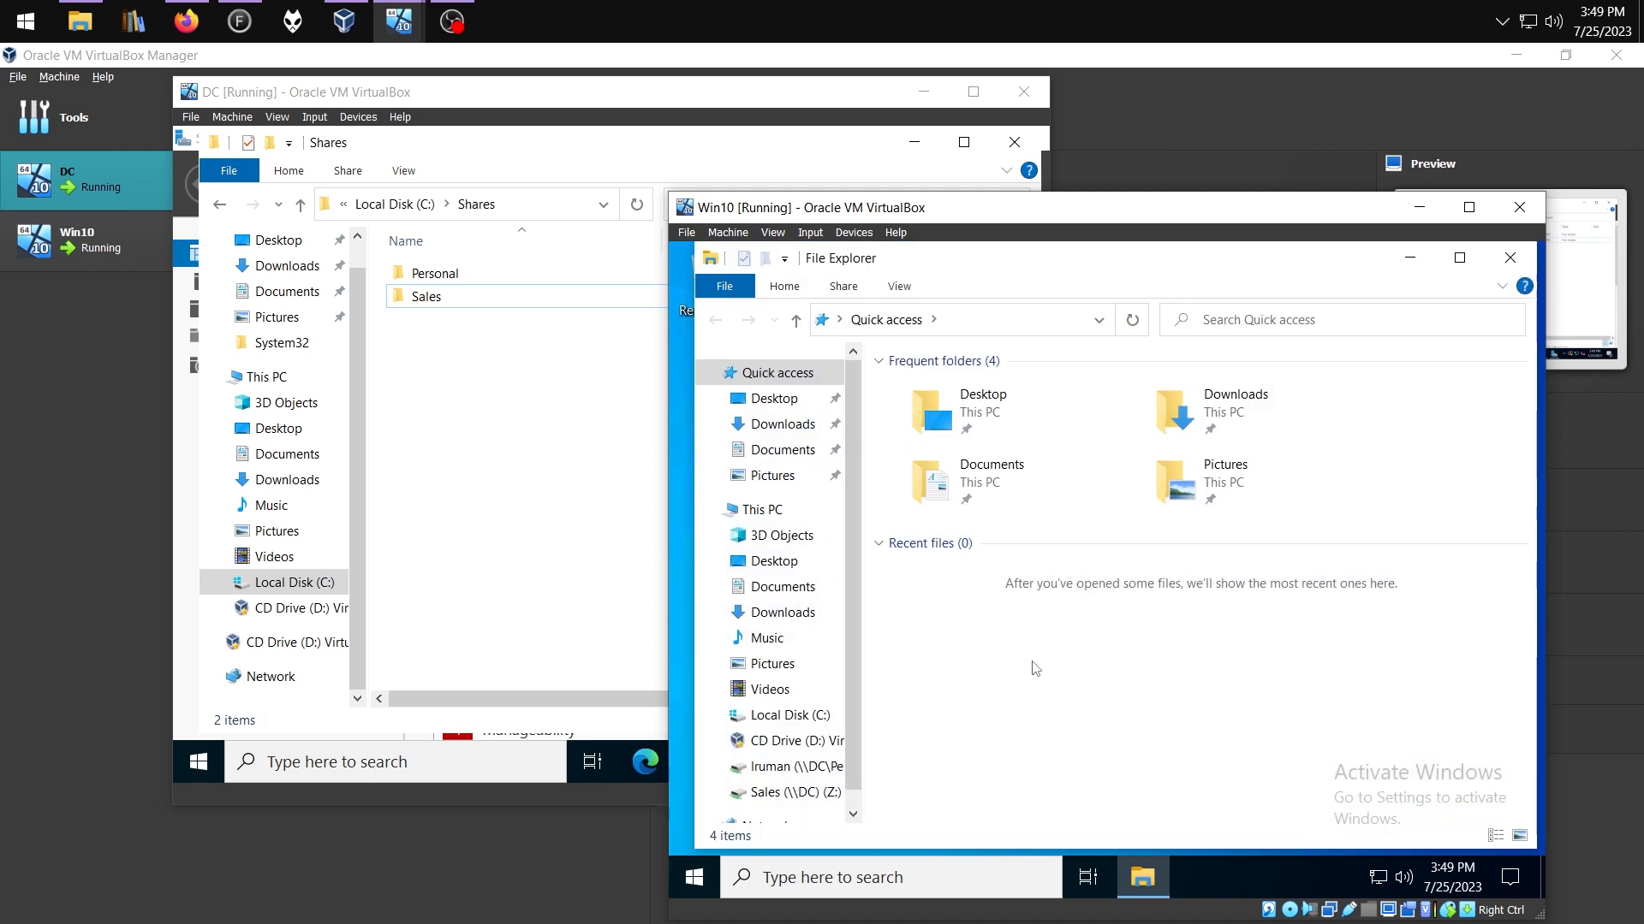
left_click(796, 767)
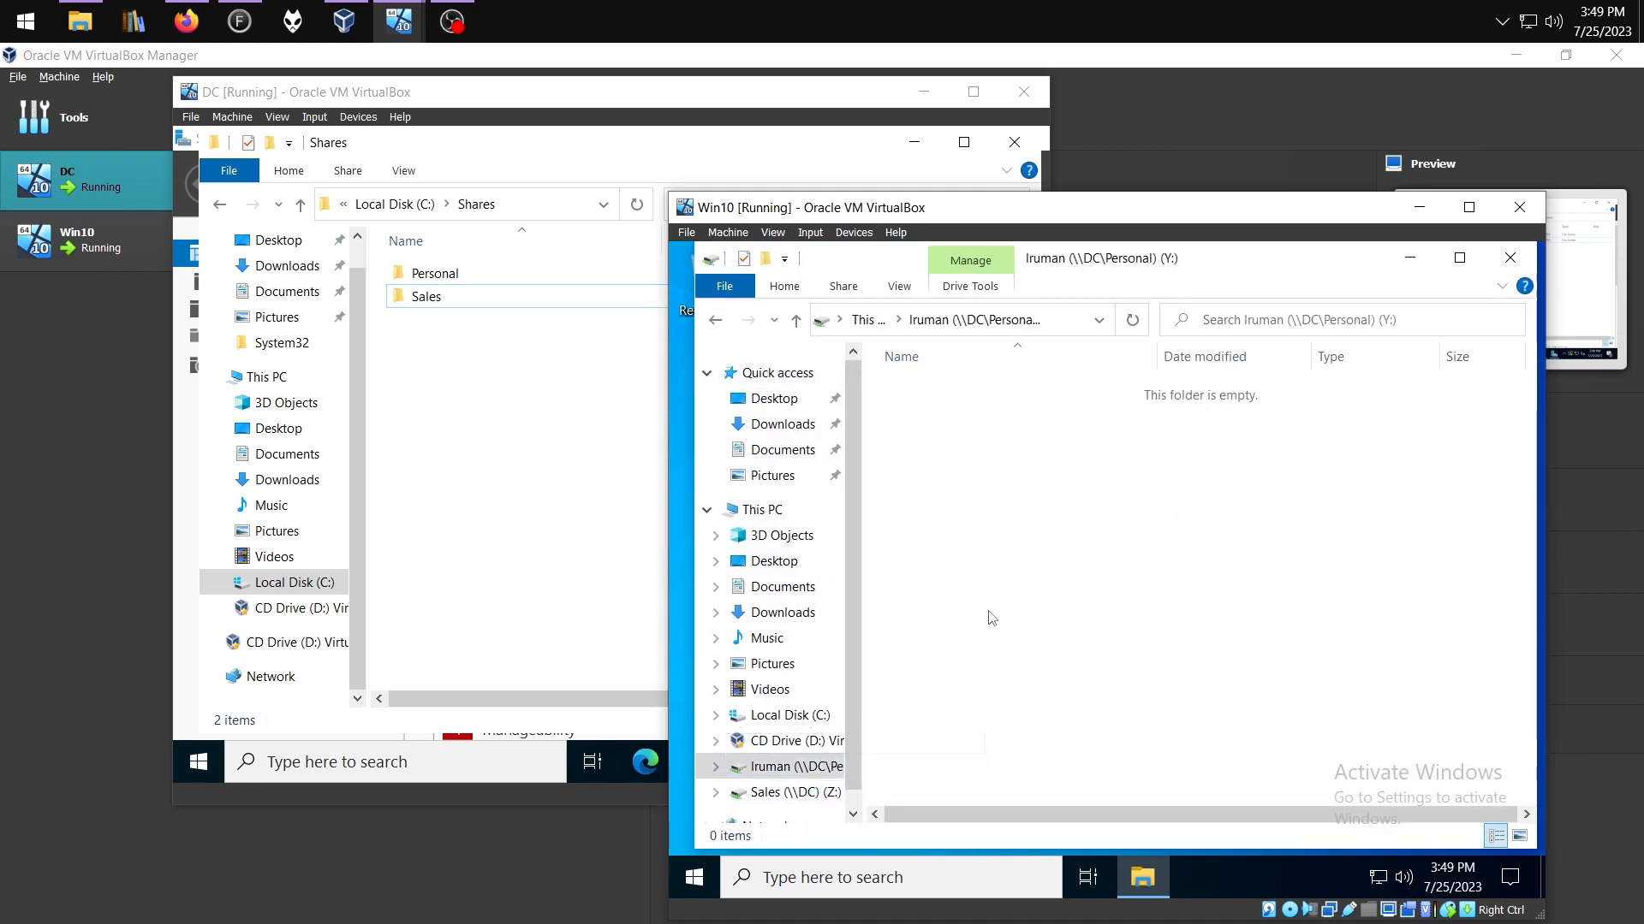
left_click(793, 792)
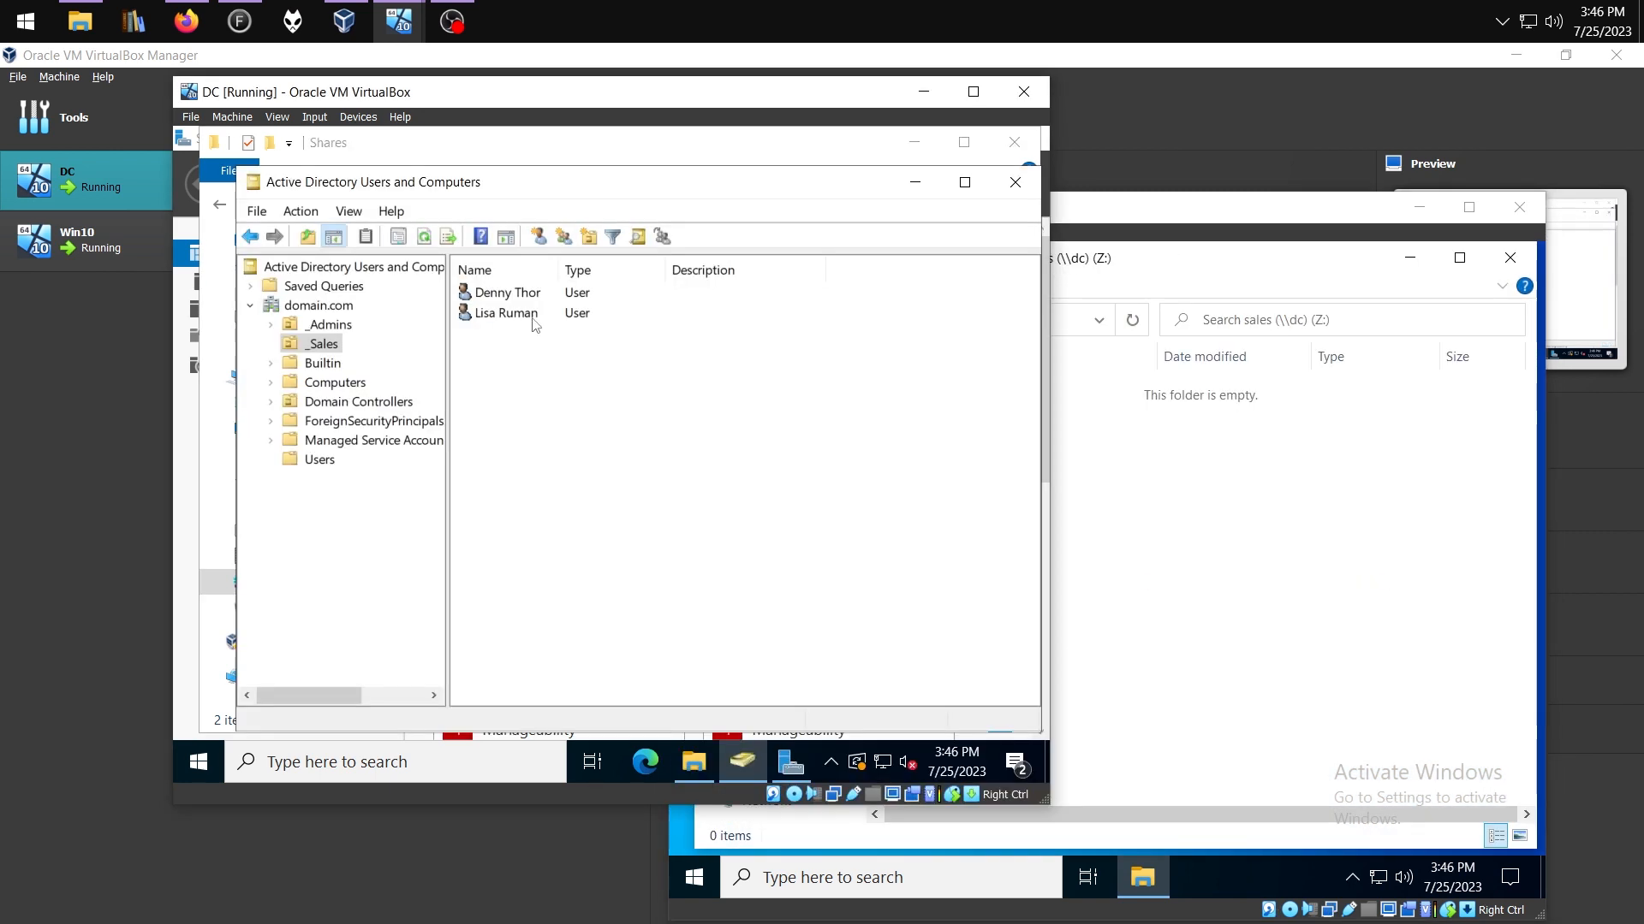
right_click(505, 294)
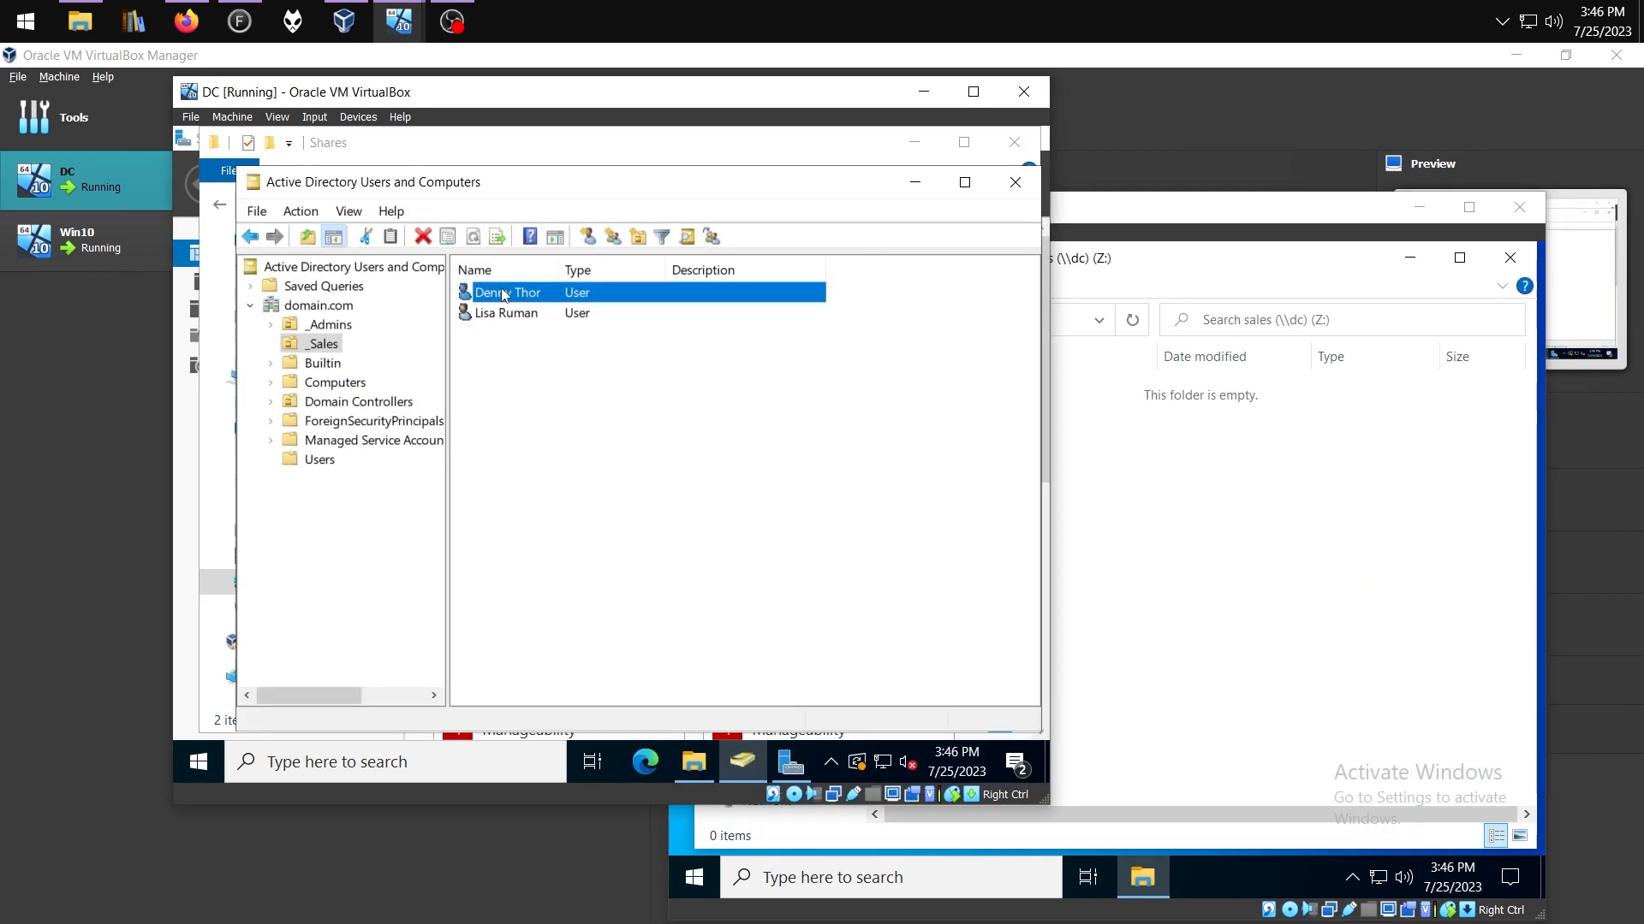
Give the second Sales user a Y: home folder at \\DC\Personal\%username%
left_click(577, 590)
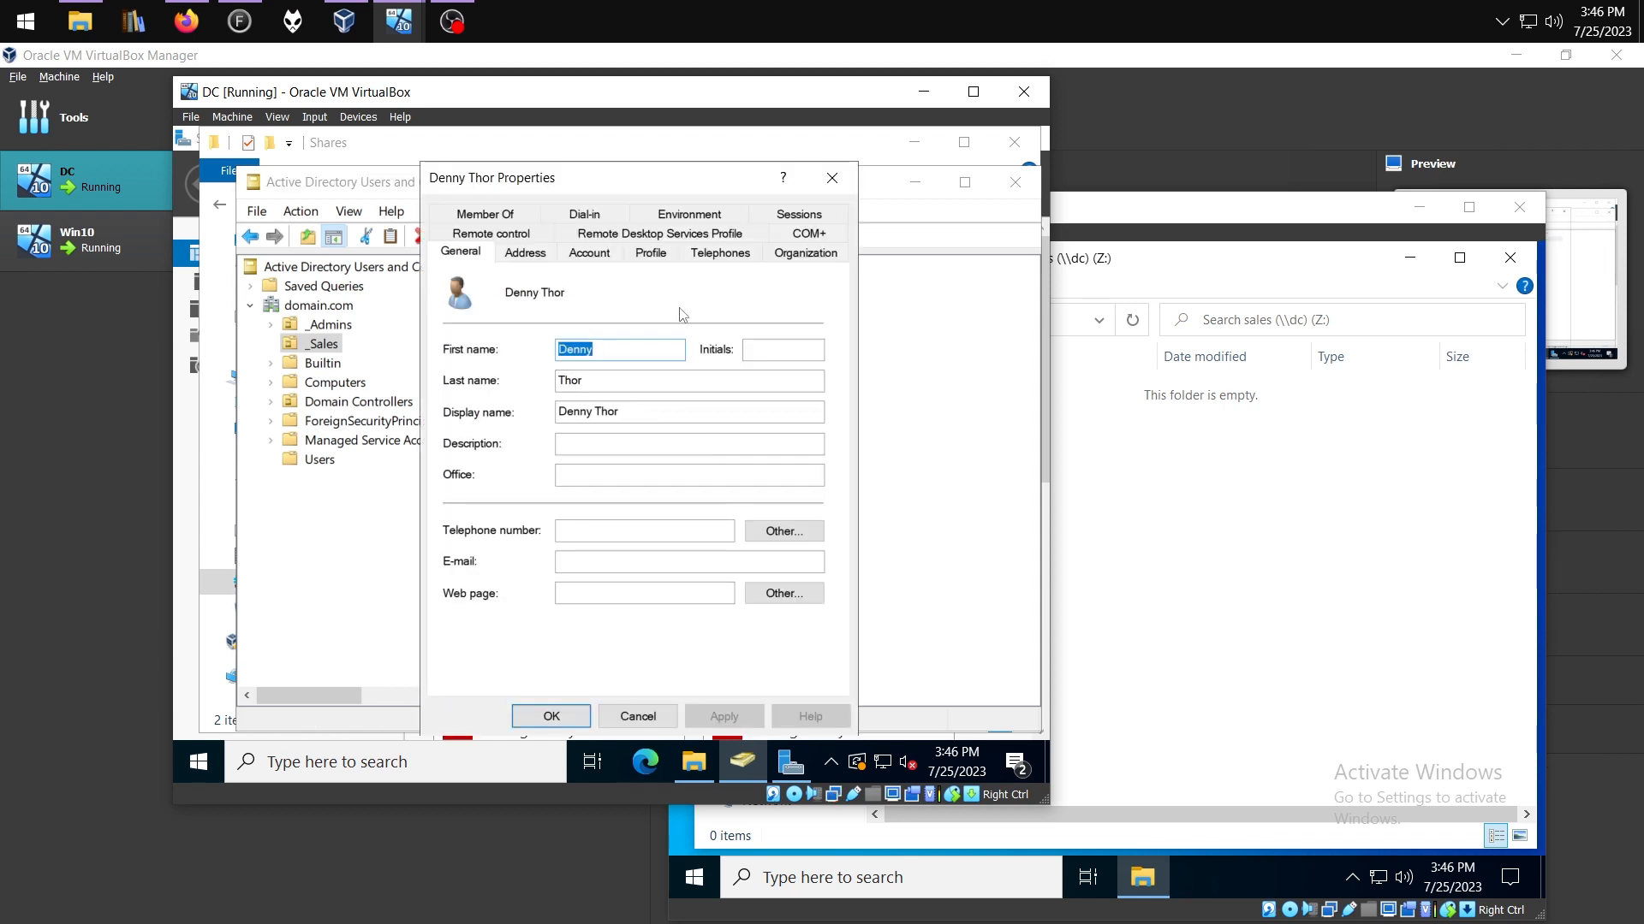
left_click(650, 254)
left_click(477, 439)
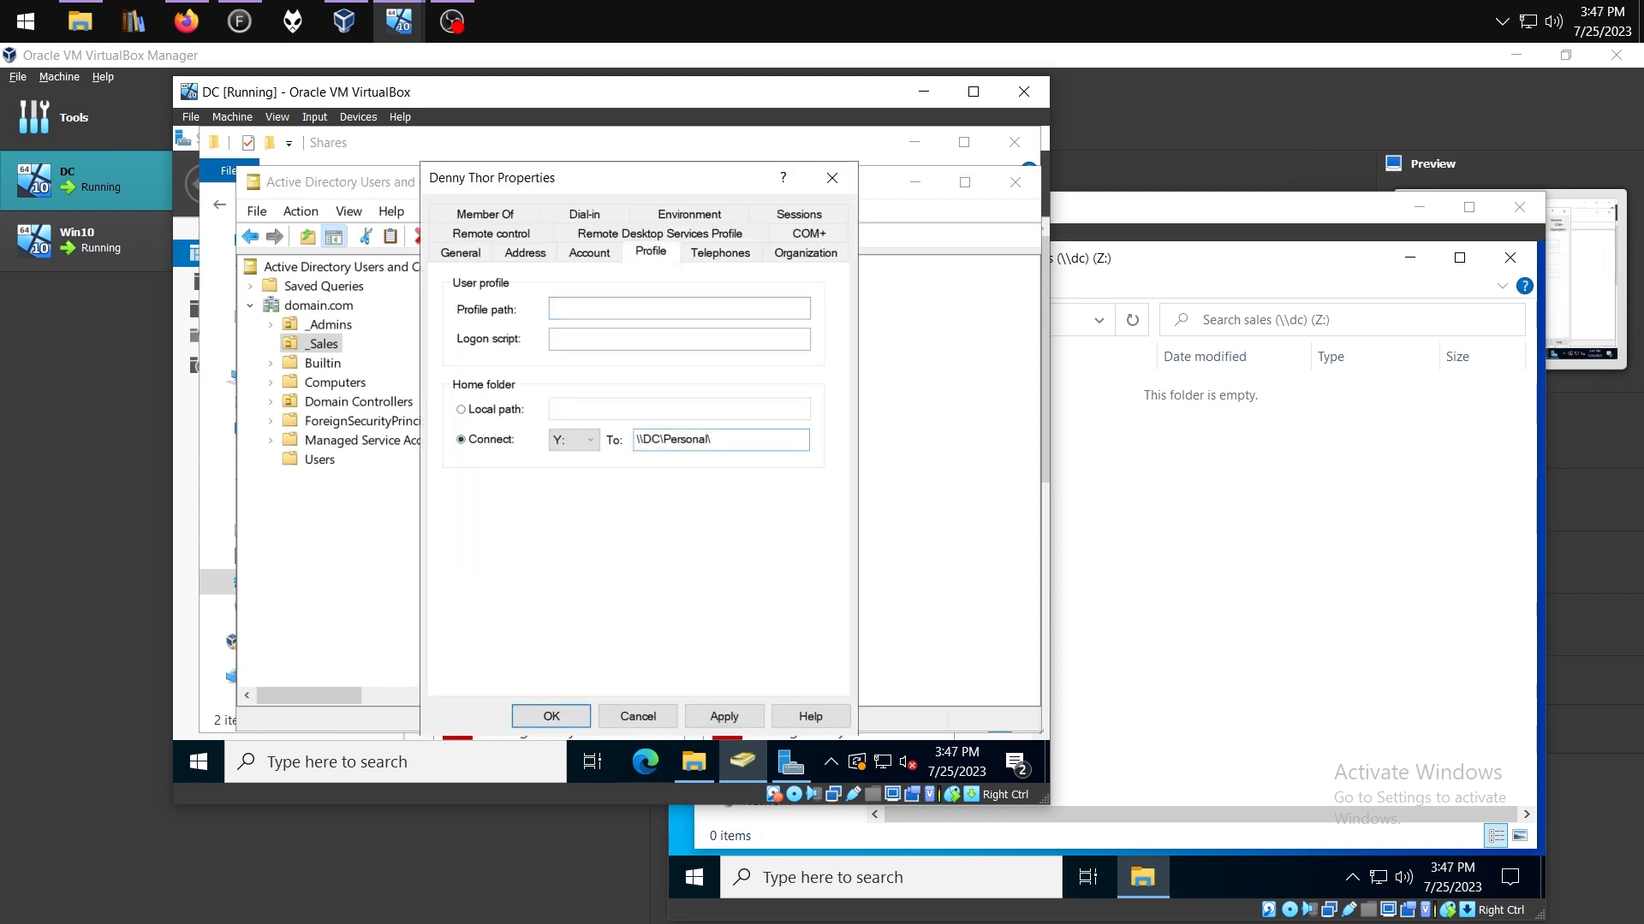
type("%username")
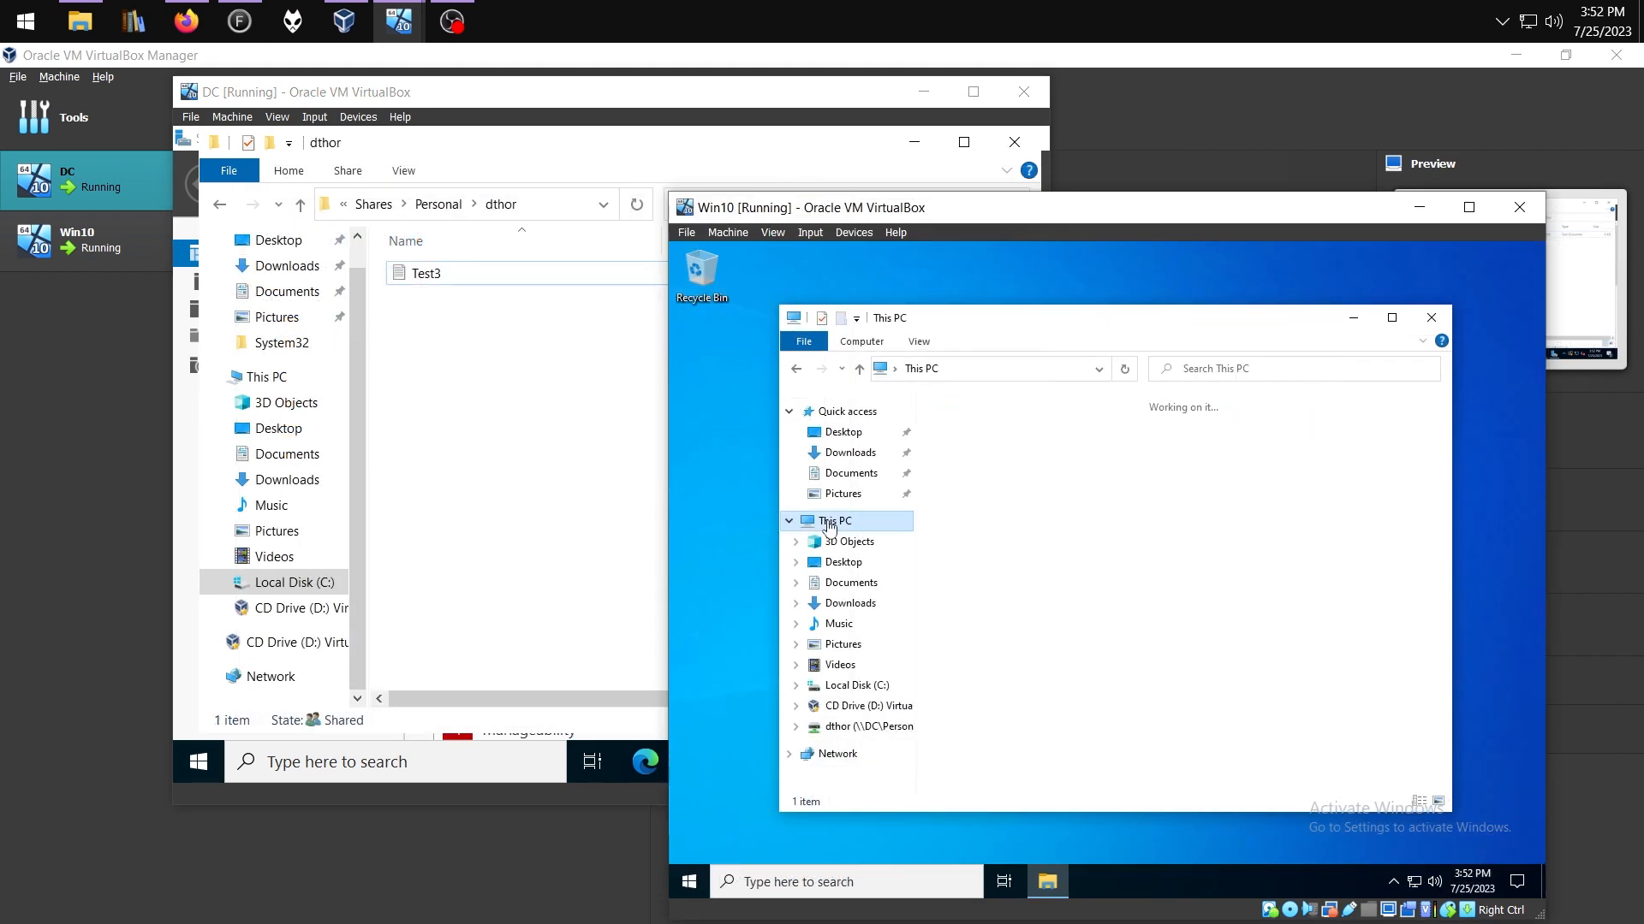
Map \\DC\Sales as drive Z: from This PC on Win10, then choose Other user sign-in
right_click(831, 521)
left_click(900, 595)
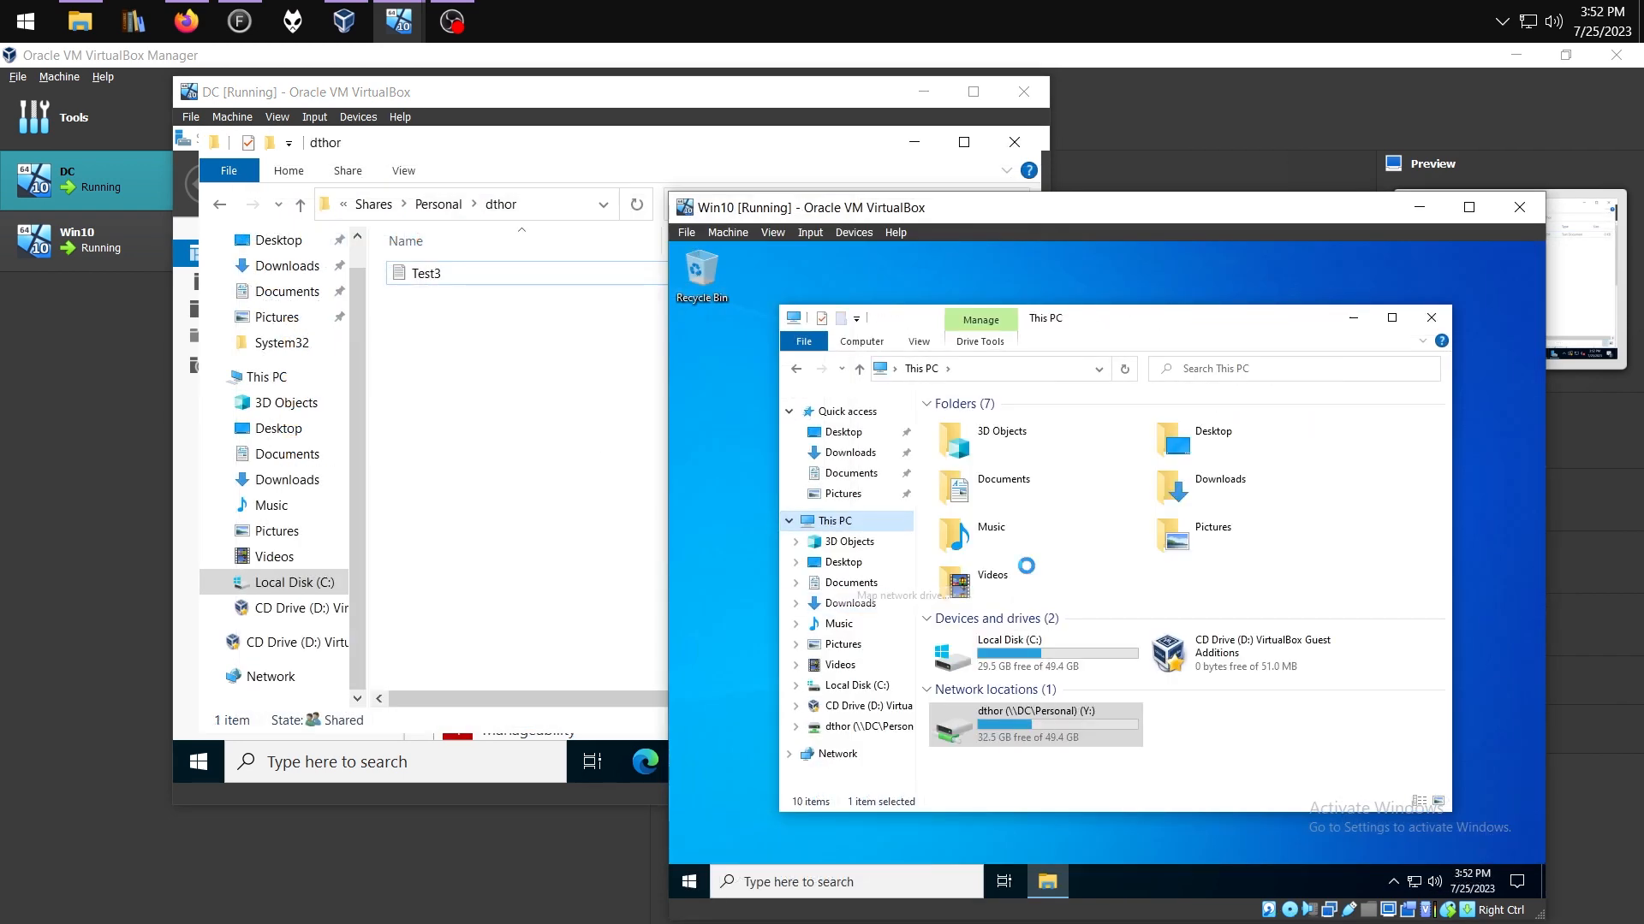
type("\\\\f")
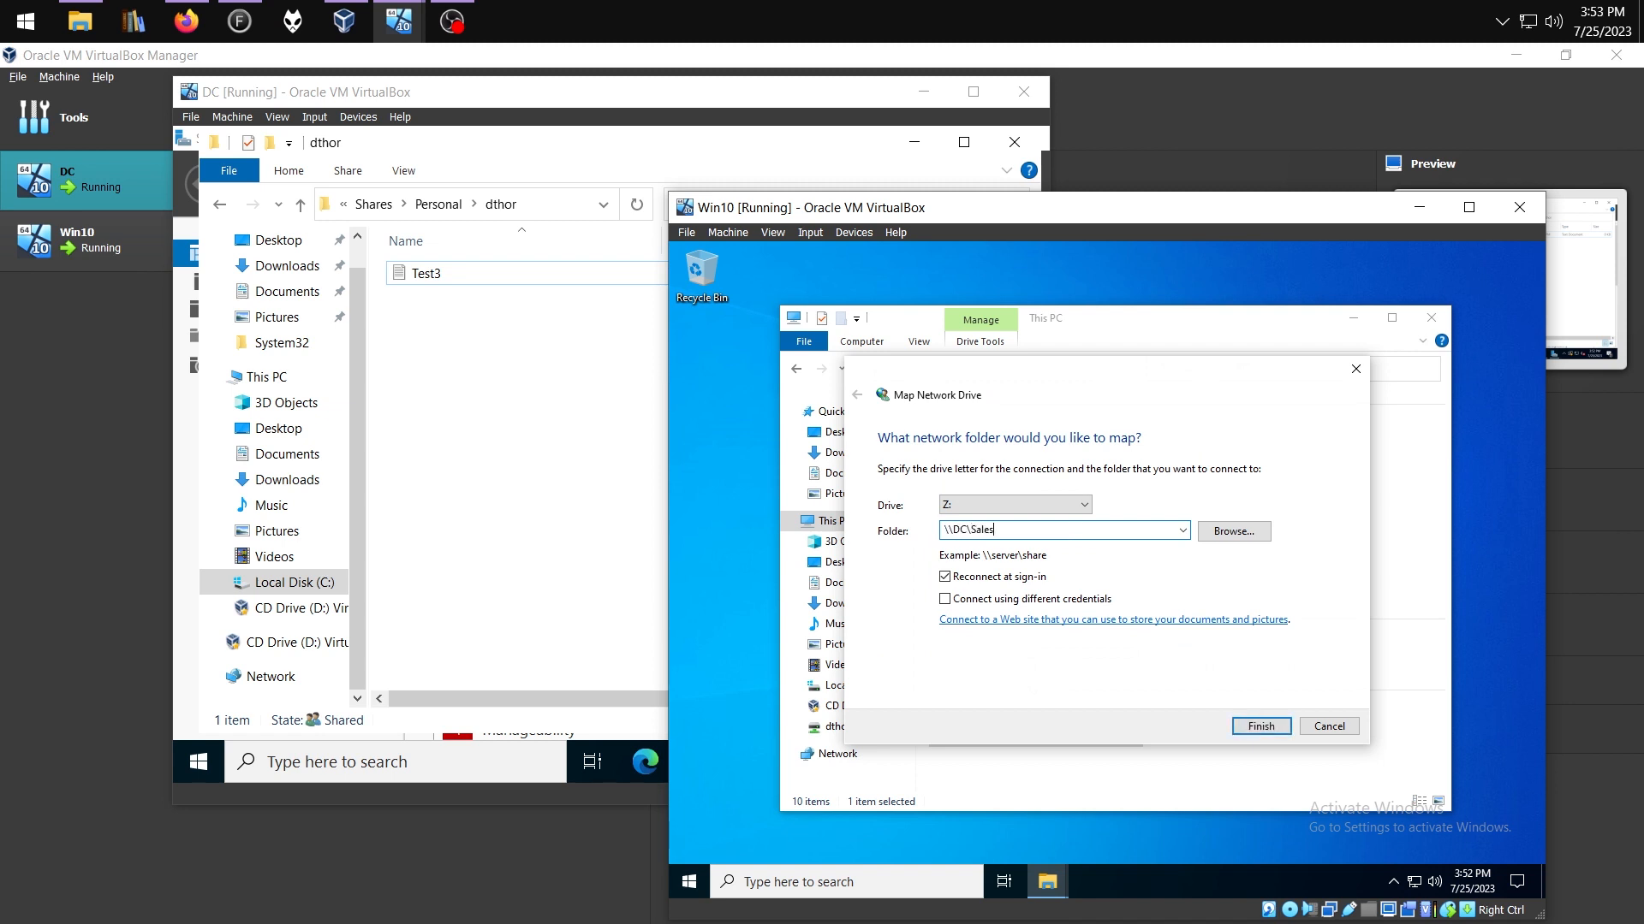
left_click(1261, 726)
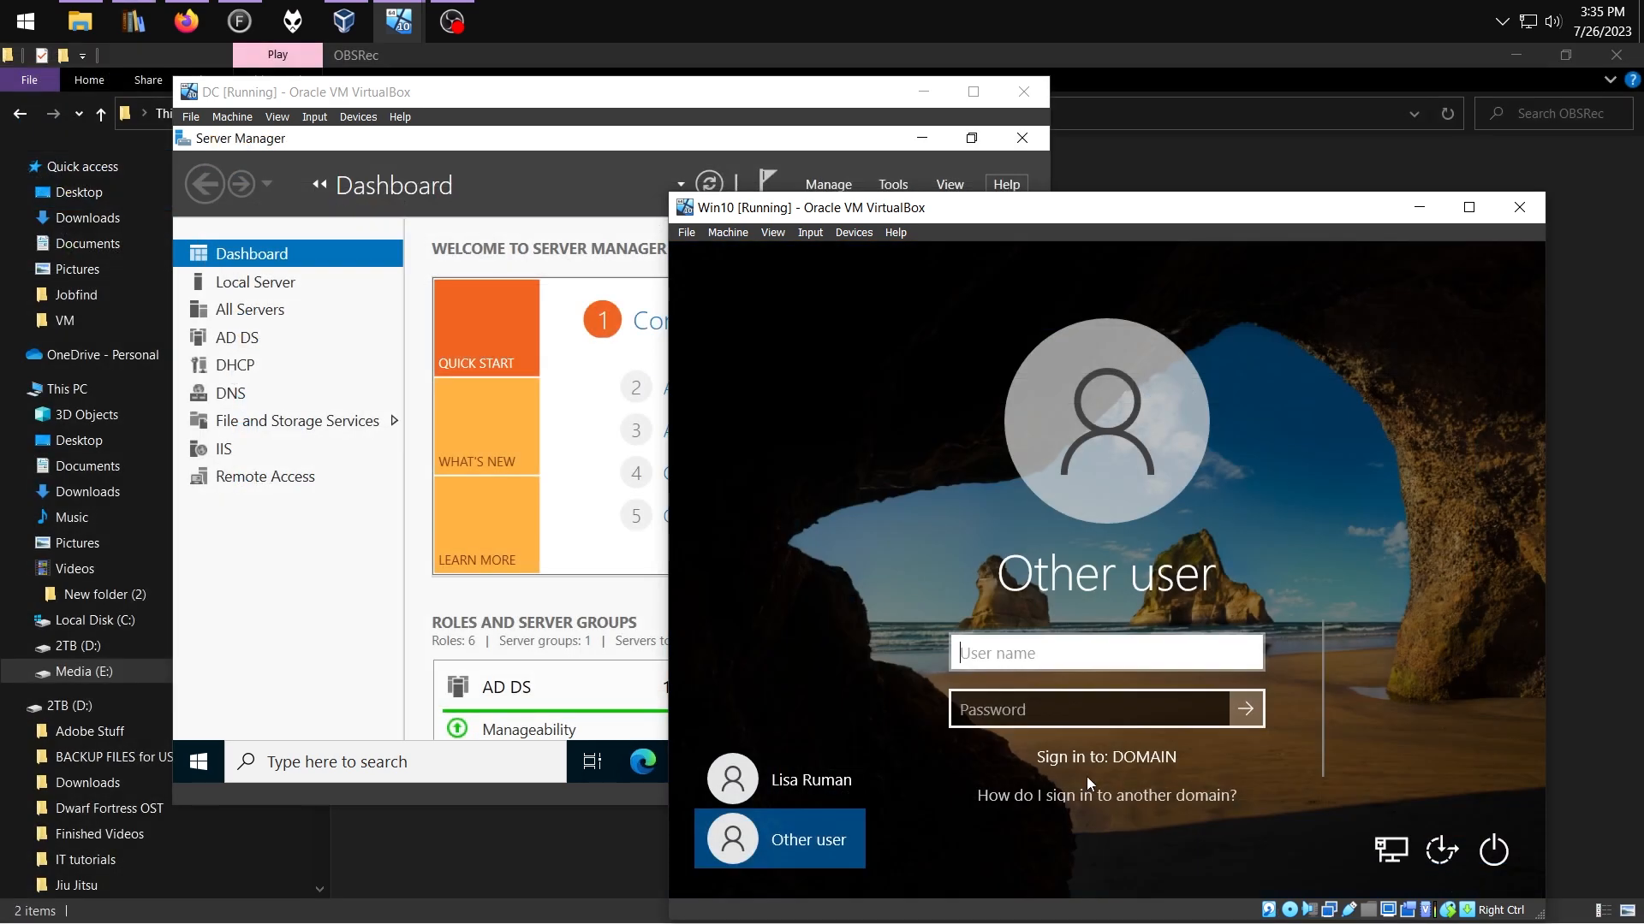
left_click(1082, 651)
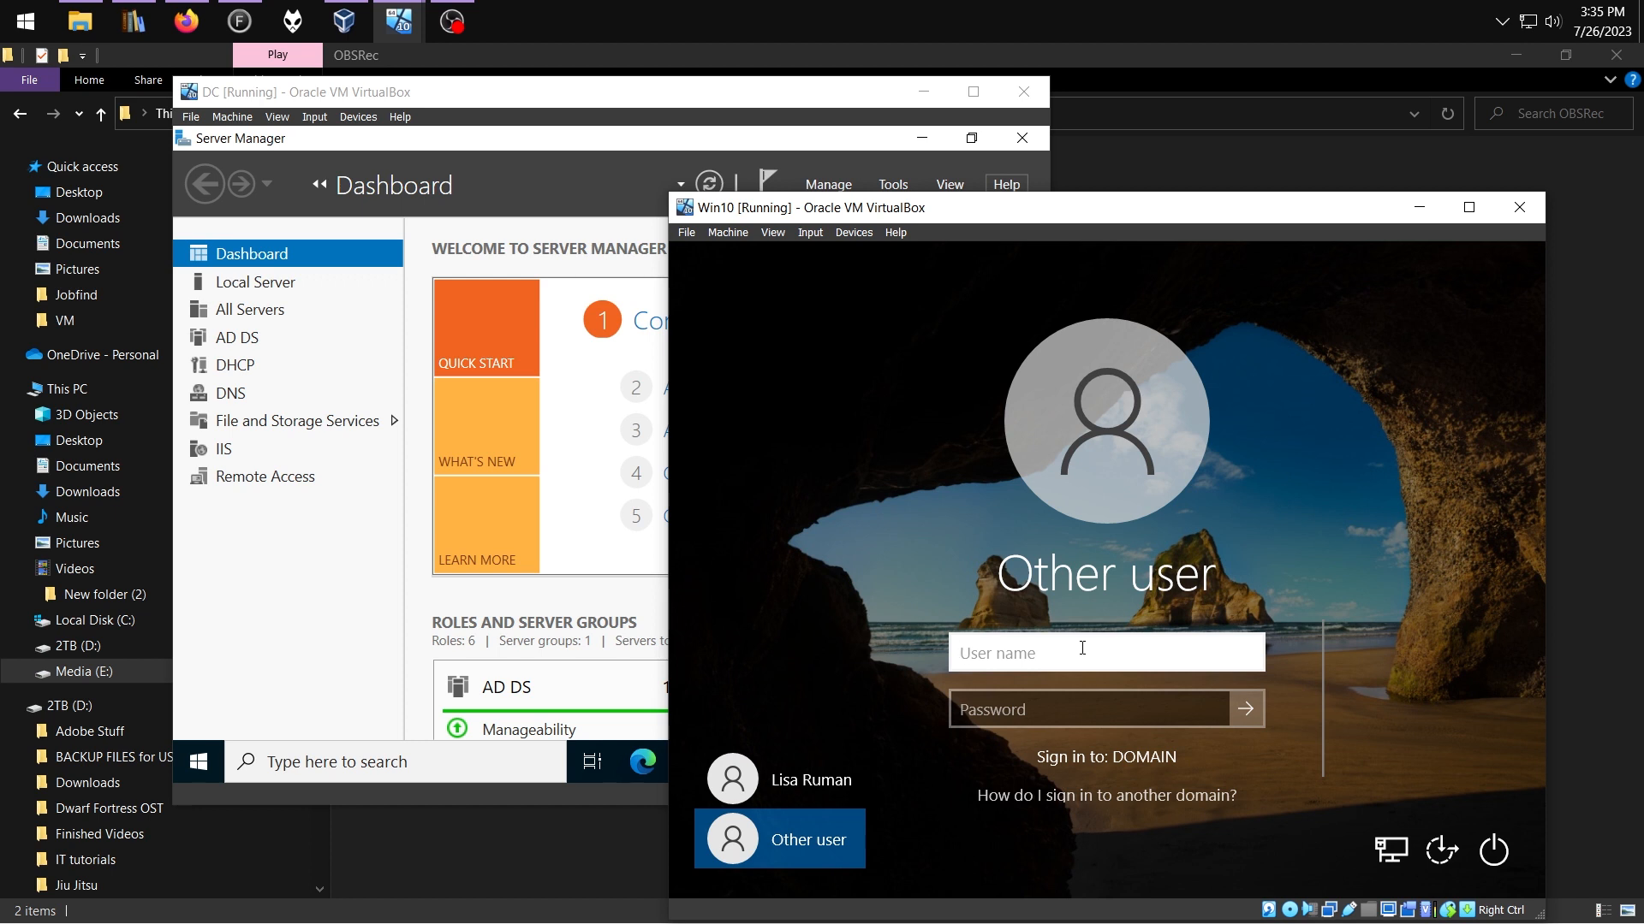
Sign in to Win10 with the other domain account's username and password
type("a-sron")
key("Tab")
type("••••")
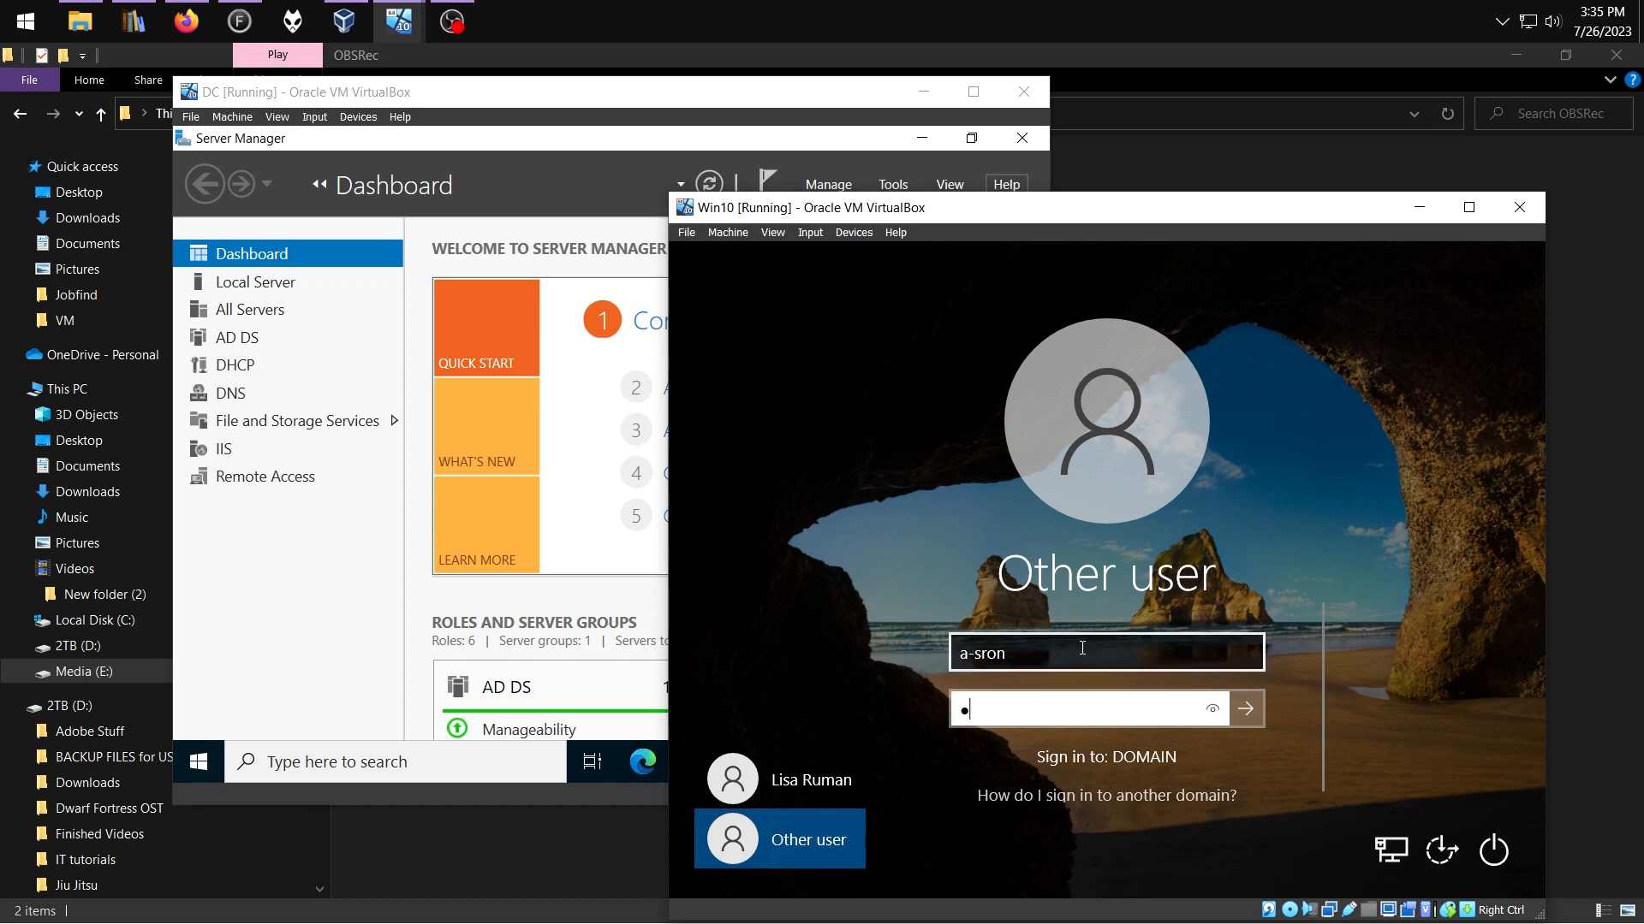
type("••••••")
key("Return")
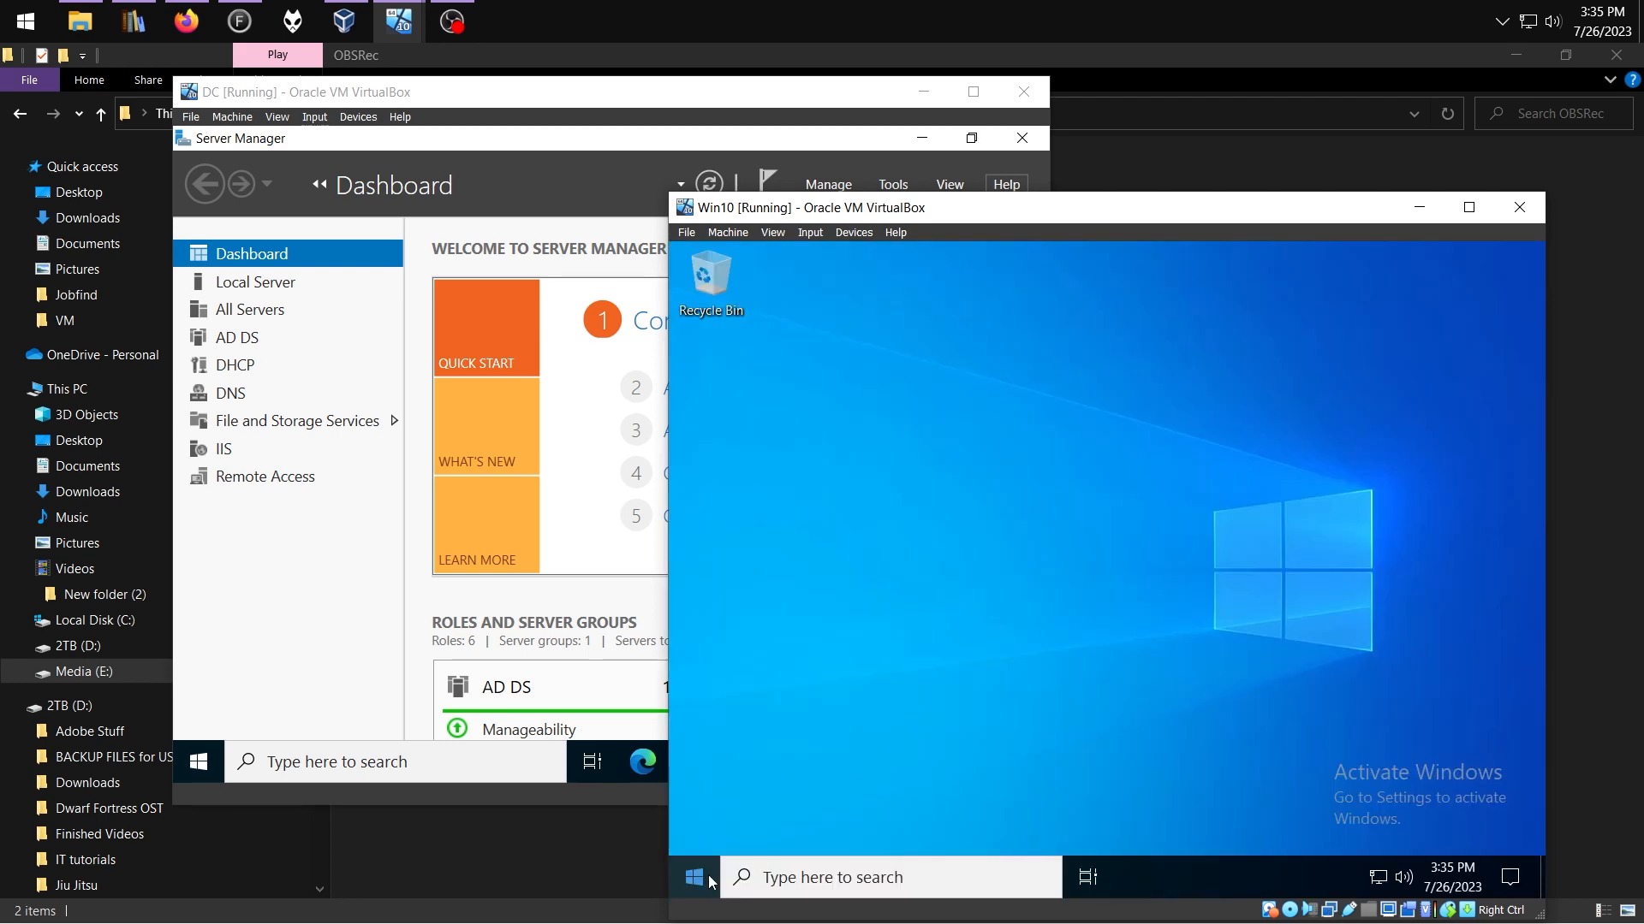
Turn on Enable Remote Desktop in System settings and confirm it
right_click(695, 878)
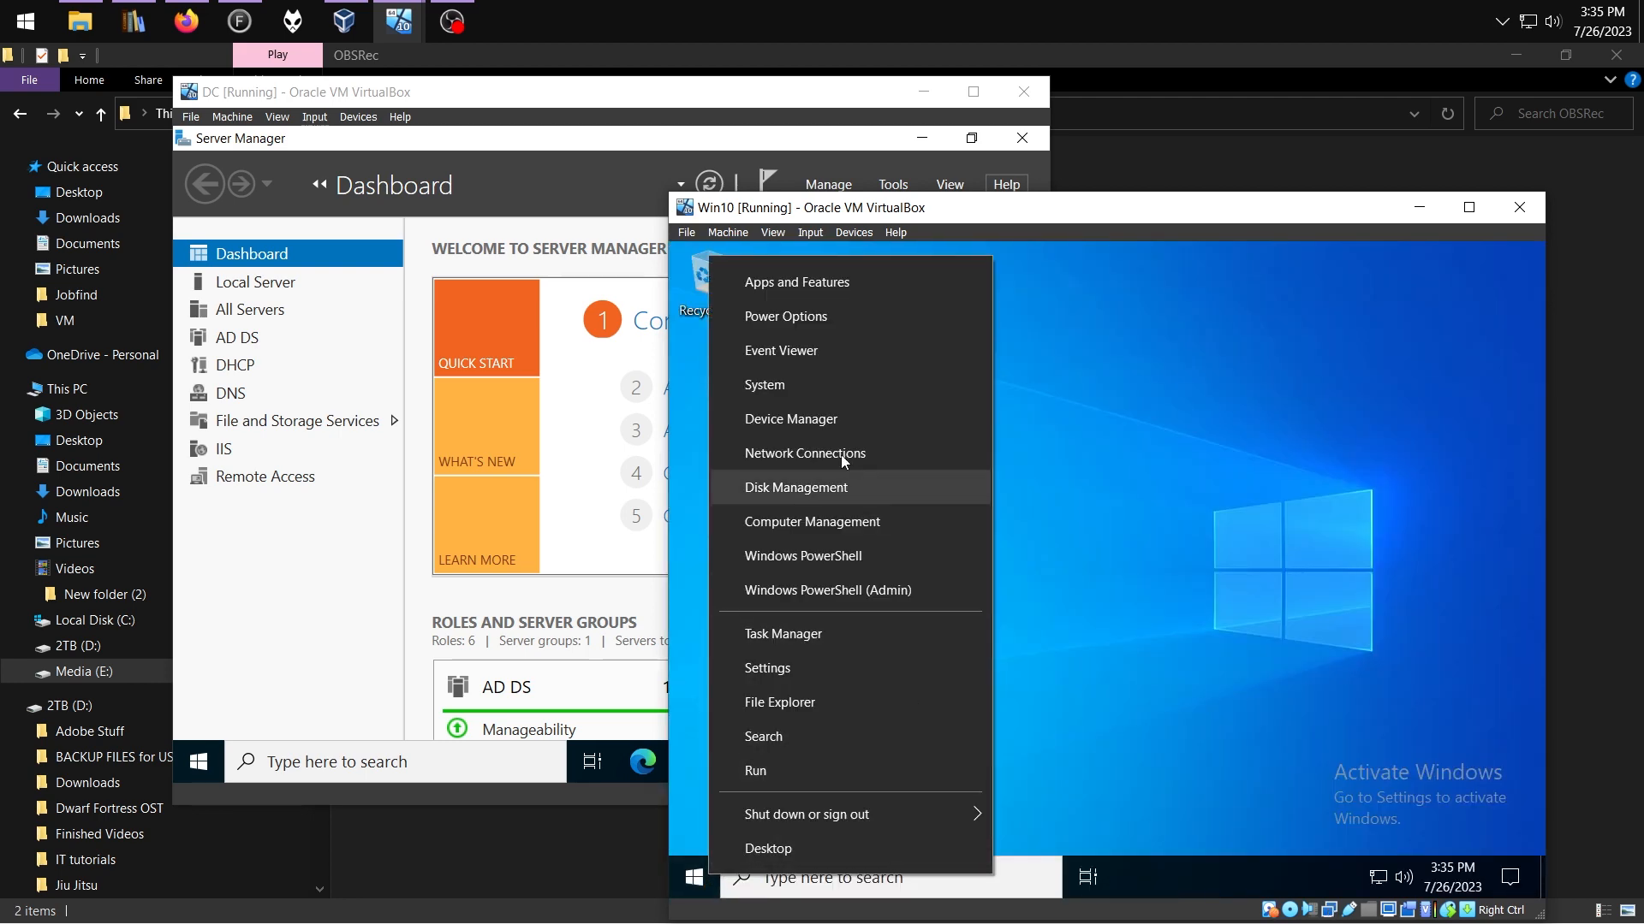
left_click(788, 385)
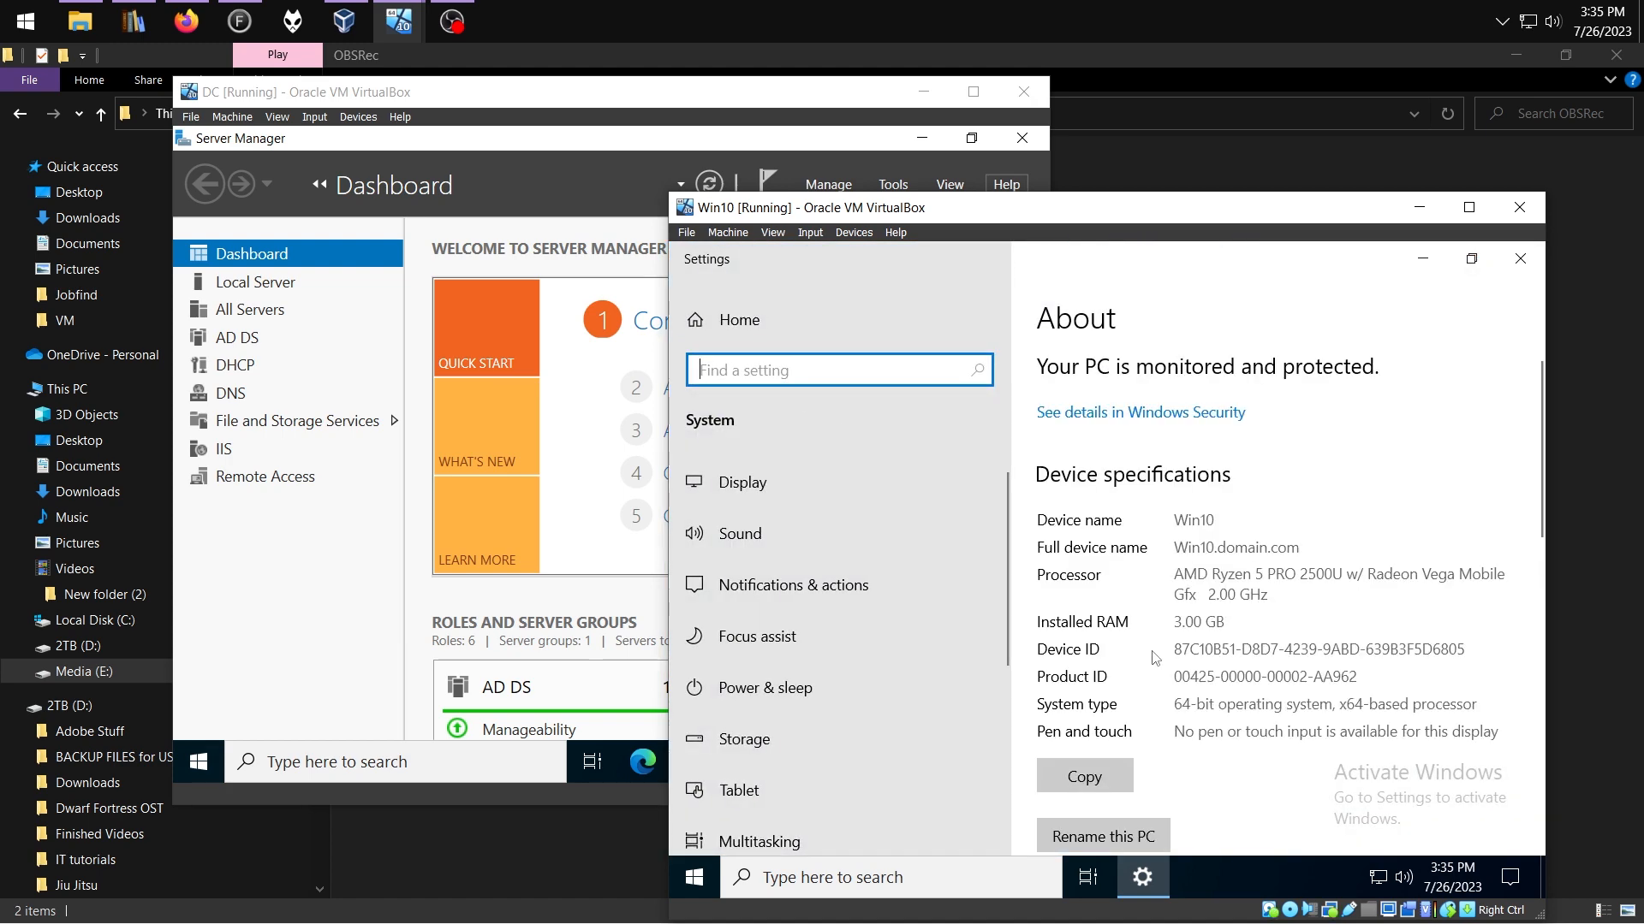
scroll(1259, 672, "down", 7)
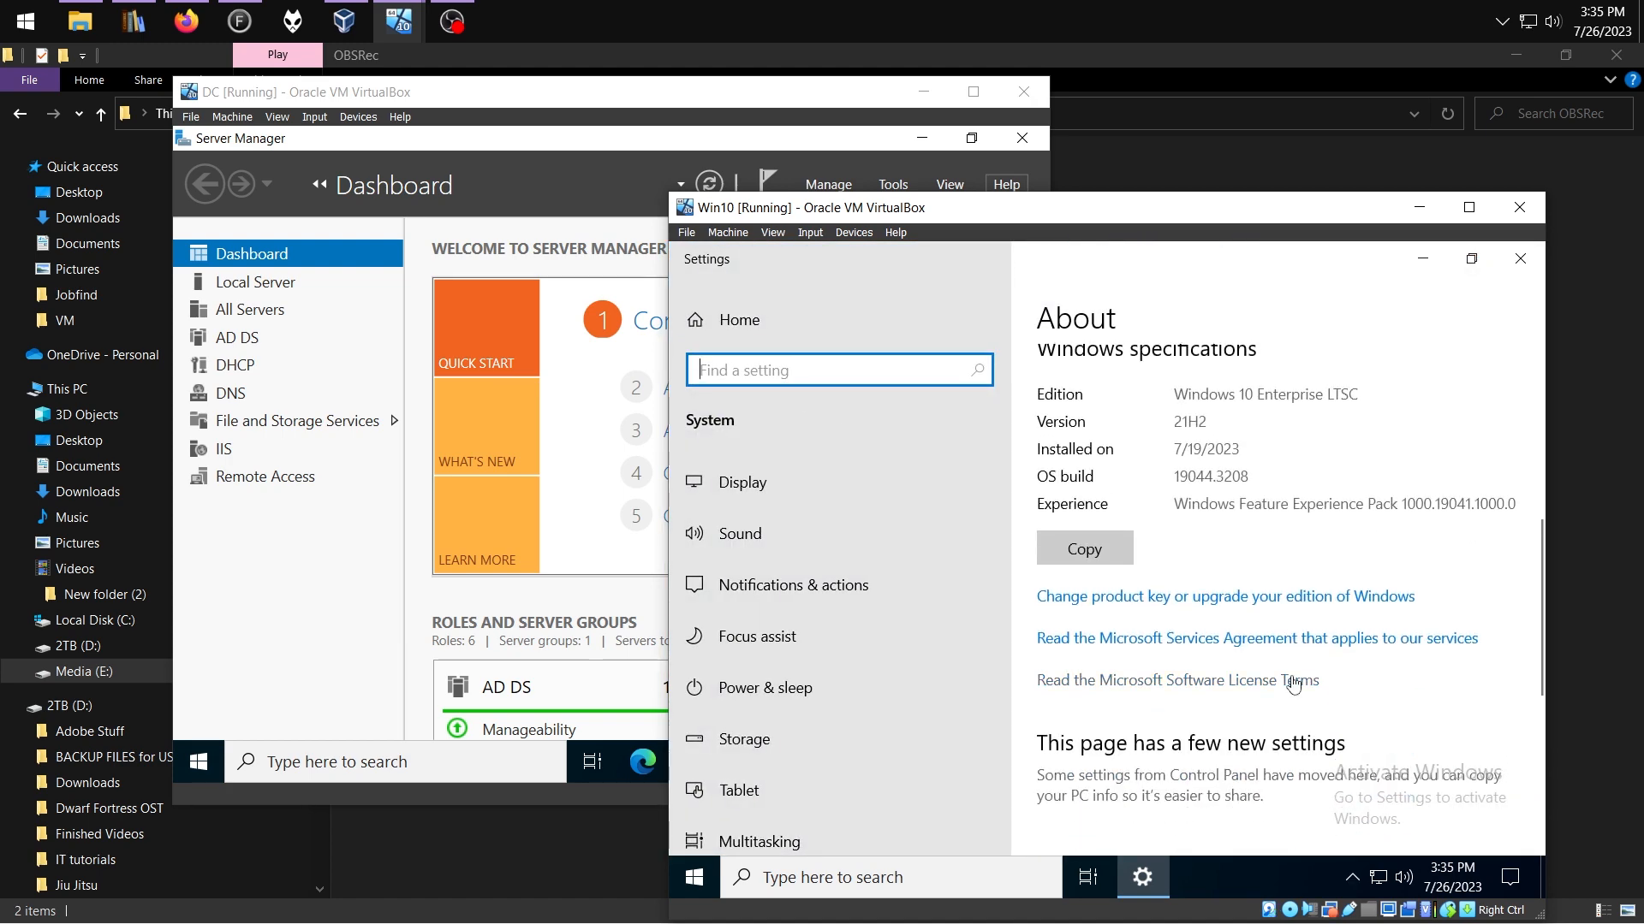
scroll(1293, 682, "down", 5)
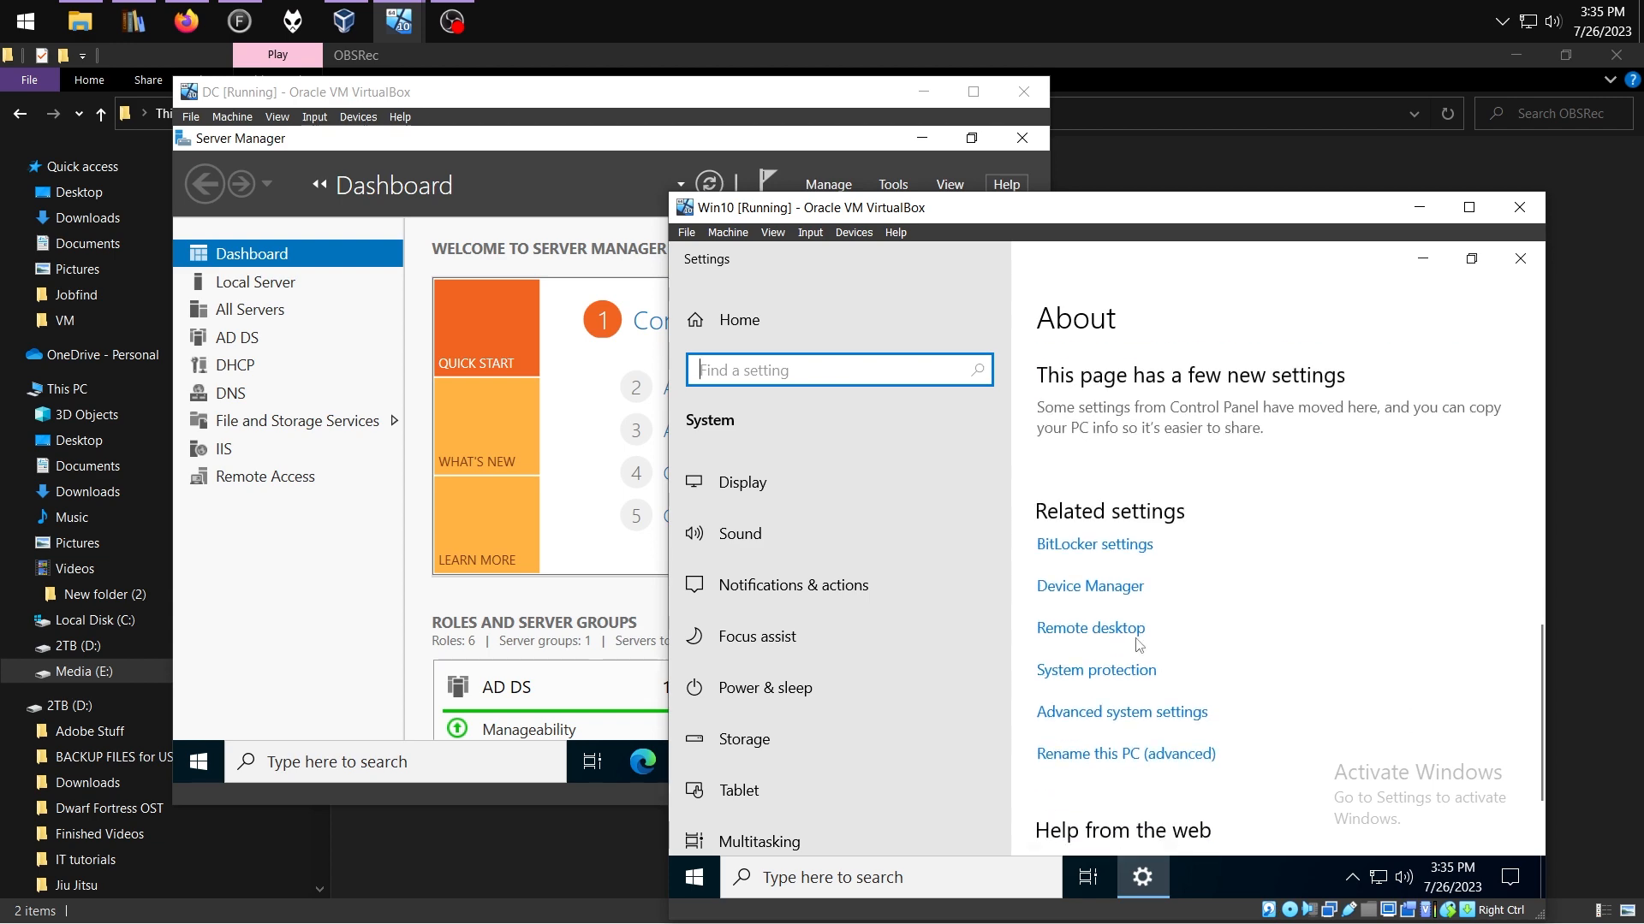
left_click(1117, 629)
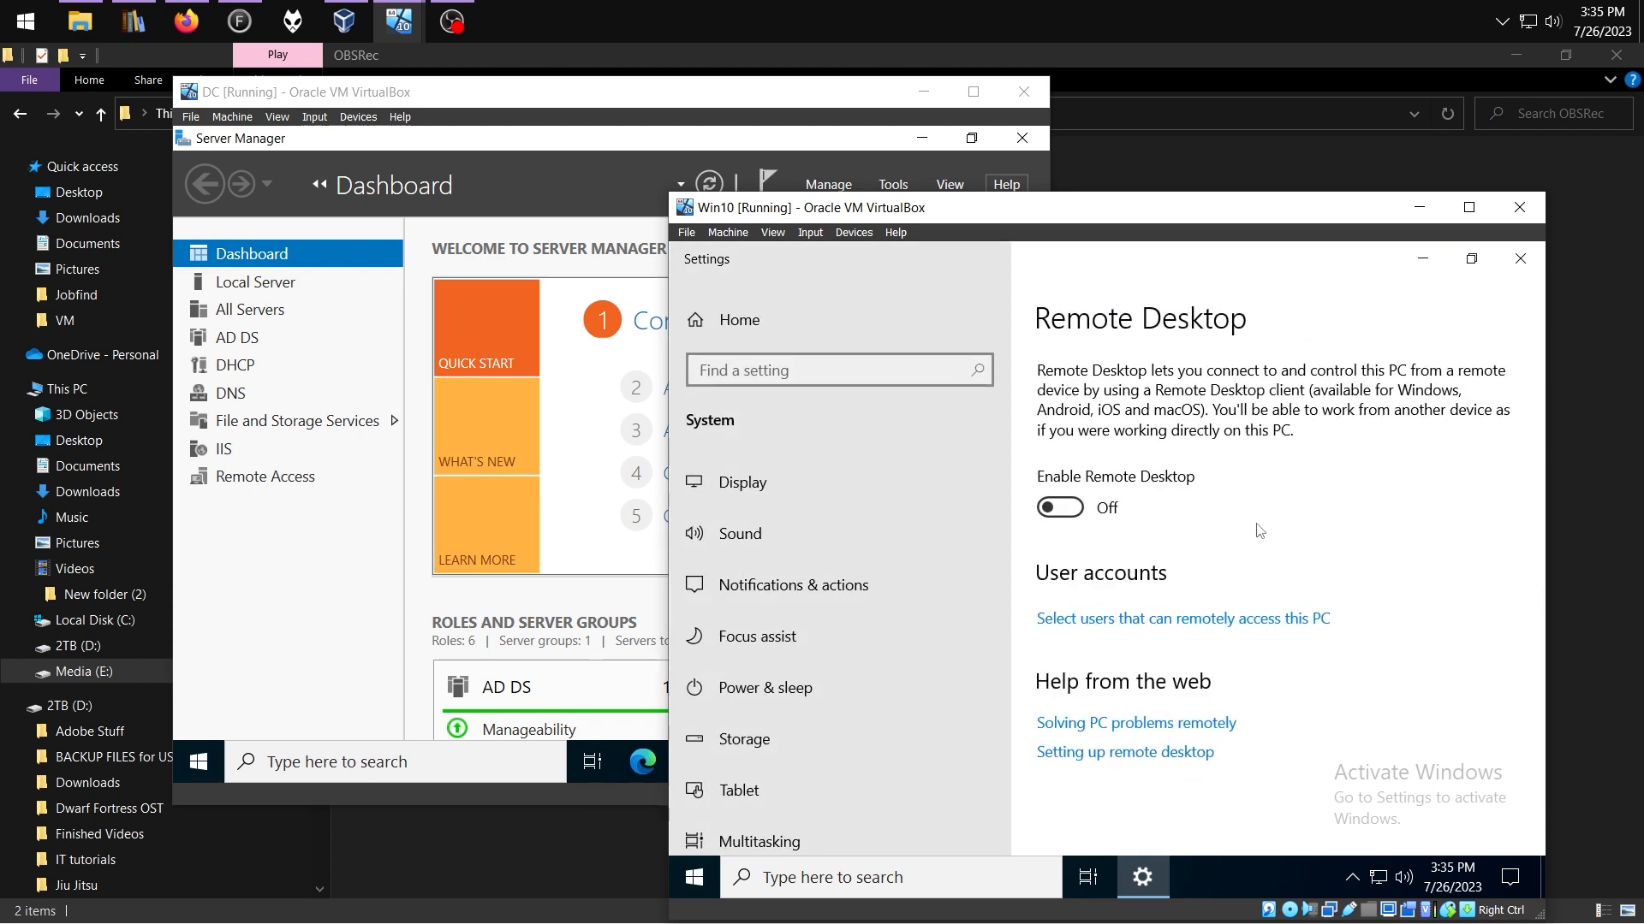
left_click(1067, 507)
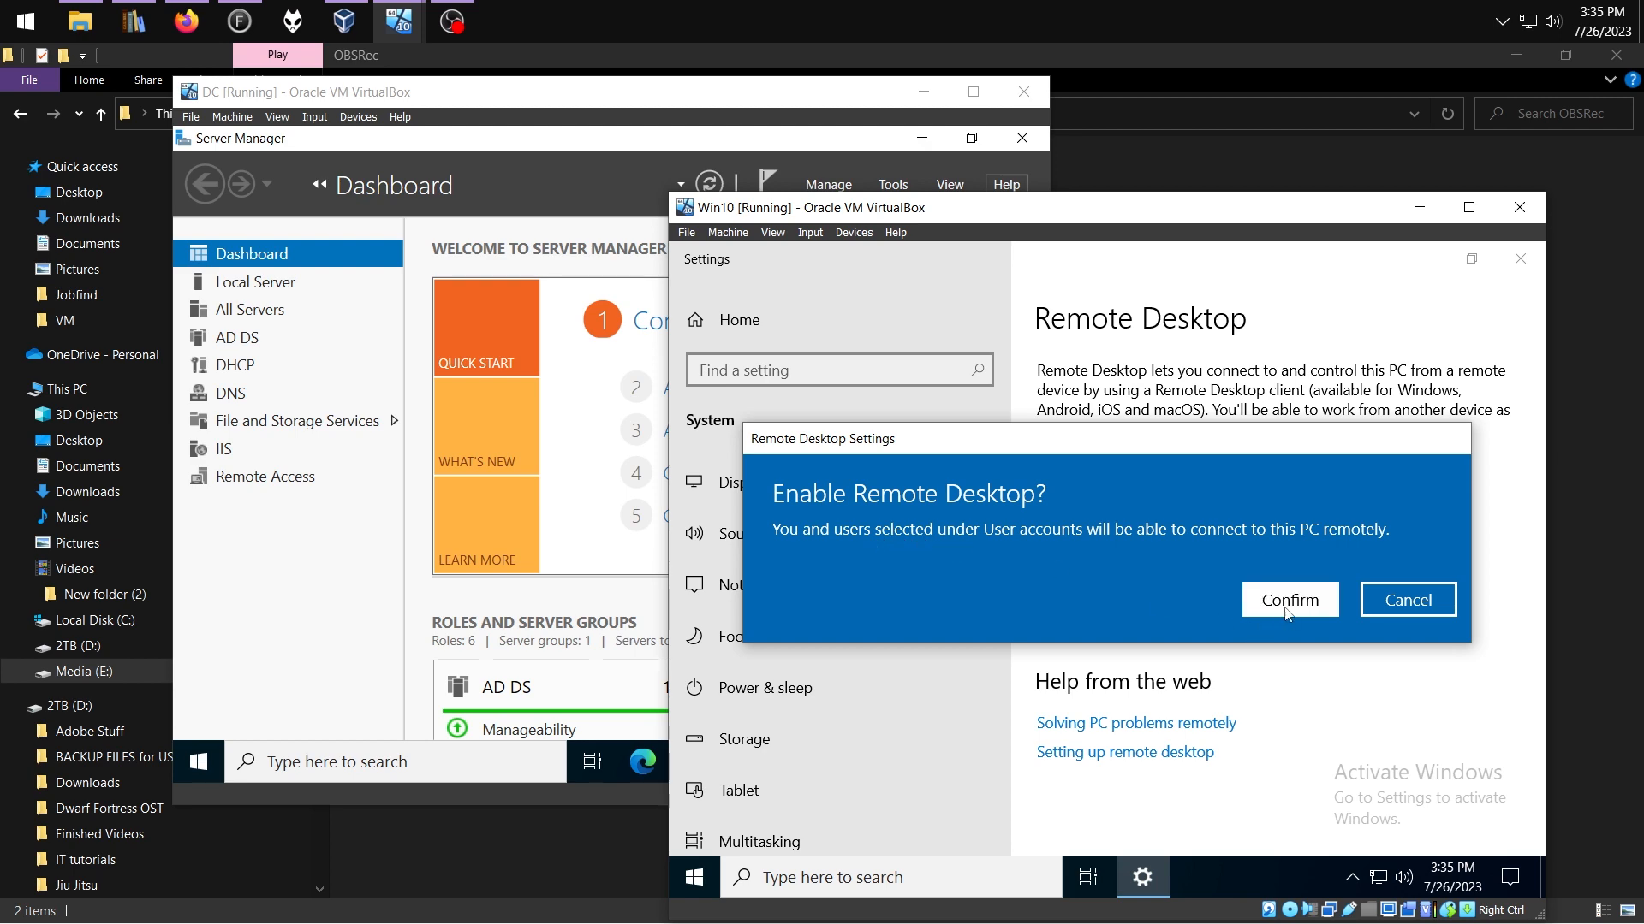
left_click(1284, 604)
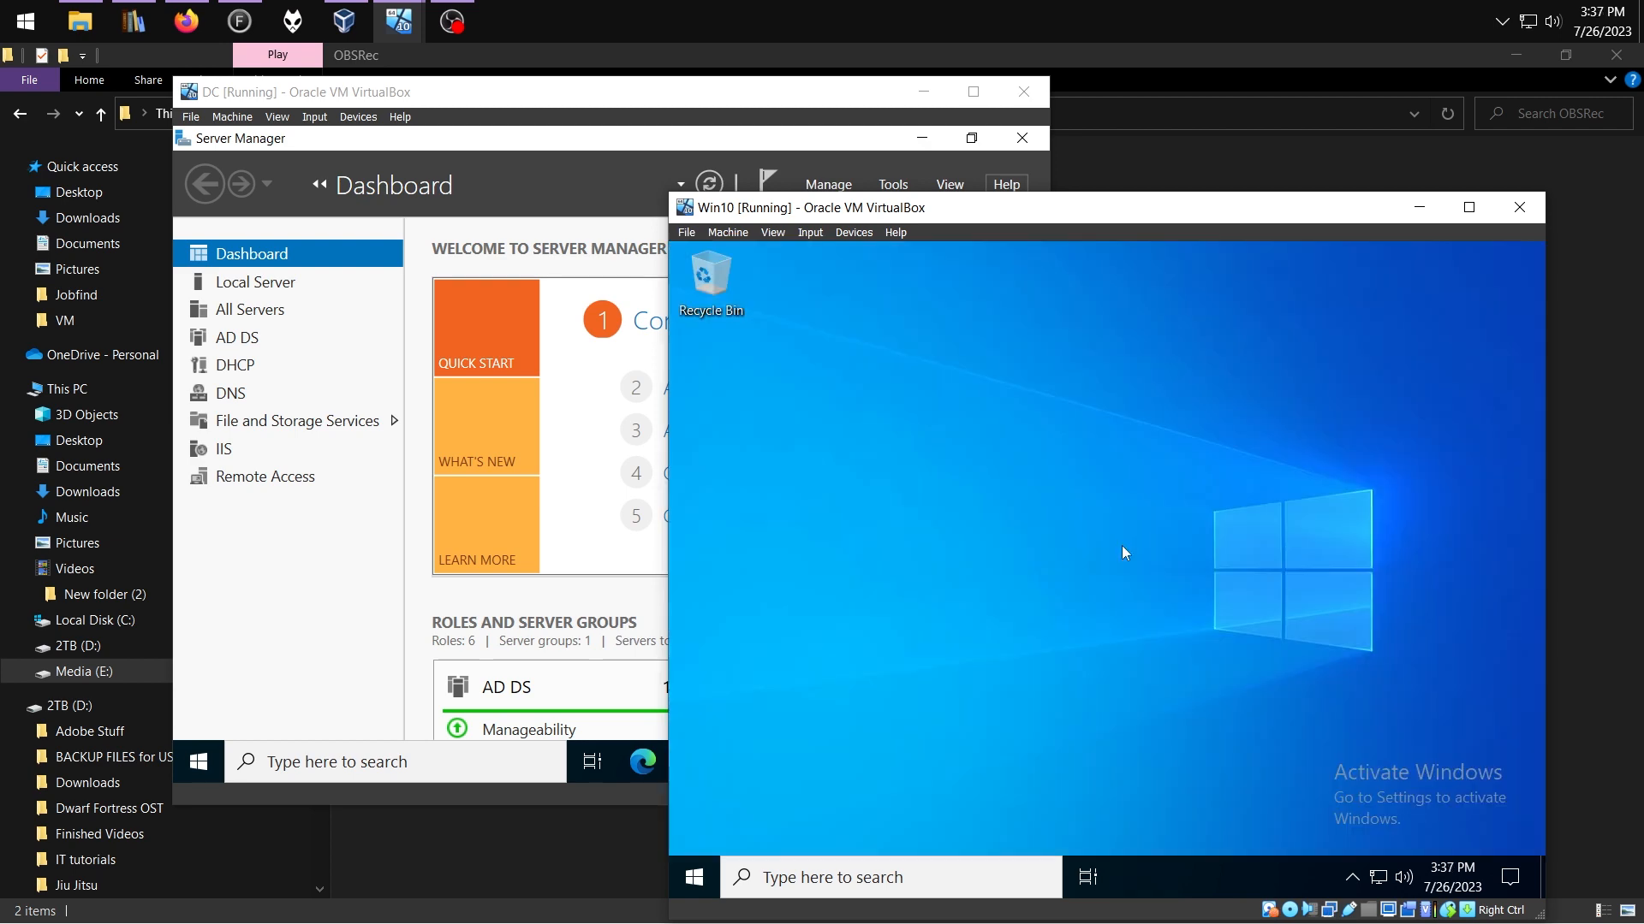
key("super")
Apply the Windows Defender Firewall 'allow inbound remote administration exception' policy in gpedit
type("gpedit")
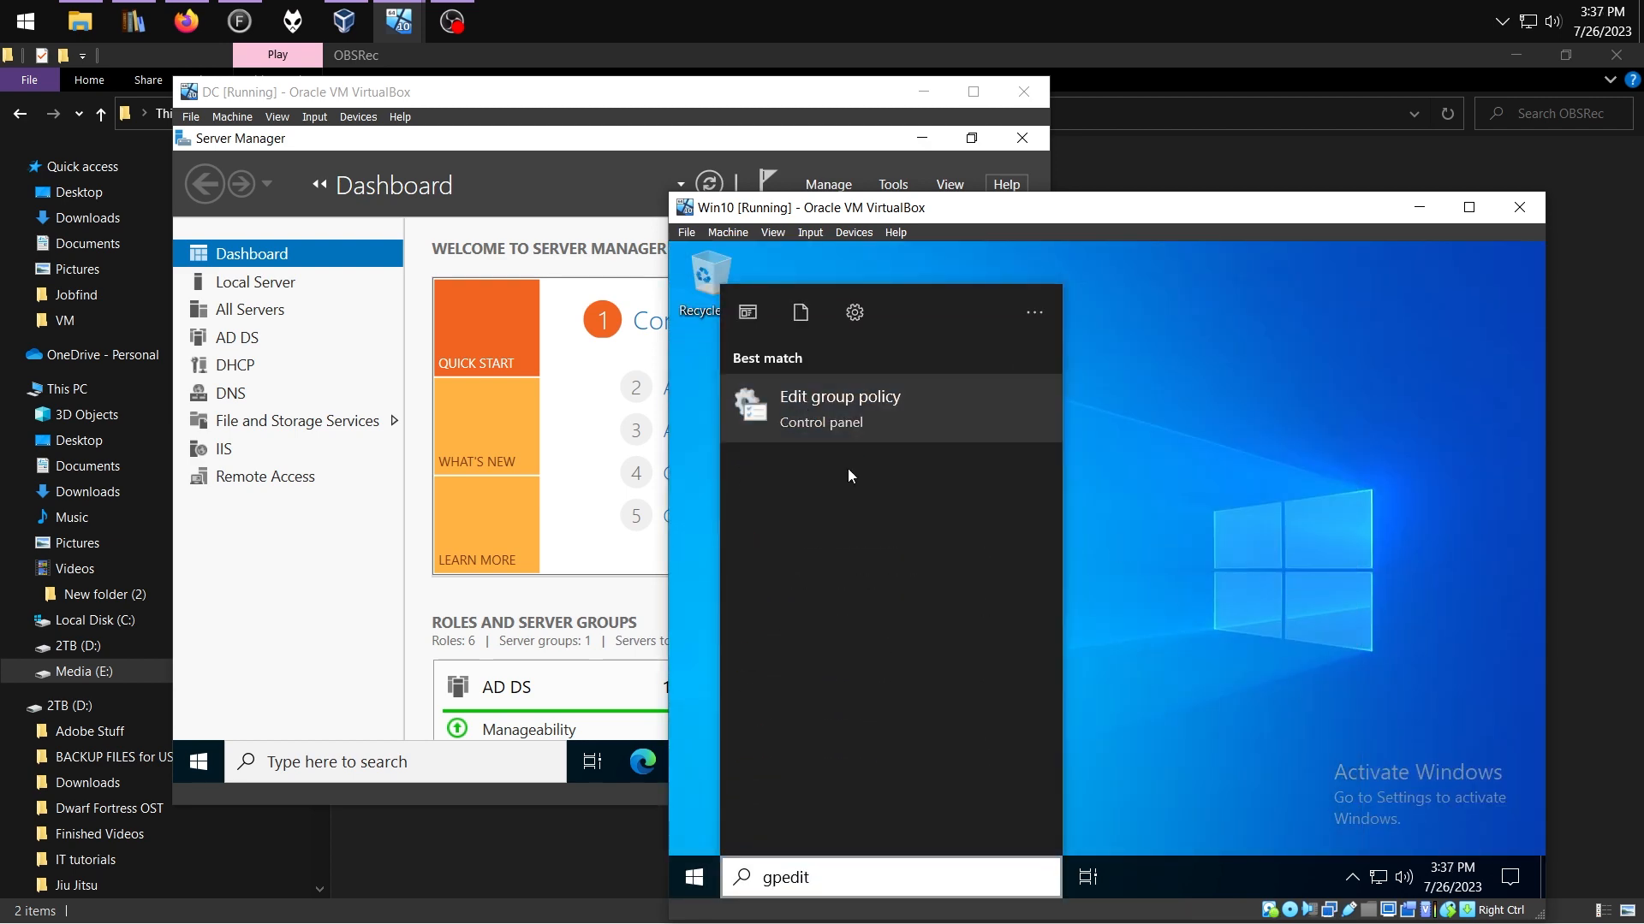
key("Return")
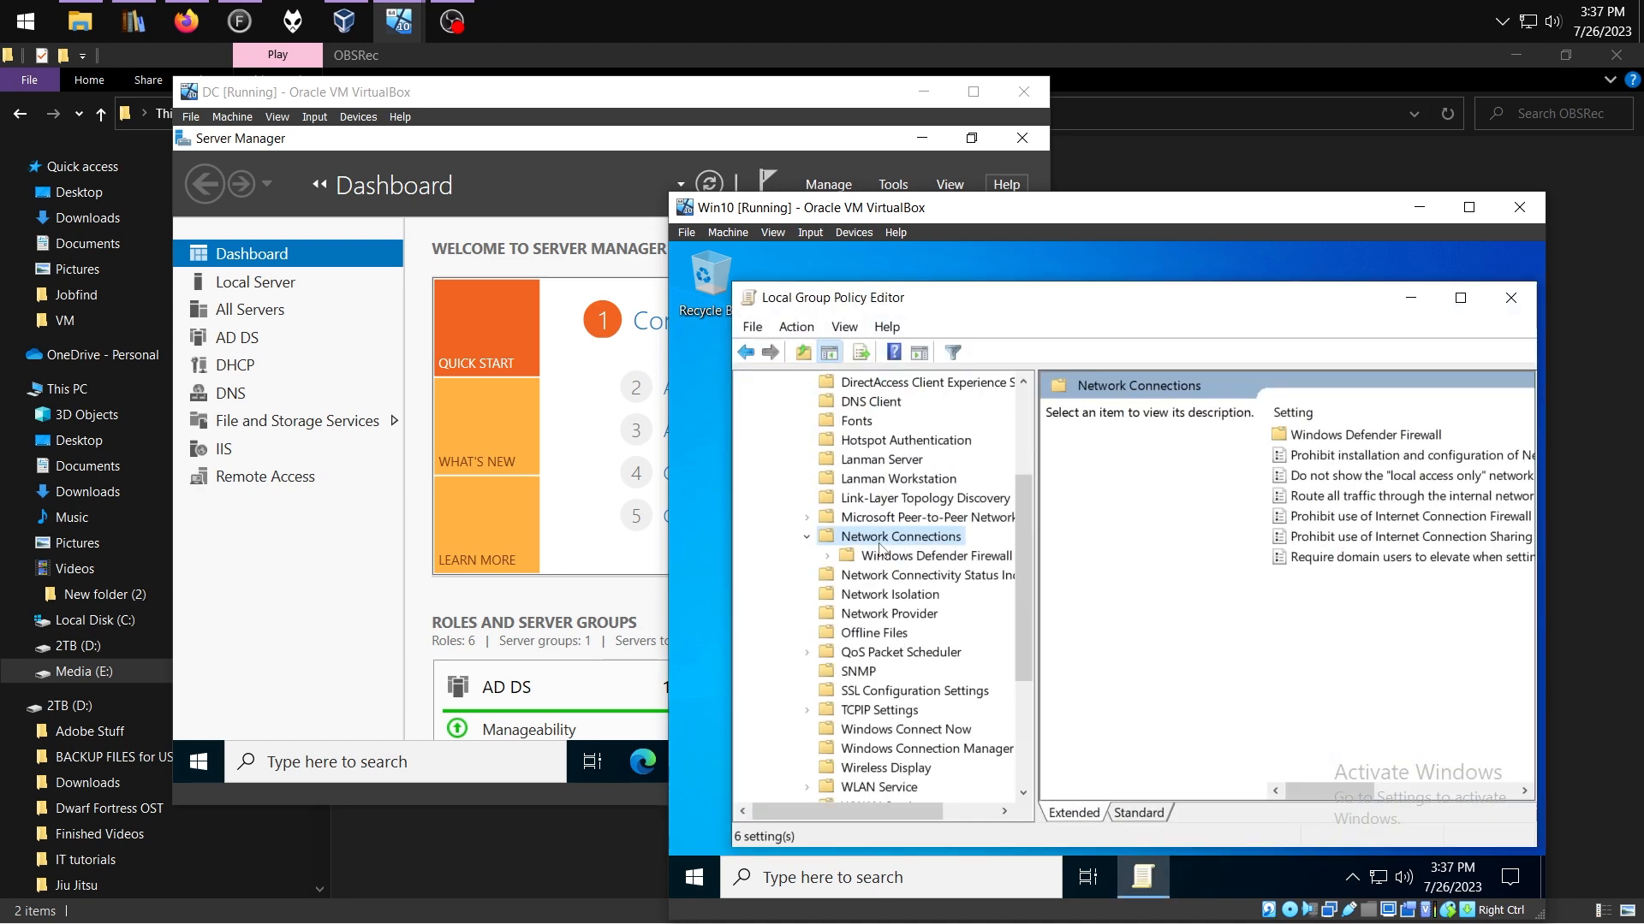
left_click(898, 559)
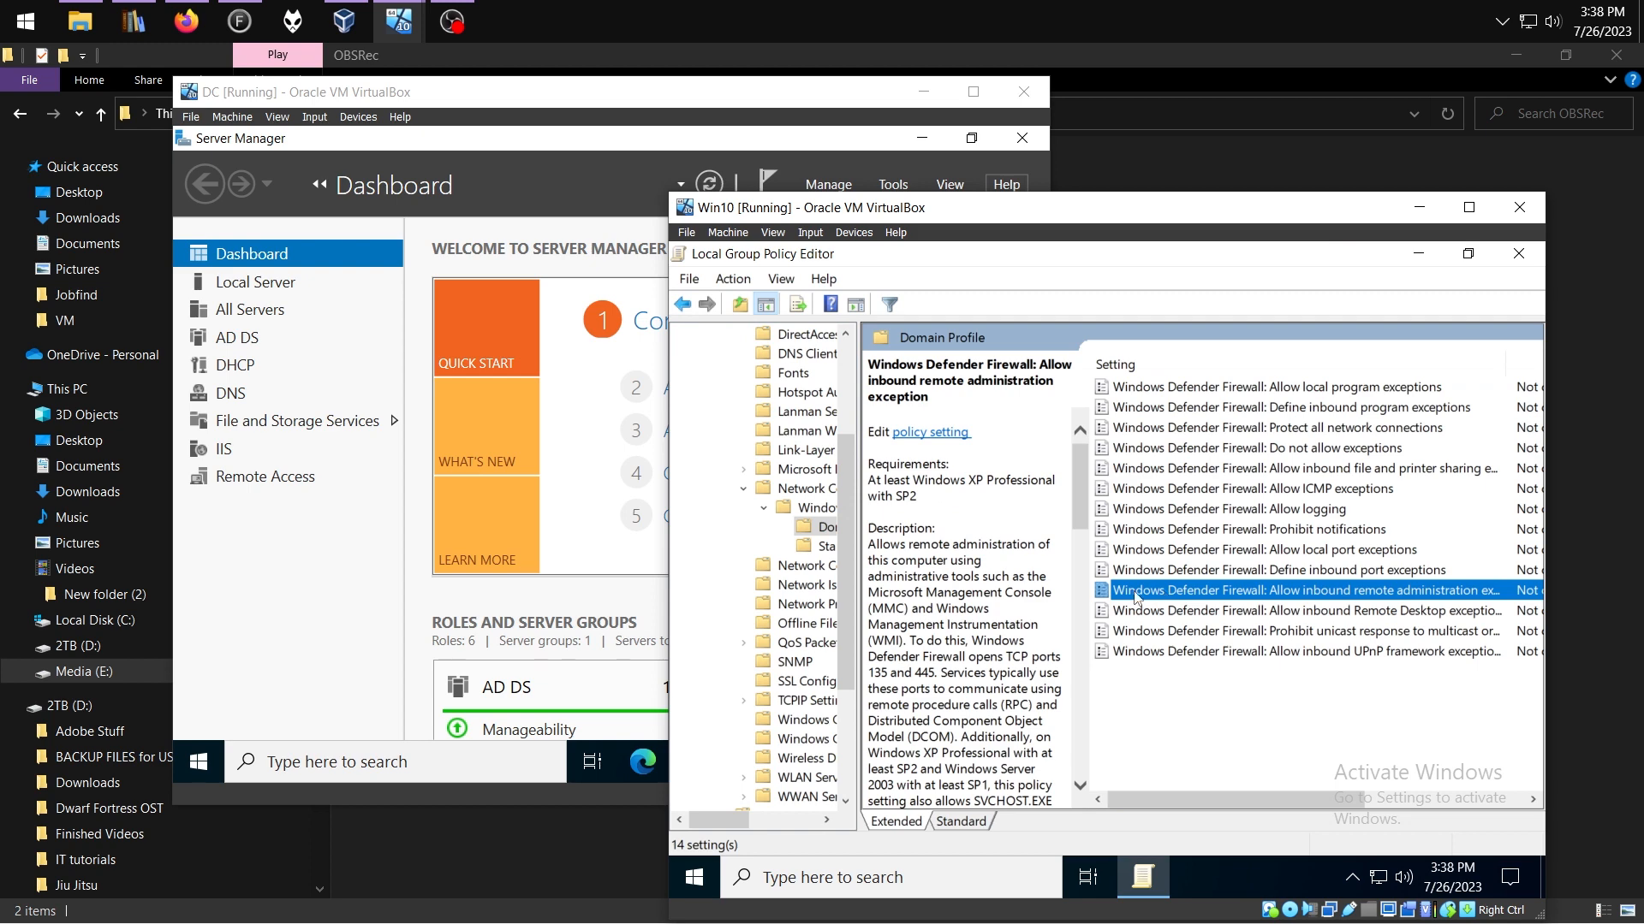
double_click(1144, 593)
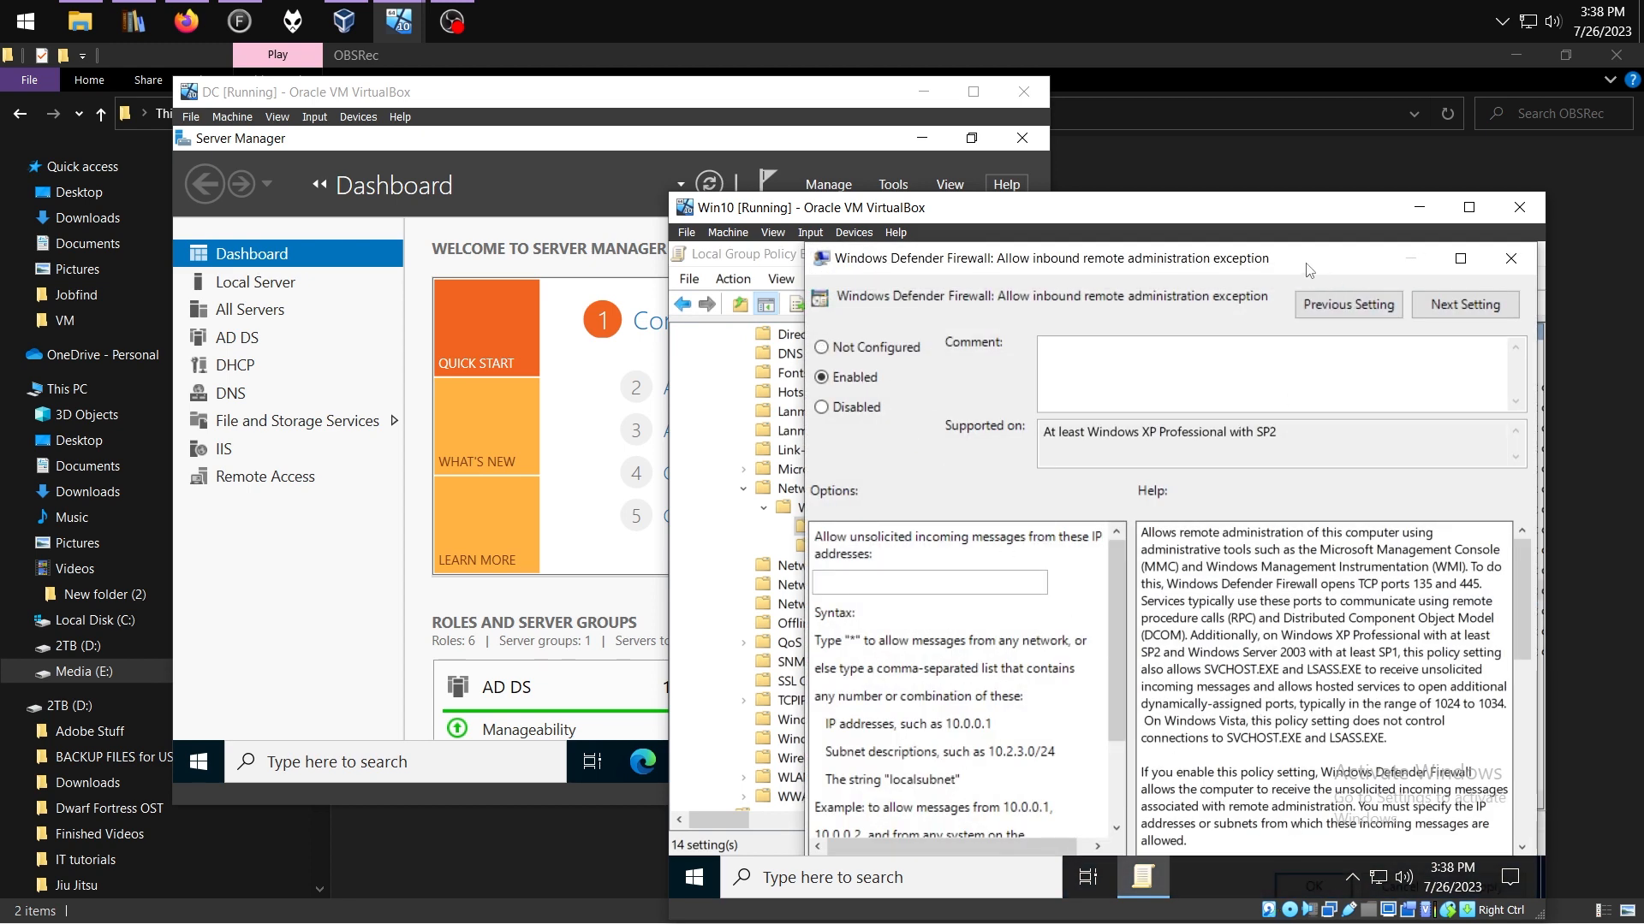
left_click_drag(1304, 264, 1270, 290)
left_click(1424, 286)
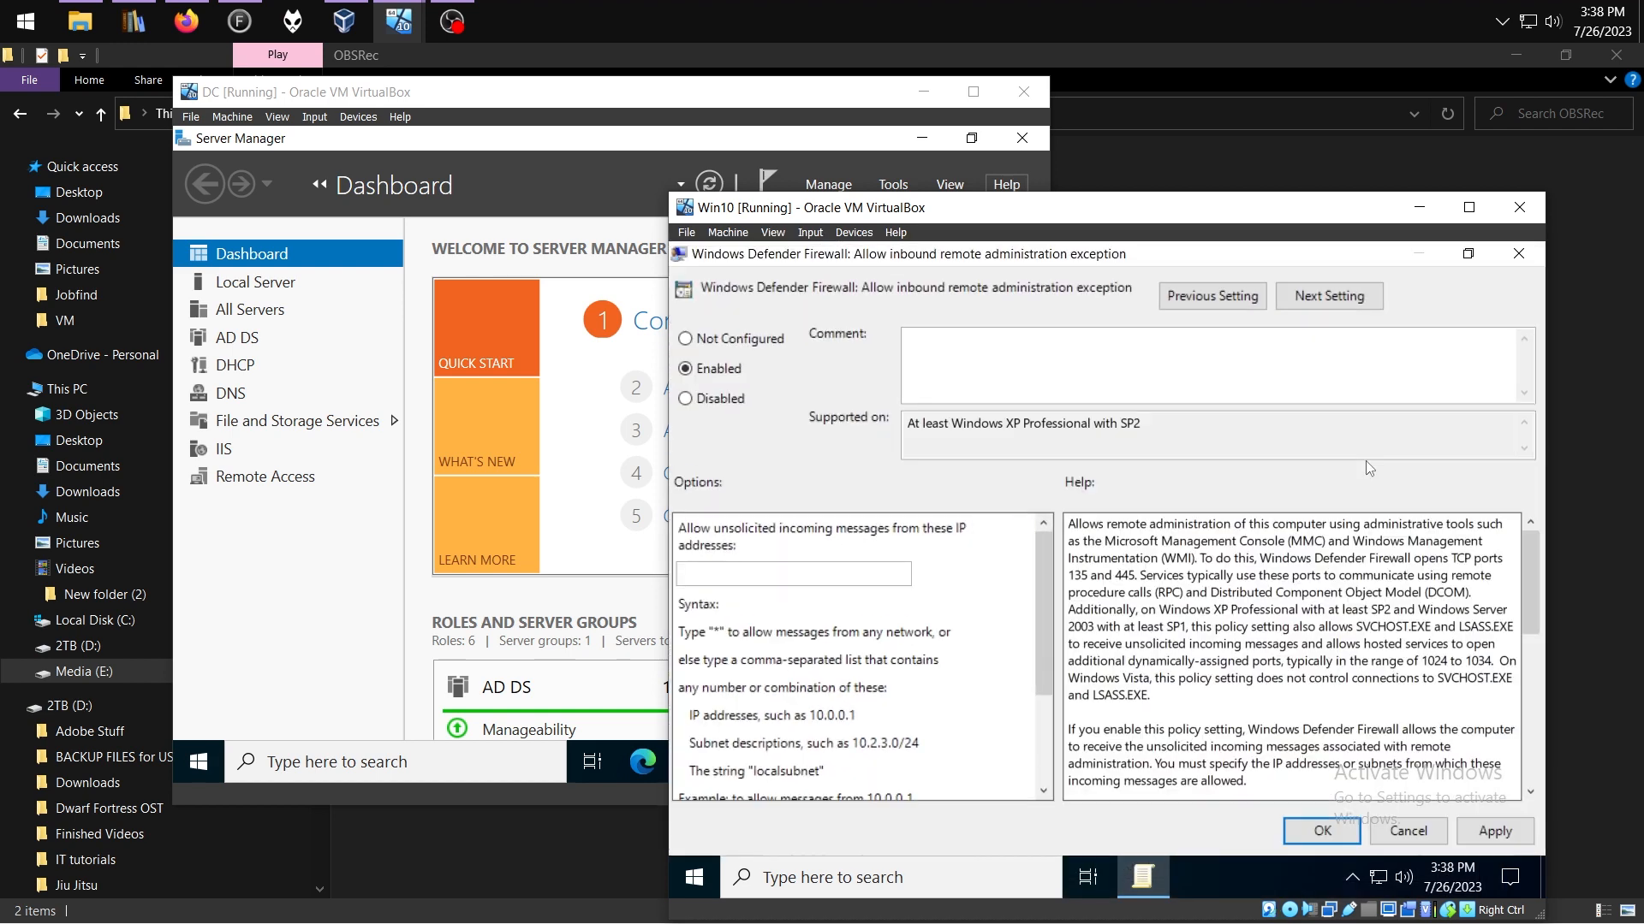
left_click(1307, 838)
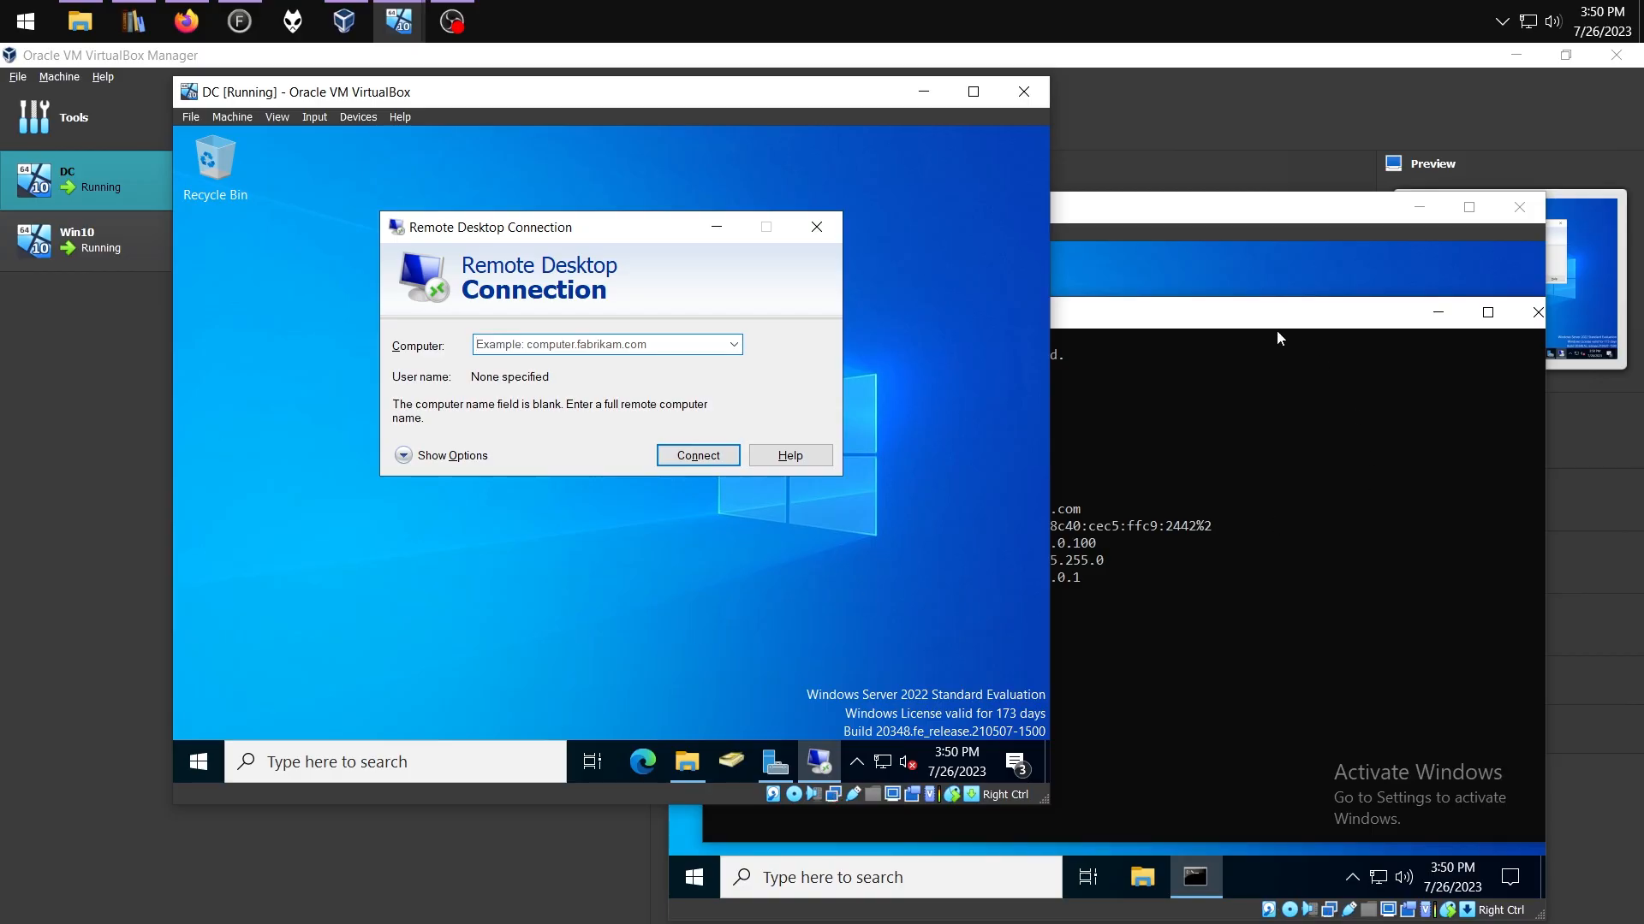
left_click(1280, 329)
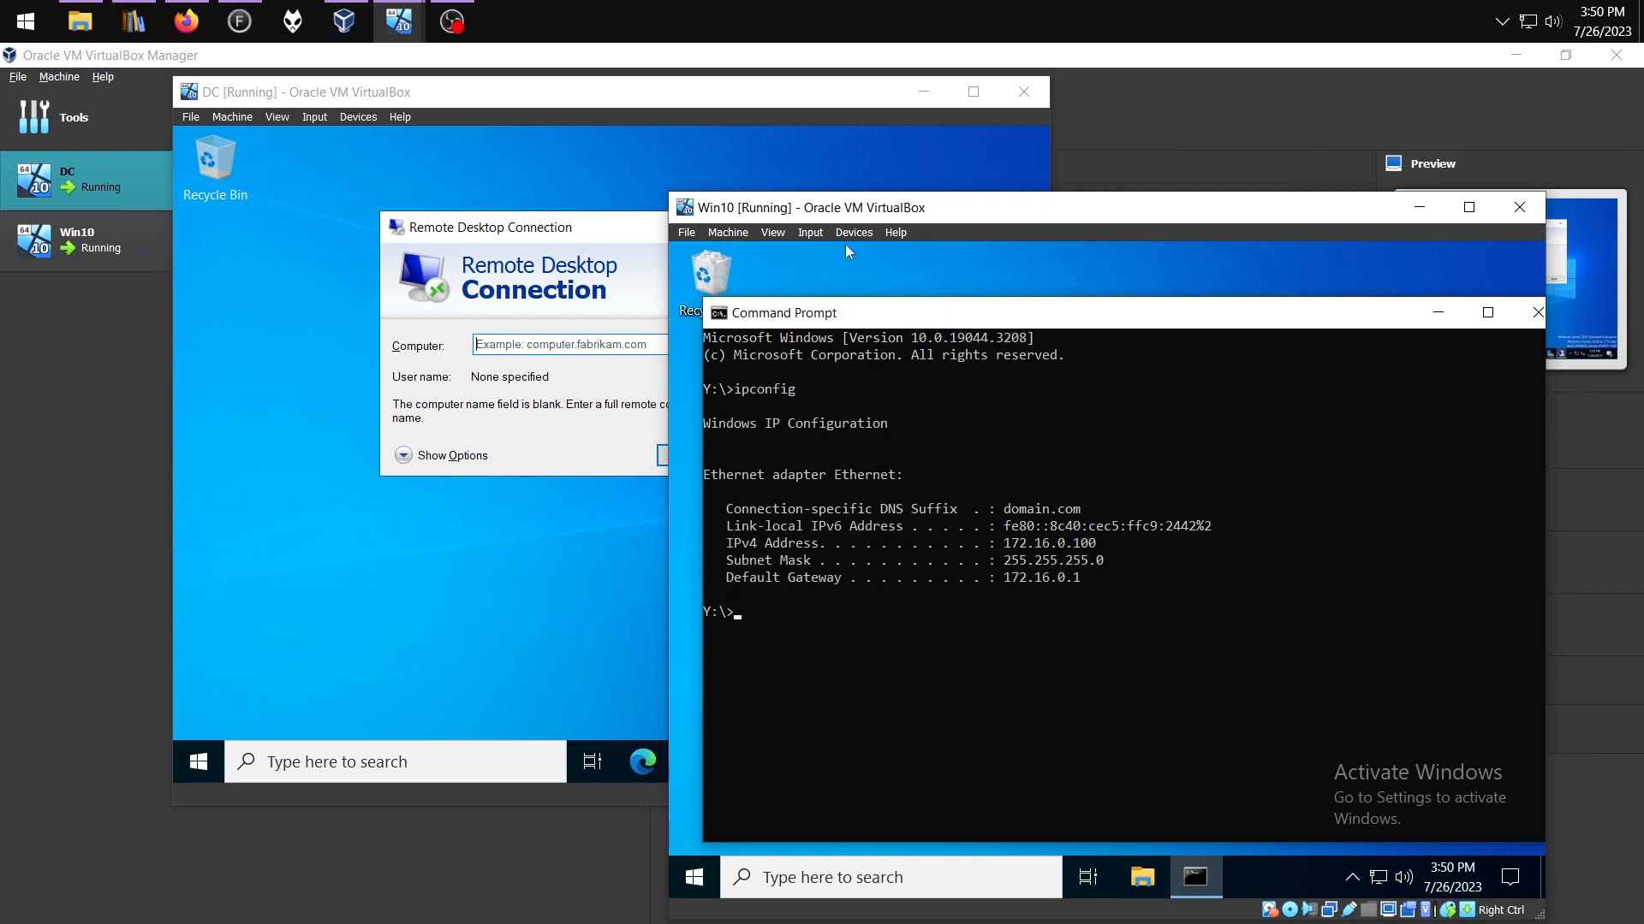
From the DC, connect to 172.16.0.100, enter the password, accept the certificate and sign in
left_click(557, 263)
type("172.16.0.100")
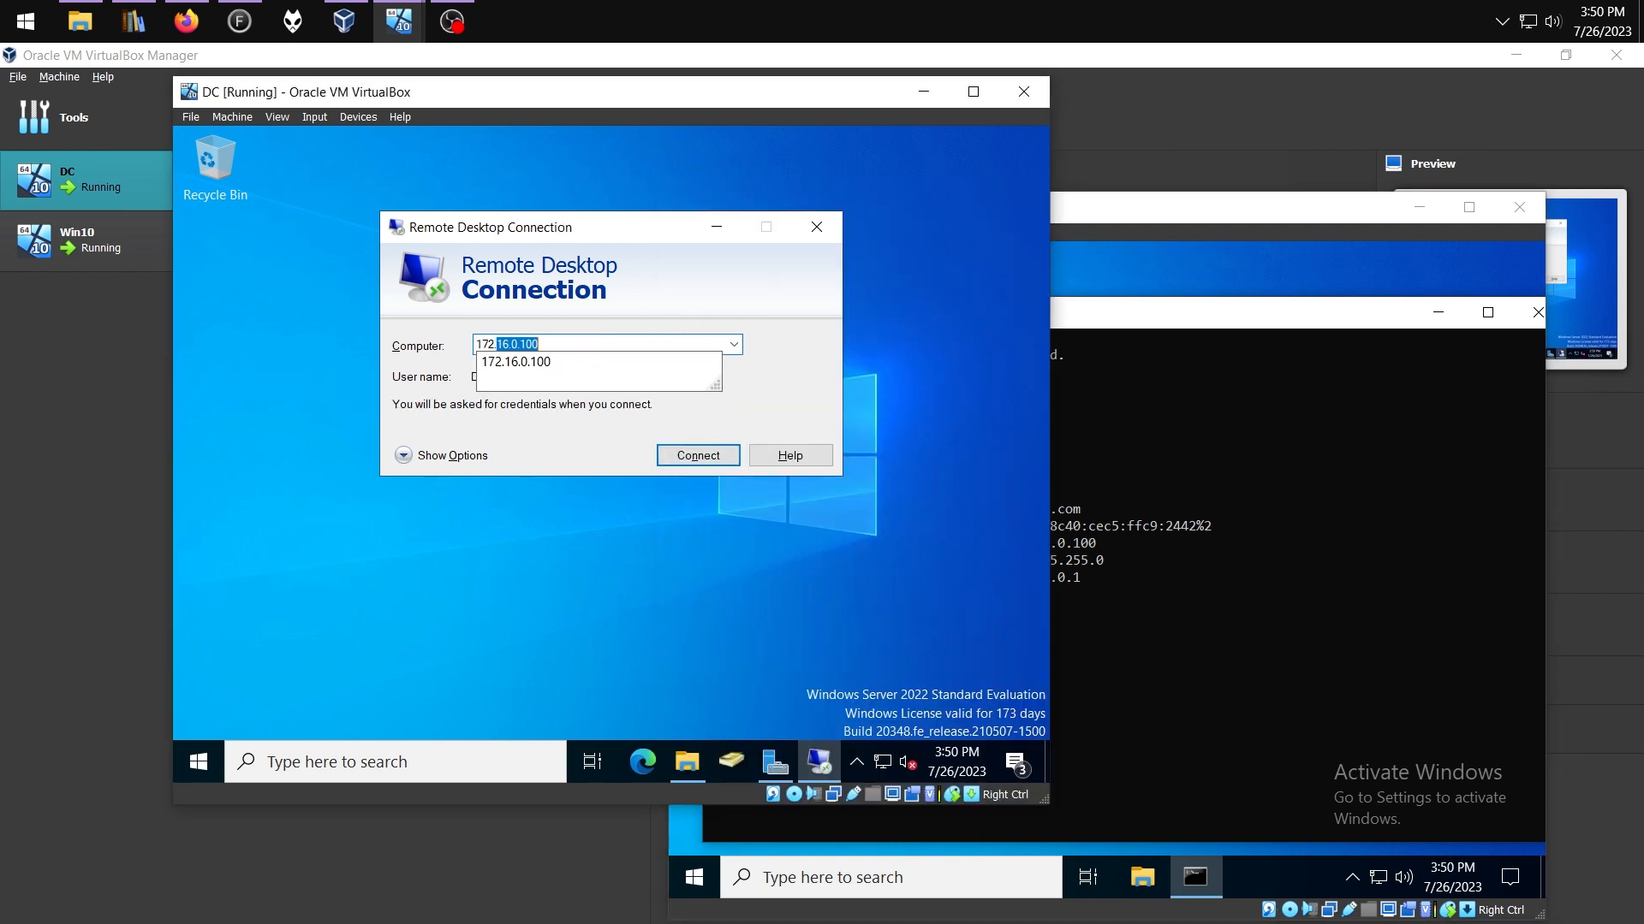
left_click(601, 466)
left_click(698, 456)
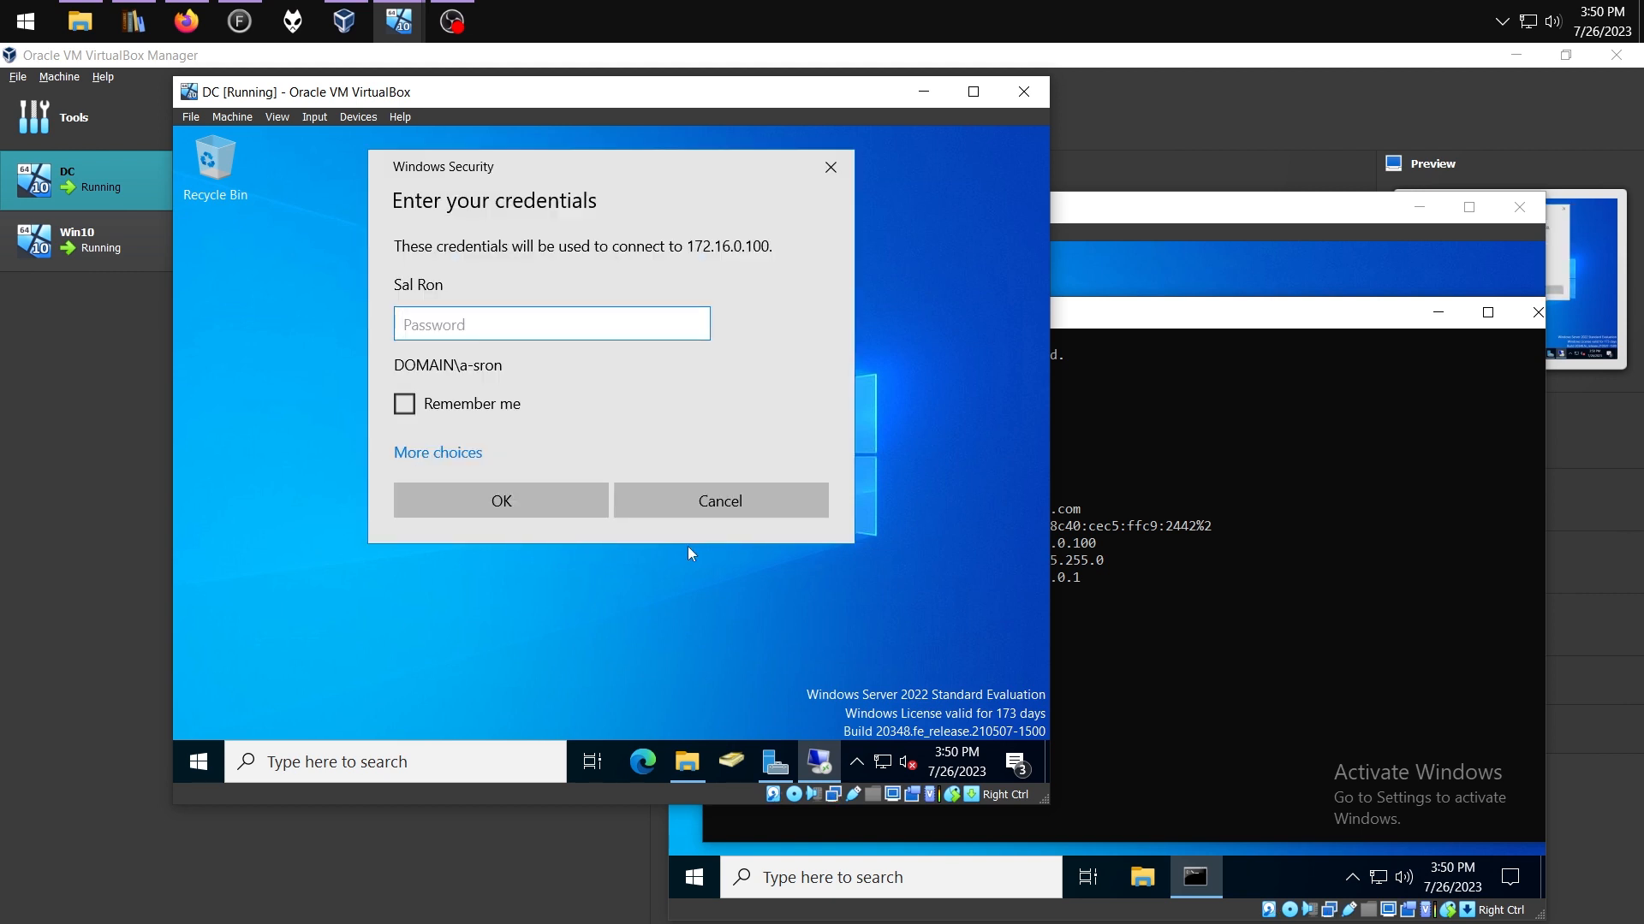
type("******")
left_click(517, 510)
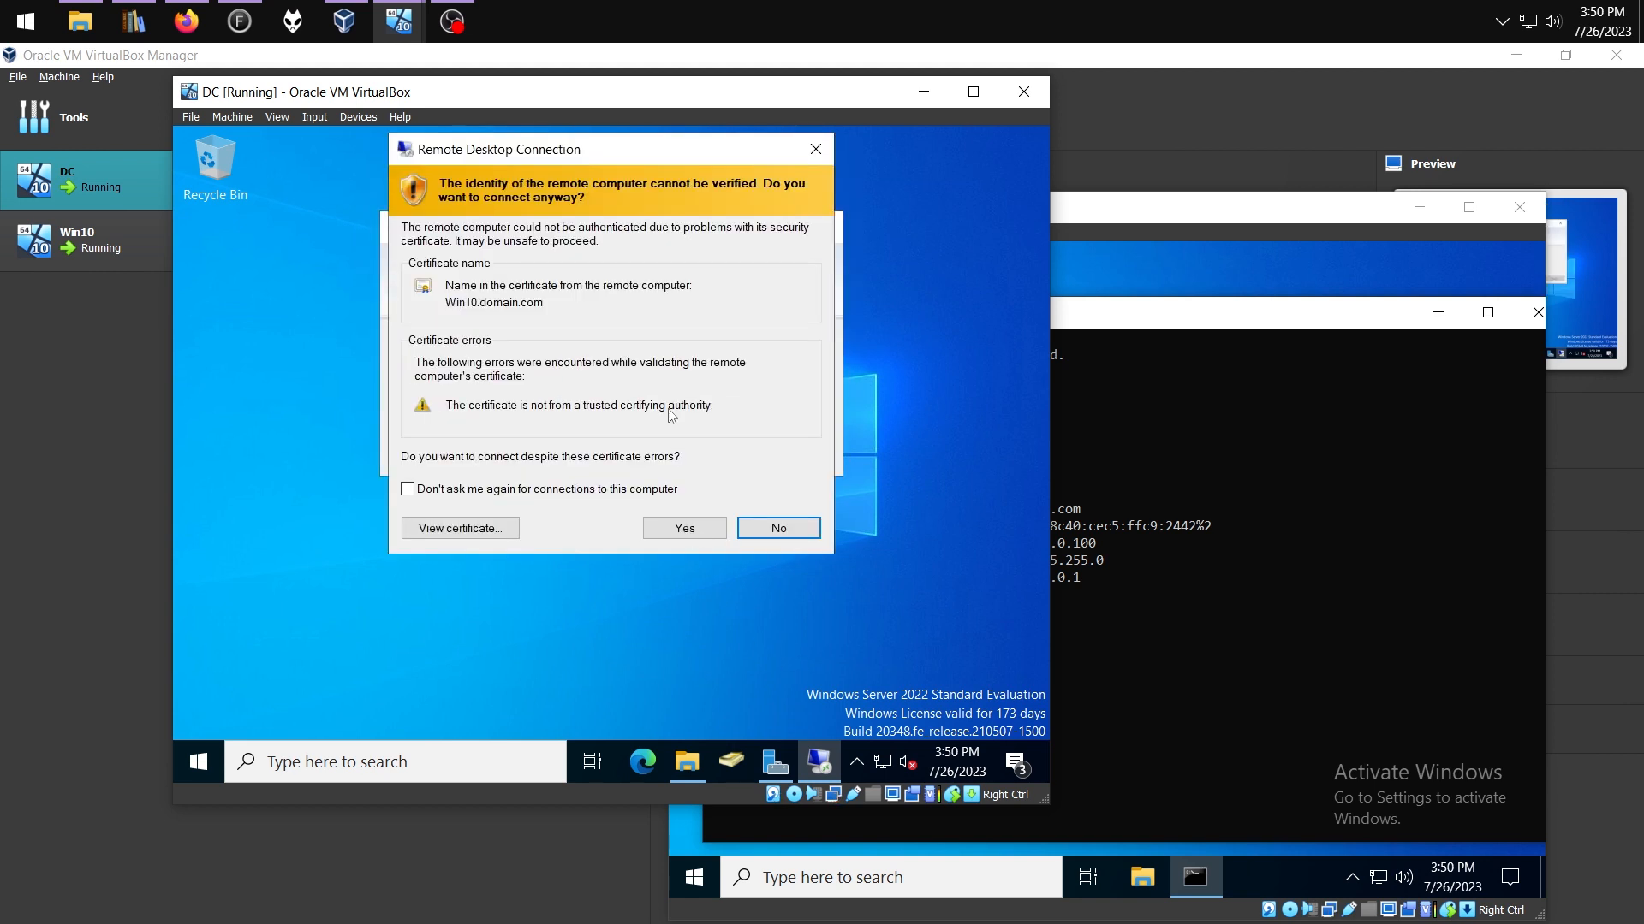
left_click(684, 527)
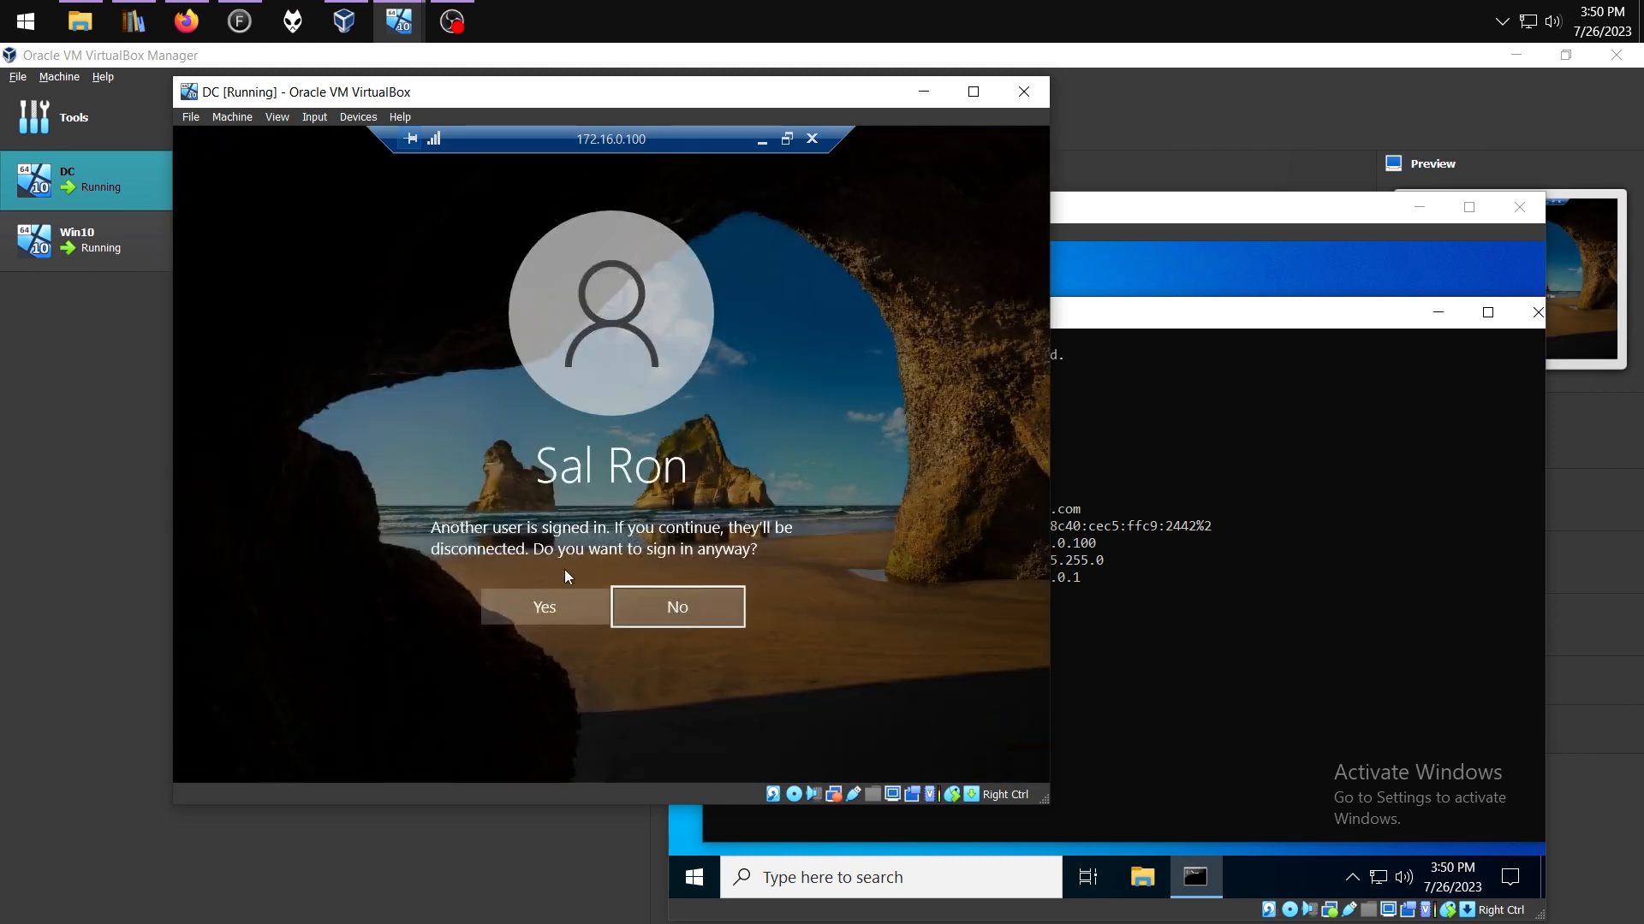
left_click(539, 608)
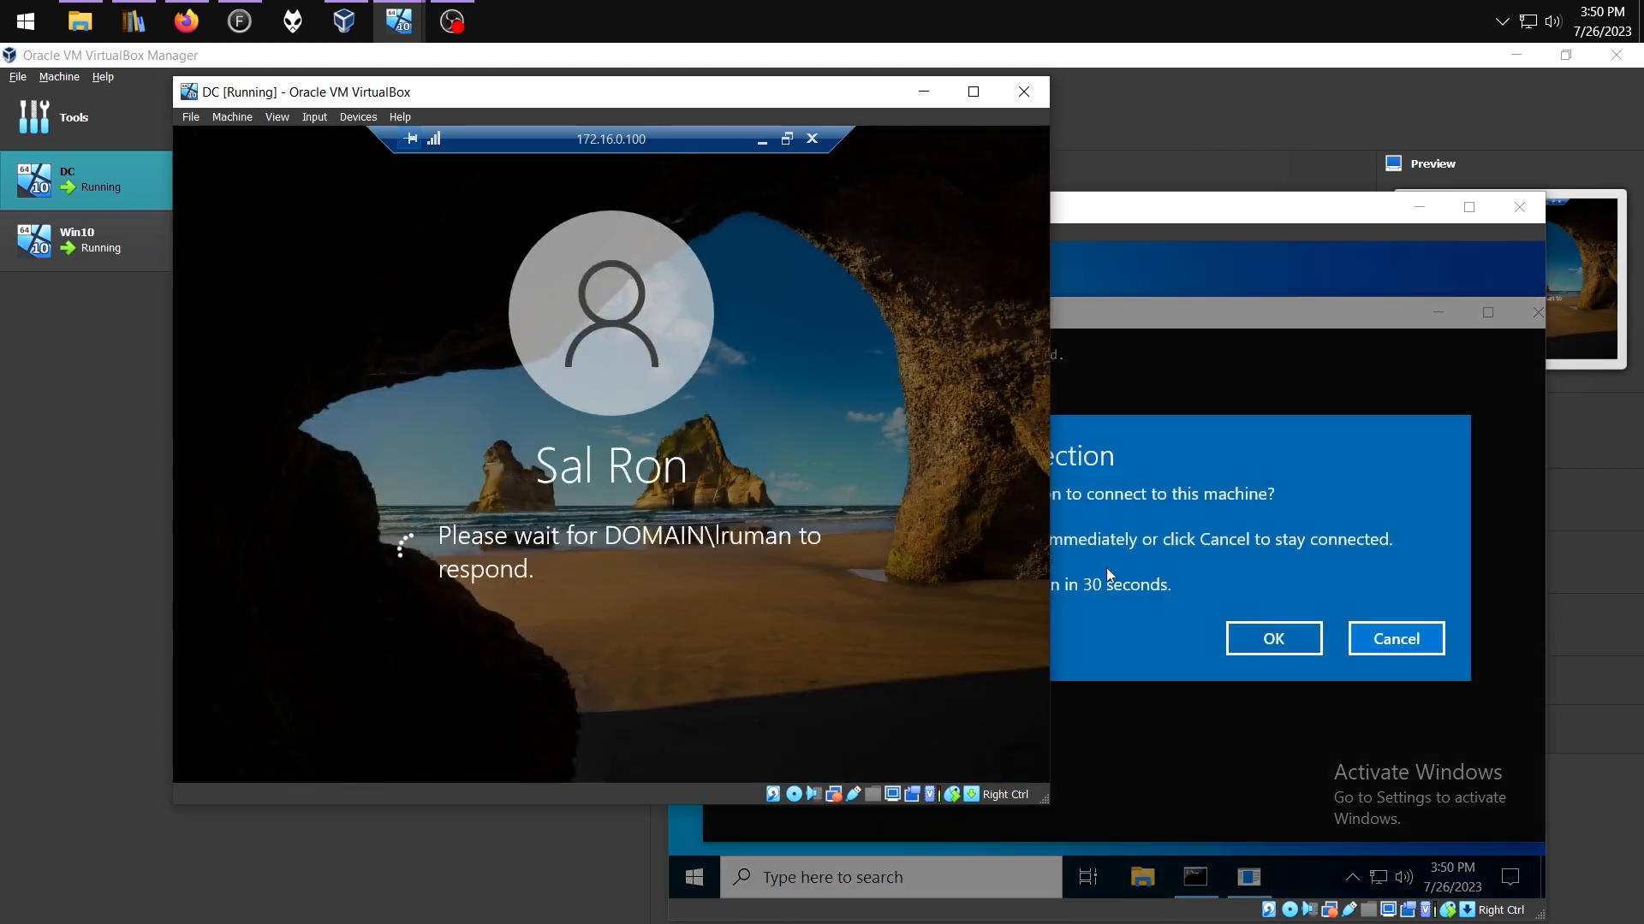
Allow the DC's remote connection on Win10, then begin Add Roles and Features on the DC
left_click(1106, 567)
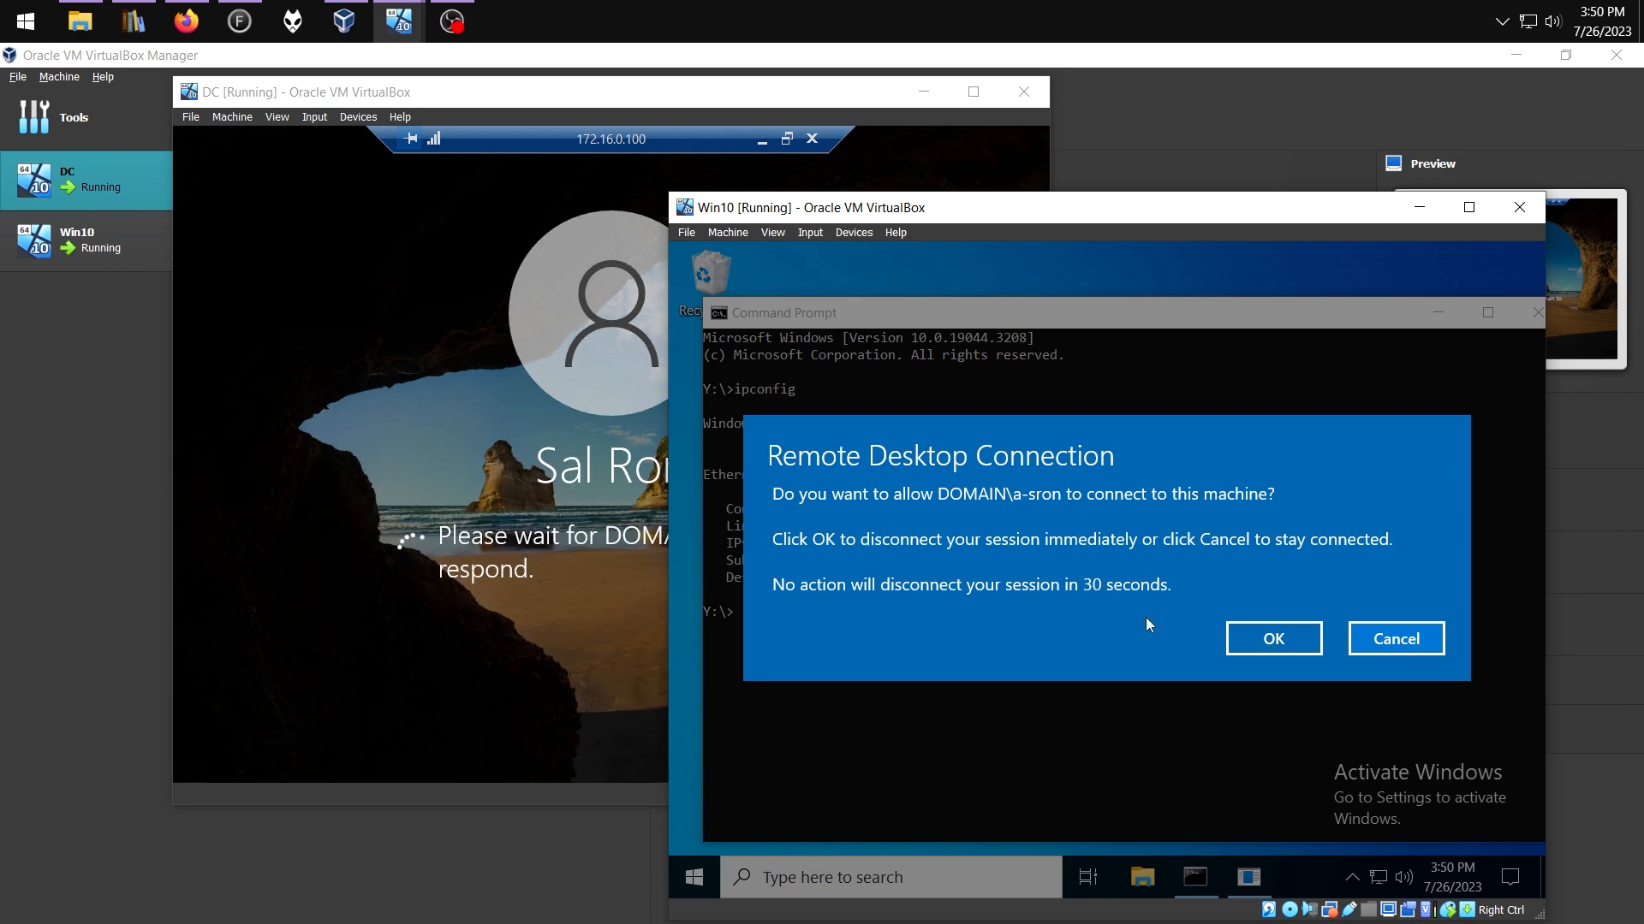
left_click(1301, 645)
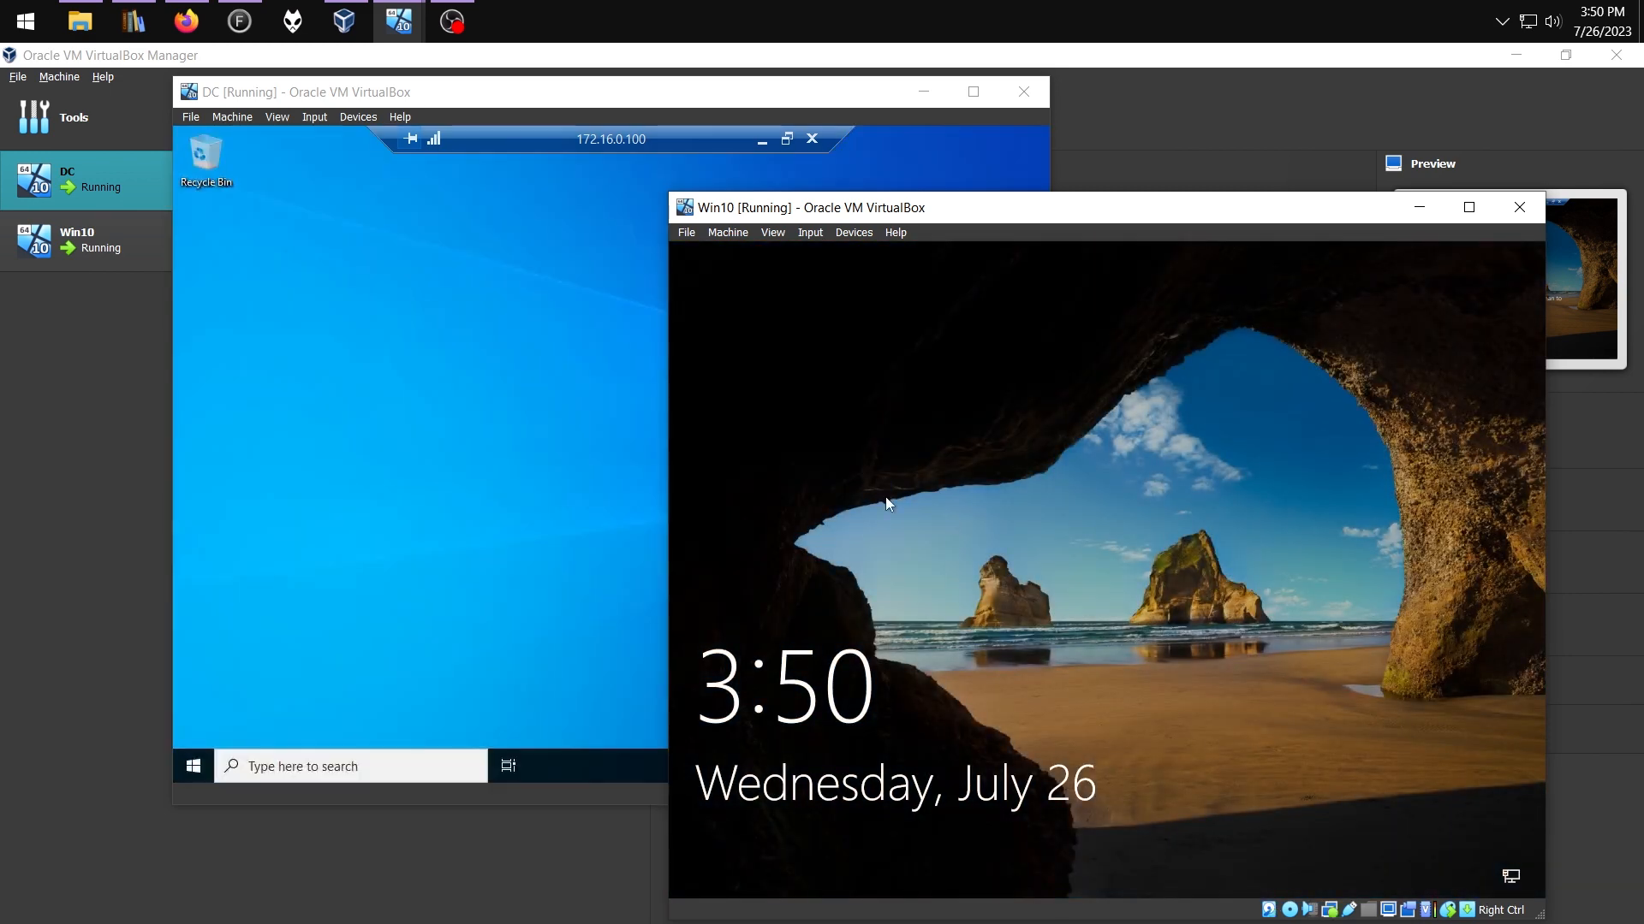
left_click(411, 434)
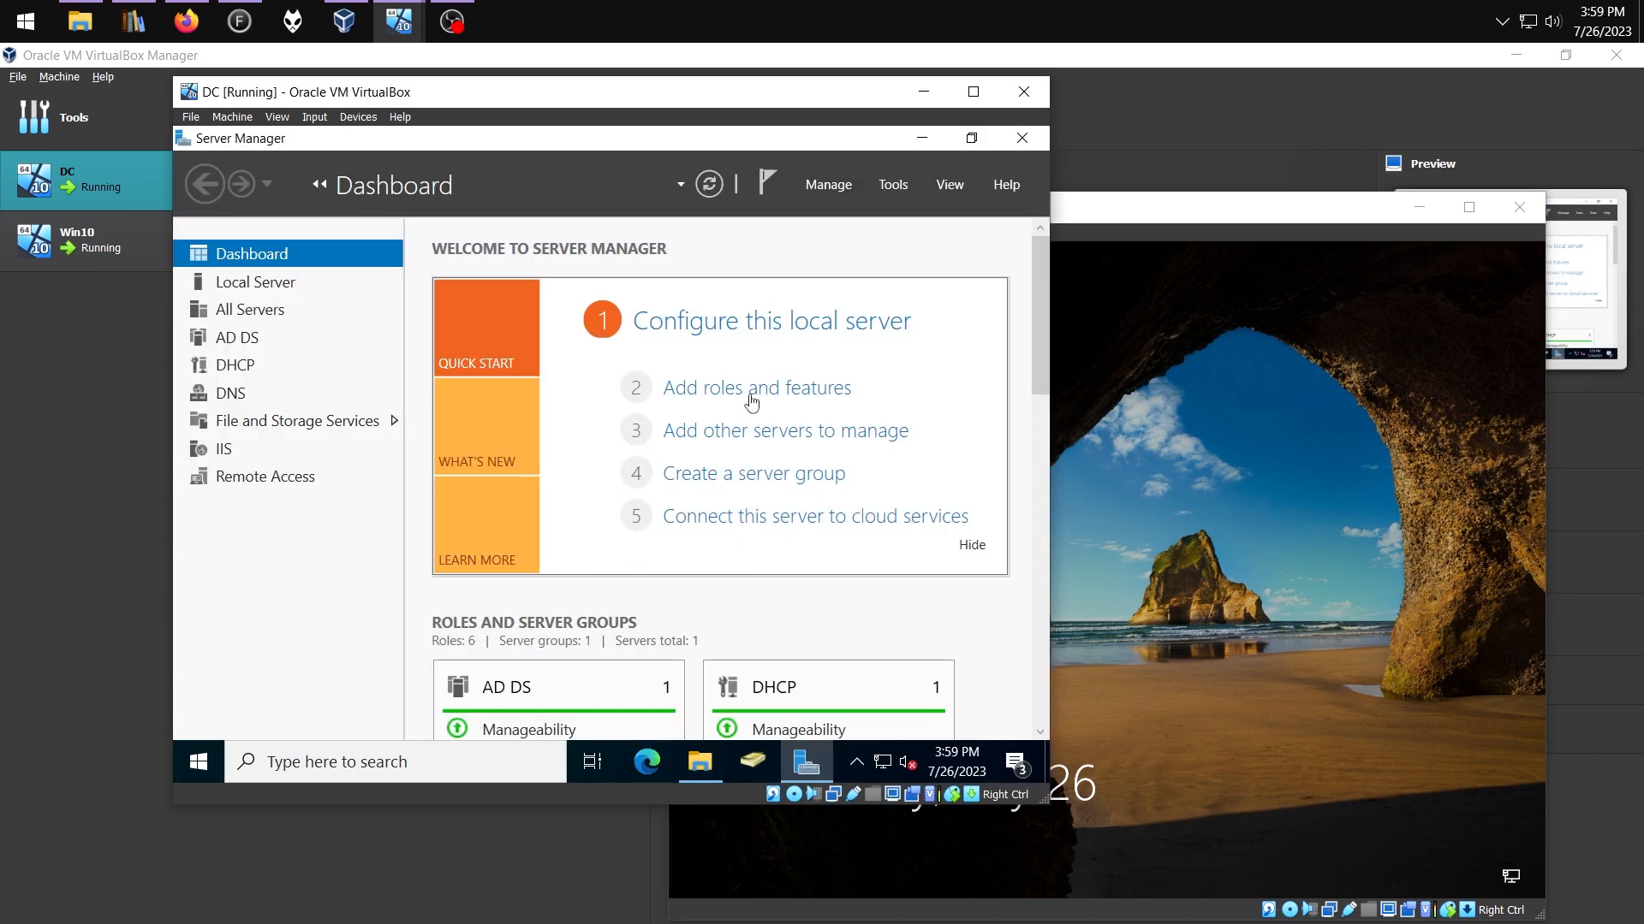
left_click(741, 392)
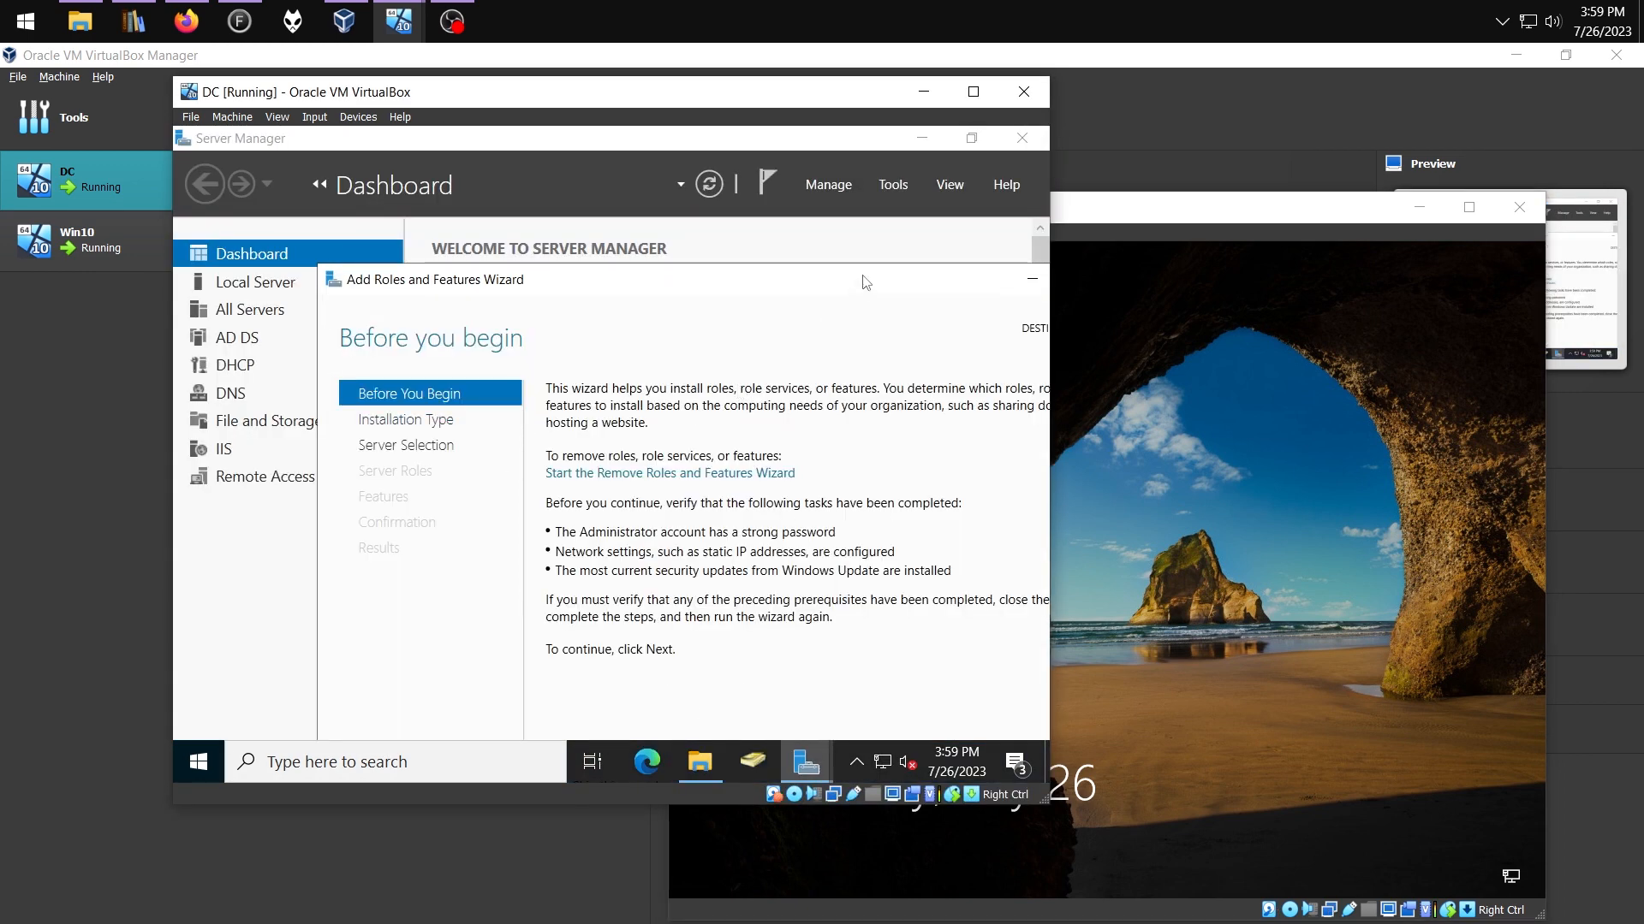
Advance the wizard to Server Roles on DC.domain.com and select Remote Desktop Services
left_click(962, 257)
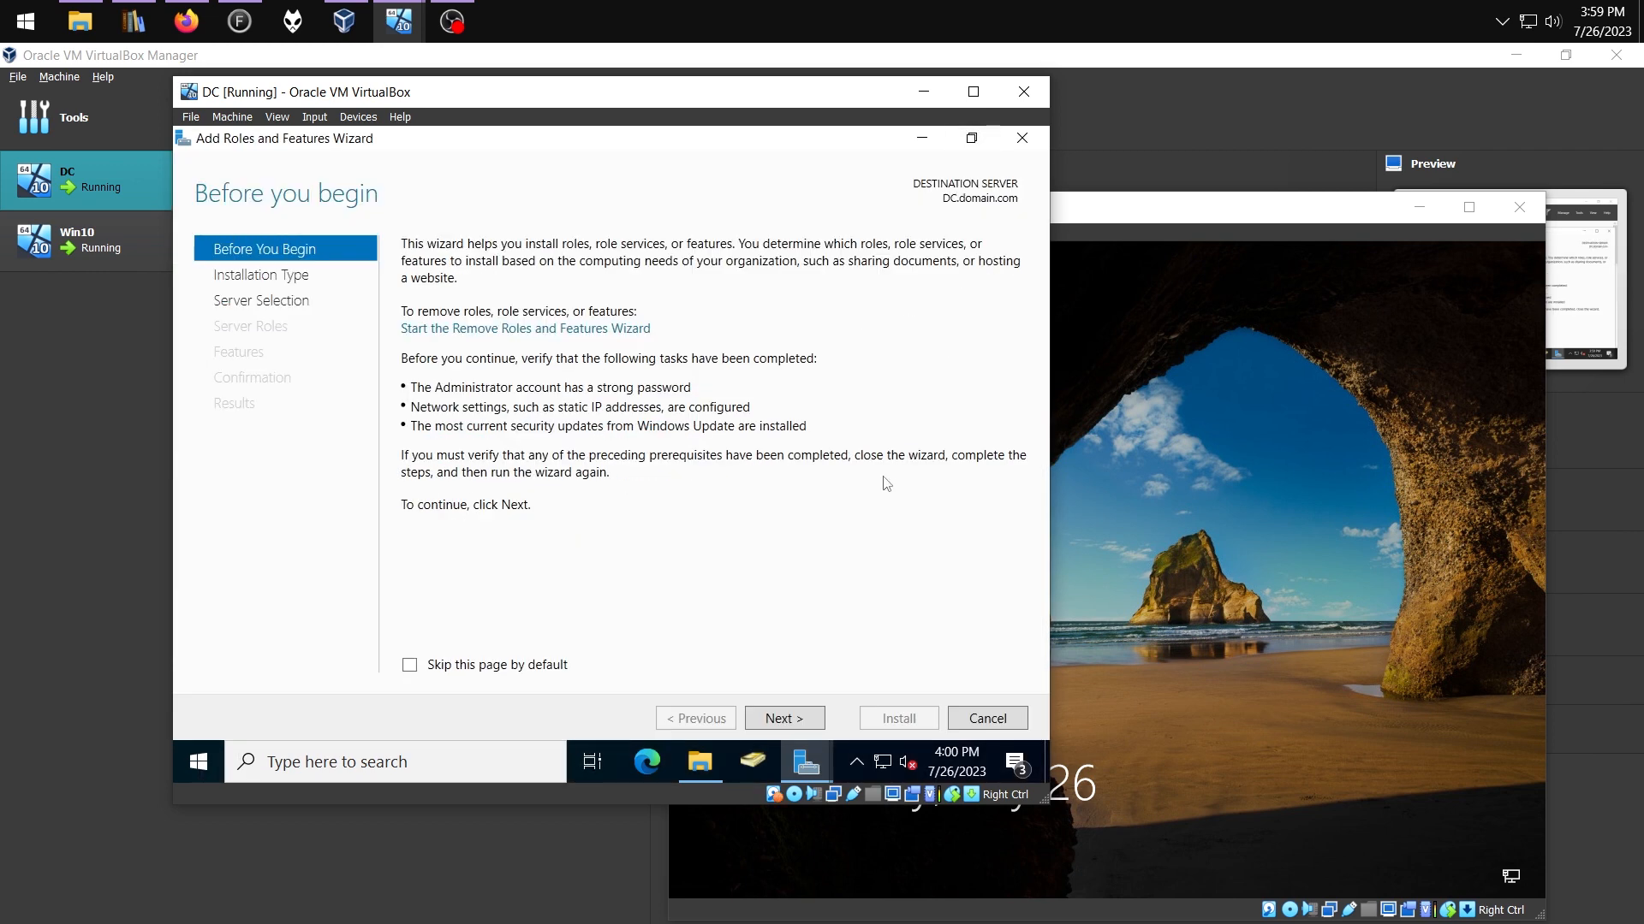
left_click(781, 723)
left_click(780, 722)
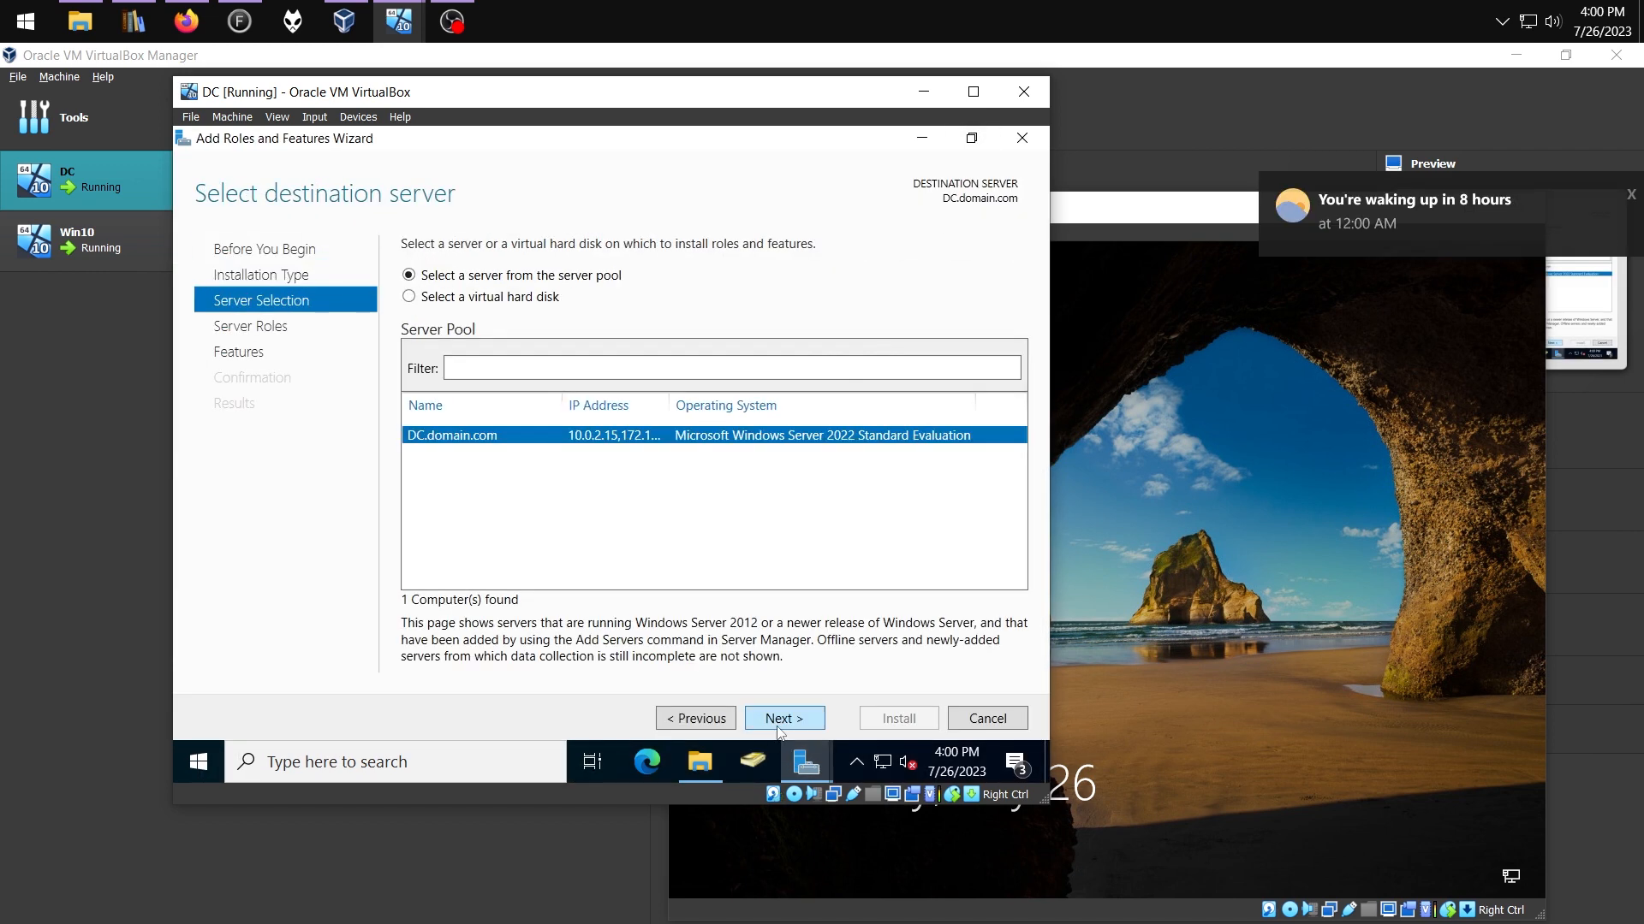
left_click(766, 720)
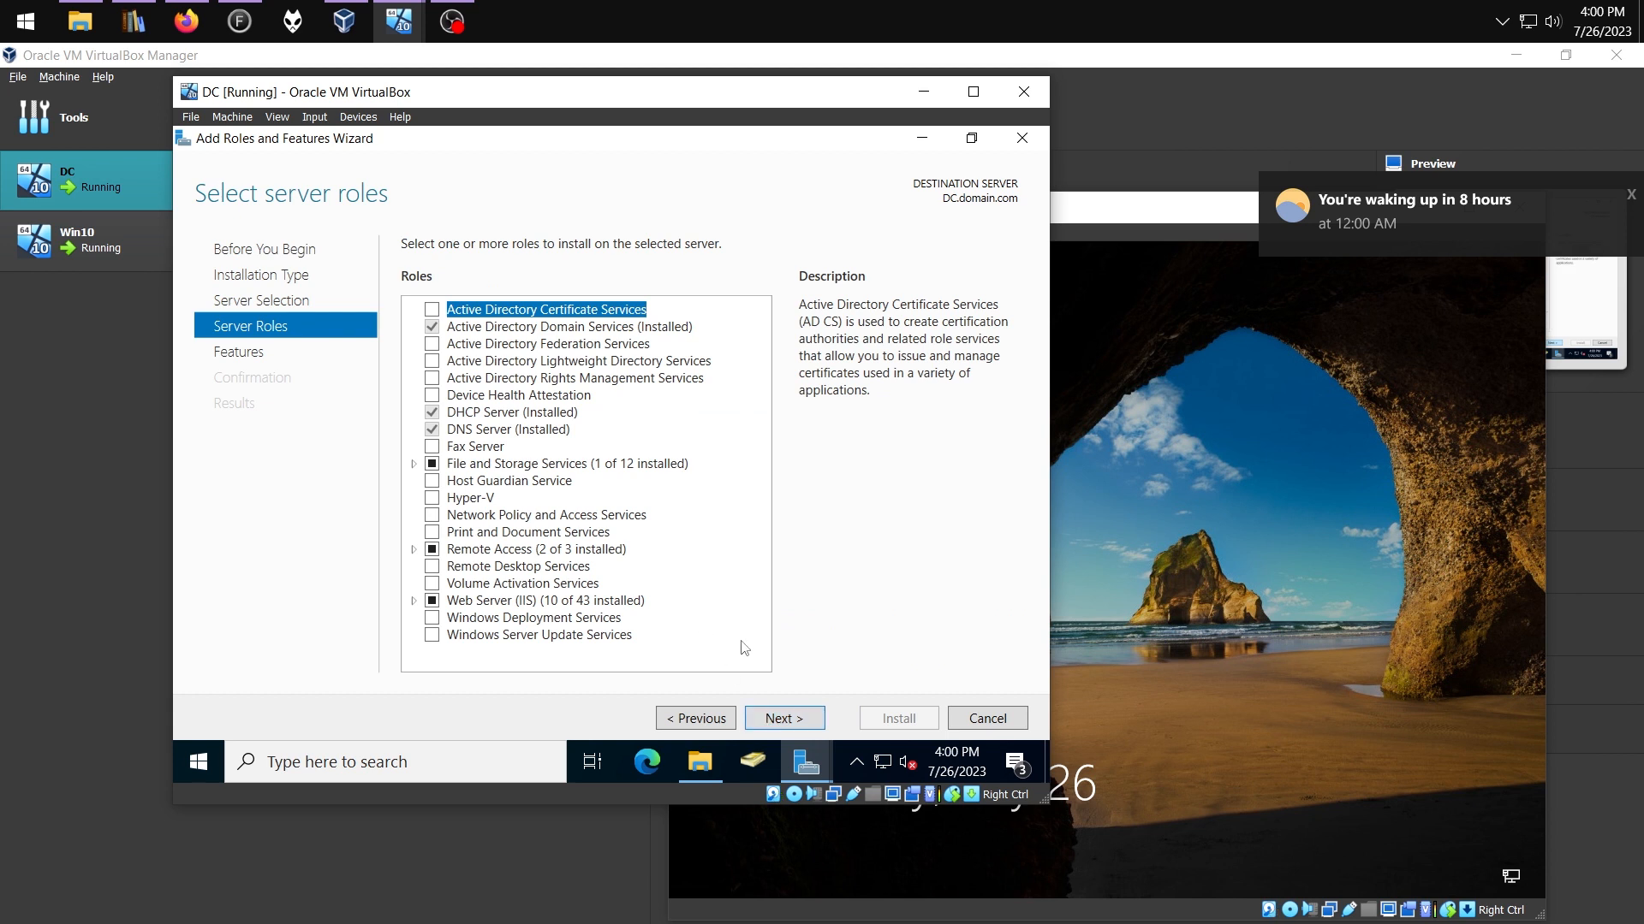
left_click(432, 566)
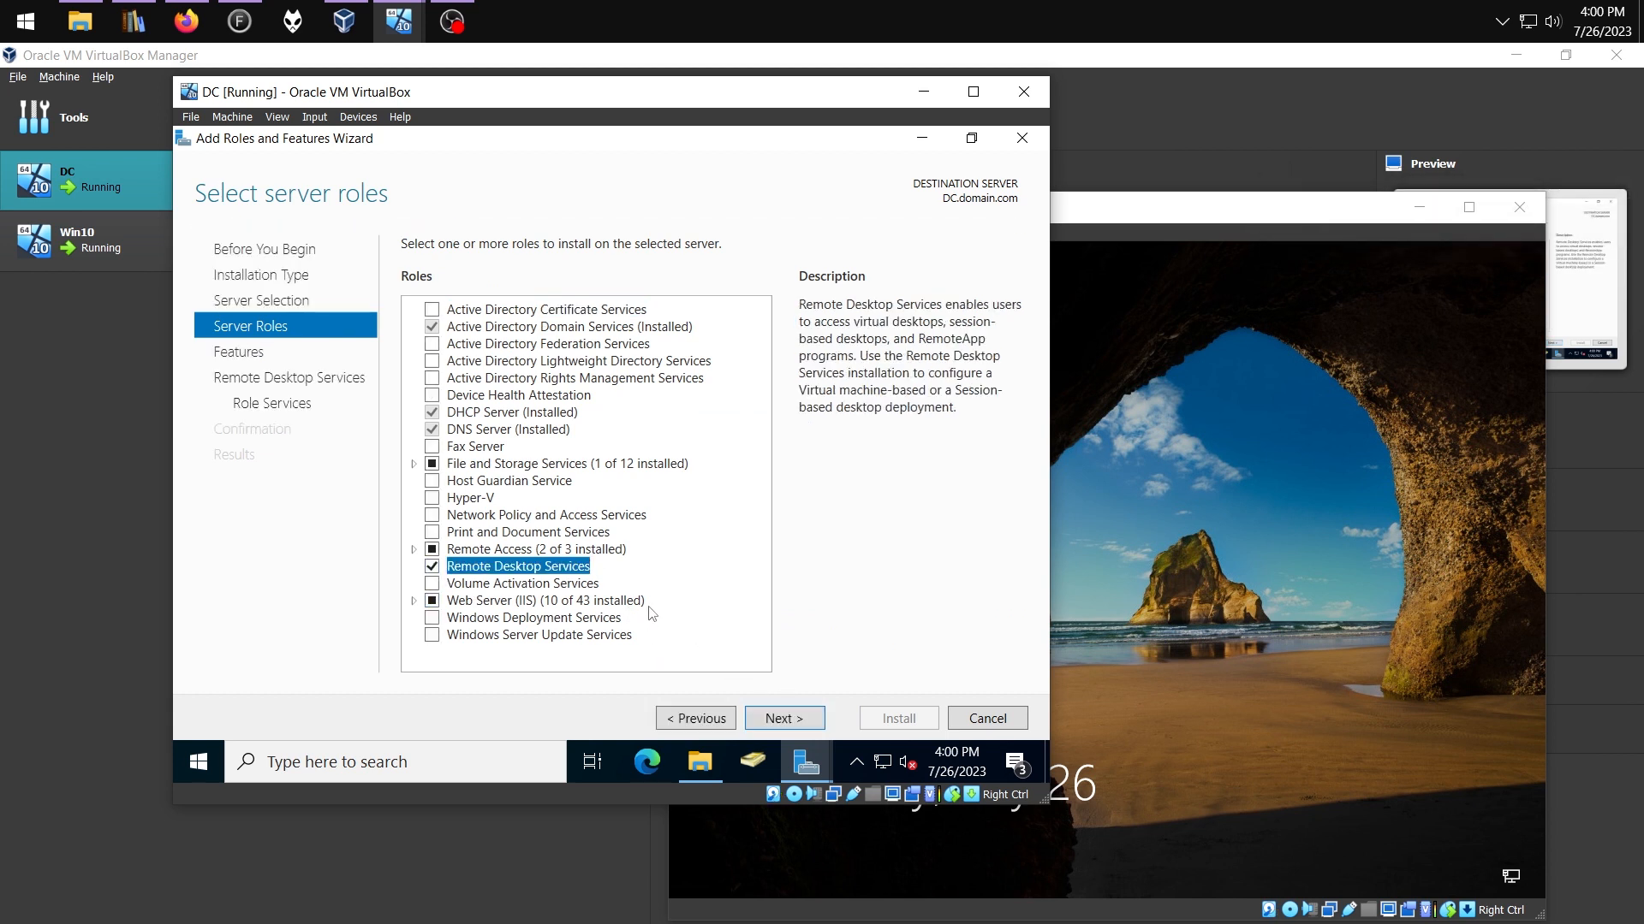
left_click(413, 548)
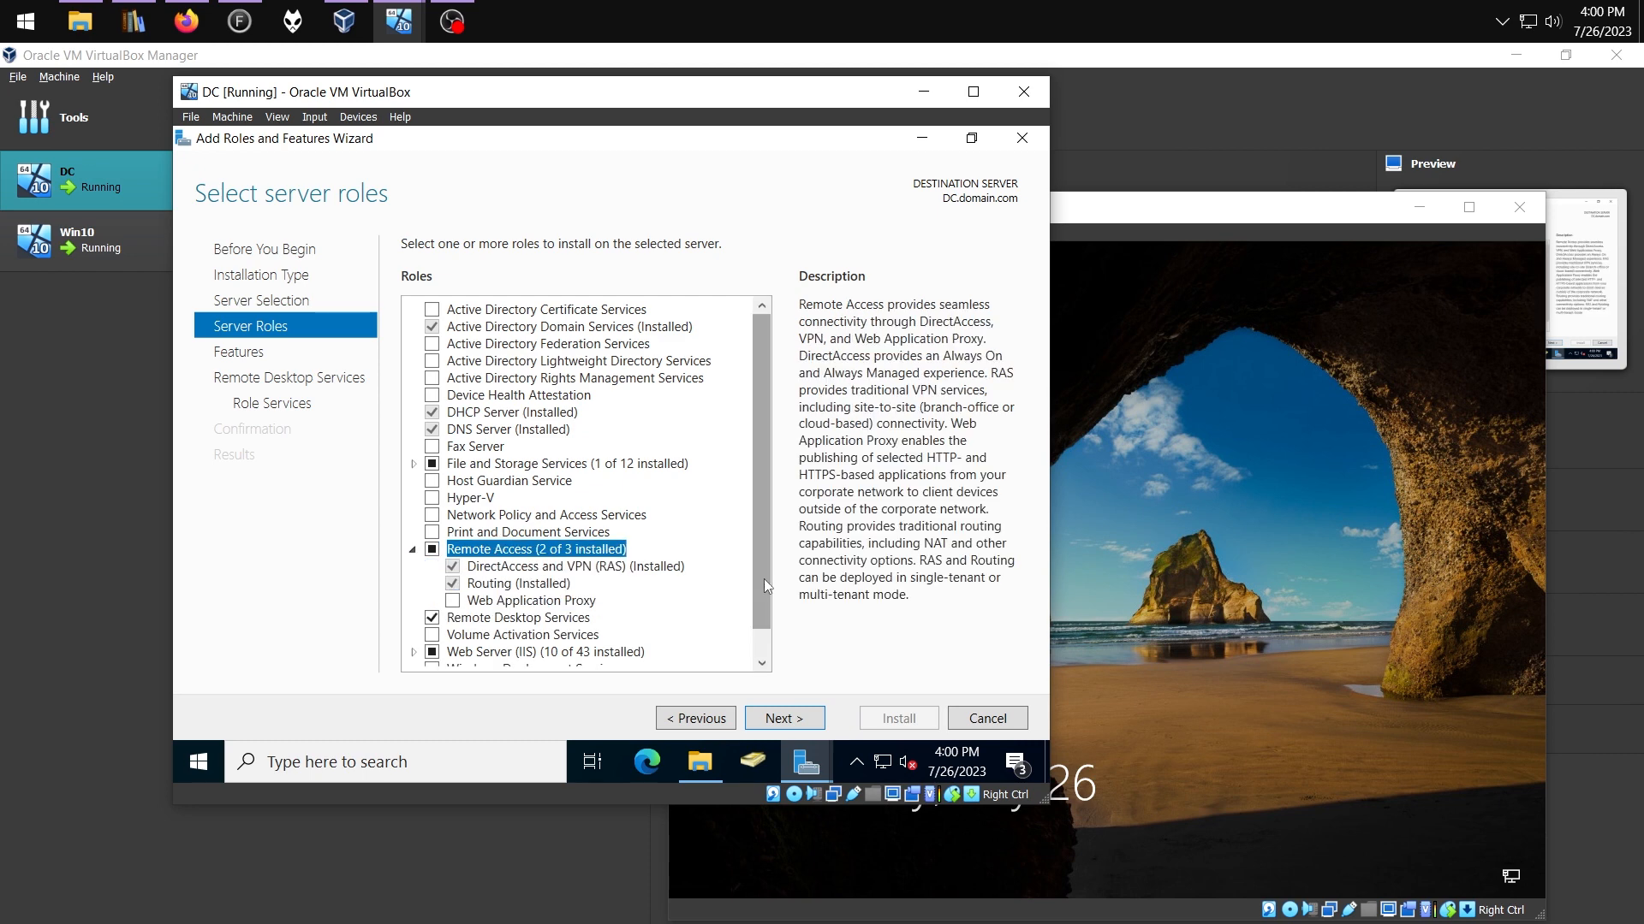
left_click(808, 725)
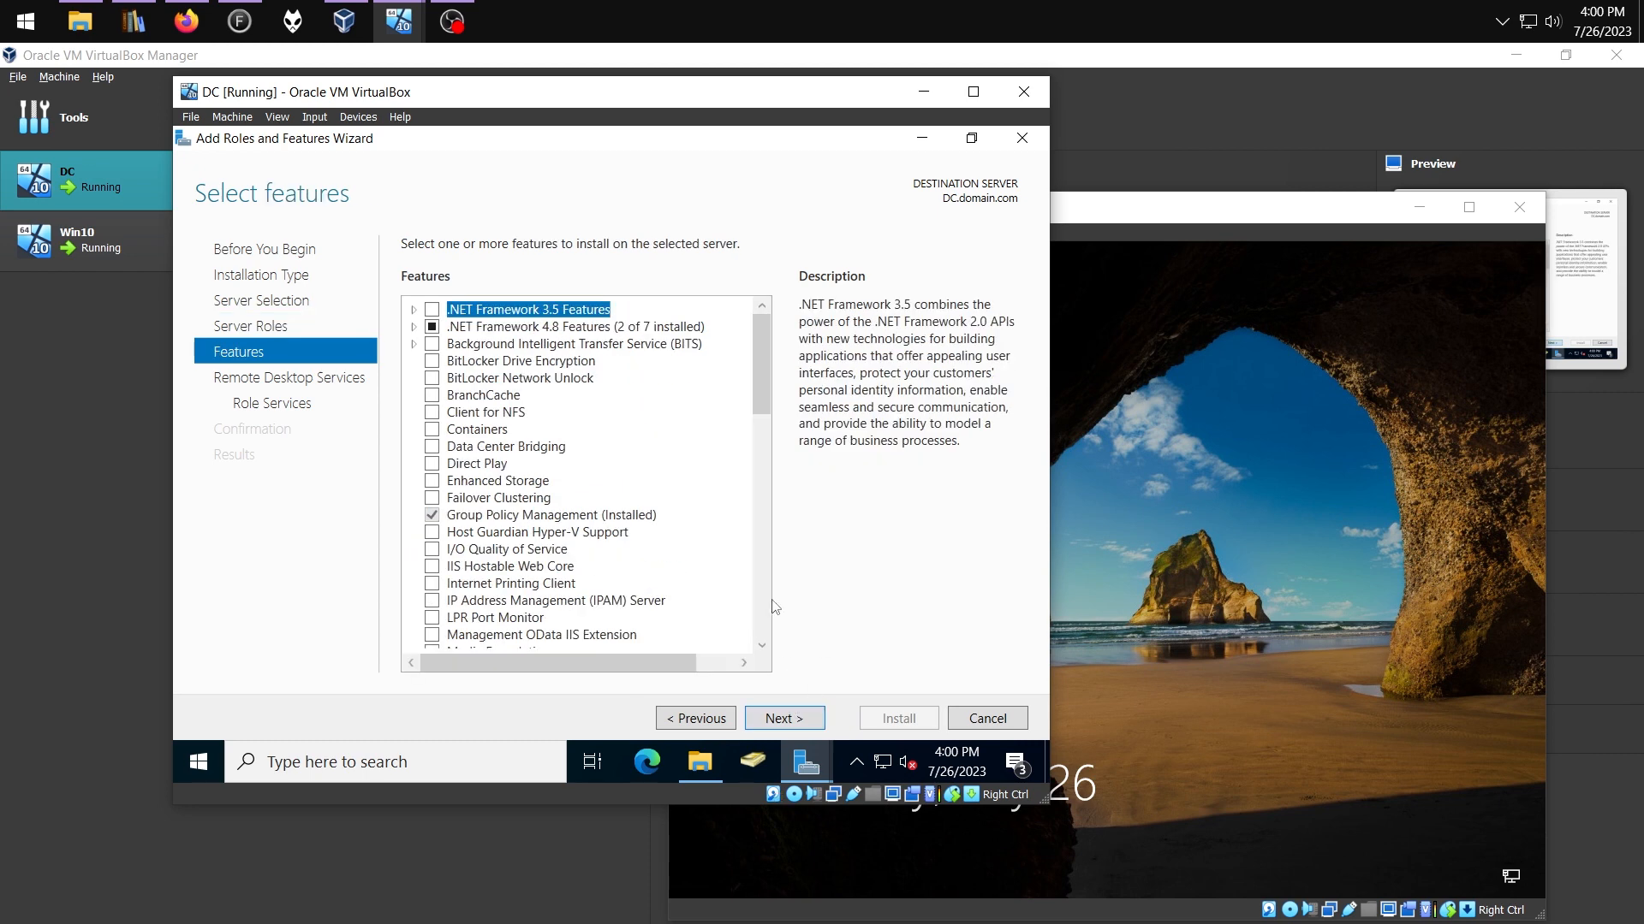
Select the Remote Assistance feature, then start a new organizational unit in domain.com
left_click_drag(756, 397, 778, 529)
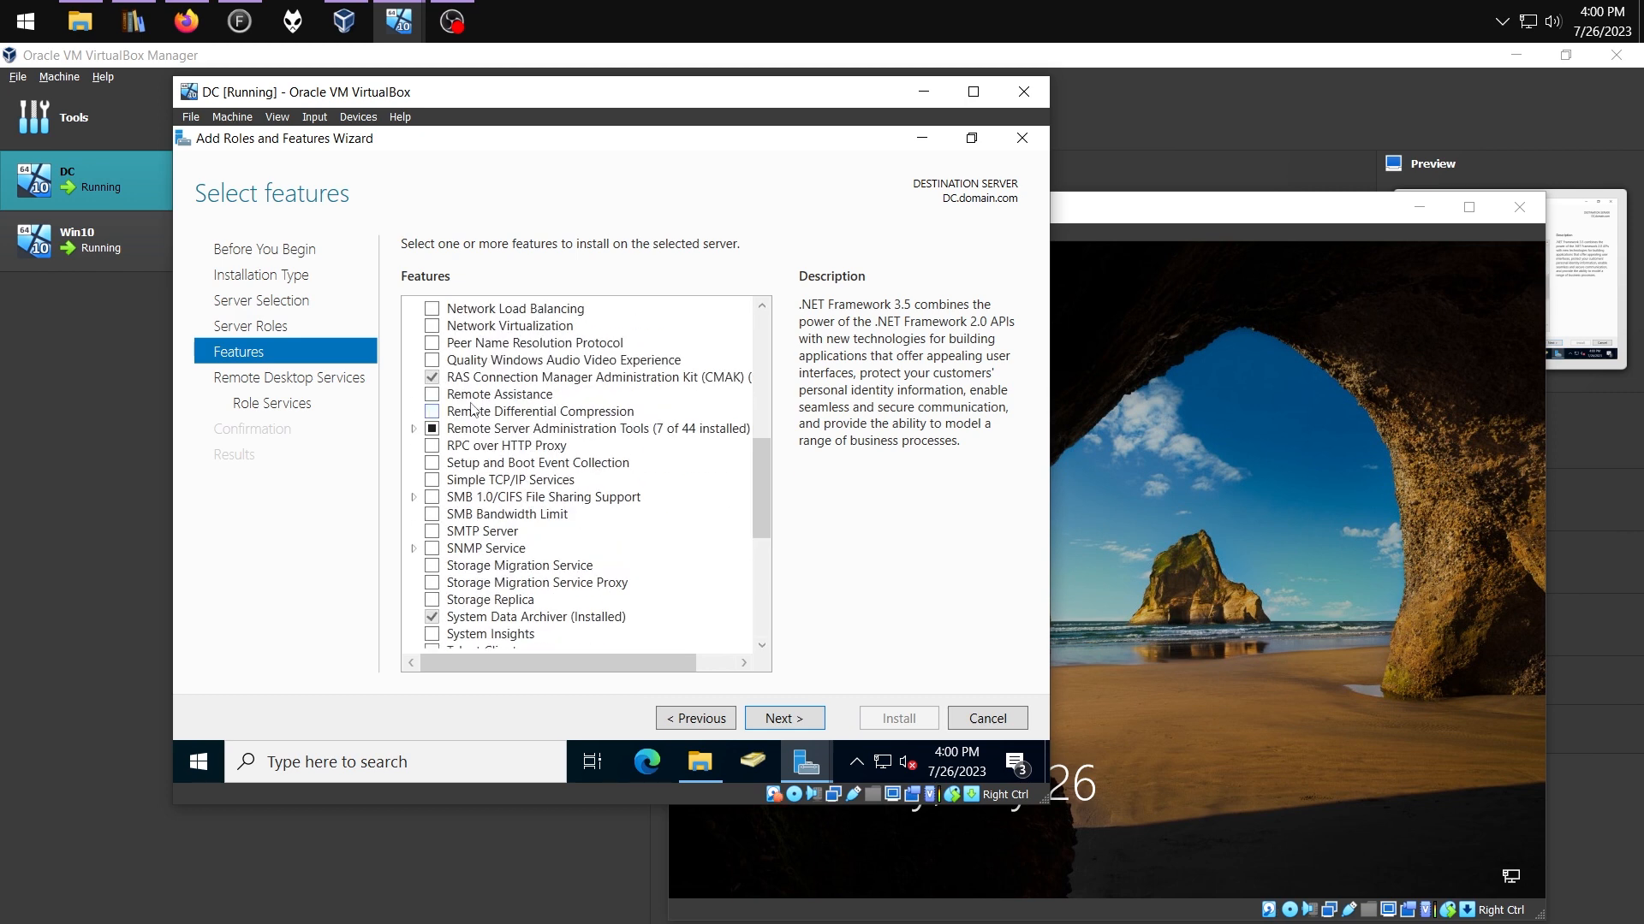
left_click(433, 394)
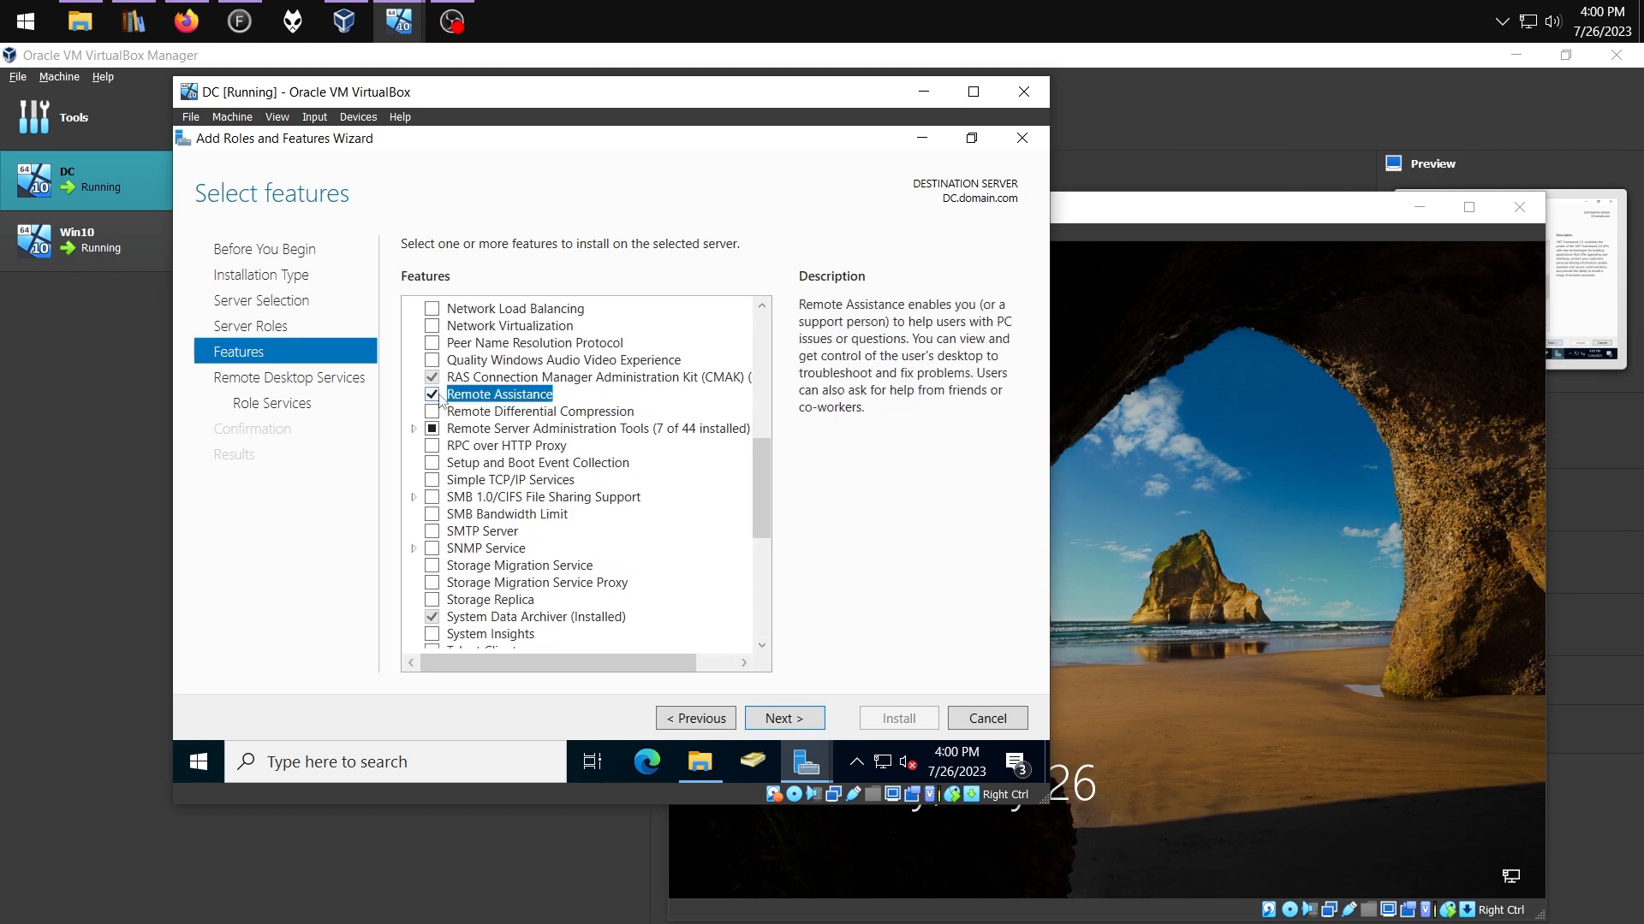
left_click(802, 721)
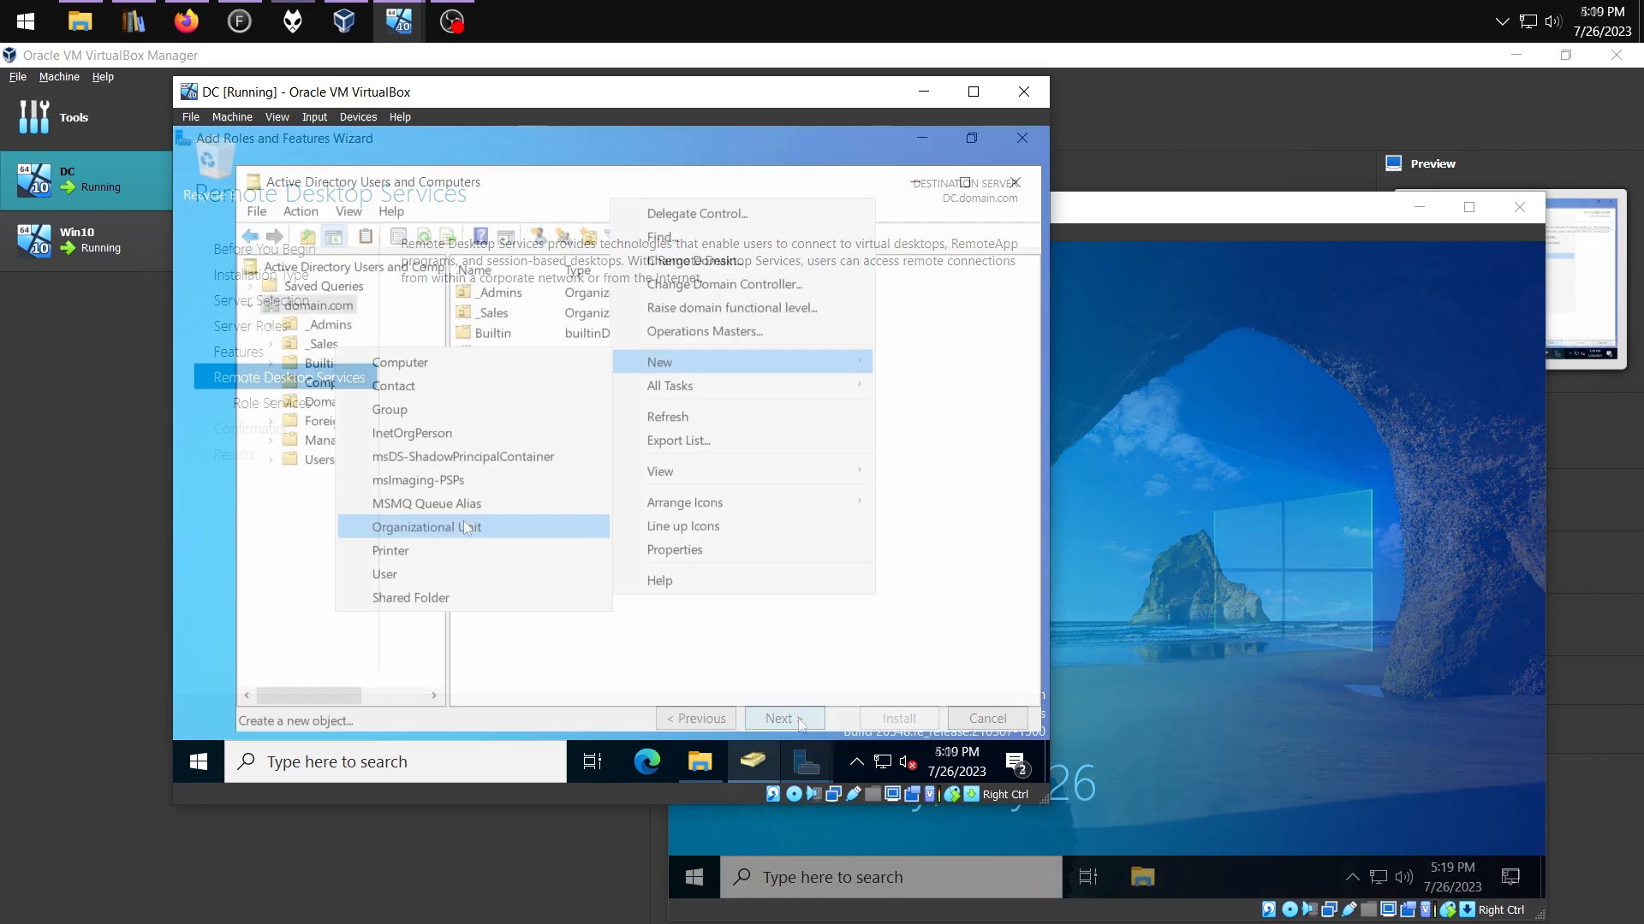
left_click(464, 527)
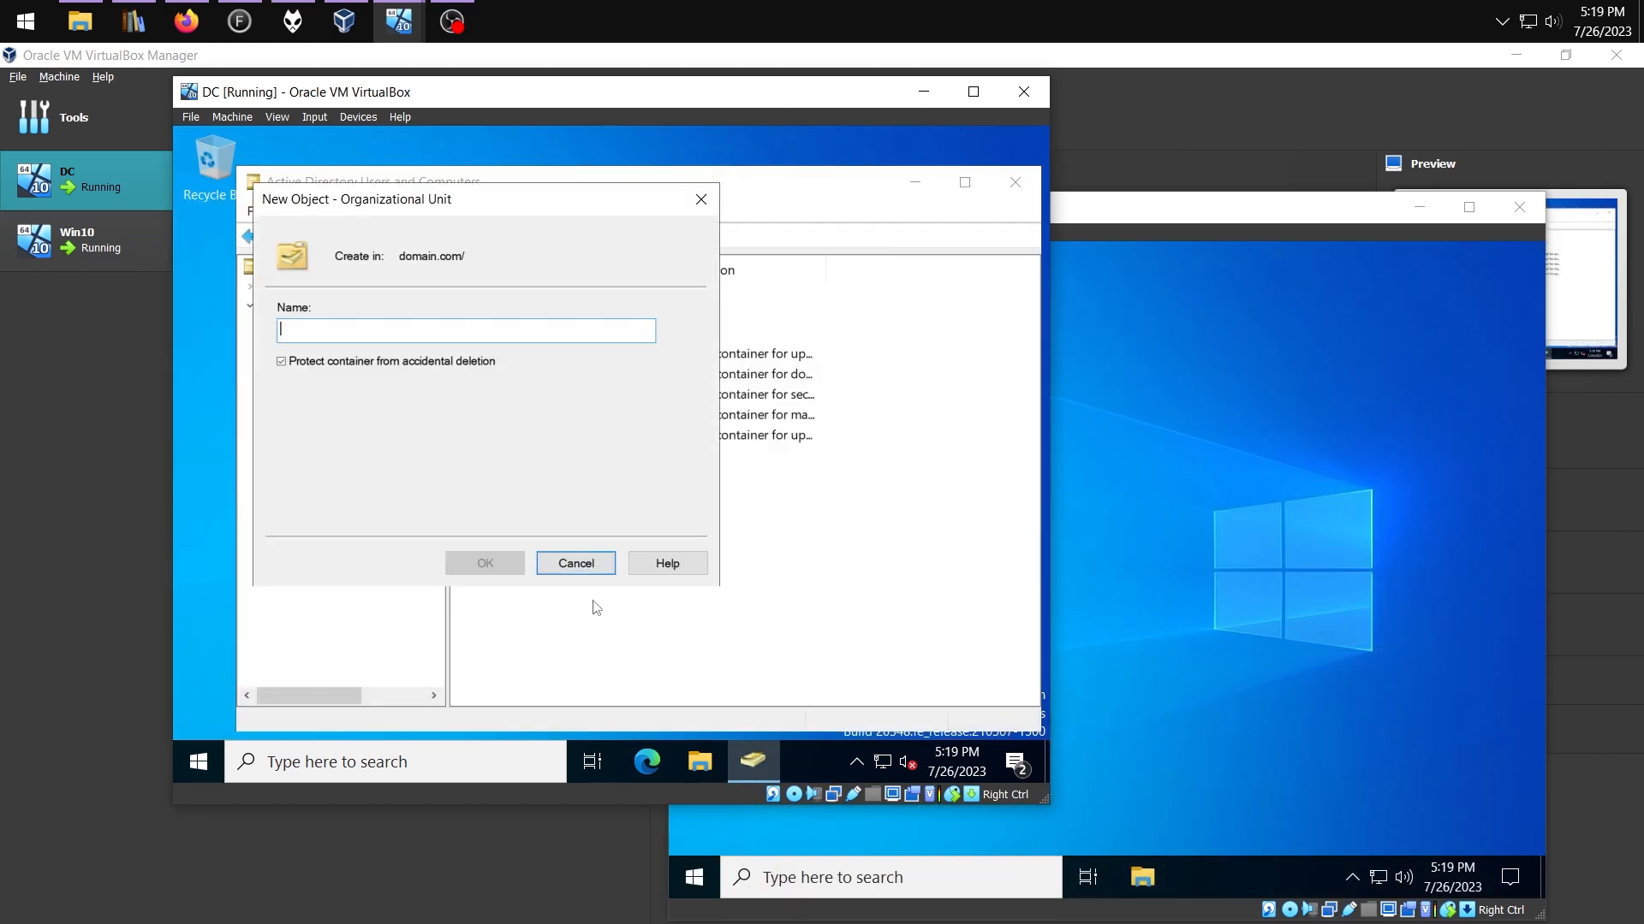
Create the Workstations organizational unit and move WIN10 from Computers into it
type("Workstations")
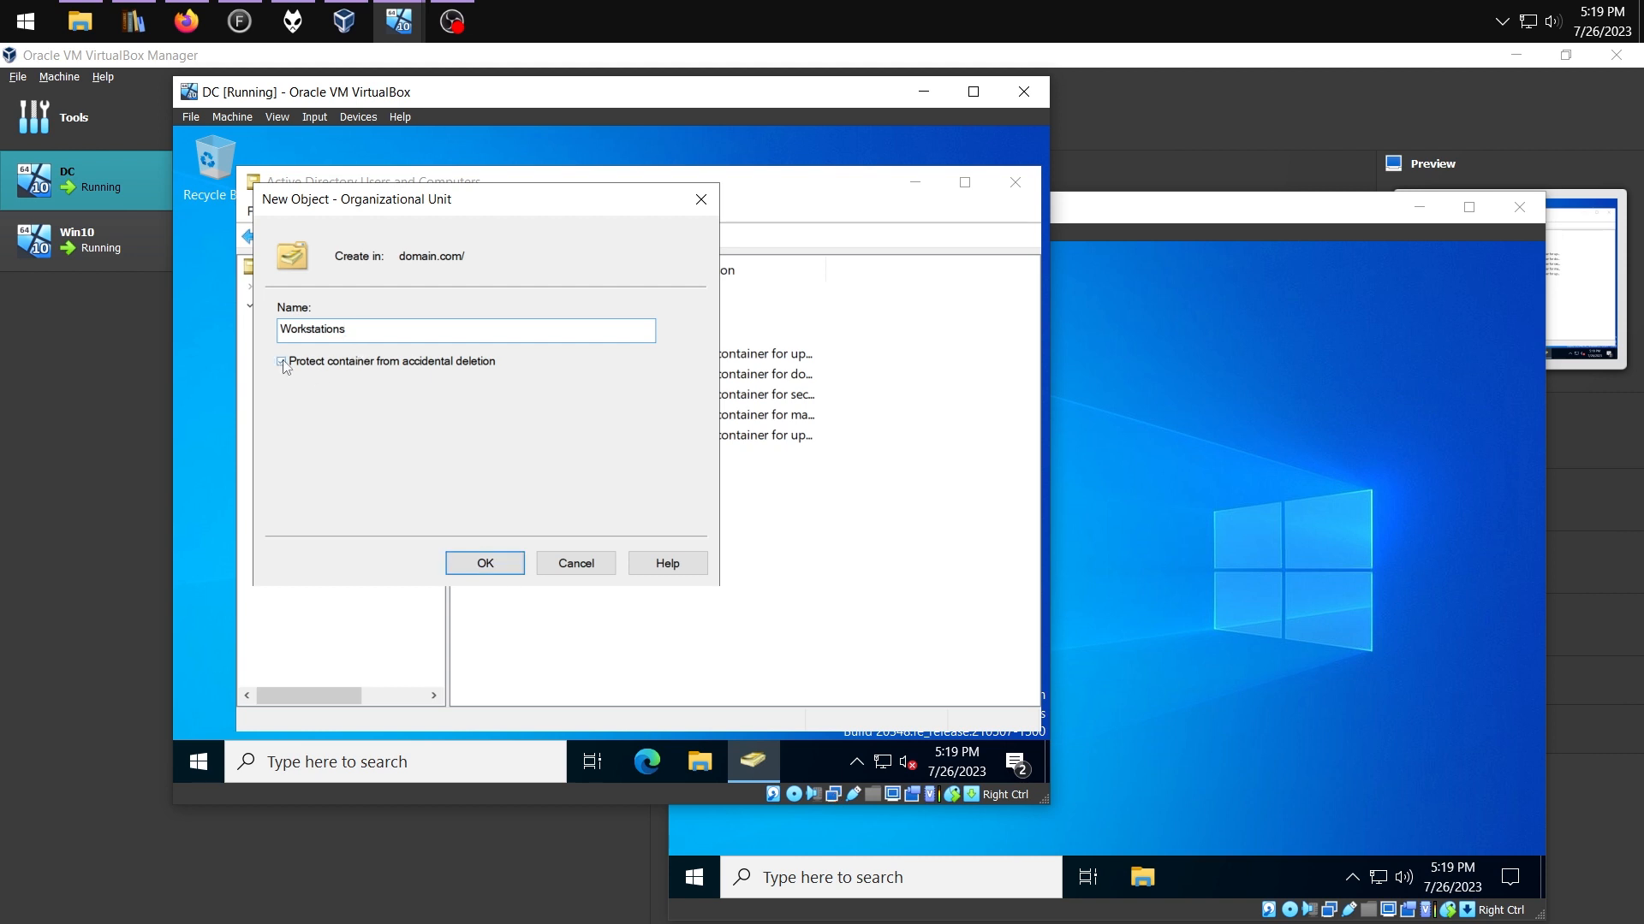
left_click(484, 563)
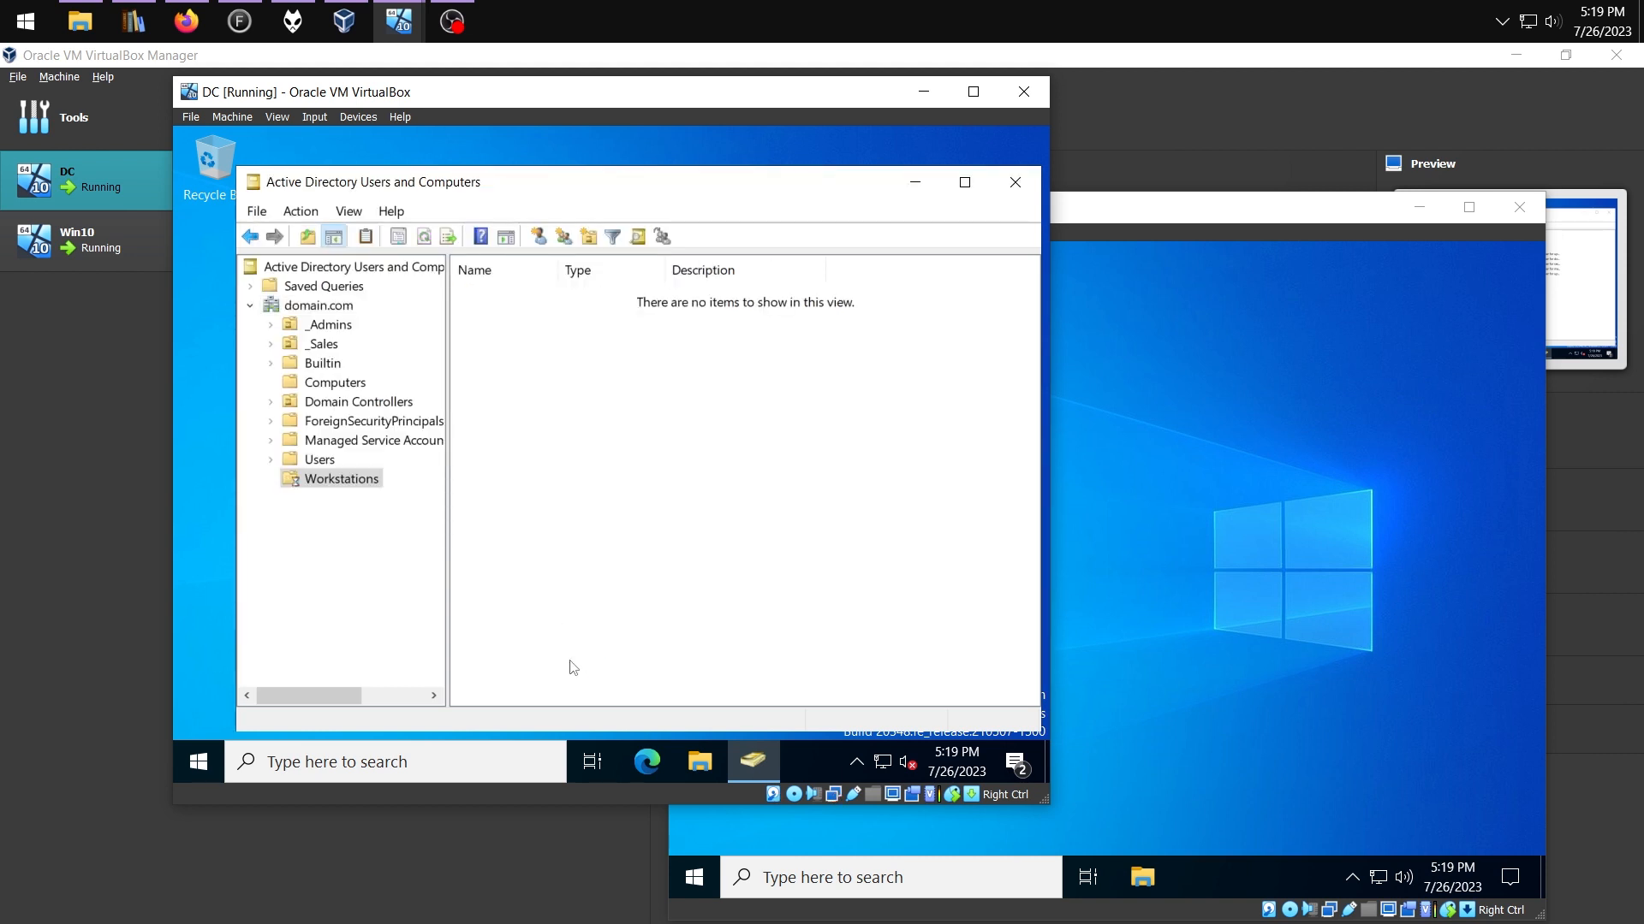
left_click(368, 385)
left_click_drag(495, 295, 339, 481)
left_click(595, 531)
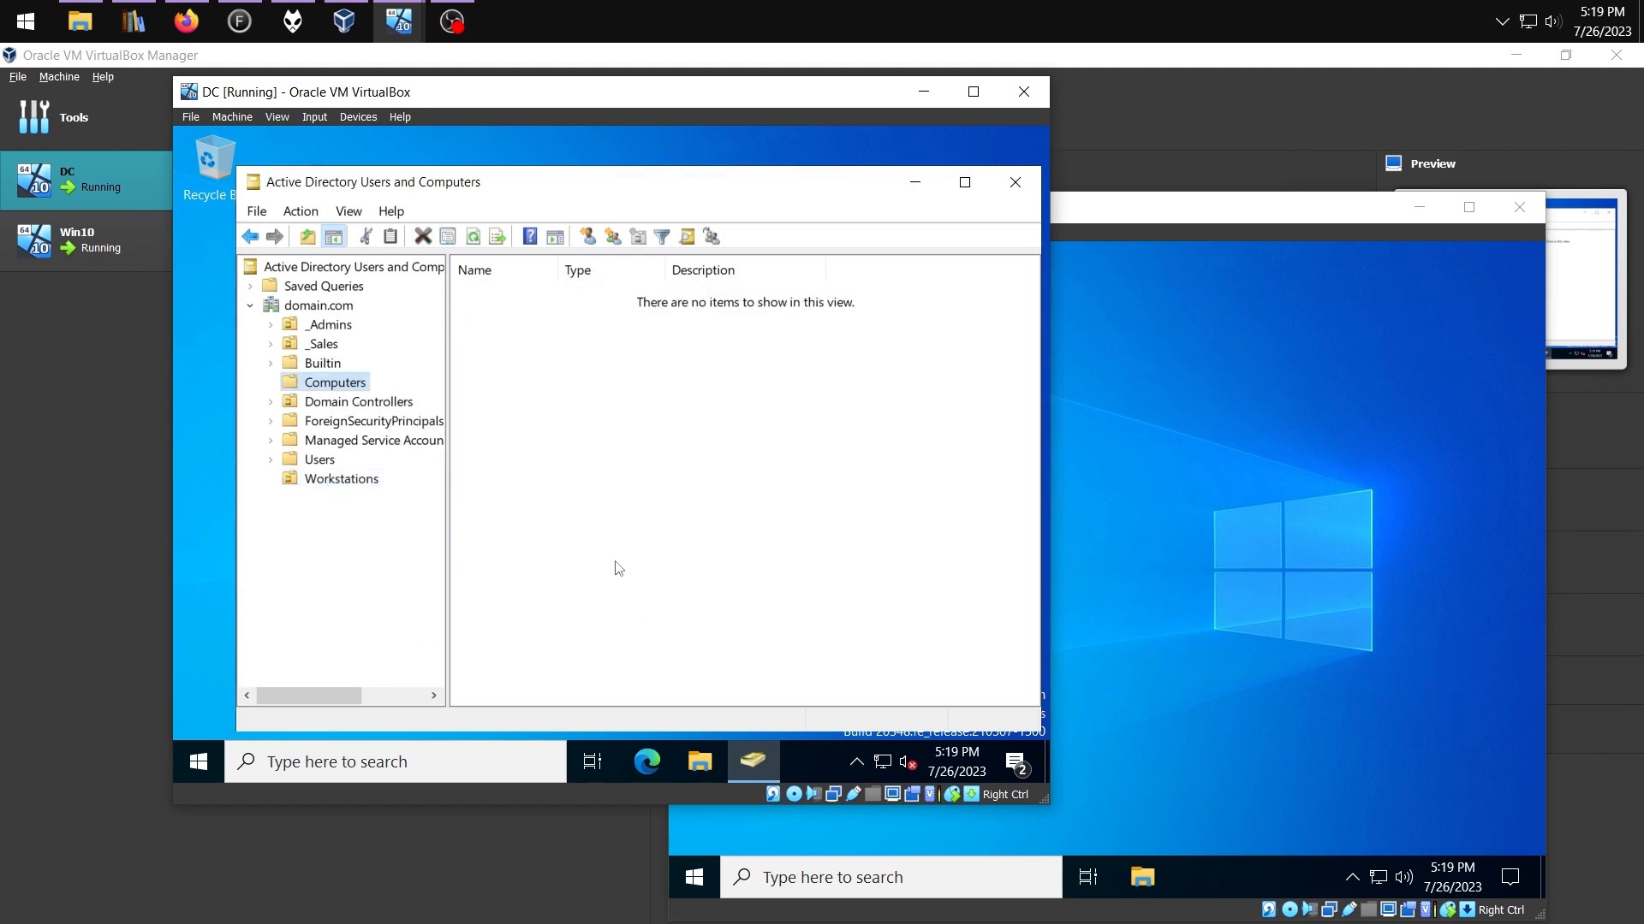
Create a new group named Allow Remote Assist in the Users container
left_click(319, 462)
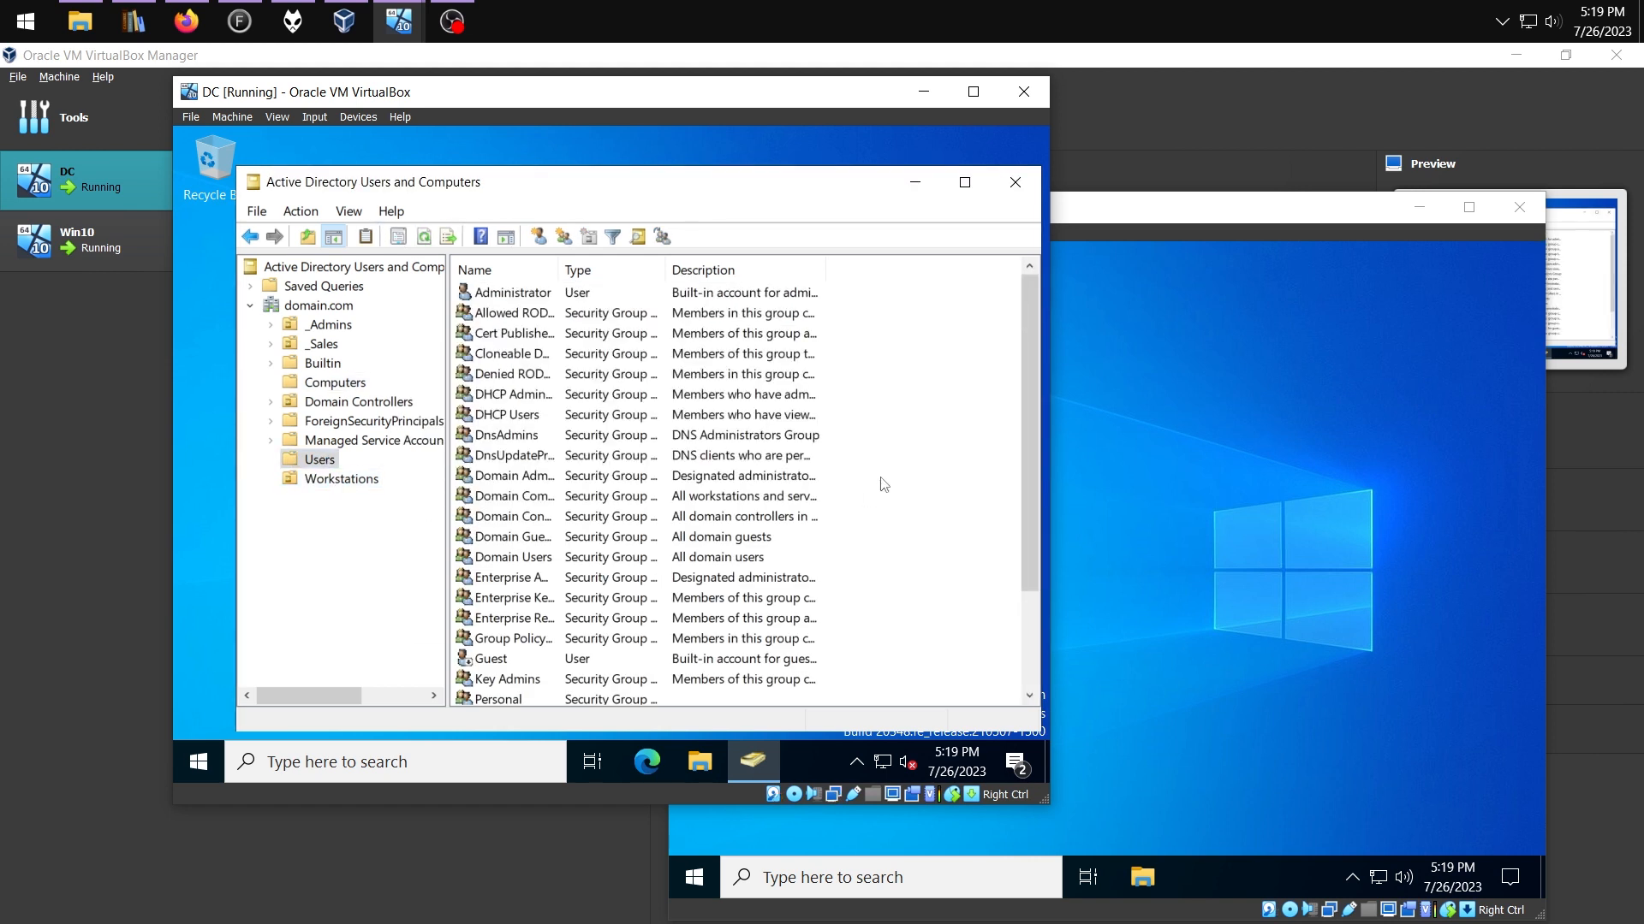
right_click(880, 476)
mouse_move(913, 250)
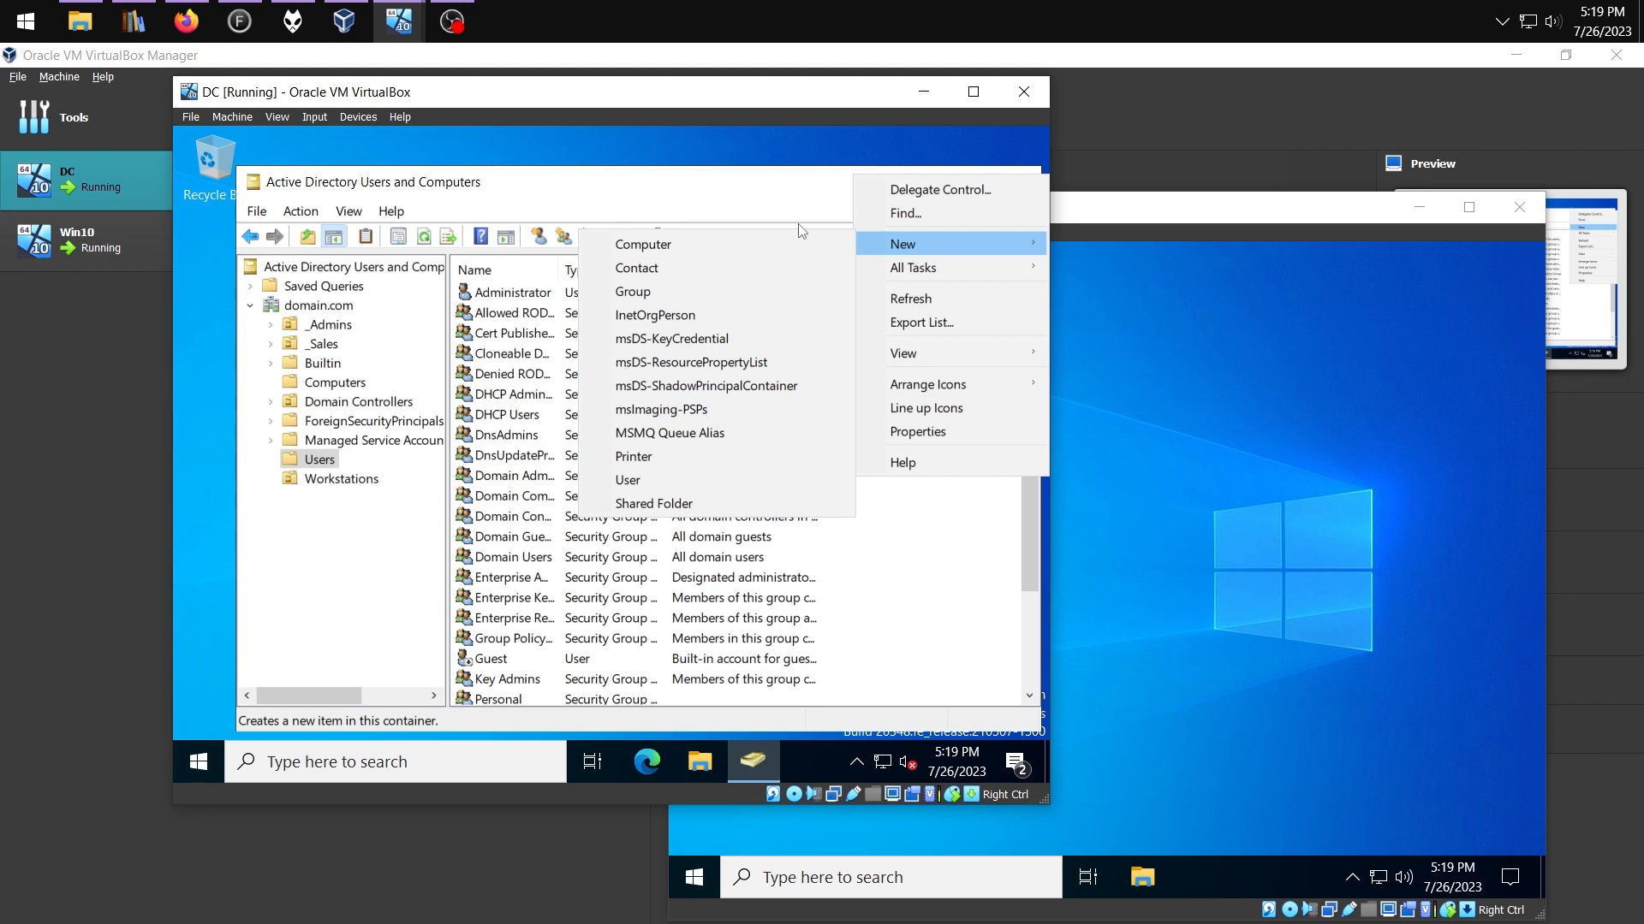
left_click(663, 292)
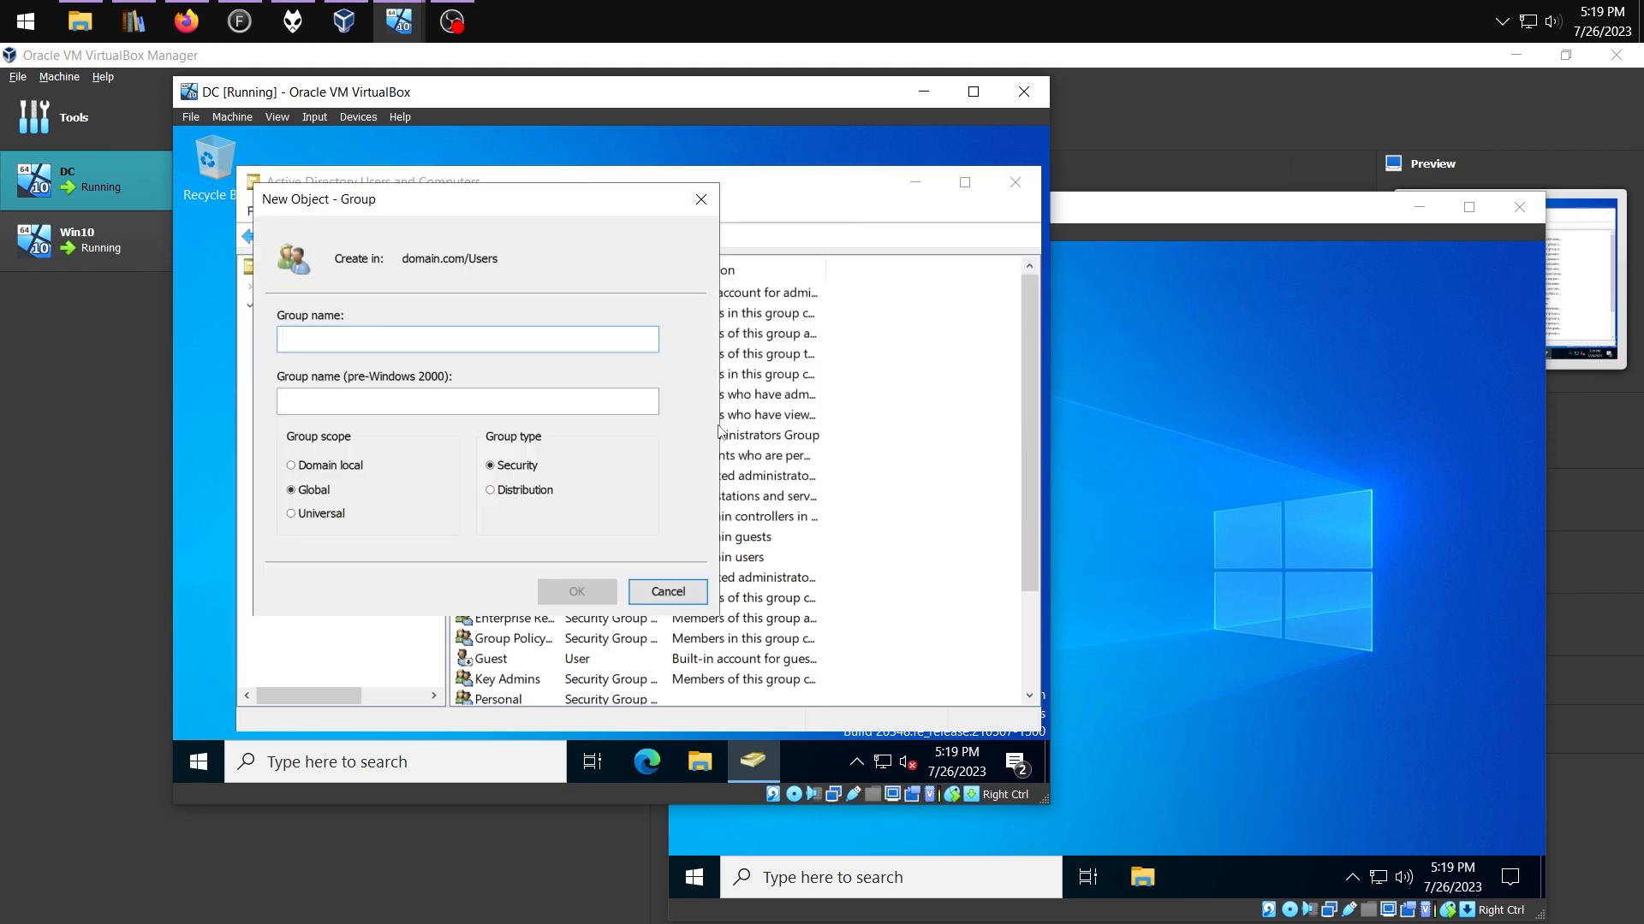
type("Allow ")
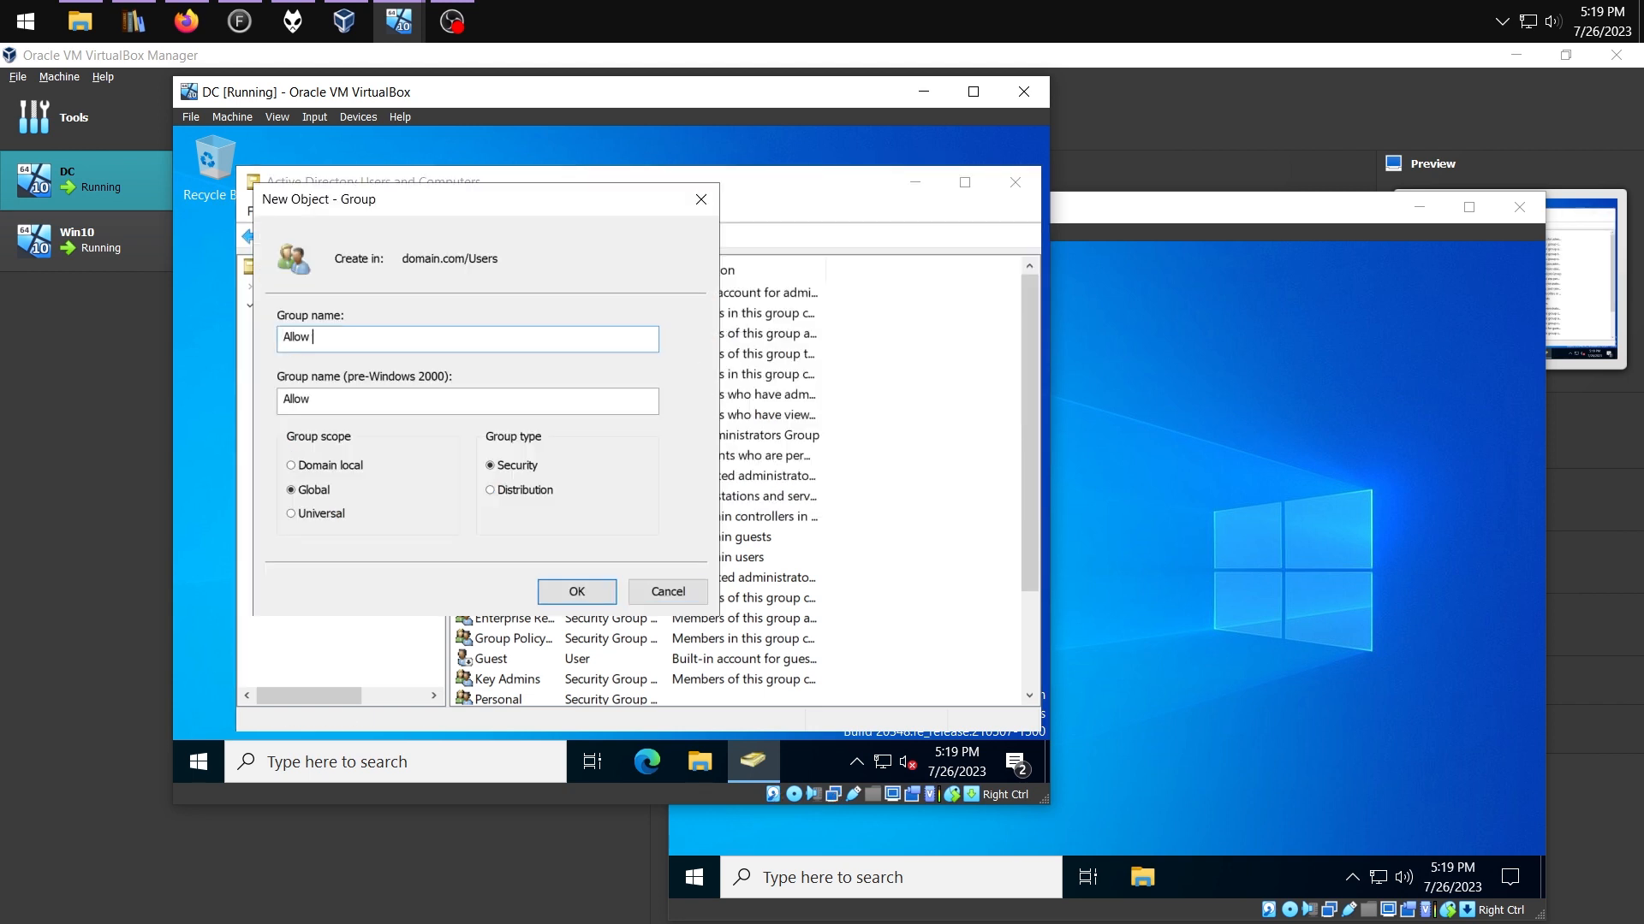
type("Remote Assist")
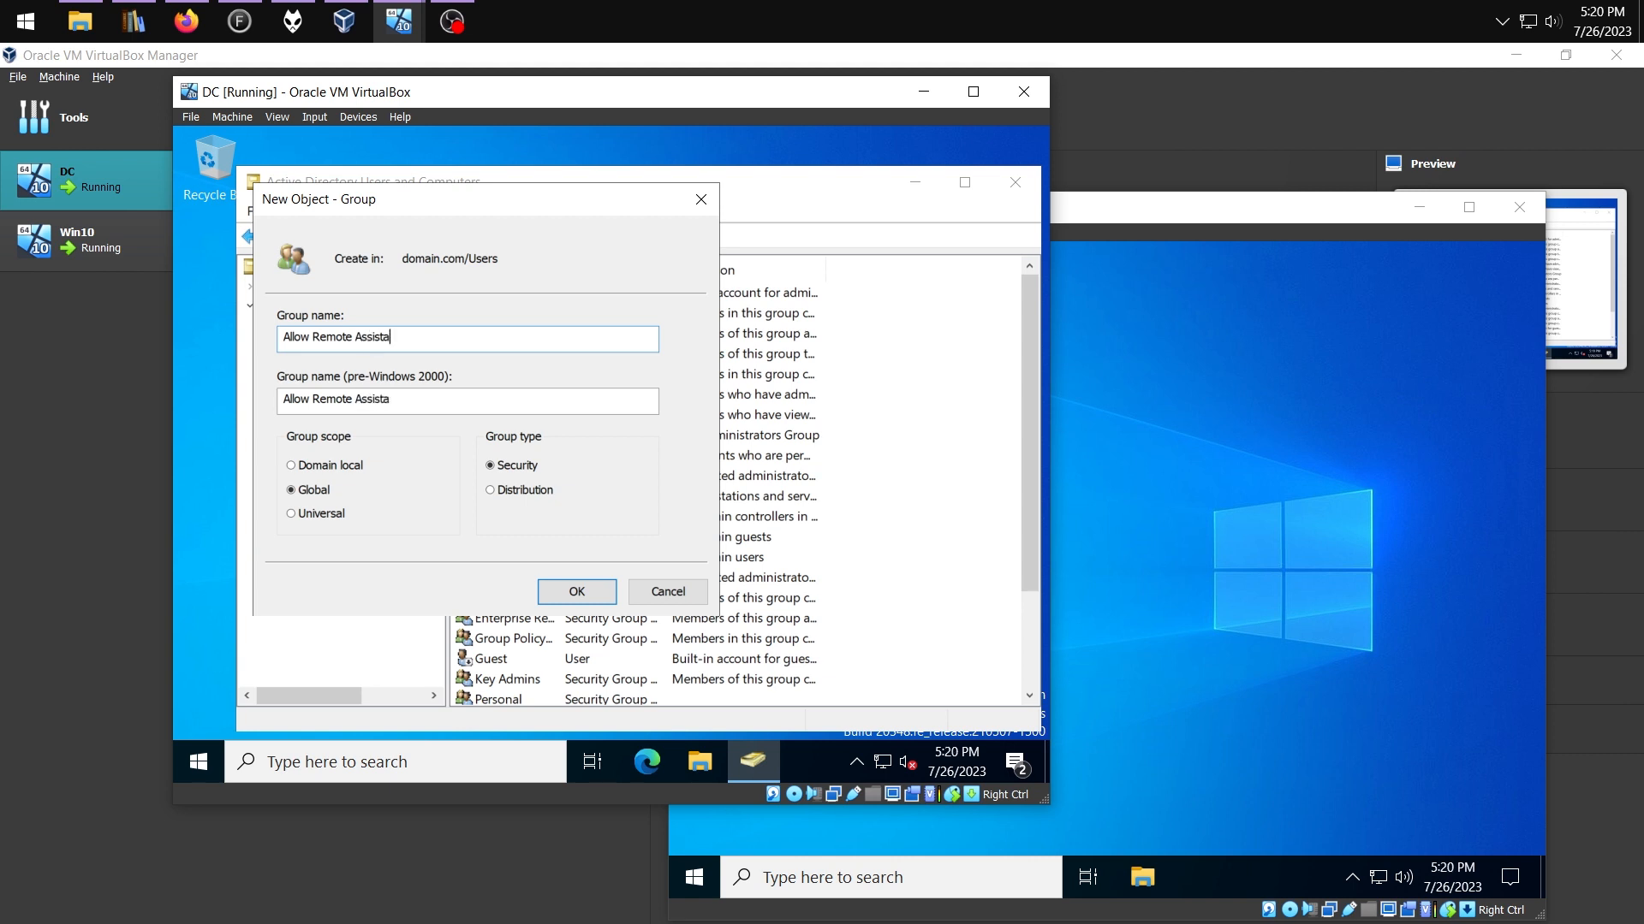
left_click(576, 590)
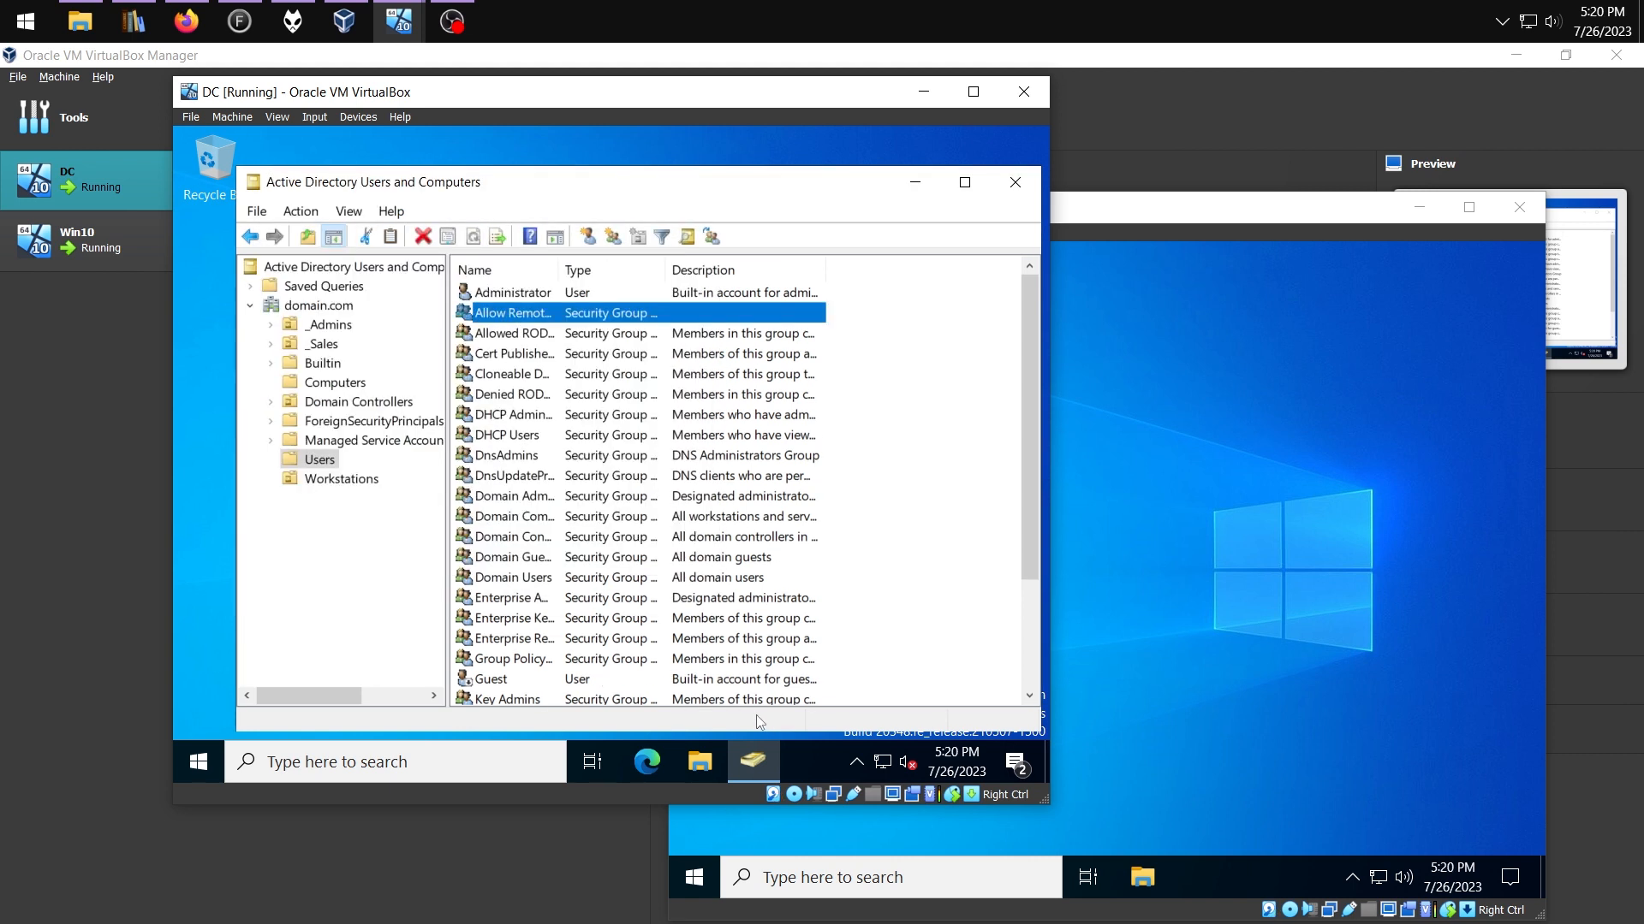
left_click_drag(559, 270, 627, 271)
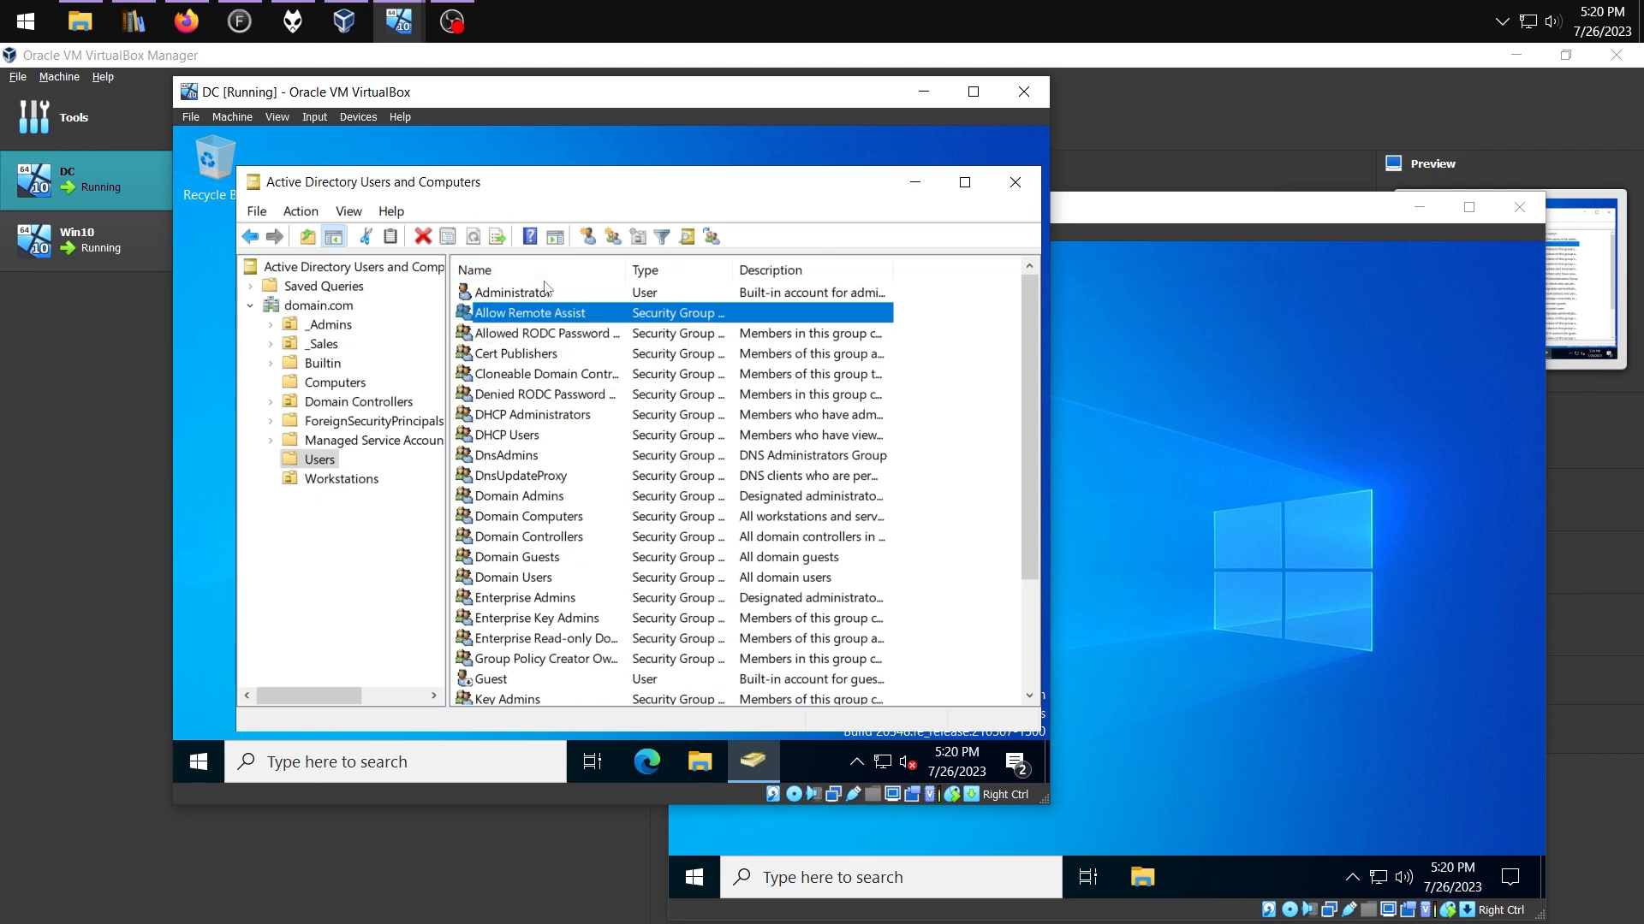
Add Domain Admins as a member of the Allow Remote Assist group and save
right_click(524, 306)
left_click(605, 510)
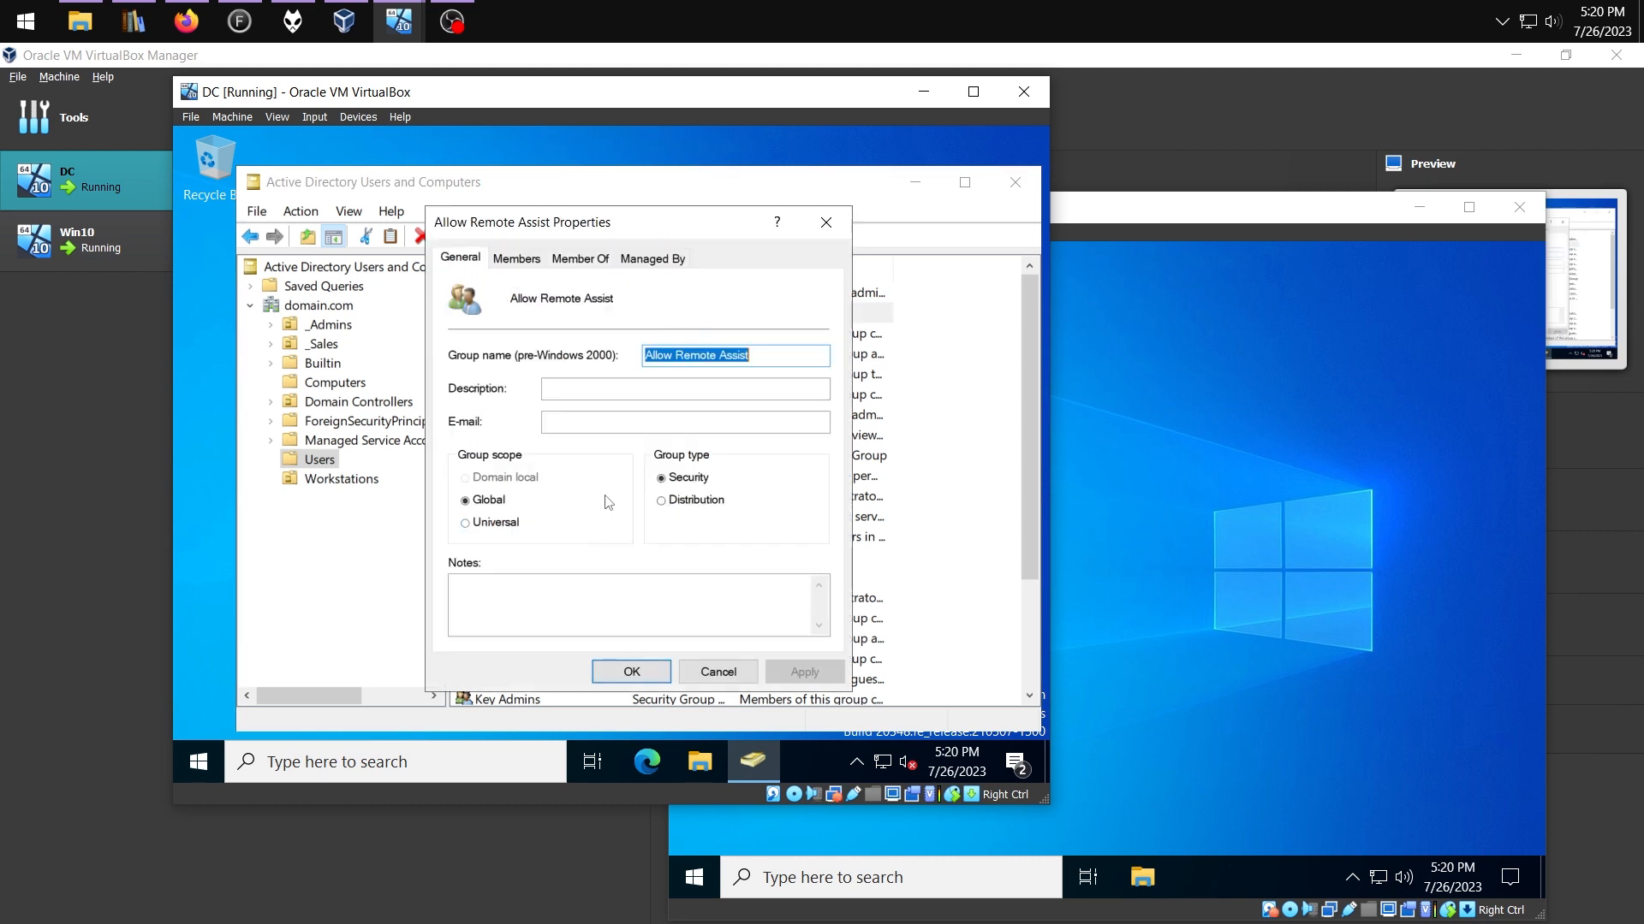
left_click(517, 257)
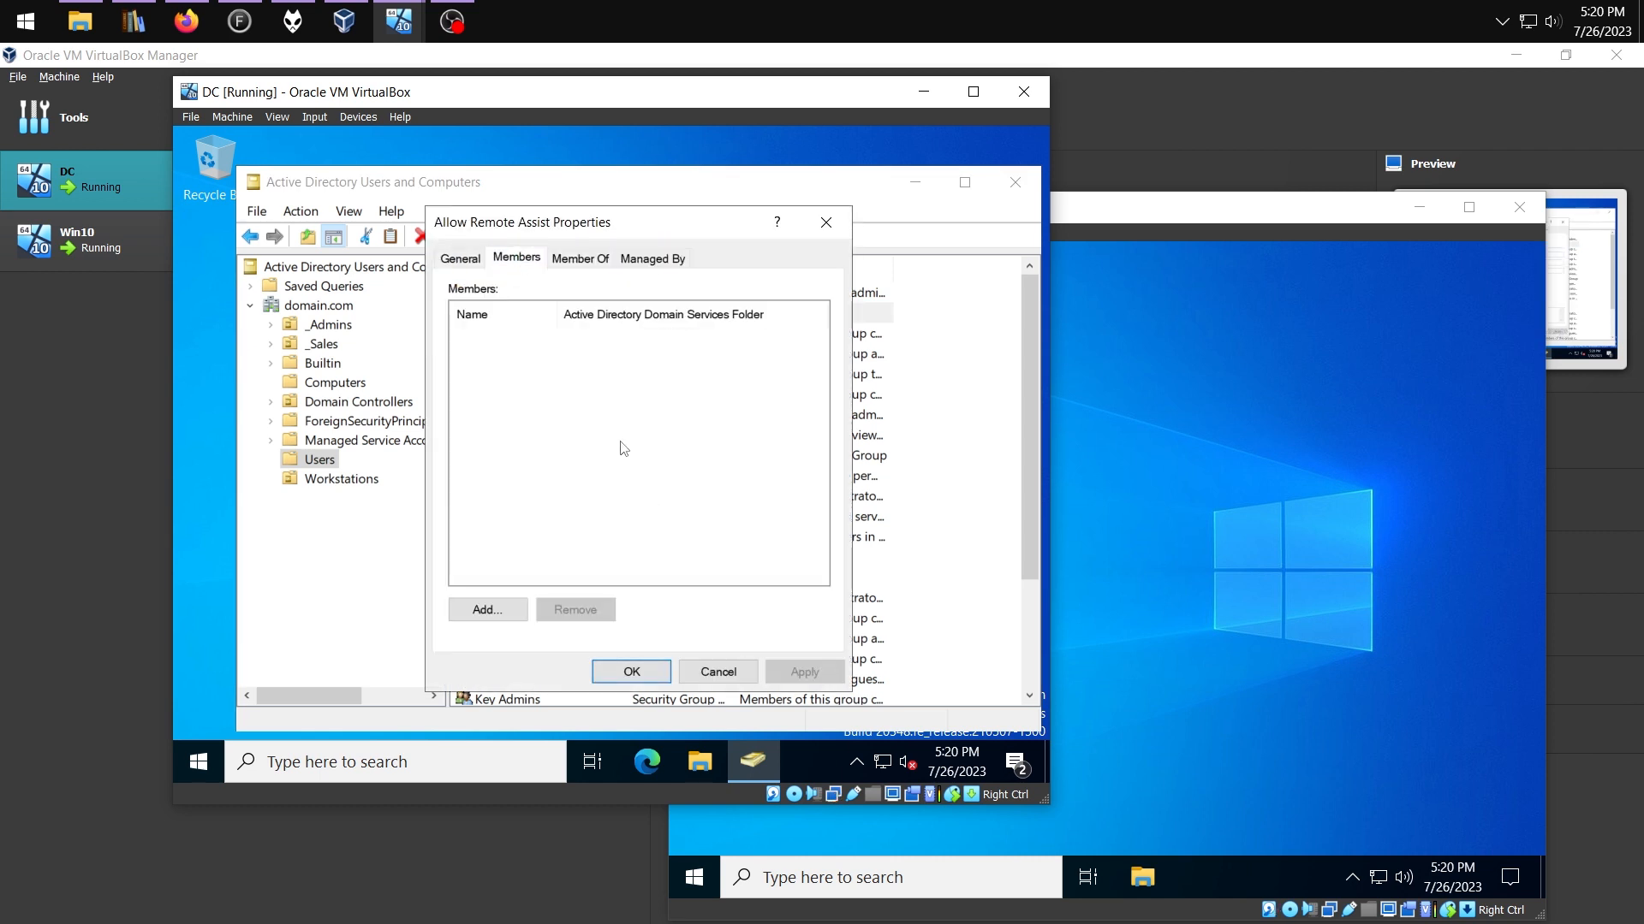
left_click(487, 610)
type("domain admins")
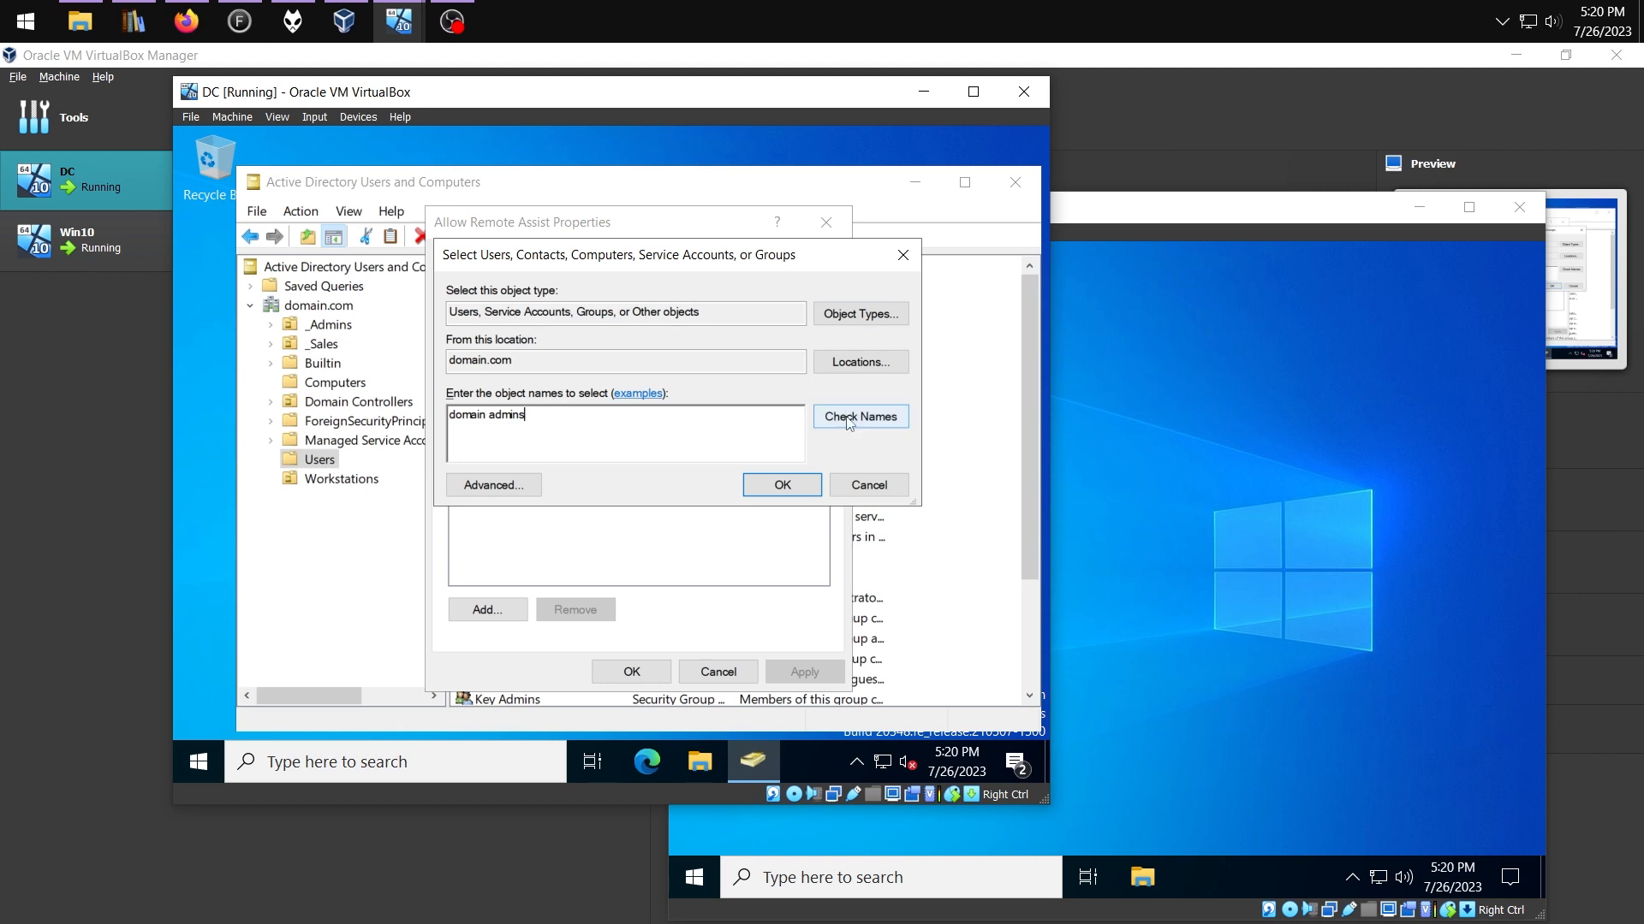
left_click(900, 410)
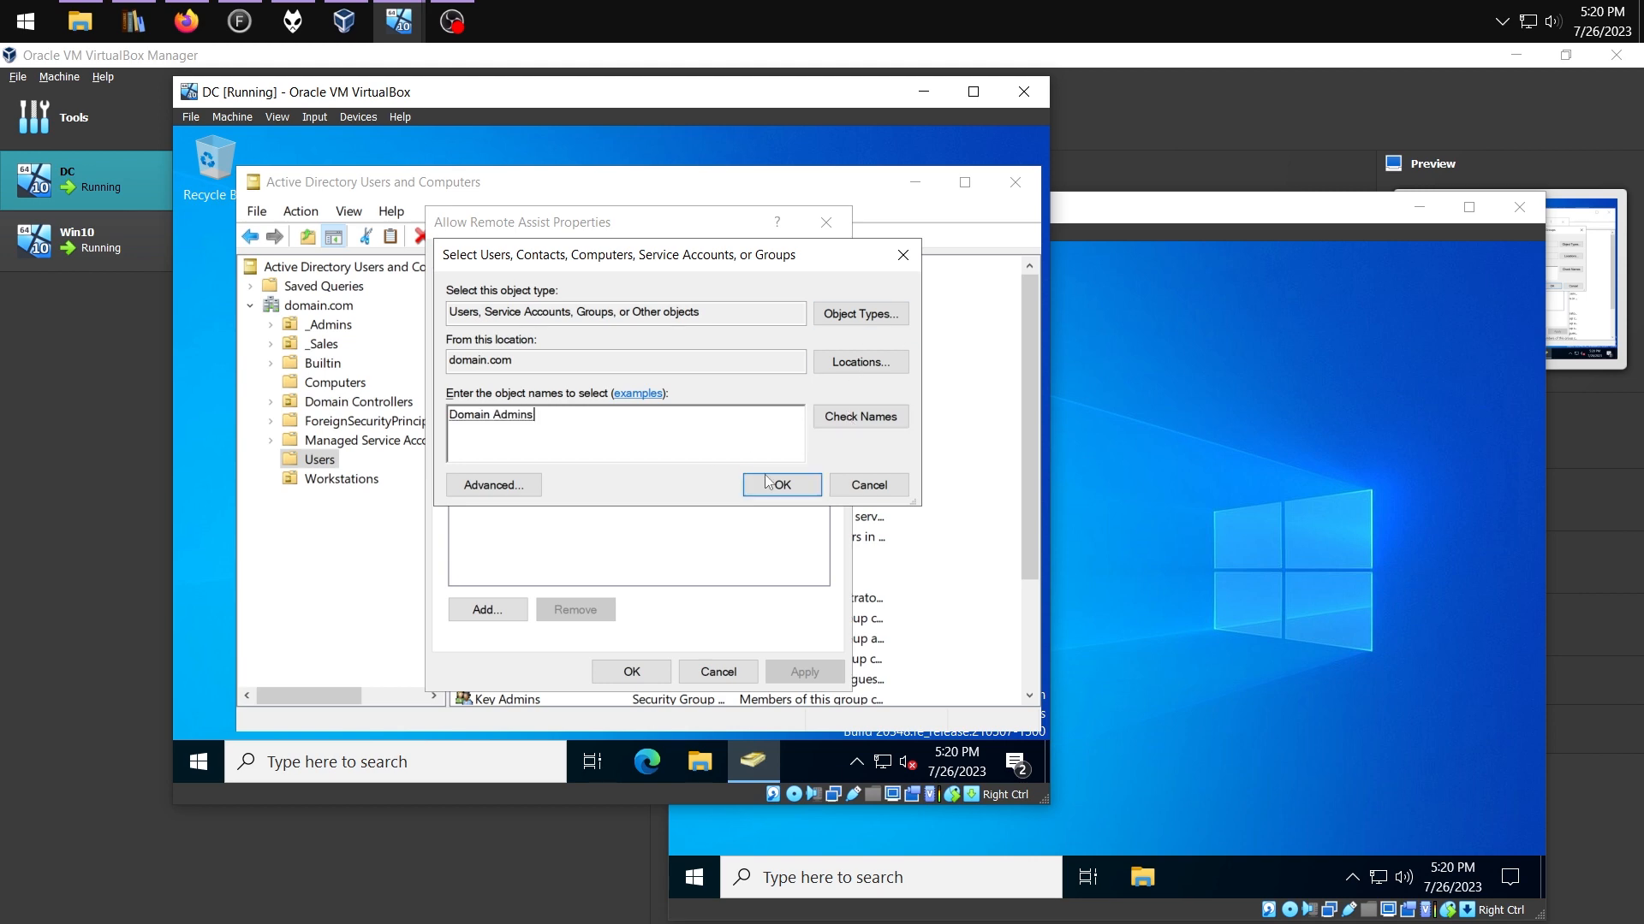
left_click(781, 484)
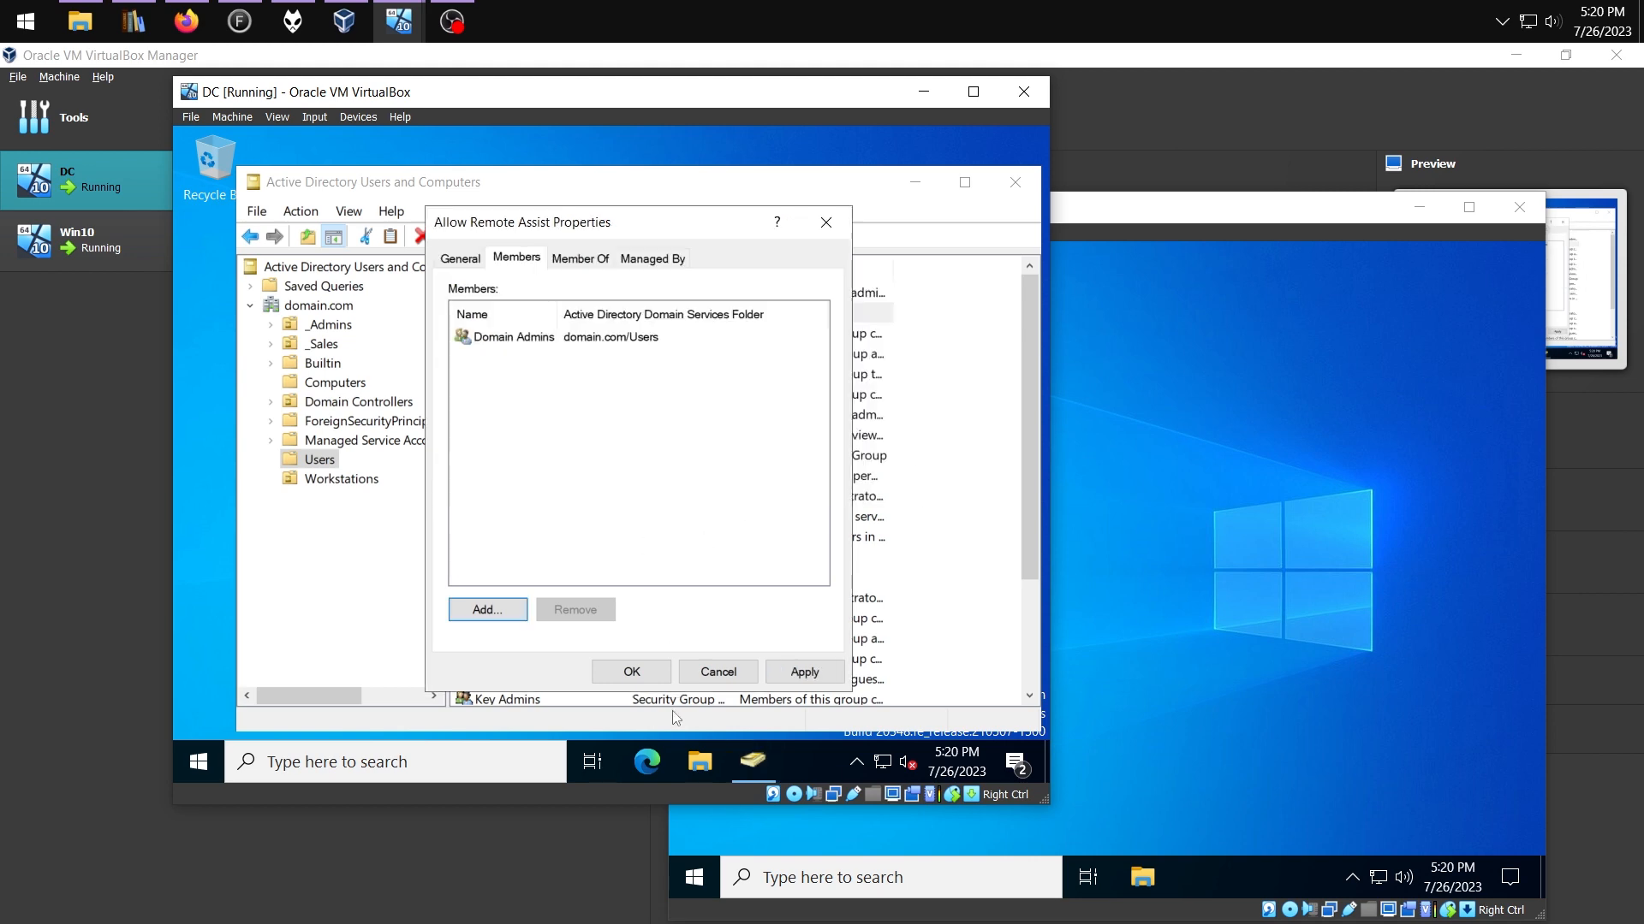
left_click(638, 672)
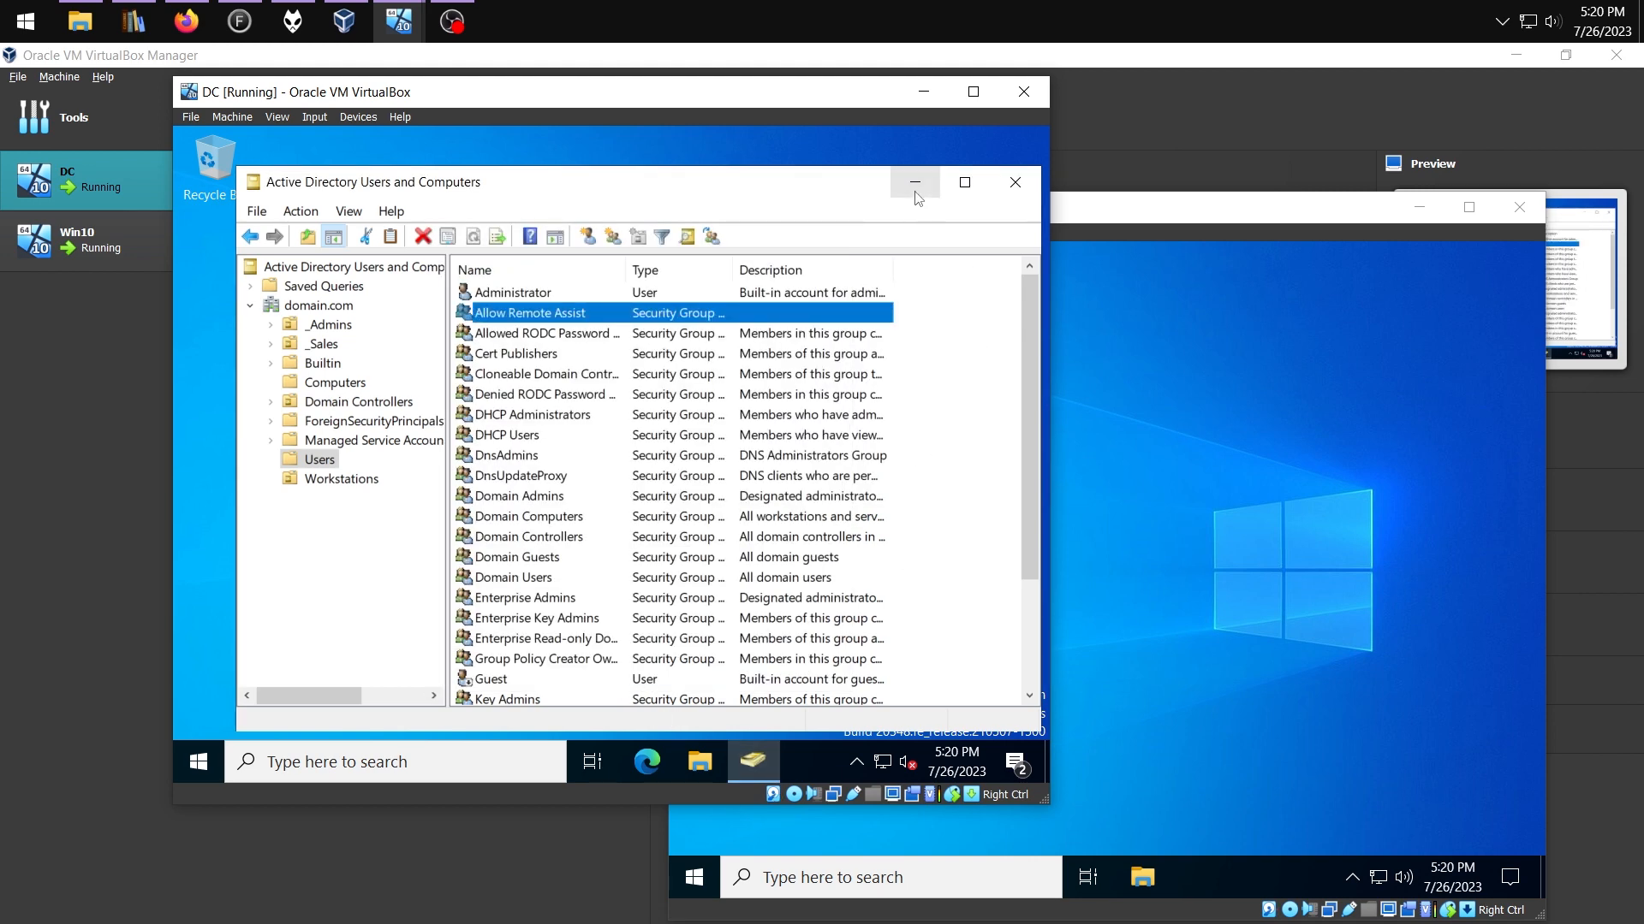
left_click(915, 182)
In Group Policy Management, create a new GPO named Allow Remote Assist
left_click(496, 759)
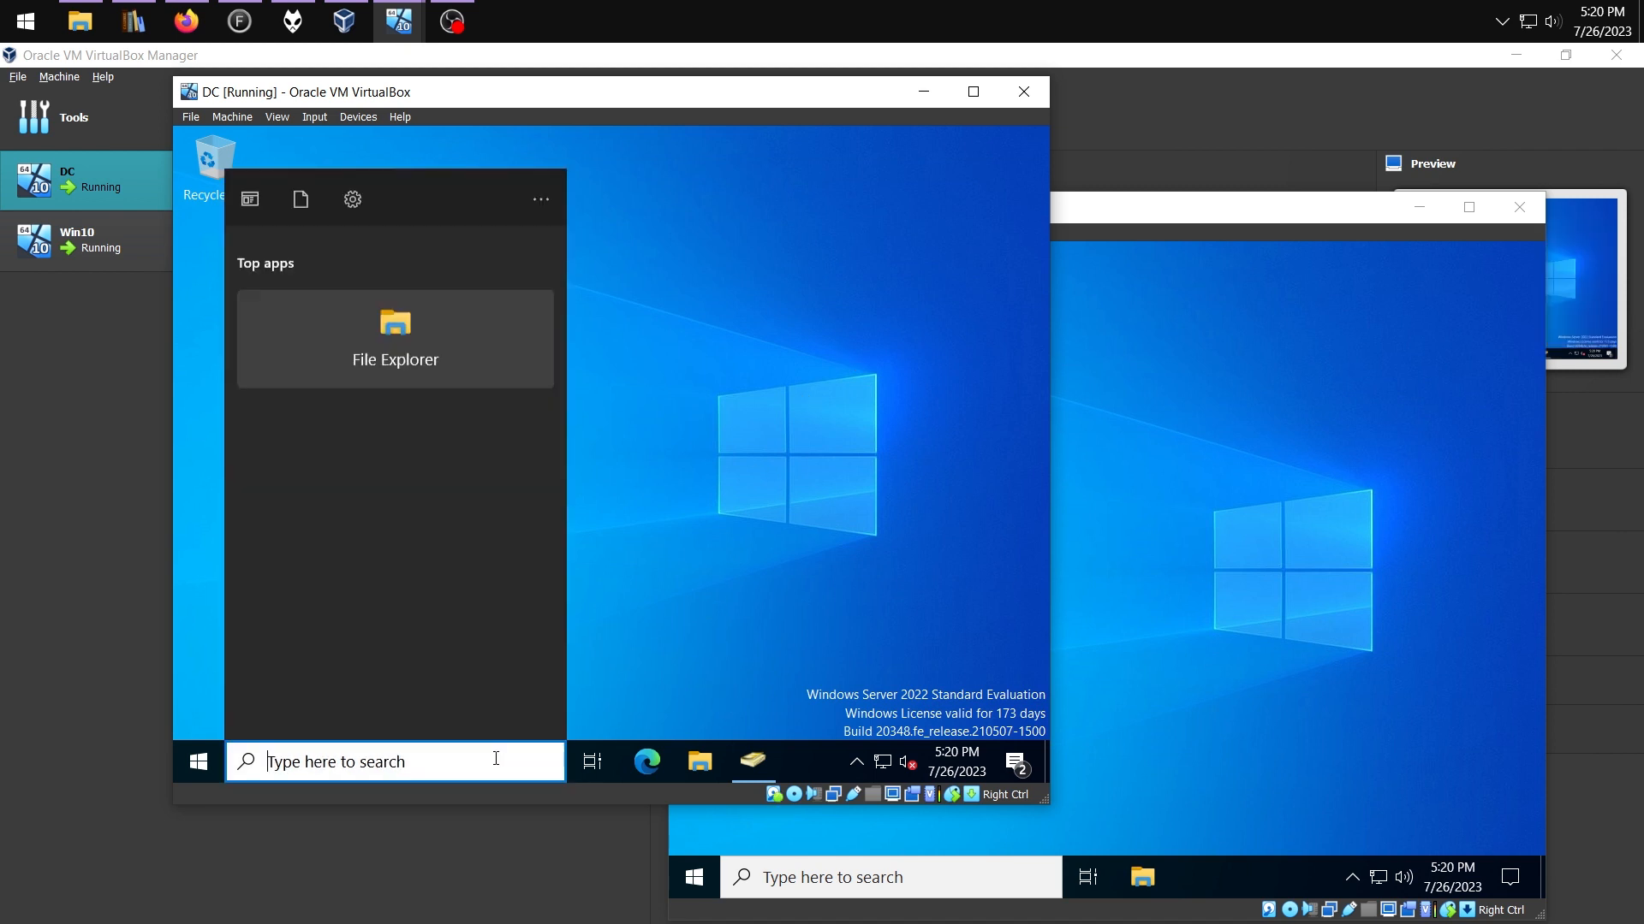
type("group")
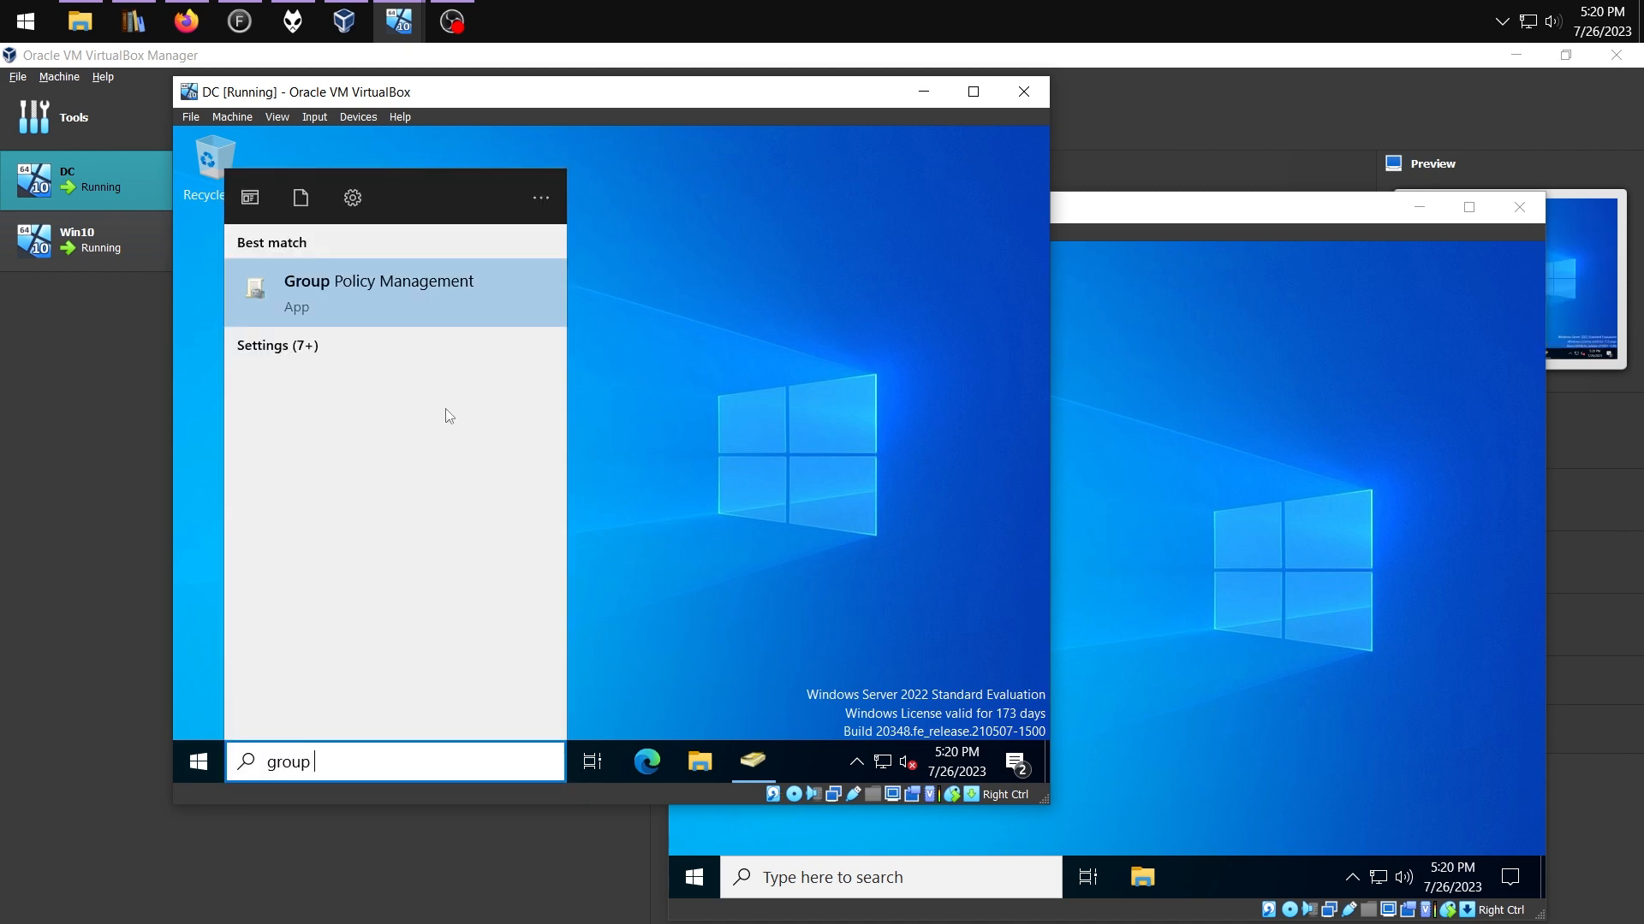
left_click(411, 315)
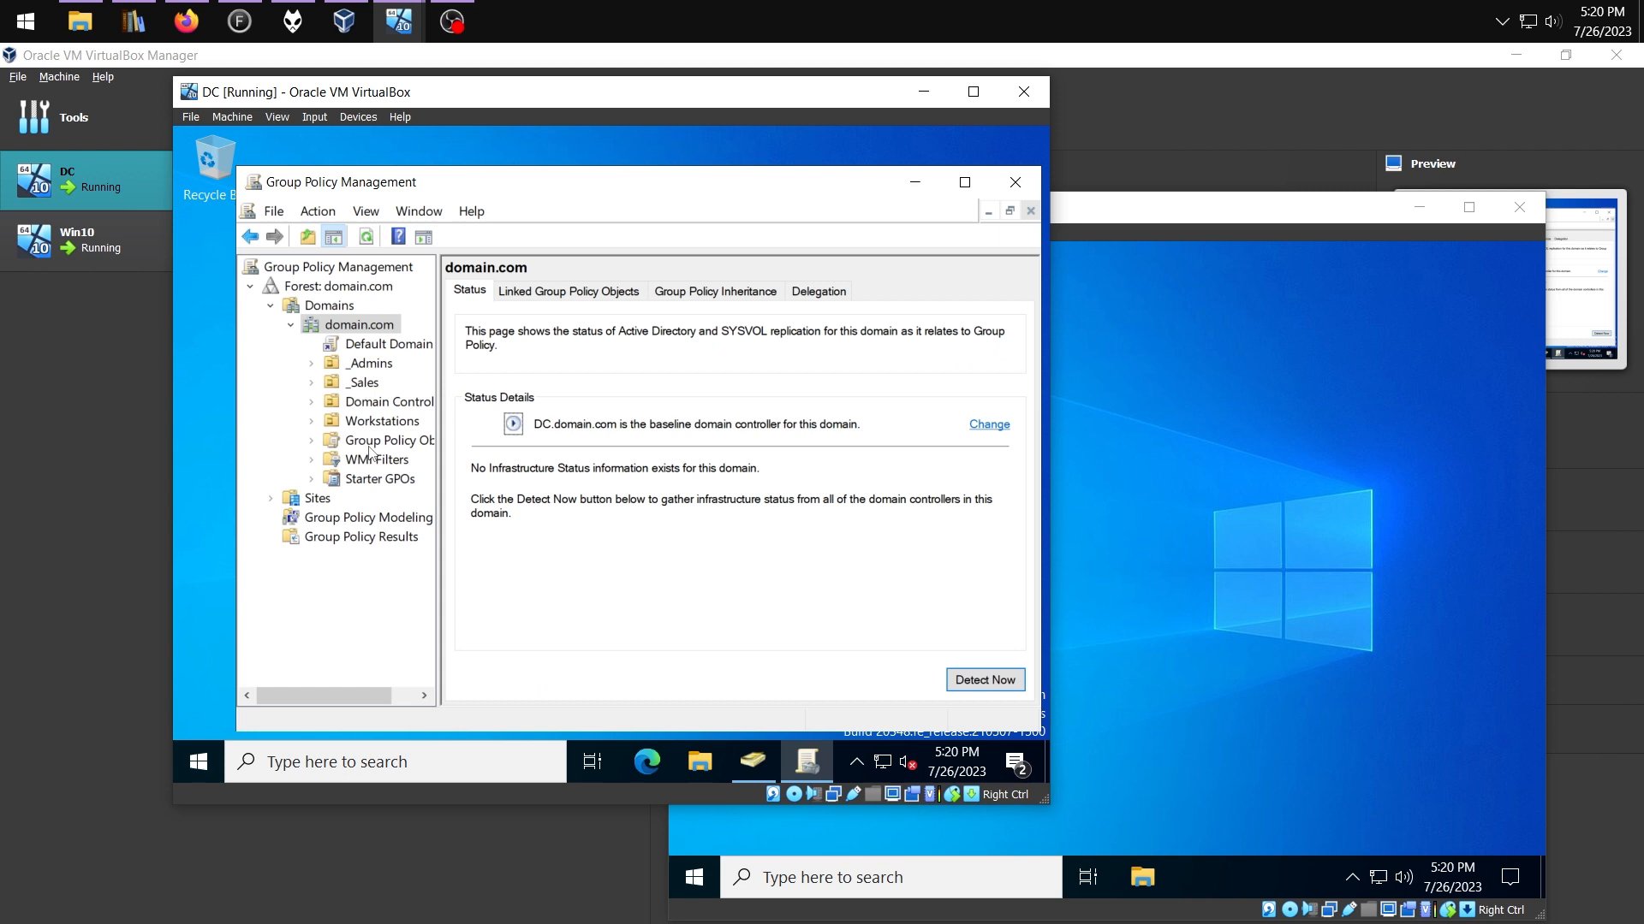
left_click(389, 441)
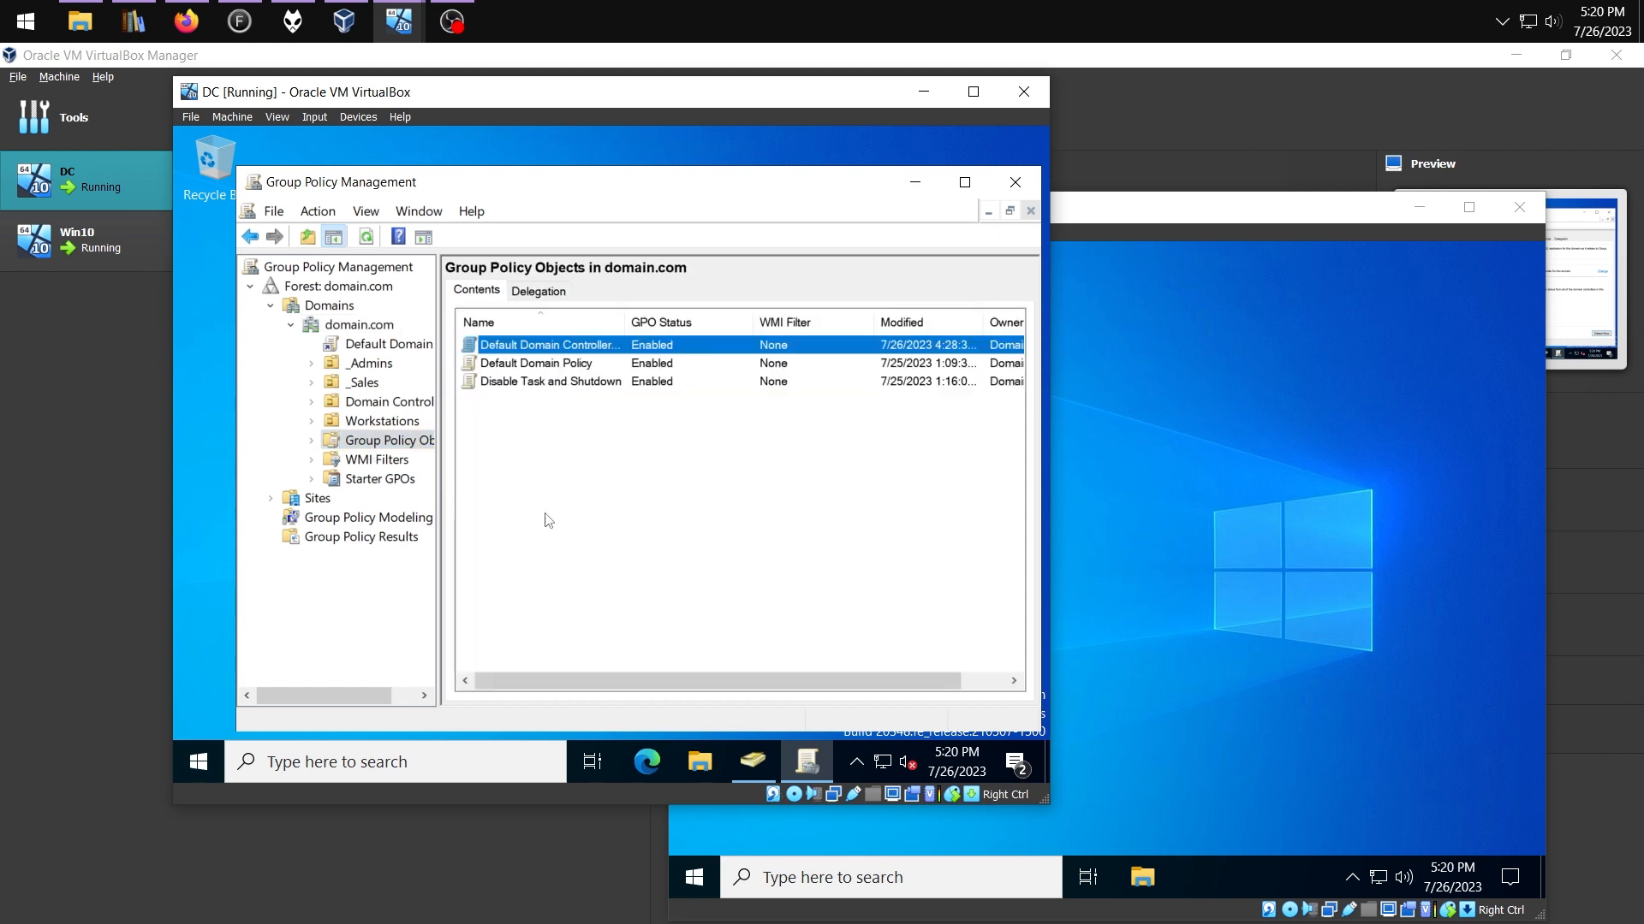
right_click(546, 466)
left_click(603, 475)
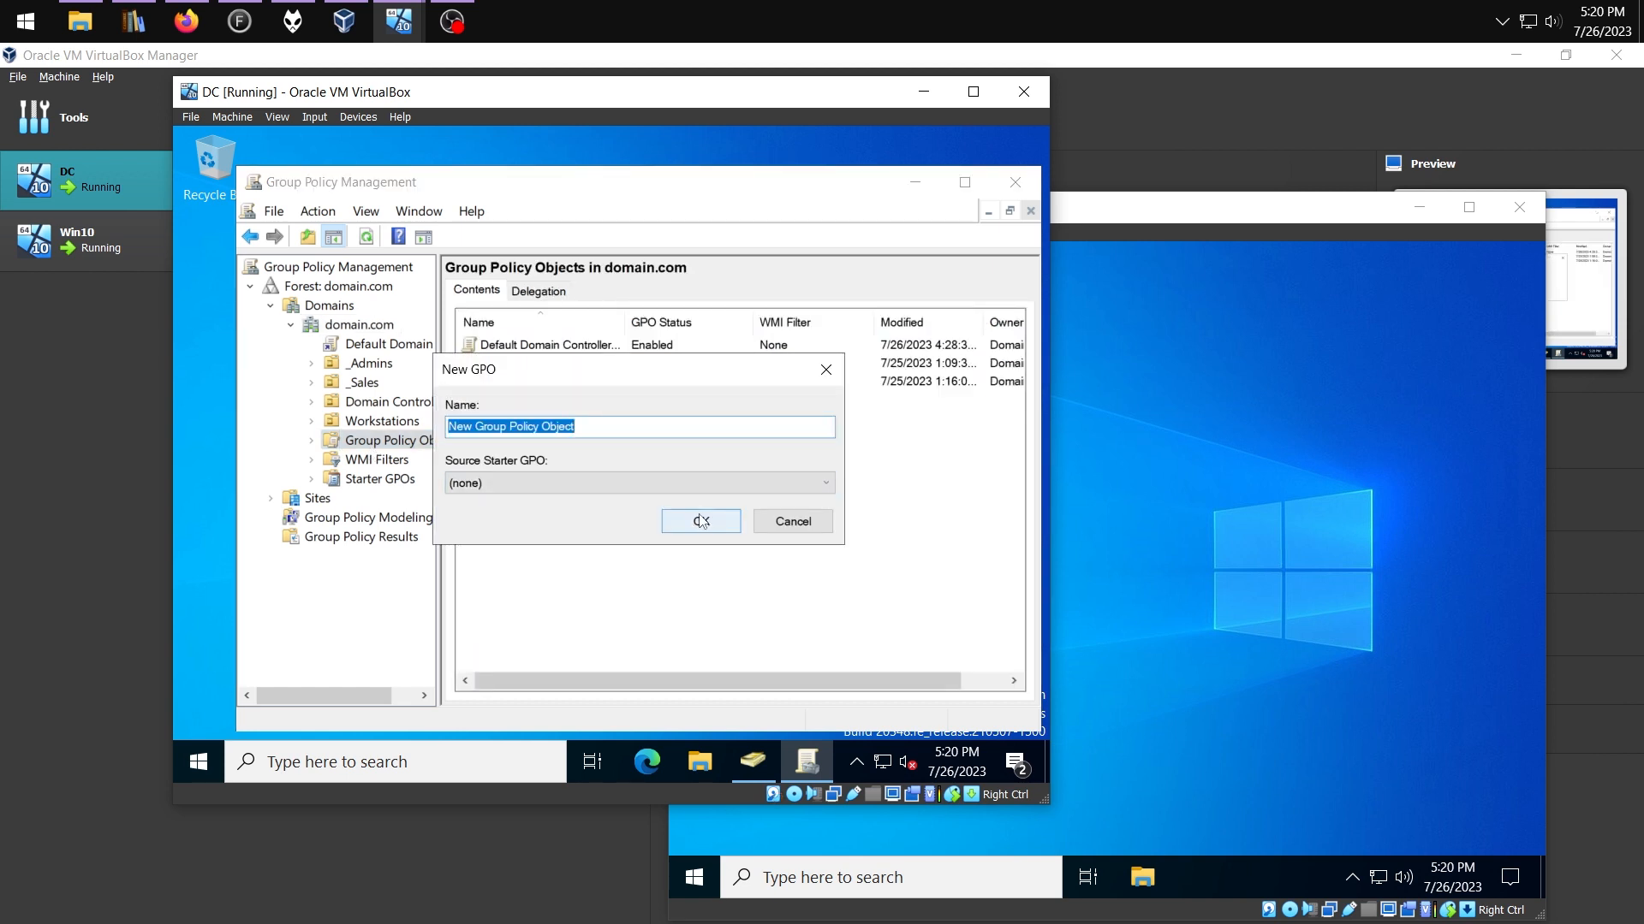
type("Allow Remote Assist")
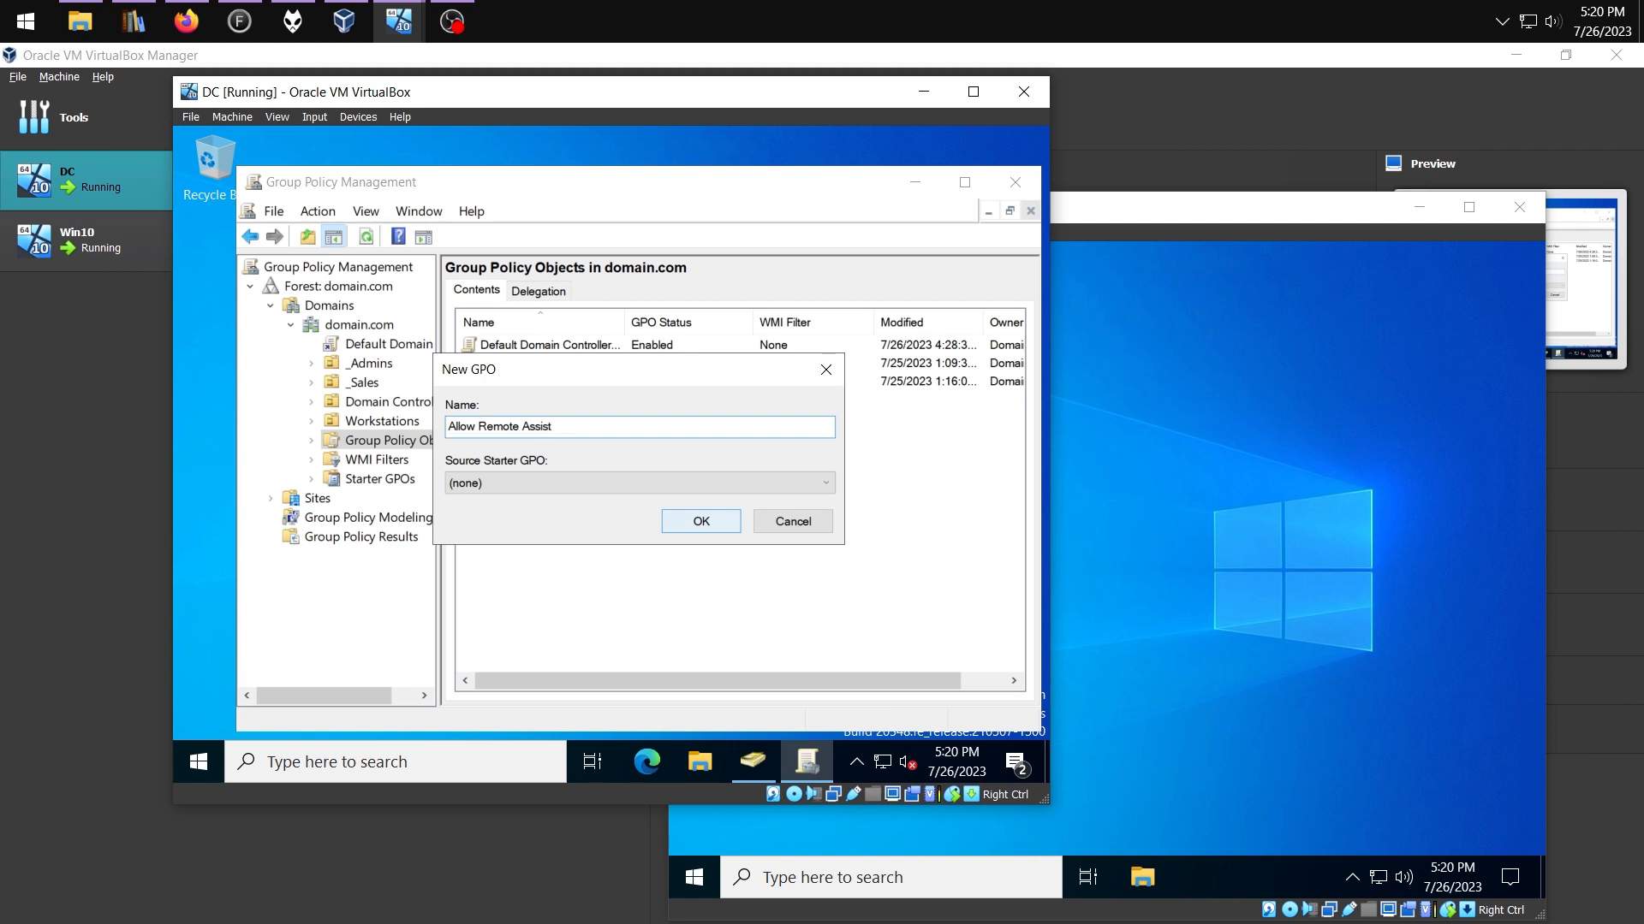
left_click(697, 519)
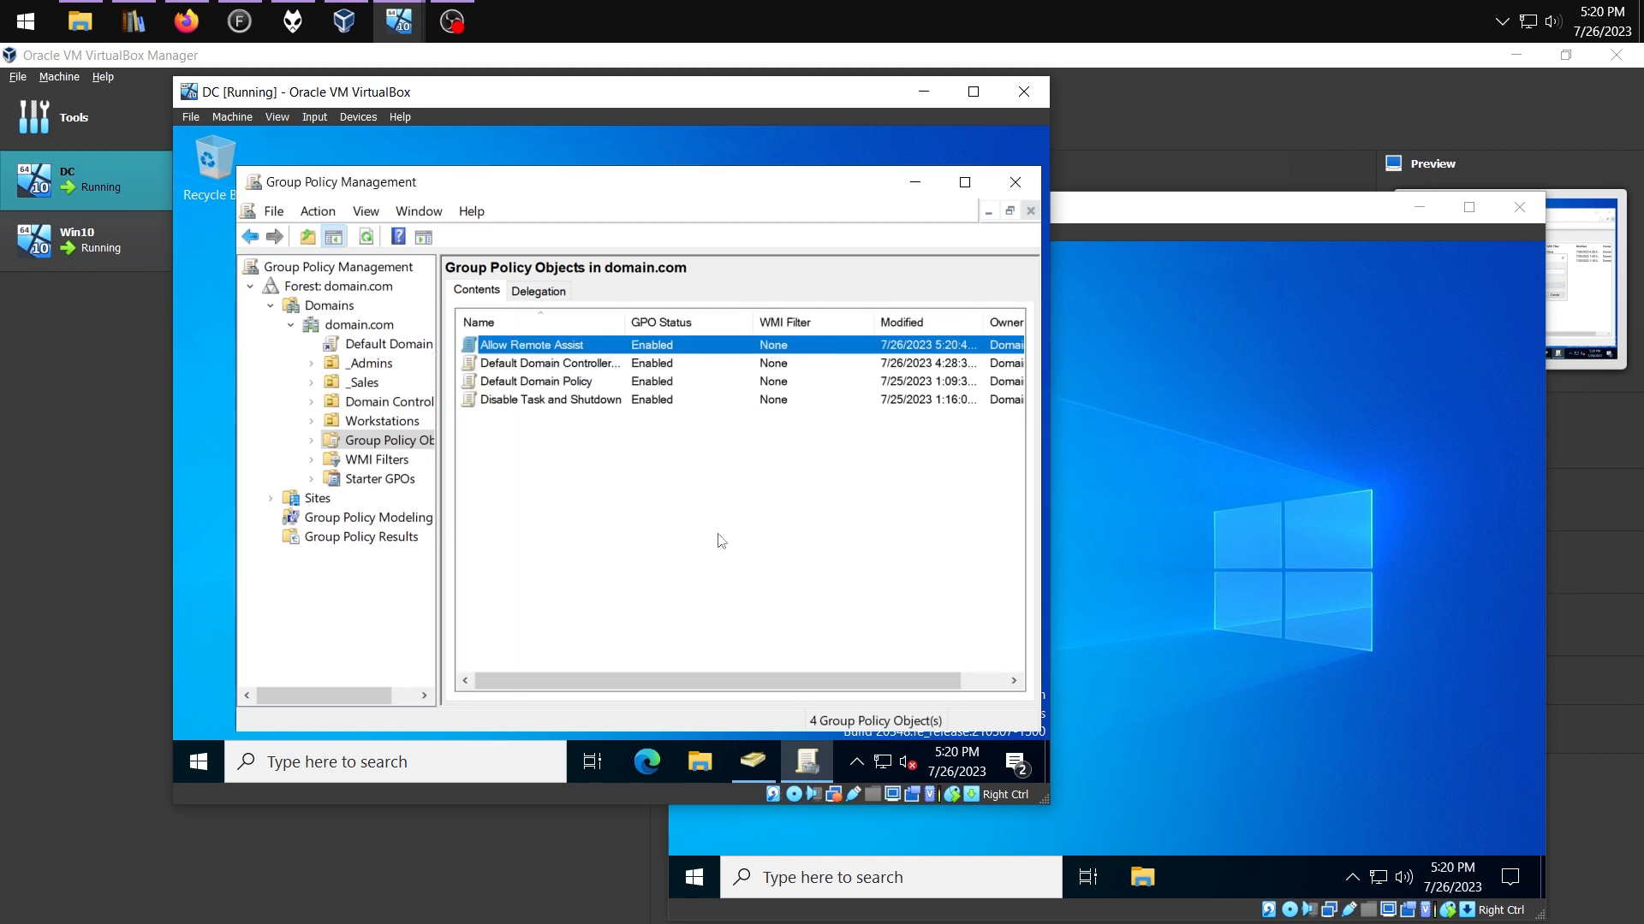
Enable Configure Offer Remote Assistance in the GPO with the Allow Remote Assist group as helpers
right_click(540, 350)
left_click(569, 360)
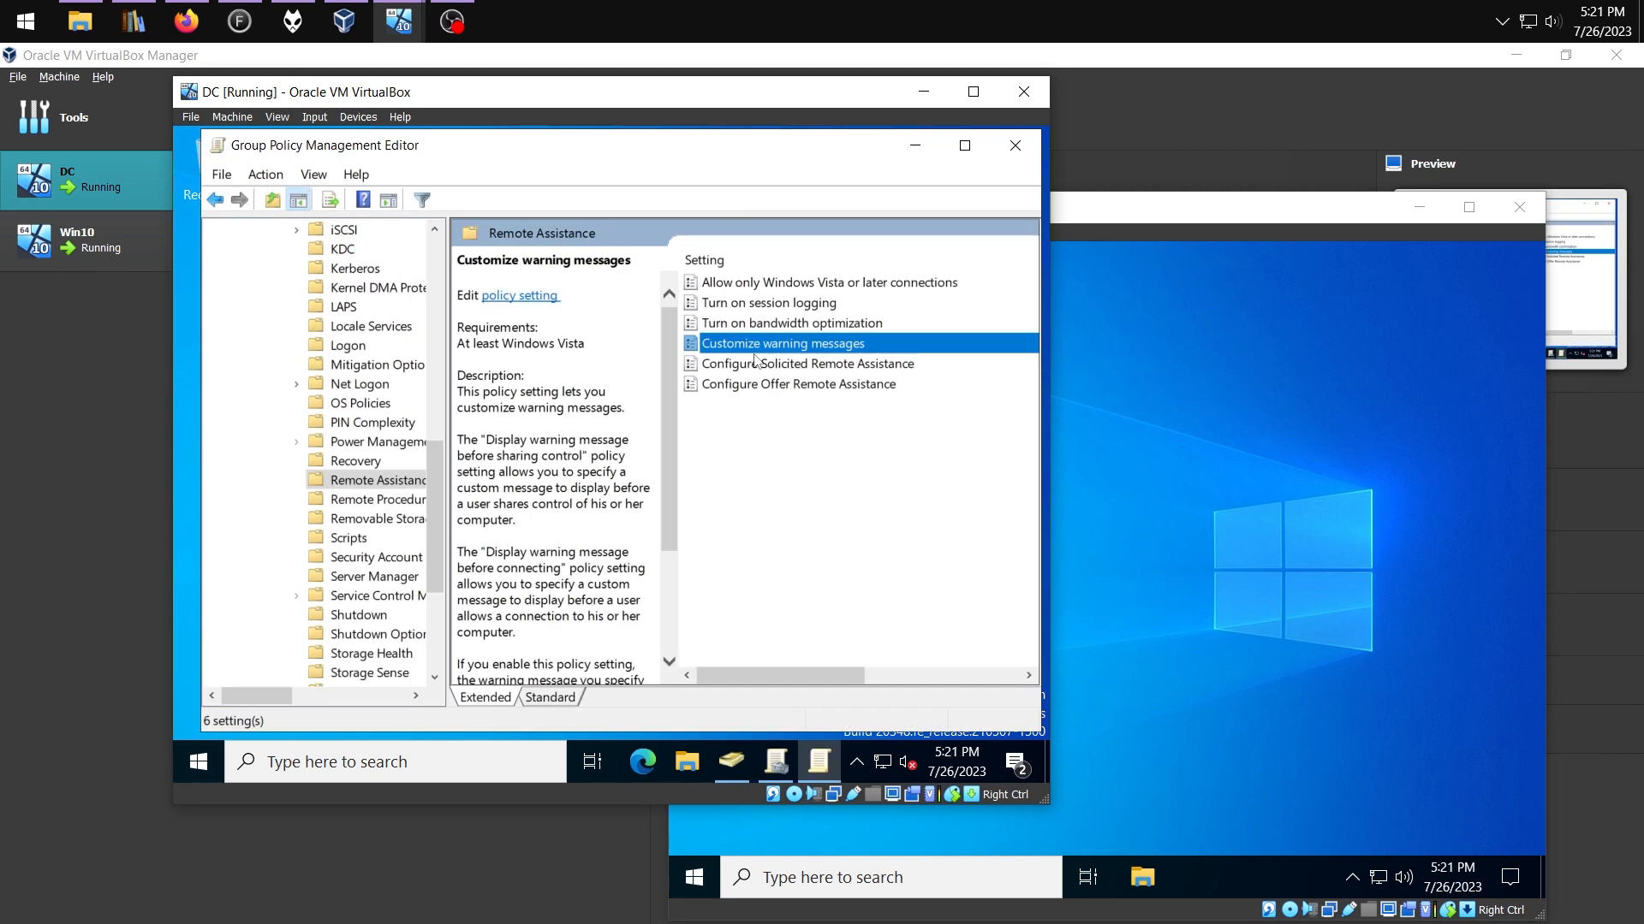
left_click(766, 364)
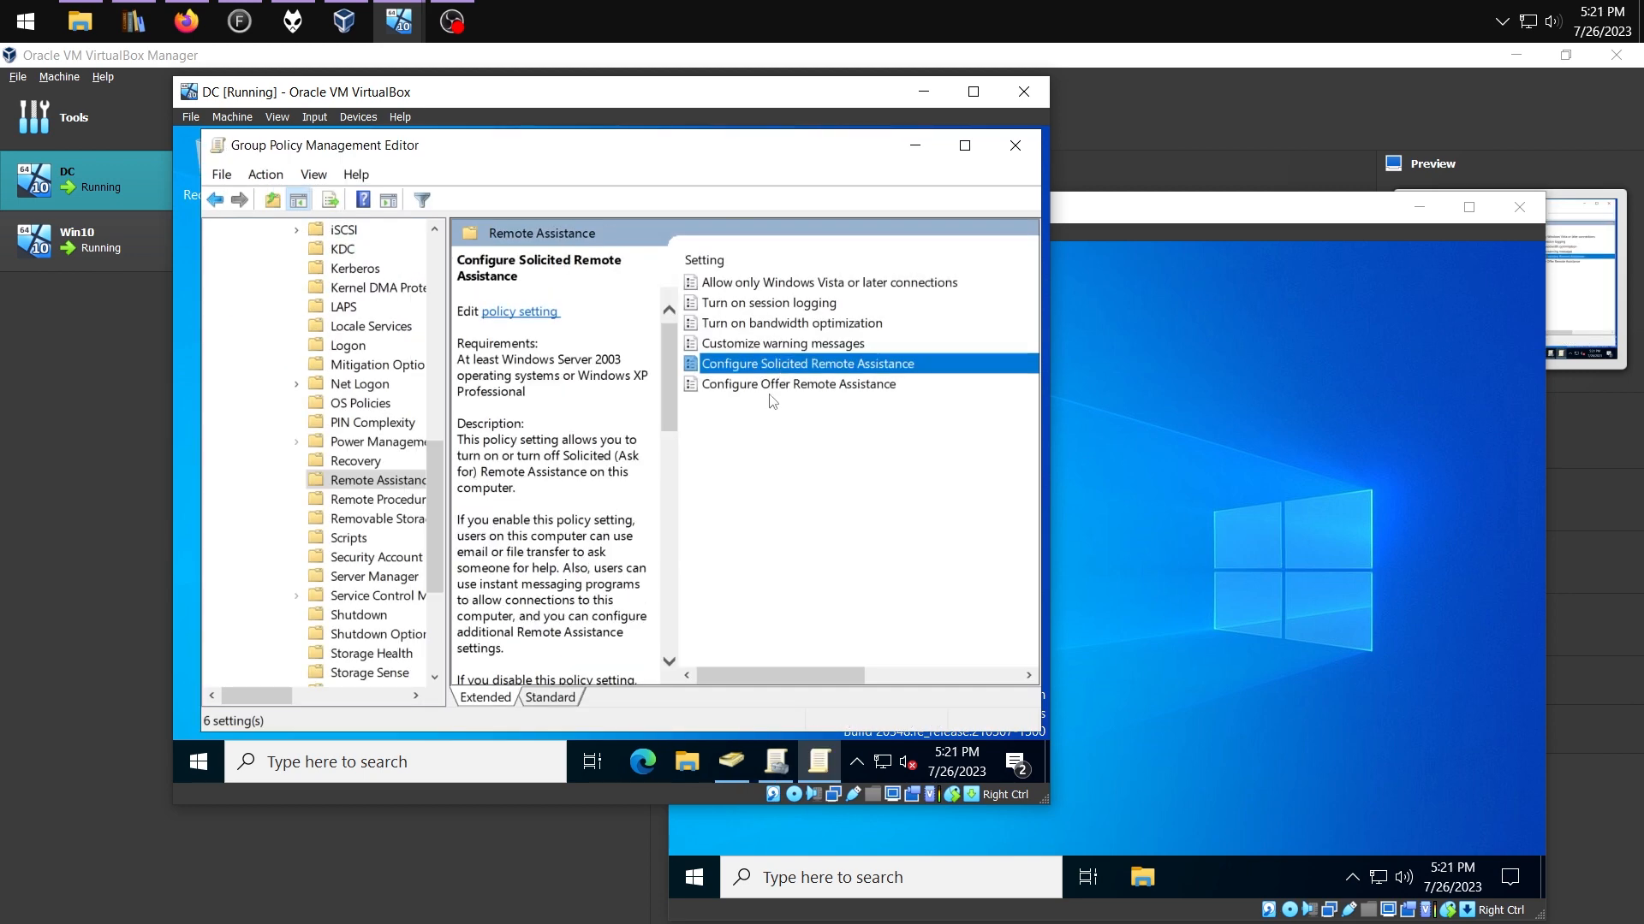
left_click(783, 387)
double_click(782, 390)
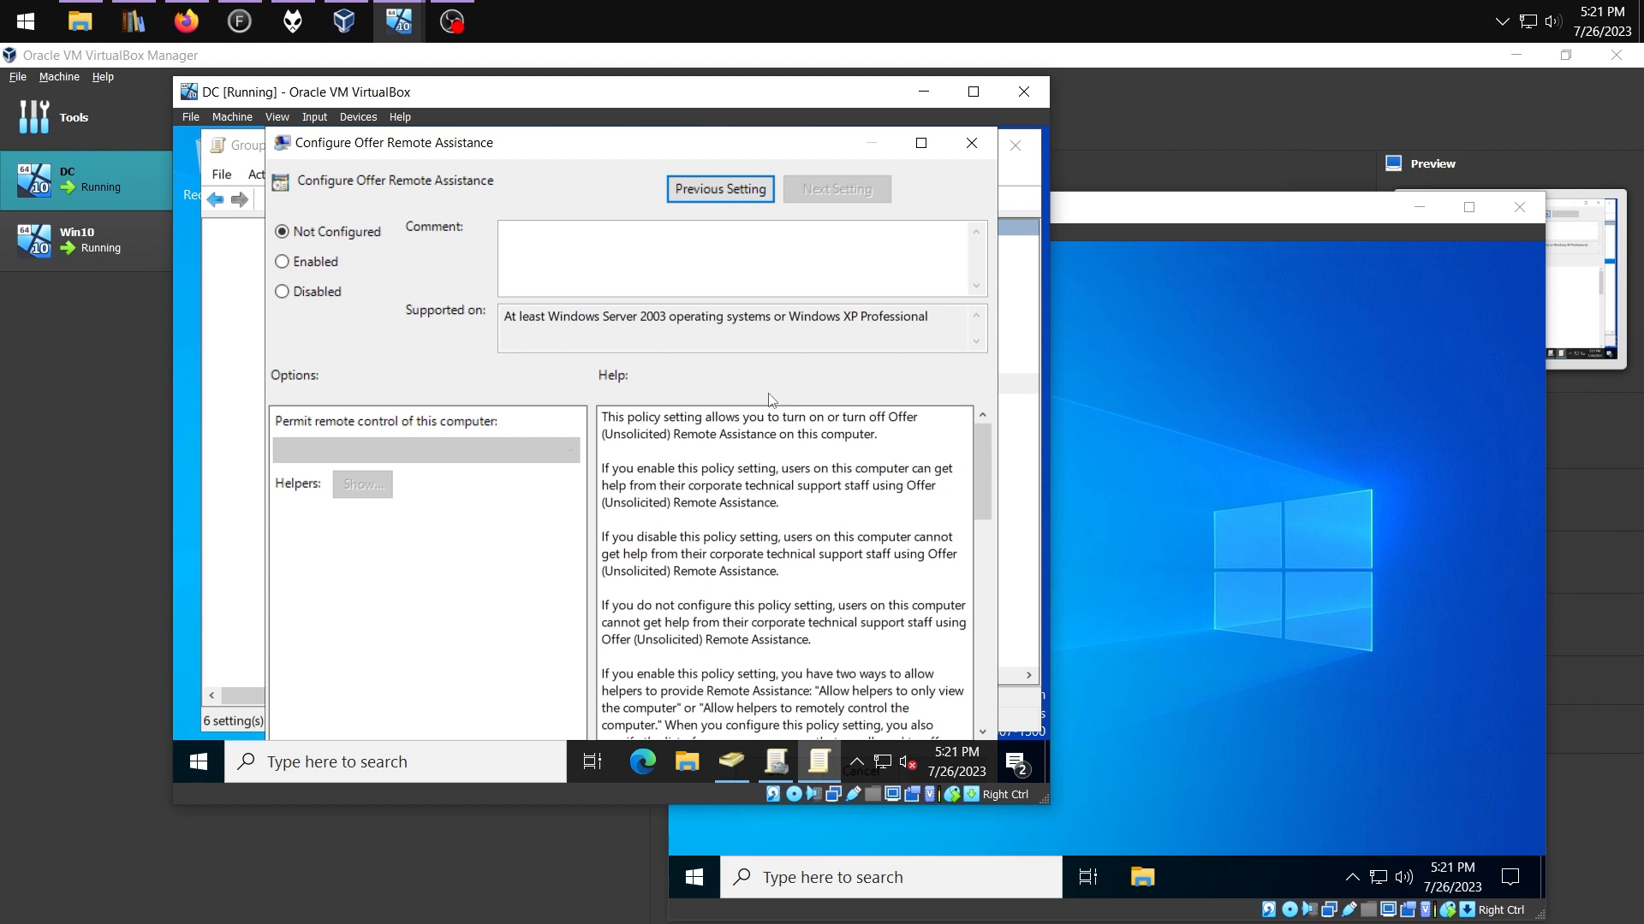
left_click(303, 263)
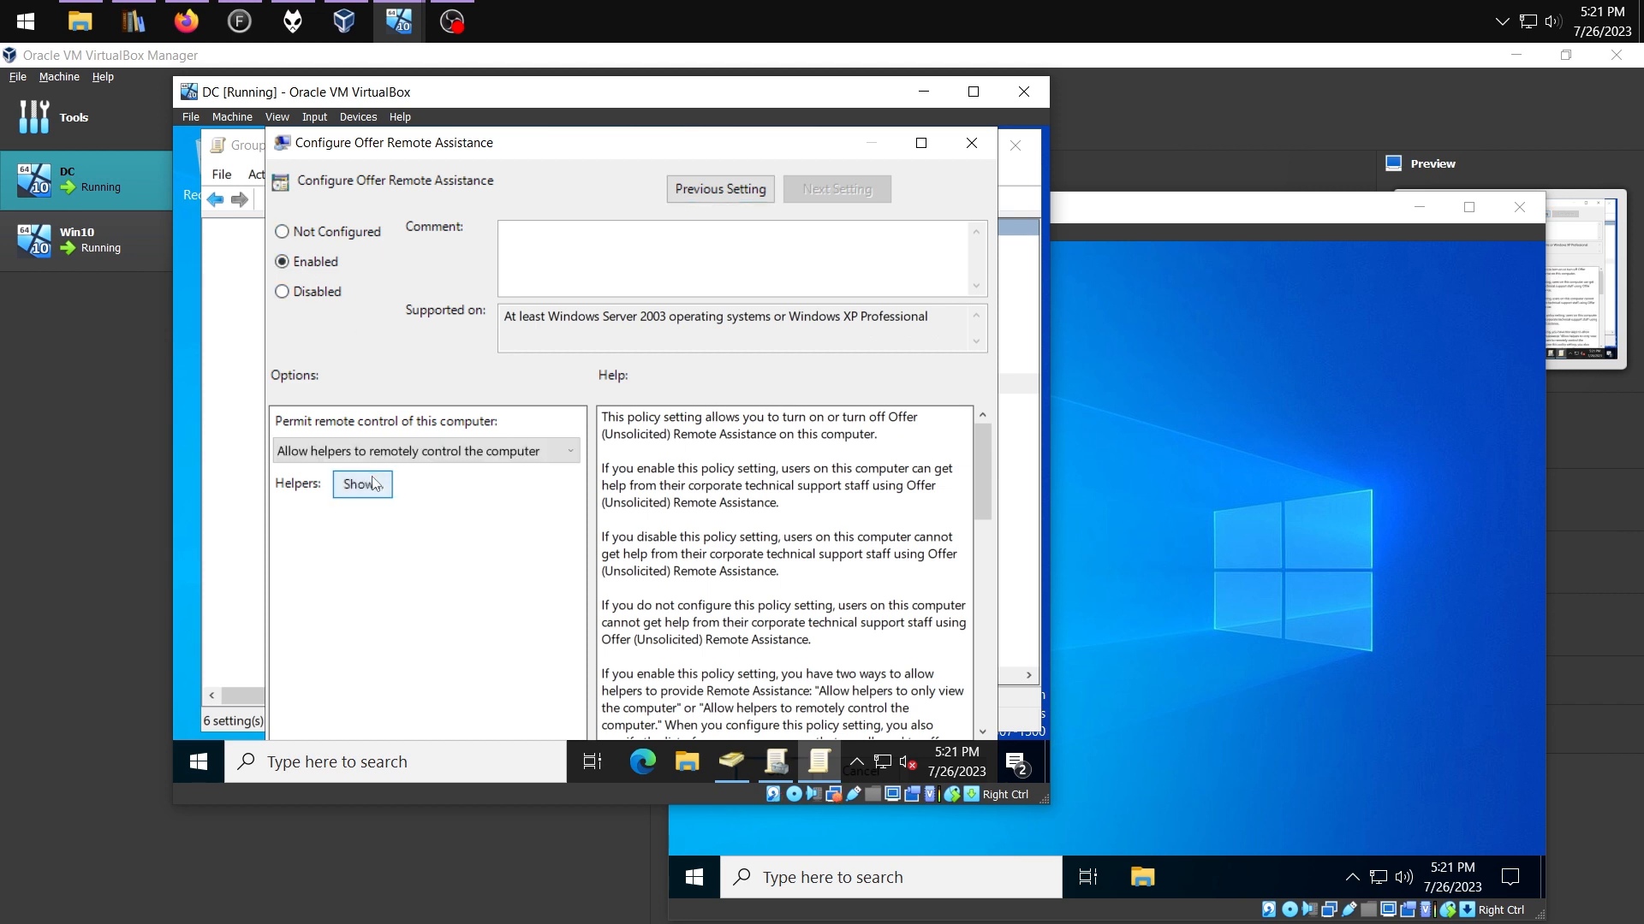
left_click(363, 484)
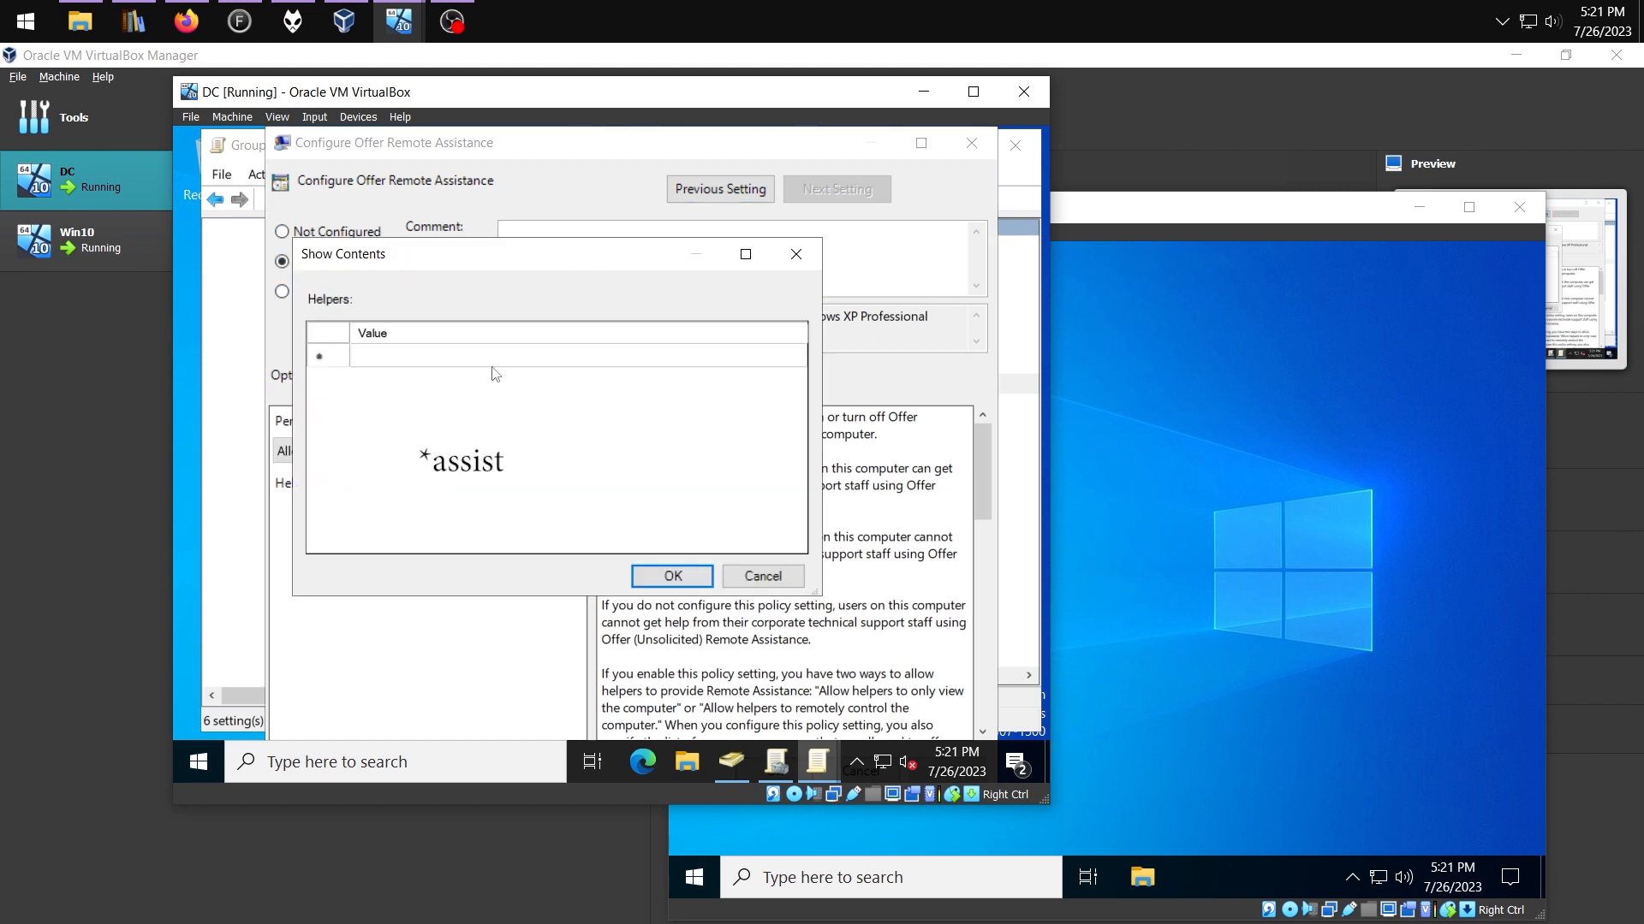
left_click(411, 363)
type("Allow Remote Ass")
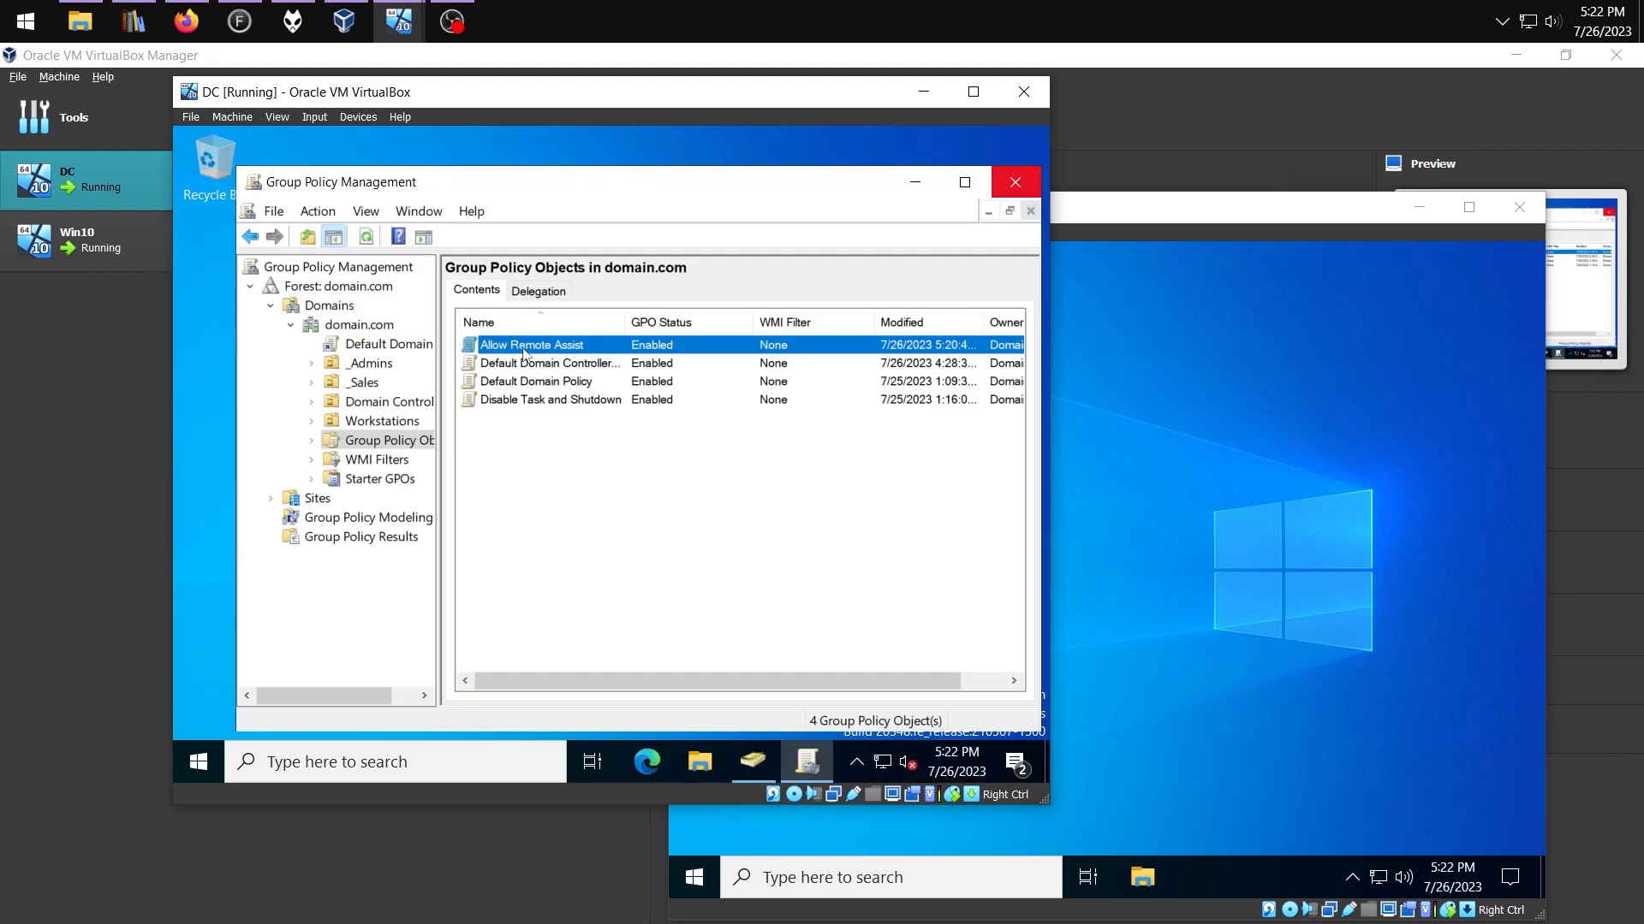
Link the Allow Remote Assist GPO to the Workstations unit
left_click_drag(525, 353, 404, 428)
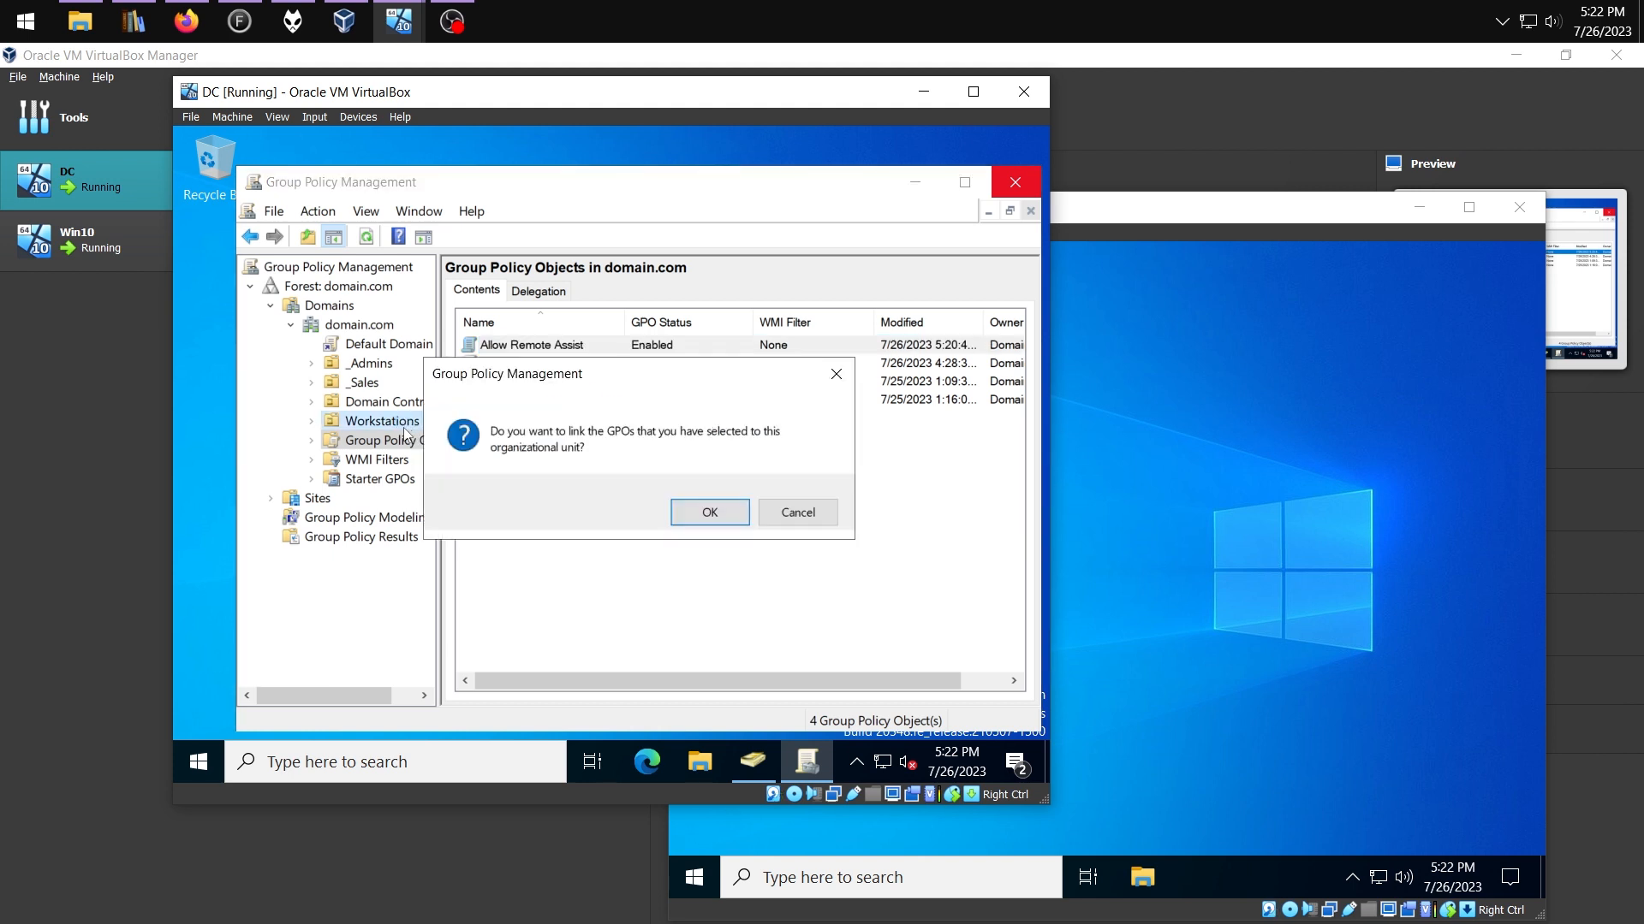
left_click(694, 514)
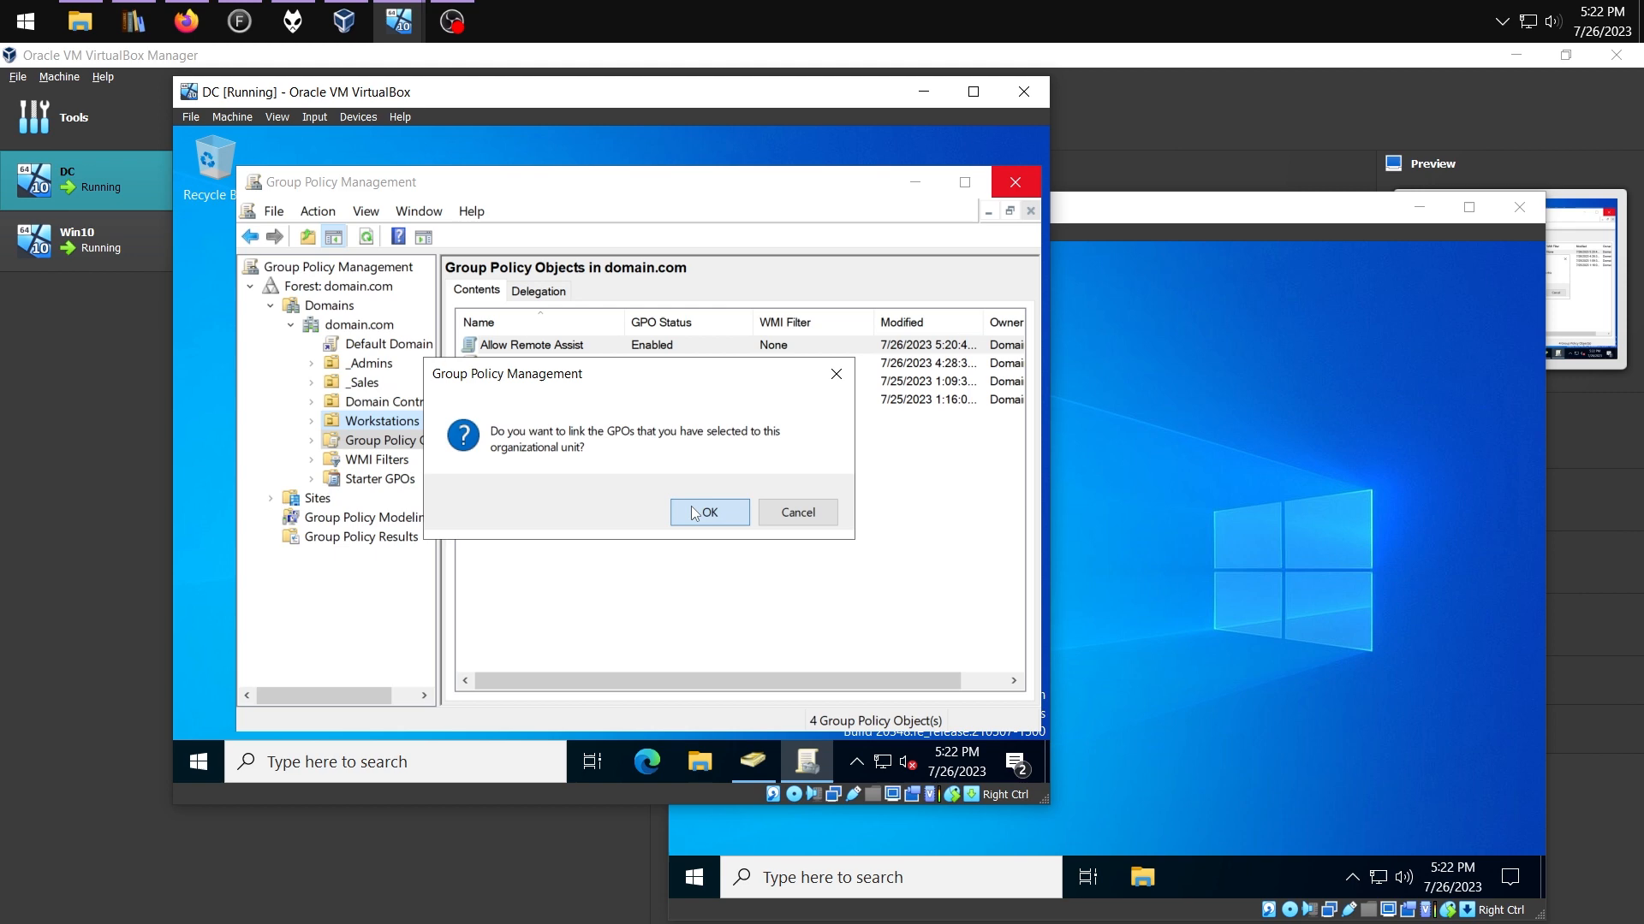
double_click(361, 442)
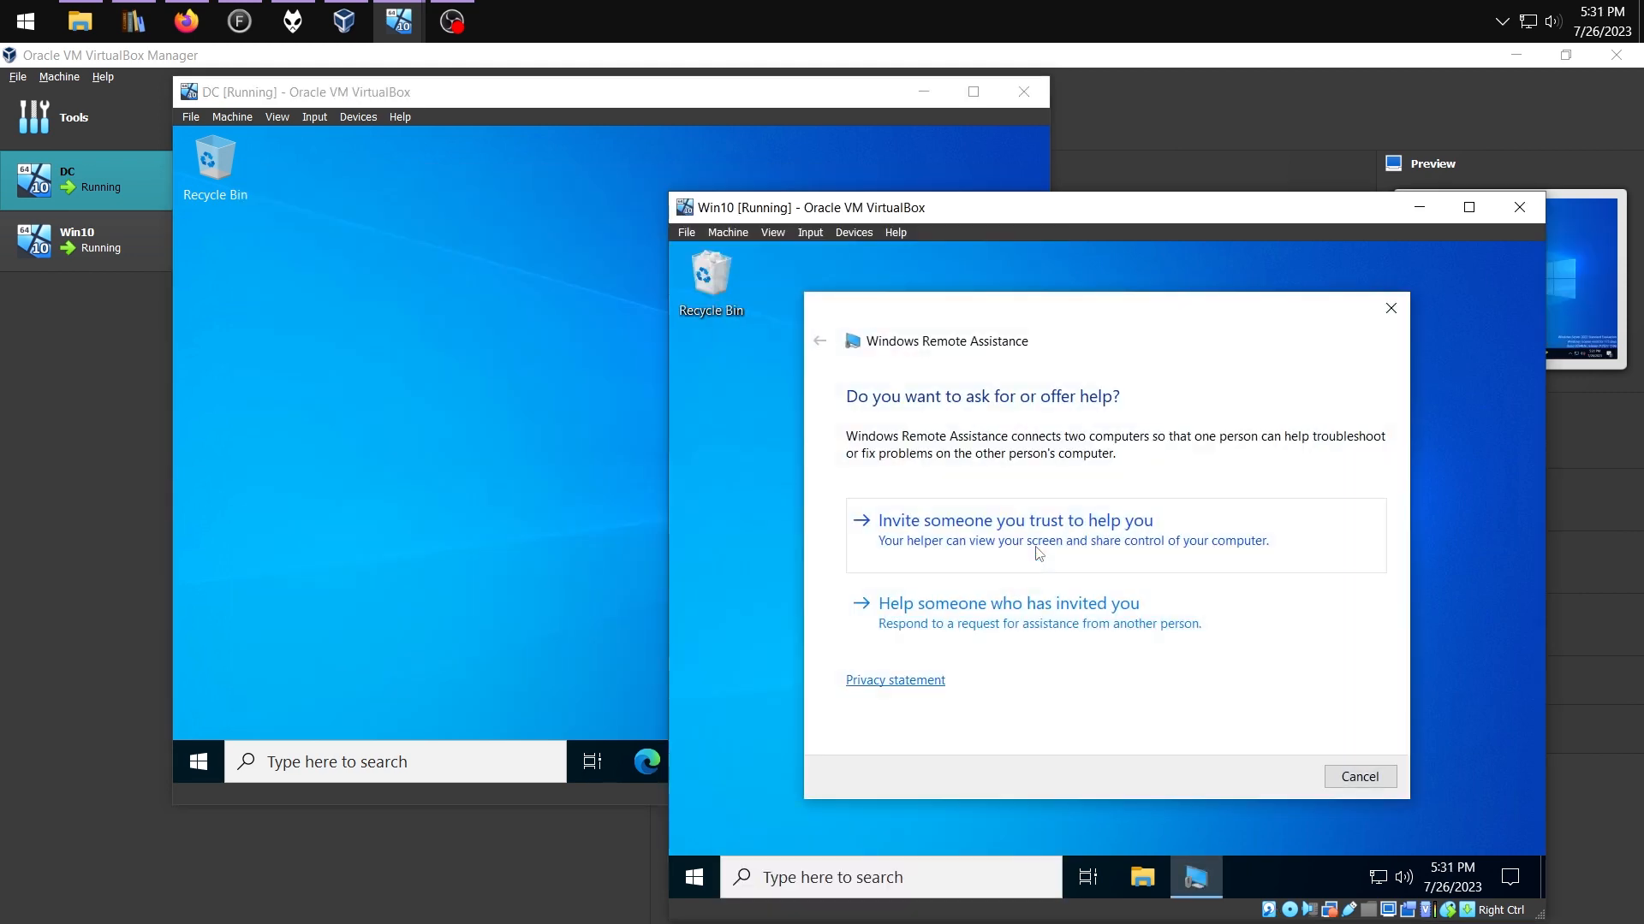
On Win10, create a Remote Assistance invitation and save it as a file
left_click(1052, 538)
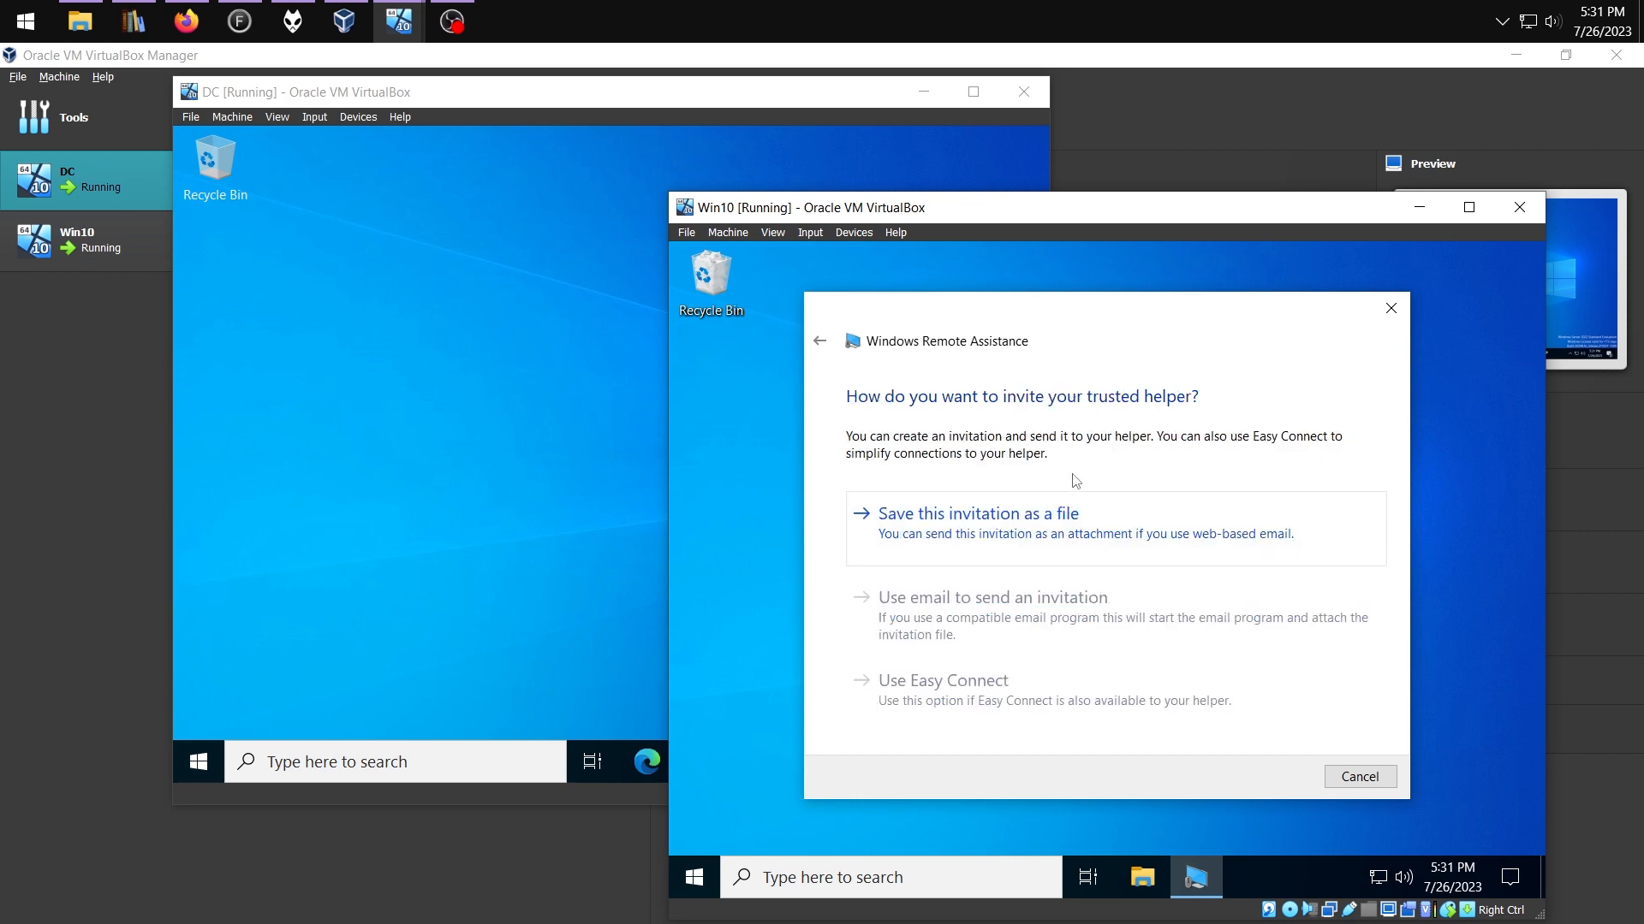
left_click(1024, 531)
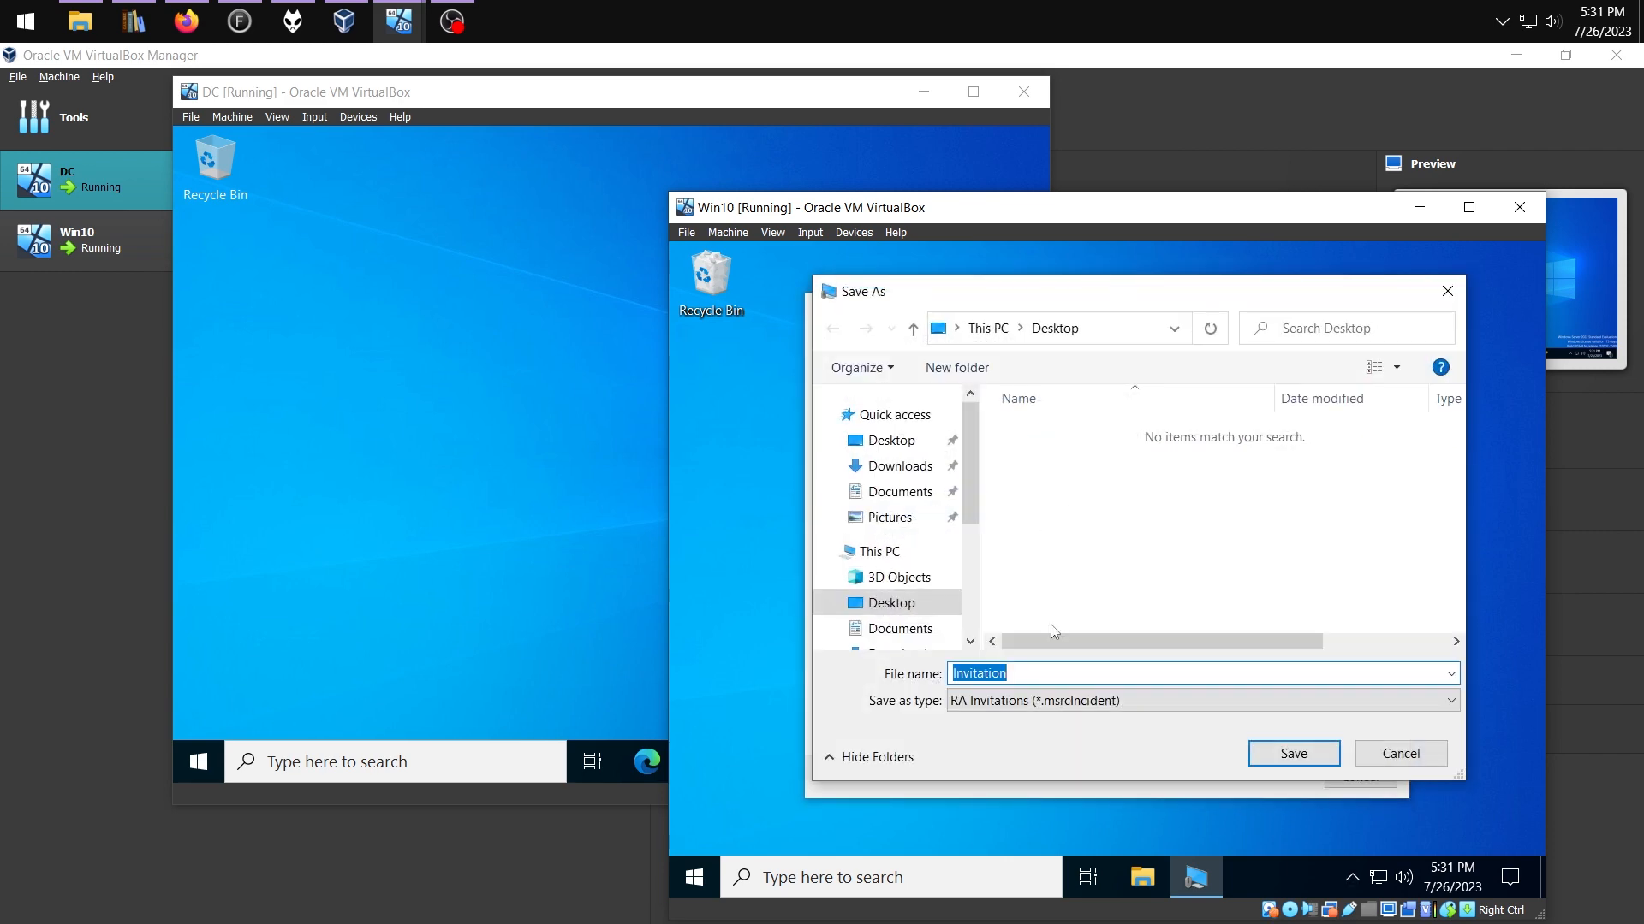
key("Return")
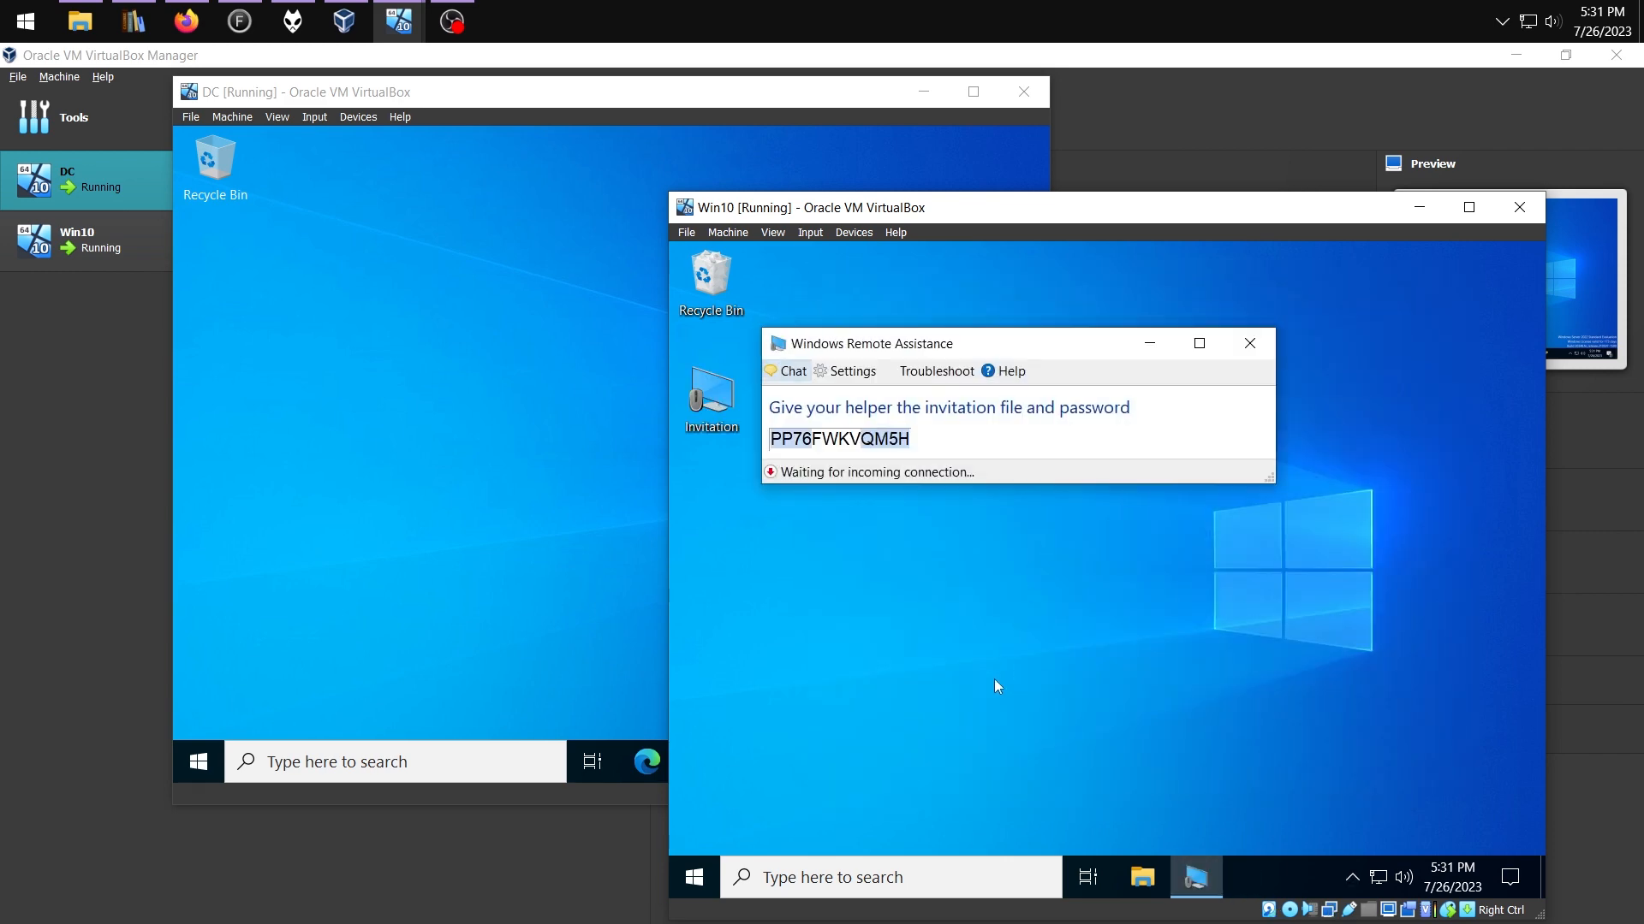
Create a text document named password on the Win10 desktop and open it in Notepad
right_click(929, 655)
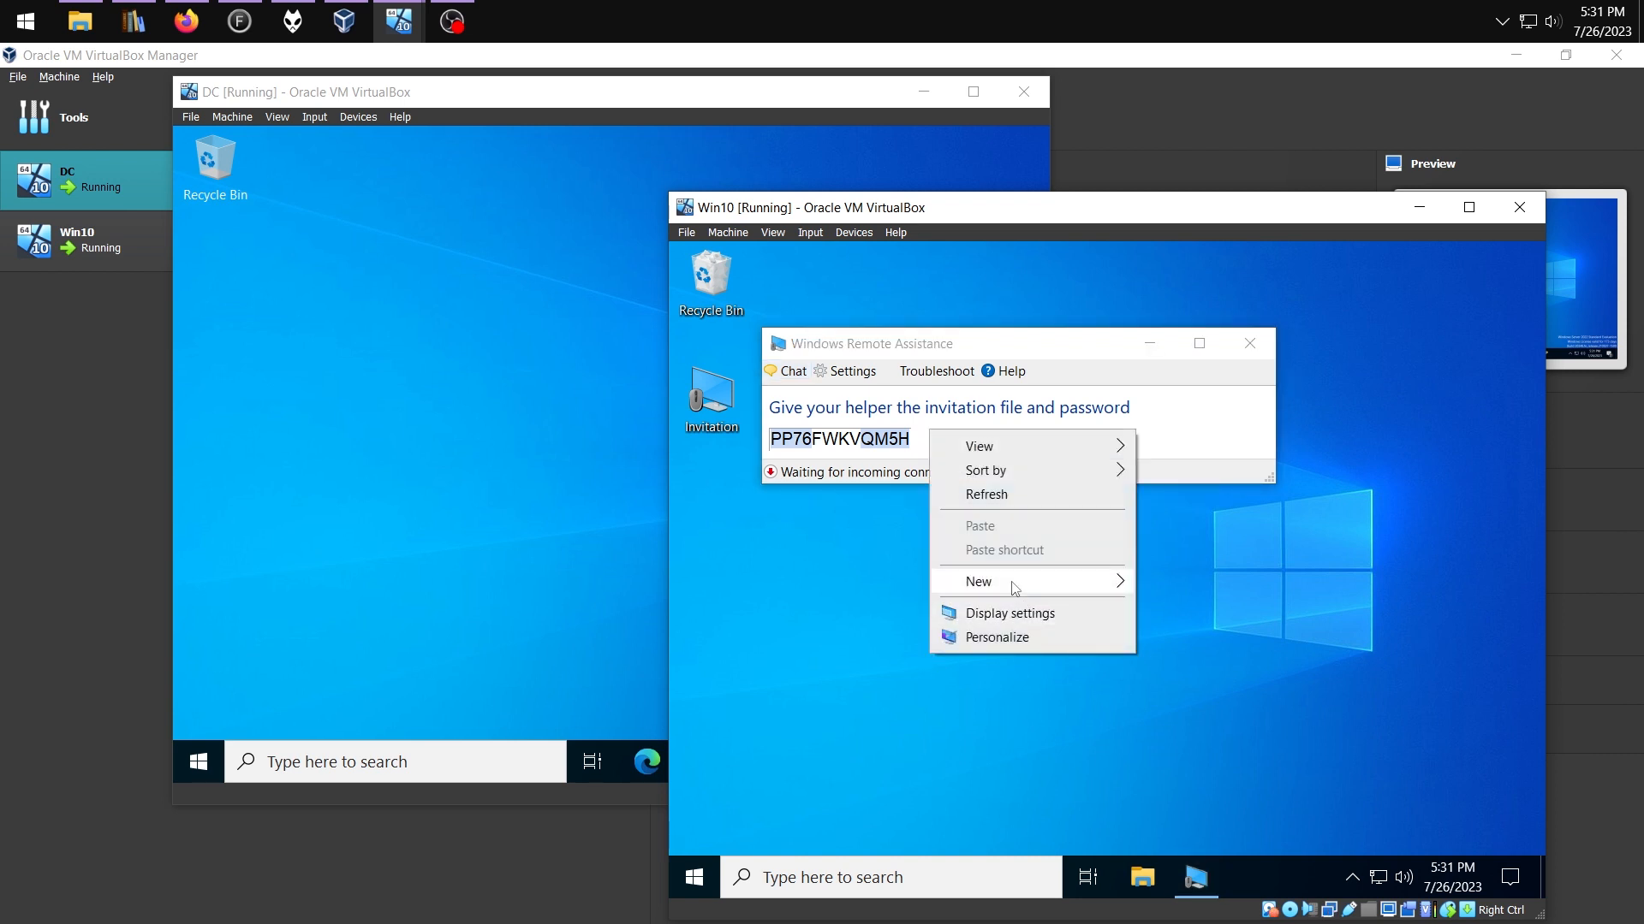
mouse_move(1022, 582)
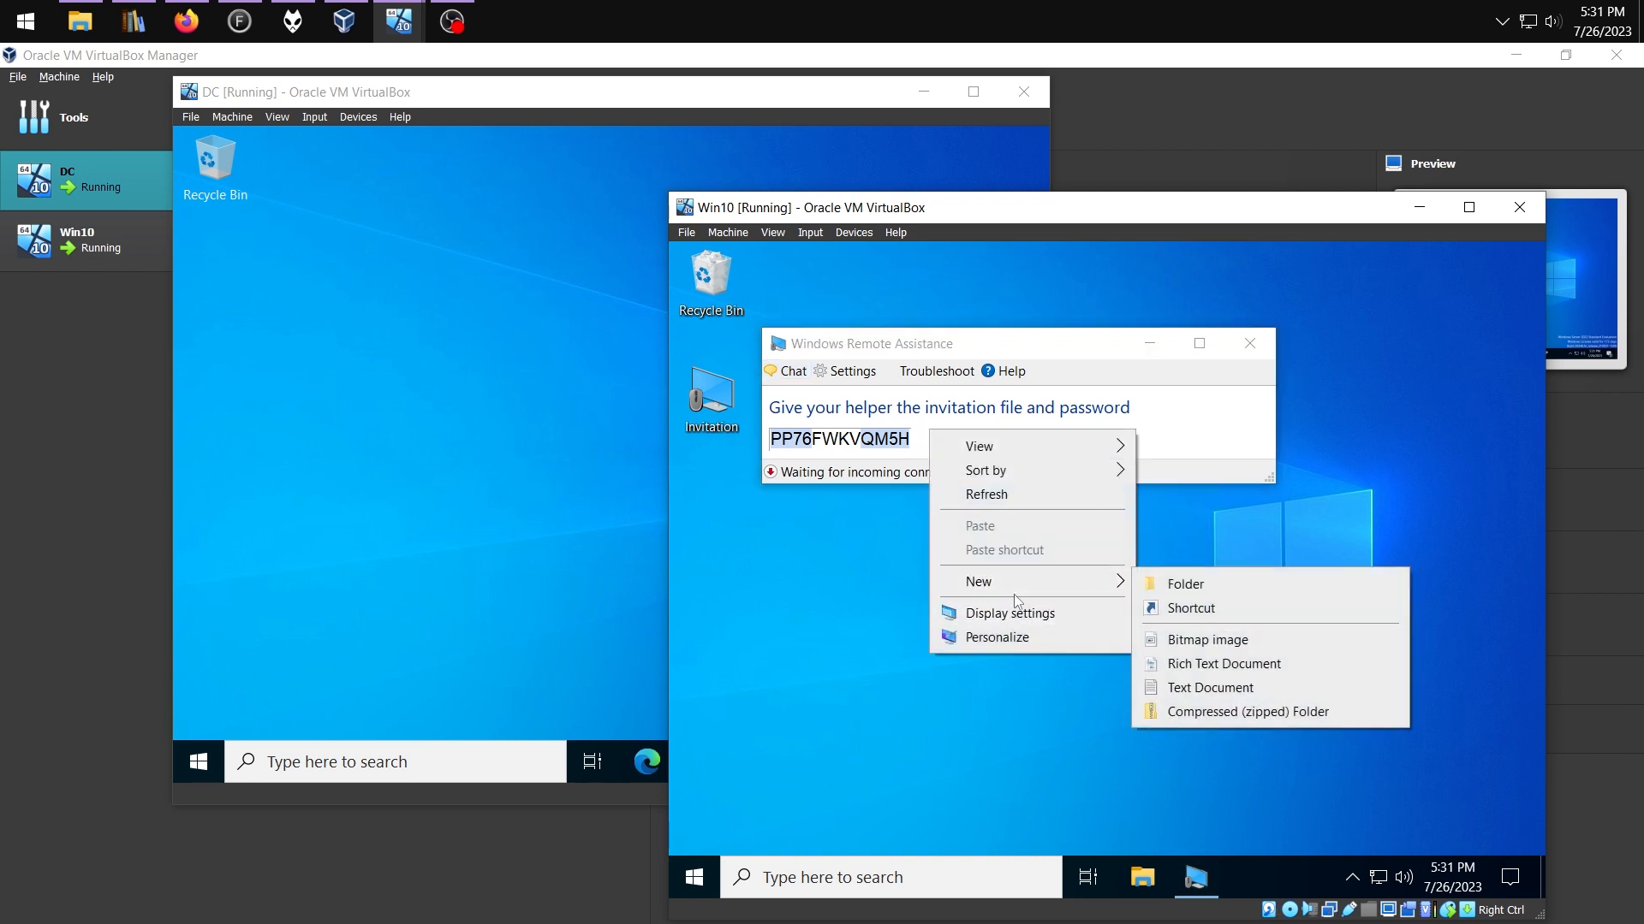
left_click(1198, 689)
type("password")
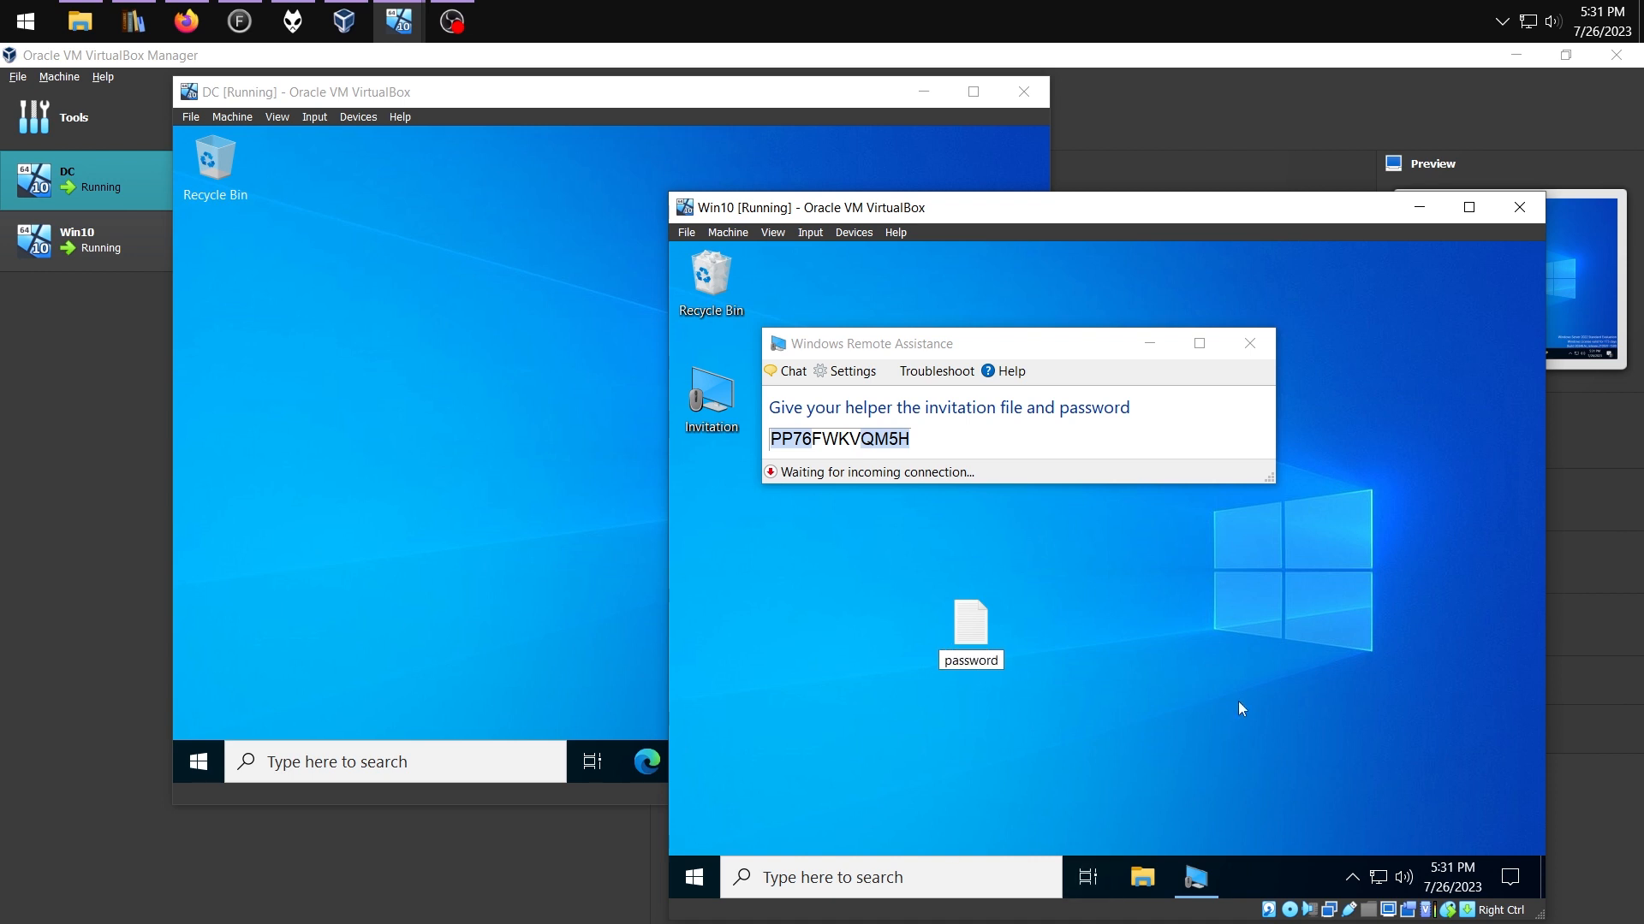
key("Return")
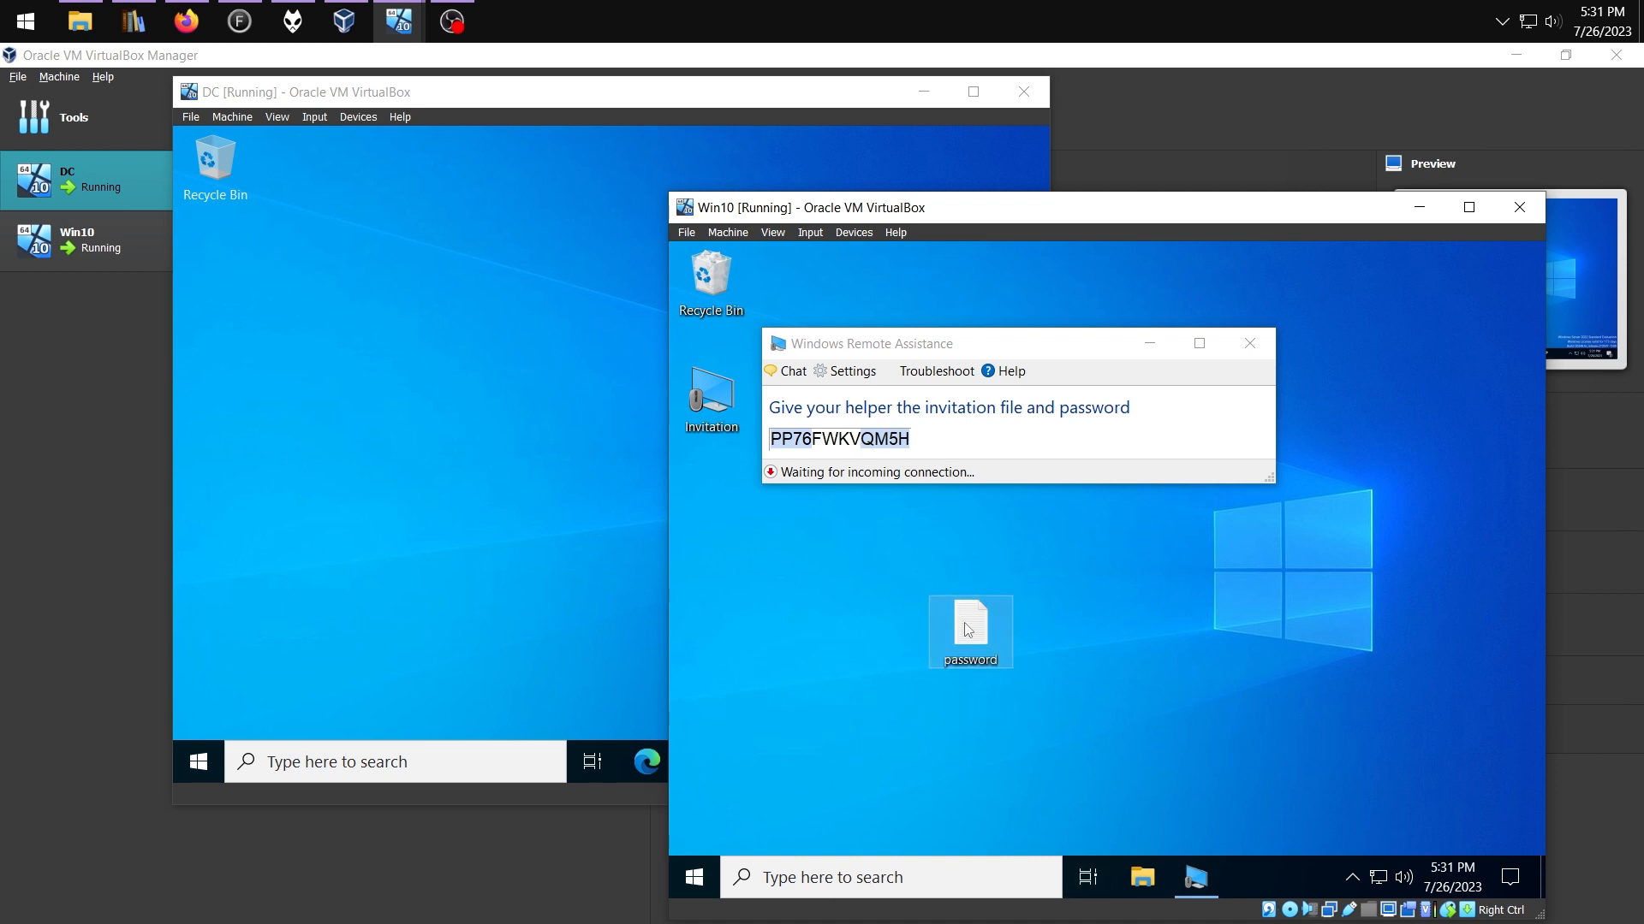
double_click(968, 630)
left_click_drag(993, 338, 1100, 356)
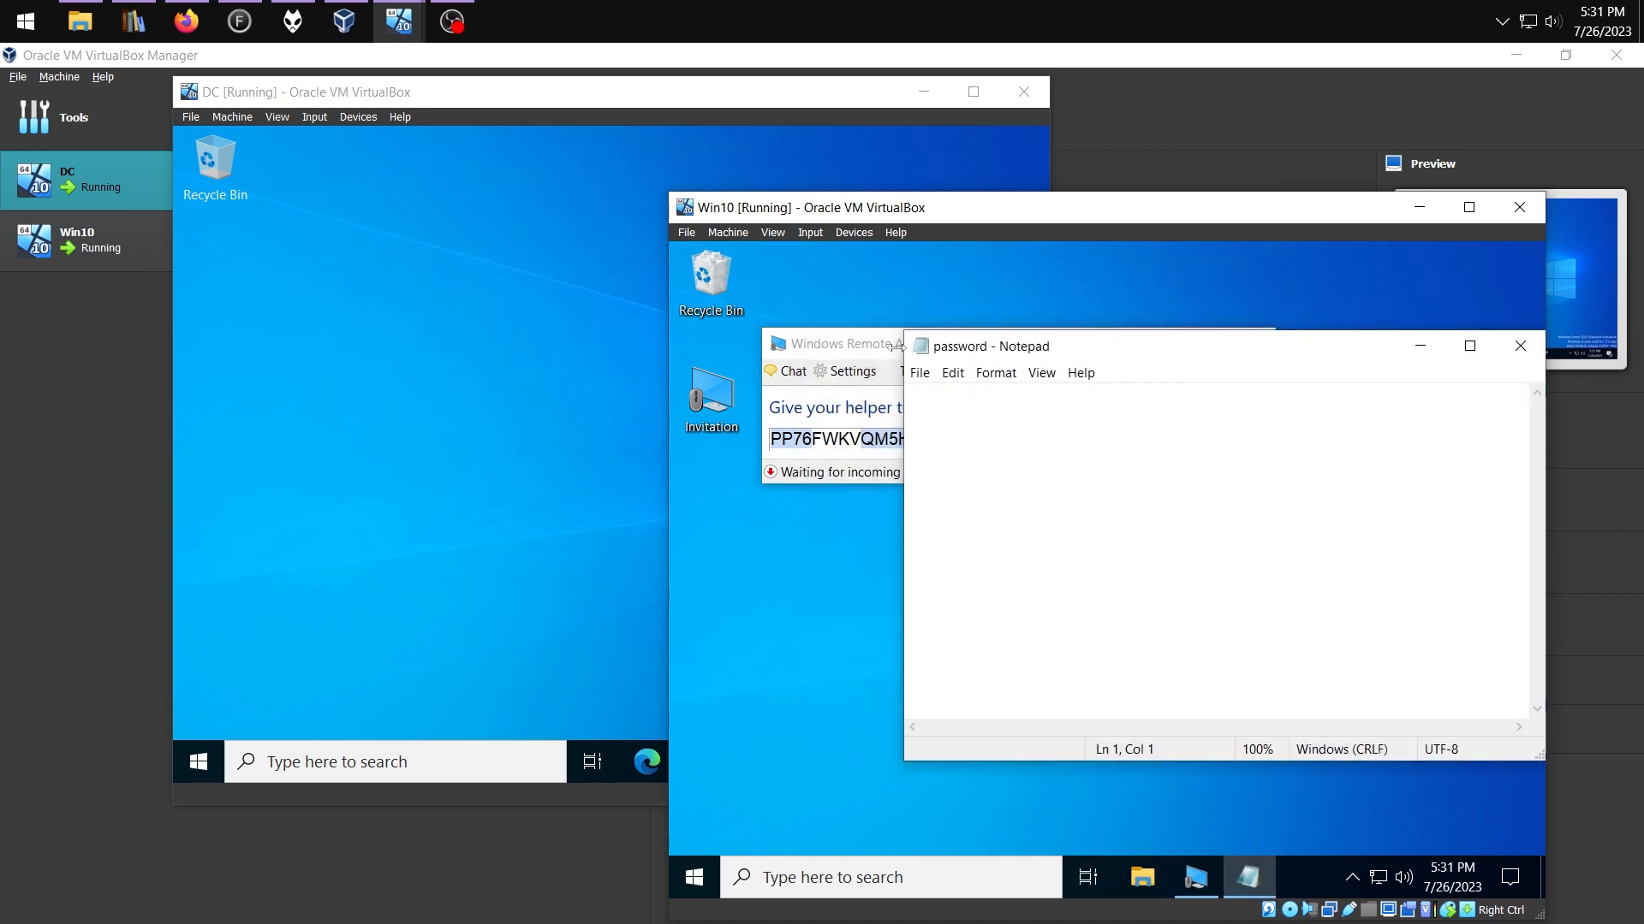
Paste the invitation password into the password file, then enter \\win10\c$ on the DC
left_click(890, 420)
left_click_drag(907, 440, 768, 440)
key("ctrl+c")
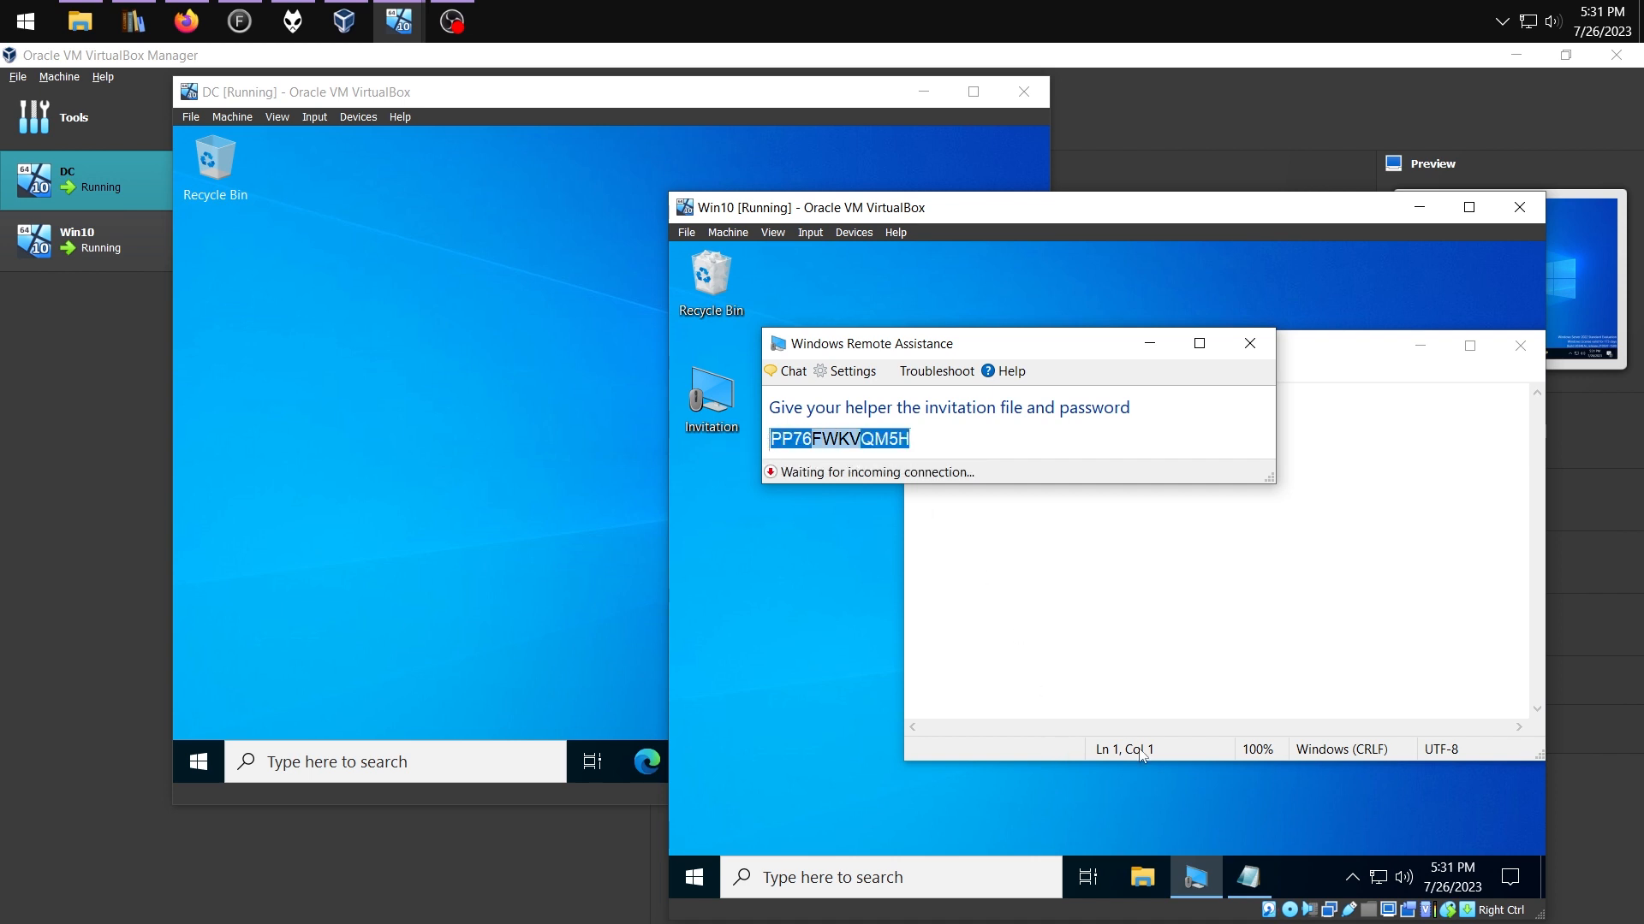
left_click(1153, 602)
key("ctrl+v")
type("\\win10\\")
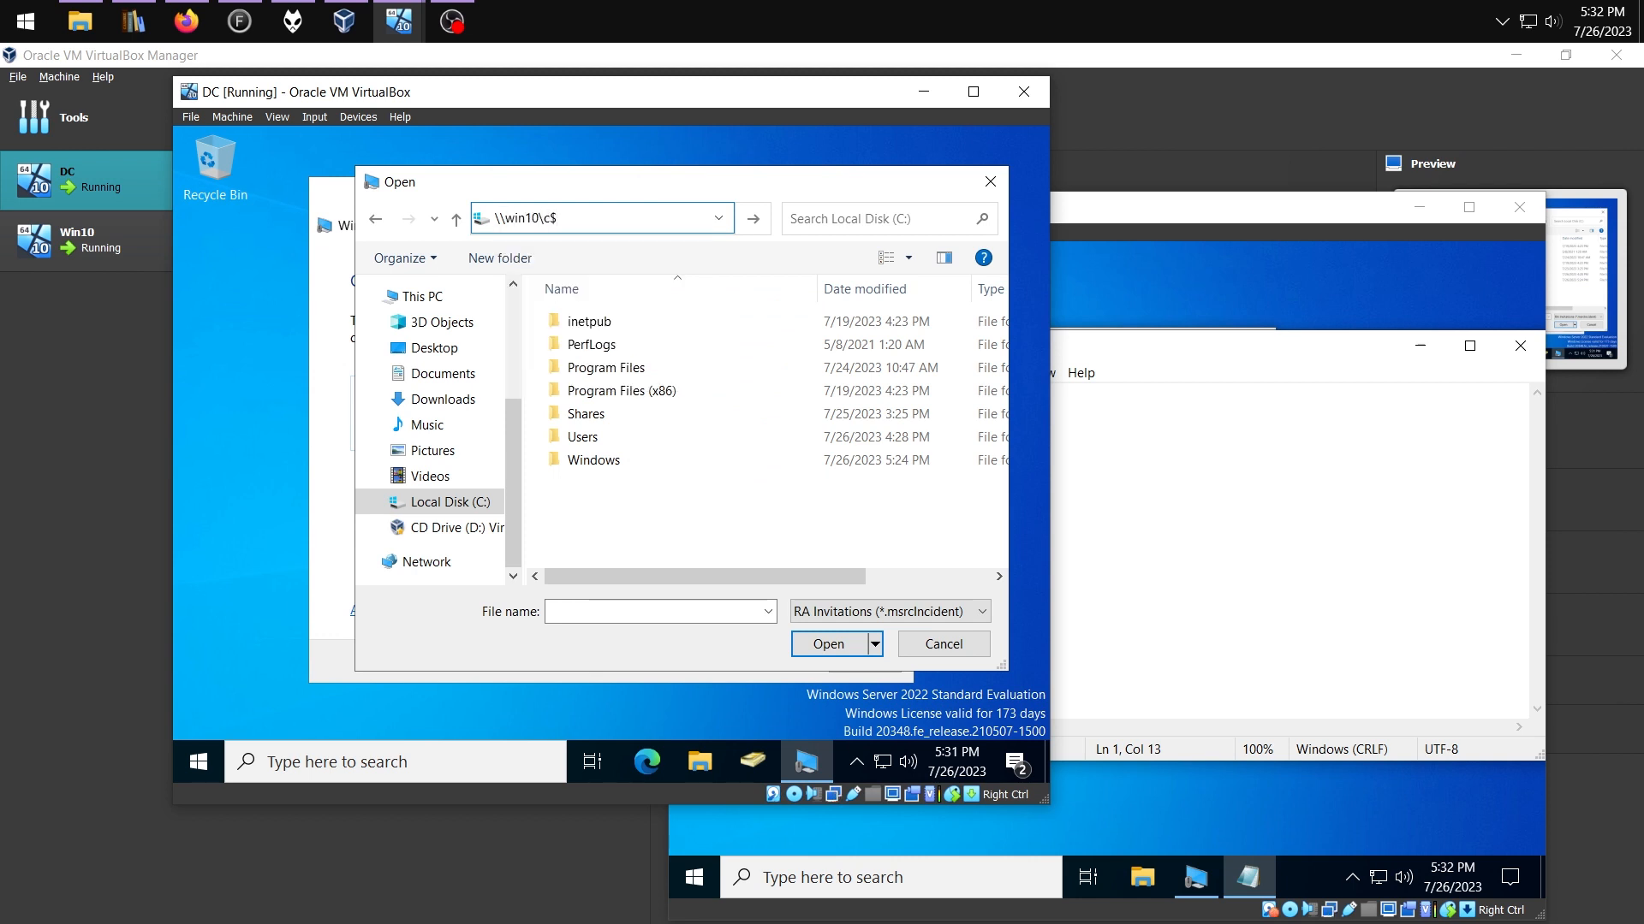
Browse \\win10\c$\Users to the user's Desktop and open the Invitation file
key("Return")
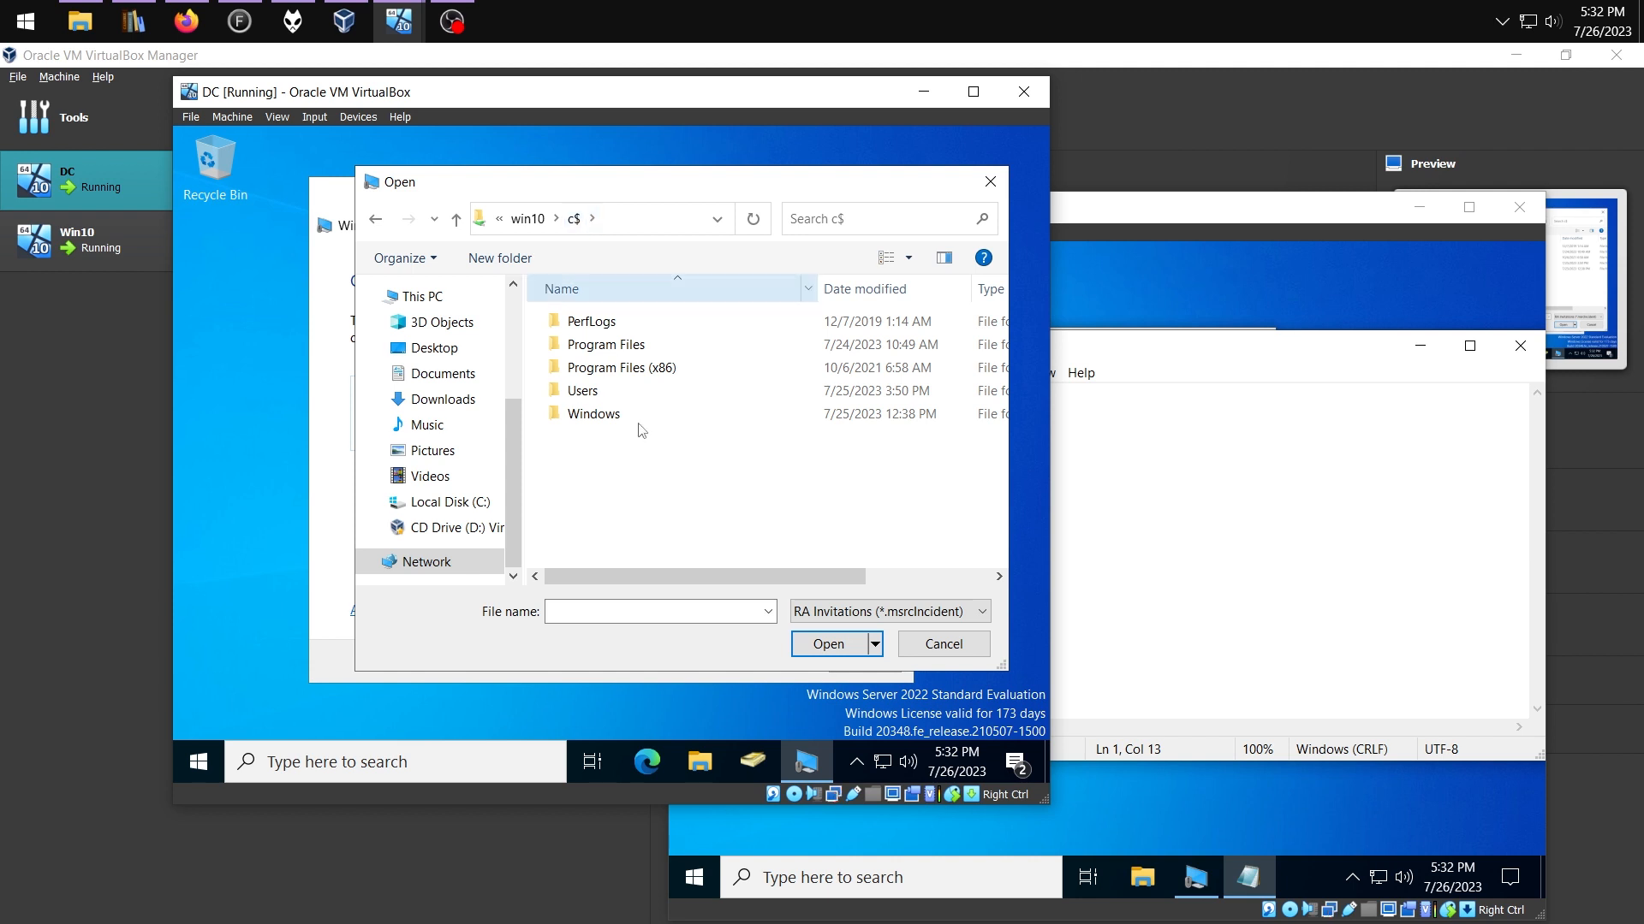
double_click(598, 392)
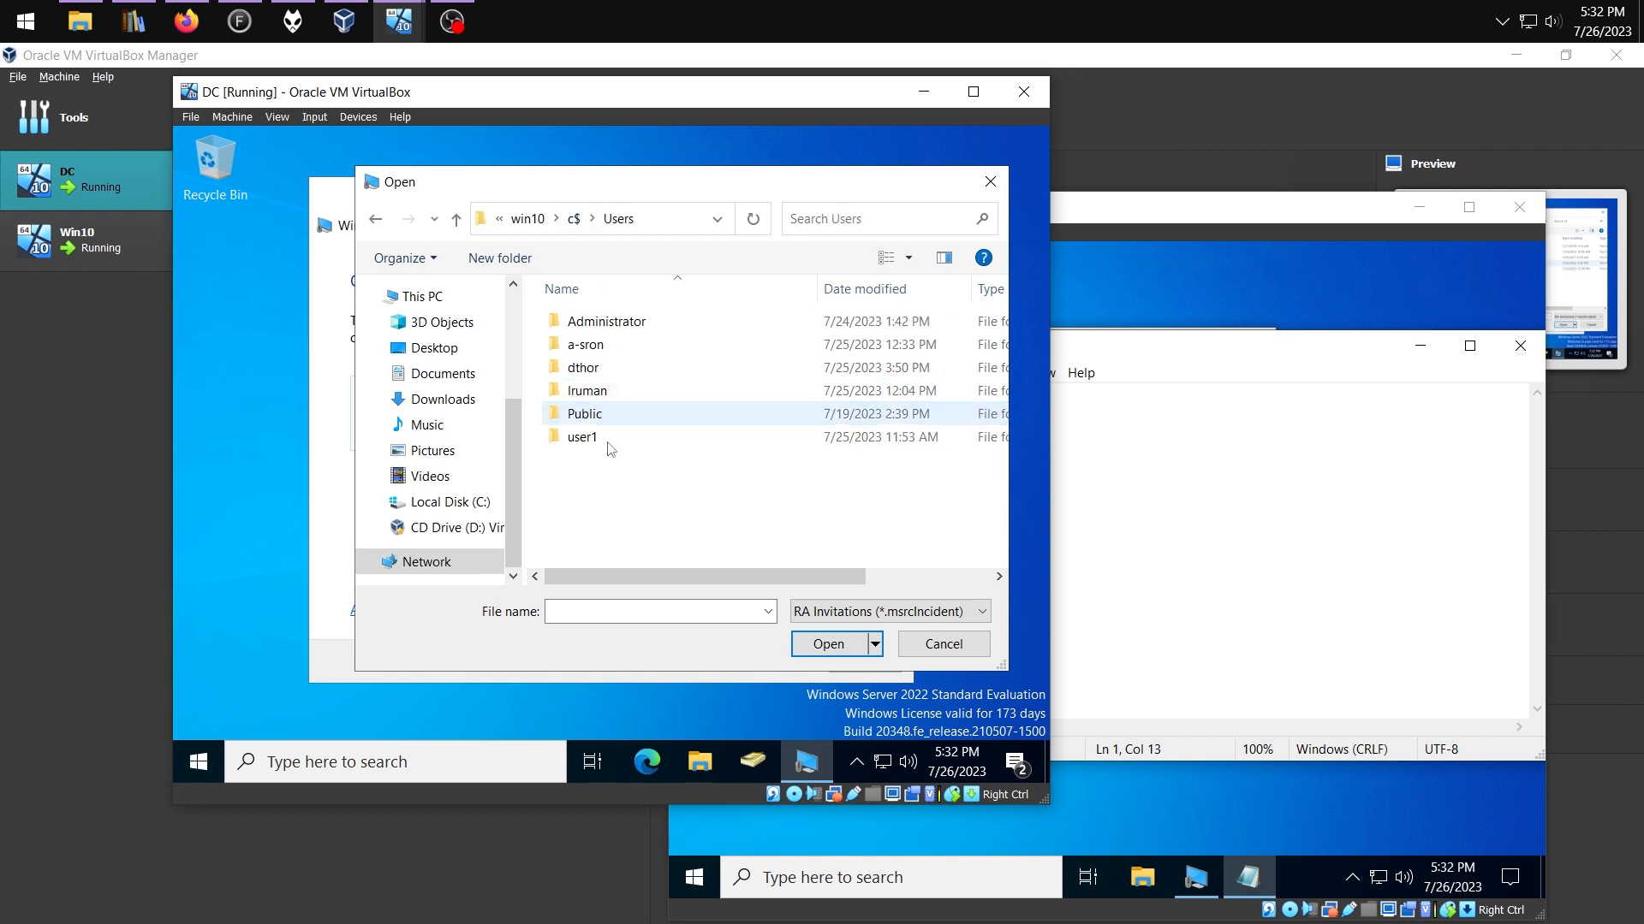
double_click(587, 391)
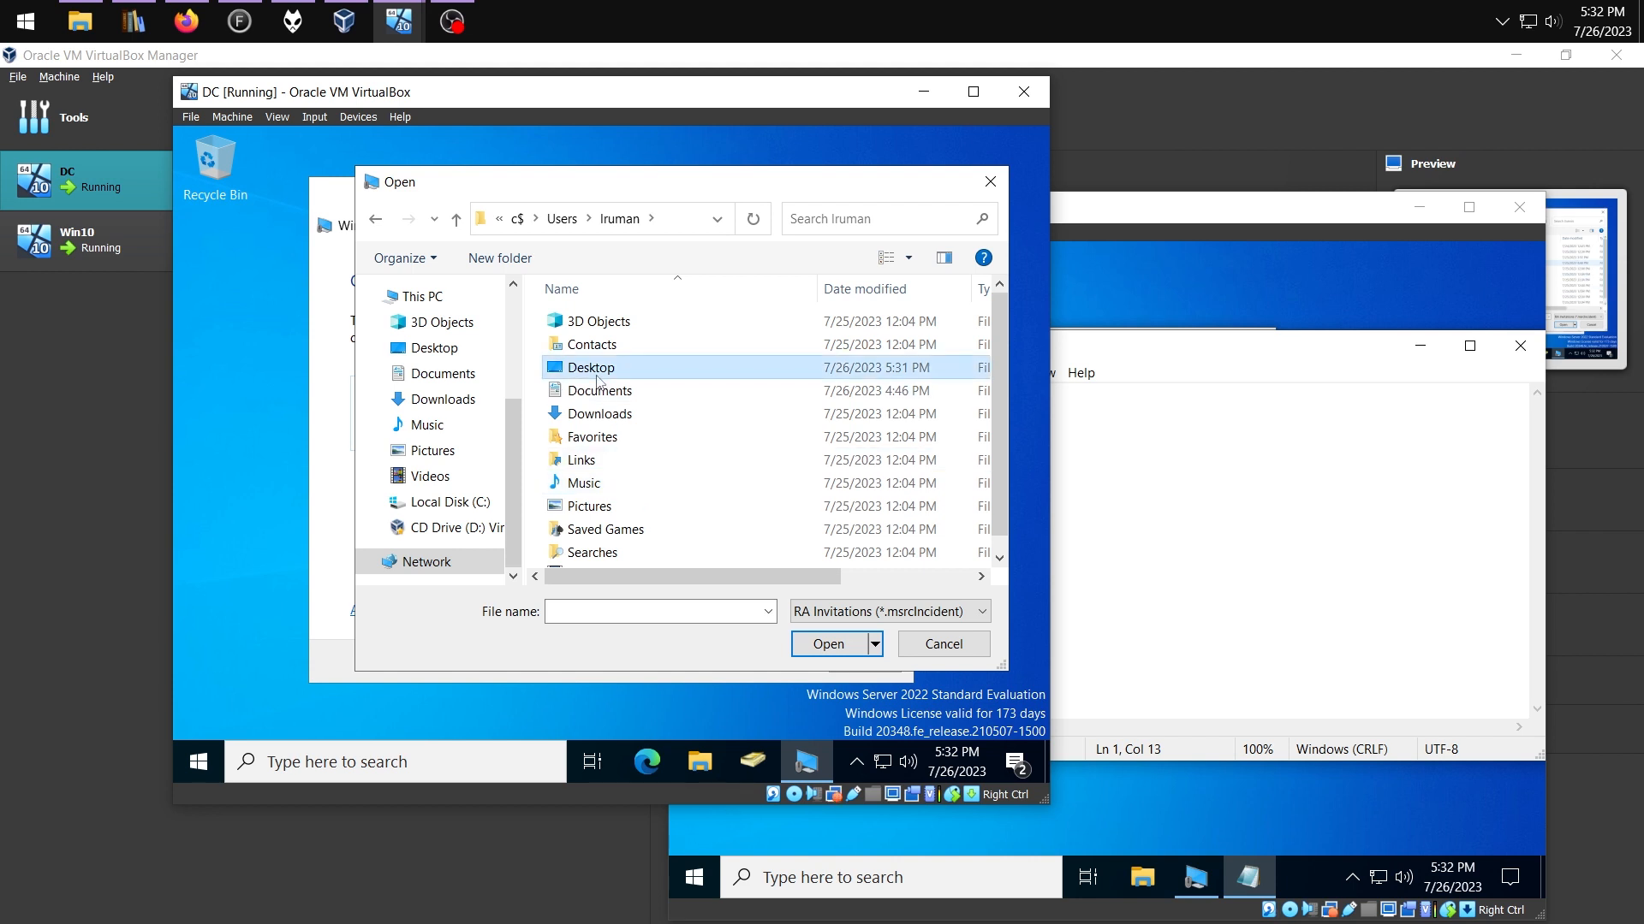
double_click(596, 374)
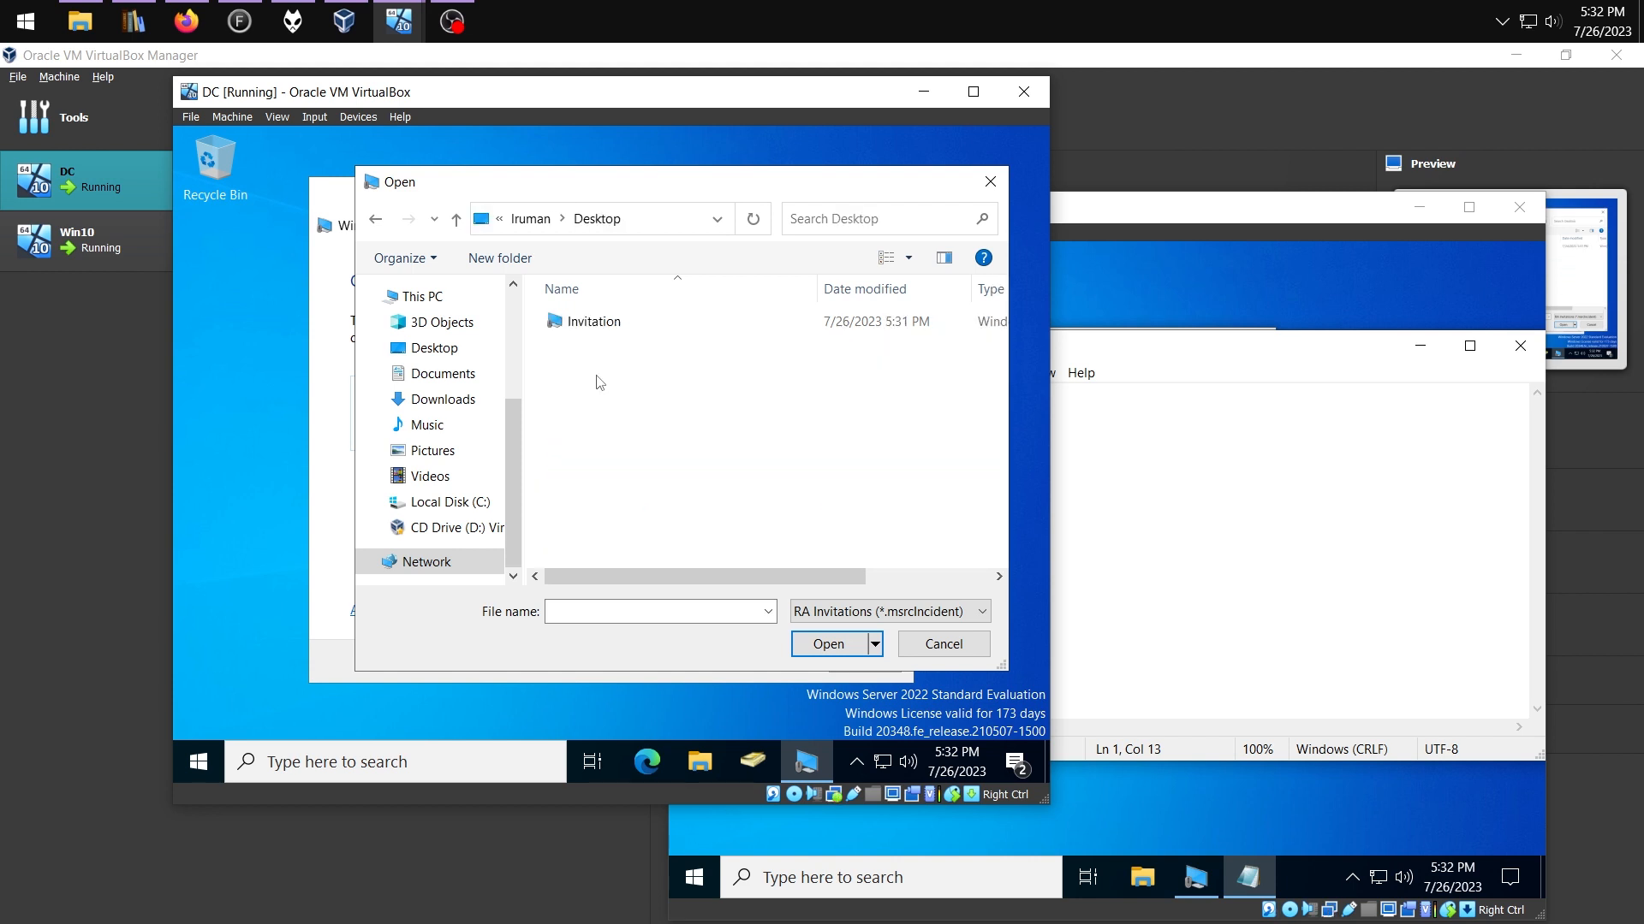
double_click(591, 323)
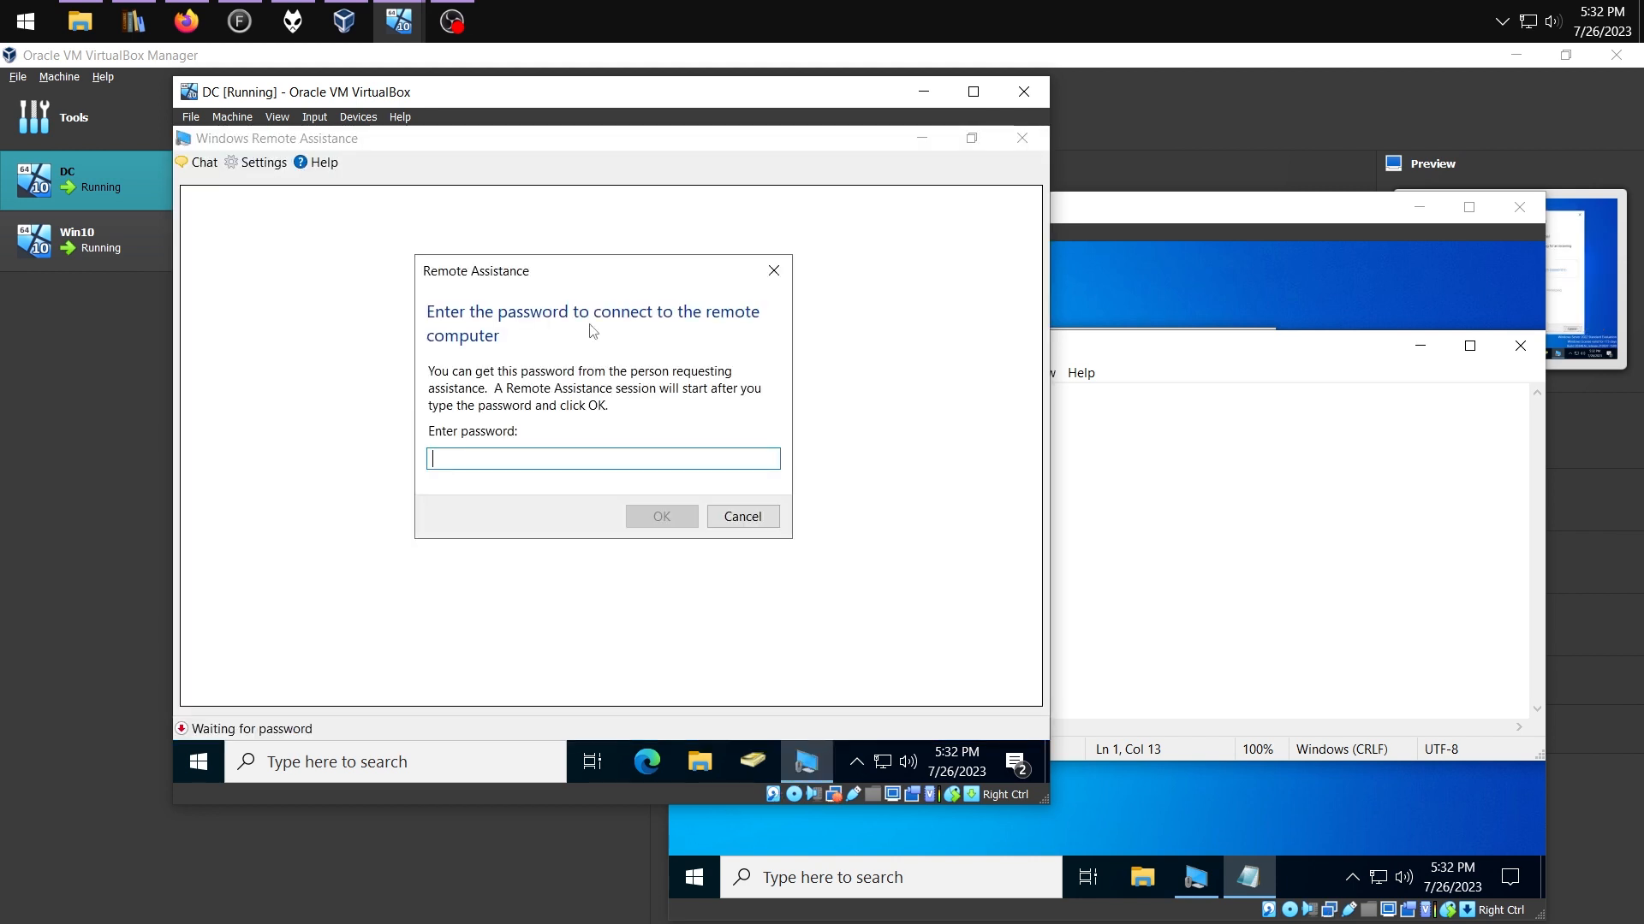
Copy the password from password.txt on the share into the Remote Assistance prompt and submit
key("super+e")
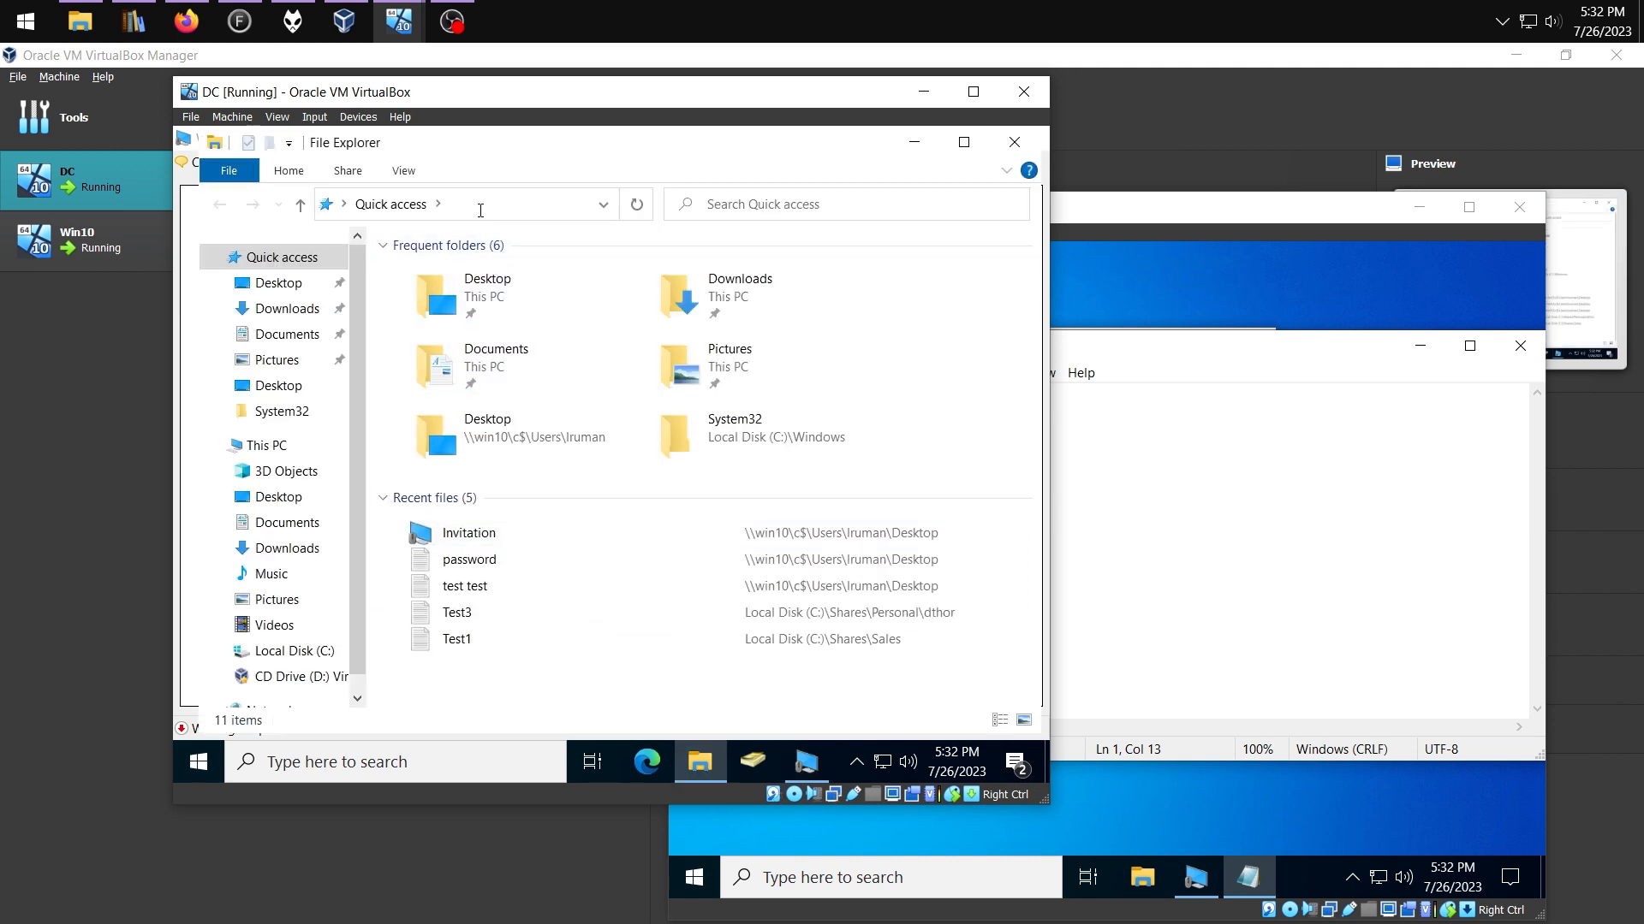
left_click(480, 214)
type("\\win10\\c$")
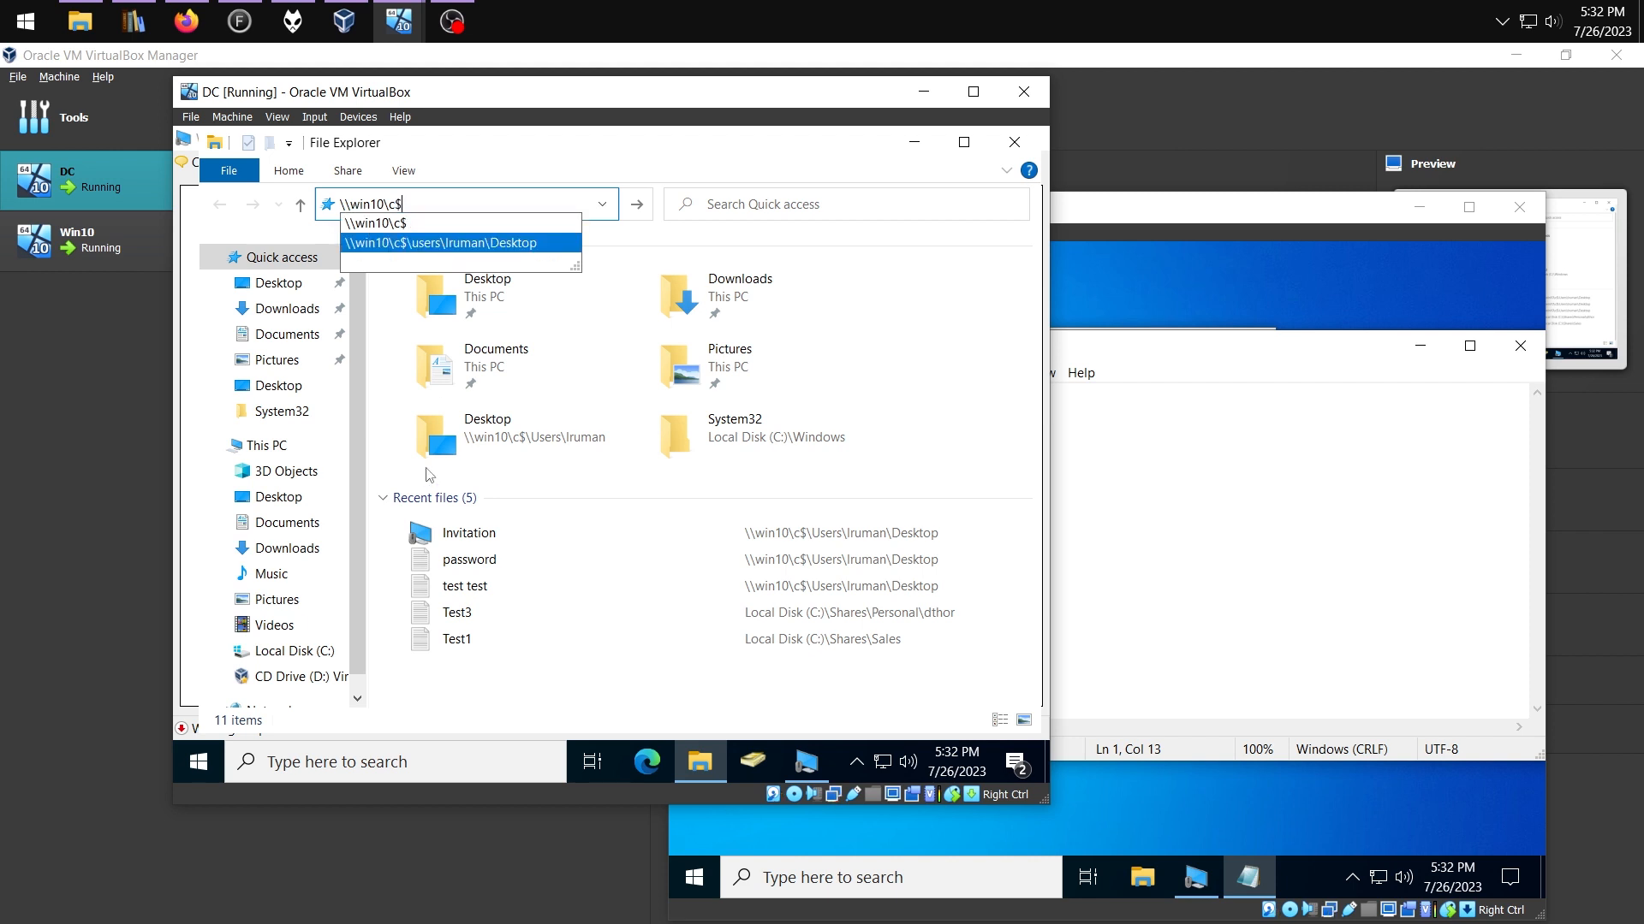
double_click(441, 445)
double_click(439, 299)
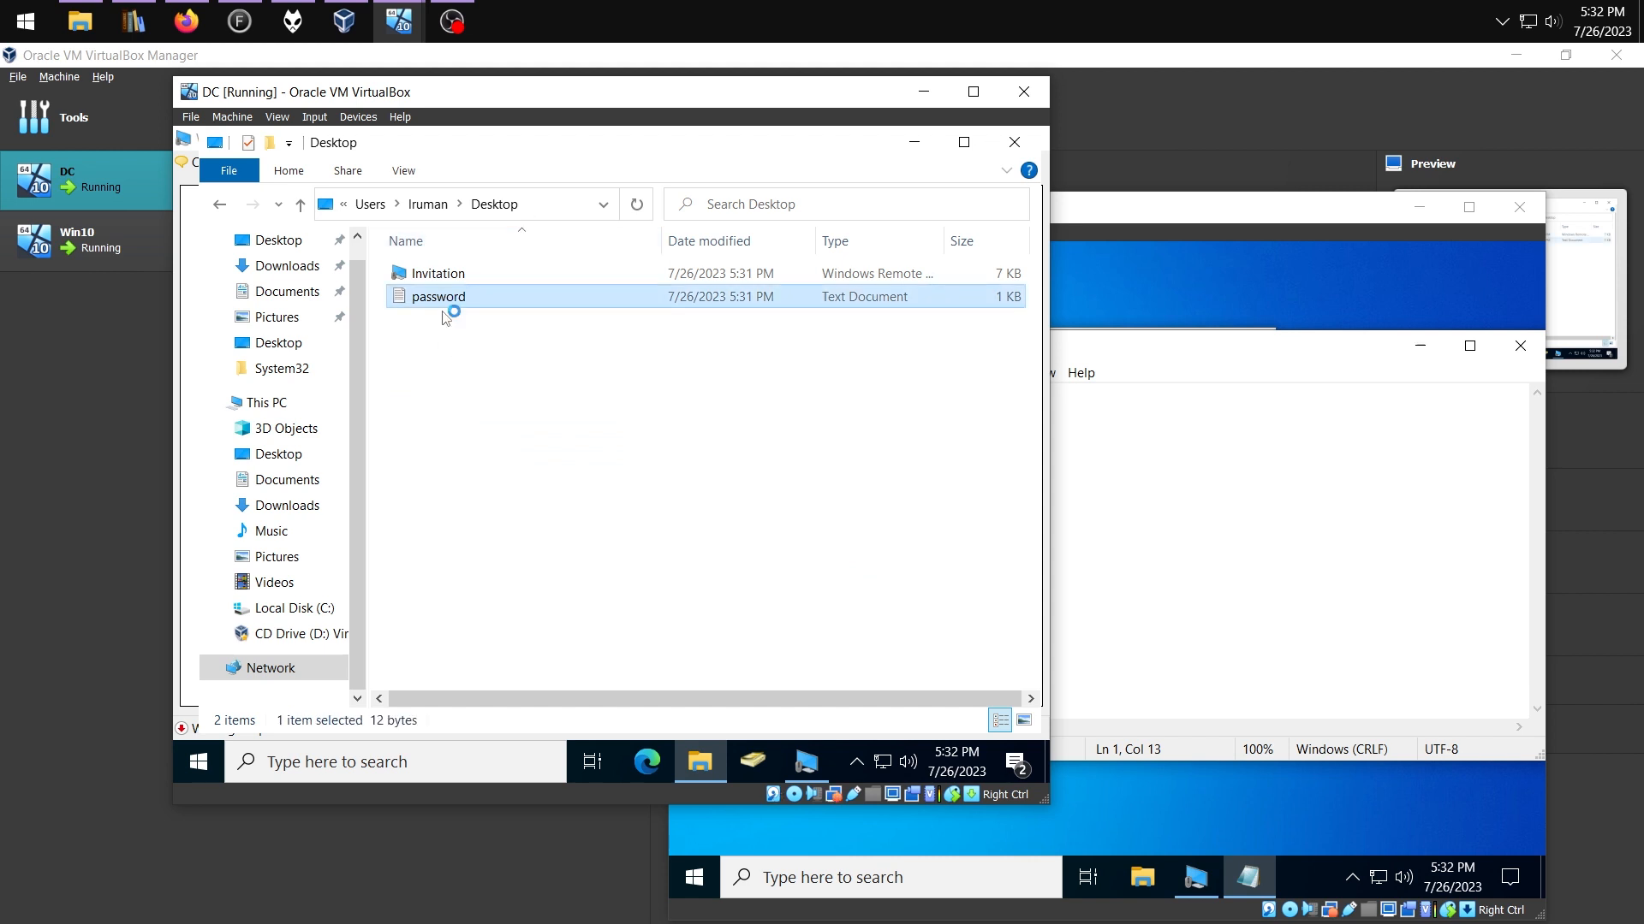
left_click(382, 253)
key("ctrl+a")
left_click(776, 762)
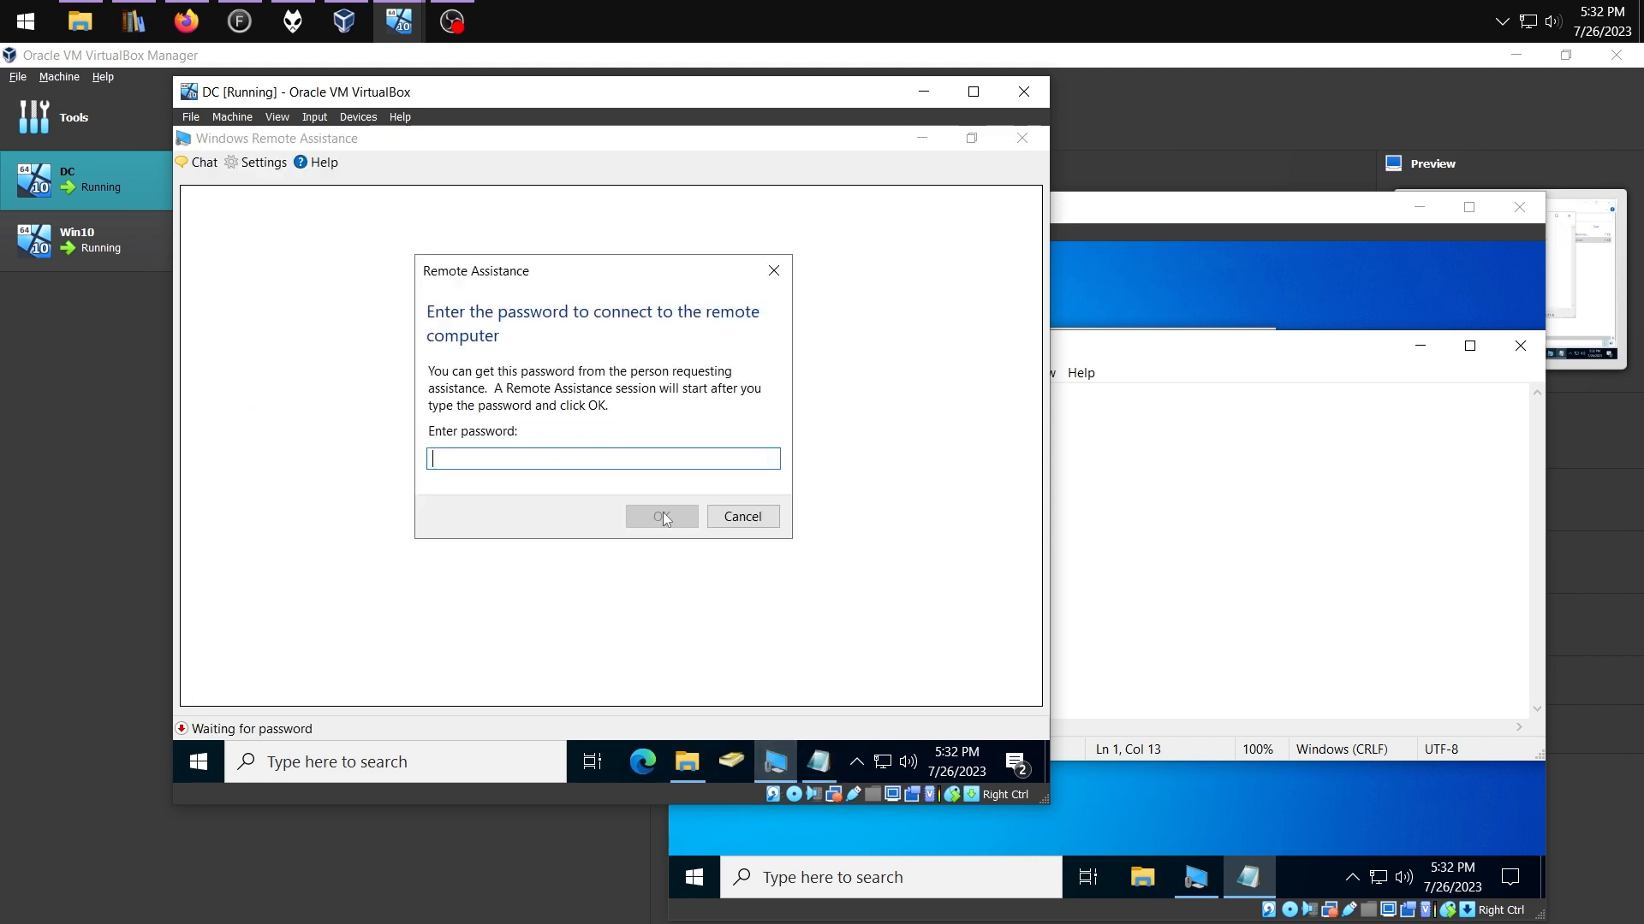
key("ctrl+v")
left_click(662, 517)
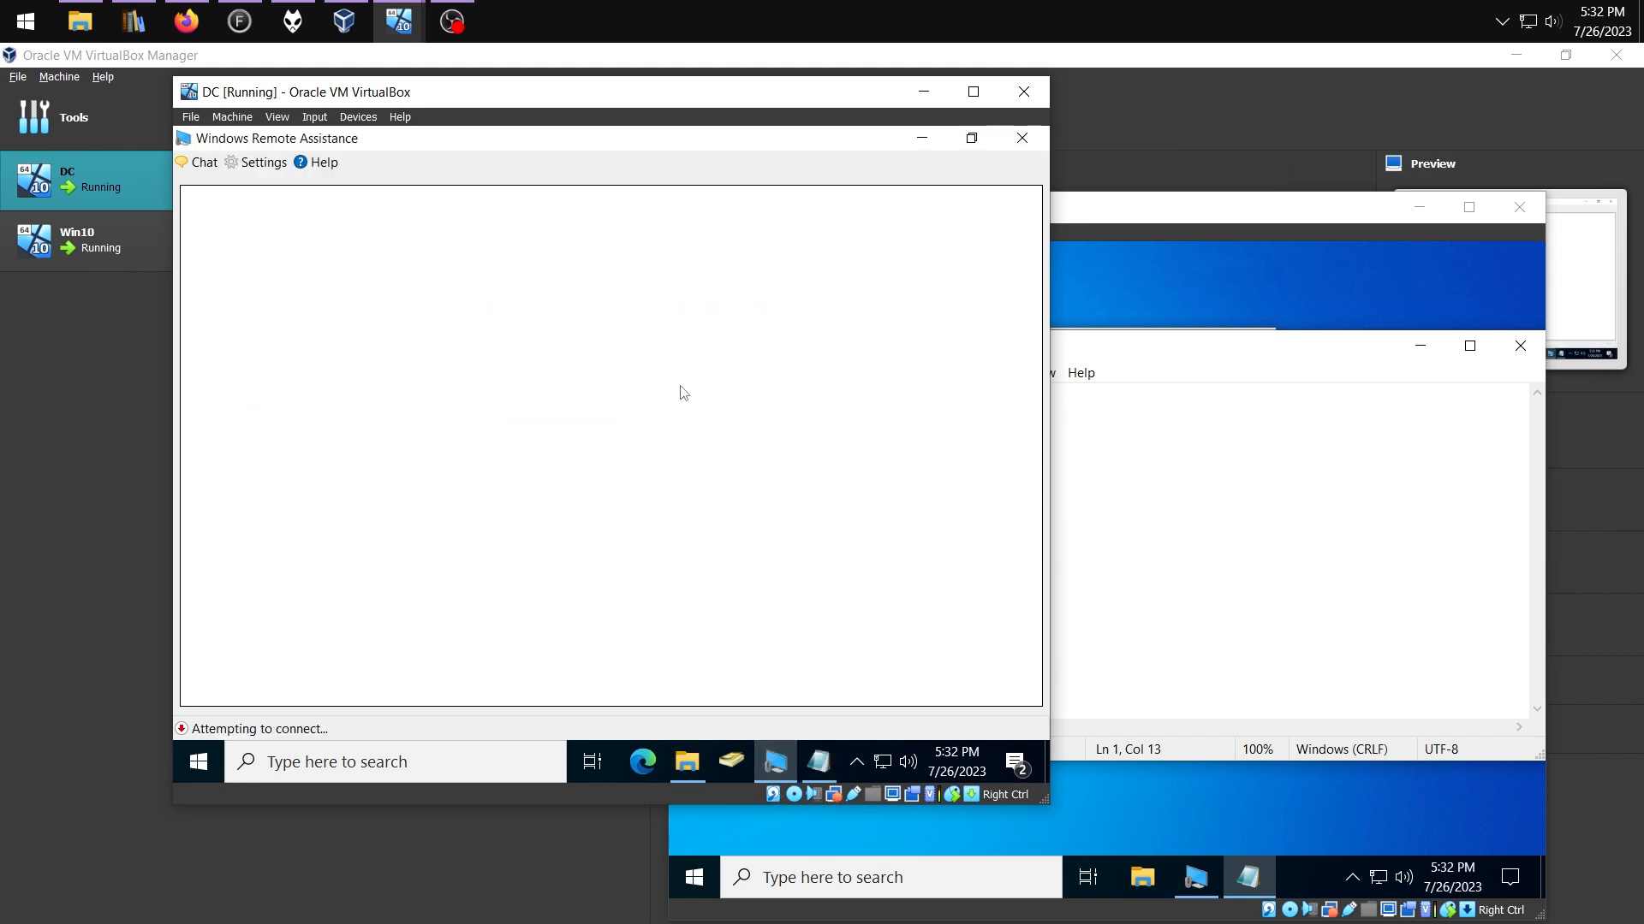
Accept the helper's connection on Win10, request control from the DC, and grant it on Win10
left_click(1106, 417)
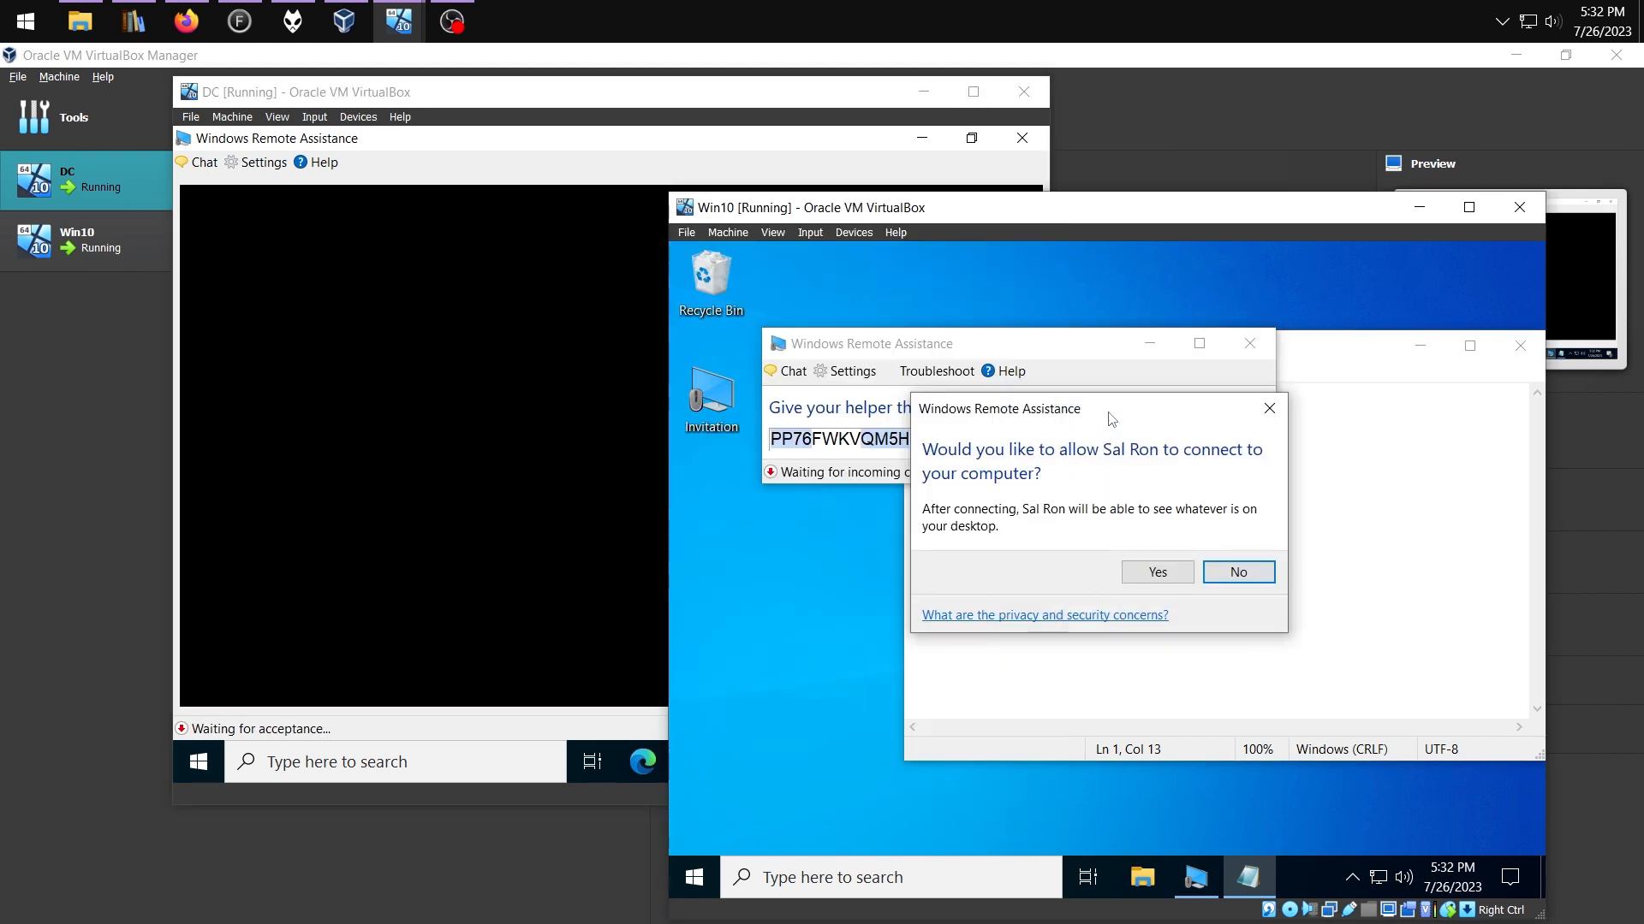
left_click(1156, 573)
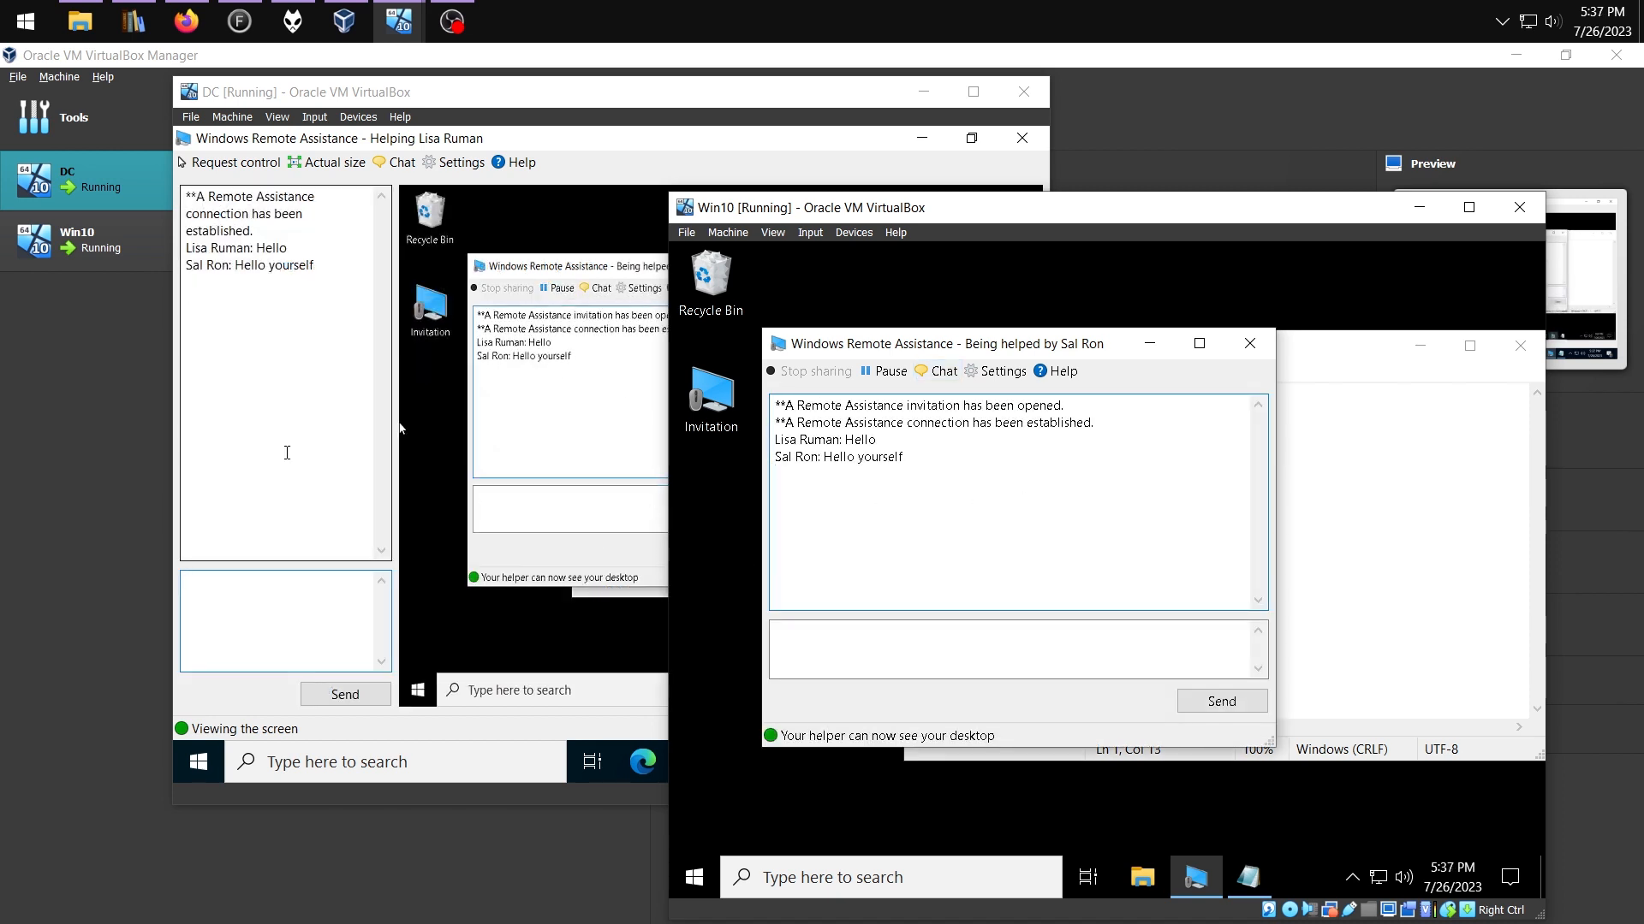
left_click(400, 428)
left_click(225, 172)
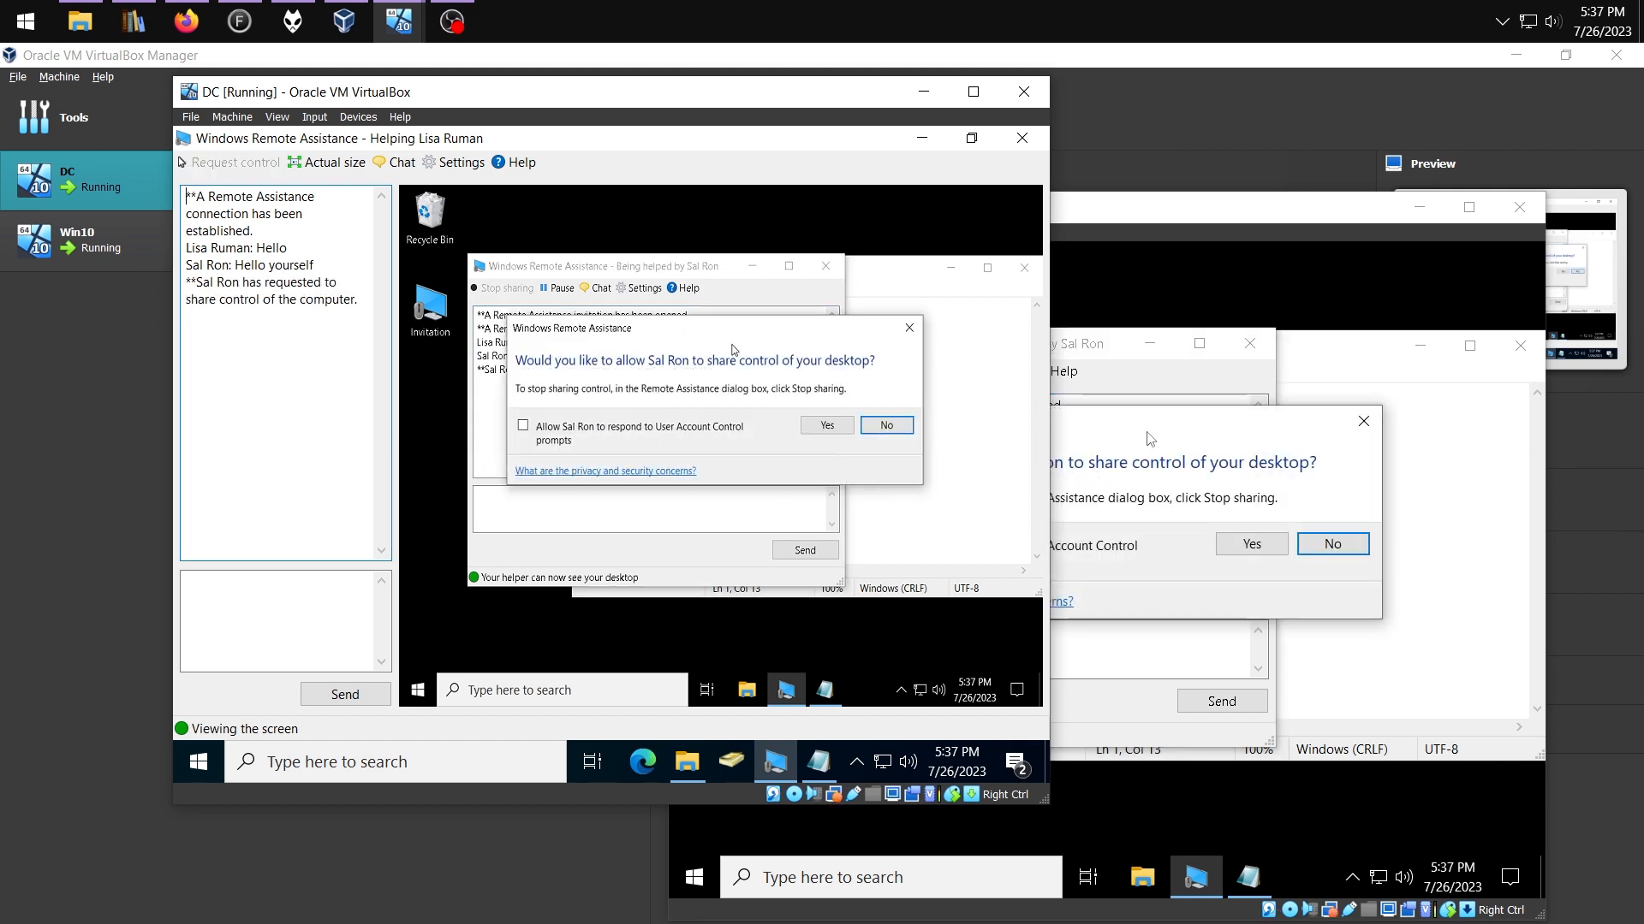
left_click(1124, 331)
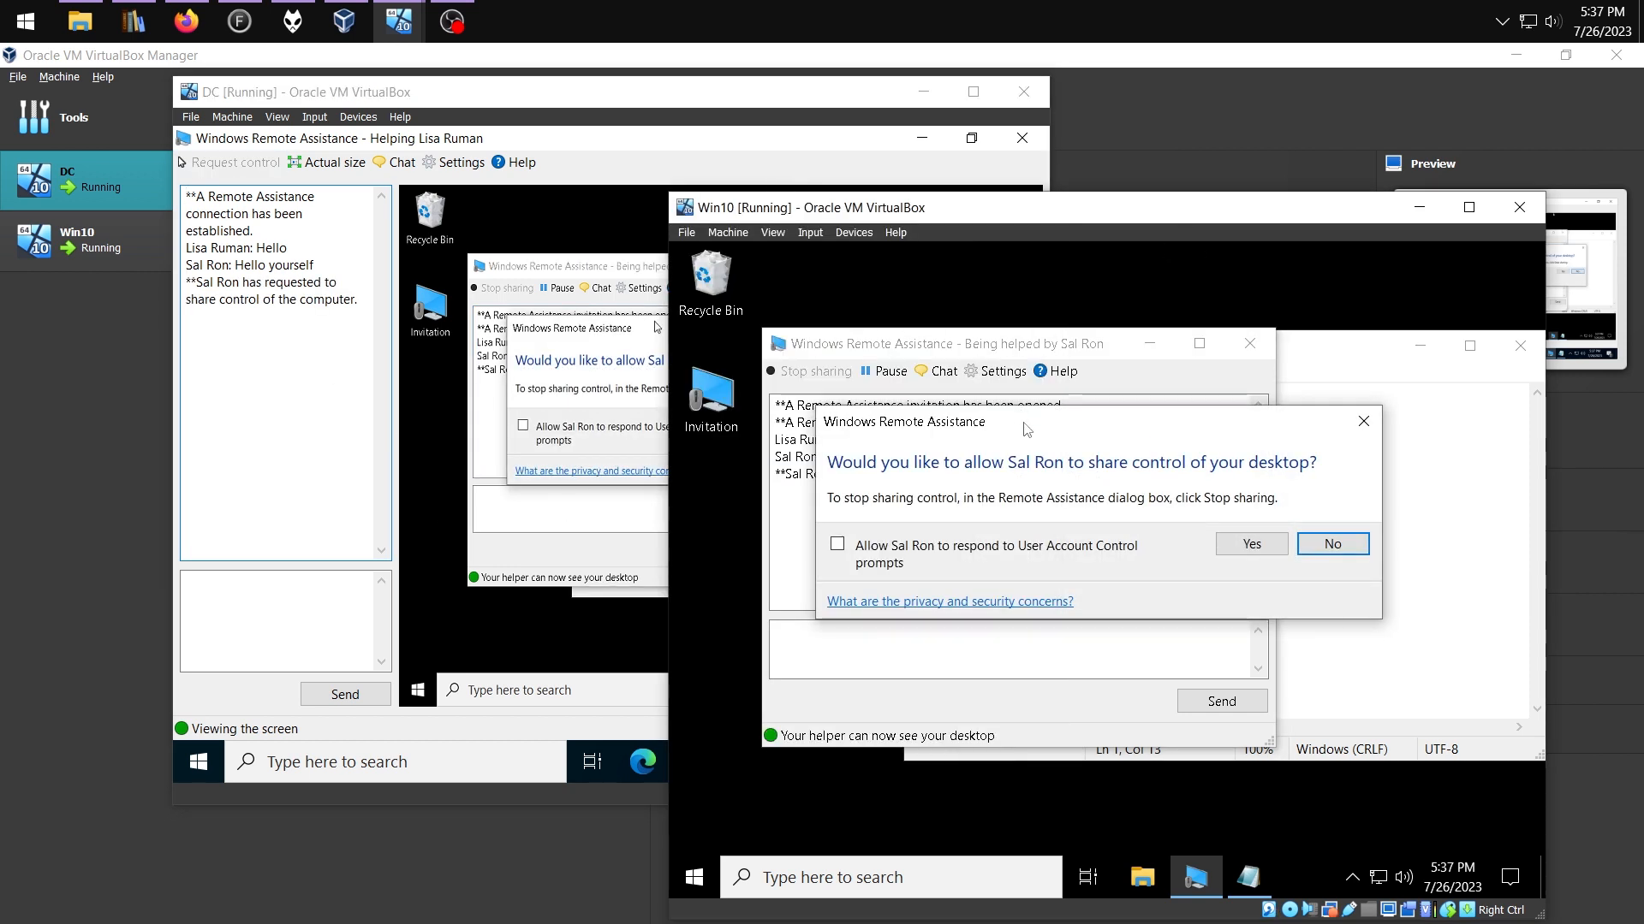
left_click(1250, 544)
Remotely create a text document named Test File Again on the Win10 desktop
left_click(387, 417)
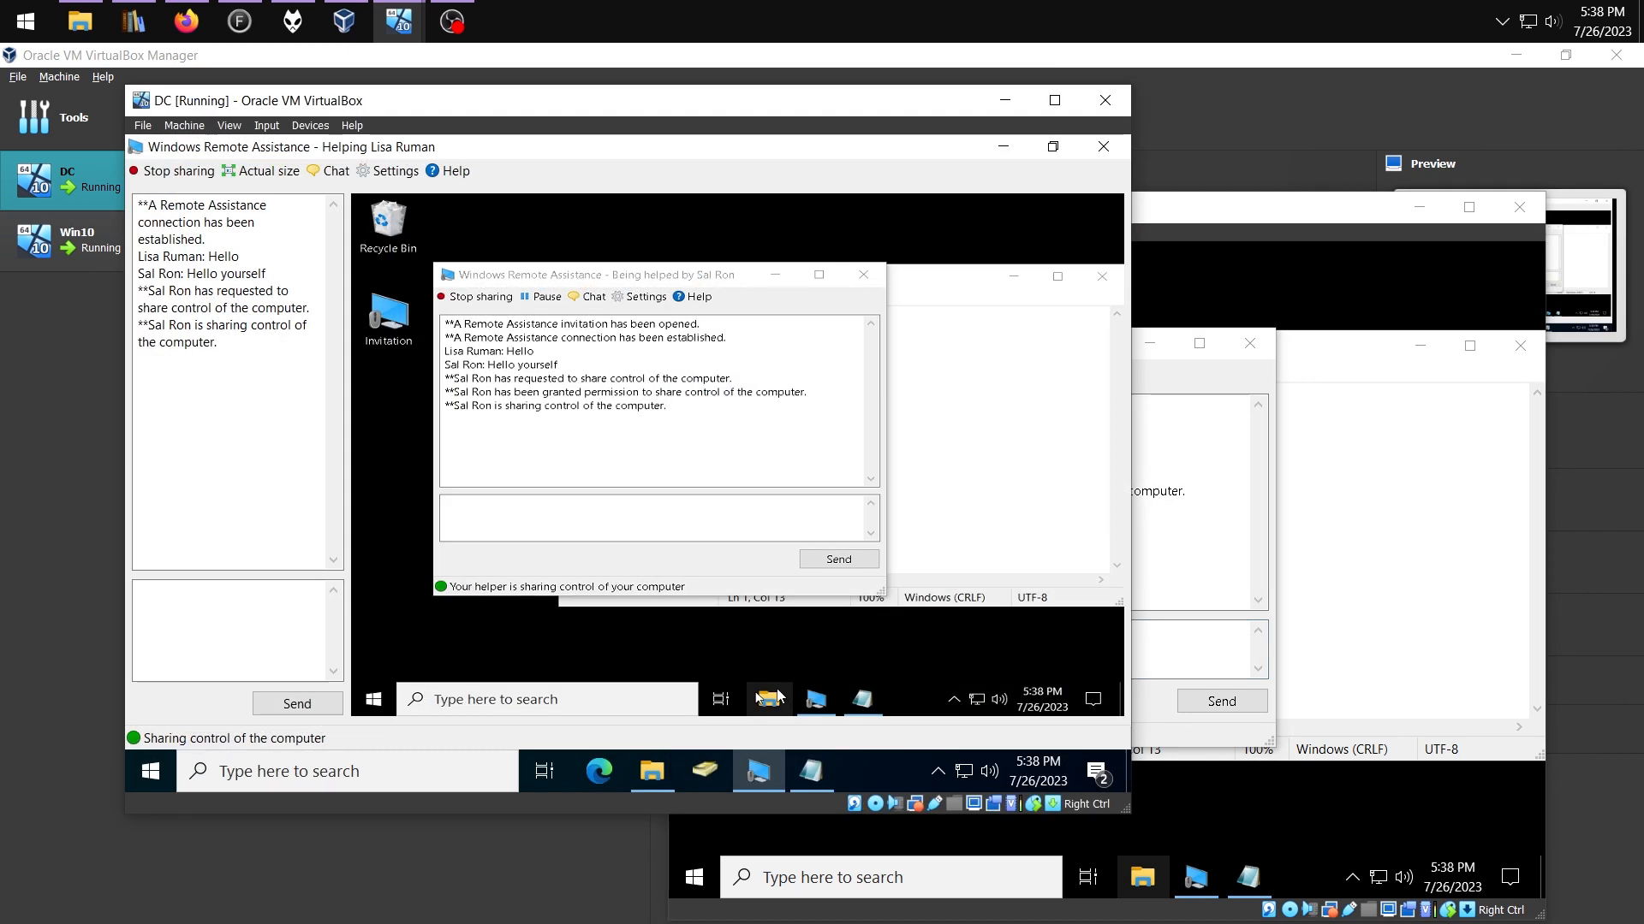
right_click(387, 417)
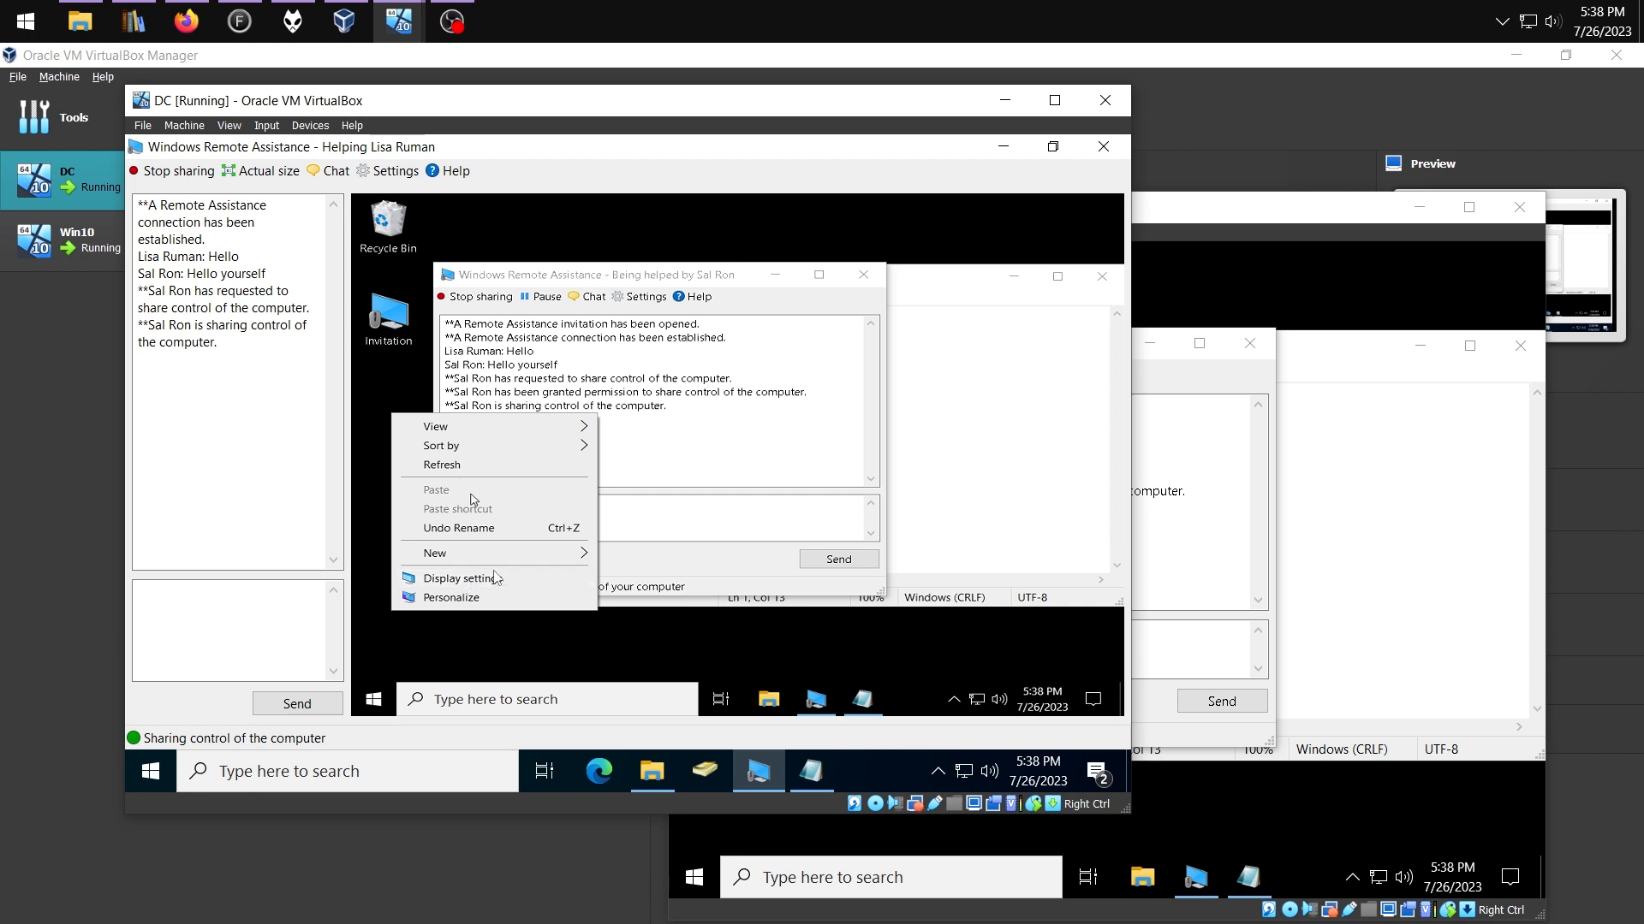
mouse_move(467, 553)
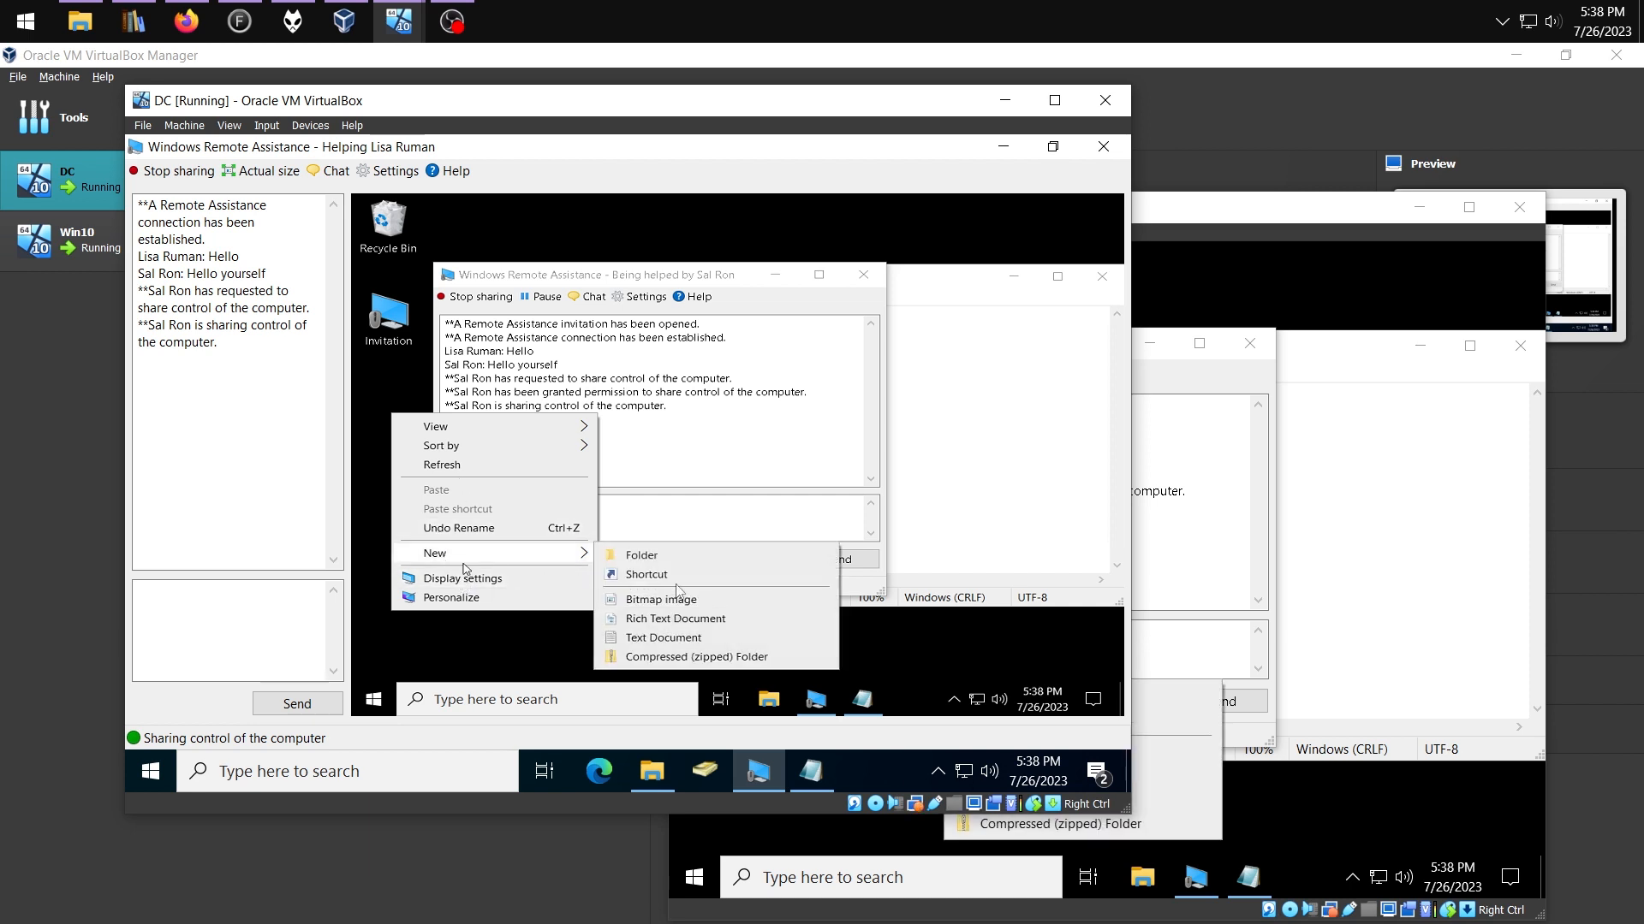
left_click(666, 639)
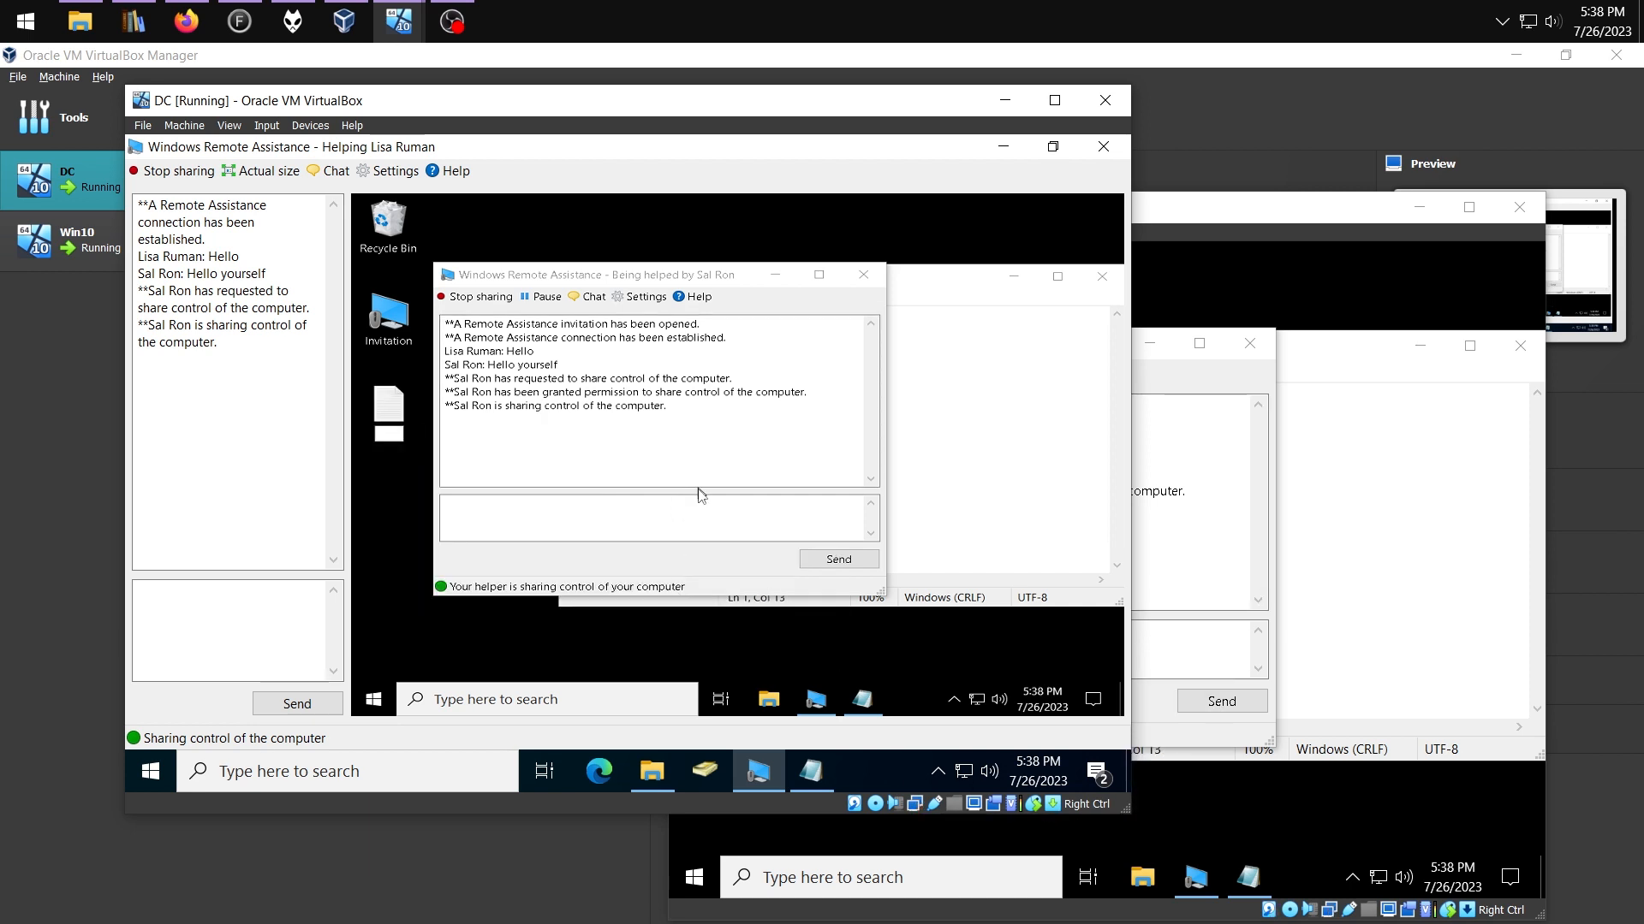
type("Test File Again")
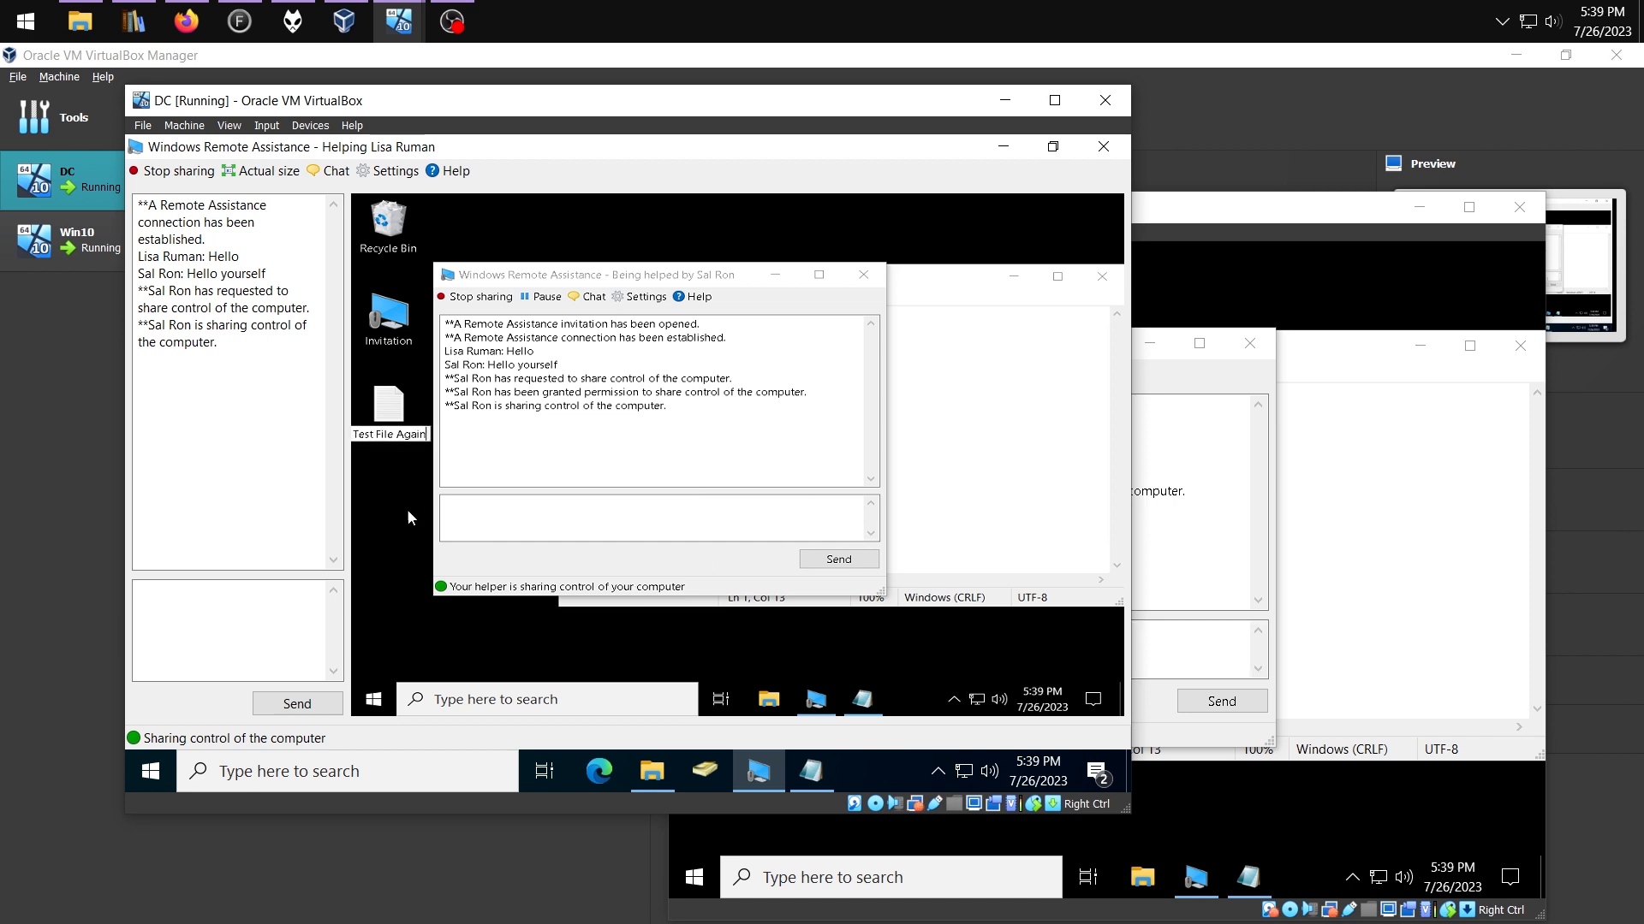
key("Return")
key("Return")
Type 123456 into Test File Again, save it, and verify the text on Win10
type("123456")
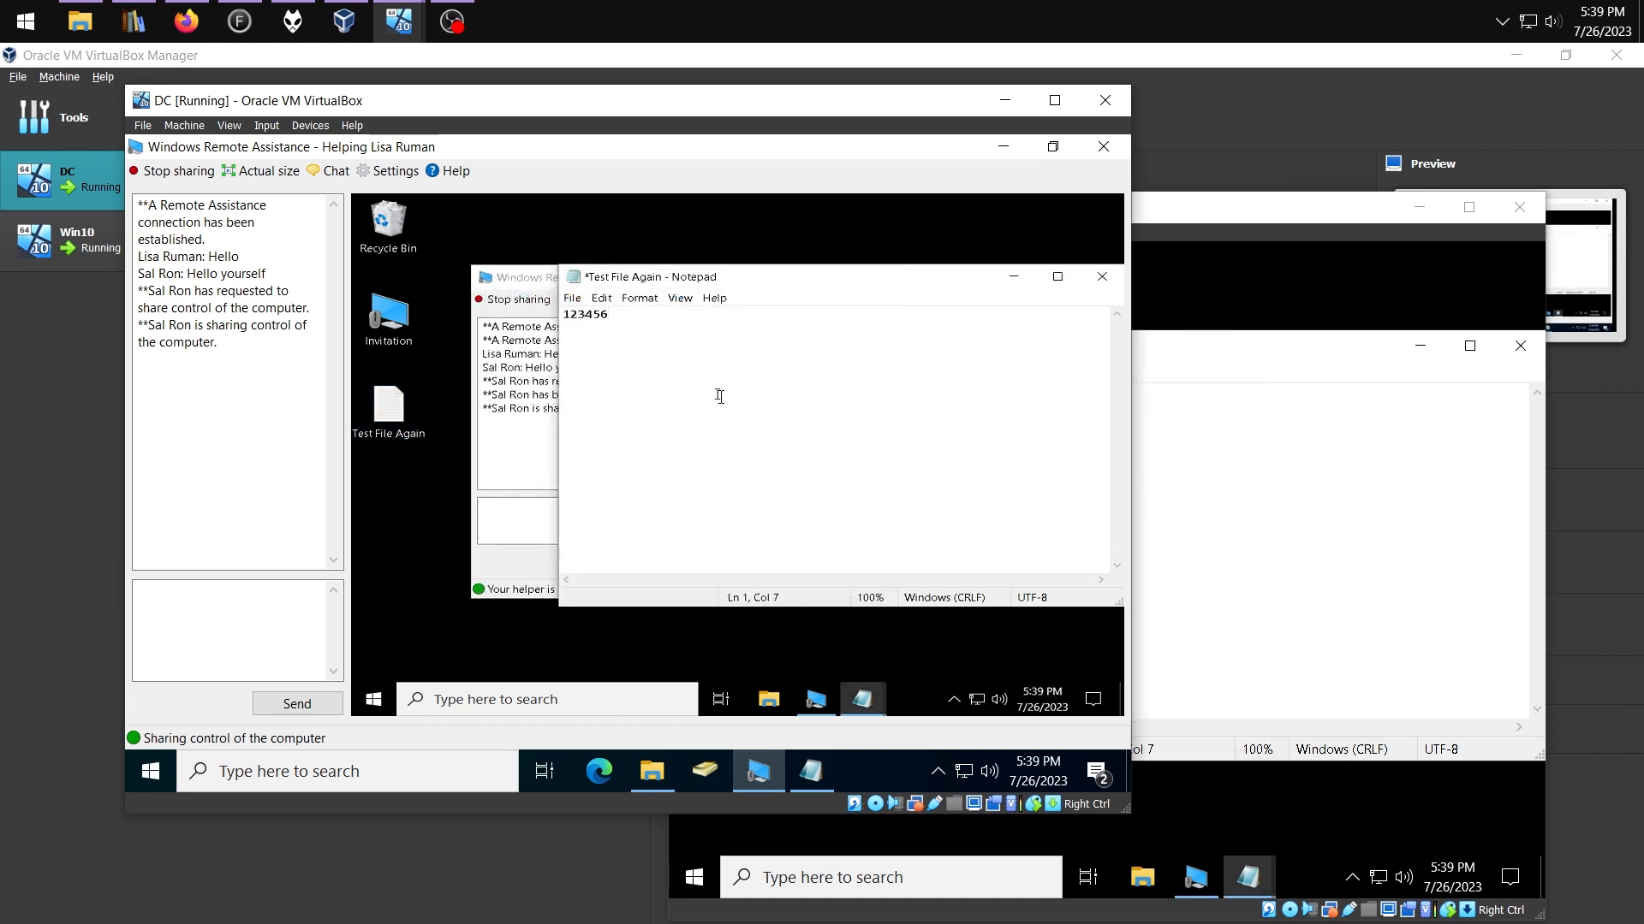
key("ctrl+s")
left_click(1305, 292)
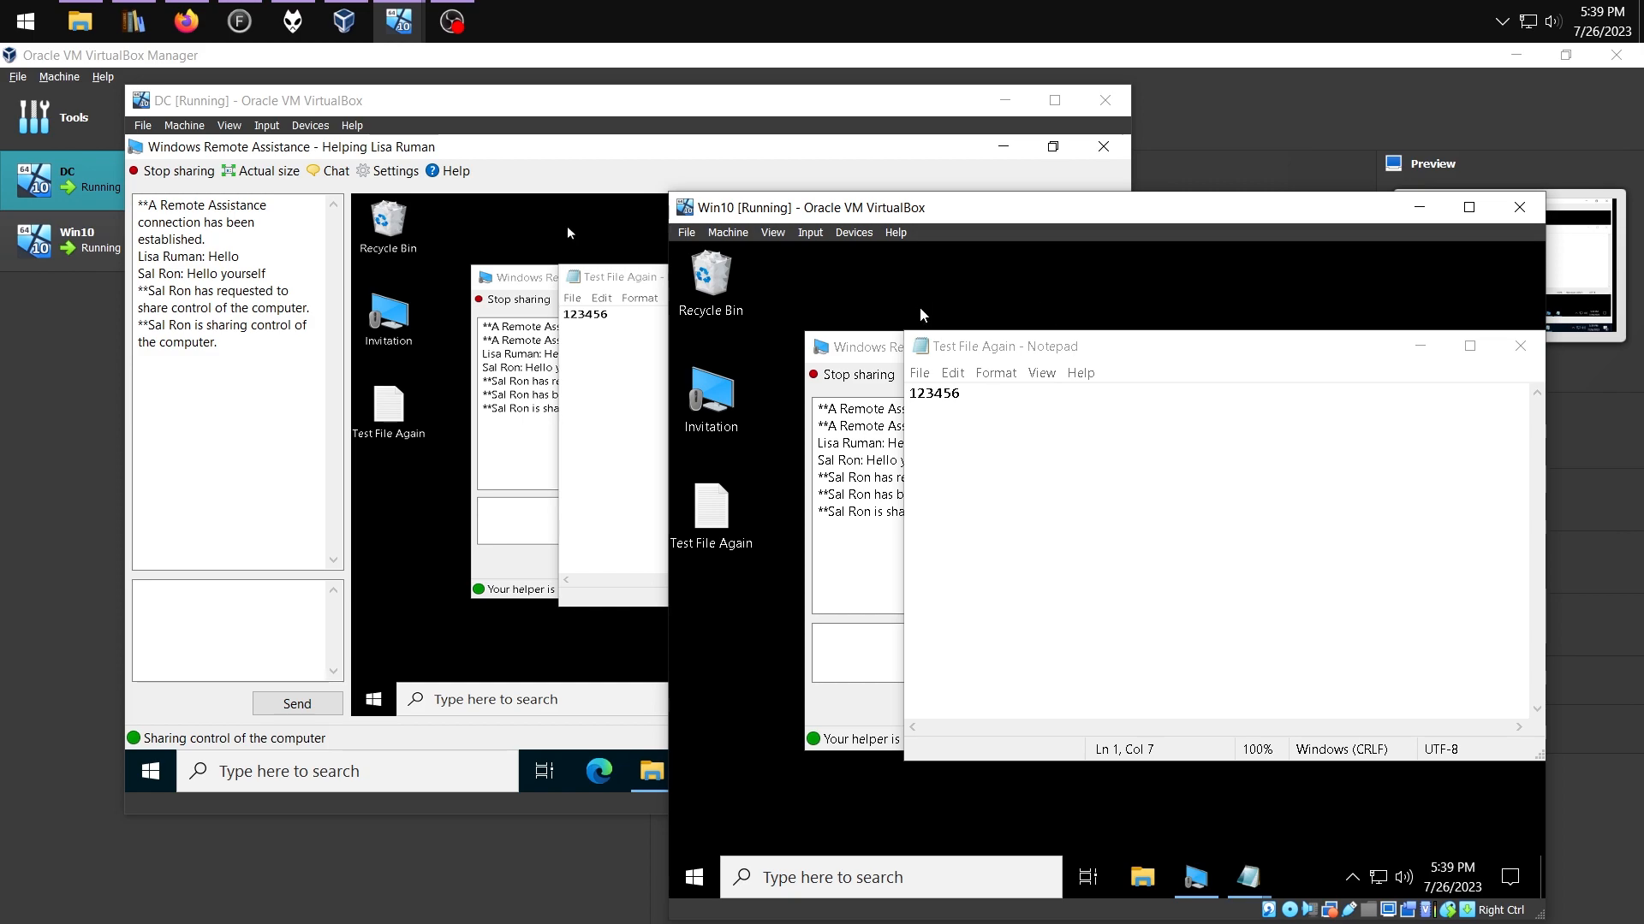
left_click(1045, 353)
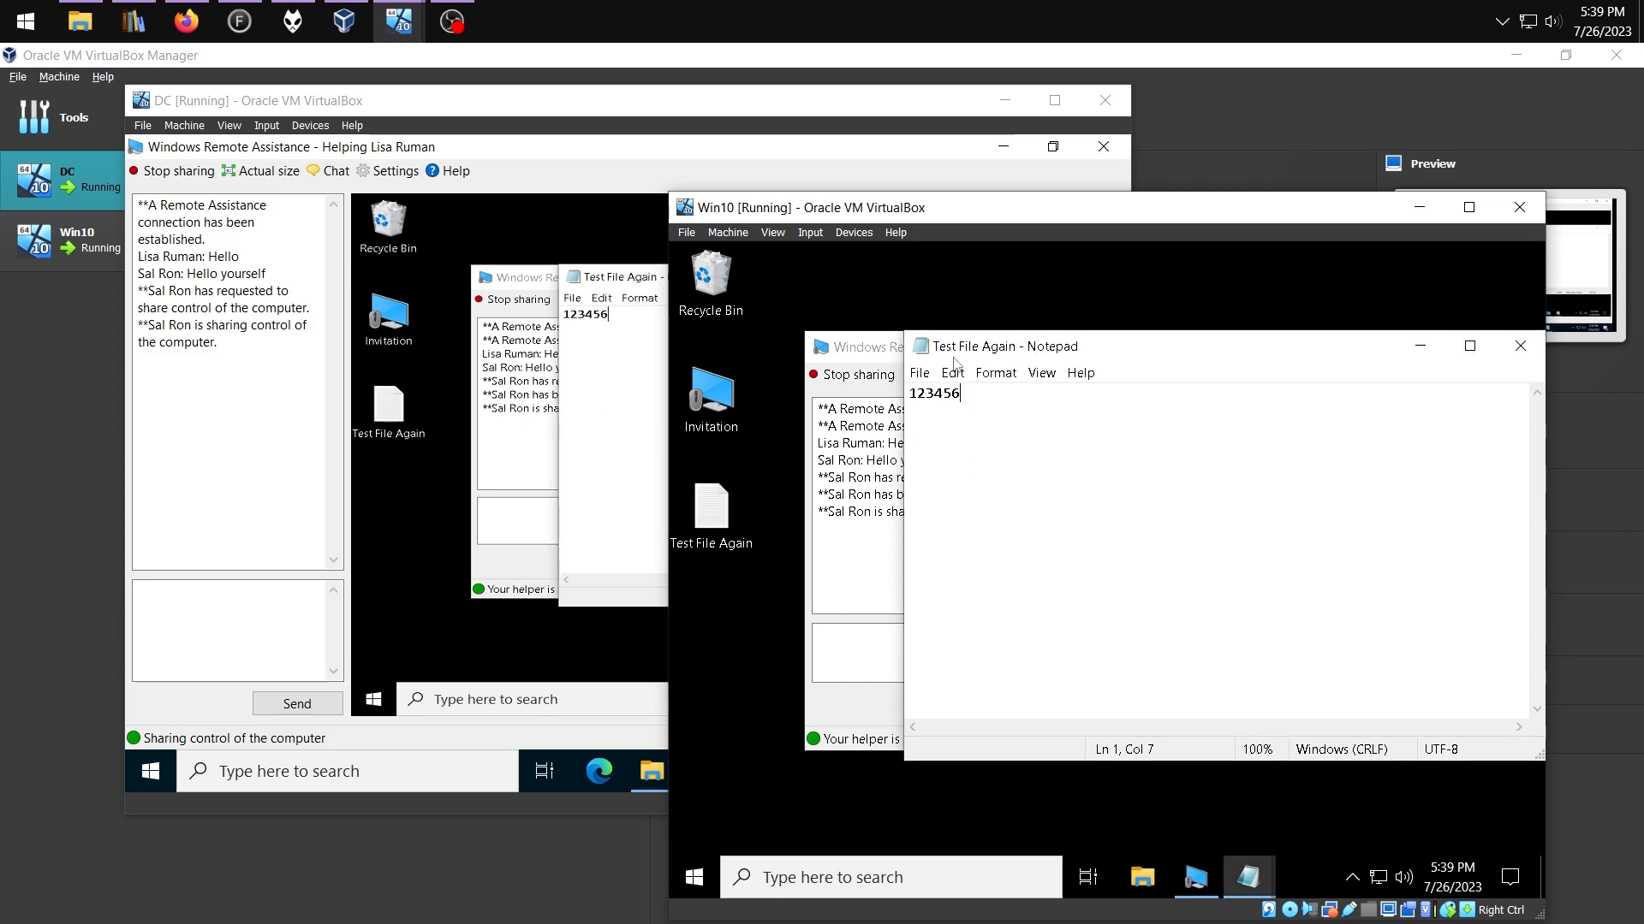